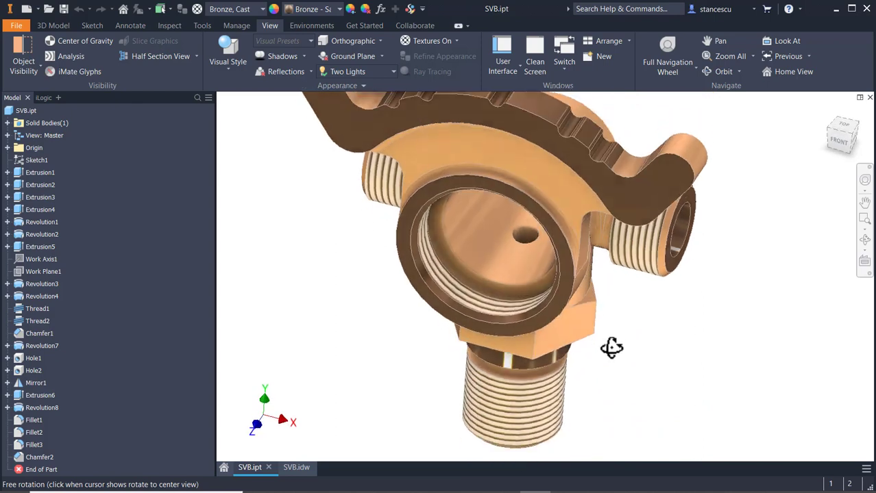
# Examine the finished valve body model SVB.ipt from several angles and restore its home view.
pyautogui.moveTo(535, 284); pyautogui.dragTo(559, 382, button='middle')
pyautogui.scroll(4, 496, 316)
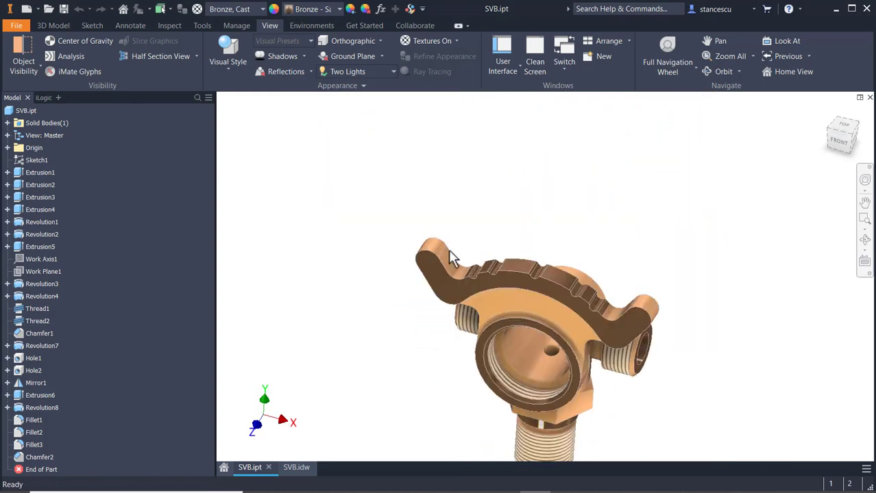
pyautogui.scroll(-4, 445, 256)
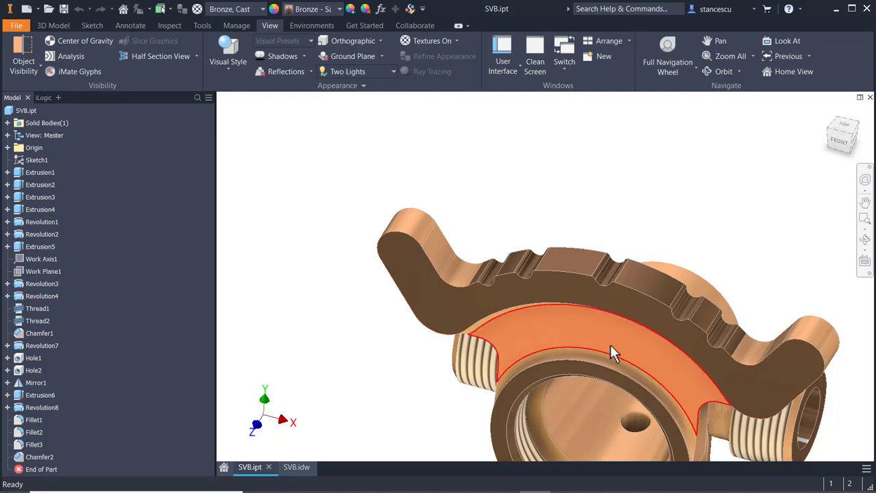
pyautogui.scroll(3, 612, 342)
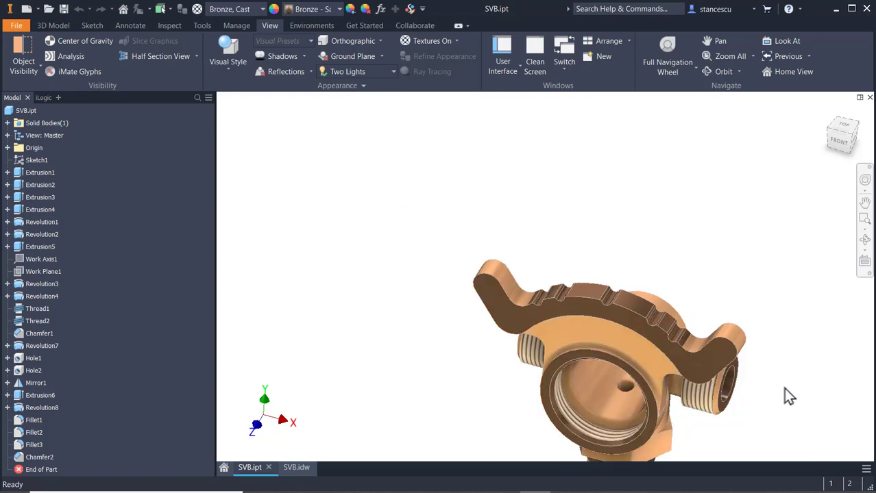
pyautogui.keyDown('shift'); pyautogui.moveTo(761, 355); pyautogui.dragTo(759, 328, button='middle'); pyautogui.keyUp('shift')
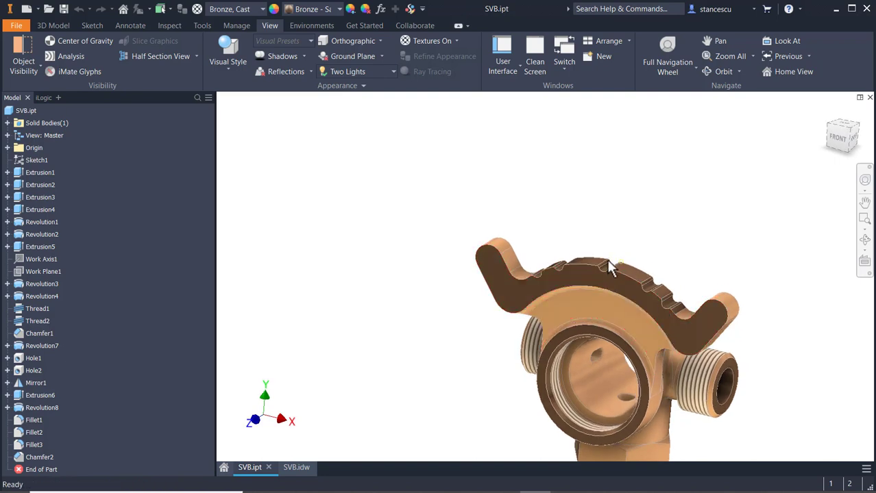
pyautogui.press('F6')
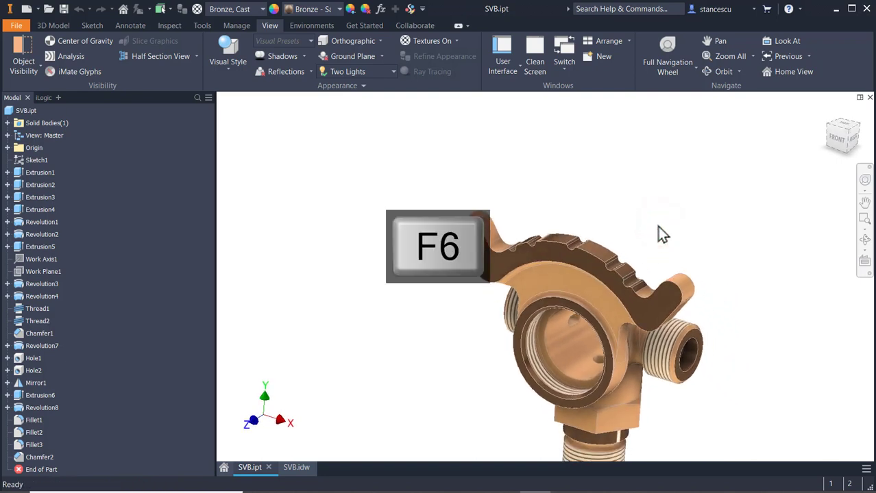
# Switch to the SVB.idw drawing and examine the dimensions of its front, section A-A and handle views.
pyautogui.click(293, 467)
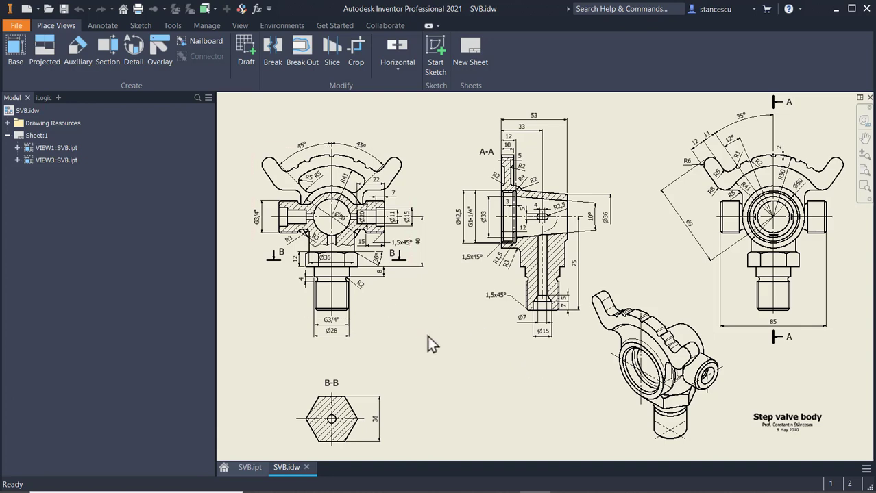
pyautogui.scroll(-3, 413, 171)
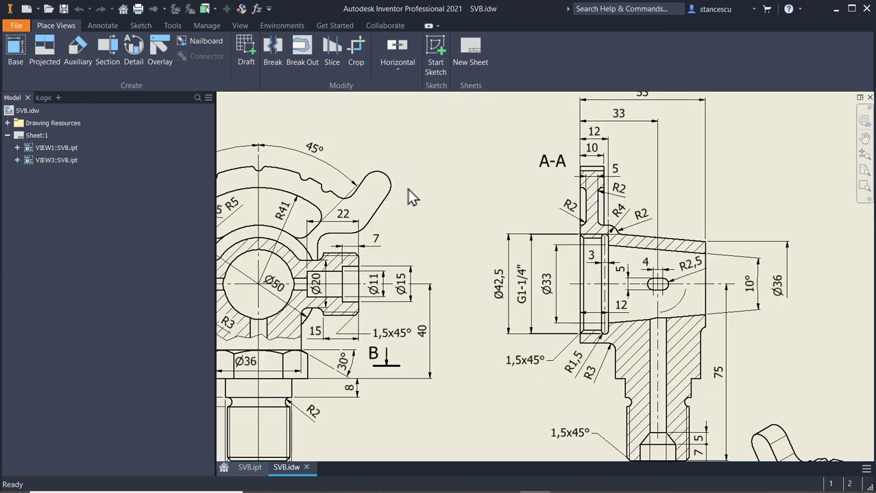
pyautogui.moveTo(408, 189); pyautogui.dragTo(544, 227, button='middle')
pyautogui.moveTo(485, 294); pyautogui.dragTo(146, 291, button='middle')
pyautogui.moveTo(515, 311)
pyautogui.mouseDown(button='middle')
pyautogui.moveTo(321, 286)
pyautogui.moveTo(279, 290)
pyautogui.mouseUp(button='middle')
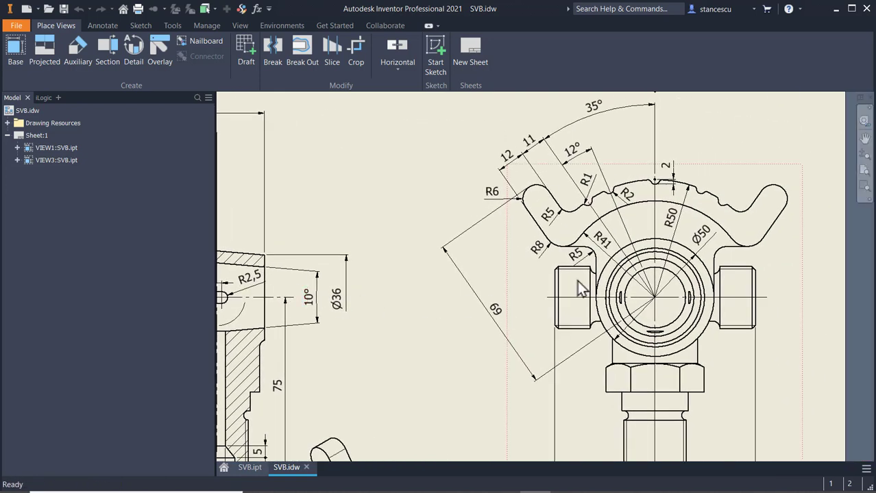
pyautogui.click(525, 194)
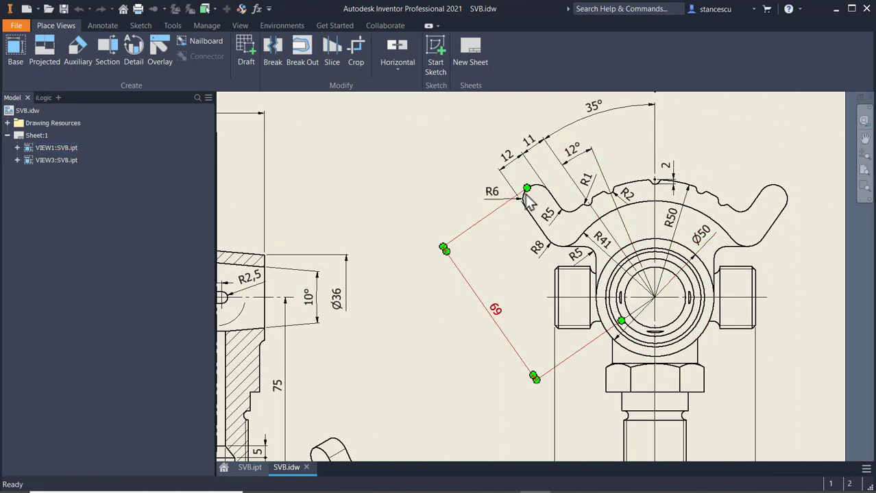
pyautogui.press('Escape')
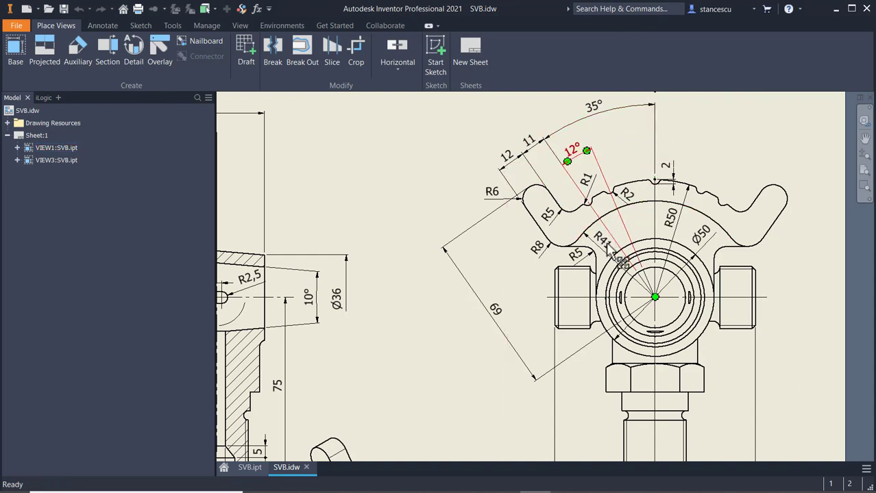
# Examine the isometric view and title text, and return to section A-A and the dimensioned handle view.
pyautogui.scroll(4, 612, 252)
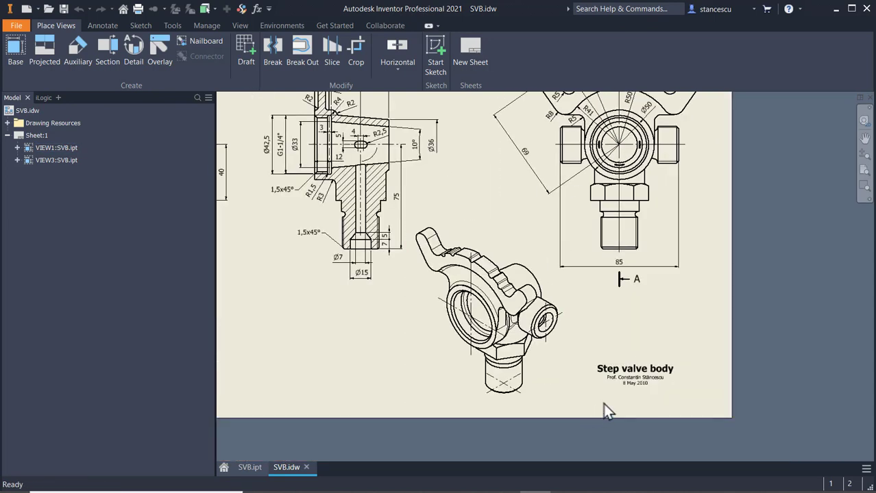
pyautogui.scroll(-6, 604, 404)
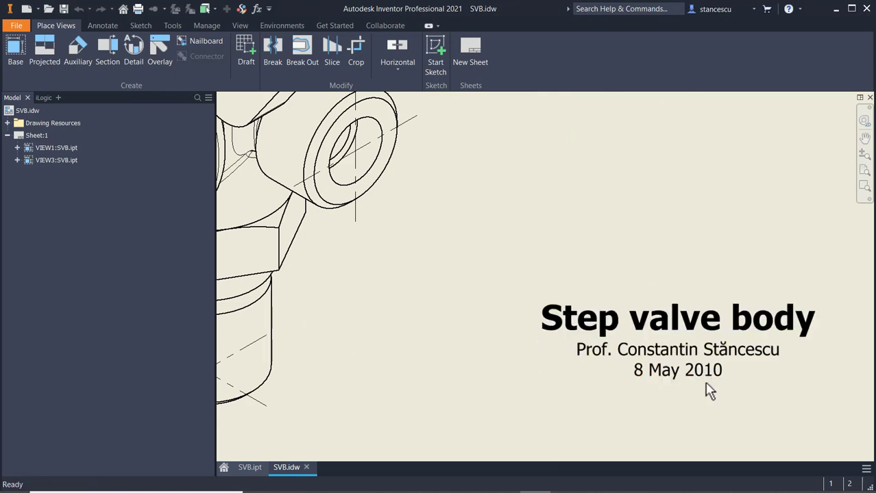
pyautogui.scroll(4, 459, 318)
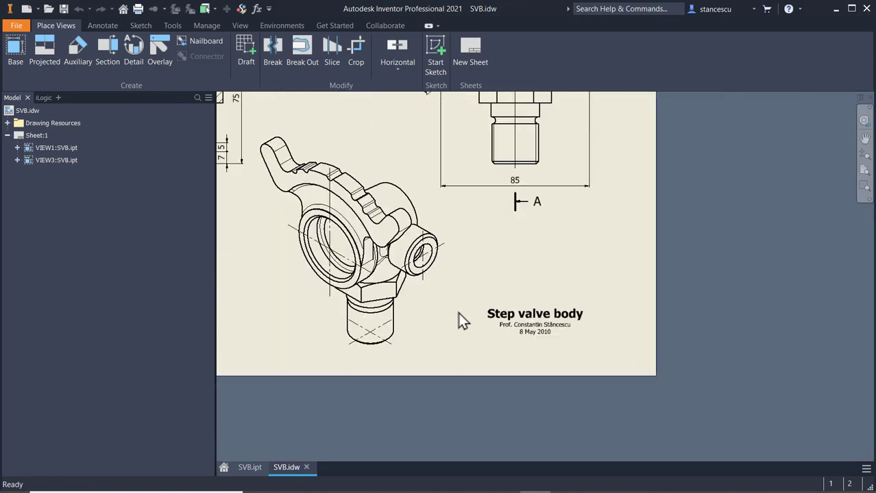
pyautogui.moveTo(465, 263); pyautogui.dragTo(677, 398, button='middle')
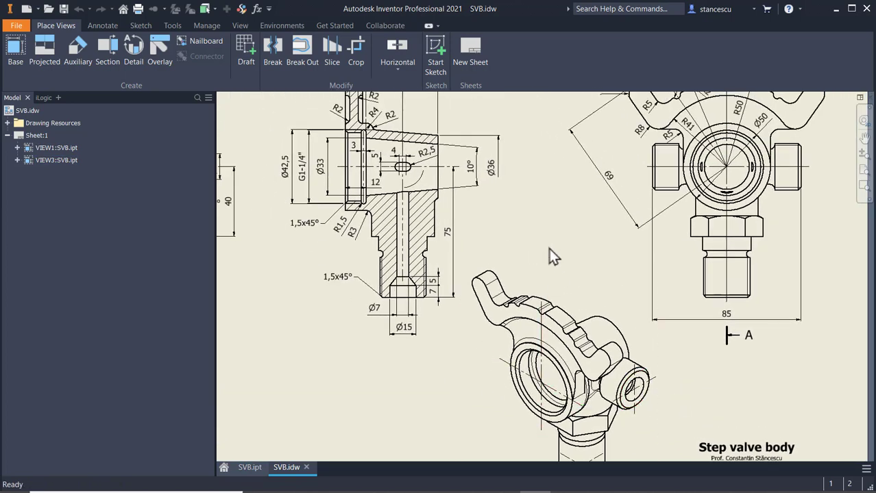
pyautogui.moveTo(549, 248)
pyautogui.mouseDown(button='middle')
pyautogui.moveTo(581, 348)
pyautogui.moveTo(521, 353)
pyautogui.mouseUp(button='middle')
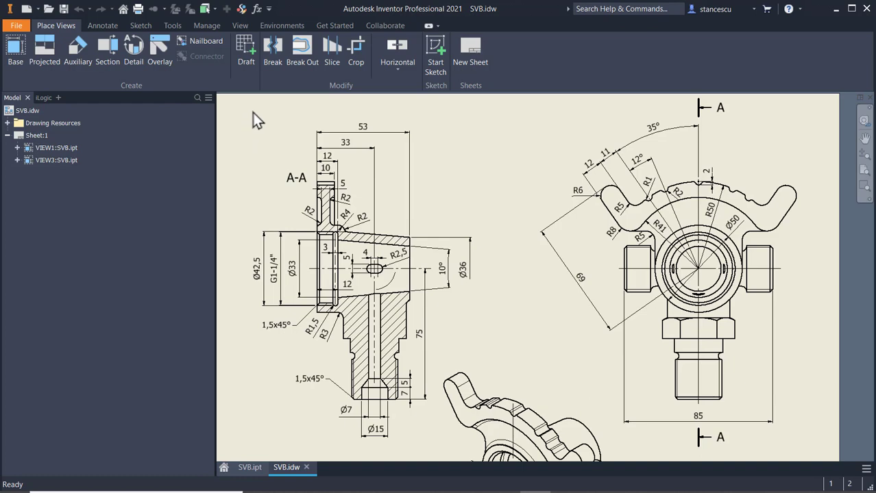
# Create a new part from the metric Standard (mm).ipt template and start a 2D sketch on the XY plane.
pyautogui.click(28, 9)
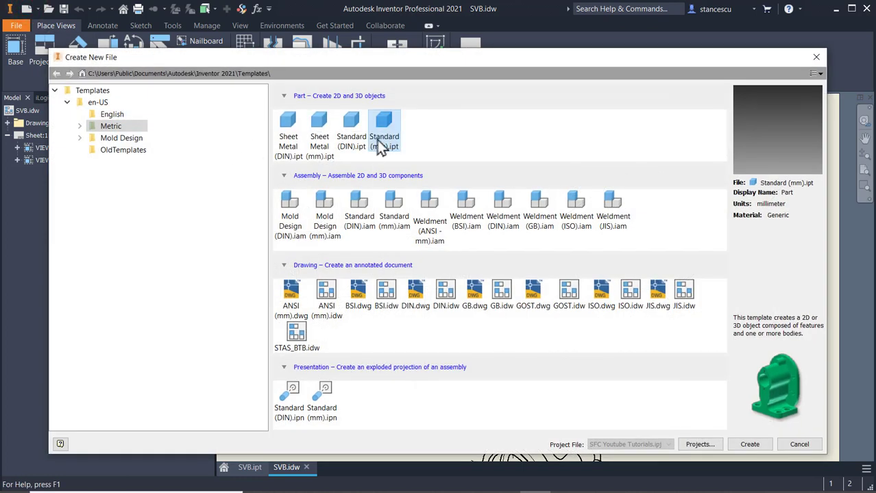
pyautogui.doubleClick(382, 123)
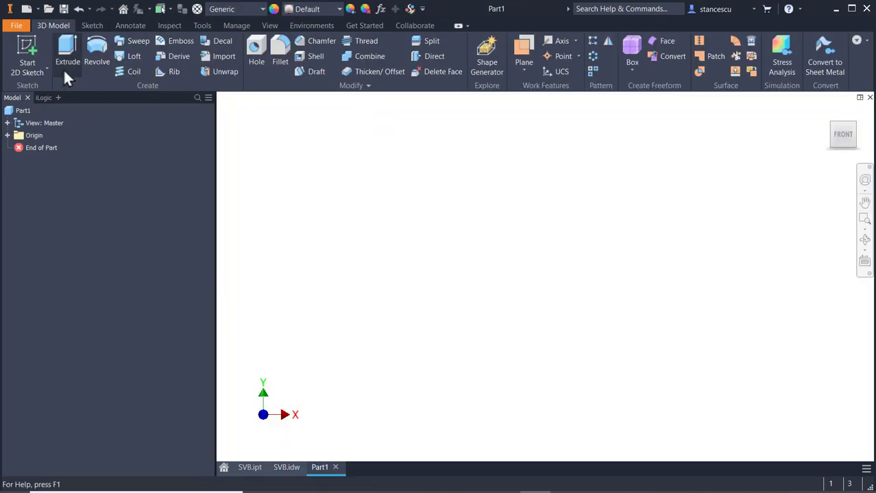
pyautogui.click(28, 47)
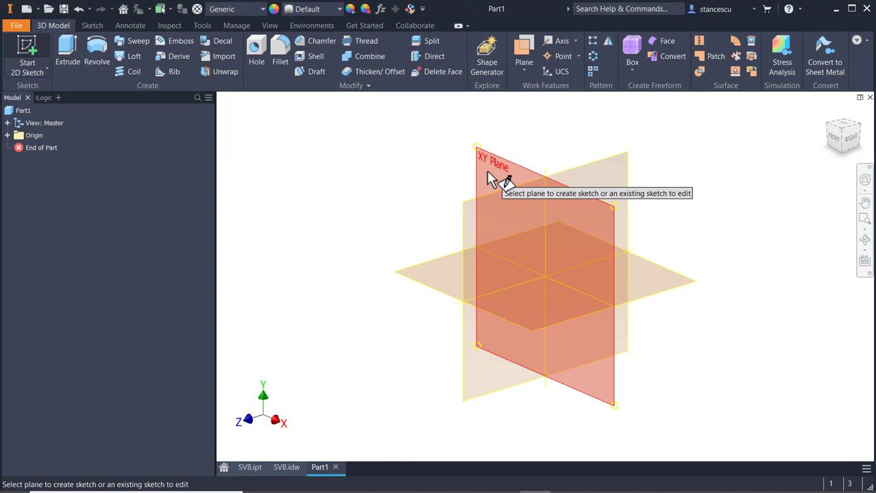
pyautogui.click(487, 174)
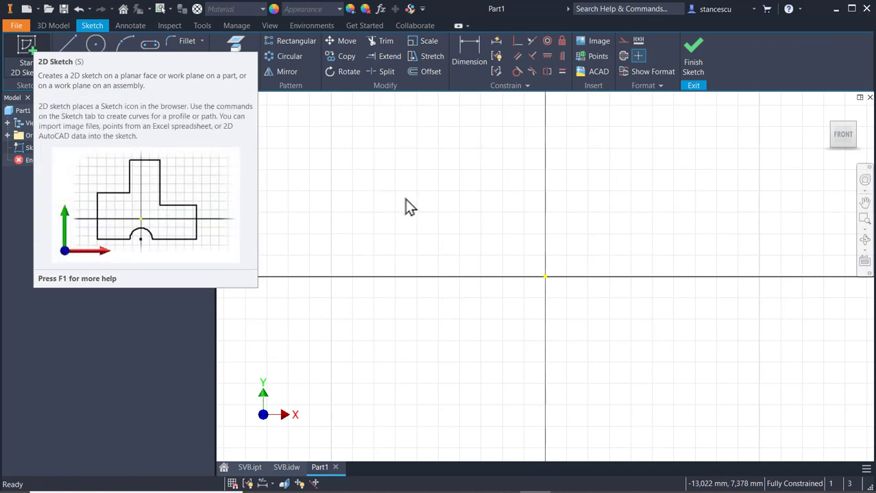
pyautogui.click(461, 191)
# Draw a center point circle at the sketch origin, sized by diameter at 50 mm.
pyautogui.click(94, 45)
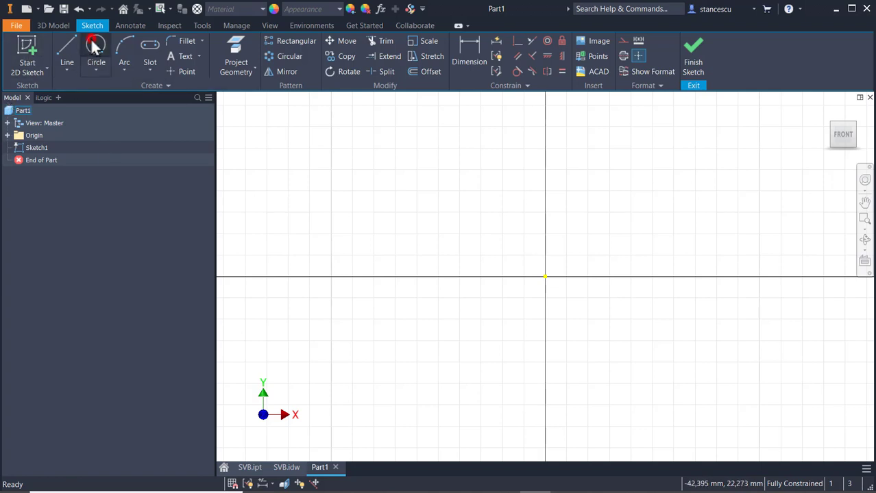
pyautogui.click(544, 277)
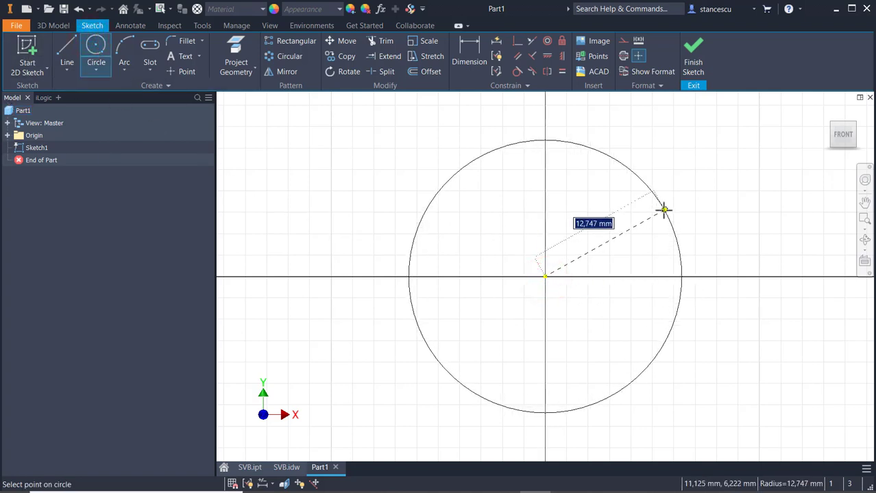
pyautogui.rightClick(663, 211)
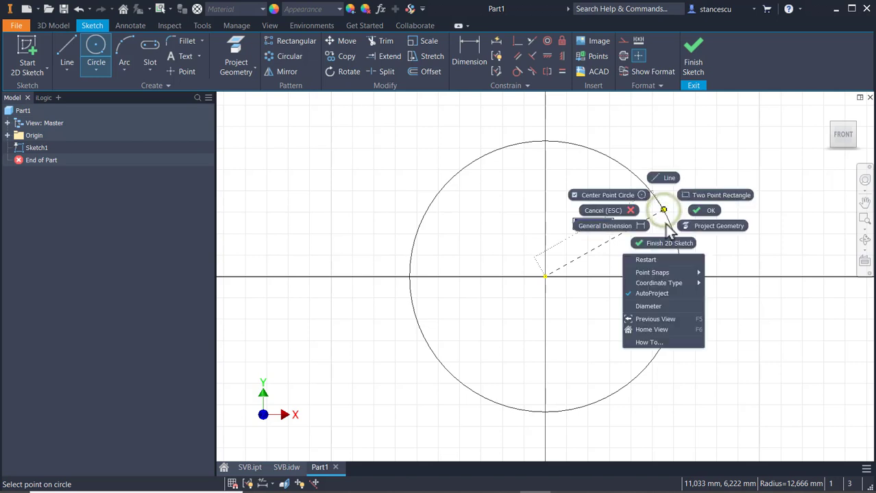
pyautogui.click(655, 305)
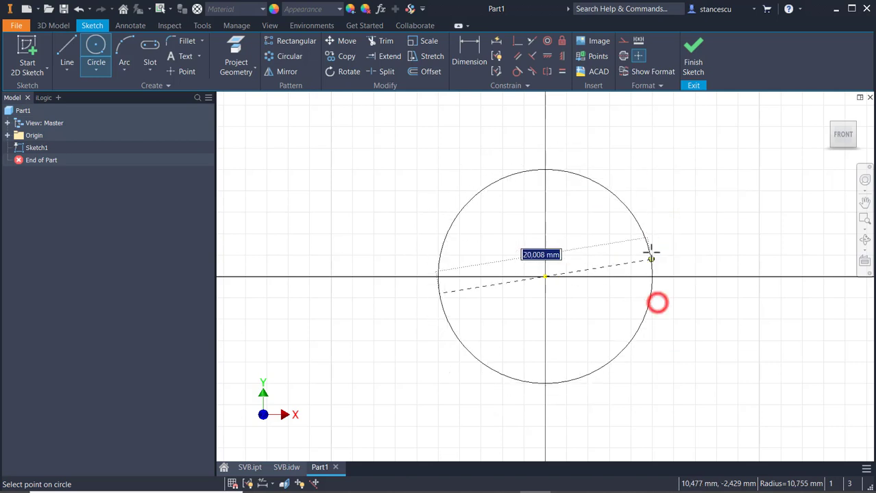
pyautogui.write('50')
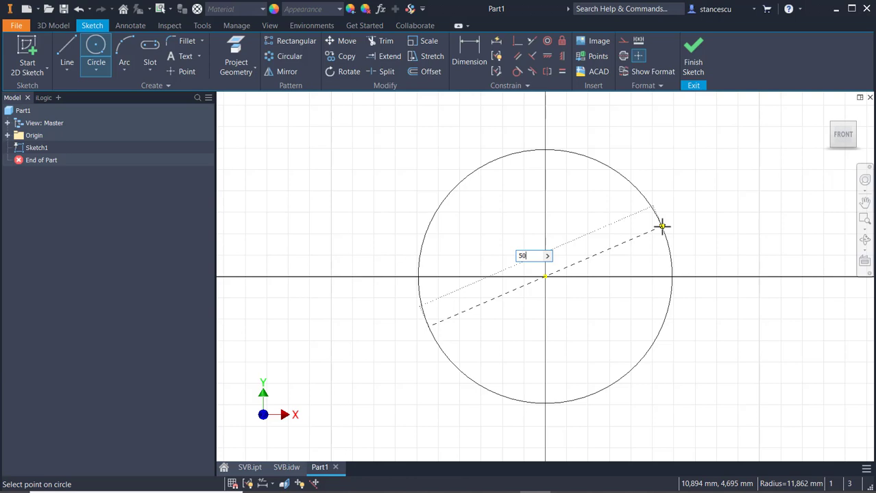
pyautogui.press('Return')
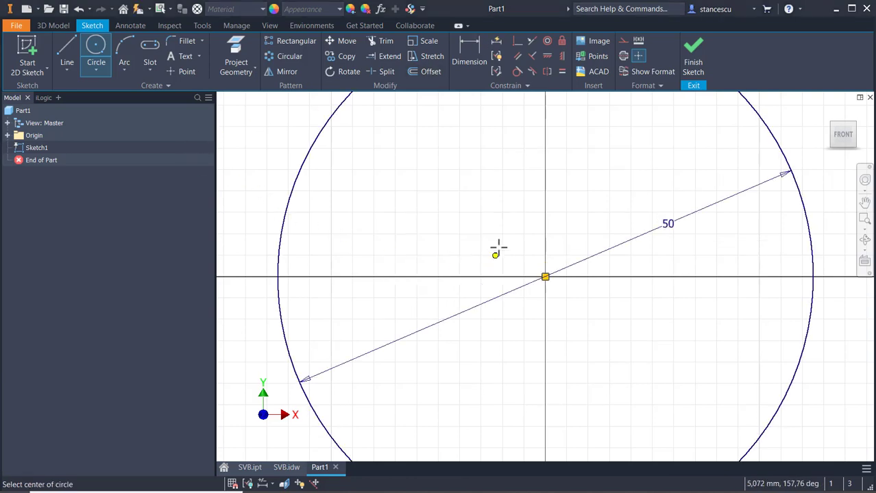
# Add a concentric circle at the origin, sized by radius at 50 mm.
pyautogui.scroll(-3, 499, 240)
pyautogui.scroll(-2, 547, 280)
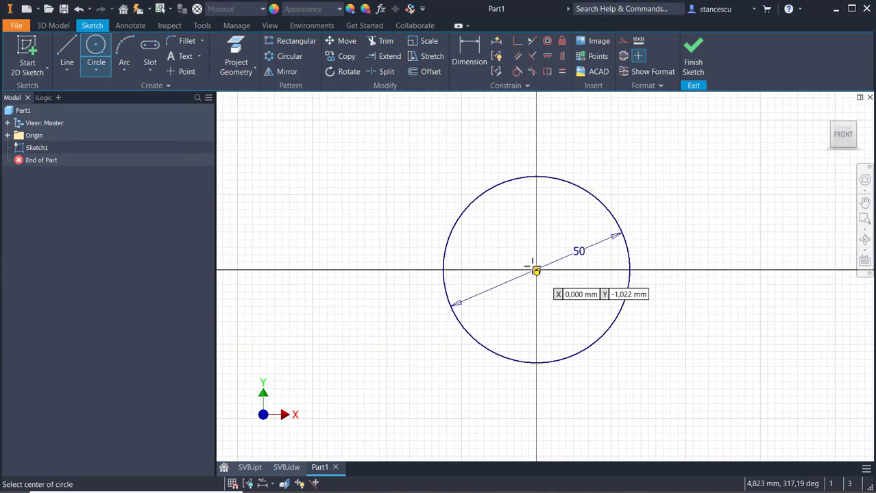
pyautogui.click(535, 270)
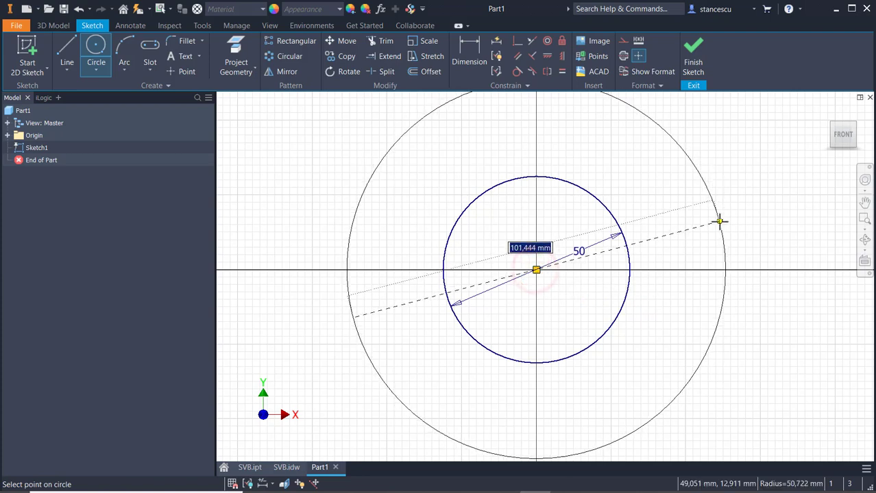
pyautogui.rightClick(720, 221)
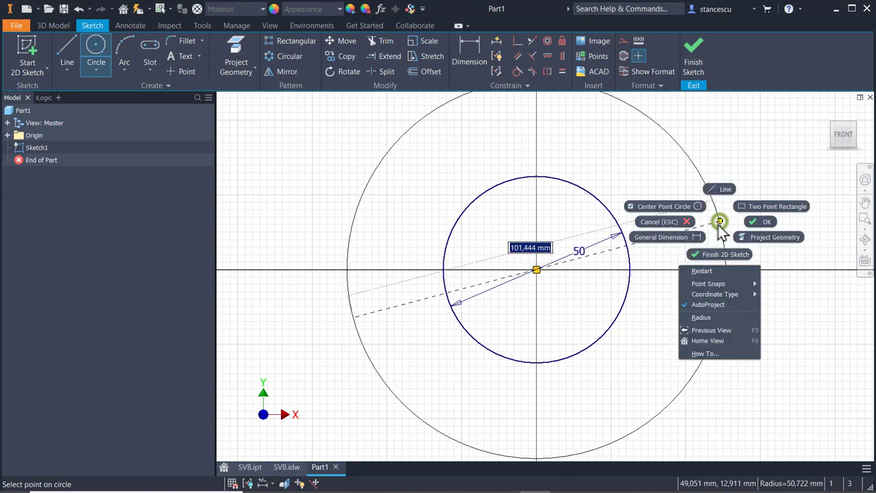
pyautogui.click(706, 319)
pyautogui.write('5')
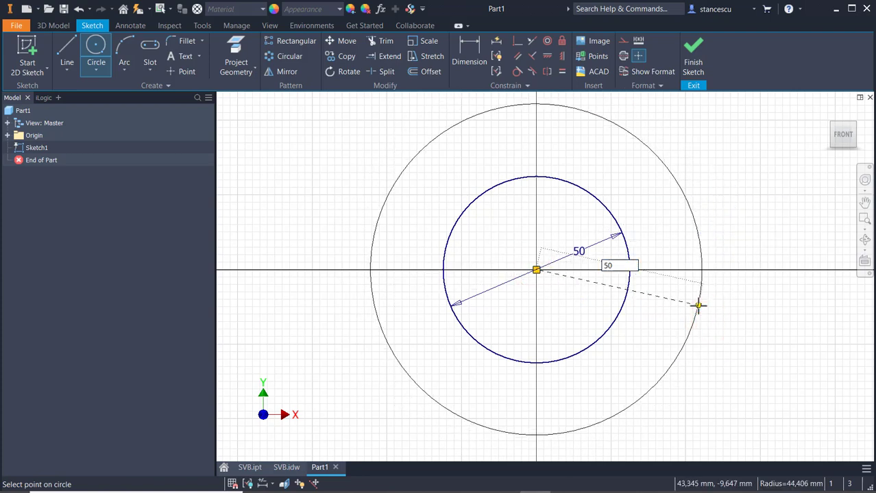
pyautogui.write('0')
pyautogui.press('Return')
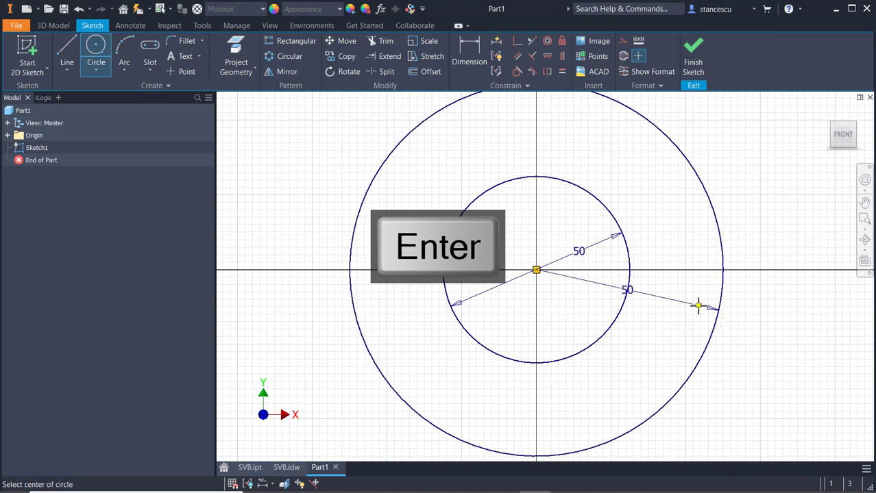
# Add a third concentric circle at the origin with a radius of 41 mm.
pyautogui.click(536, 270)
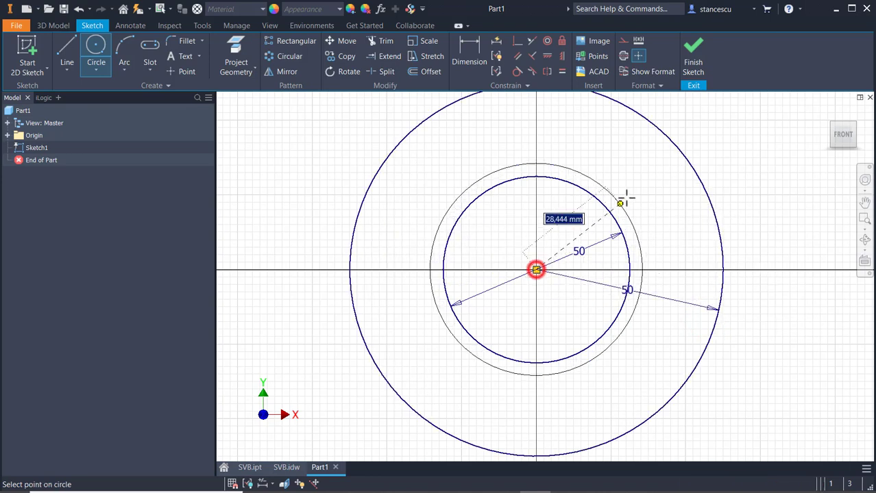
pyautogui.write('4')
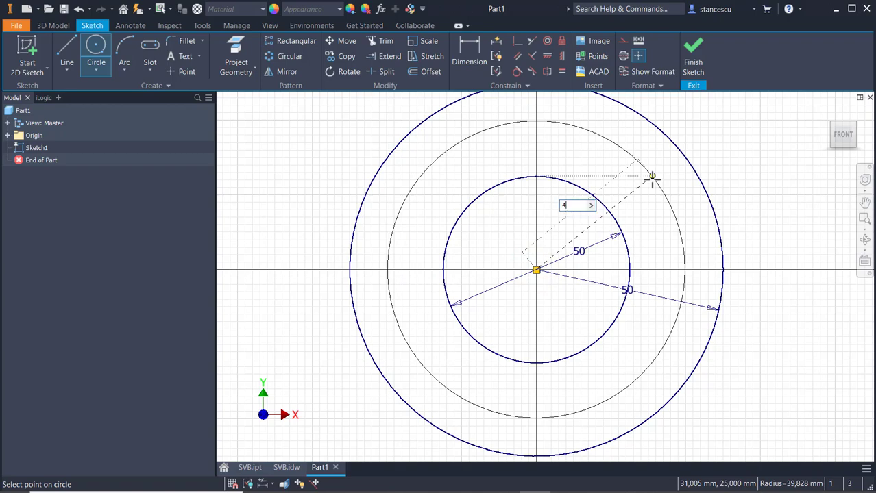
pyautogui.write('1')
pyautogui.press('Return')
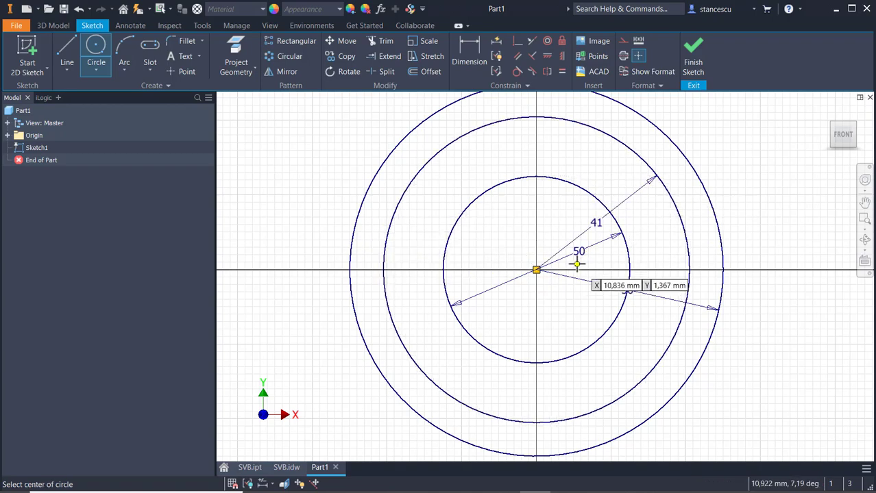
# Draw two lines from the outer circle's upper-left and upper-right to the origin, each about 42.5° from the vertical.
pyautogui.scroll(-2, 589, 264)
pyautogui.moveTo(566, 245); pyautogui.dragTo(524, 265, button='middle')
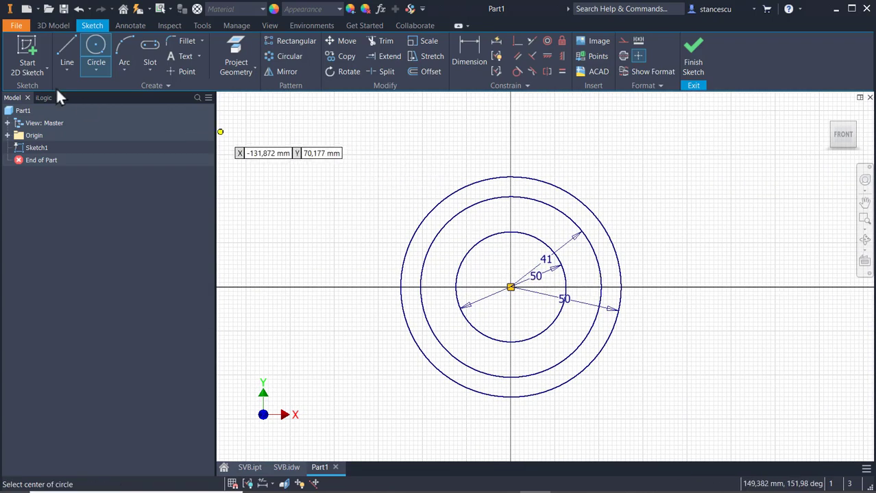
pyautogui.click(66, 51)
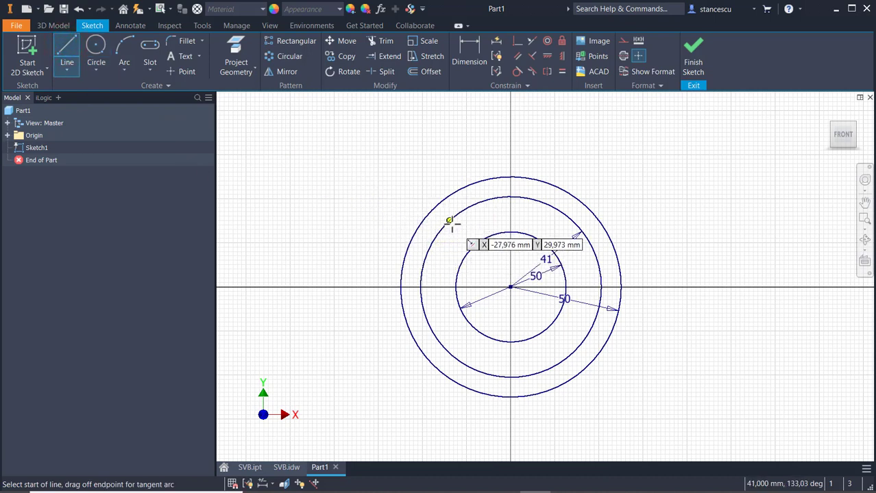
pyautogui.click(436, 205)
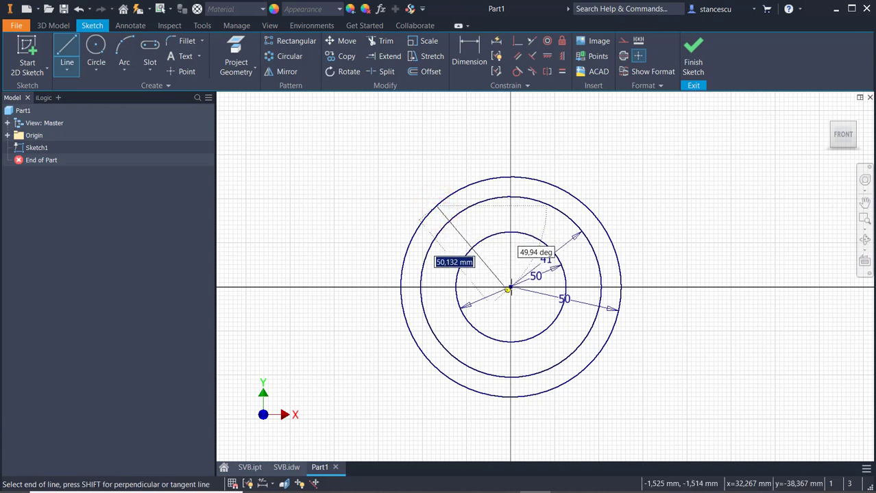
pyautogui.click(511, 287)
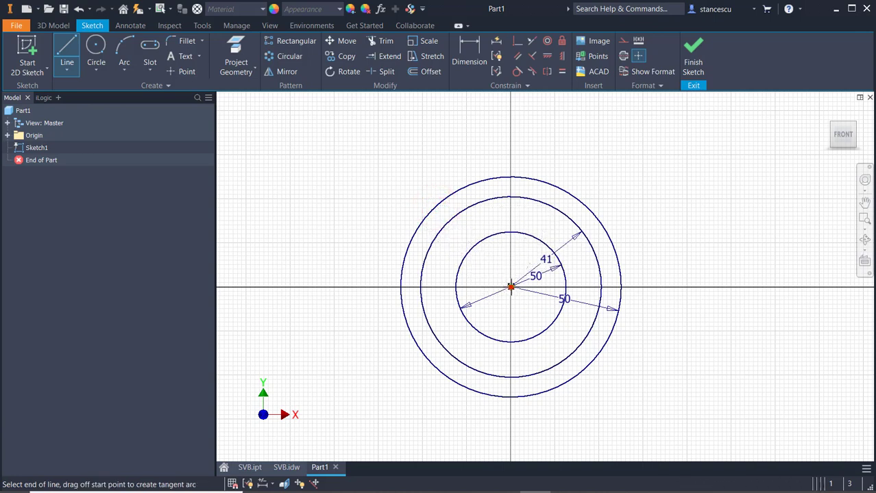
pyautogui.click(584, 205)
pyautogui.press('Escape')
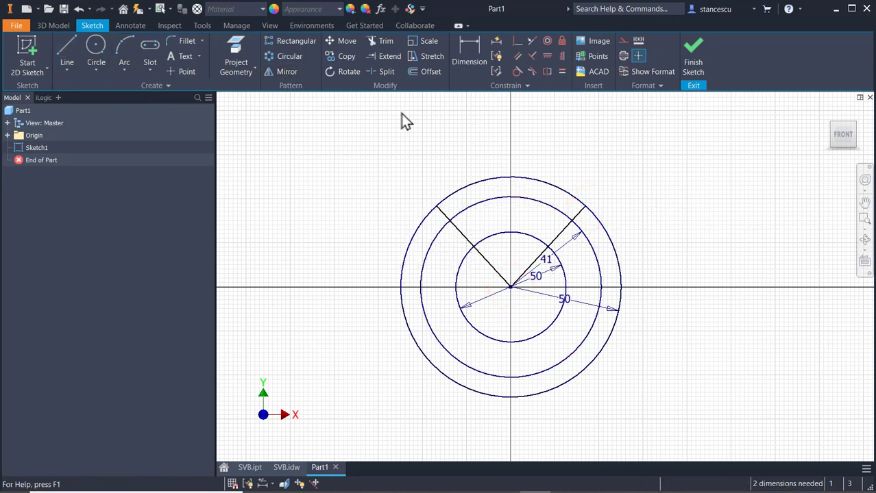
# Project the origin's Y axis into the sketch as reference geometry.
pyautogui.click(242, 43)
pyautogui.click(7, 136)
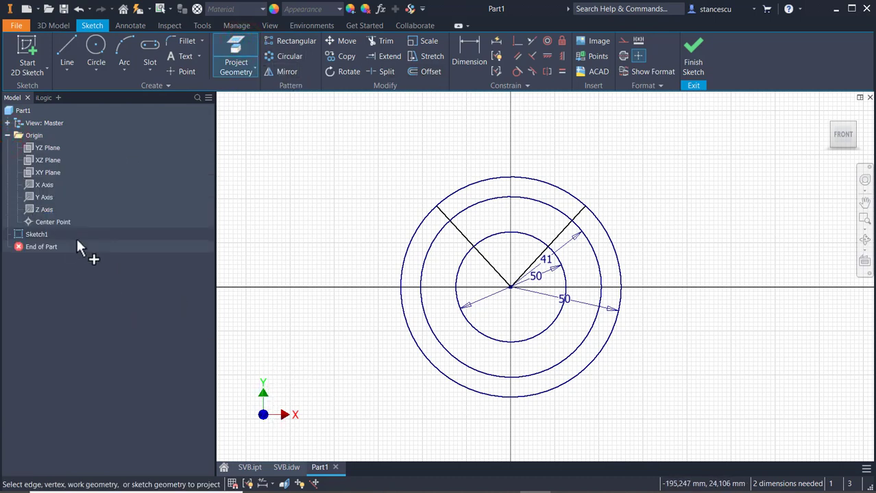
pyautogui.click(43, 198)
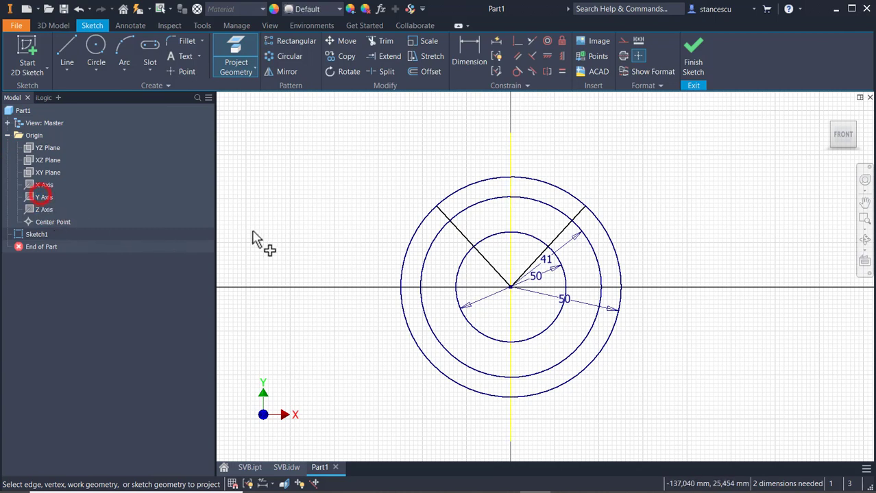
pyautogui.press('Escape')
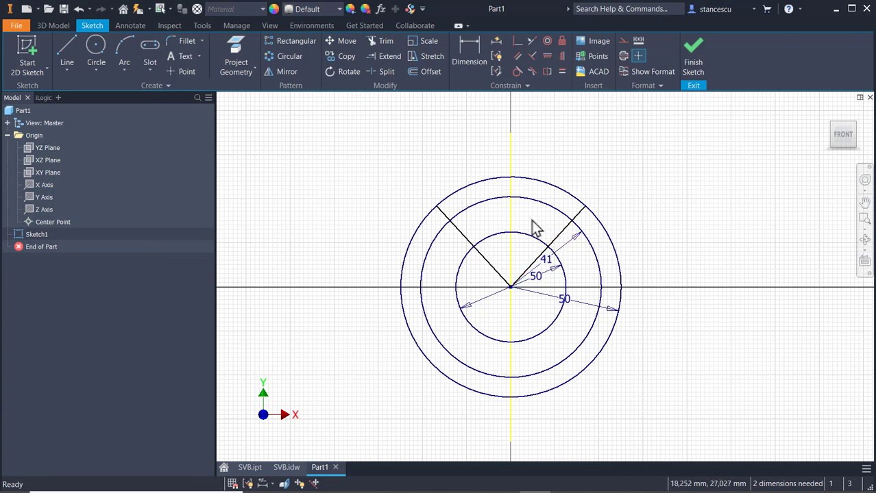
# Convert both slanted radial lines and the projected Y axis to construction geometry.
pyautogui.click(562, 235)
pyautogui.keyDown('ctrl'); pyautogui.click(508, 220); pyautogui.keyUp('ctrl')
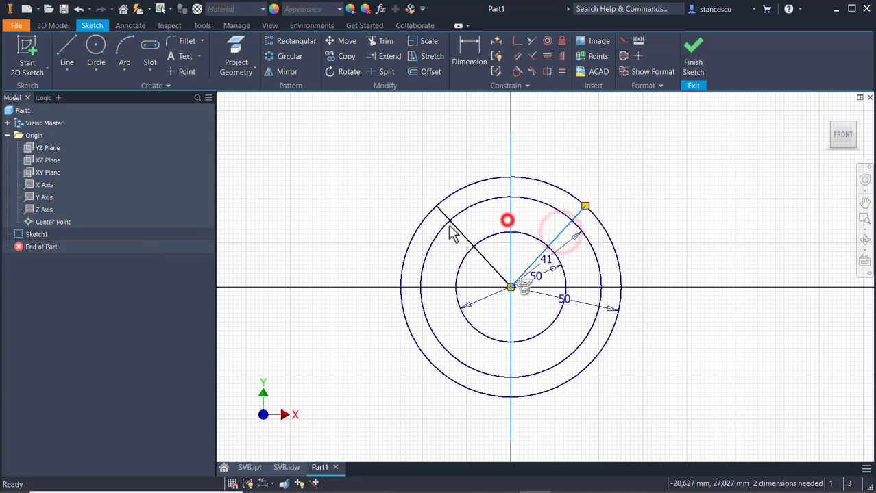
pyautogui.keyDown('ctrl'); pyautogui.click(452, 231); pyautogui.keyUp('ctrl')
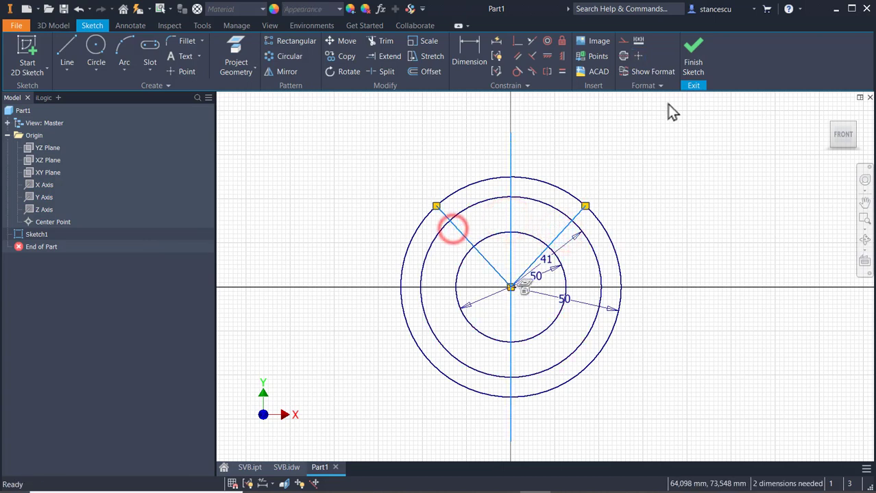
pyautogui.click(623, 41)
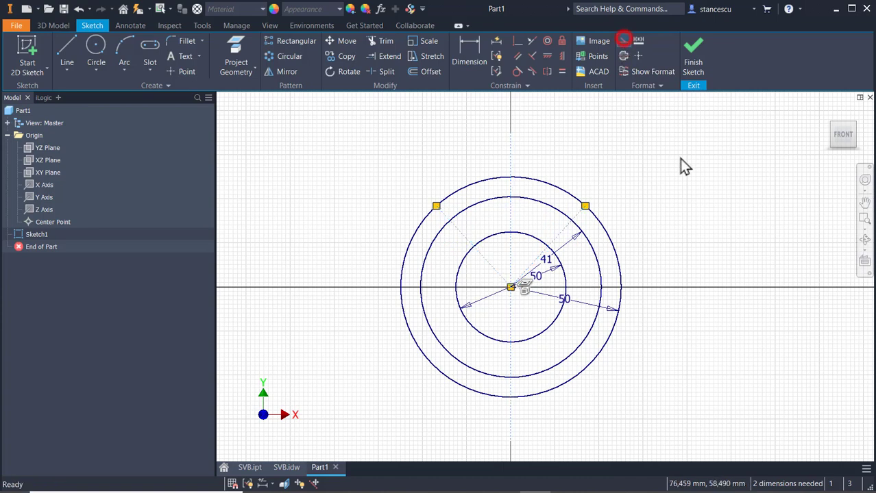
pyautogui.click(680, 160)
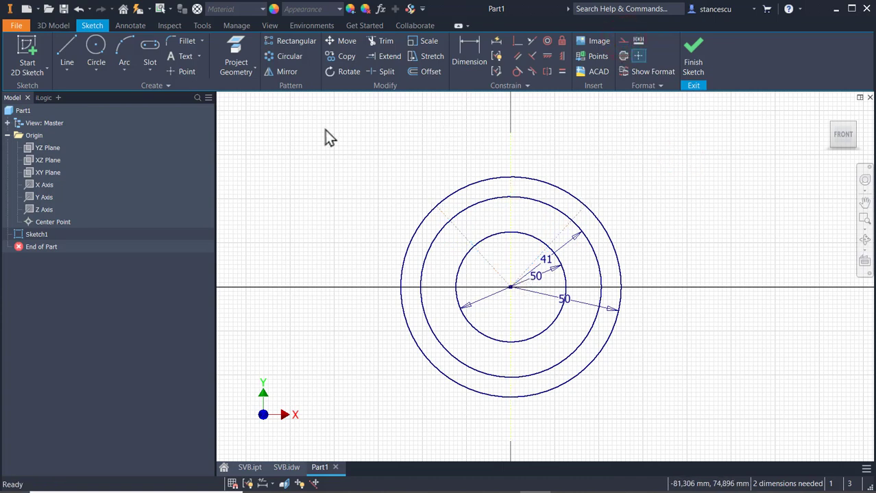
# Dimension the angle between the left slanted construction line and the vertical axis at 35°.
pyautogui.click(469, 47)
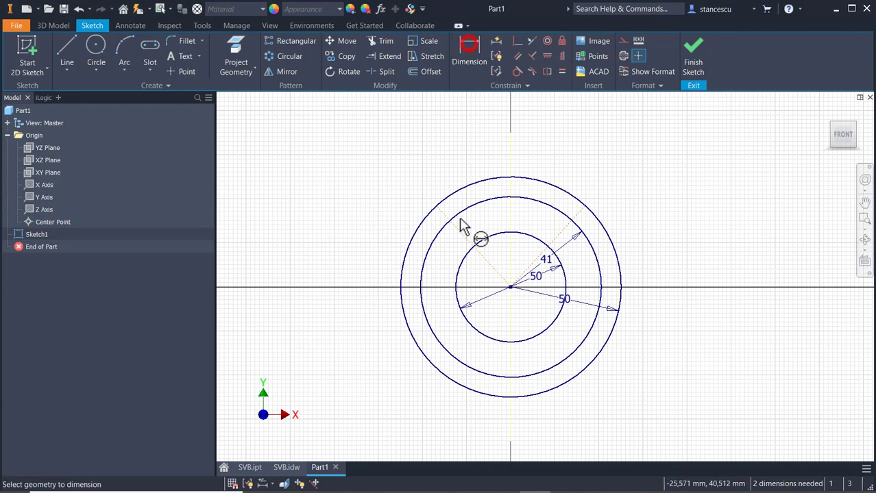
pyautogui.click(456, 228)
pyautogui.click(512, 206)
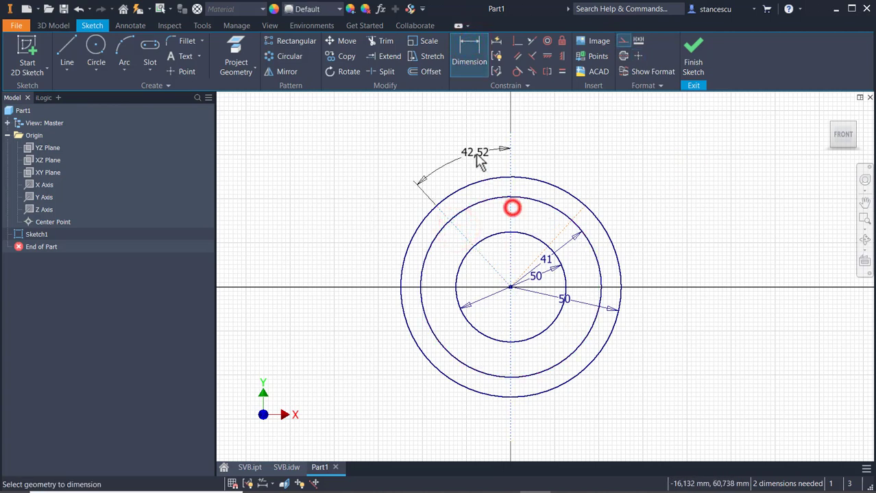
pyautogui.click(465, 140)
pyautogui.write('3')
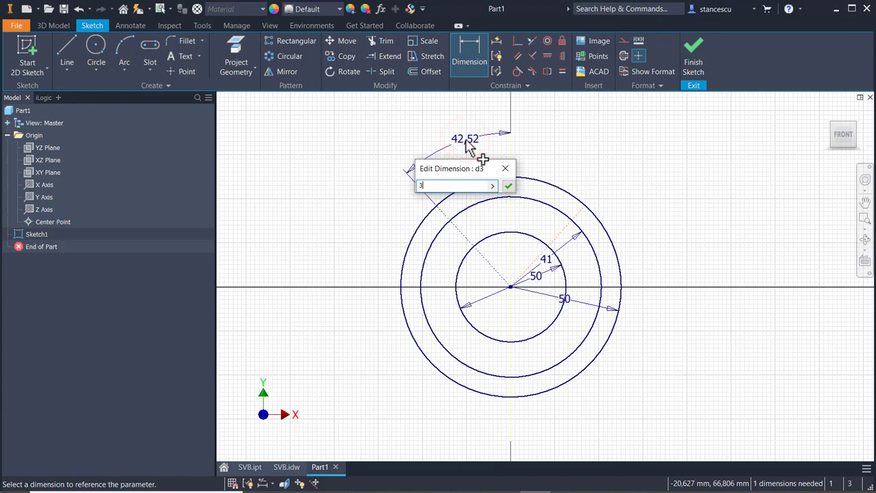
pyautogui.write('5')
pyautogui.press('Return')
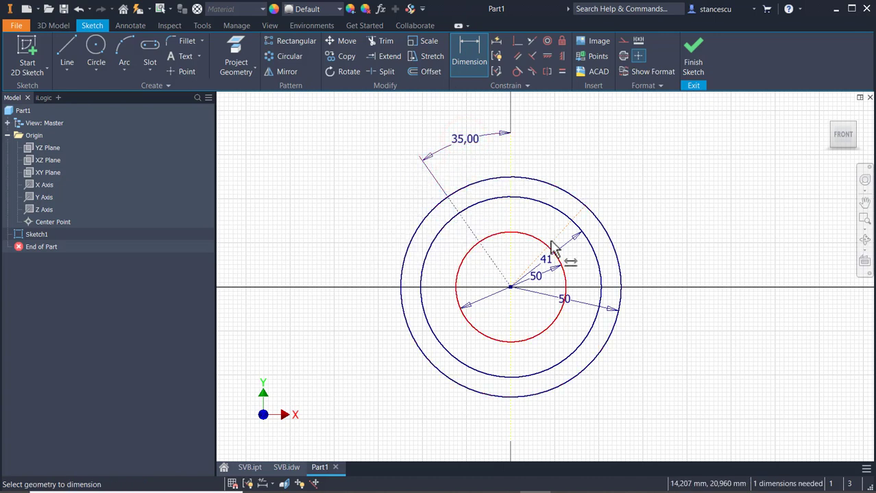
# Dimension the angle between the right slanted construction line and the vertical axis at 35°.
pyautogui.click(563, 228)
pyautogui.click(511, 213)
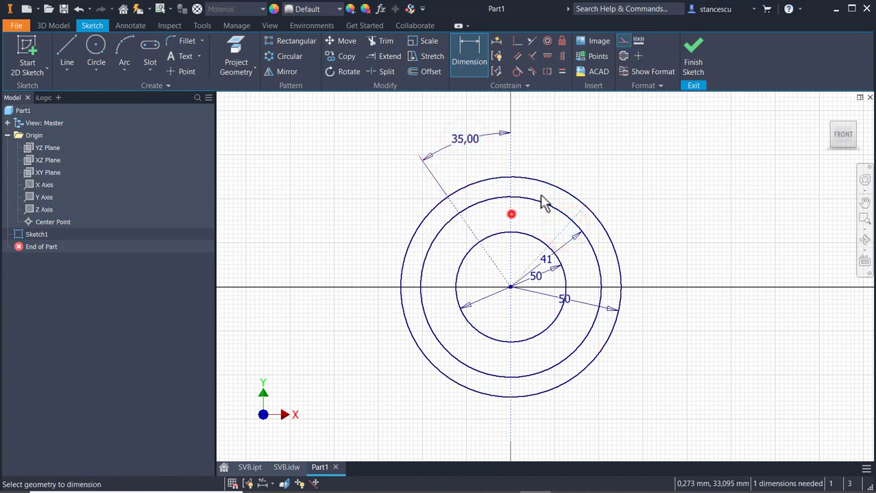
pyautogui.click(564, 139)
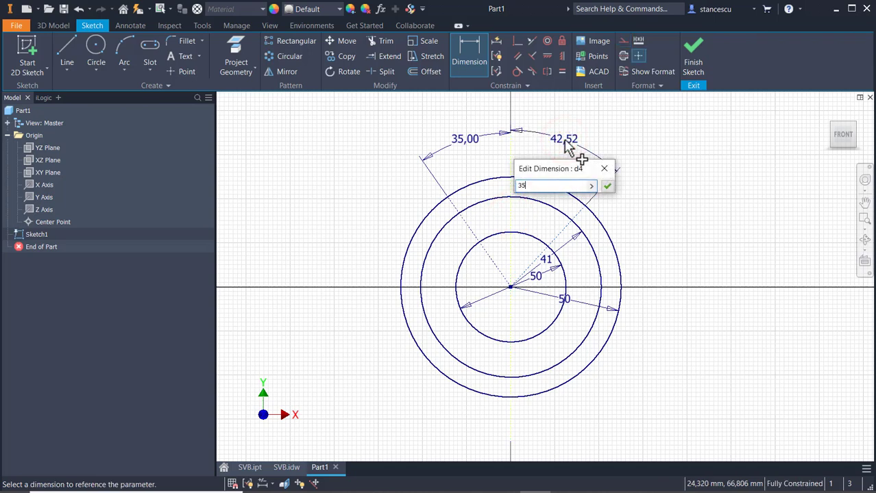
pyautogui.press('Return')
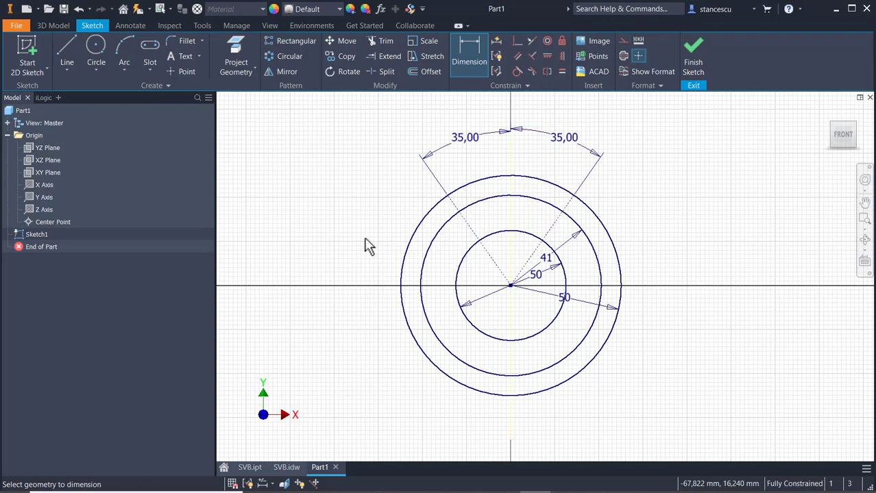
# Sketch a round-ended lug on the outer circle's upper left: an outward line about 21 mm, a tangent arc and a parallel return line about 27 mm.
pyautogui.click(62, 51)
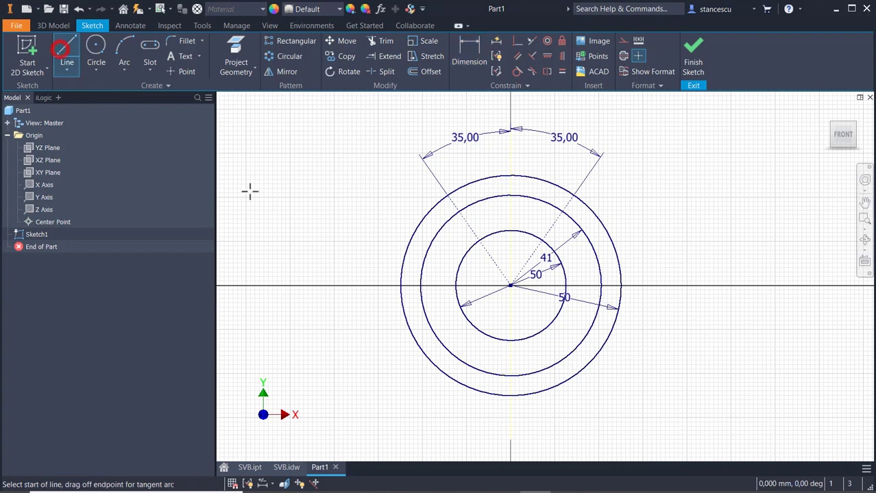
pyautogui.click(420, 220)
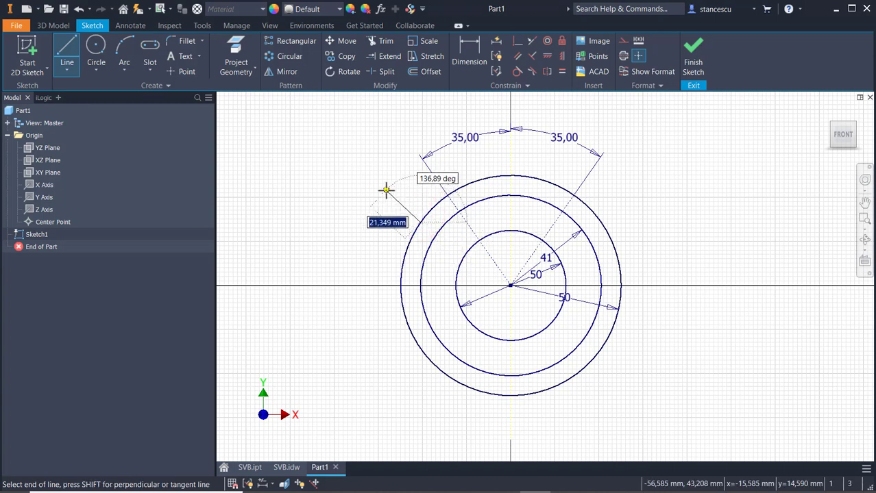
pyautogui.moveTo(386, 190); pyautogui.dragTo(361, 216)
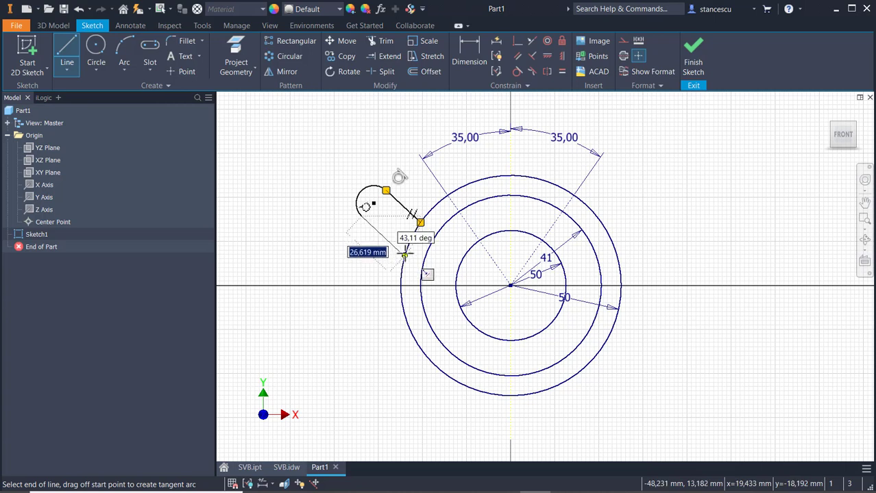
pyautogui.click(405, 255)
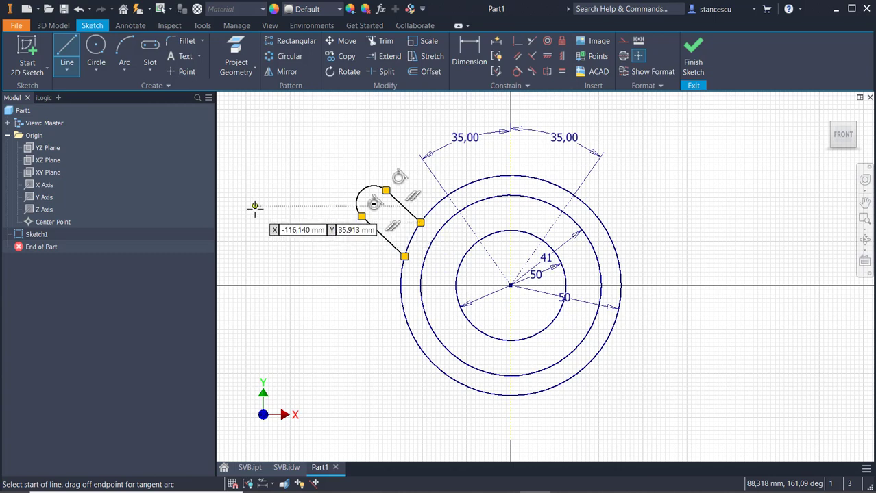
pyautogui.press('Escape')
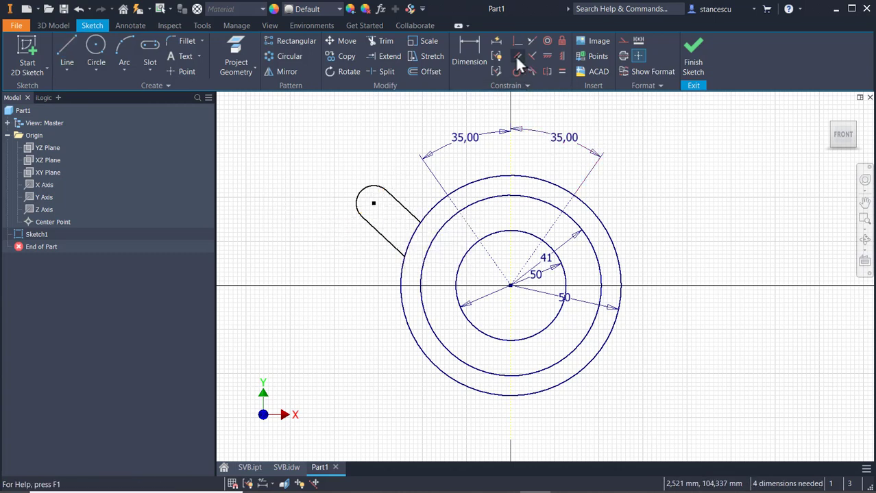
# Constrain the lug's upper straight side parallel to the left slanted construction line.
pyautogui.click(517, 55)
pyautogui.click(472, 228)
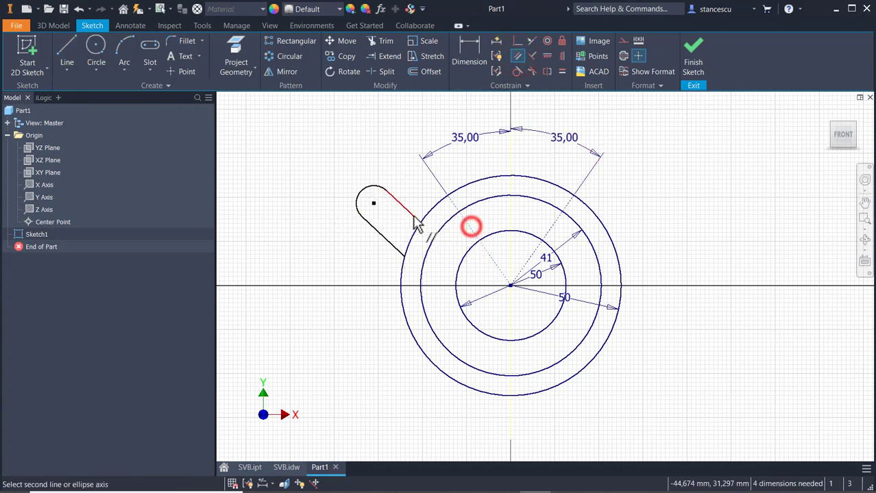
pyautogui.click(406, 209)
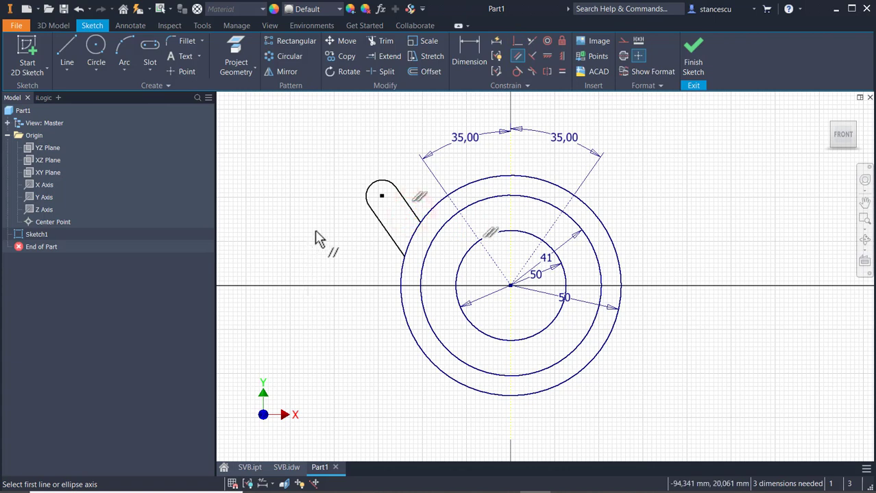
# Dimension the distance from the left construction line to the lug's nearer straight side at 11 mm.
pyautogui.press('d')
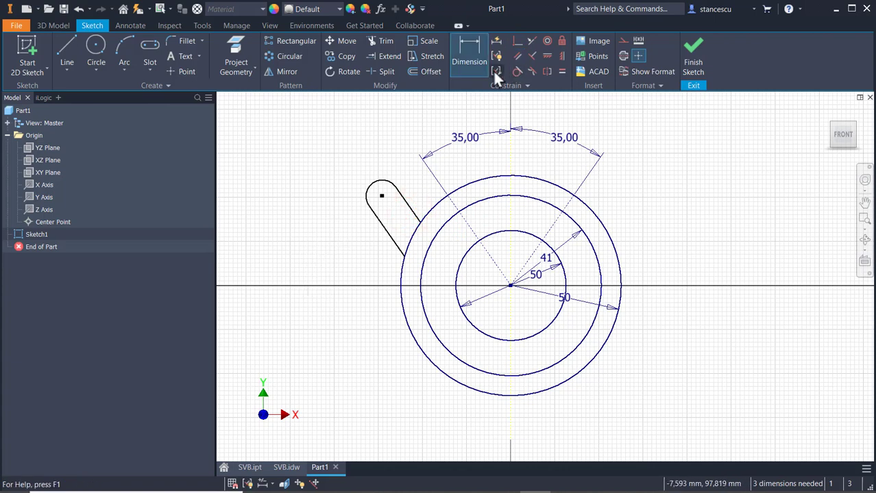
pyautogui.click(471, 231)
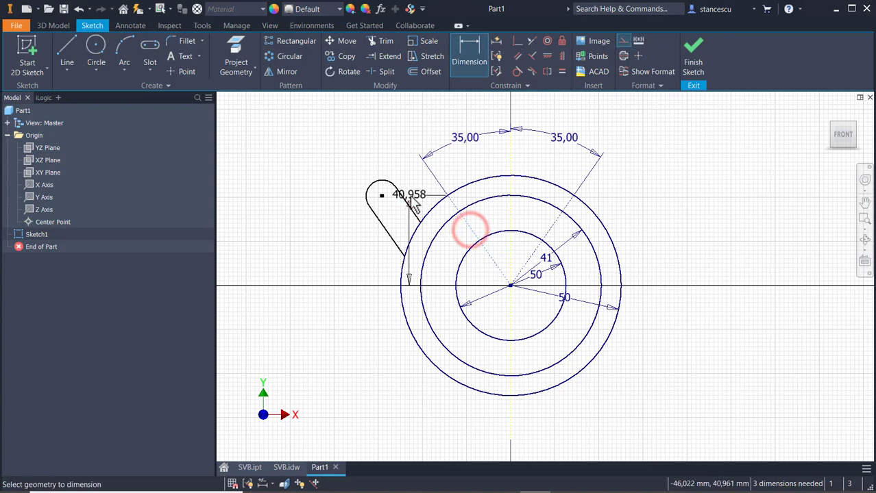
pyautogui.click(406, 204)
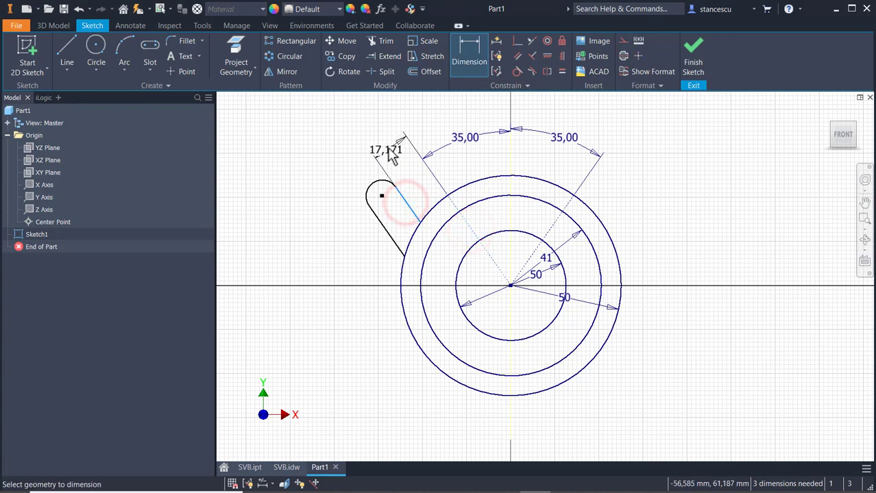
pyautogui.click(386, 148)
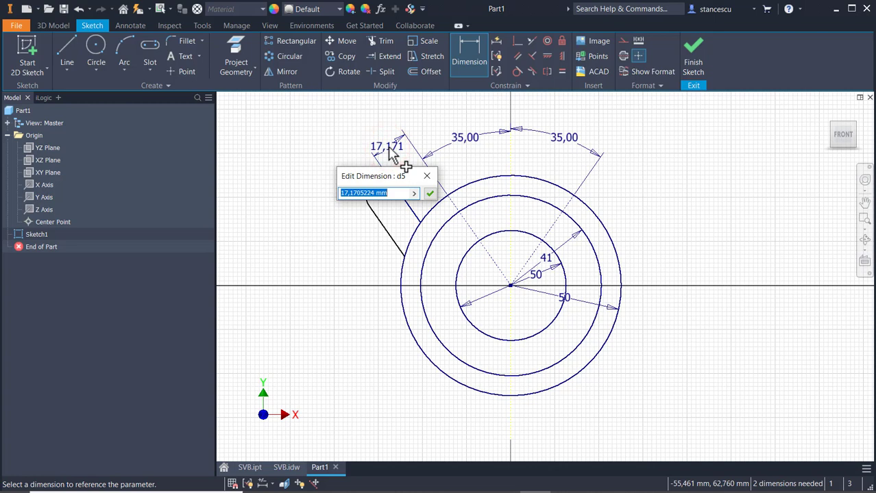
pyautogui.press('Return')
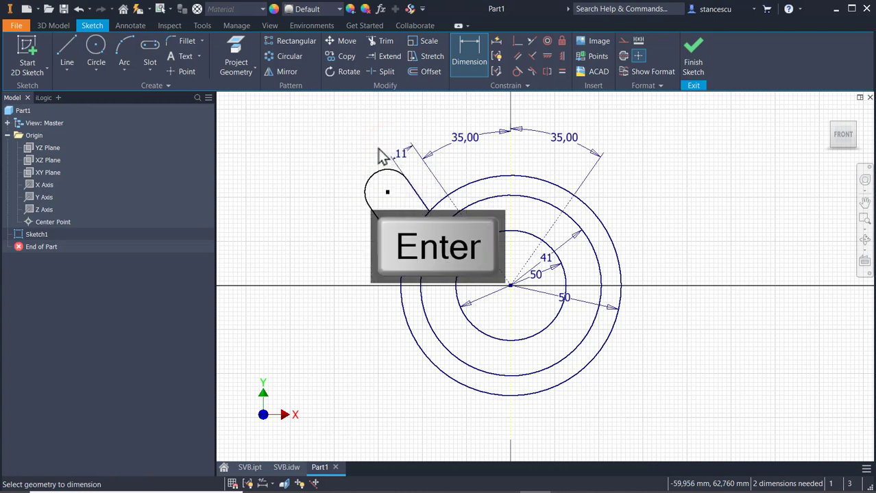
# Dimension the lug's width between its two parallel sides at 12 mm.
pyautogui.click(379, 220)
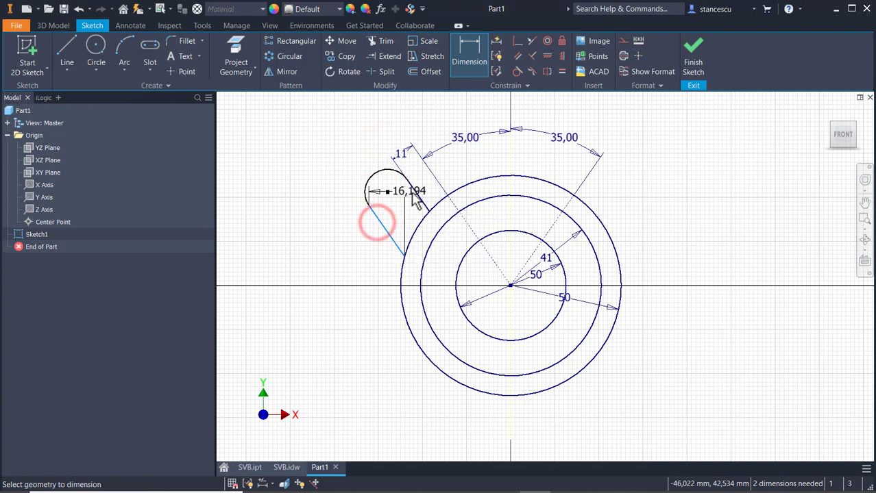
pyautogui.click(416, 185)
pyautogui.click(358, 152)
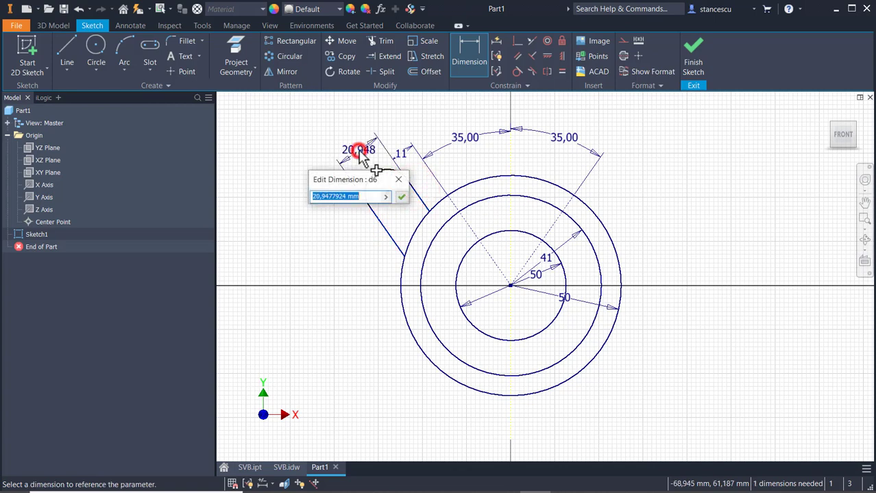
pyautogui.write('12')
pyautogui.press('Return')
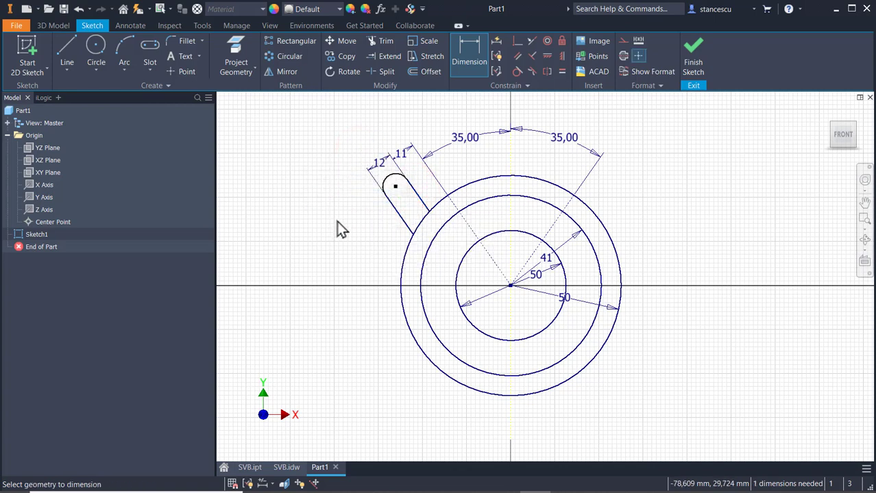
pyautogui.moveTo(336, 220); pyautogui.dragTo(356, 236, button='middle')
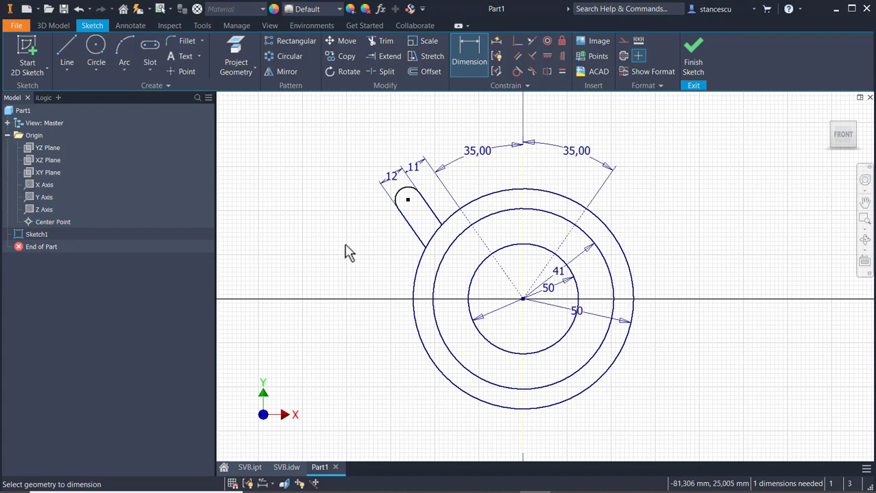
# Examine in the SVB.idw drawing how the lug's rounded end is dimensioned from the circle centre, and return to Part1.
pyautogui.click(278, 468)
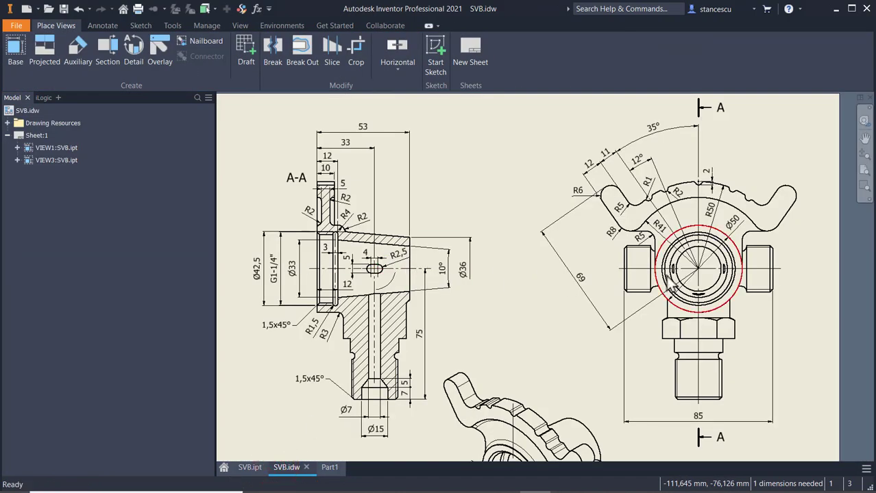
pyautogui.scroll(-3, 575, 265)
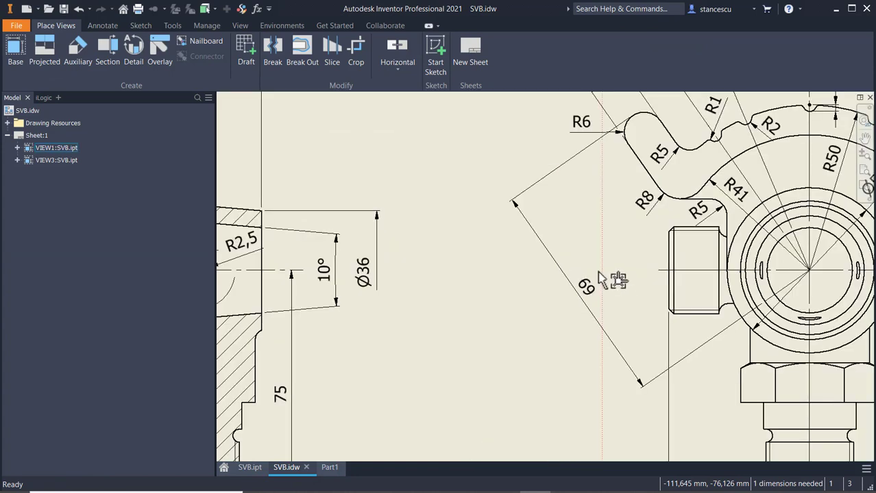
pyautogui.moveTo(597, 271)
pyautogui.mouseDown(button='middle')
pyautogui.moveTo(474, 334)
pyautogui.moveTo(414, 349)
pyautogui.mouseUp(button='middle')
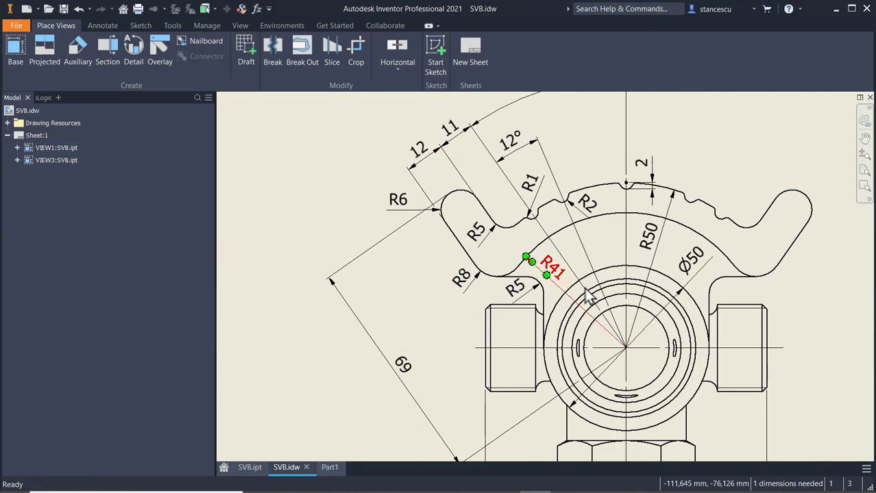
pyautogui.moveTo(593, 184); pyautogui.dragTo(550, 282, button='middle')
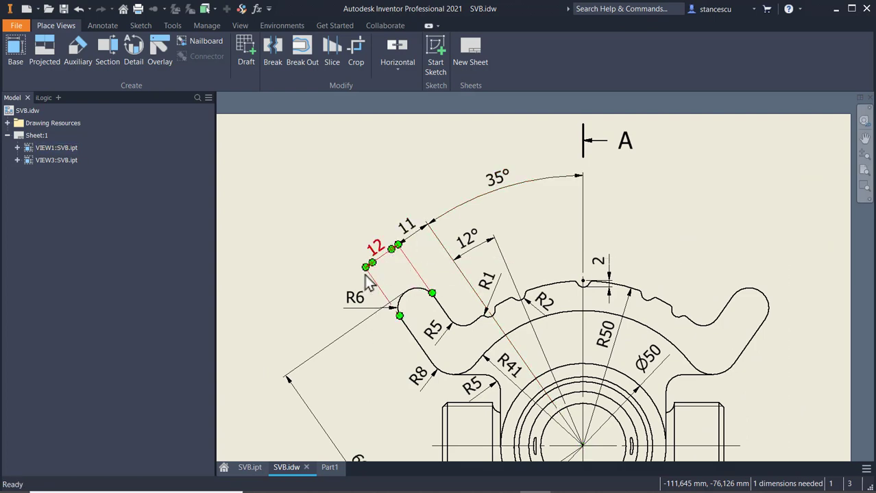
pyautogui.moveTo(424, 321); pyautogui.dragTo(467, 196, button='middle')
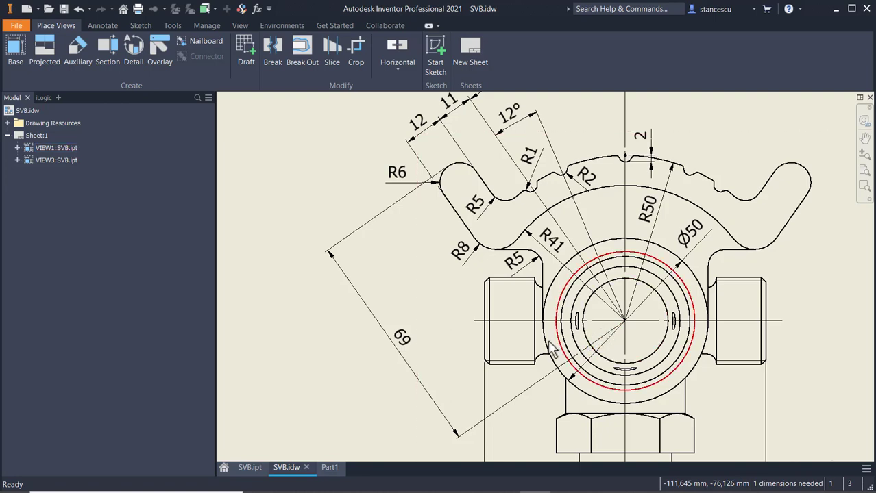
pyautogui.click(331, 468)
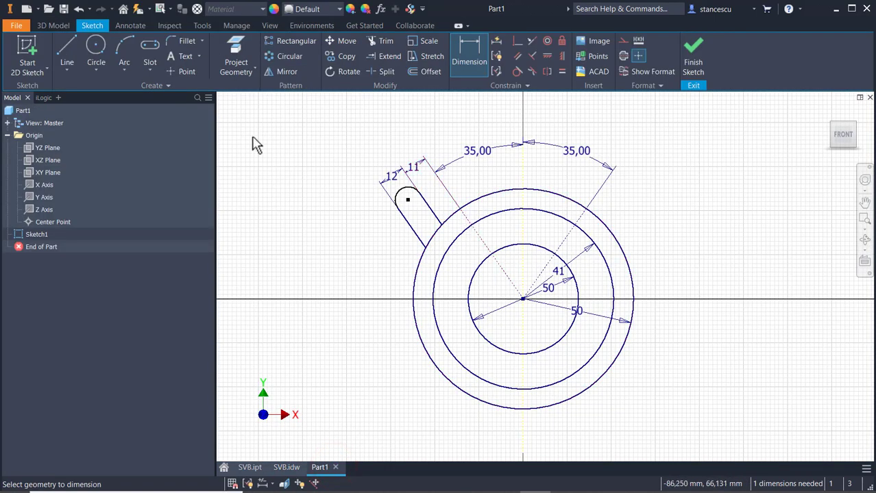
# Sketch a line from the circles' common centre down and left to the innermost circle.
pyautogui.click(67, 46)
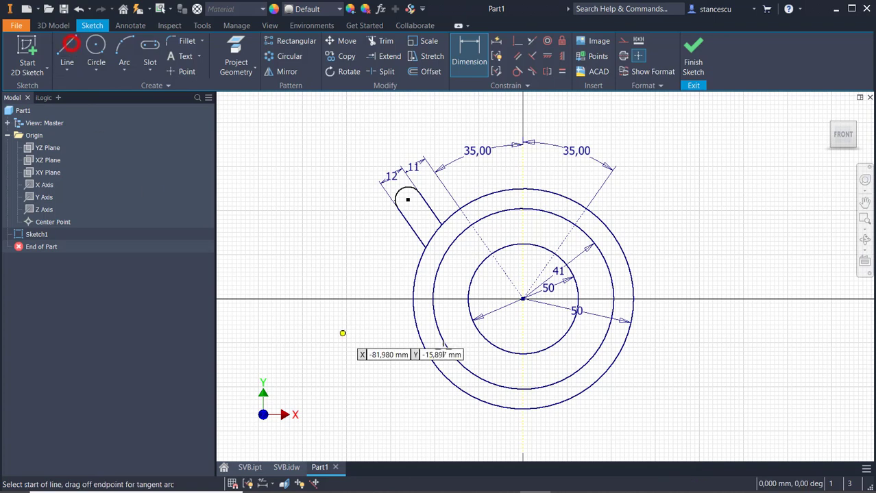
pyautogui.click(523, 300)
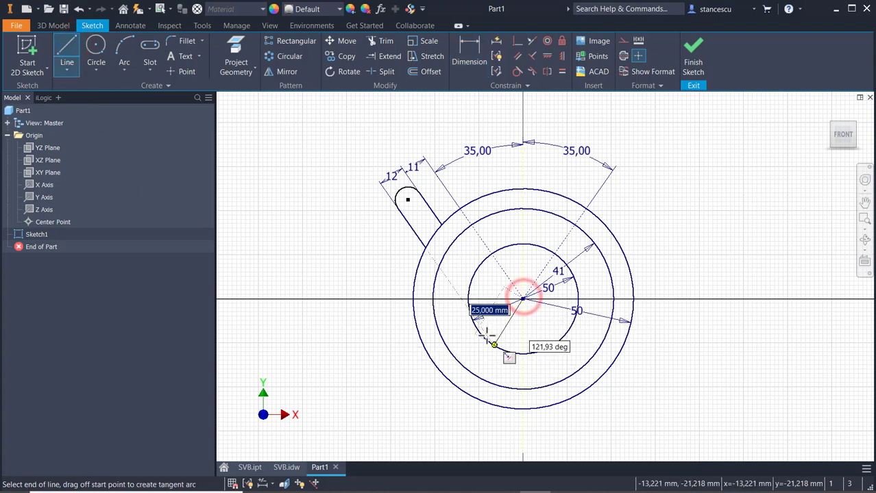
pyautogui.click(481, 334)
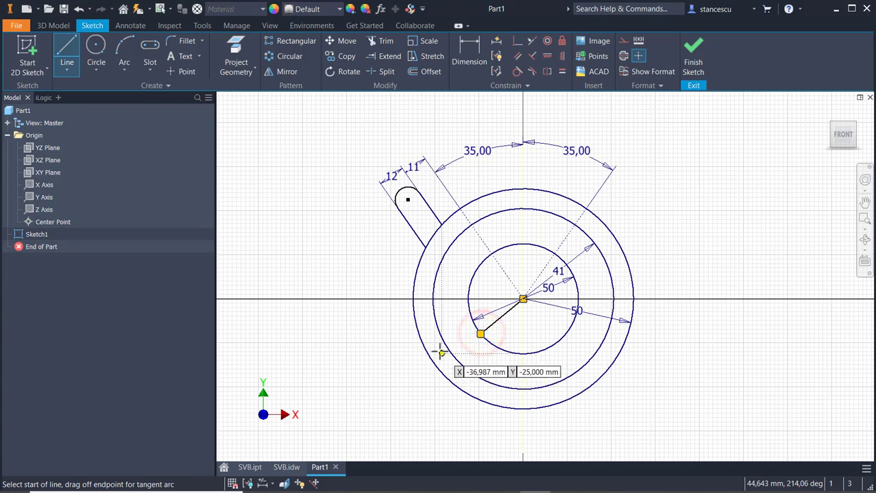
pyautogui.press('Escape')
# Constrain the new short line perpendicular to the left slanted construction line and convert it to construction geometry.
pyautogui.click(532, 54)
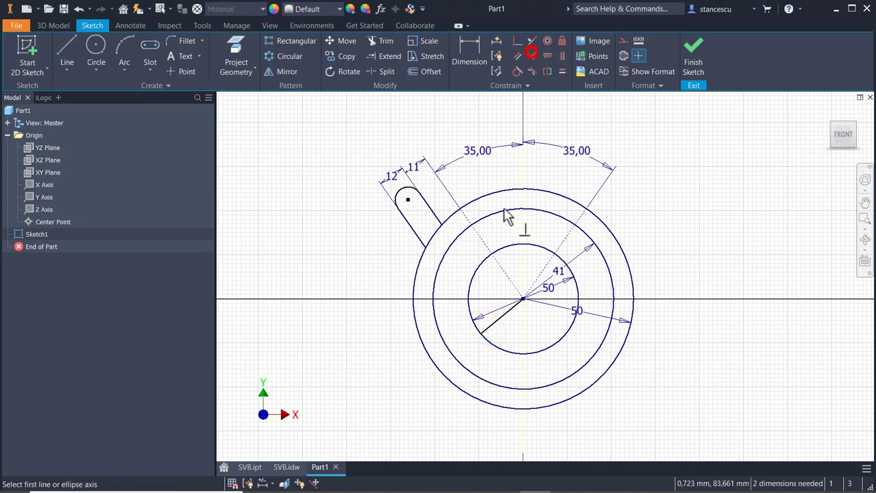
pyautogui.click(498, 320)
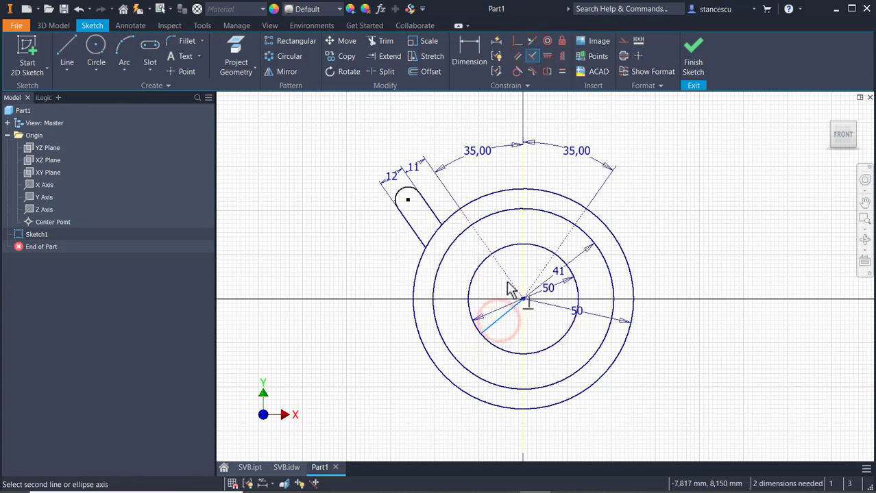
pyautogui.click(508, 278)
pyautogui.press('Escape')
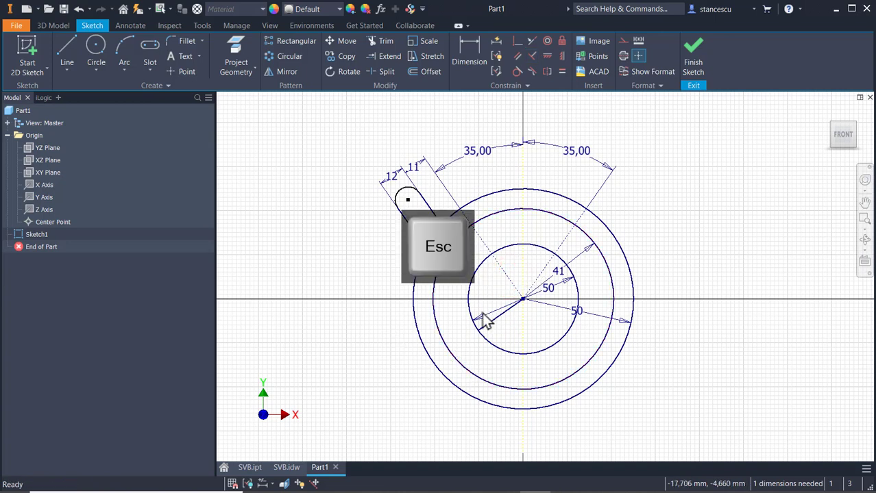
pyautogui.click(496, 320)
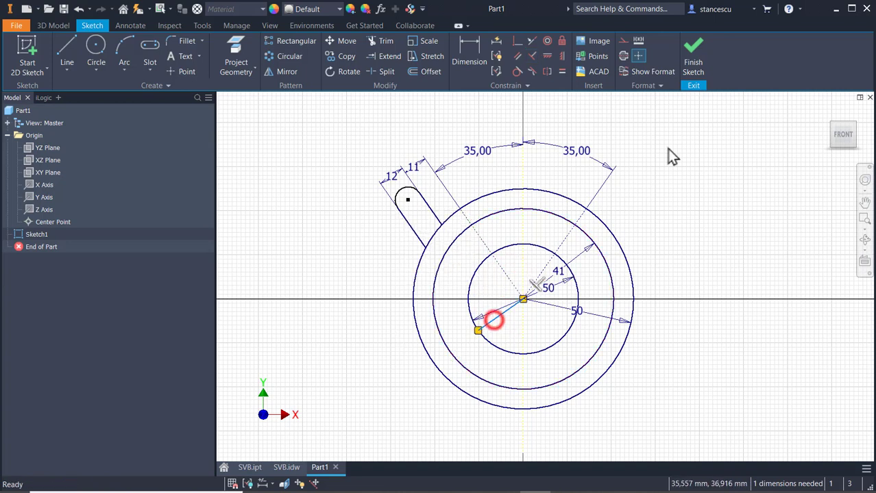
pyautogui.click(623, 40)
pyautogui.click(678, 183)
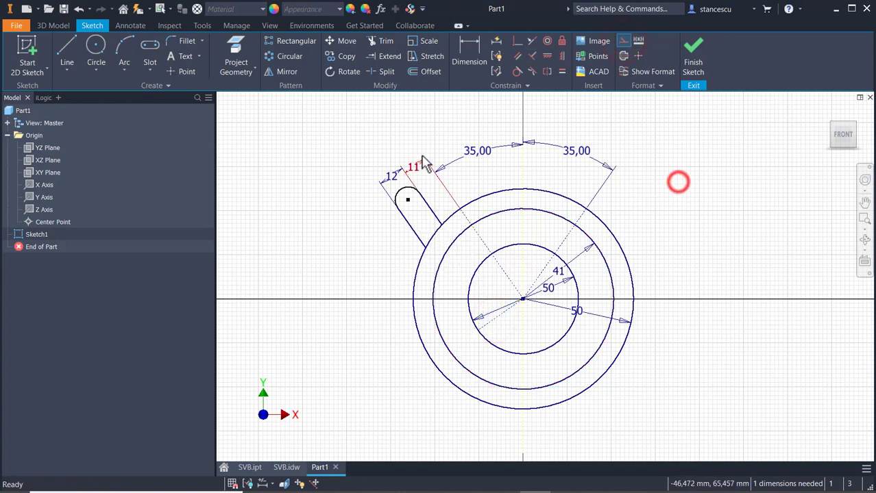
# Dimension the distance from the short construction line to the far edge of the lug's rounded end at 69 mm.
pyautogui.click(469, 45)
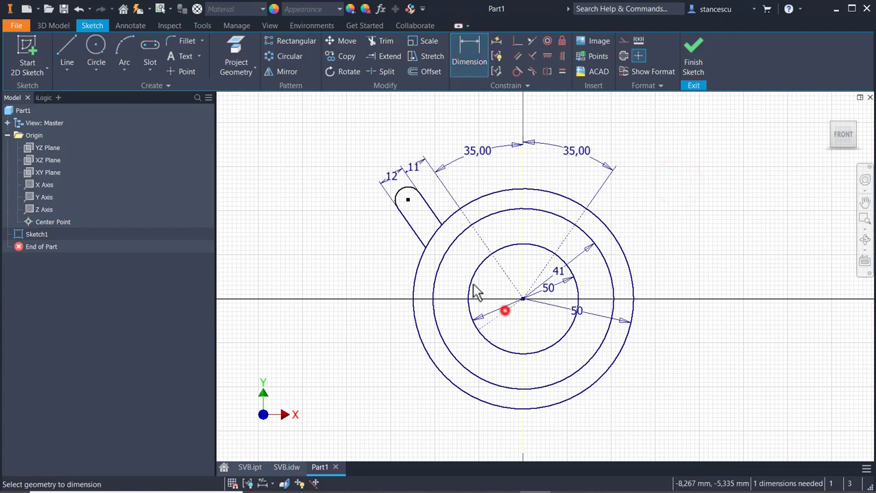
pyautogui.click(523, 299)
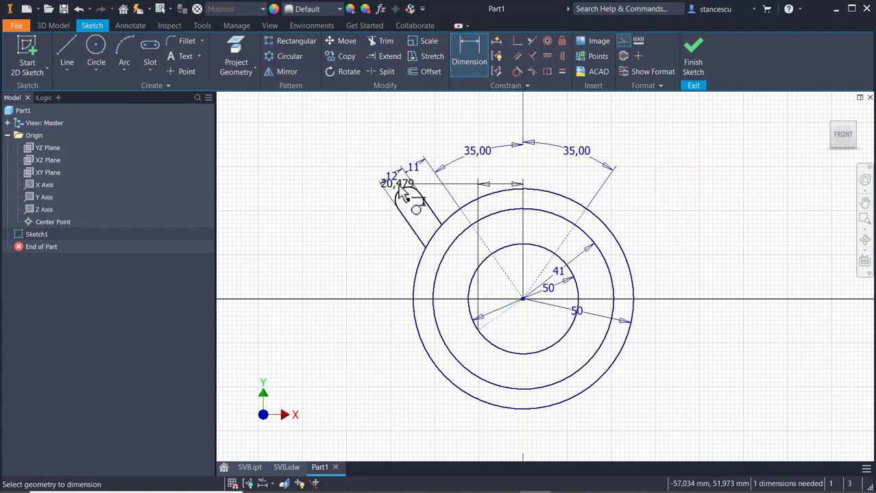
pyautogui.scroll(3, 405, 199)
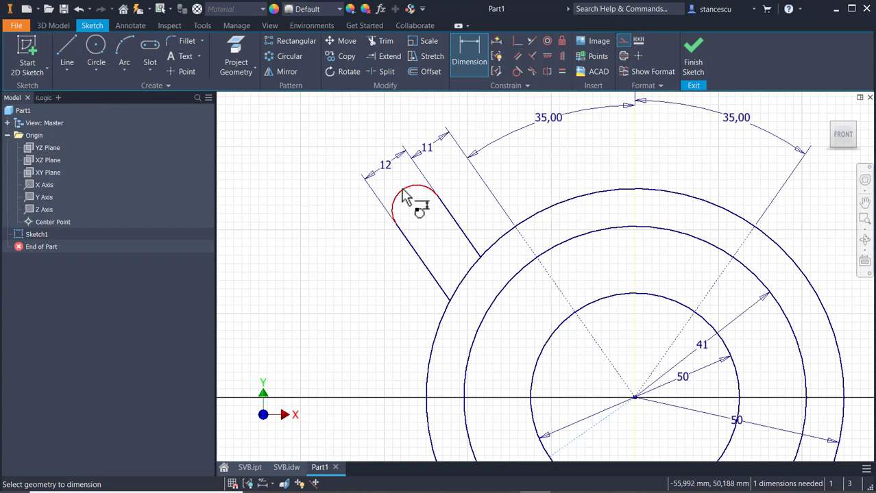
pyautogui.click(404, 197)
pyautogui.moveTo(377, 310); pyautogui.dragTo(455, 183, button='middle')
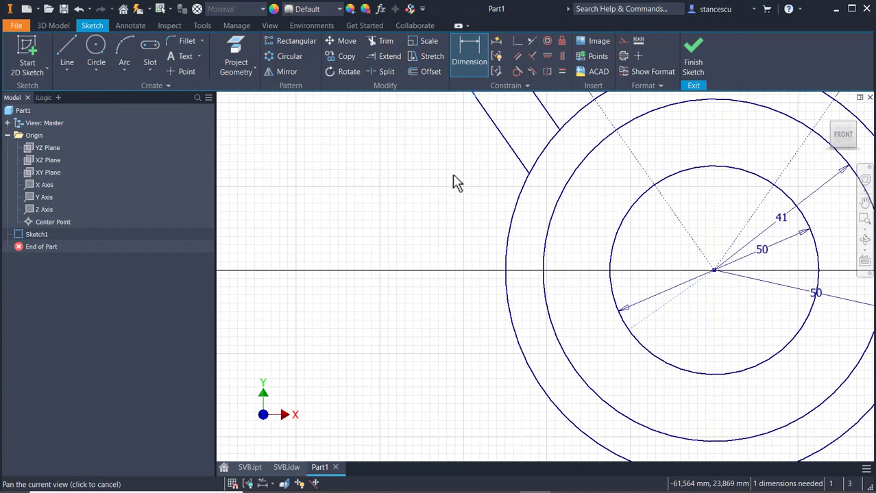
pyautogui.click(406, 314)
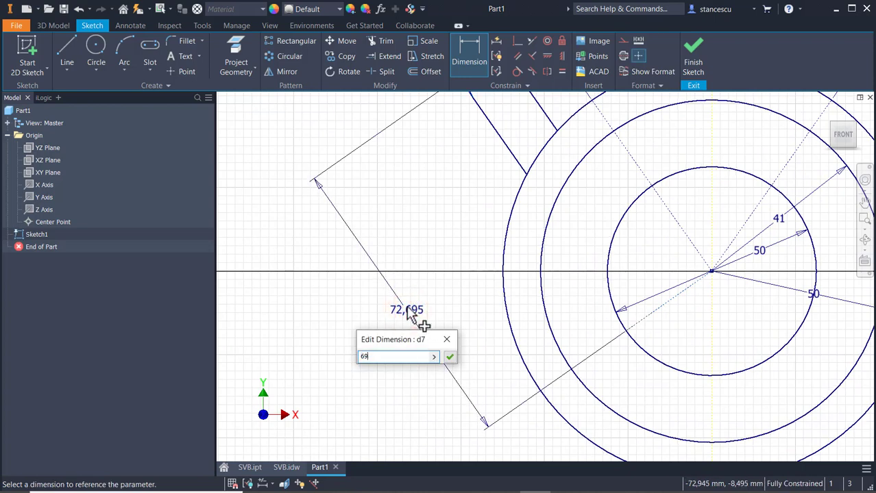
pyautogui.press('Return')
# Mirror the lug's two straight sides and end arc about the vertical centre line.
pyautogui.scroll(-3, 486, 233)
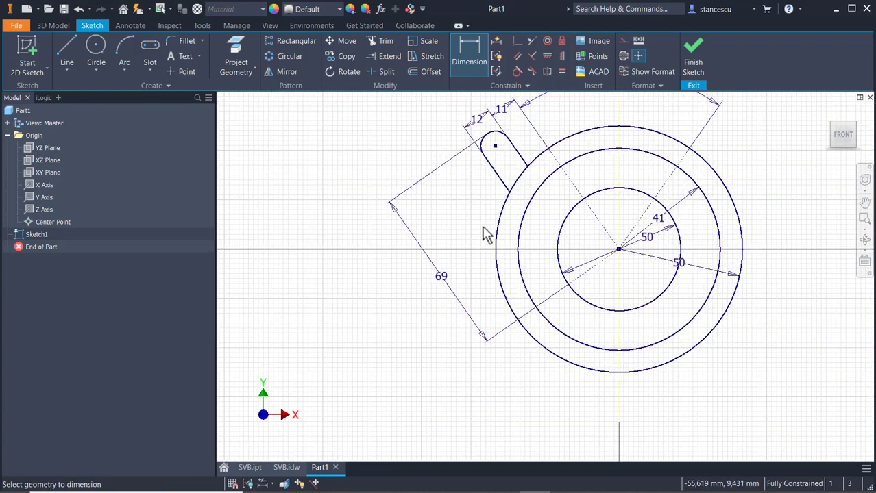
pyautogui.moveTo(485, 233)
pyautogui.mouseDown(button='middle')
pyautogui.moveTo(378, 225)
pyautogui.moveTo(376, 255)
pyautogui.mouseUp(button='middle')
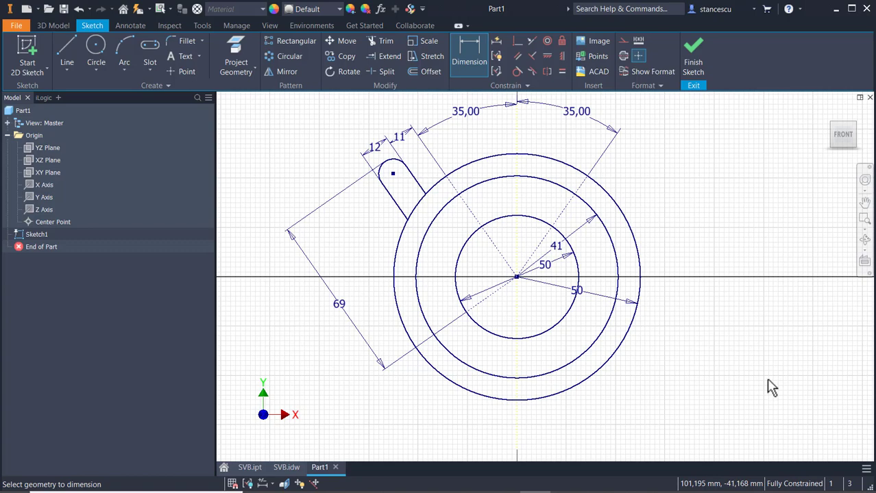
pyautogui.moveTo(771, 387); pyautogui.dragTo(776, 415, button='middle')
pyautogui.scroll(-2, 777, 415)
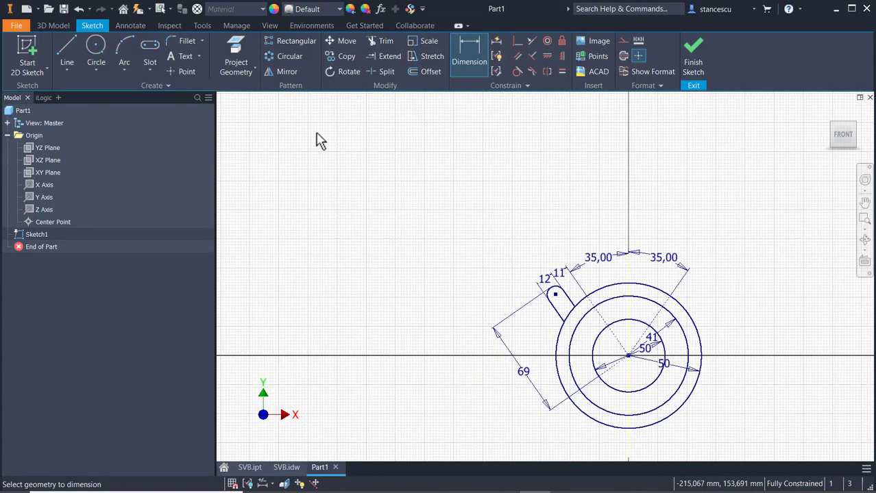
pyautogui.click(283, 71)
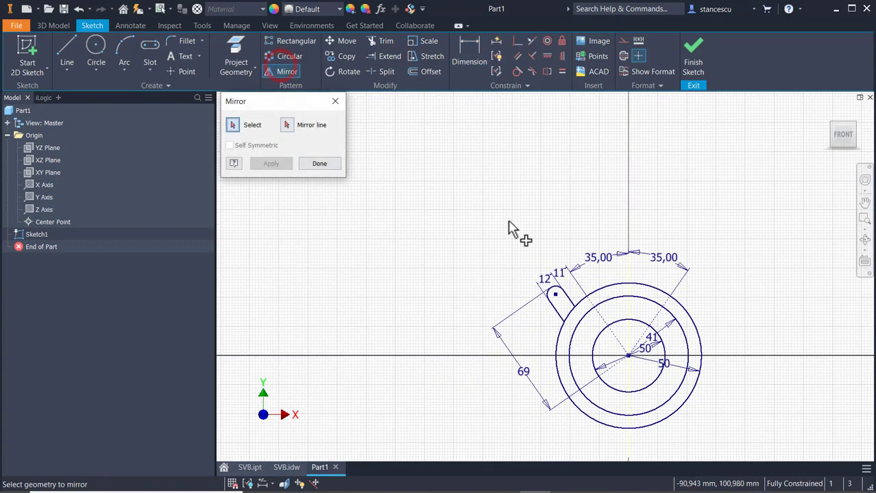
pyautogui.scroll(3, 559, 277)
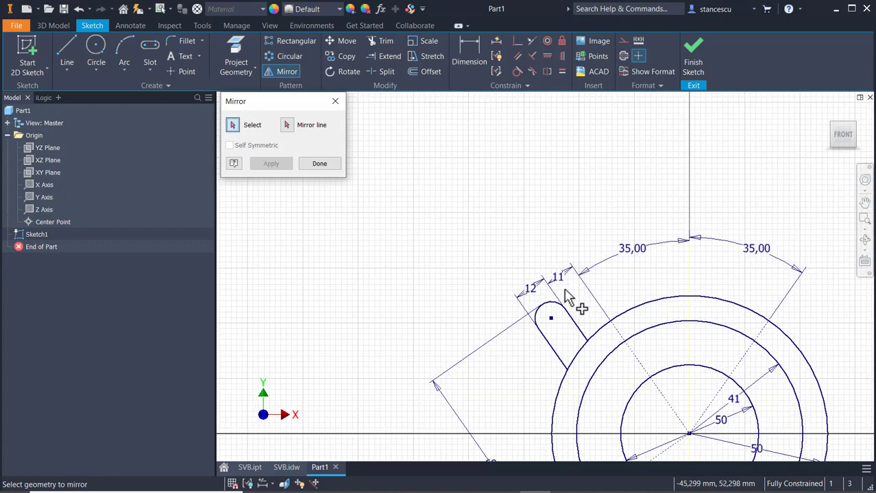
pyautogui.moveTo(572, 287); pyautogui.dragTo(520, 366)
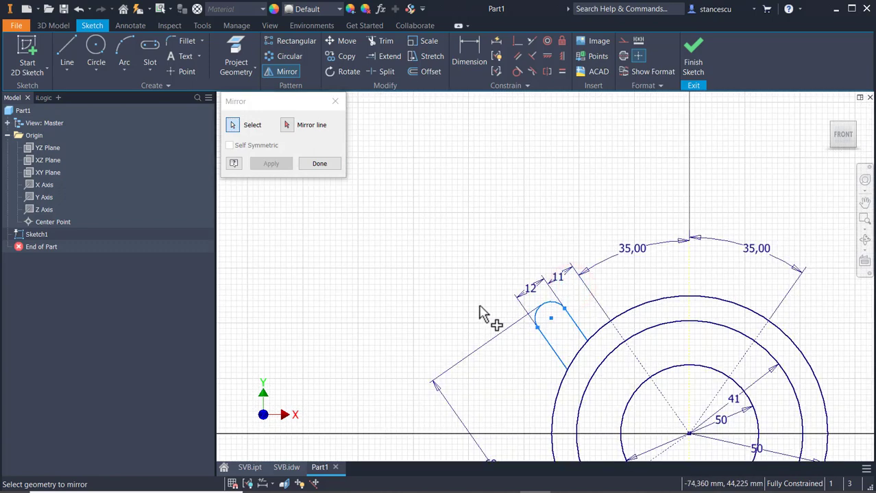
pyautogui.click(288, 126)
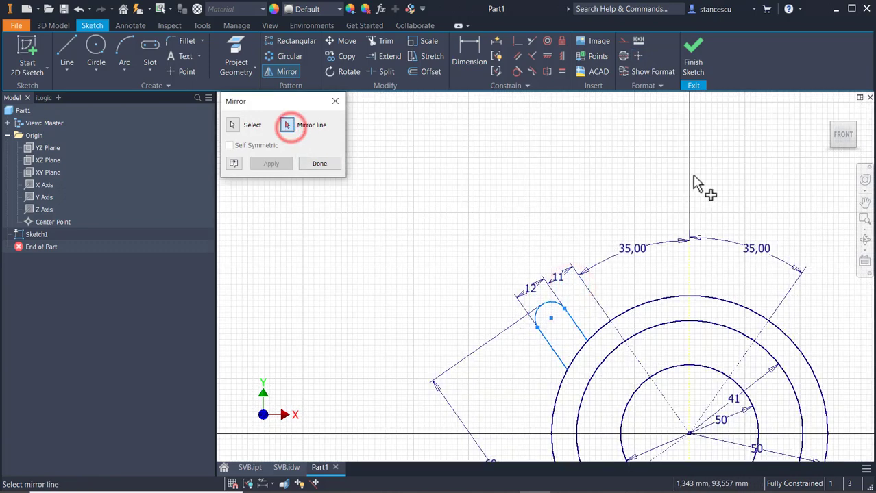
pyautogui.click(689, 281)
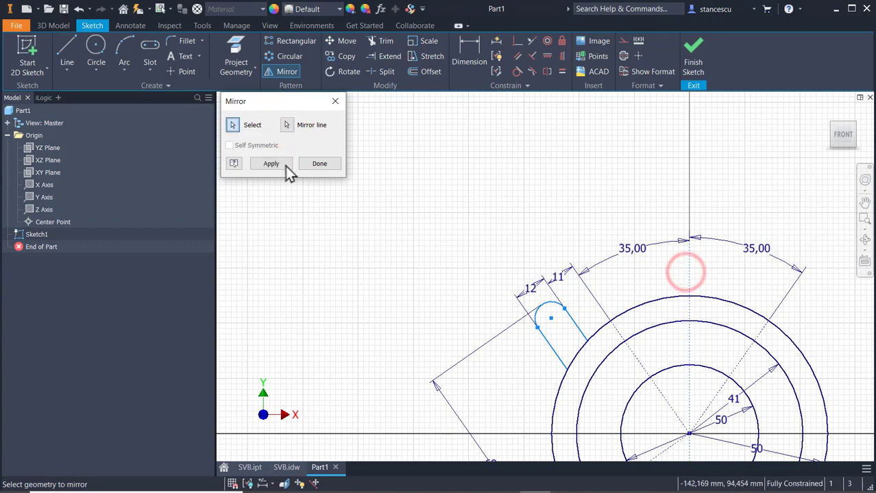
pyautogui.click(283, 163)
pyautogui.scroll(-2, 370, 209)
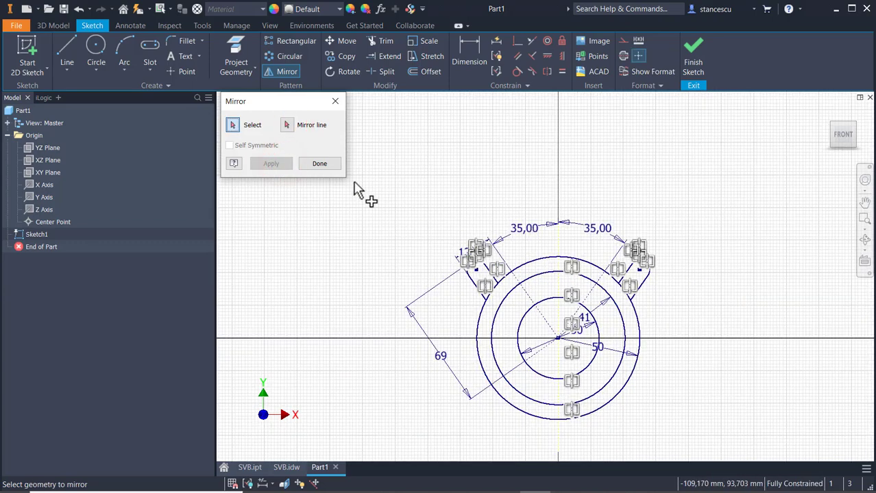
pyautogui.click(324, 160)
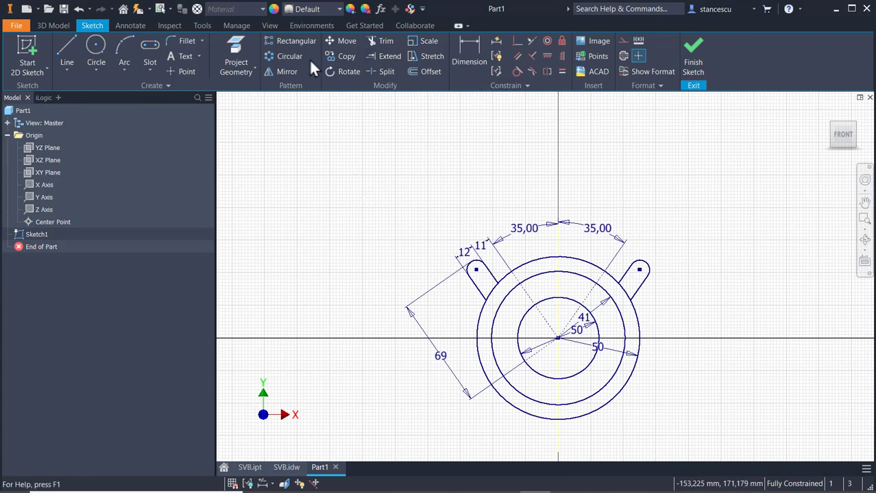
# Extend the outer straight side of both lugs inward to the middle circle.
pyautogui.click(376, 58)
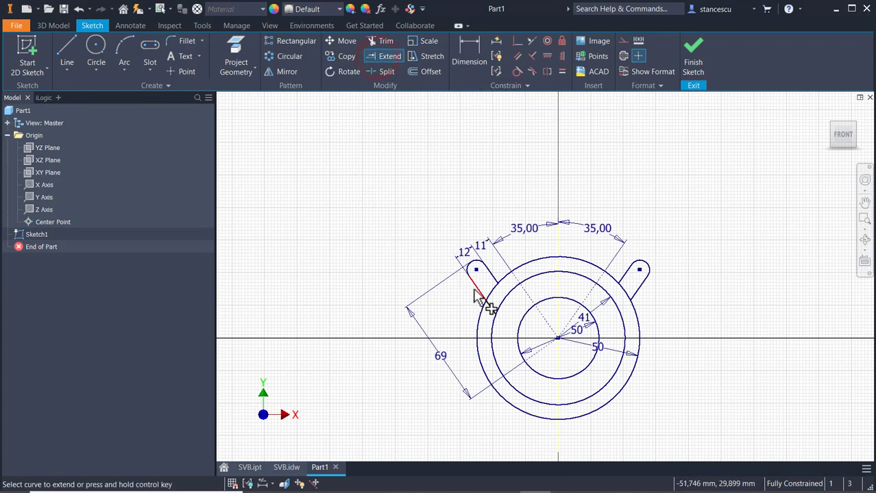
pyautogui.click(476, 293)
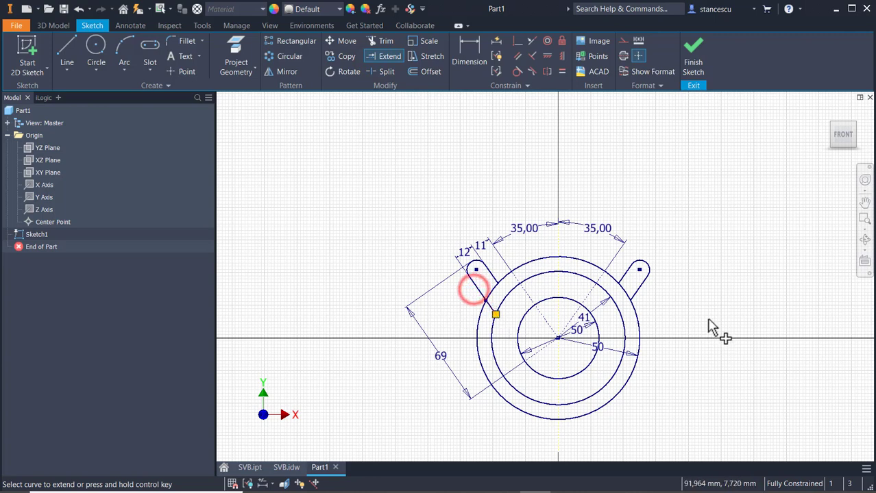
pyautogui.click(642, 293)
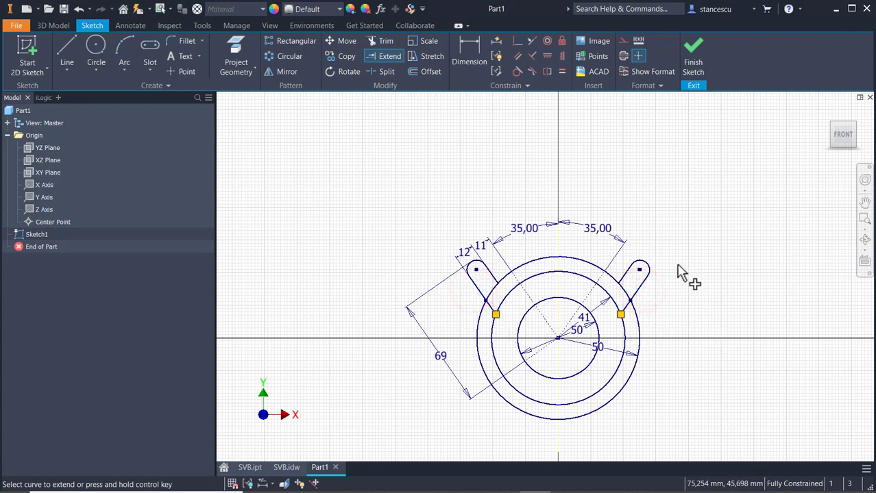
pyautogui.press('Escape')
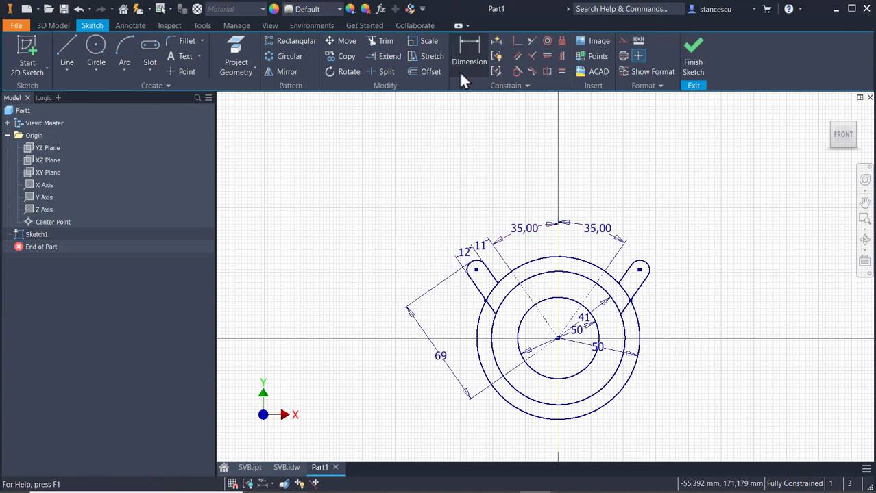
# Trim away the lower portions of the outer and middle circles below the two lugs.
pyautogui.click(386, 41)
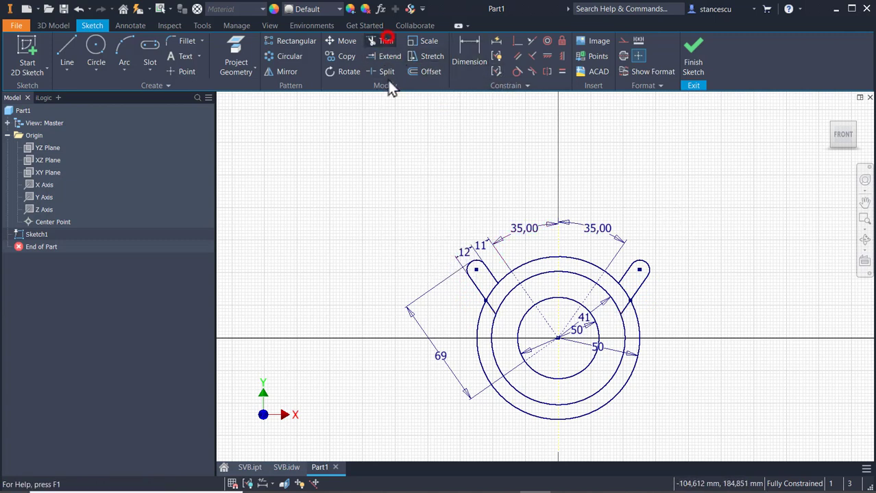
pyautogui.click(543, 418)
pyautogui.click(567, 417)
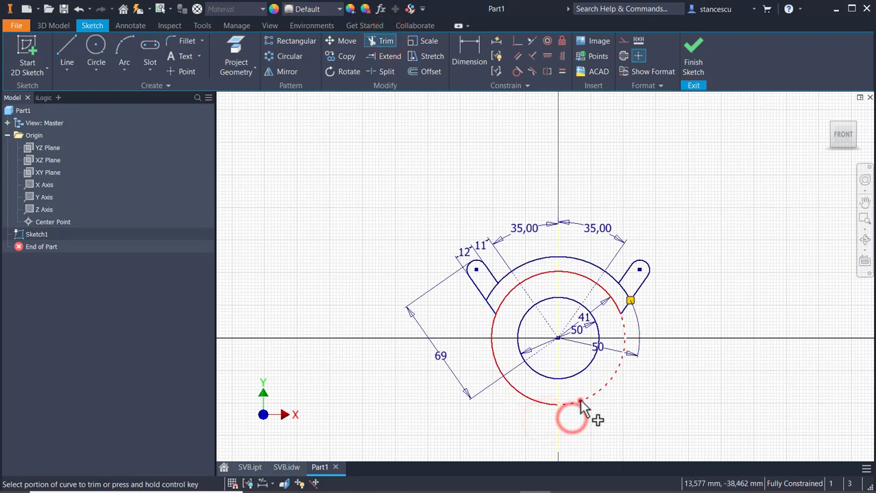
pyautogui.click(579, 401)
pyautogui.click(546, 408)
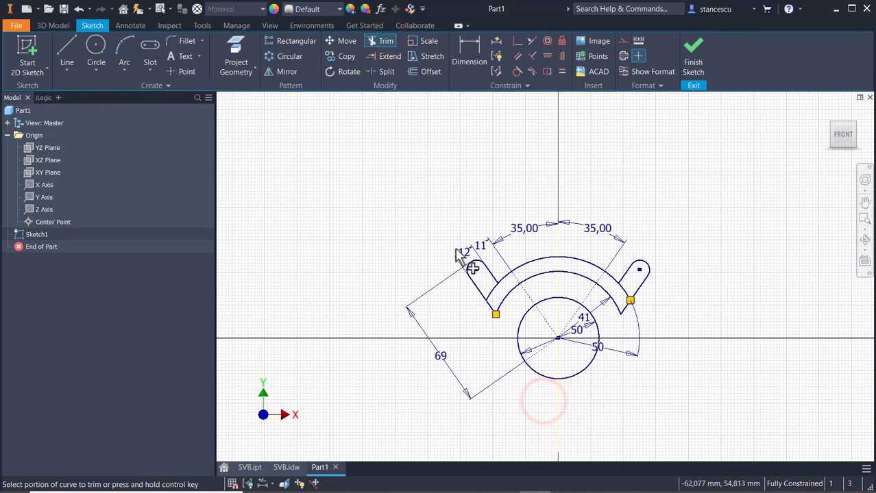
# Trim the segments of the outer arc that cross the inside of both lugs.
pyautogui.scroll(3, 488, 291)
pyautogui.click(495, 296)
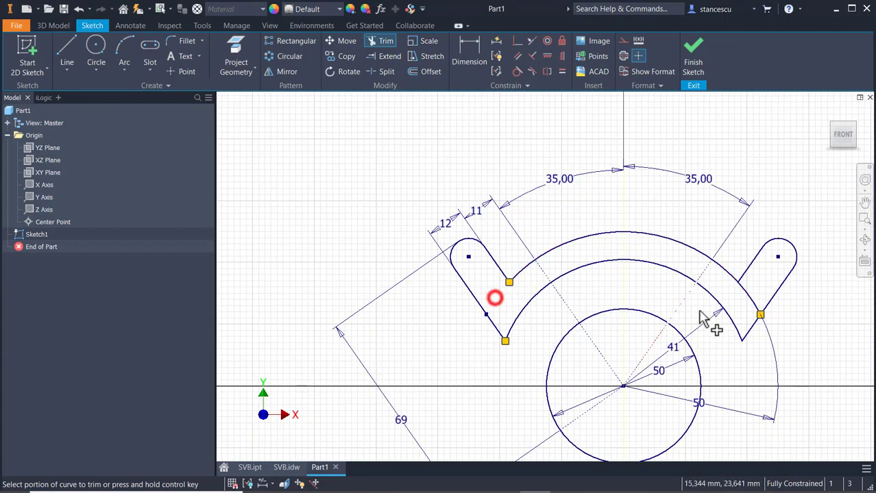
pyautogui.click(744, 294)
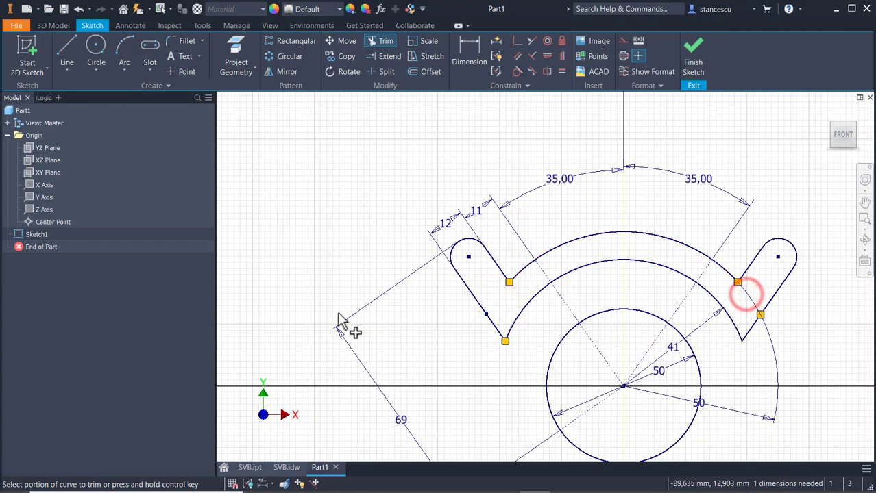
pyautogui.press('Escape')
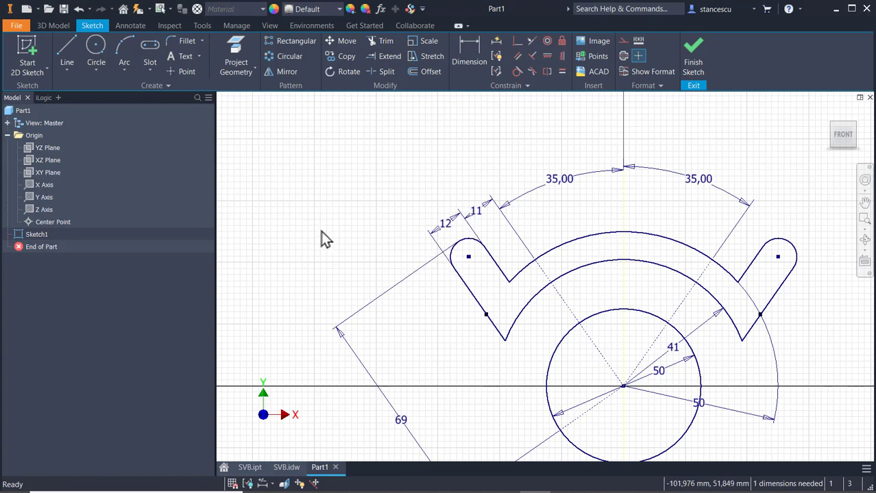
# Delete the leftover sketch points on the outer straight sides of both lugs.
pyautogui.moveTo(495, 331); pyautogui.dragTo(504, 332)
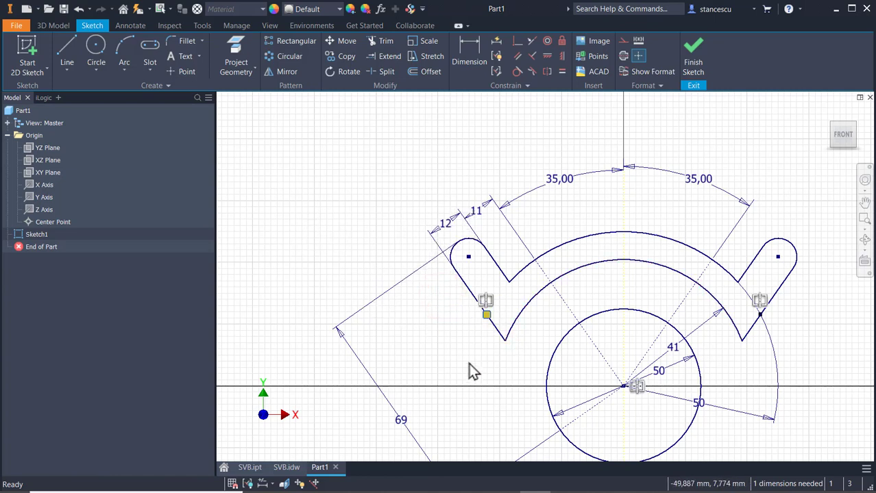
pyautogui.press('Delete')
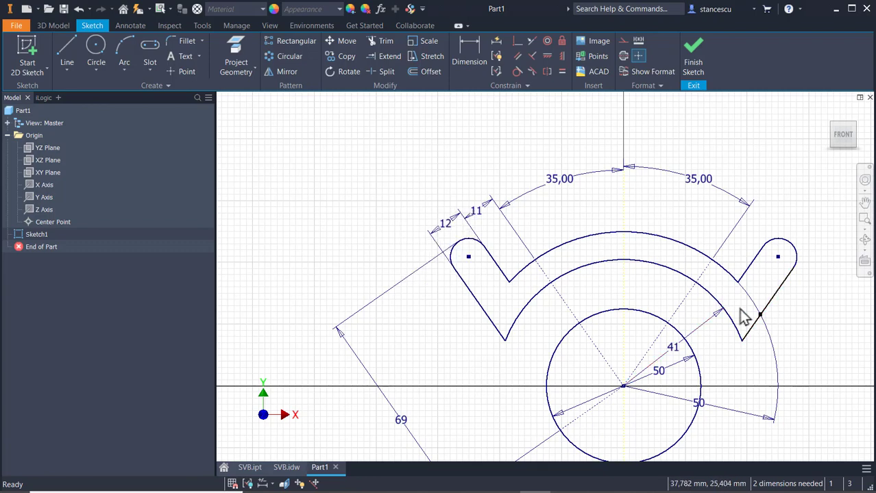
pyautogui.click(754, 315)
pyautogui.press('Delete')
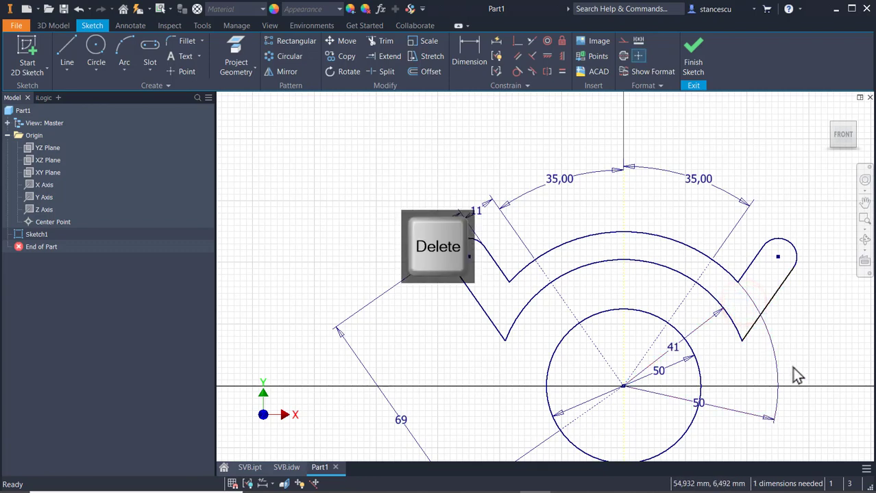
# Reposition the outer arc's radius 50 dimension so it sits above the centre, within the arc.
pyautogui.scroll(-3, 455, 343)
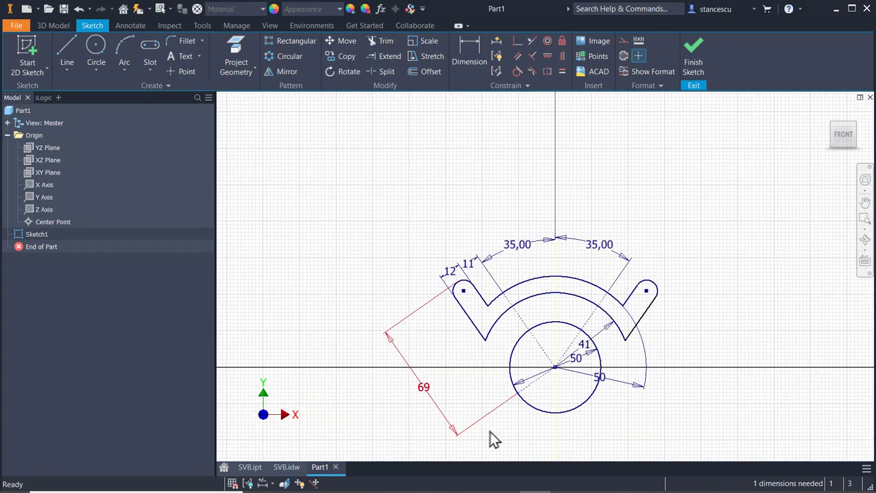
pyautogui.press('Escape')
pyautogui.moveTo(599, 377); pyautogui.dragTo(575, 310)
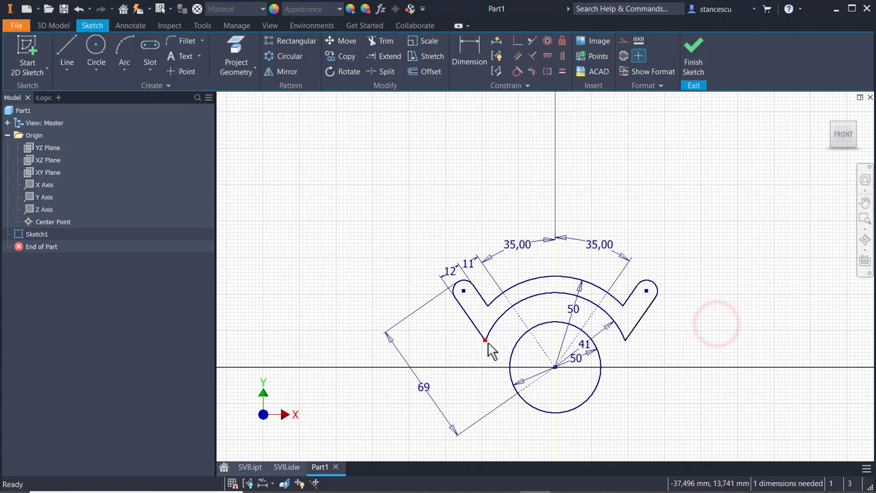
# Check the lug radii in the SVB.idw drawing, and fillet the lower corners of both lugs in Part1 with radius 8 mm.
pyautogui.scroll(3, 488, 352)
pyautogui.click(290, 467)
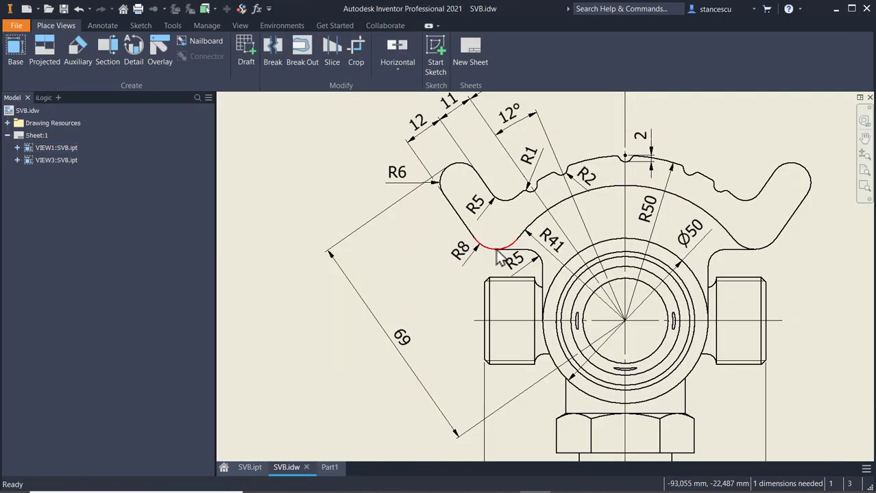
pyautogui.scroll(3, 498, 259)
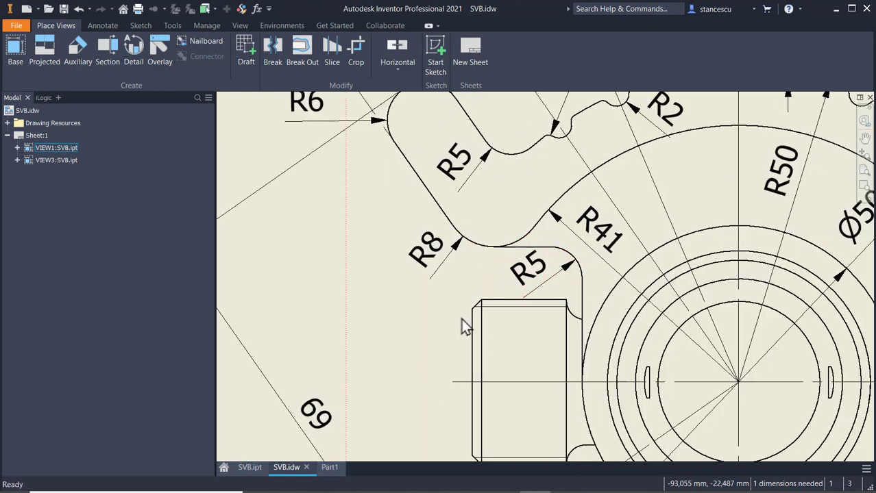
pyautogui.scroll(-3, 457, 322)
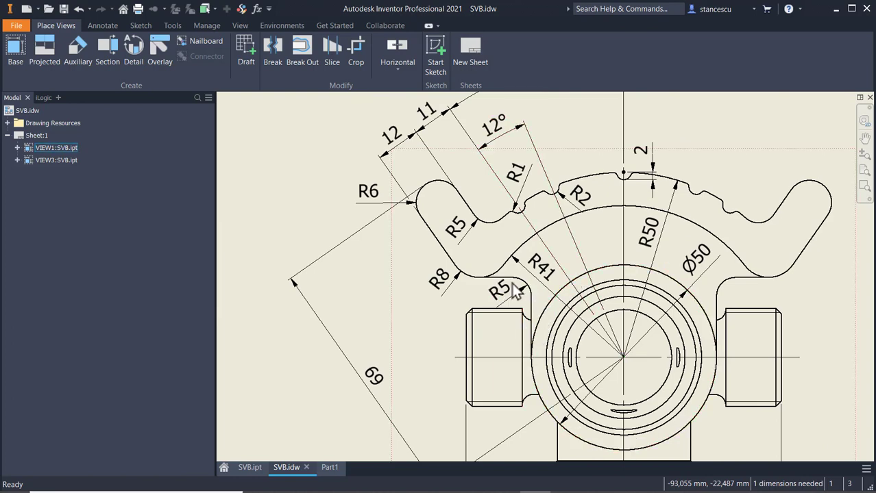
pyautogui.click(328, 467)
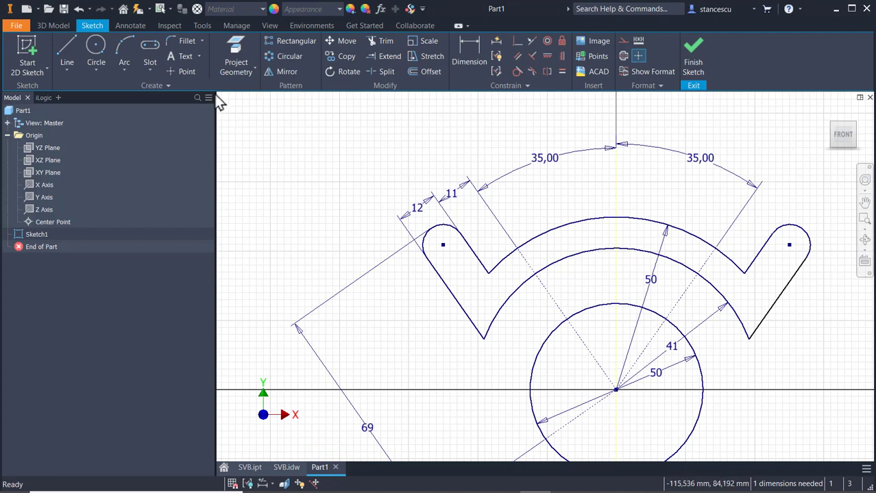
pyautogui.click(184, 40)
pyautogui.write('8')
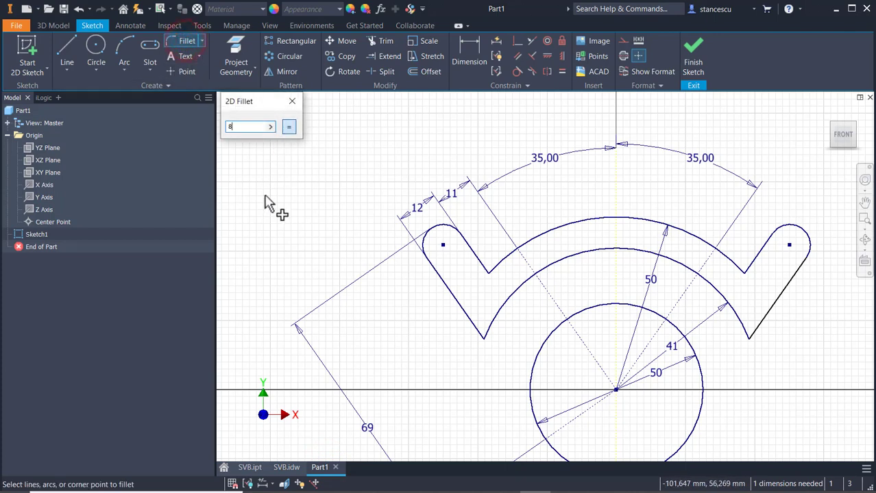
pyautogui.click(457, 305)
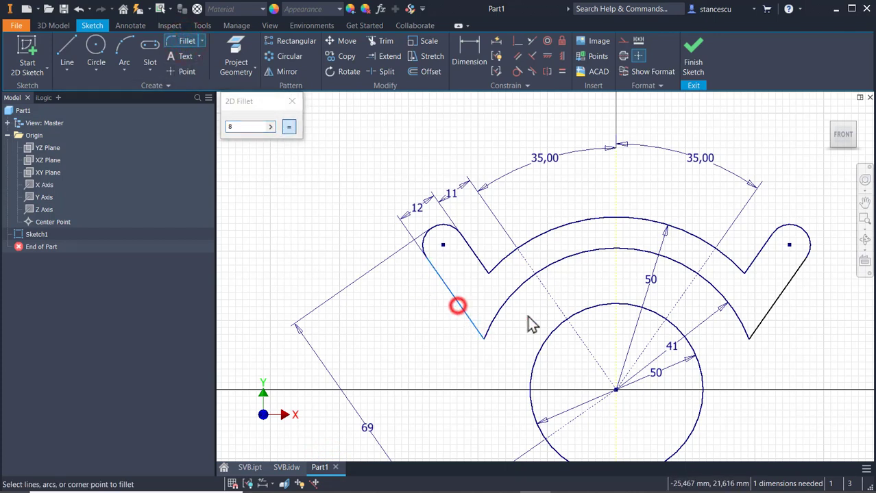
pyautogui.click(503, 302)
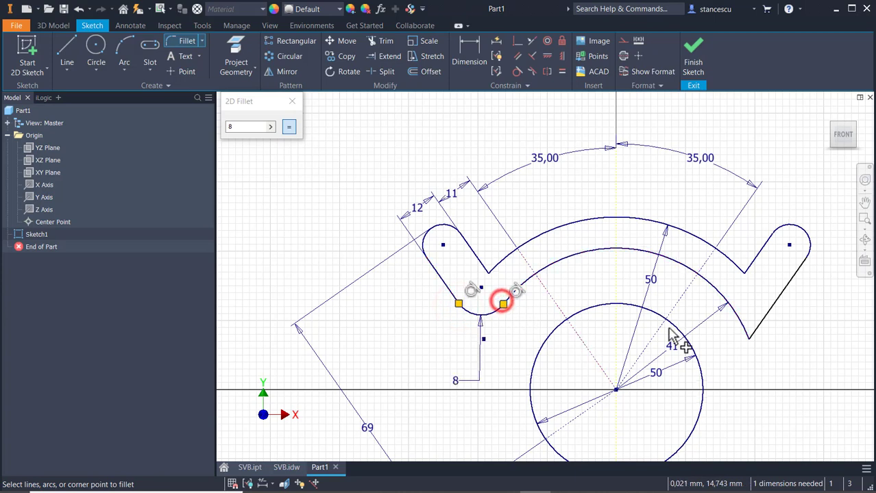
pyautogui.click(740, 317)
pyautogui.click(765, 312)
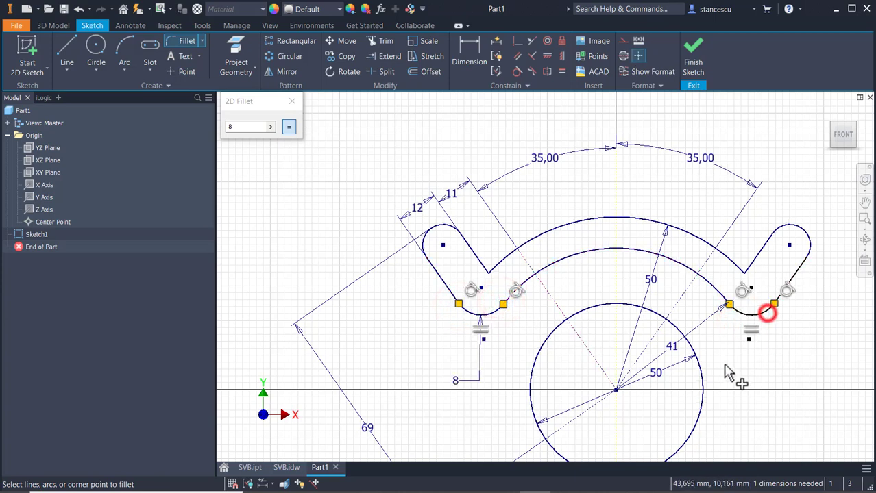
pyautogui.press('Escape')
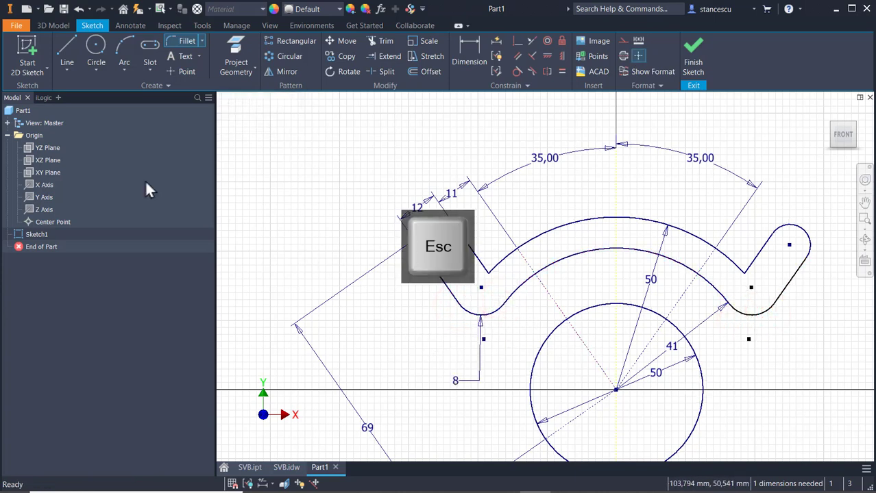
# Sketch a horizontal line from the left lug's lower fillet, a tangent arc of about 3.6 mm radius, and a vertical line tangent to the inner circle.
pyautogui.click(67, 49)
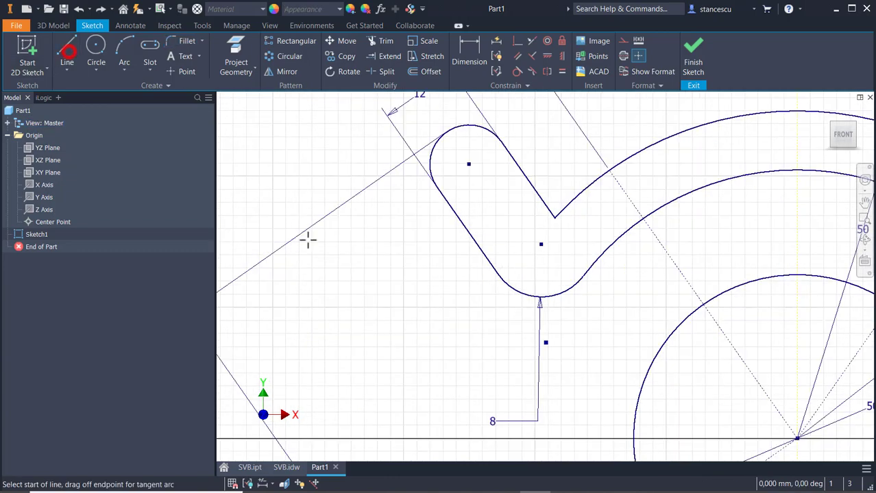
pyautogui.moveTo(518, 291); pyautogui.dragTo(633, 338)
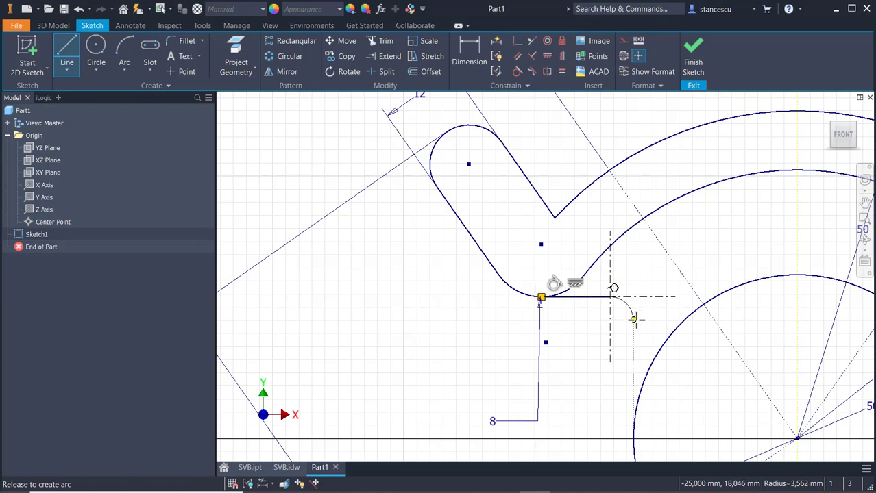
pyautogui.moveTo(636, 320); pyautogui.dragTo(634, 320)
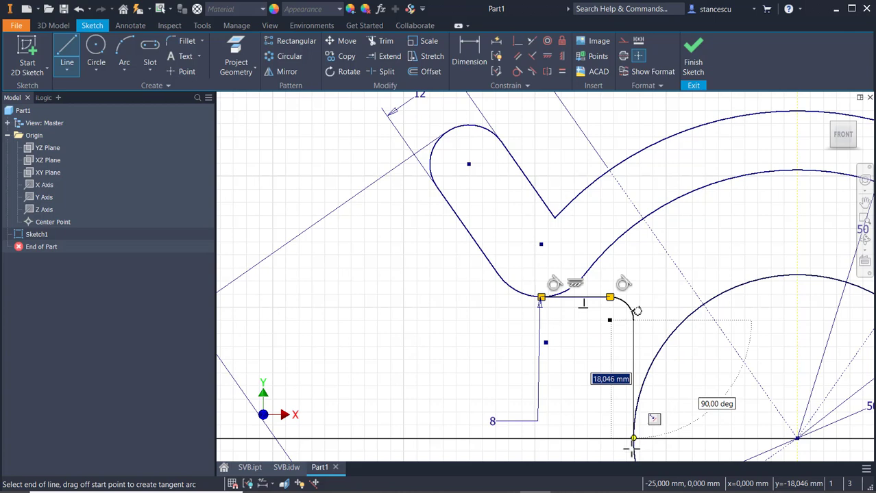
pyautogui.scroll(2, 627, 448)
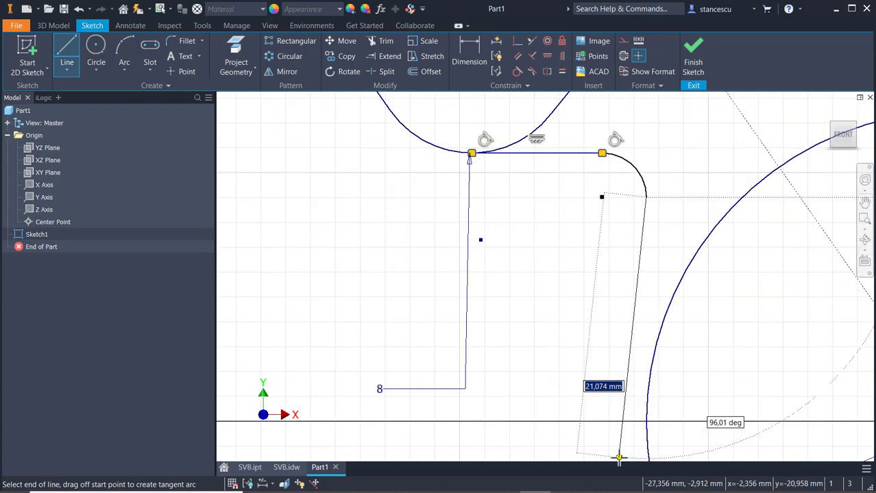
pyautogui.doubleClick(647, 421)
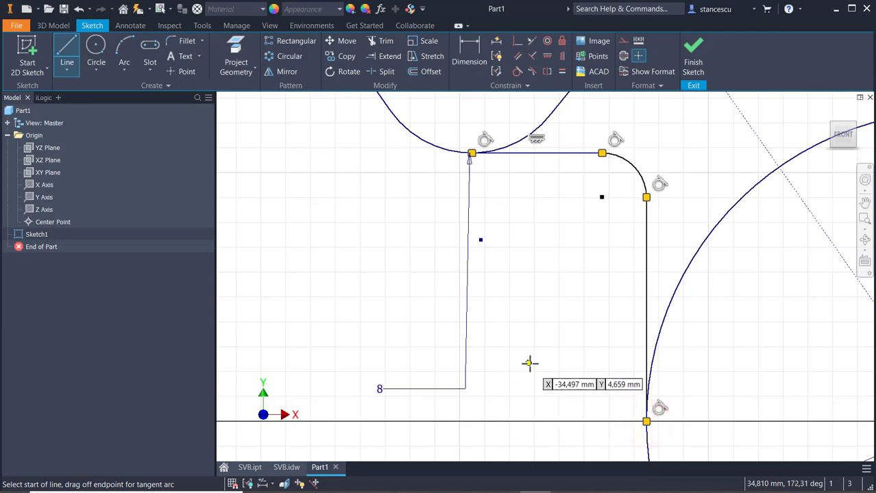
# Dimension the radius of the new arc between the horizontal and vertical lines at 5 mm.
pyautogui.click(466, 48)
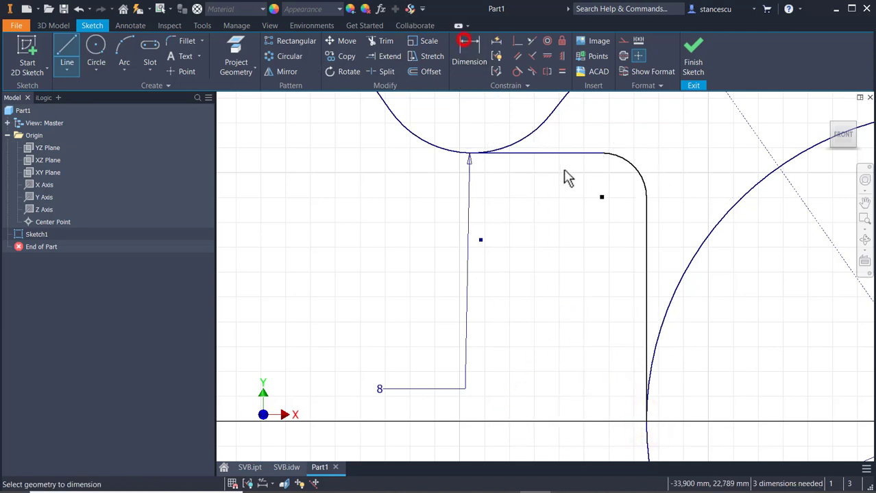
pyautogui.click(638, 175)
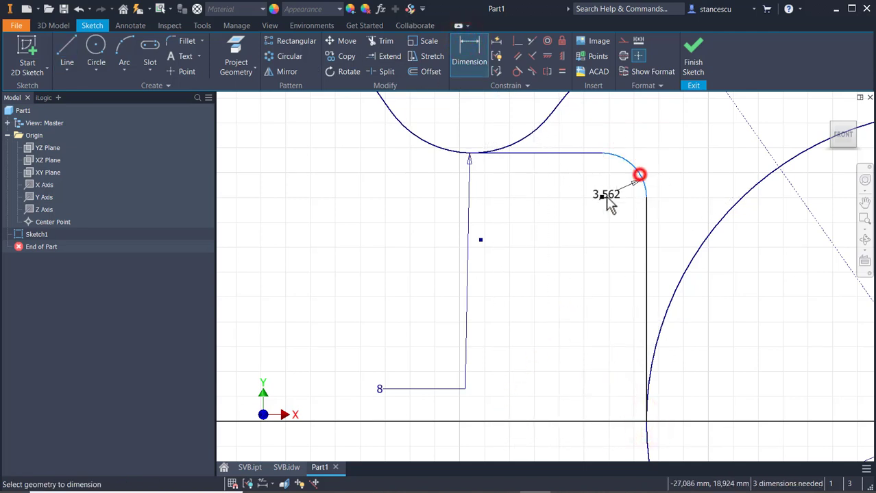
pyautogui.click(651, 140)
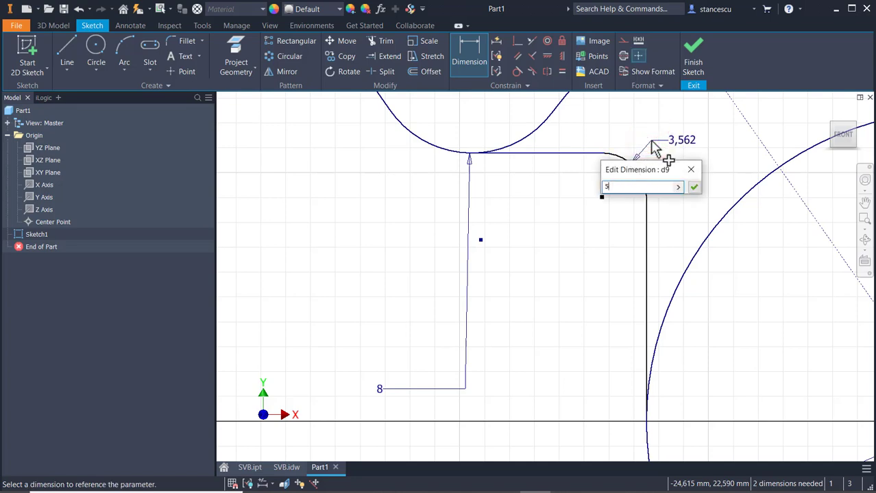
pyautogui.write('5')
pyautogui.press('Return')
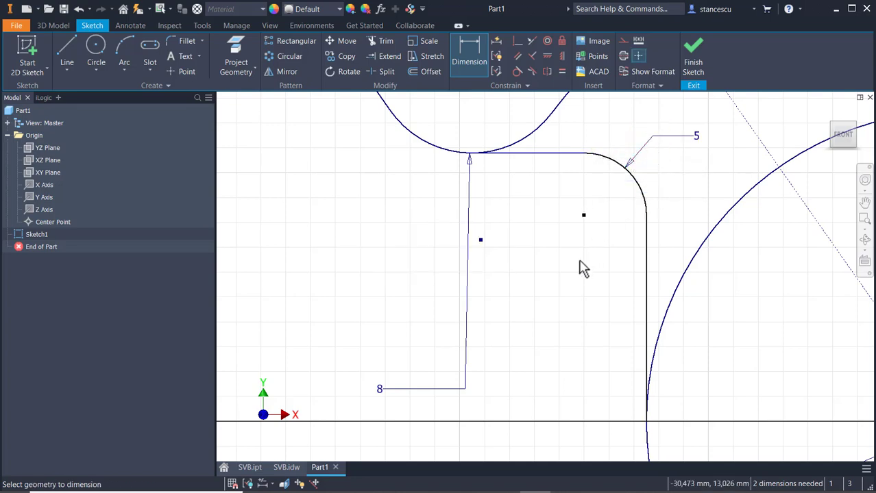
pyautogui.scroll(2, 582, 269)
pyautogui.scroll(3, 576, 259)
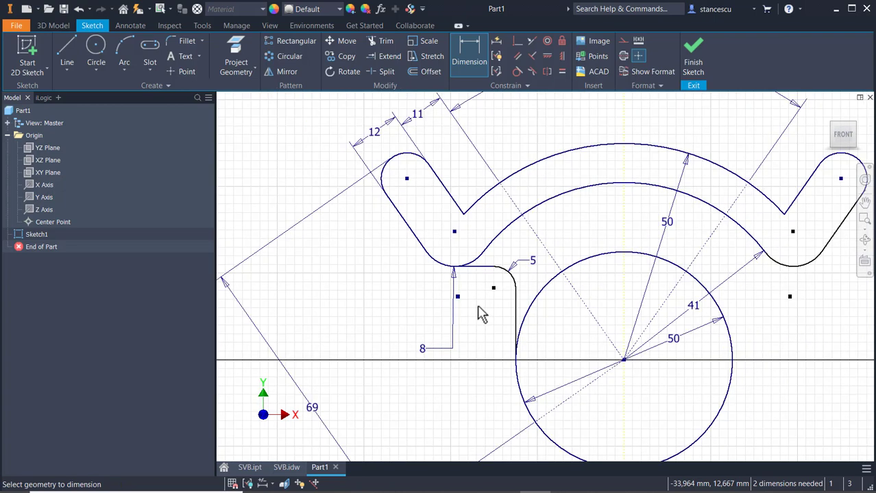
pyautogui.press('Escape')
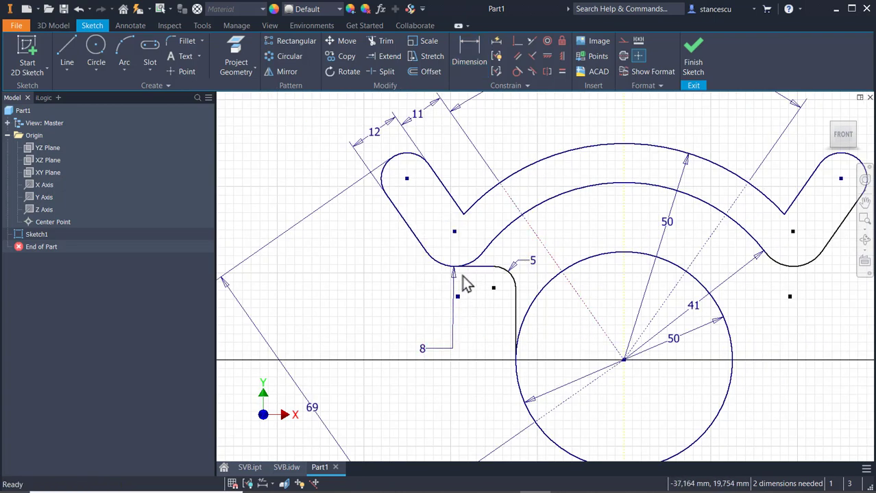
# Test the new arc's freedom by moving its centre, and constrain the line running down to the inner circle vertical.
pyautogui.scroll(-2, 457, 272)
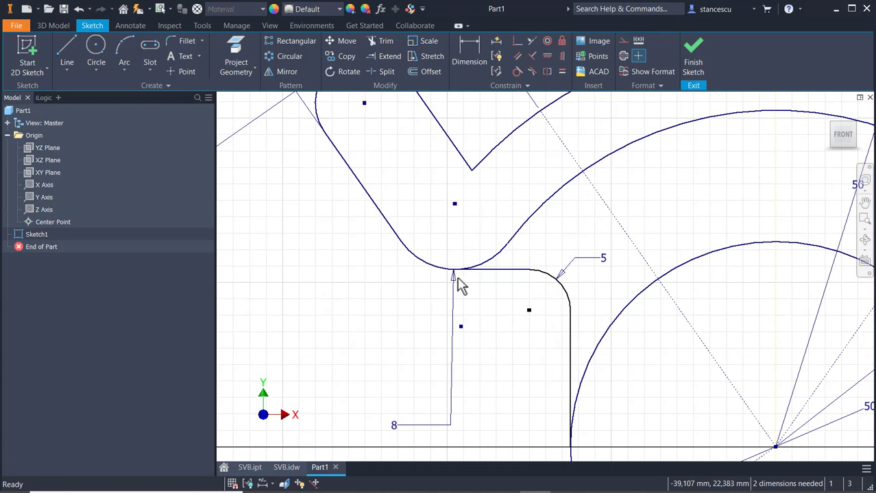
pyautogui.click(520, 271)
pyautogui.moveTo(528, 310)
pyautogui.mouseDown()
pyautogui.moveTo(553, 290)
pyautogui.moveTo(527, 301)
pyautogui.moveTo(545, 287)
pyautogui.moveTo(582, 281)
pyautogui.moveTo(526, 286)
pyautogui.moveTo(490, 305)
pyautogui.moveTo(538, 294)
pyautogui.moveTo(514, 294)
pyautogui.moveTo(519, 307)
pyautogui.mouseUp()
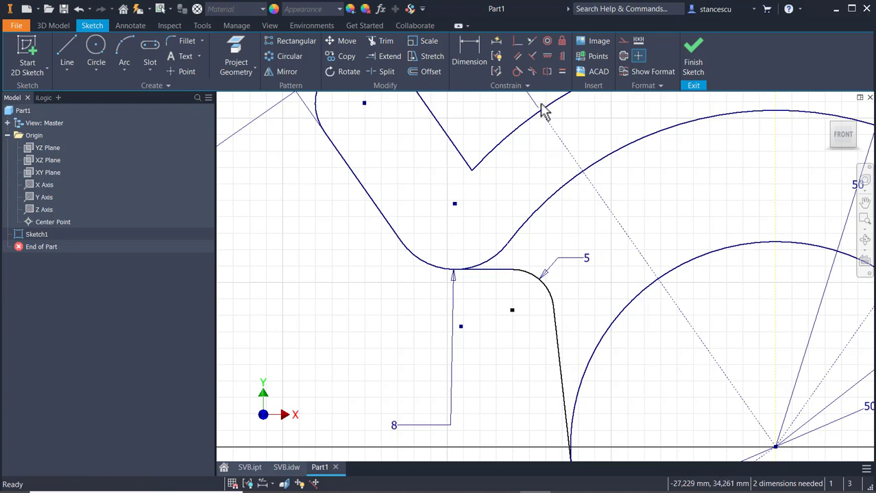
pyautogui.click(561, 57)
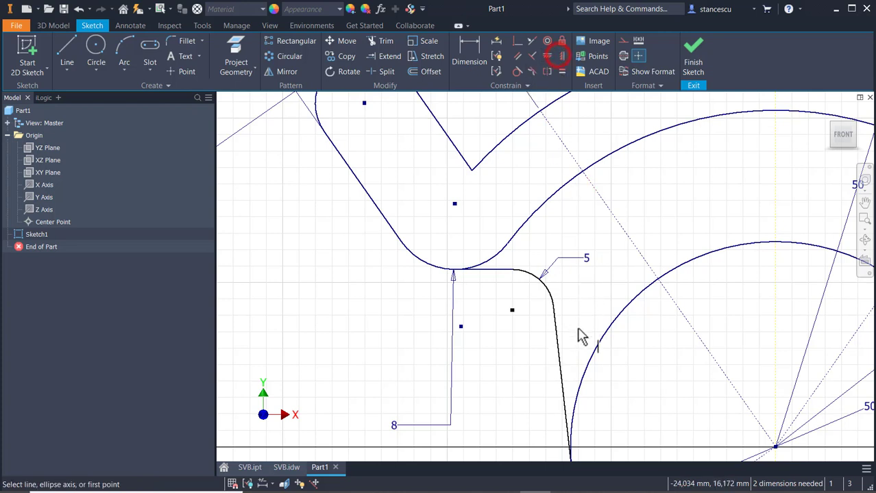
pyautogui.click(565, 376)
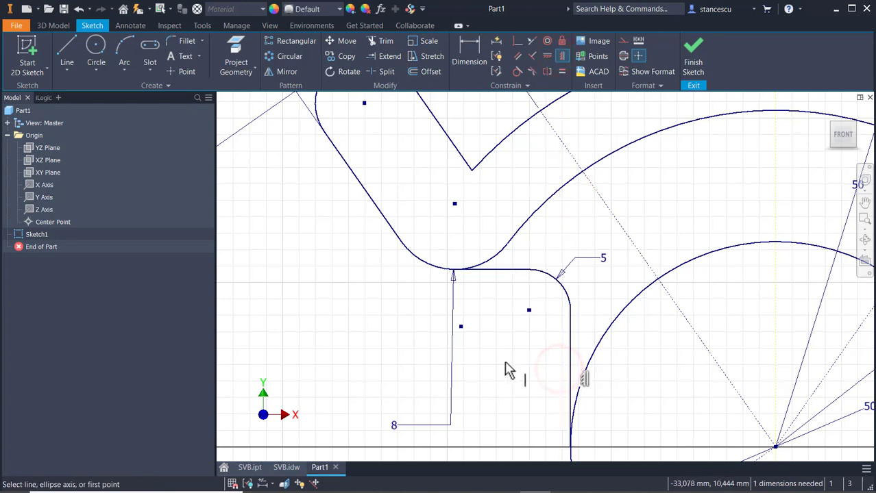
# Apply Auto Dimension to the whole sketch with both dimensions and constraints enabled, so that the profile is fully constrained.
pyautogui.scroll(2, 507, 363)
pyautogui.moveTo(505, 363); pyautogui.dragTo(472, 293, button='middle')
pyautogui.press('Escape')
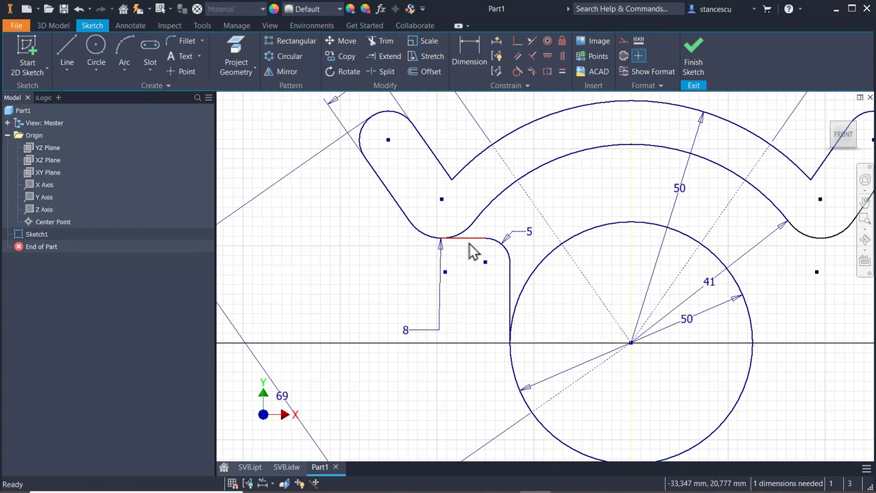
pyautogui.moveTo(483, 302)
pyautogui.mouseDown(button='middle')
pyautogui.moveTo(471, 309)
pyautogui.moveTo(465, 348)
pyautogui.mouseUp(button='middle')
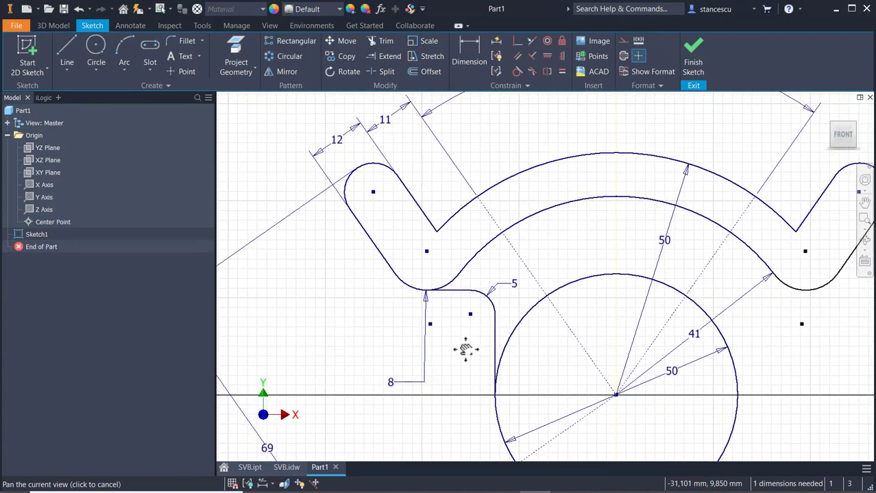
pyautogui.click(496, 42)
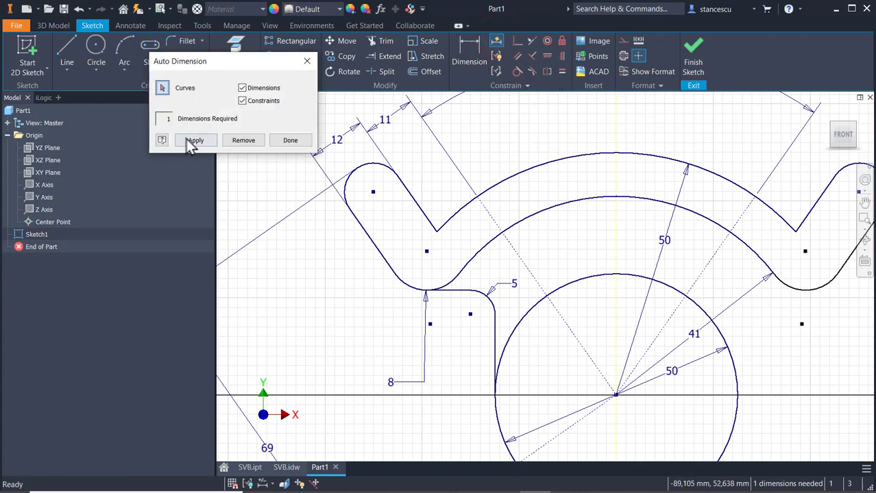
pyautogui.click(187, 141)
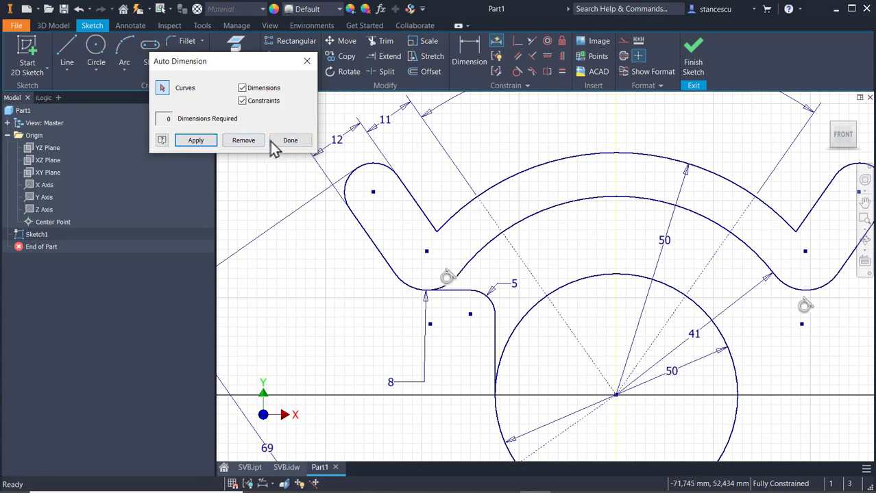
pyautogui.click(279, 139)
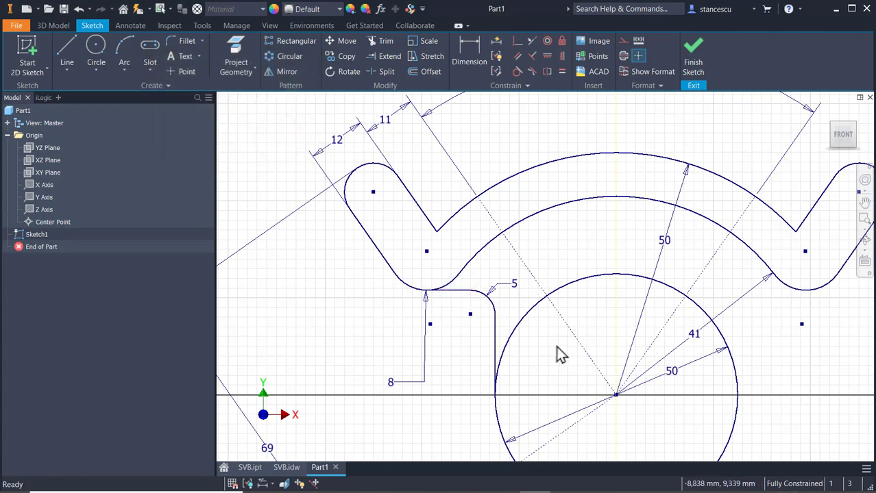
# Mirror the left horizontal line, its 5 mm arc and the vertical line about the sketch's vertical centreline.
pyautogui.moveTo(557, 354)
pyautogui.mouseDown(button='middle')
pyautogui.moveTo(552, 331)
pyautogui.moveTo(516, 327)
pyautogui.mouseUp(button='middle')
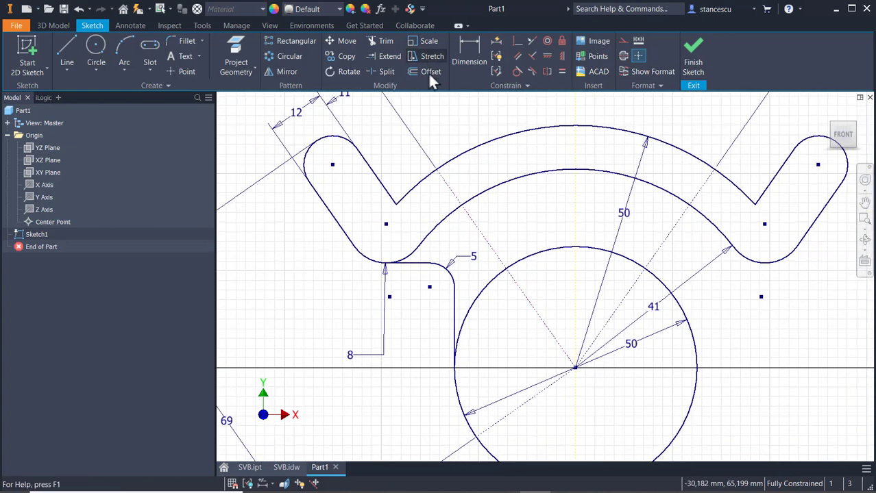
pyautogui.click(285, 76)
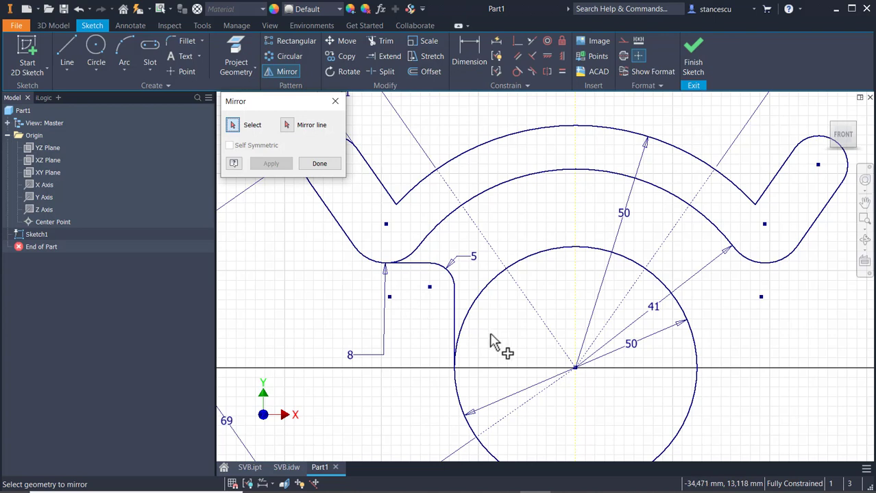
pyautogui.moveTo(462, 242); pyautogui.dragTo(426, 307)
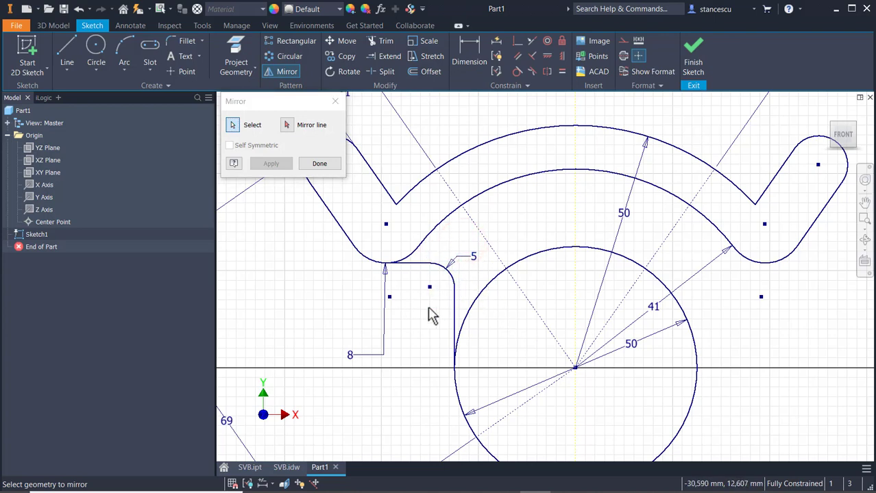
pyautogui.click(288, 126)
pyautogui.click(578, 210)
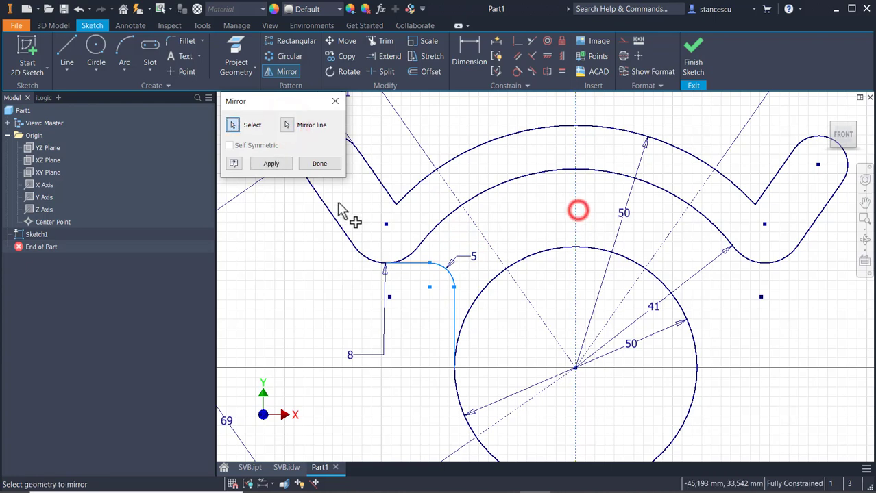
pyautogui.click(271, 163)
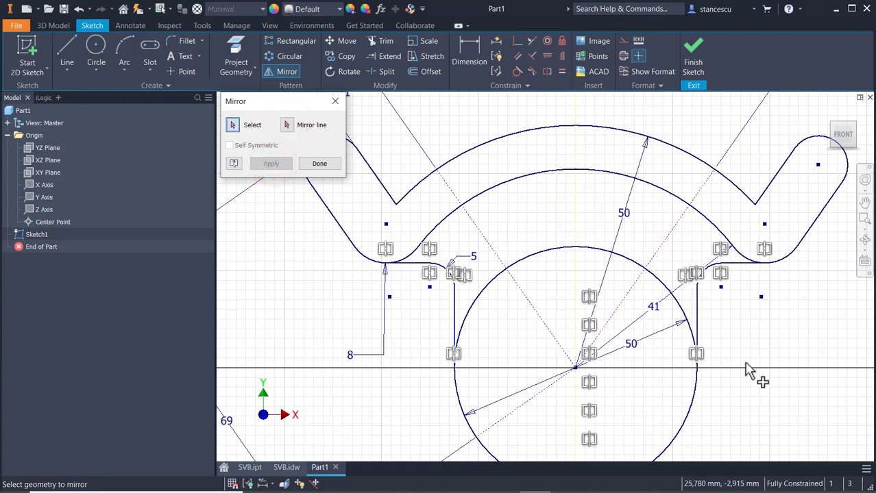
pyautogui.click(803, 332)
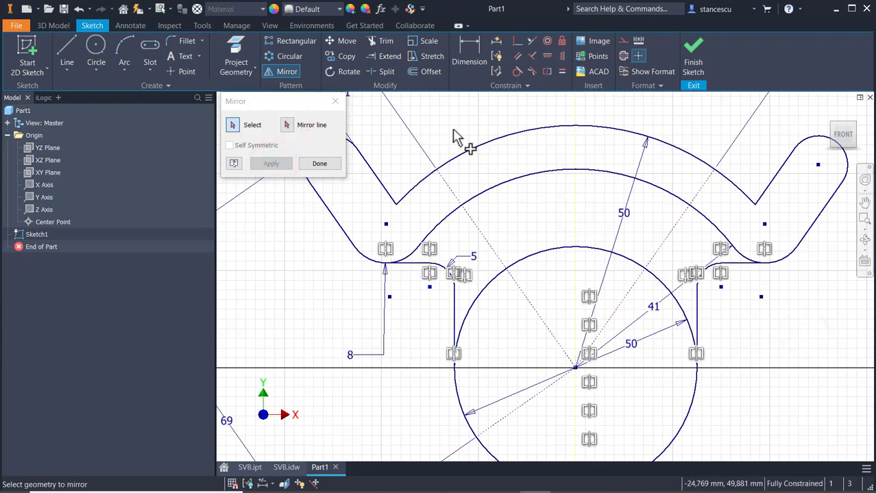
pyautogui.press('Escape')
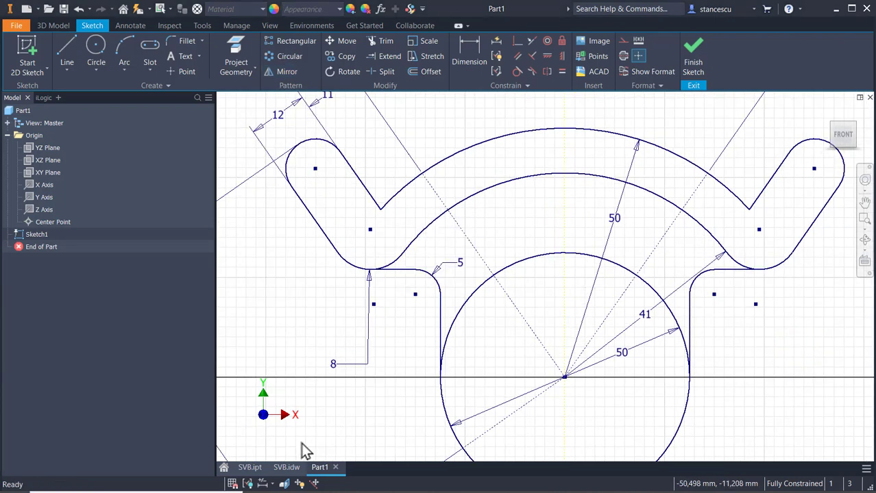
# Check the notch and corner dimensions in the SVB.idw drawing, and fillet both corners between the lugs and the outer arc in Part1 with radius 5 mm.
pyautogui.click(286, 467)
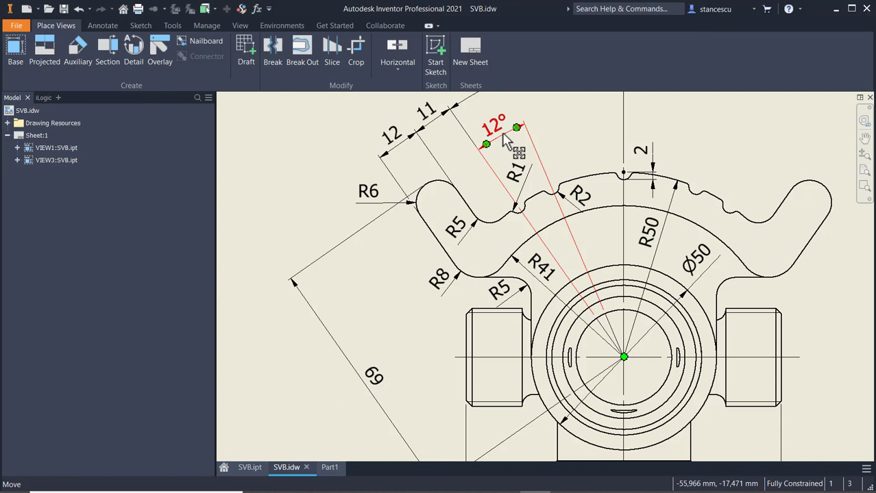
pyautogui.click(563, 198)
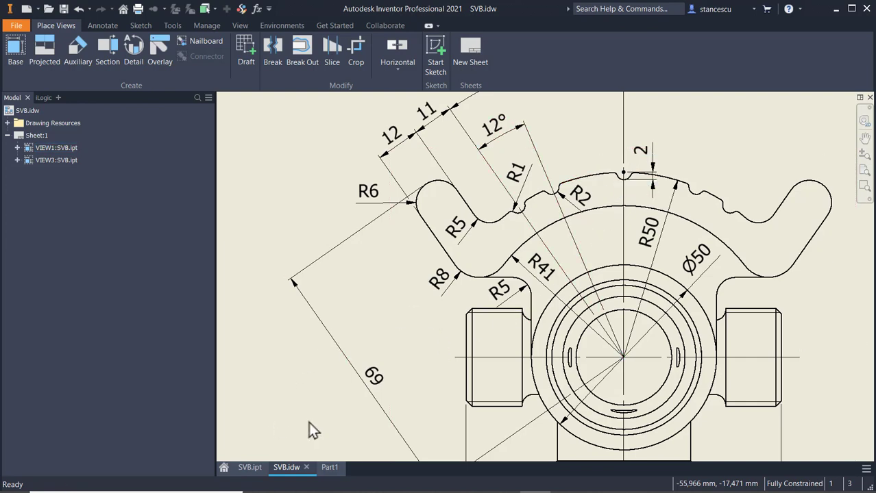
pyautogui.click(328, 470)
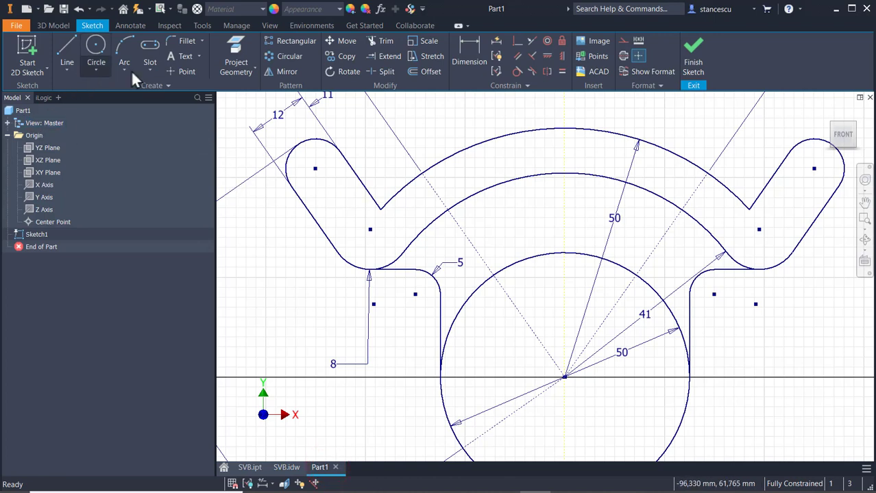
pyautogui.click(193, 43)
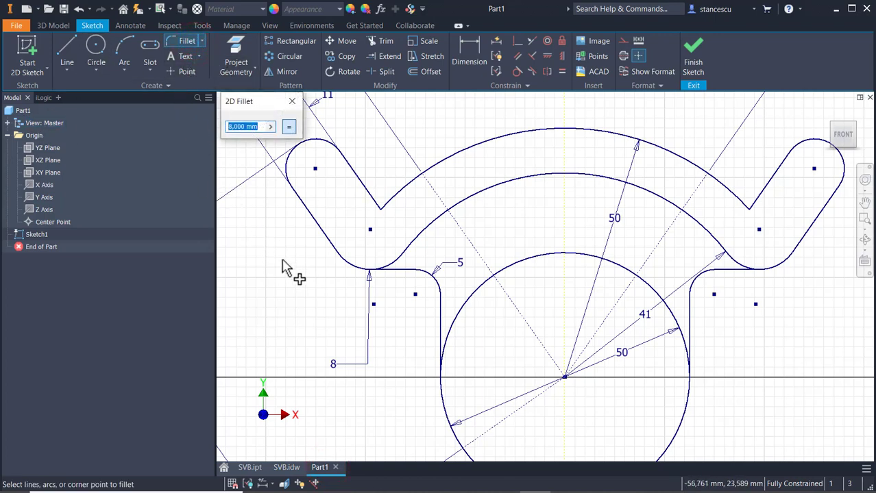
pyautogui.write('5')
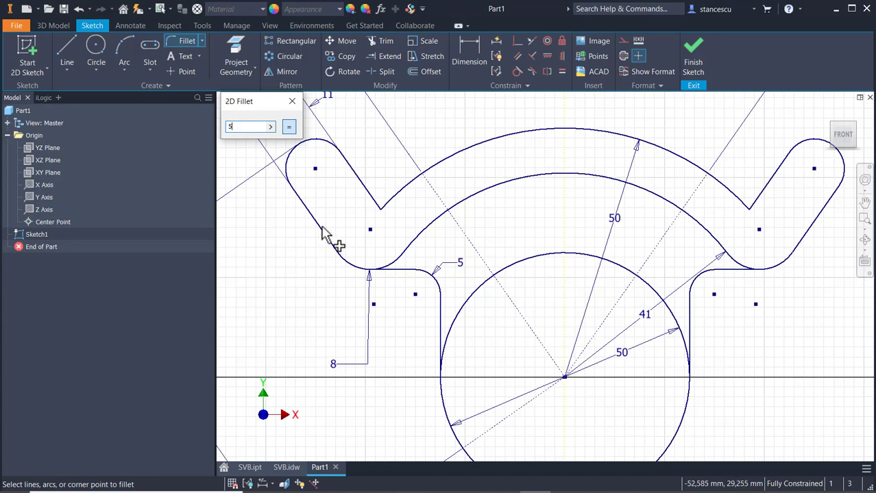
pyautogui.click(362, 191)
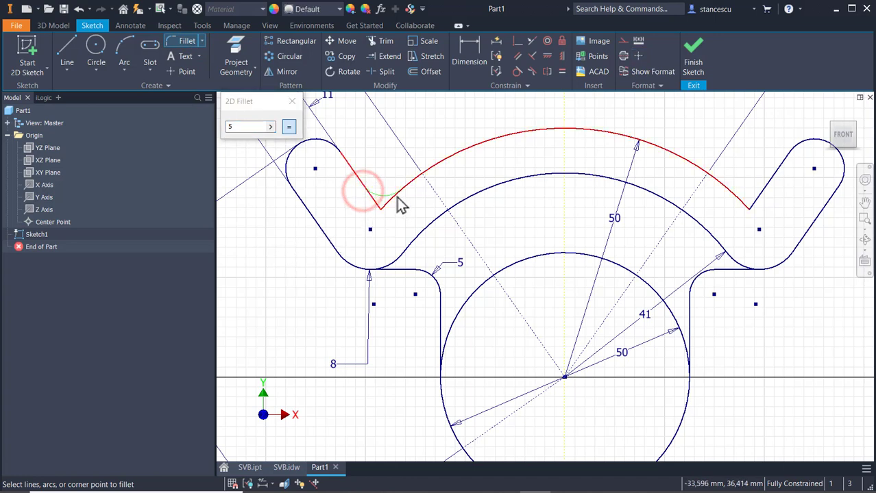
pyautogui.click(397, 195)
pyautogui.click(740, 197)
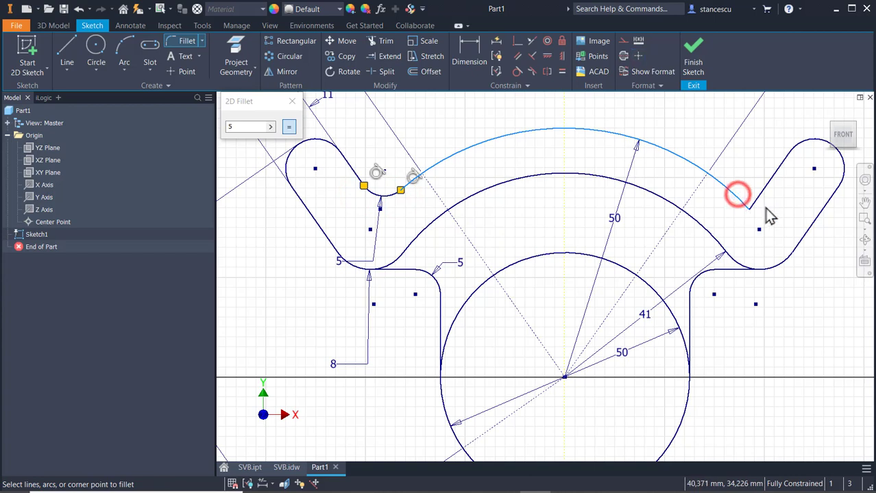
pyautogui.click(764, 196)
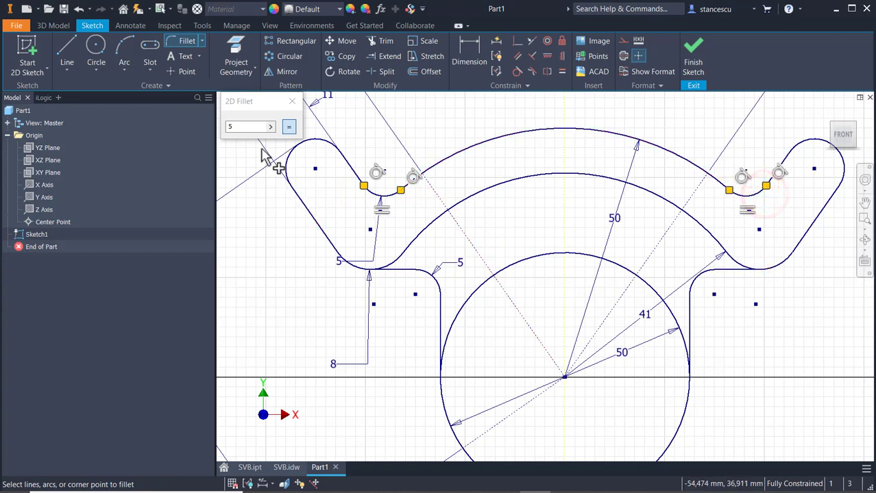
pyautogui.press('Escape')
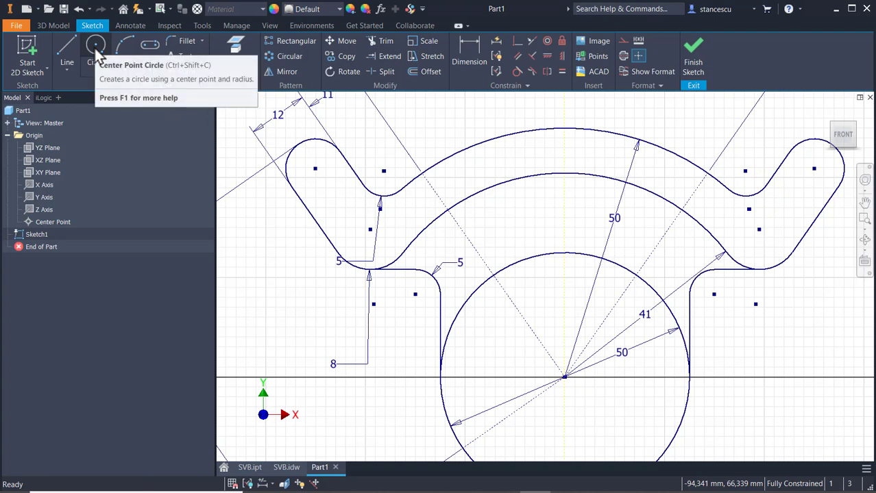
# Sketch three circles centred on the outer arc: a left one of radius 2 mm, a smaller middle one, and one of about 2.4 mm radius on the vertical centreline.
pyautogui.click(96, 50)
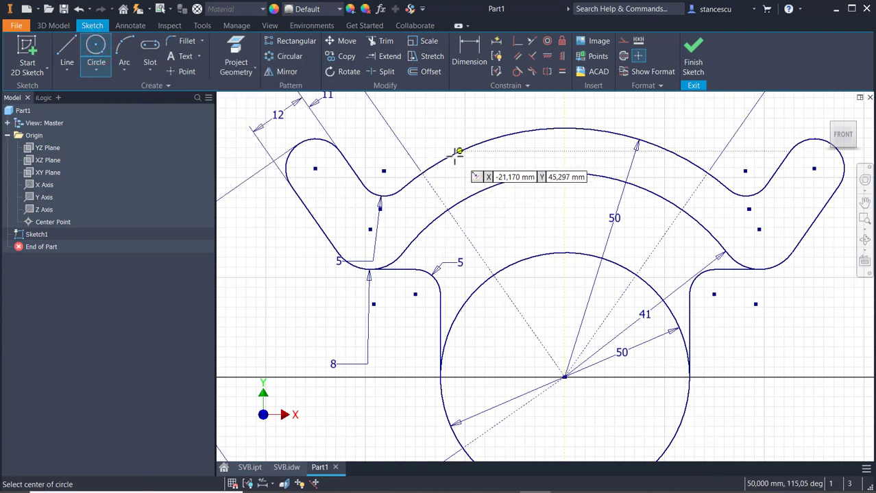
pyautogui.scroll(2, 453, 157)
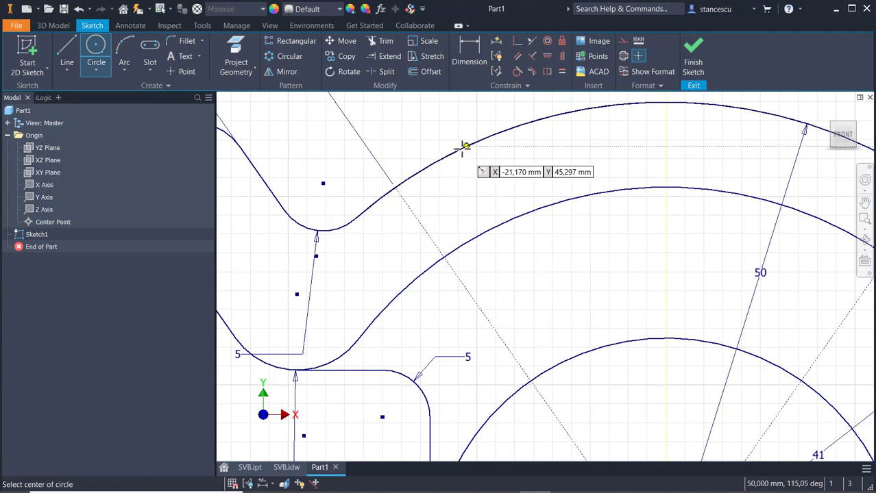
pyautogui.click(463, 147)
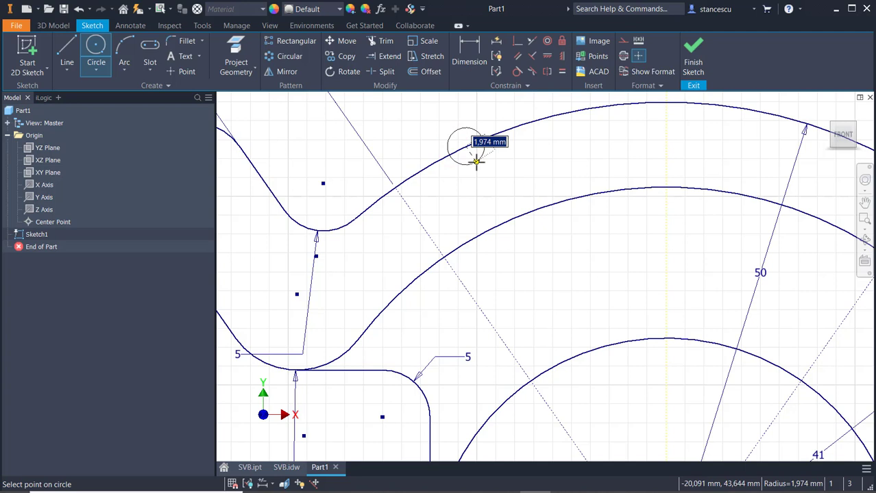
pyautogui.write('2')
pyautogui.press('Return')
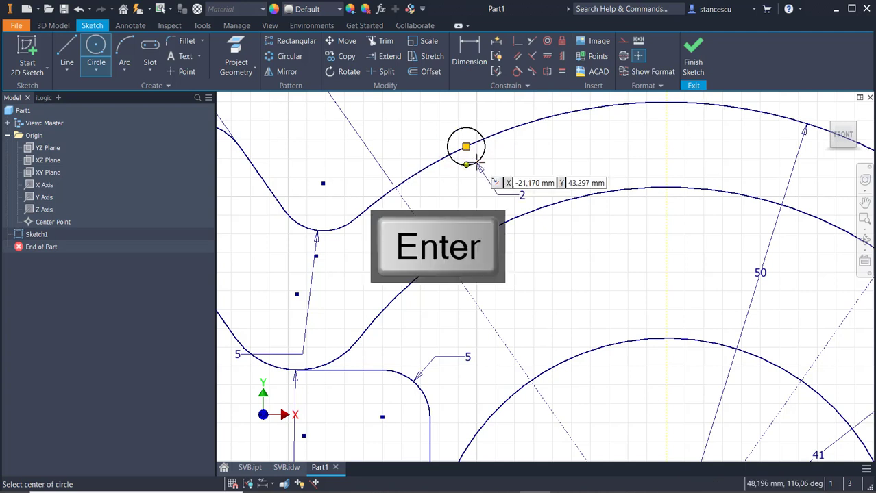
pyautogui.click(566, 111)
pyautogui.click(575, 128)
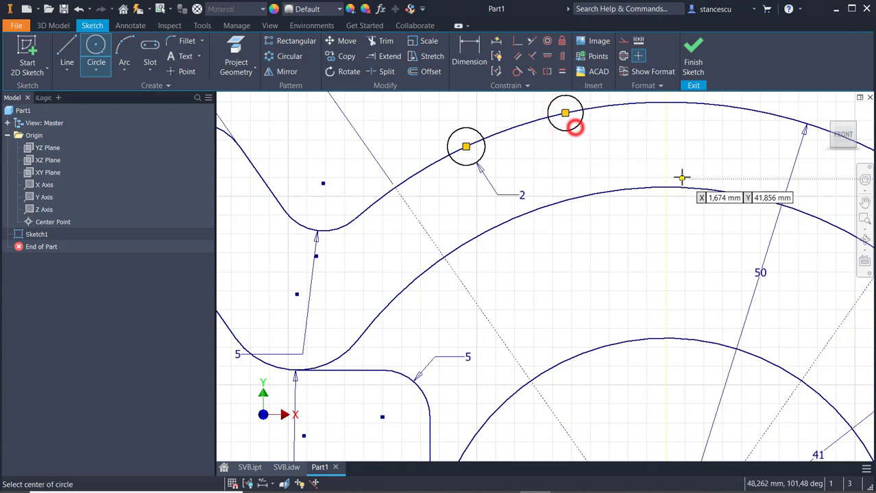
pyautogui.moveTo(682, 176); pyautogui.dragTo(612, 239, button='middle')
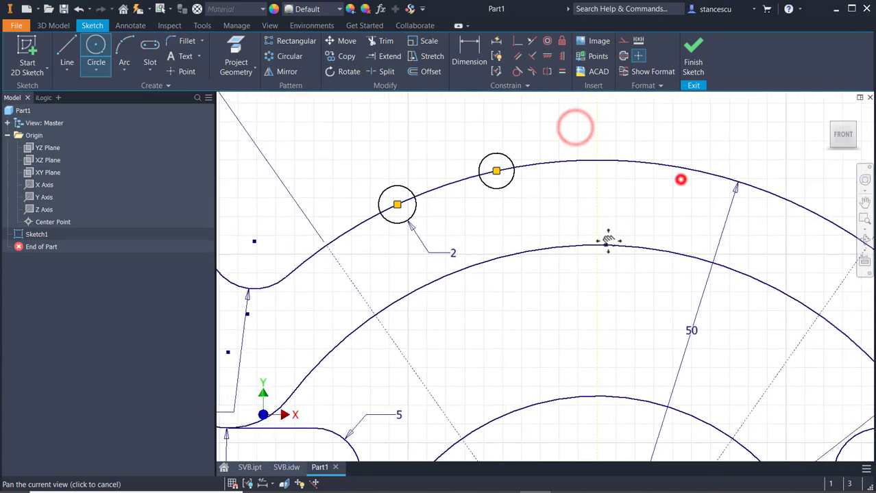
pyautogui.click(590, 167)
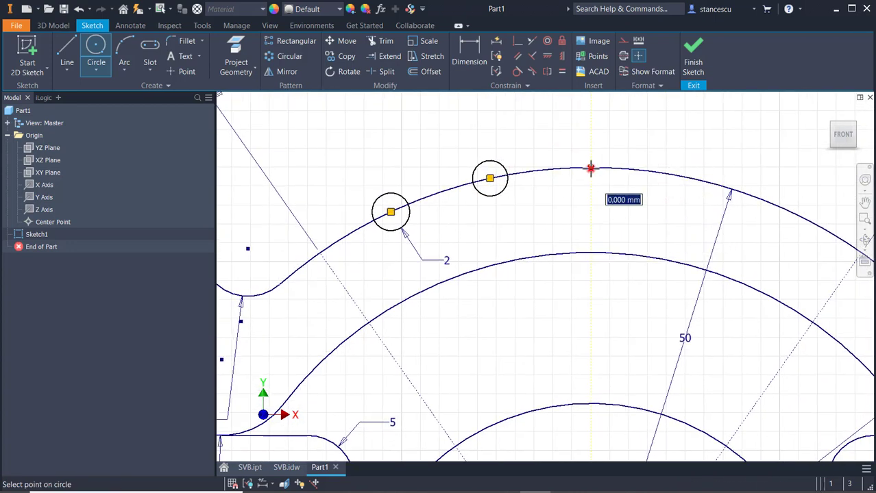
pyautogui.click(601, 188)
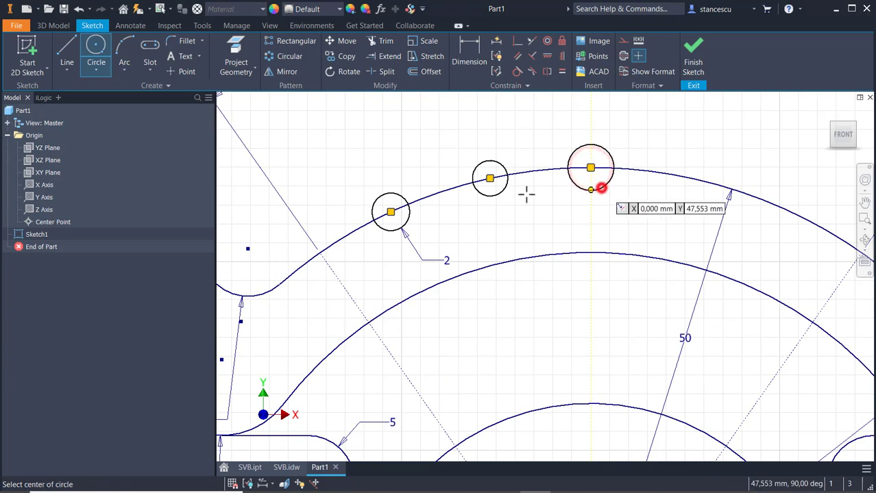
# Constrain the three circles on the outer arc to equal radii.
pyautogui.click(561, 70)
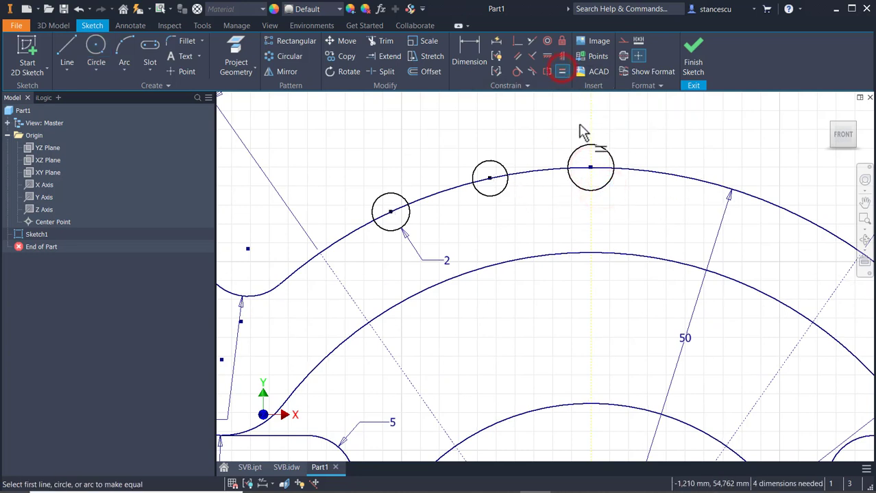
pyautogui.click(402, 194)
pyautogui.click(476, 165)
pyautogui.click(477, 167)
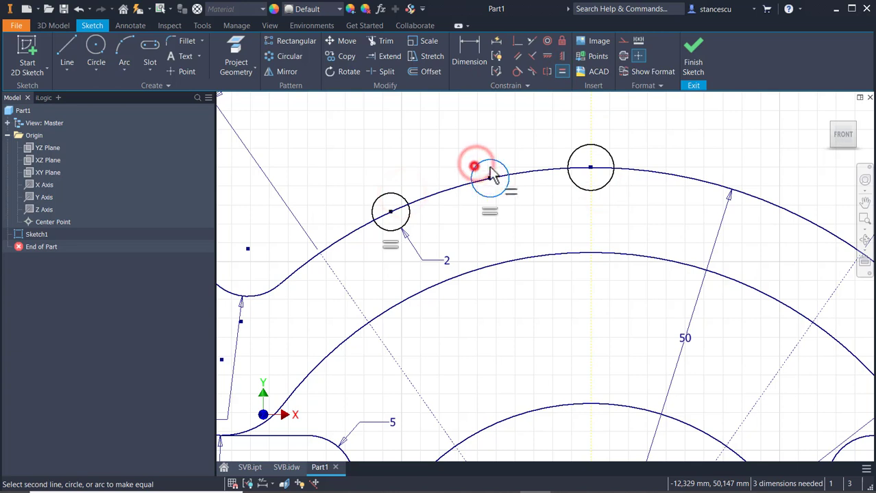
pyautogui.click(584, 147)
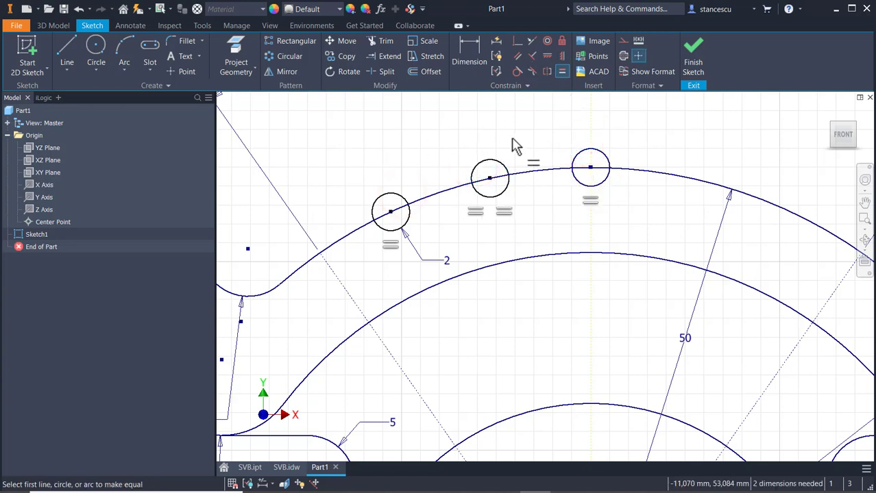
# Draw construction lines from the left and middle circle centres to the centre point of the large arcs.
pyautogui.moveTo(370, 134); pyautogui.dragTo(431, 123, button='middle')
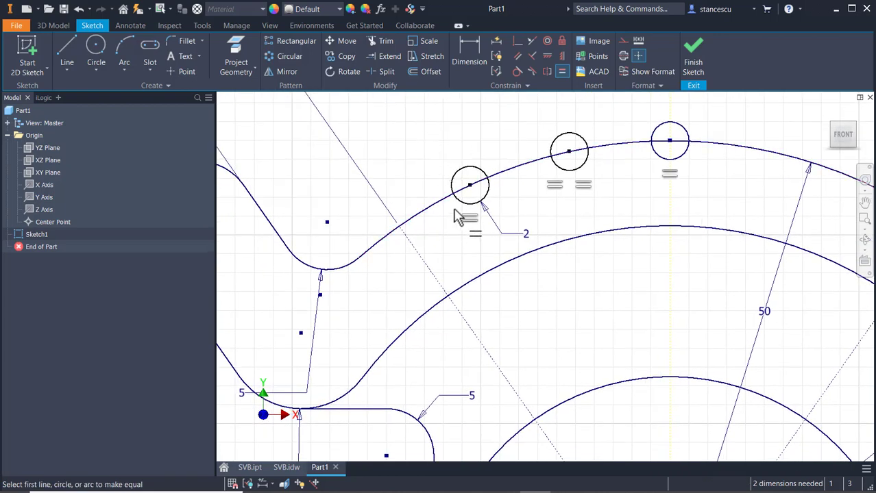
pyautogui.scroll(-3, 459, 216)
pyautogui.click(61, 50)
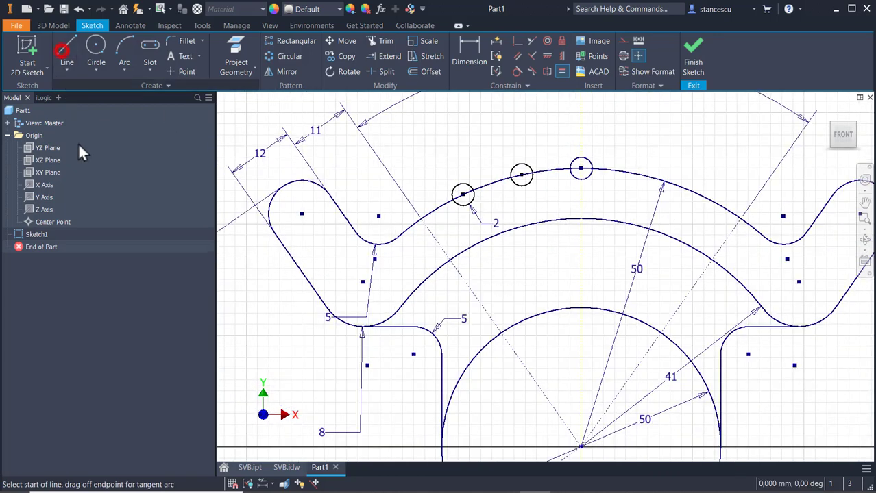
pyautogui.click(625, 40)
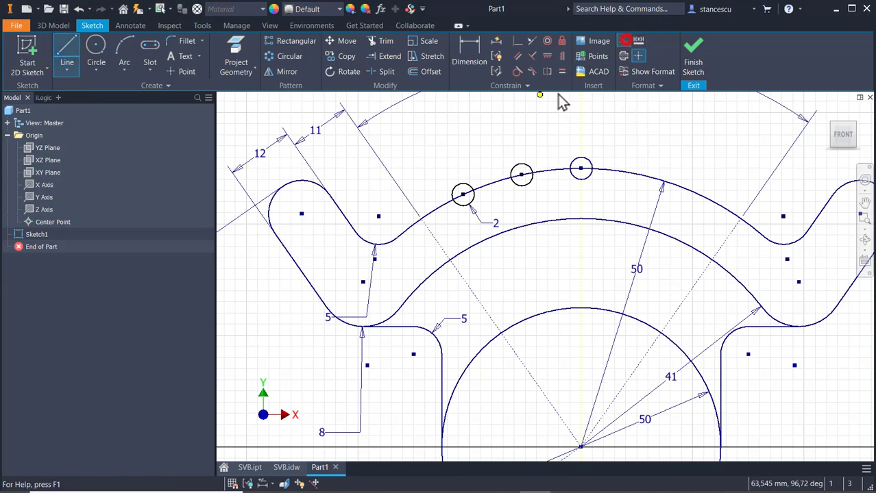
pyautogui.click(464, 196)
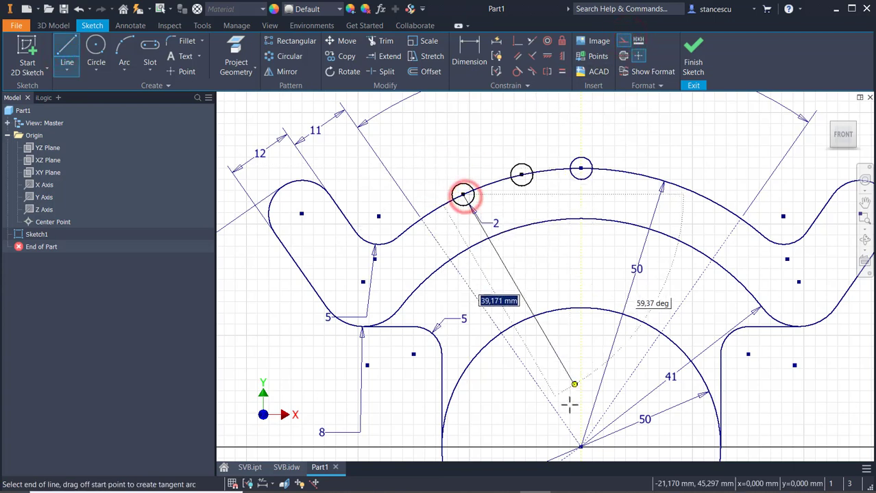
pyautogui.doubleClick(581, 446)
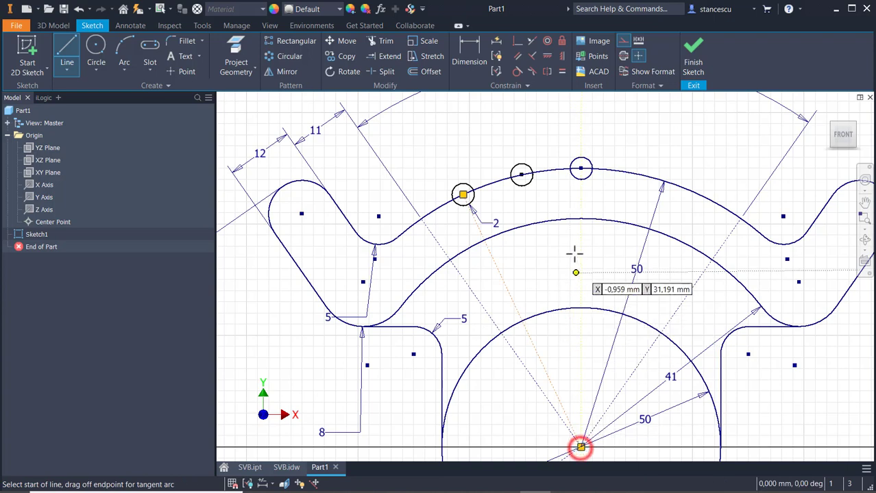
pyautogui.click(521, 174)
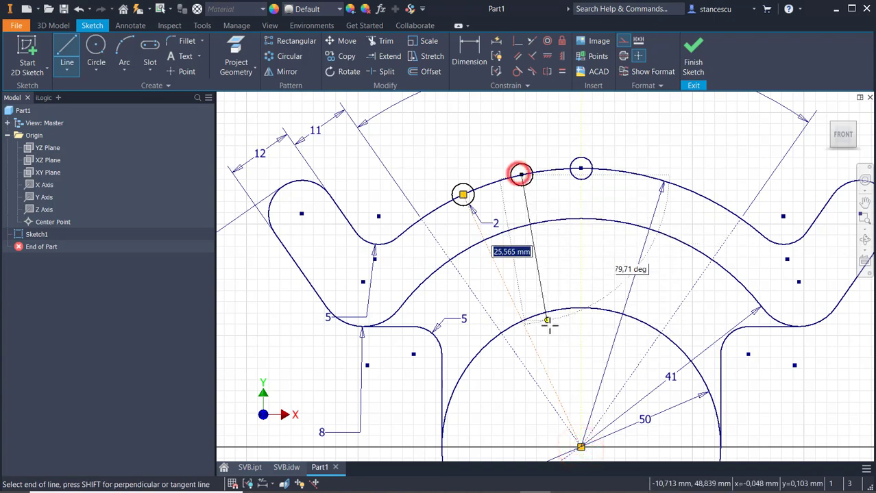
pyautogui.doubleClick(581, 447)
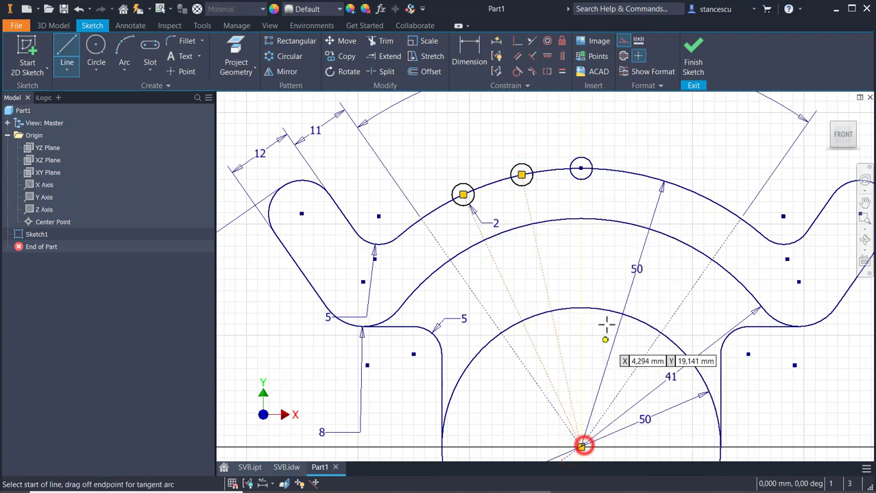
pyautogui.press('Escape')
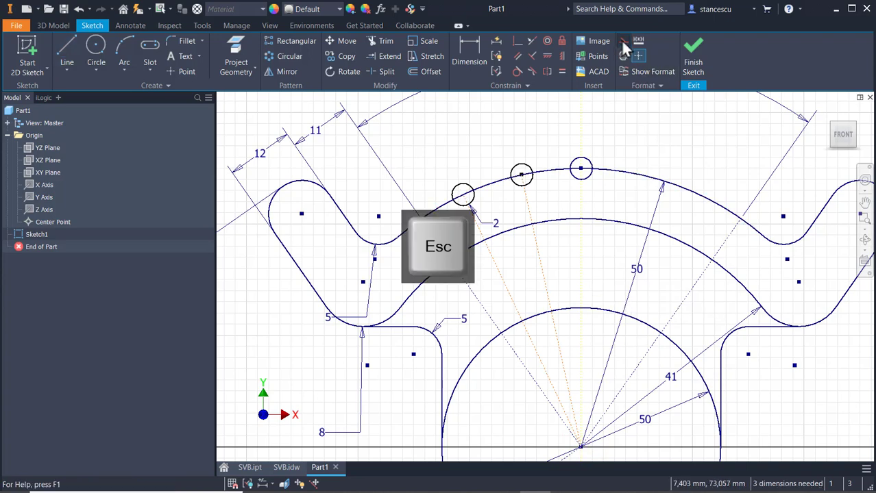
pyautogui.click(621, 39)
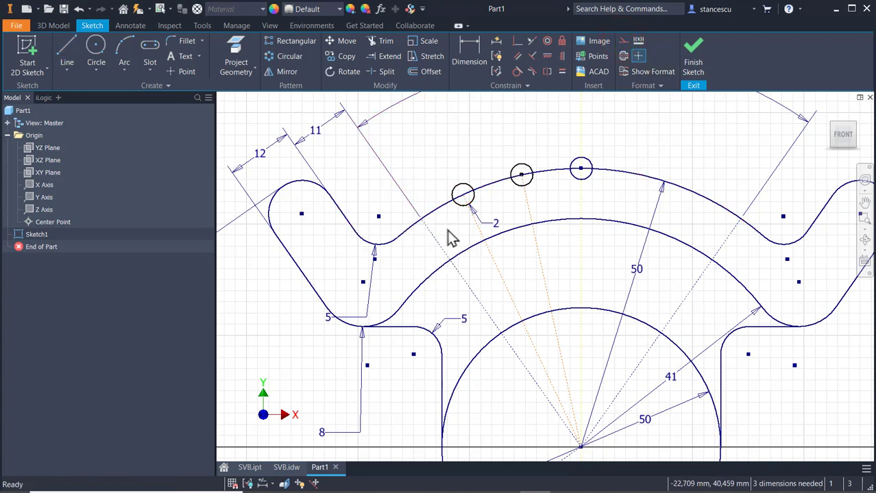
# Delete the left circle's new construction line and make that circle's centre coincident with the existing left angled construction line.
pyautogui.click(507, 263)
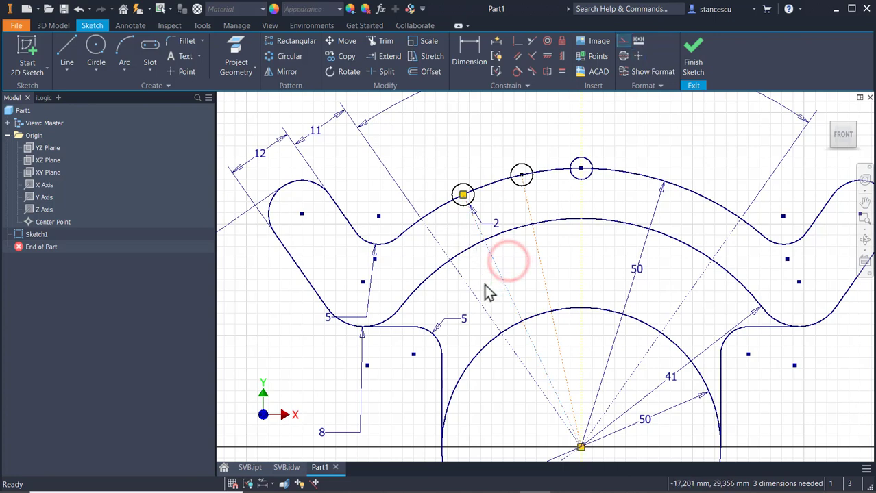
pyautogui.press('Delete')
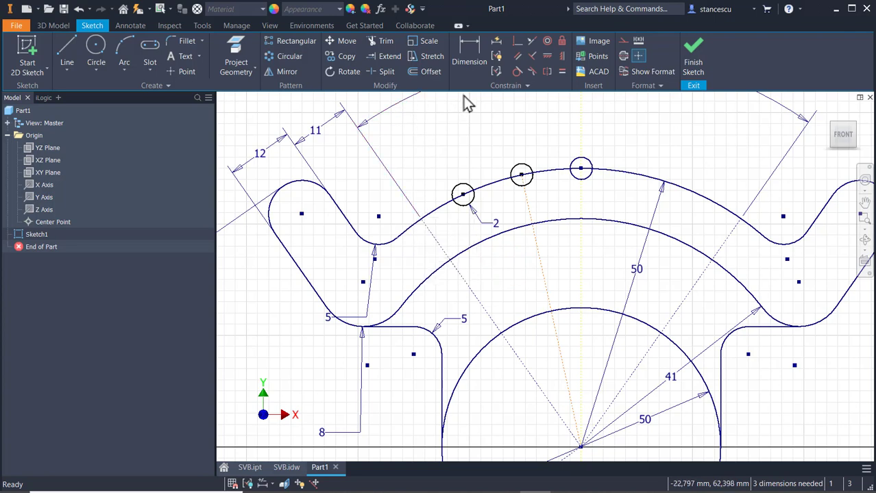
pyautogui.click(517, 42)
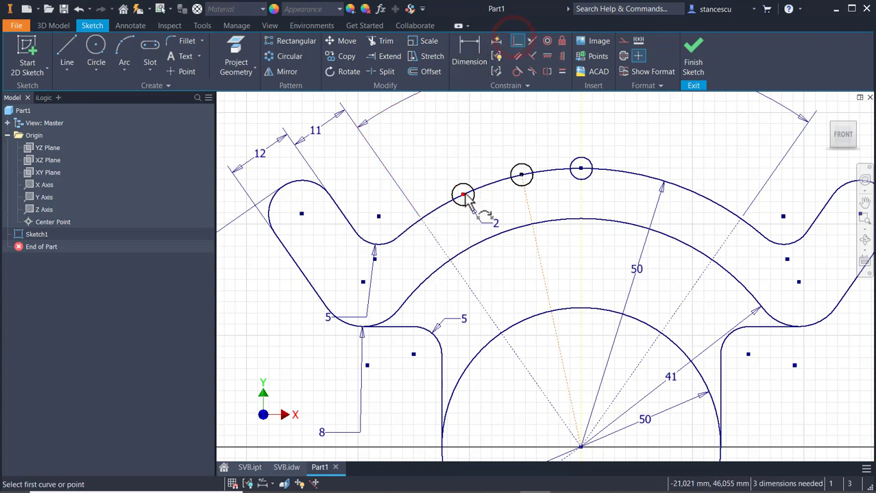
pyautogui.click(464, 197)
pyautogui.click(434, 238)
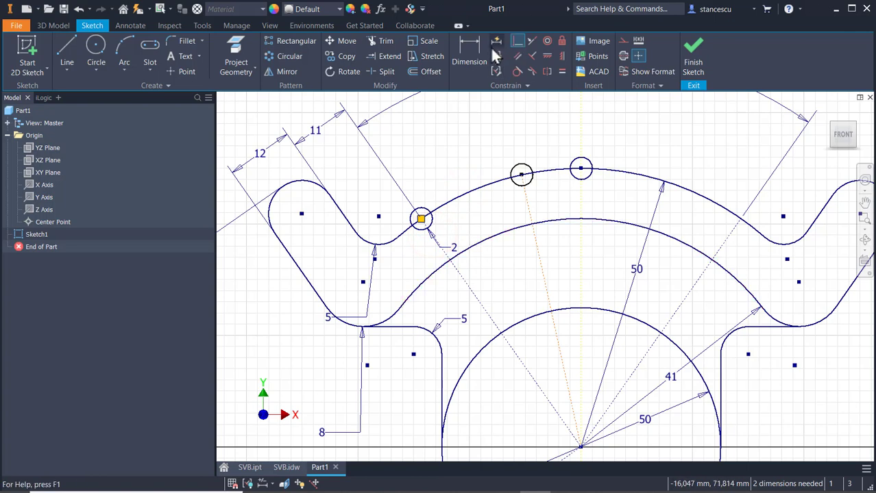
# Dimension the angle between the left angled construction line and the middle circle's construction line as 12 degrees.
pyautogui.click(471, 50)
pyautogui.click(477, 296)
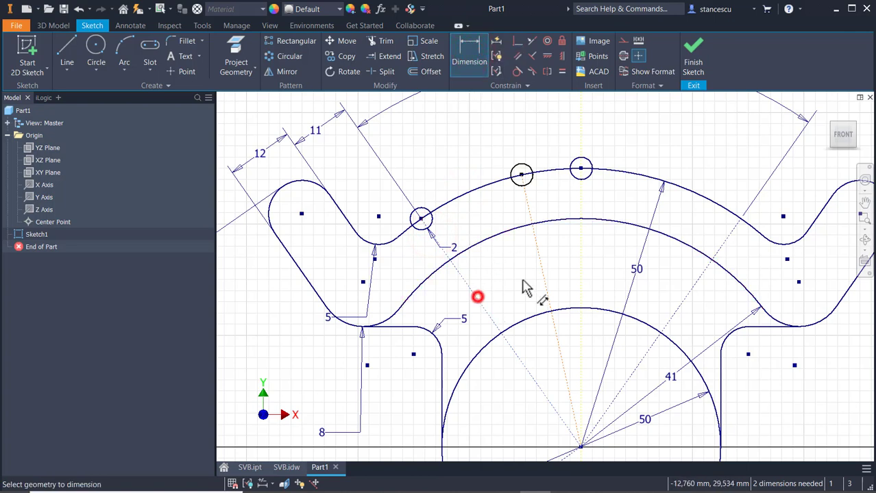
pyautogui.click(541, 268)
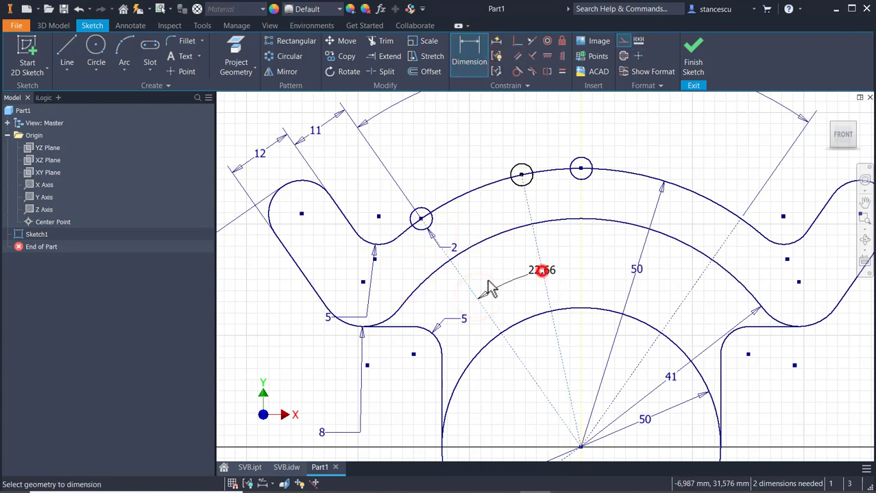
pyautogui.click(426, 137)
pyautogui.write('12')
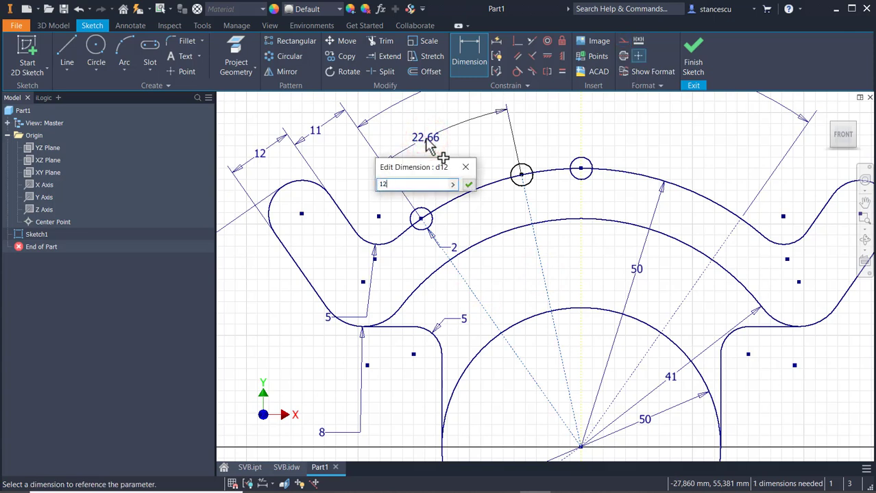
pyautogui.press('Return')
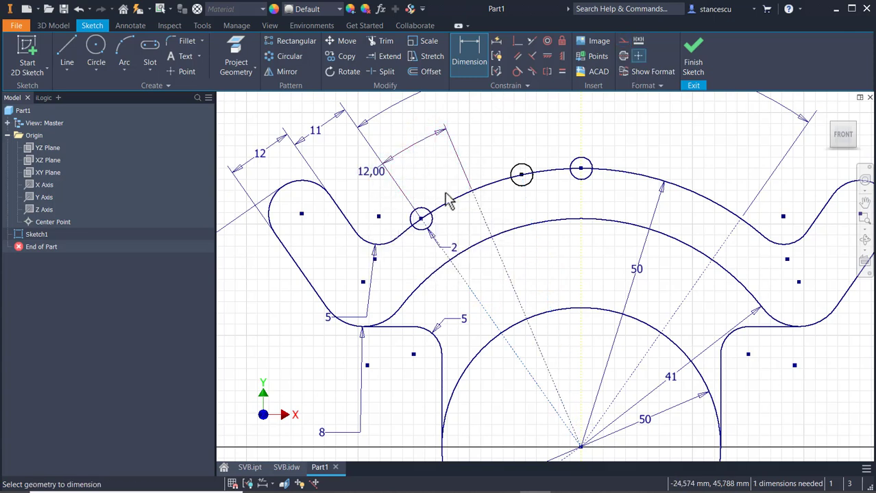
# Trim away the portions of the three small circles lying outside the outer arc.
pyautogui.scroll(2, 446, 199)
pyautogui.moveTo(440, 179); pyautogui.dragTo(482, 191, button='middle')
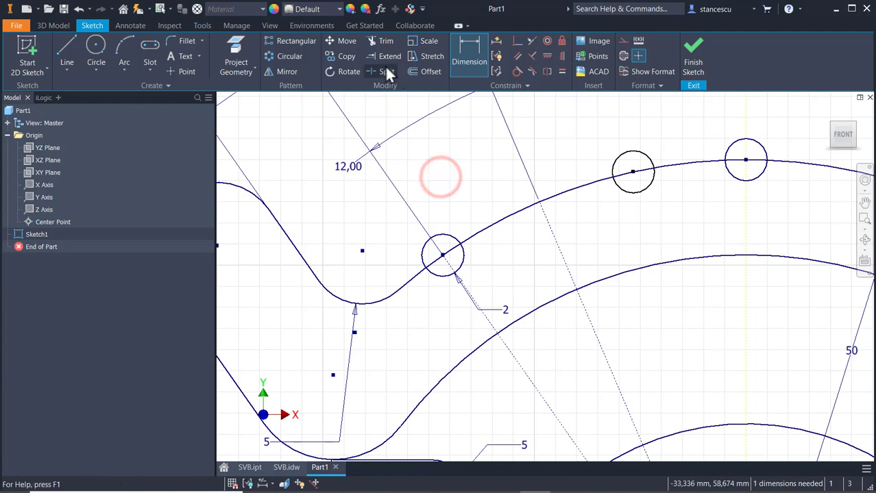
pyautogui.click(379, 42)
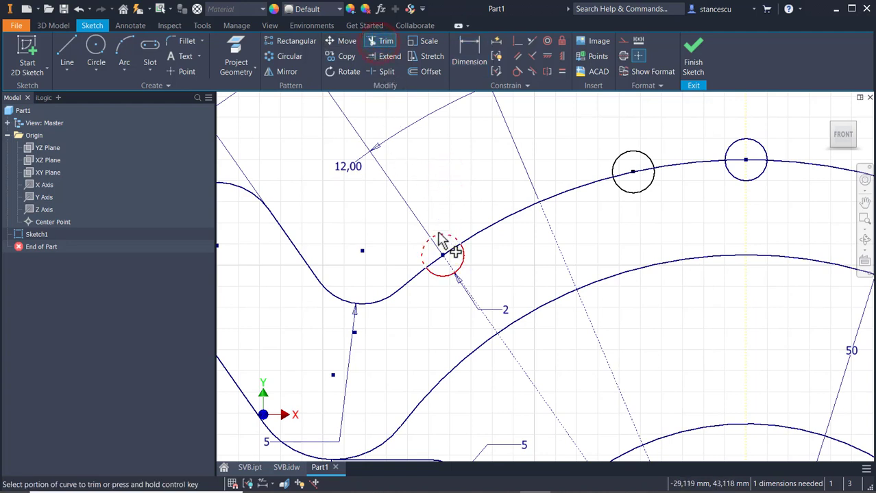
pyautogui.click(438, 234)
pyautogui.click(640, 155)
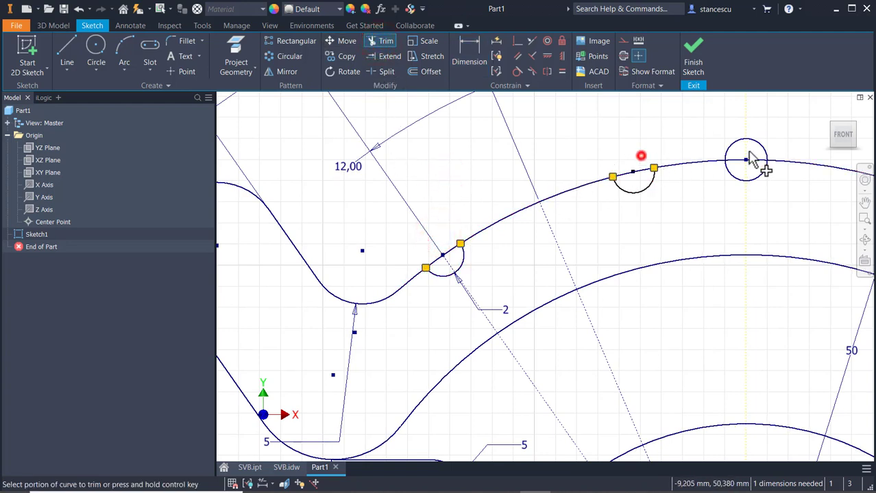
pyautogui.click(757, 143)
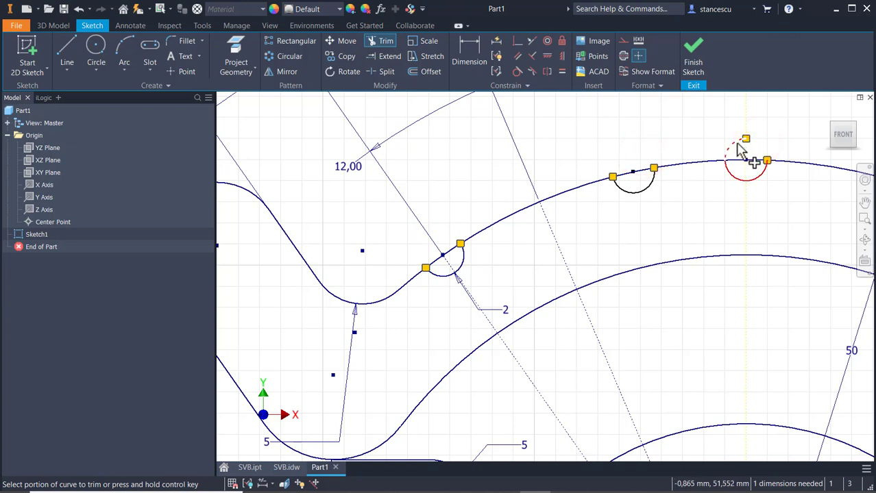
pyautogui.click(736, 142)
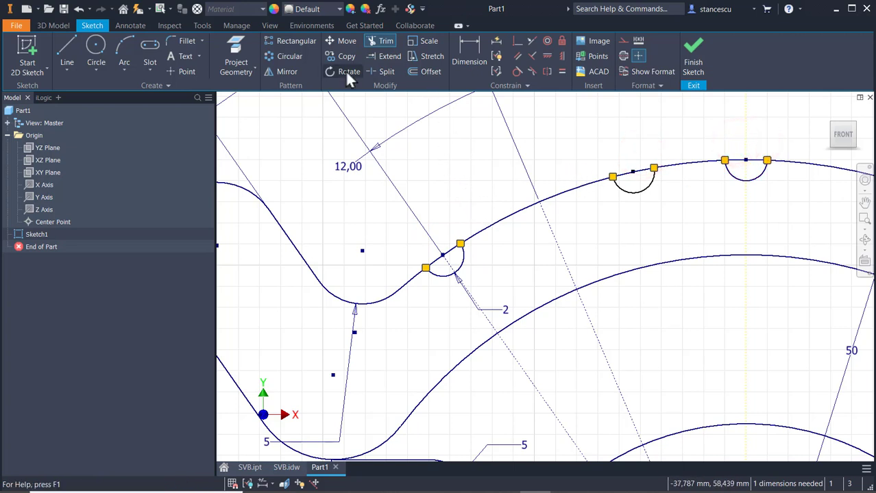
# Split the outer arc at both end points of each of the three notch arcs.
pyautogui.click(378, 72)
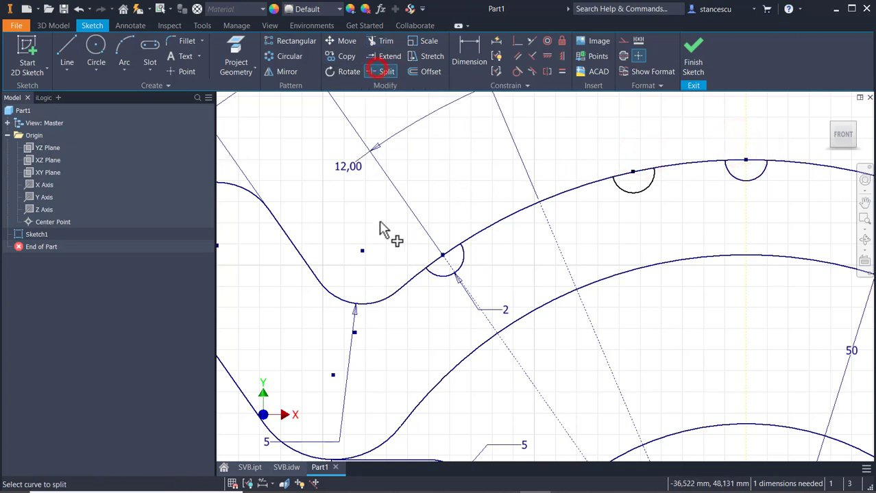
pyautogui.click(430, 266)
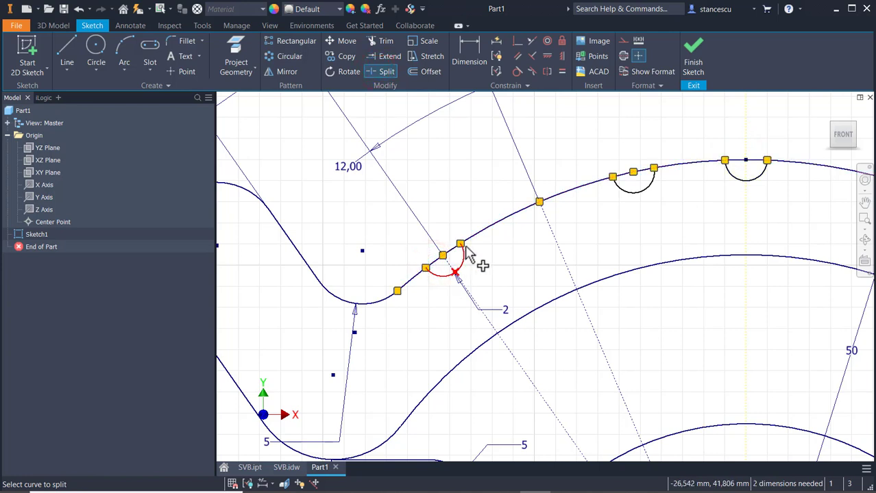
pyautogui.click(454, 248)
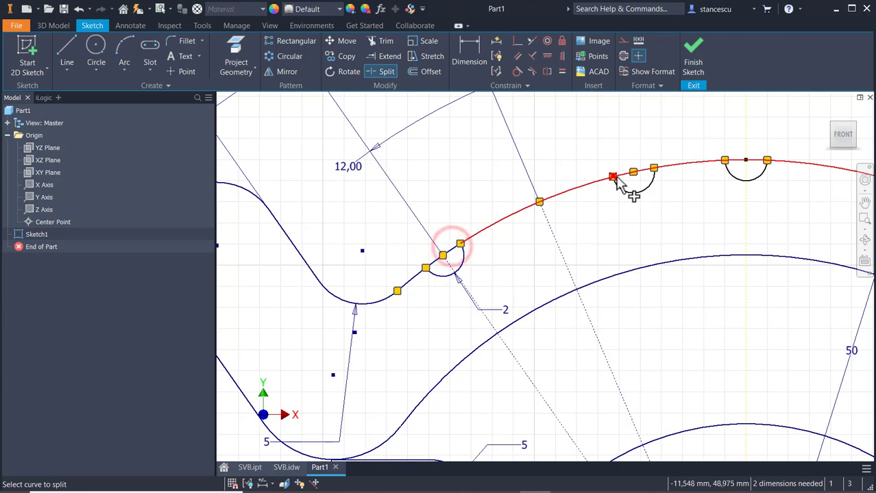
pyautogui.click(619, 176)
pyautogui.click(648, 172)
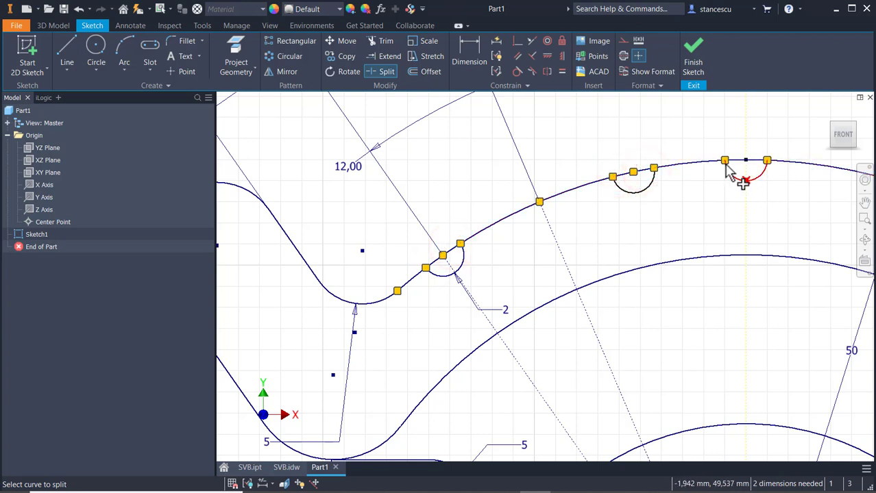
pyautogui.click(726, 162)
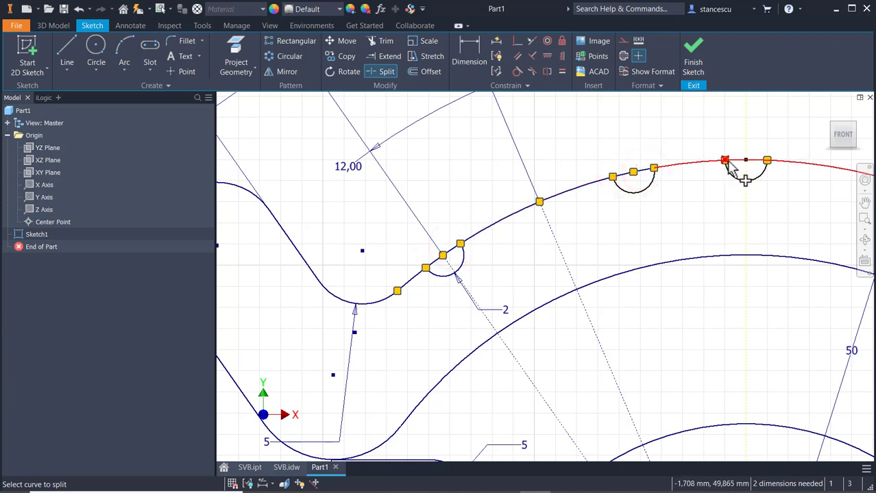
pyautogui.click(766, 162)
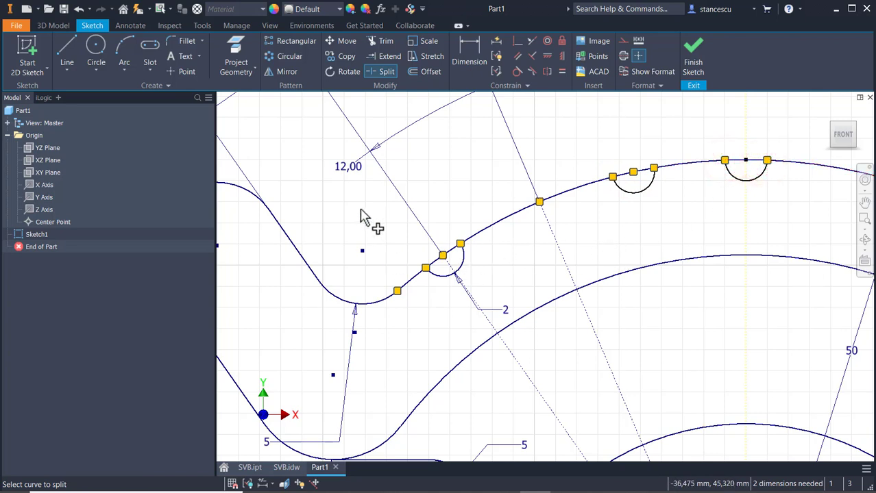
pyautogui.press('Escape')
# Convert the three outer-arc segments spanning the notches to construction geometry.
pyautogui.click(455, 249)
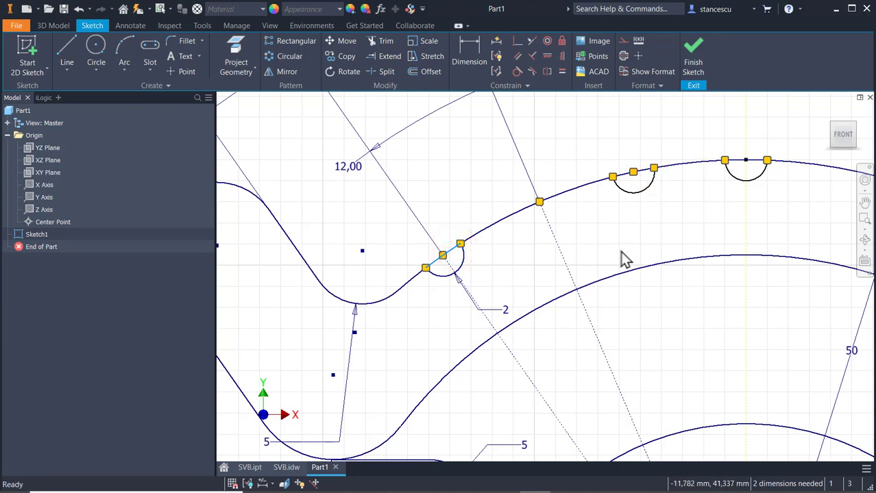
pyautogui.click(629, 221)
pyautogui.moveTo(651, 155); pyautogui.dragTo(635, 185)
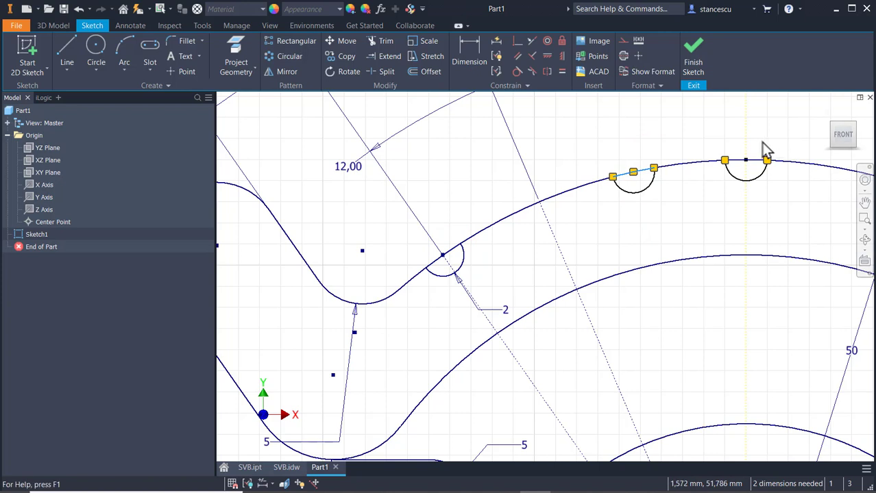
pyautogui.moveTo(759, 143); pyautogui.dragTo(746, 176)
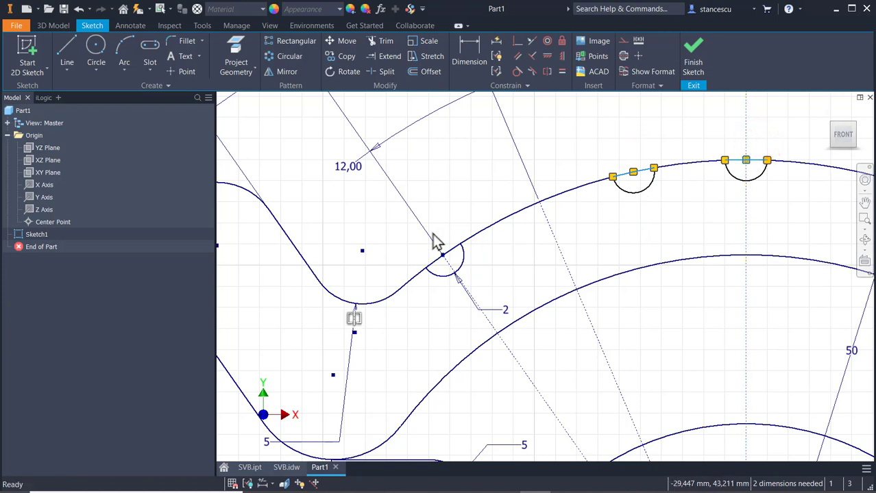
pyautogui.moveTo(442, 235); pyautogui.dragTo(434, 269)
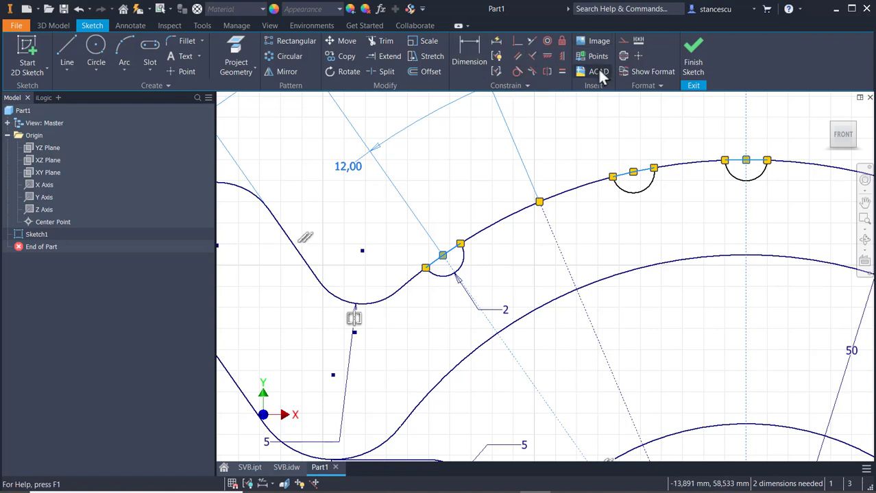
pyautogui.click(622, 41)
pyautogui.click(426, 189)
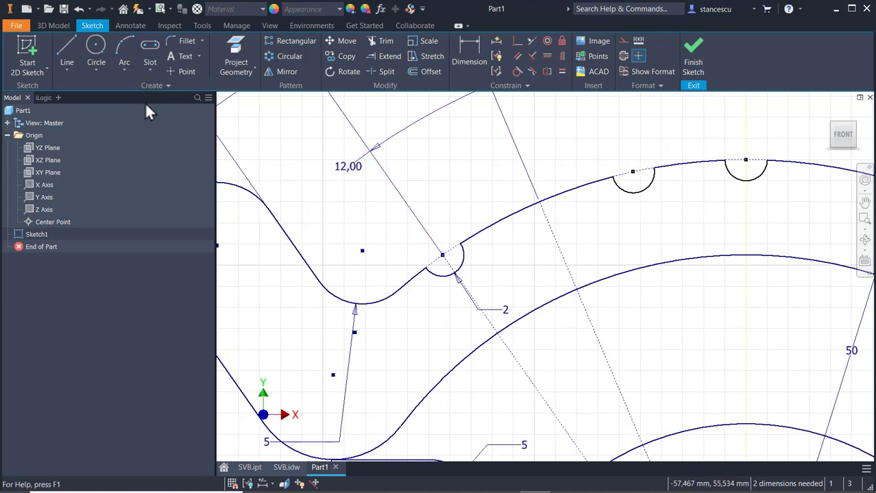
# Fillet both corners of the leftmost notch with a 1 mm radius where it meets the outer arc.
pyautogui.click(170, 39)
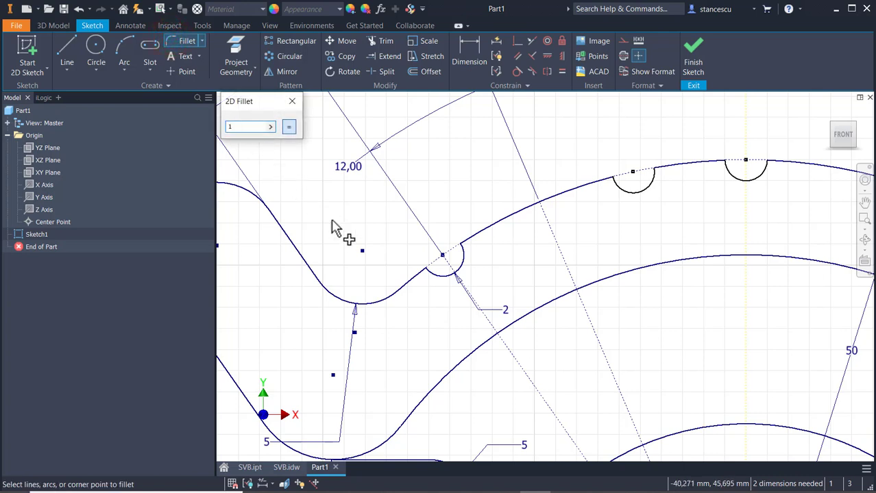
pyautogui.click(418, 274)
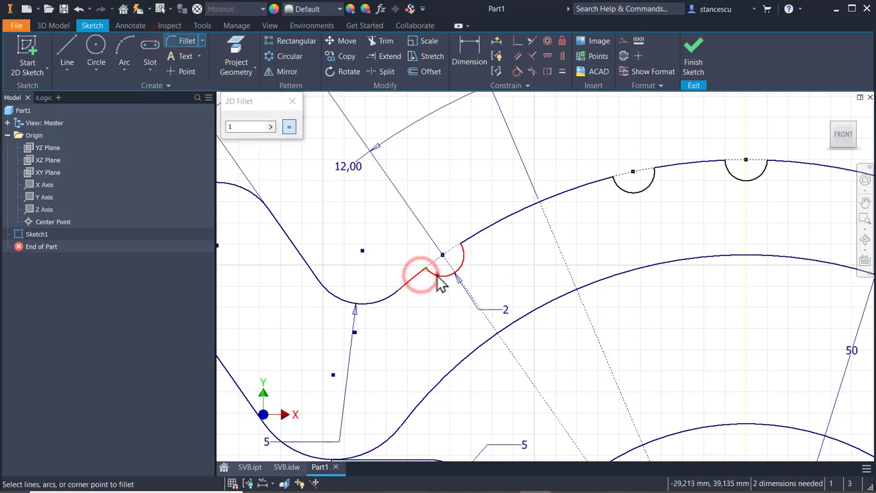
pyautogui.click(441, 275)
pyautogui.click(463, 258)
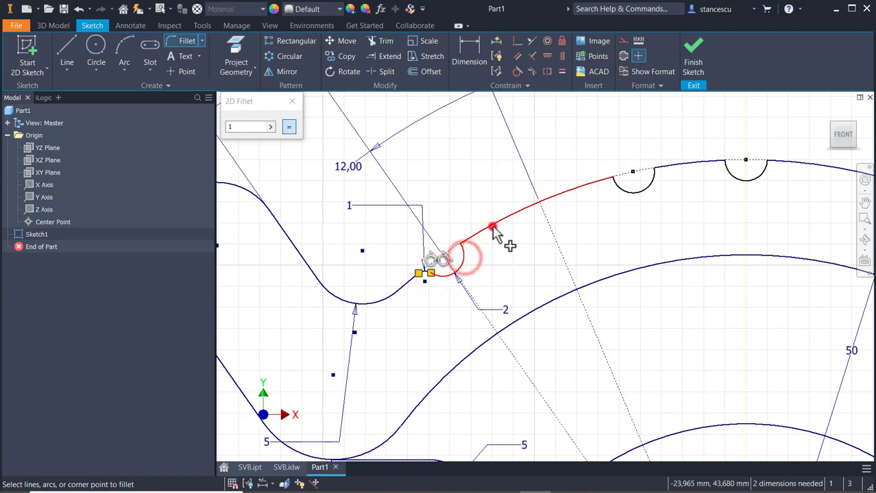
pyautogui.click(493, 228)
# Apply 1 mm fillets to both corners of the middle notch and of the notch on the vertical centreline.
pyautogui.click(601, 183)
pyautogui.click(622, 186)
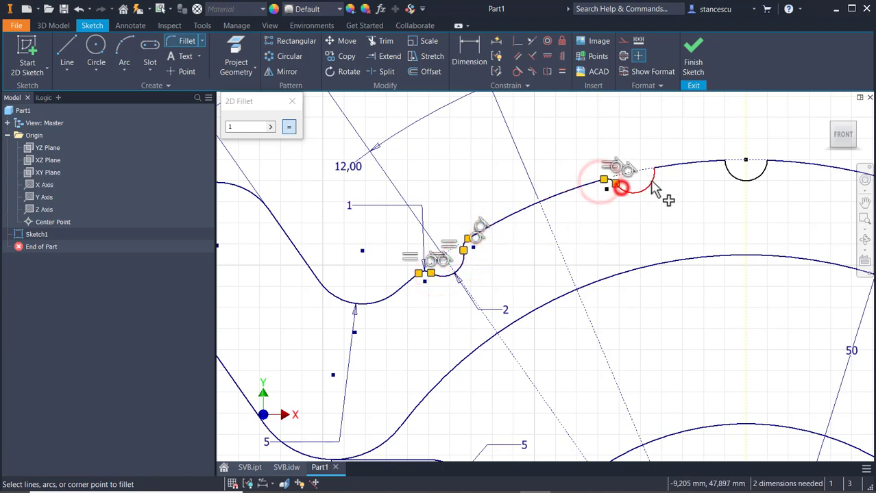
pyautogui.click(654, 176)
pyautogui.click(682, 167)
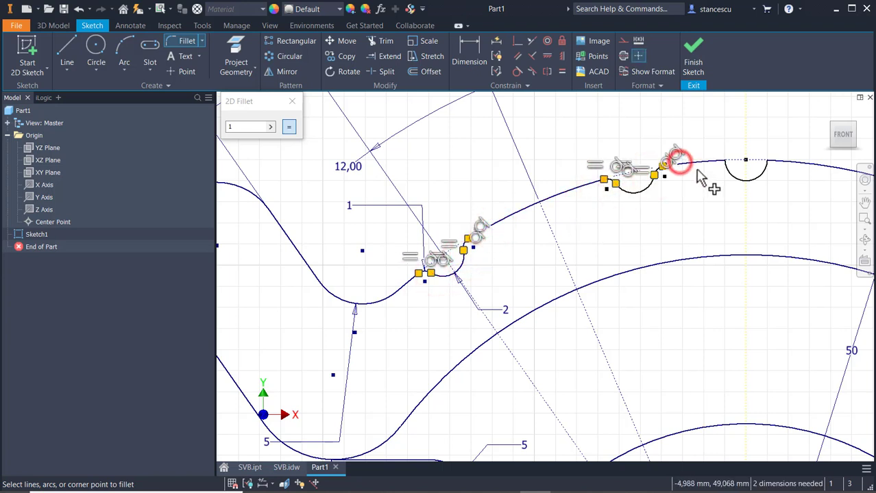
pyautogui.click(709, 163)
pyautogui.click(725, 172)
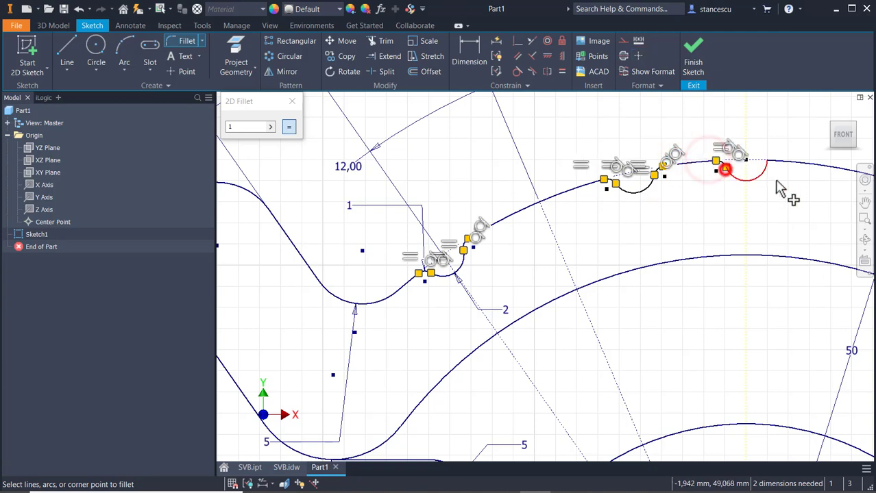
pyautogui.click(767, 171)
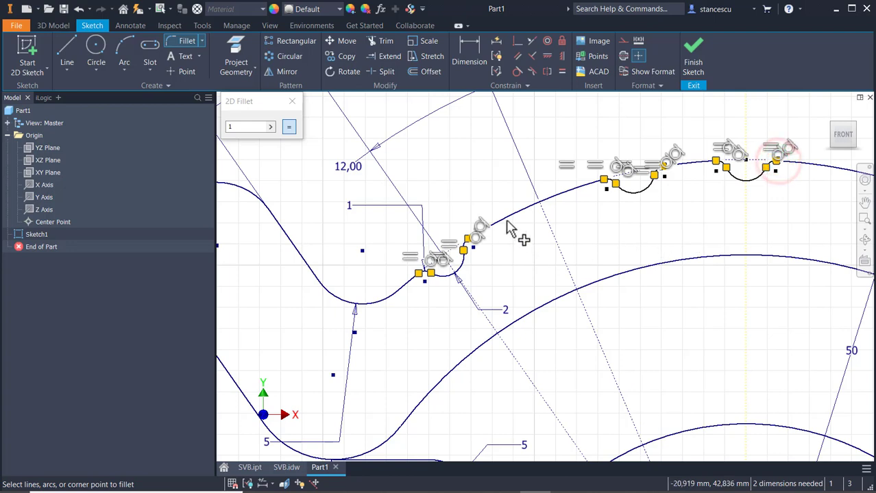
pyautogui.scroll(-3, 514, 237)
pyautogui.click(300, 102)
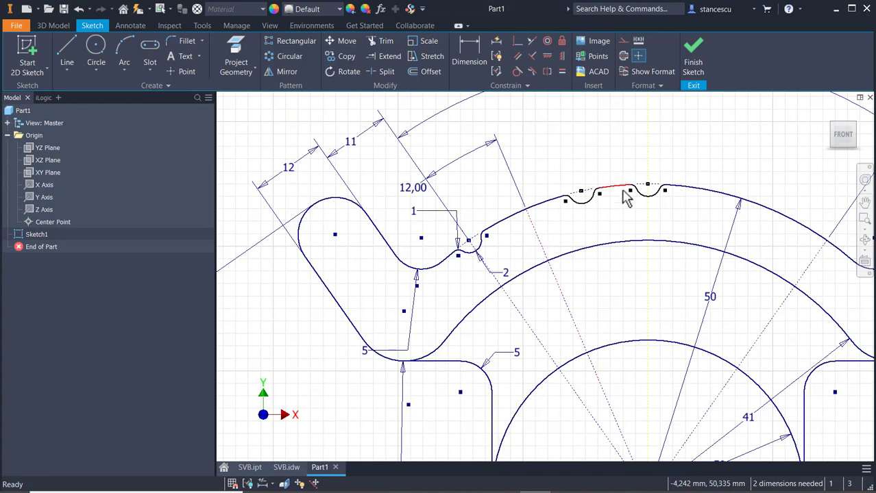
# Mirror the two filleted notches left of centre, with their arcs and centre points, about the vertical centreline.
pyautogui.moveTo(621, 214)
pyautogui.mouseDown(button='middle')
pyautogui.moveTo(583, 215)
pyautogui.moveTo(566, 266)
pyautogui.mouseUp(button='middle')
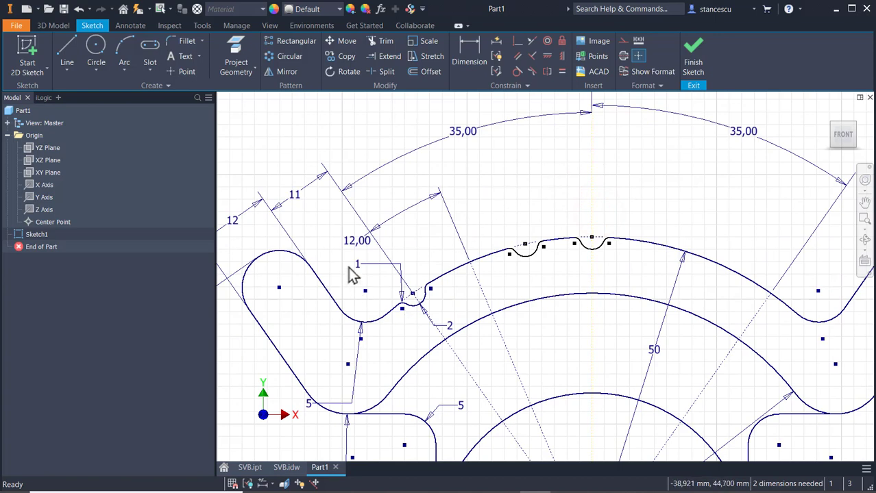
pyautogui.scroll(3, 352, 274)
pyautogui.scroll(-2, 379, 293)
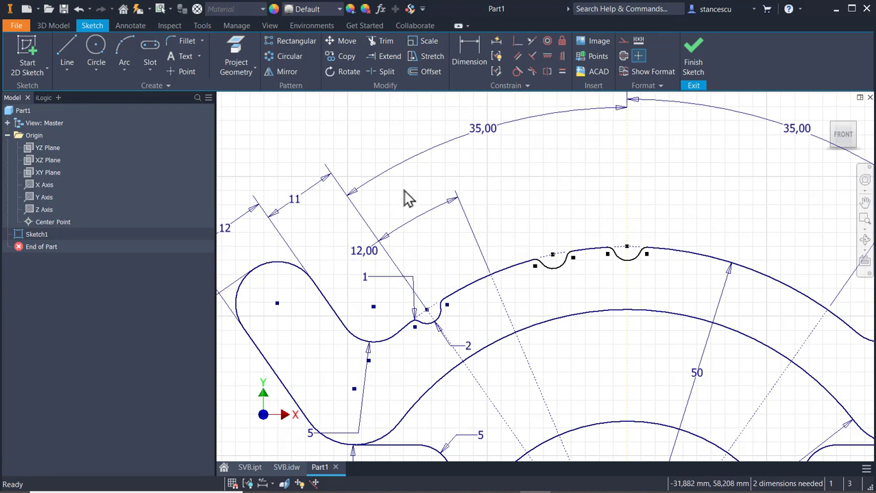
pyautogui.moveTo(405, 190)
pyautogui.mouseDown()
pyautogui.moveTo(466, 340)
pyautogui.moveTo(524, 327)
pyautogui.moveTo(585, 330)
pyautogui.moveTo(587, 346)
pyautogui.mouseUp()
pyautogui.scroll(4, 436, 323)
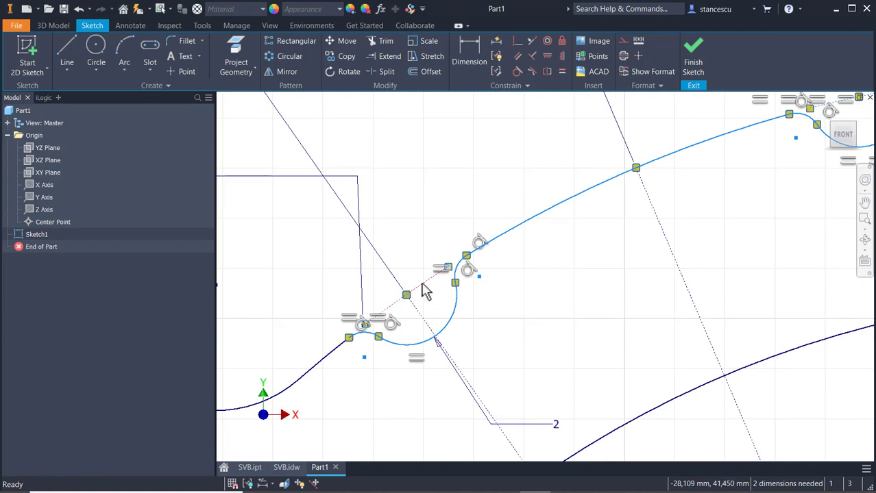
pyautogui.keyDown('ctrl'); pyautogui.click(422, 283); pyautogui.keyUp('ctrl')
pyautogui.moveTo(704, 209); pyautogui.dragTo(524, 318, button='middle')
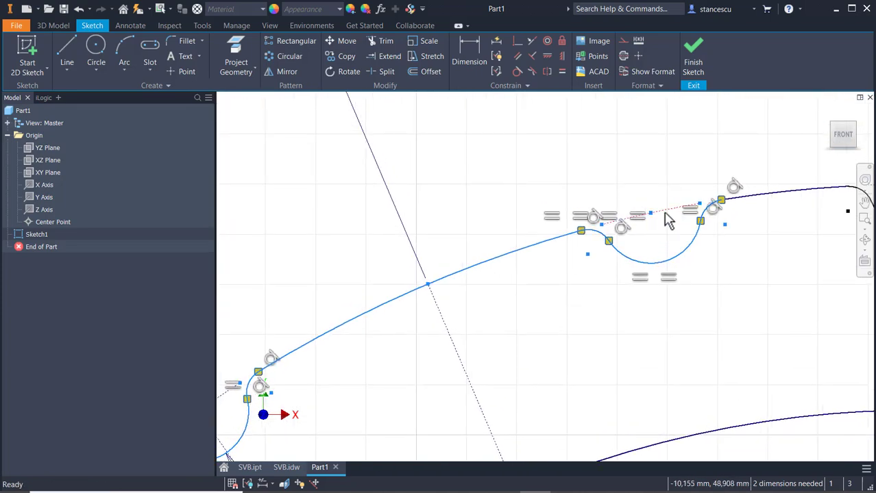
pyautogui.scroll(-3, 554, 301)
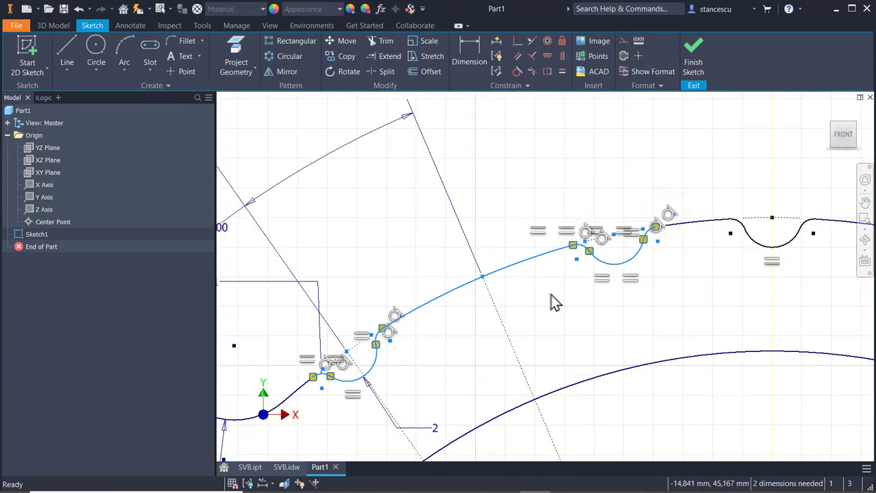
pyautogui.moveTo(566, 330)
pyautogui.mouseDown(button='middle')
pyautogui.moveTo(533, 288)
pyautogui.moveTo(486, 266)
pyautogui.mouseUp(button='middle')
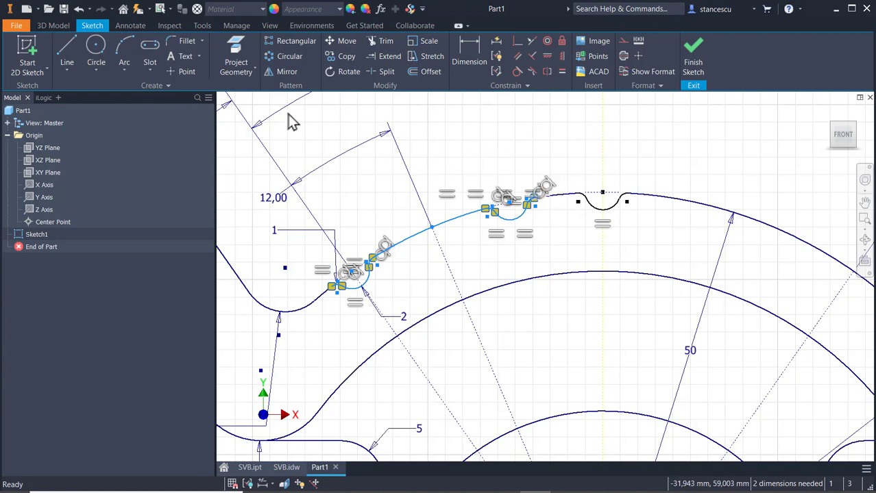
pyautogui.click(284, 72)
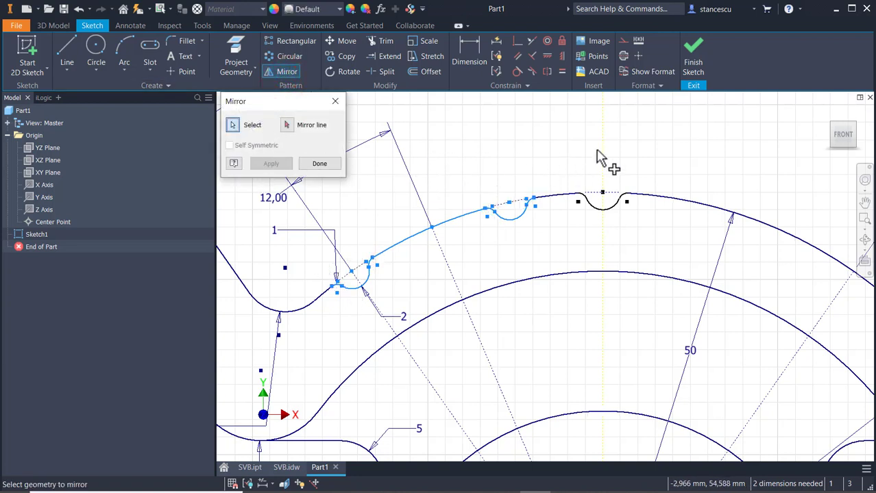
pyautogui.click(286, 128)
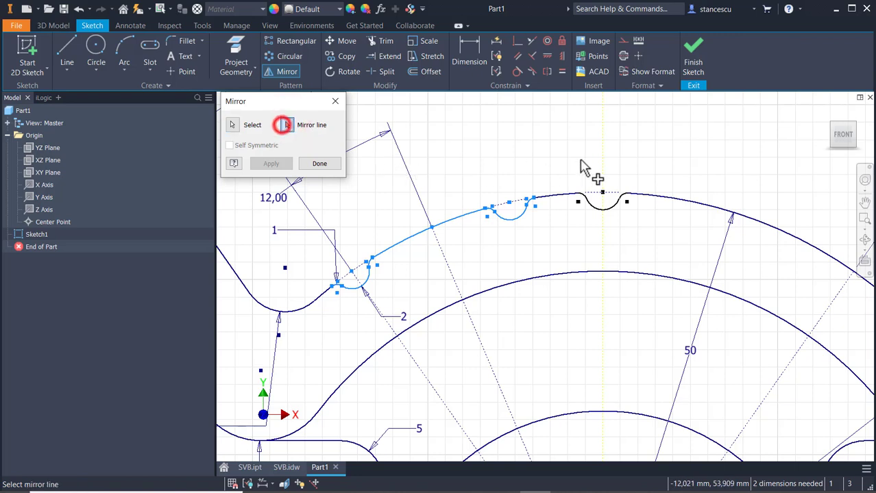
pyautogui.click(602, 157)
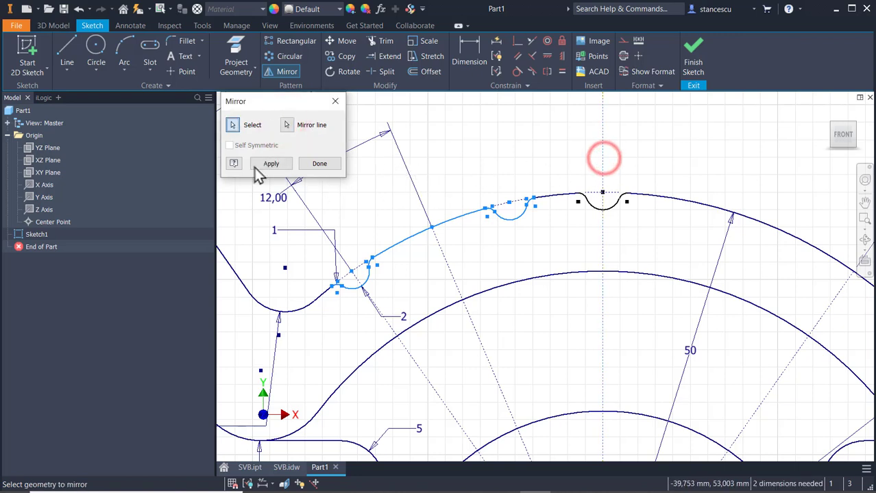
pyautogui.click(271, 164)
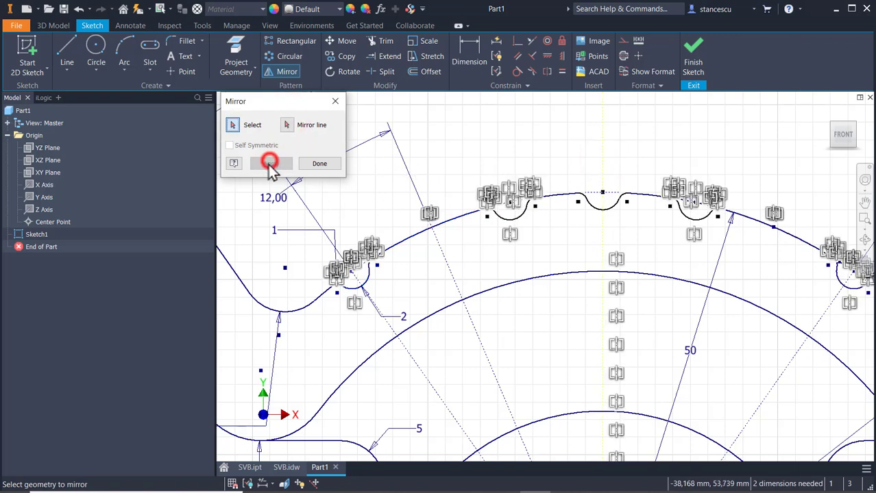
pyautogui.click(318, 164)
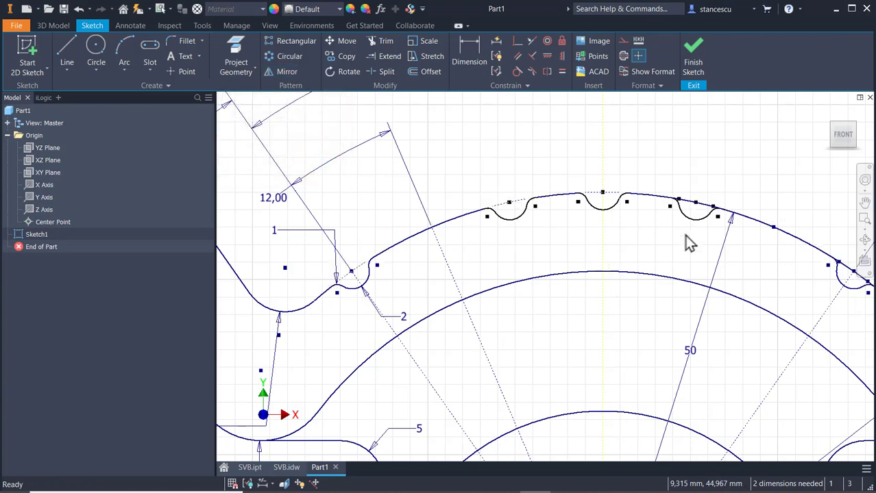
# Split the right half of the outer arc at both end points of each of the two mirrored notches.
pyautogui.scroll(2, 688, 241)
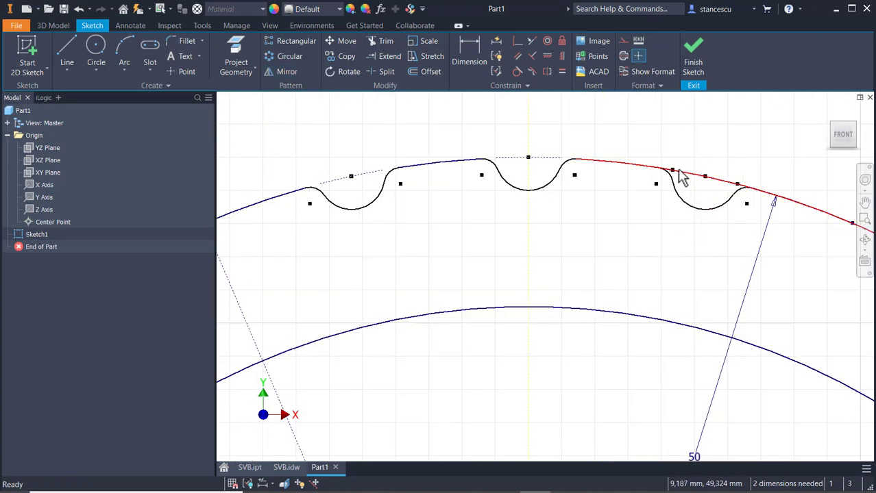
pyautogui.moveTo(844, 225)
pyautogui.mouseDown(button='middle')
pyautogui.moveTo(651, 219)
pyautogui.moveTo(564, 228)
pyautogui.moveTo(550, 203)
pyautogui.mouseUp(button='middle')
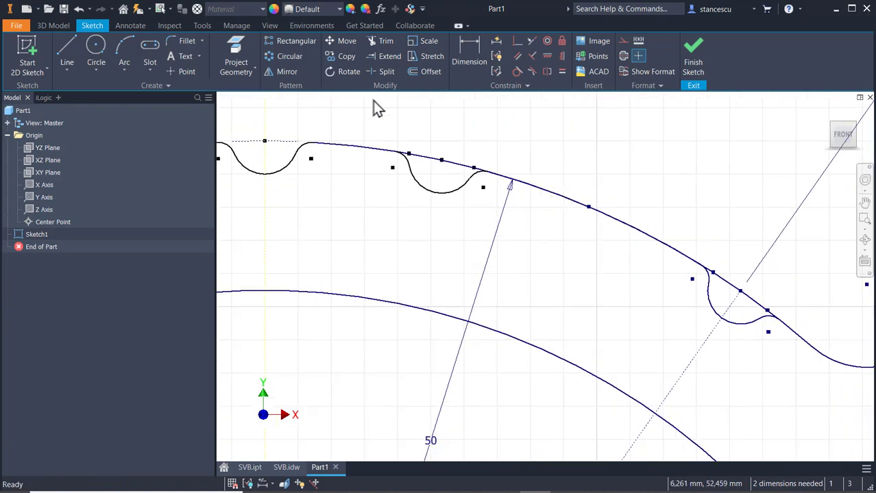
pyautogui.click(382, 69)
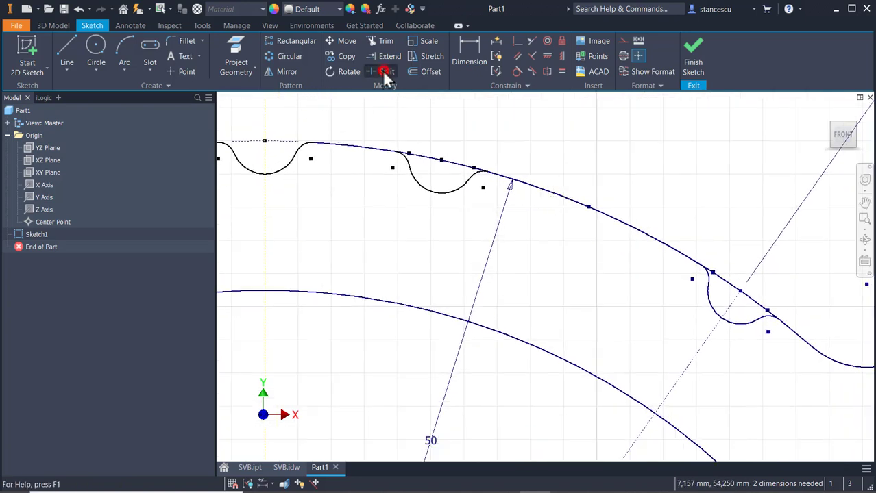
pyautogui.click(404, 154)
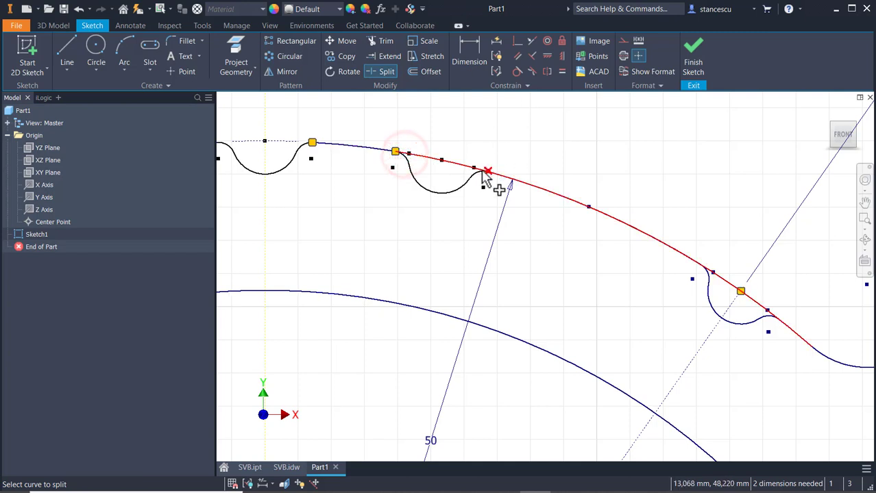
pyautogui.click(485, 172)
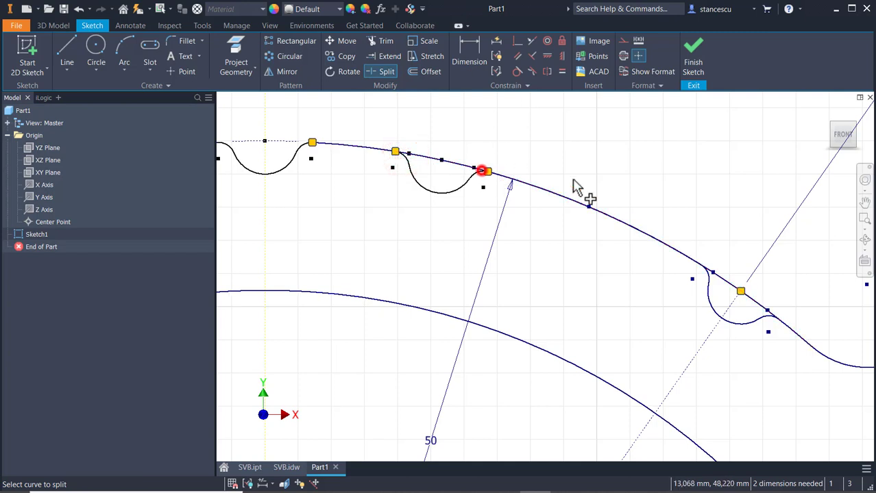
pyautogui.click(705, 271)
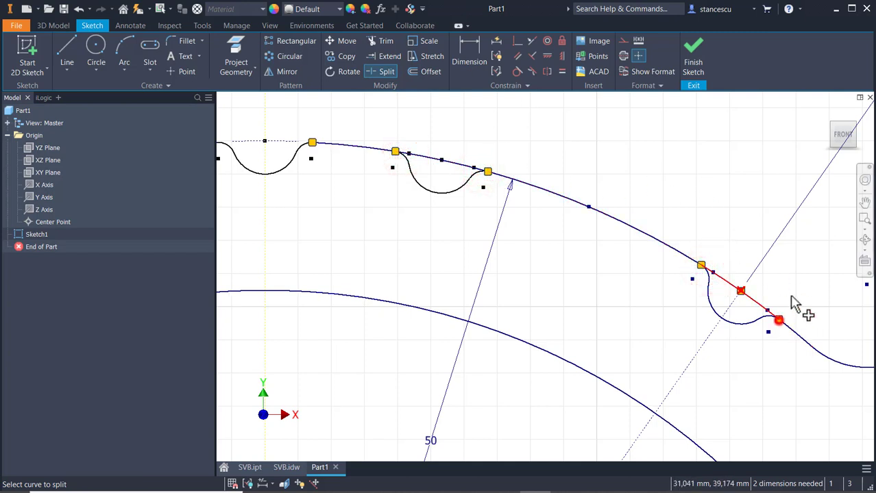
pyautogui.click(791, 305)
pyautogui.press('Escape')
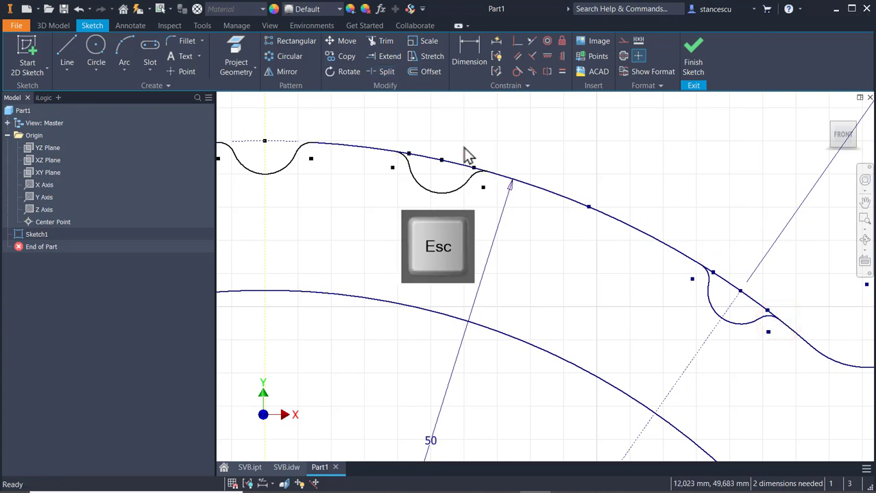
# Convert the two outer-arc segments spanning the mirrored notches to construction geometry.
pyautogui.click(464, 149)
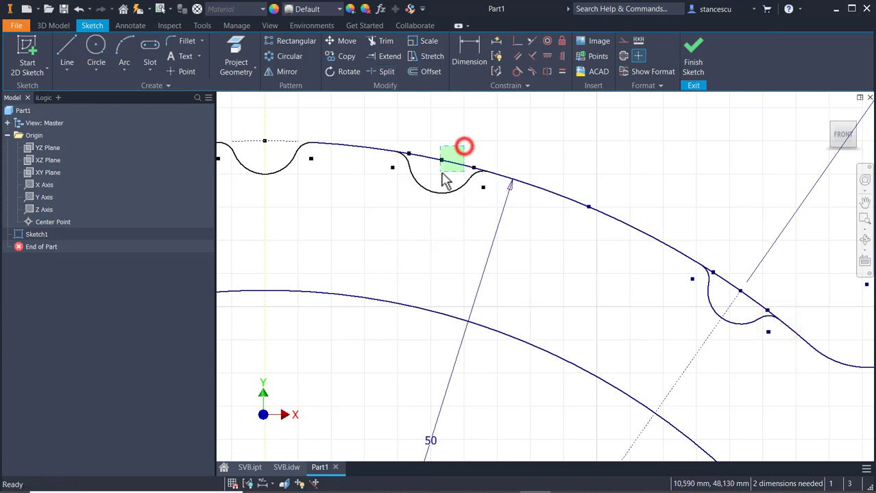
pyautogui.keyDown('ctrl'); pyautogui.click(758, 293); pyautogui.keyUp('ctrl')
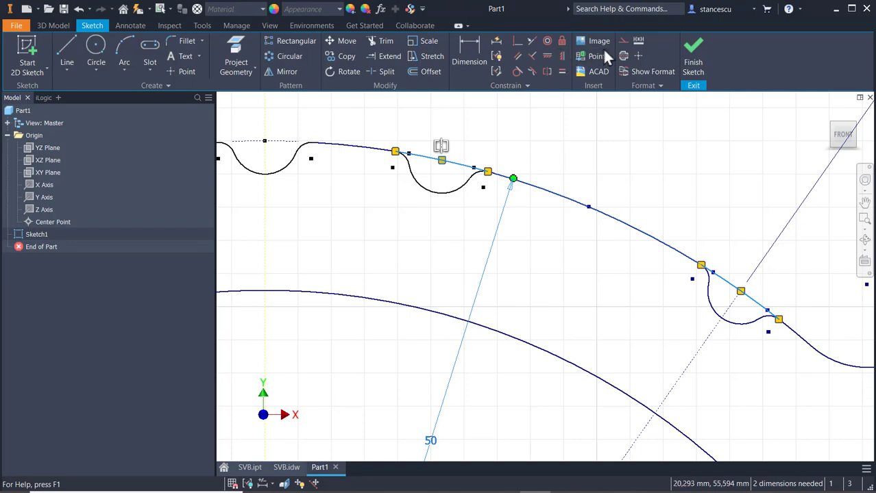
pyautogui.click(625, 43)
pyautogui.click(607, 175)
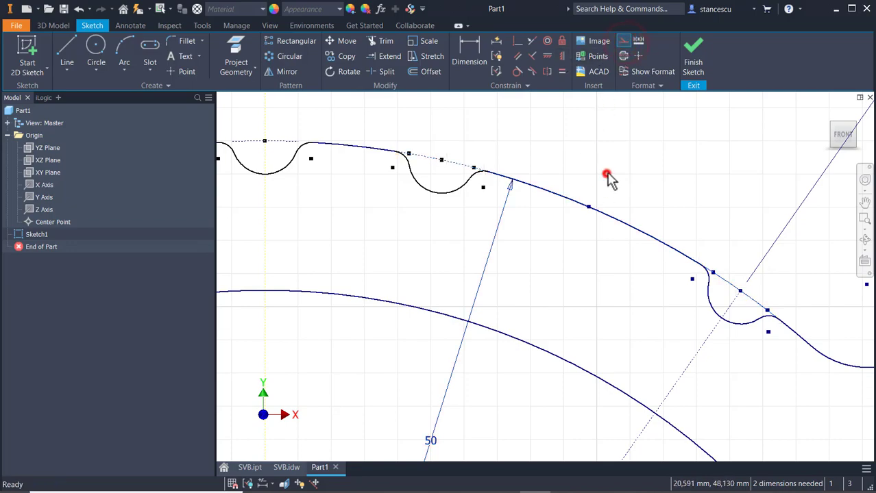
# Make the centre point of the notch just left of the centreline coincident with the 12-degree construction line.
pyautogui.press('Home')
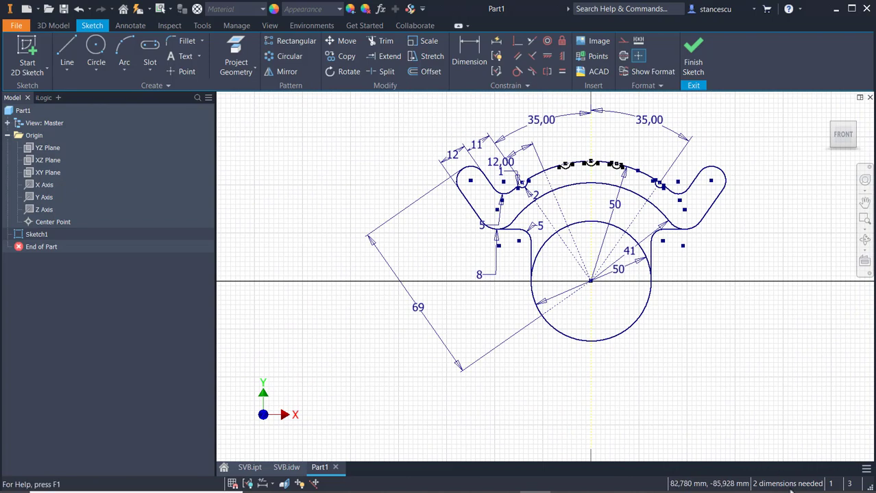
pyautogui.click(709, 347)
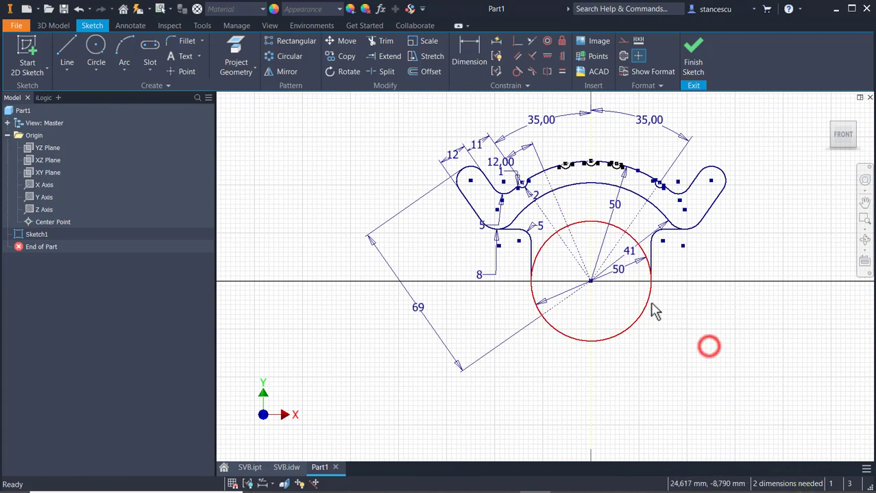
pyautogui.scroll(-3, 561, 198)
pyautogui.moveTo(565, 190); pyautogui.dragTo(542, 279, button='middle')
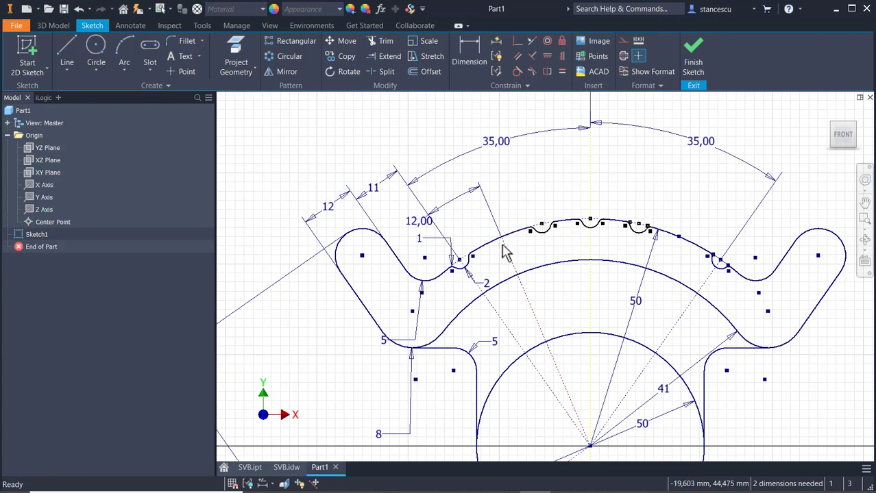
pyautogui.click(516, 42)
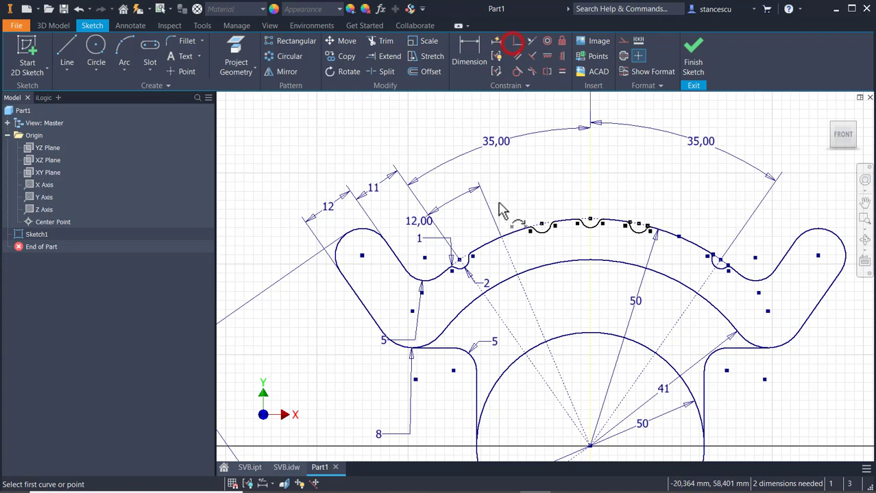
pyautogui.click(541, 224)
pyautogui.click(504, 245)
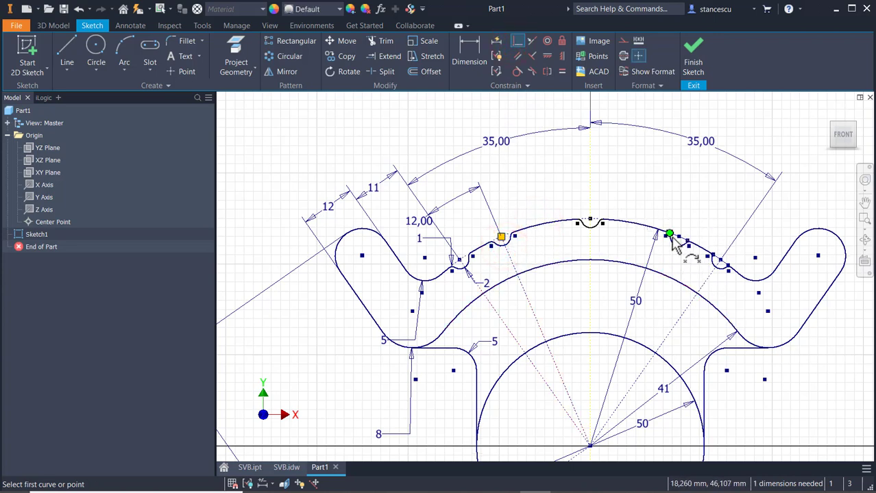
pyautogui.scroll(3, 634, 274)
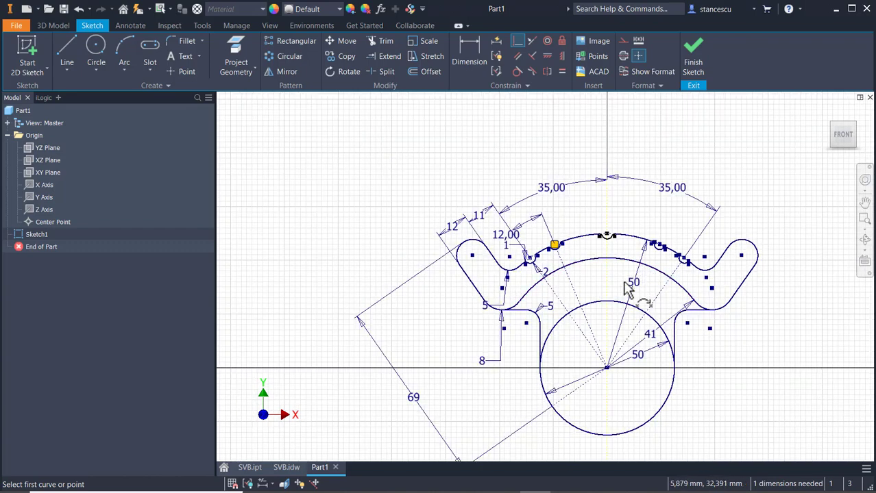
# Run Auto Dimension on the sketch to locate the missing dimension, and remove the dimension it adds.
pyautogui.moveTo(624, 282); pyautogui.dragTo(612, 203, button='middle')
pyautogui.scroll(-3, 703, 264)
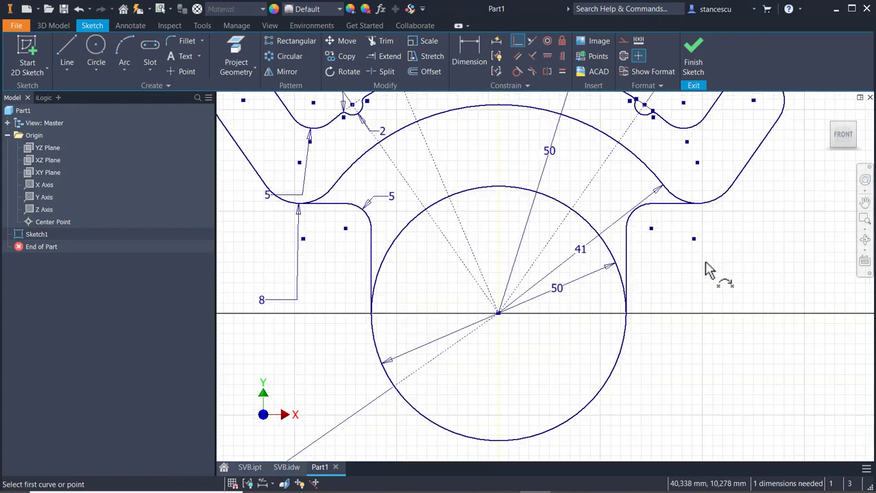
pyautogui.moveTo(539, 212); pyautogui.dragTo(592, 318, button='middle')
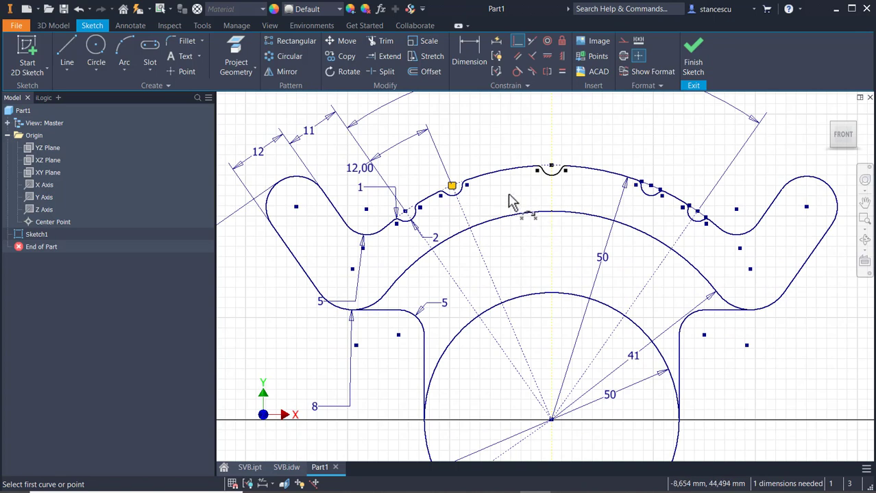
pyautogui.press('Escape')
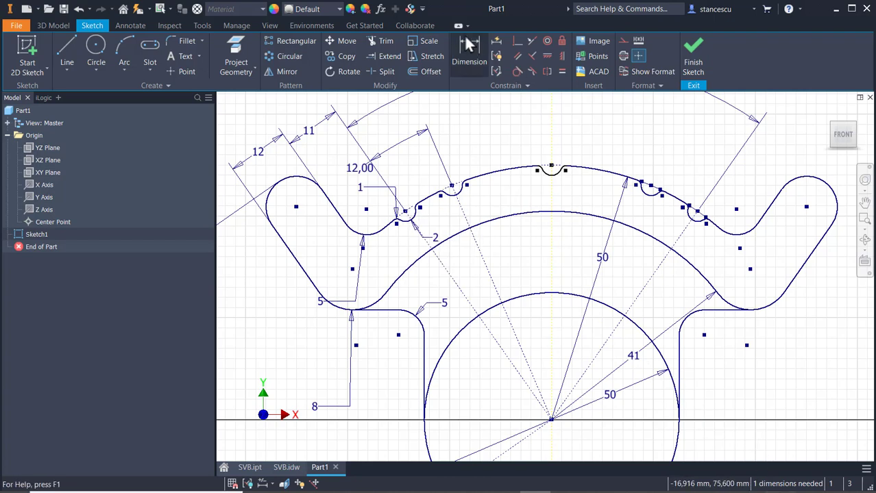
pyautogui.click(494, 40)
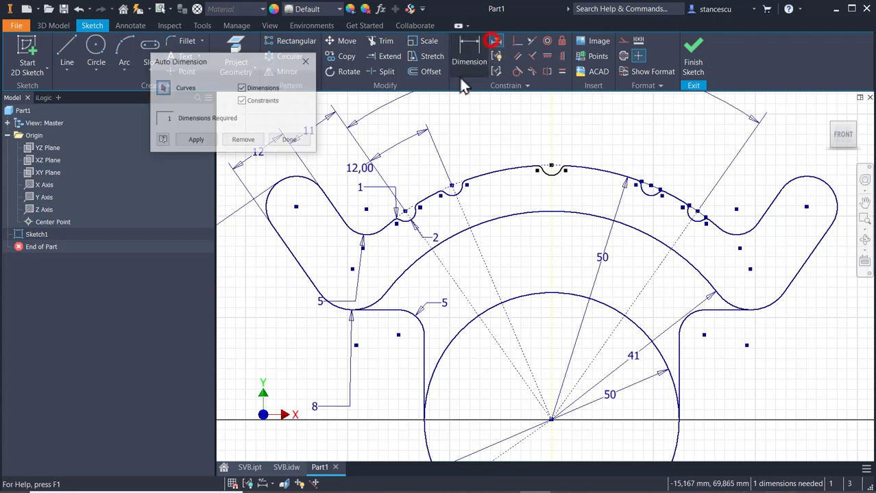
pyautogui.click(193, 143)
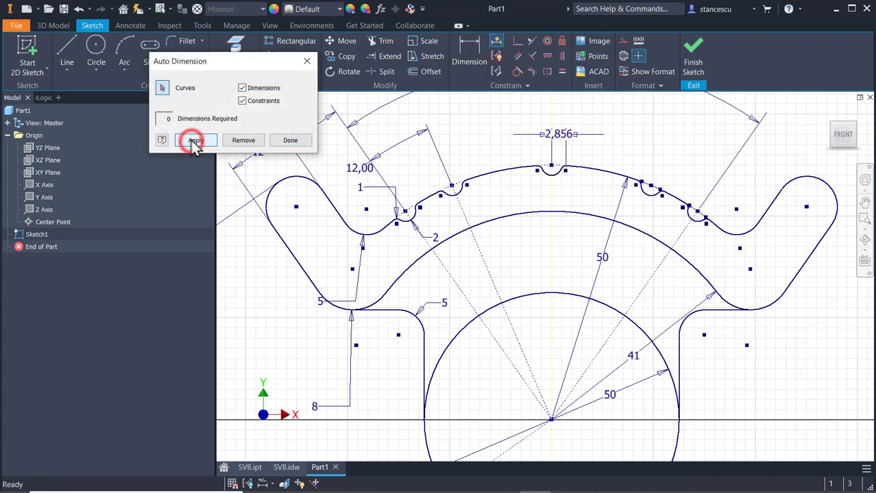
pyautogui.click(241, 140)
pyautogui.click(290, 140)
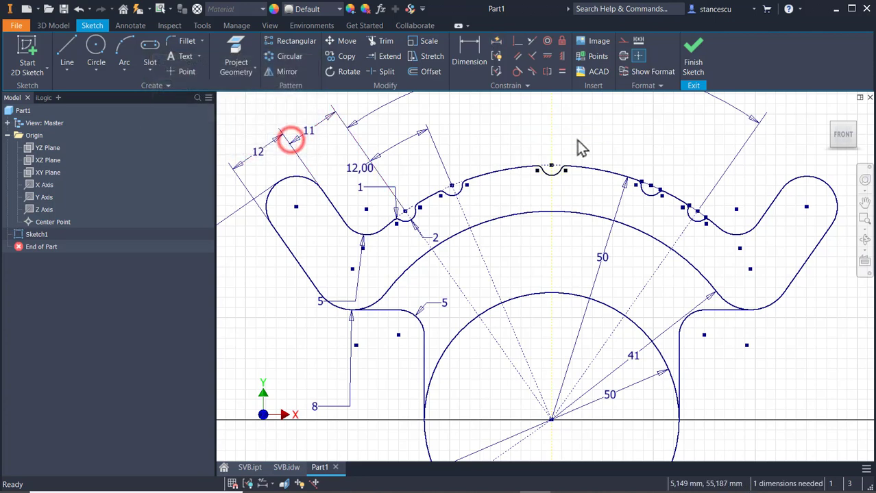
# Pull the centre point of the top-centre notch off the outer arc and make it coincident with the construction arc spanning the notch.
pyautogui.scroll(5, 569, 153)
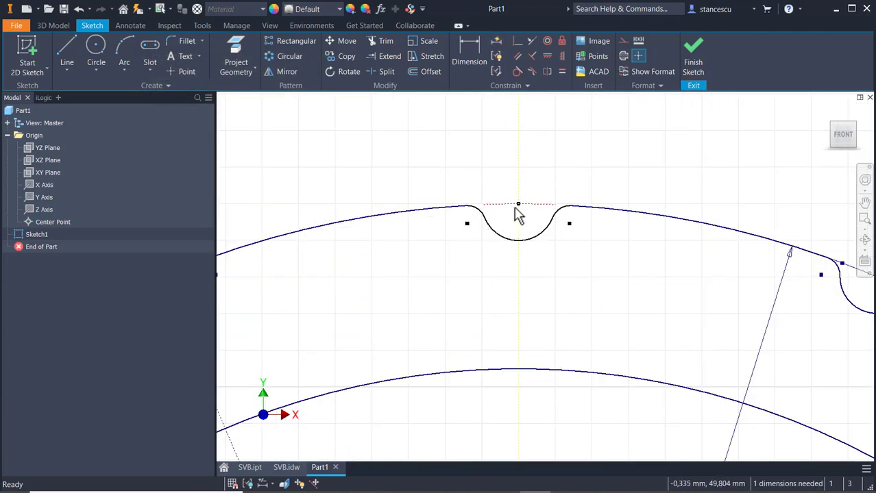
pyautogui.moveTo(518, 204); pyautogui.dragTo(518, 197)
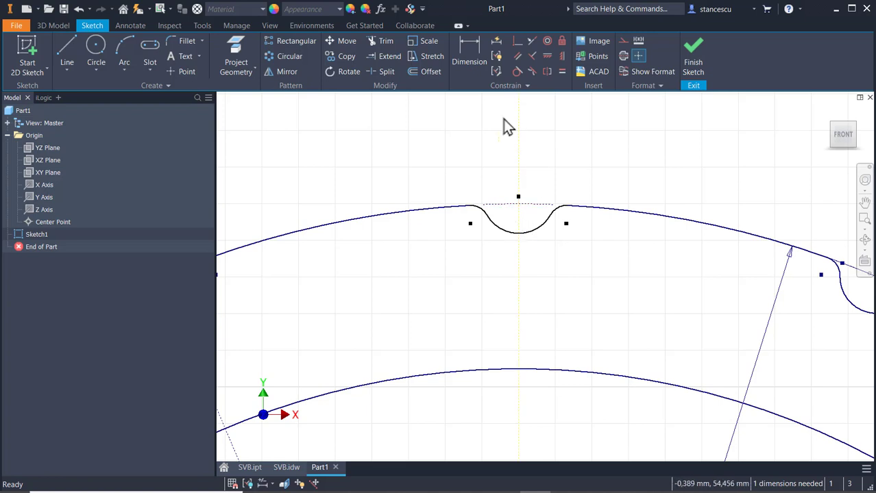
pyautogui.click(516, 41)
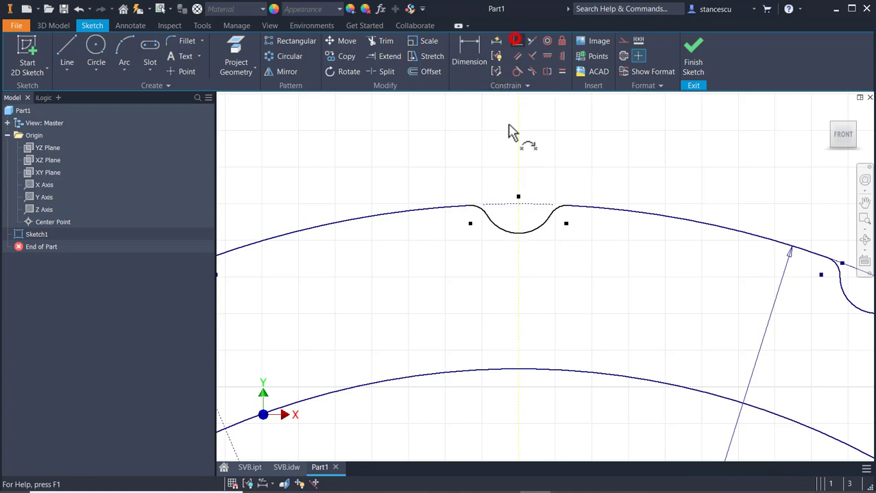
pyautogui.click(520, 200)
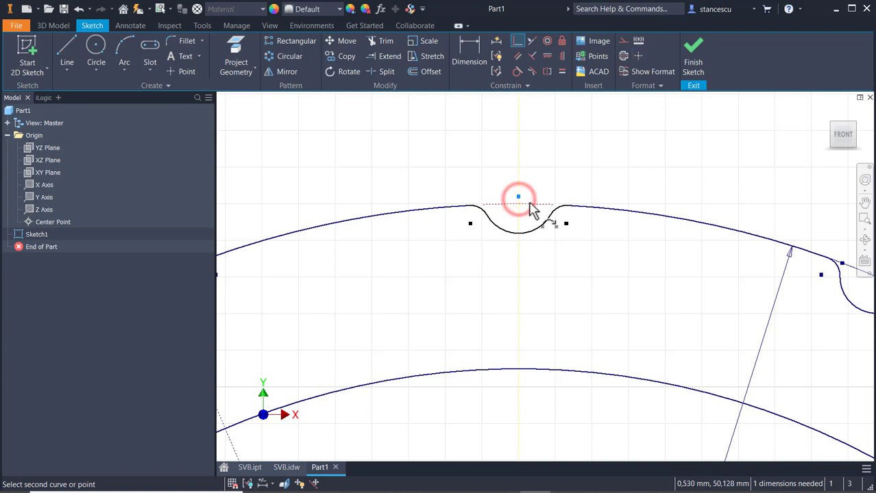
pyautogui.click(528, 204)
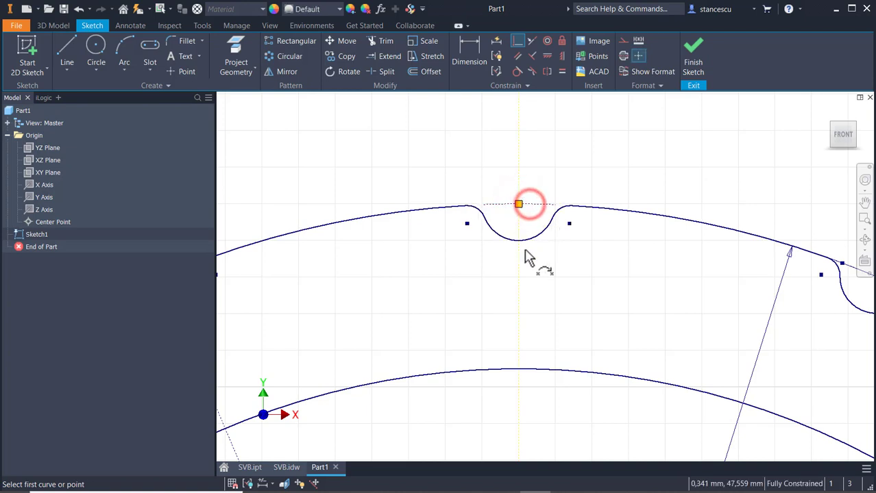
# Finish the profile sketch and return to 3D modelling in the isometric view.
pyautogui.click(694, 157)
pyautogui.press('Home')
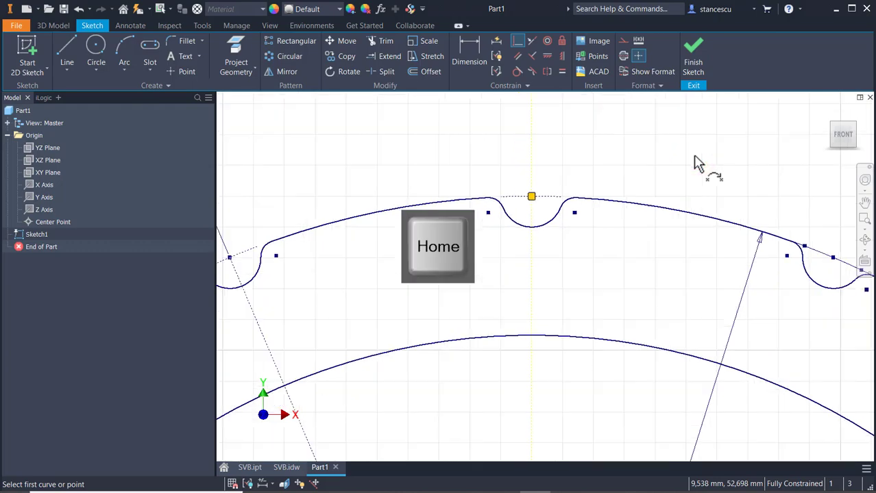
pyautogui.click(758, 147)
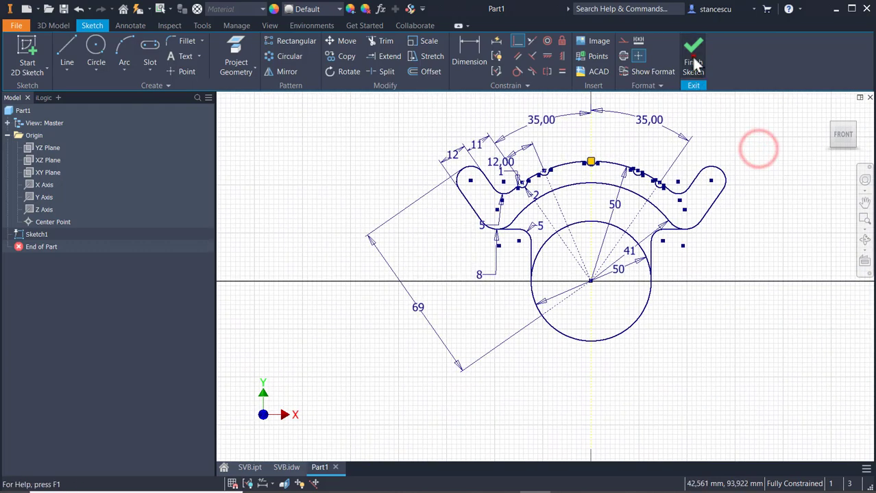
pyautogui.click(692, 56)
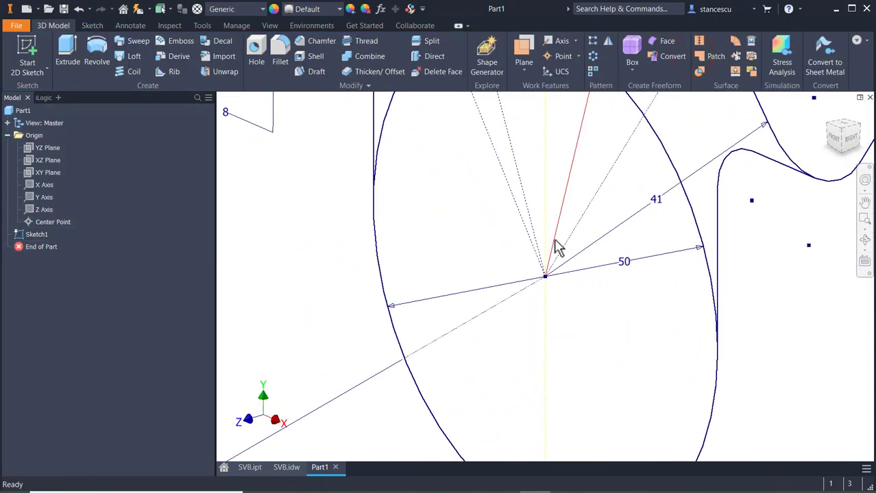
pyautogui.press('F6')
pyautogui.click(381, 204)
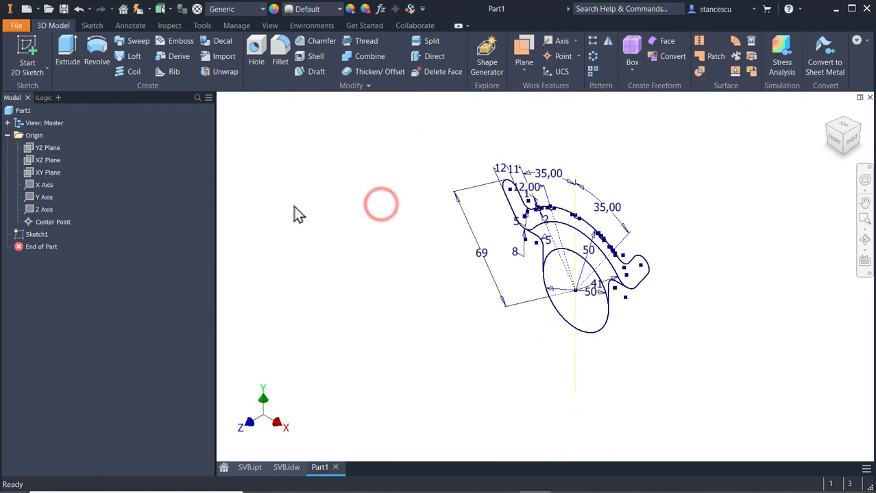
# Start an extrusion with all three regions of the sketch selected: the notched upper body, the middle region and the circle.
pyautogui.click(66, 53)
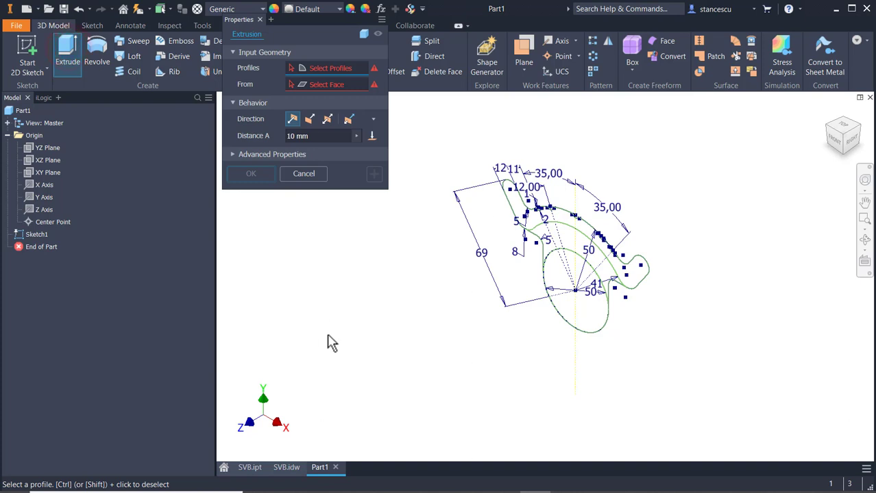
pyautogui.click(562, 216)
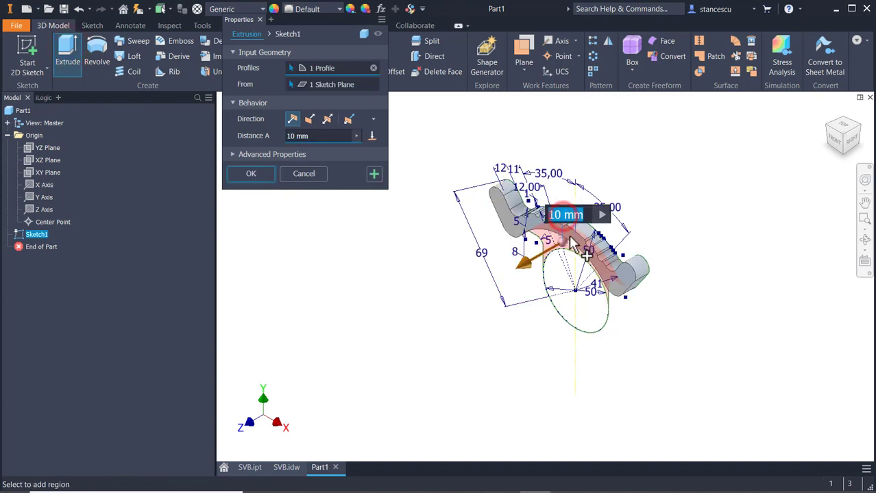
pyautogui.click(566, 240)
pyautogui.click(562, 271)
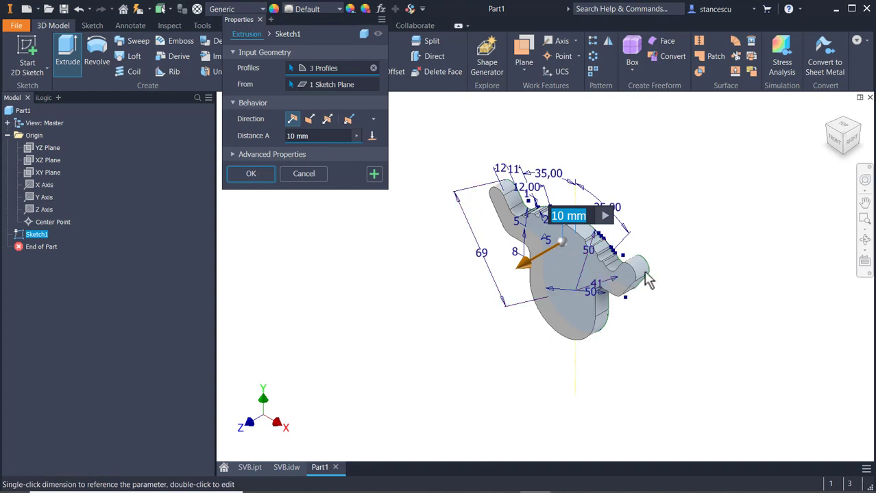
# Examine section A-A in the SVB.idw drawing for the plate thickness and its position along the body.
pyautogui.click(284, 469)
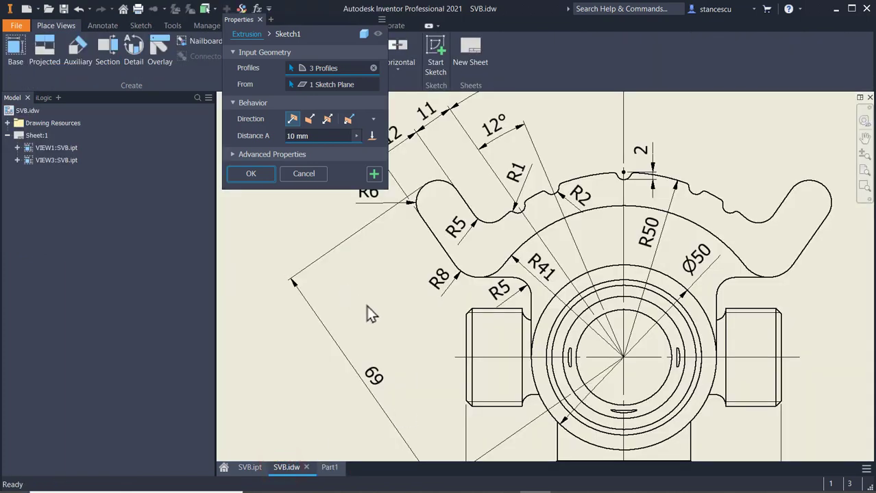
pyautogui.scroll(3, 368, 306)
pyautogui.moveTo(368, 305)
pyautogui.mouseDown(button='middle')
pyautogui.moveTo(711, 341)
pyautogui.moveTo(751, 333)
pyautogui.mouseUp(button='middle')
pyautogui.scroll(-3, 456, 283)
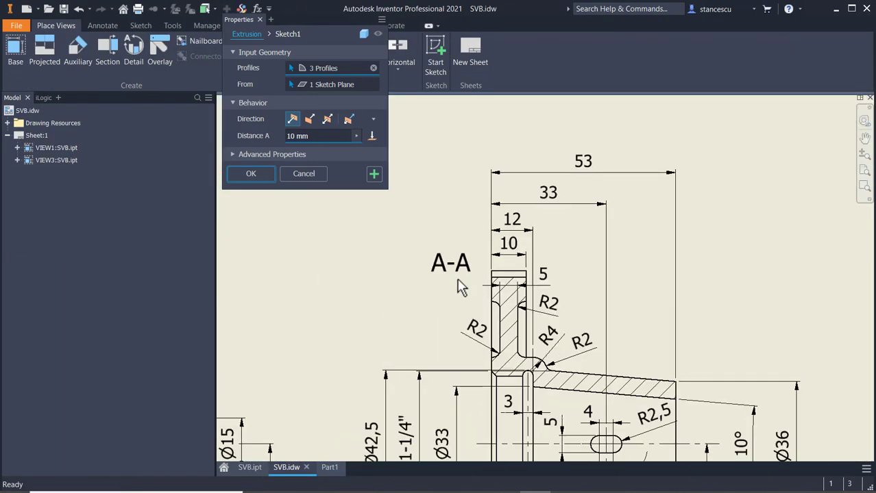
pyautogui.scroll(2, 577, 370)
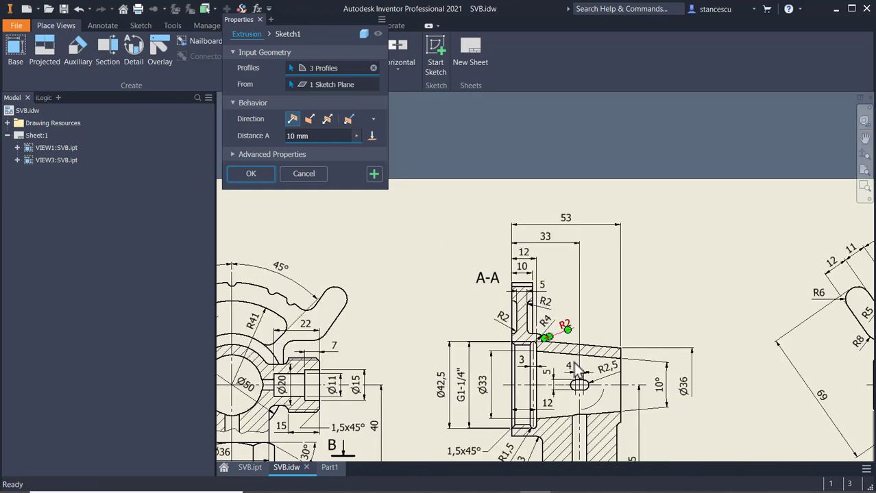
pyautogui.moveTo(546, 305); pyautogui.dragTo(442, 137, button='middle')
pyautogui.moveTo(579, 289); pyautogui.dragTo(567, 233, button='middle')
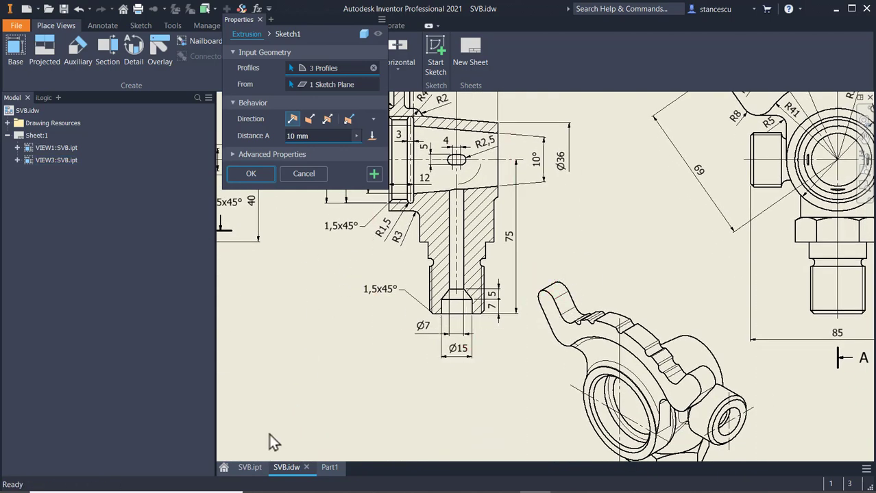
# Back in Part1, extrude the three selected profiles 10 mm in the flipped direction and continue with a new extrusion.
pyautogui.click(331, 468)
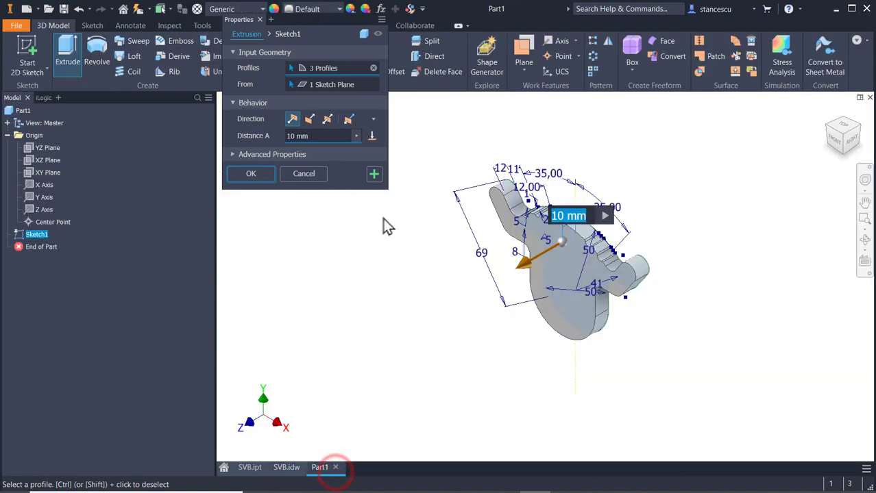
pyautogui.click(310, 119)
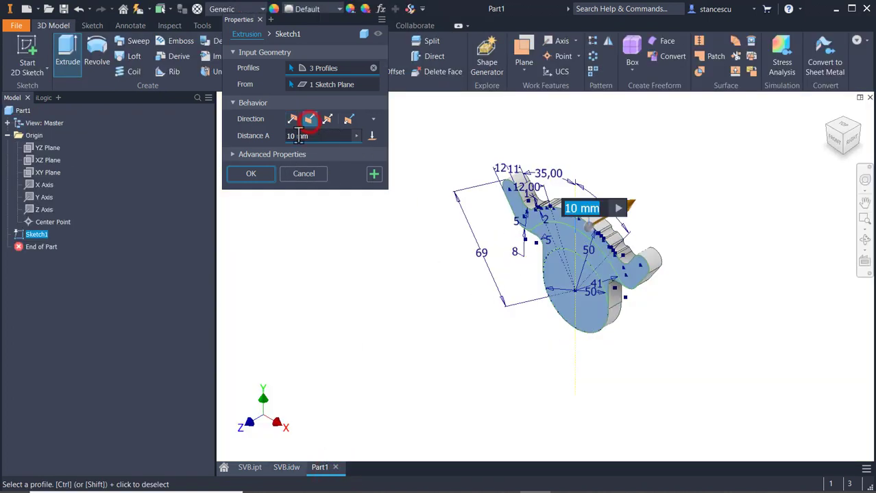
pyautogui.click(374, 175)
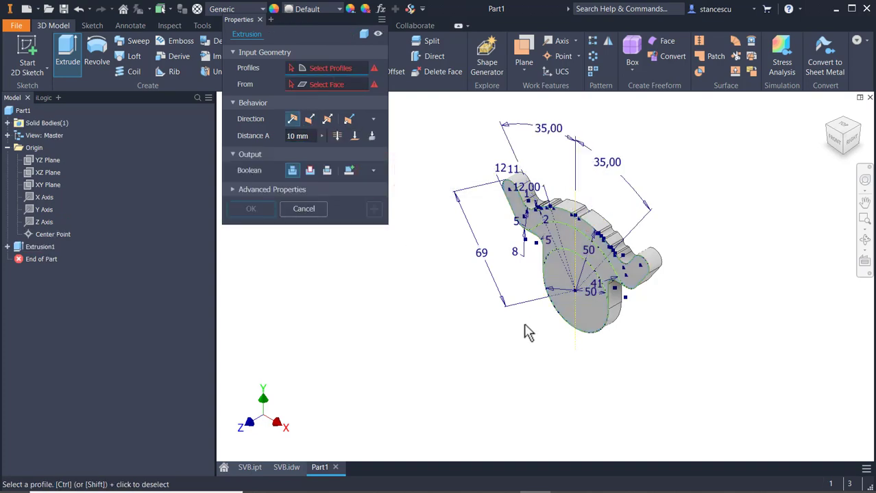
# Examine section A-A in the SVB.idw drawing for the web thickness and the recess depth on each side of the plate.
pyautogui.click(287, 467)
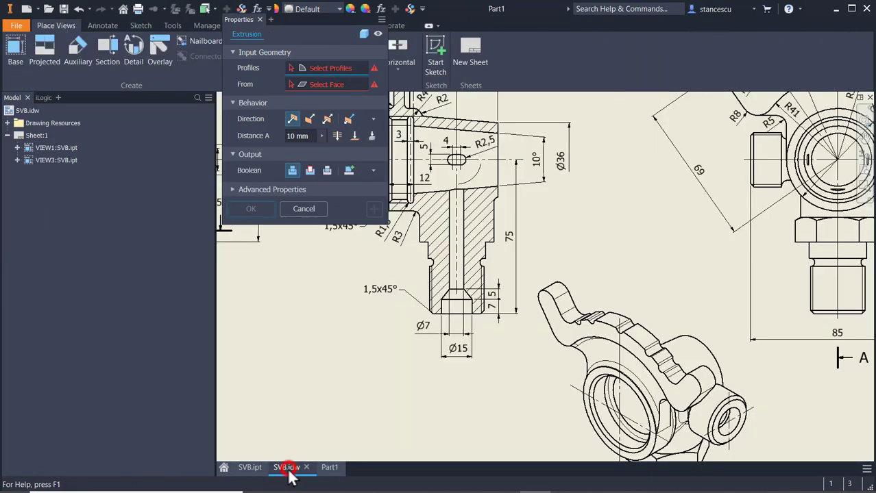
pyautogui.moveTo(677, 208)
pyautogui.mouseDown(button='middle')
pyautogui.moveTo(718, 260)
pyautogui.moveTo(719, 246)
pyautogui.mouseUp(button='middle')
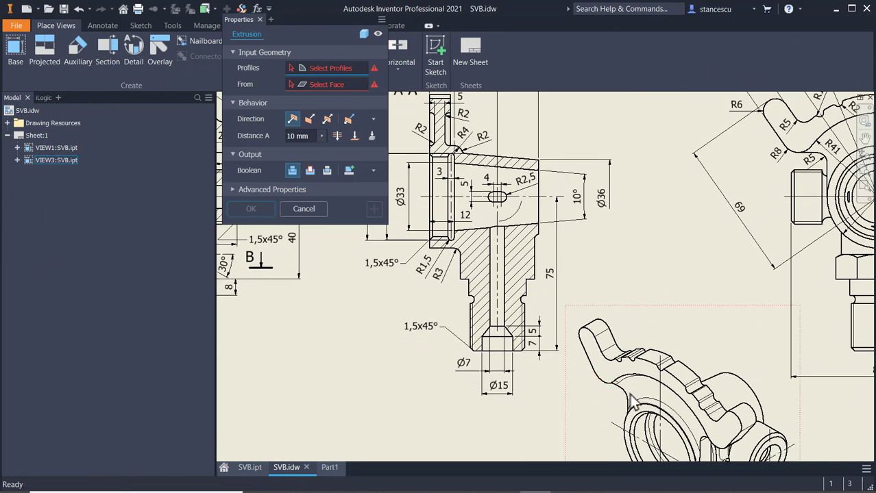
pyautogui.moveTo(651, 281)
pyautogui.mouseDown(button='middle')
pyautogui.moveTo(795, 314)
pyautogui.moveTo(797, 306)
pyautogui.mouseUp(button='middle')
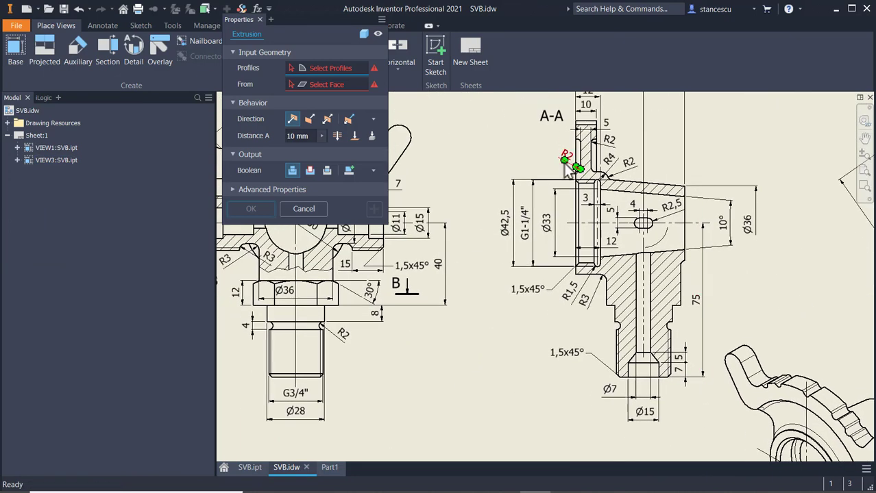
pyautogui.scroll(3, 563, 163)
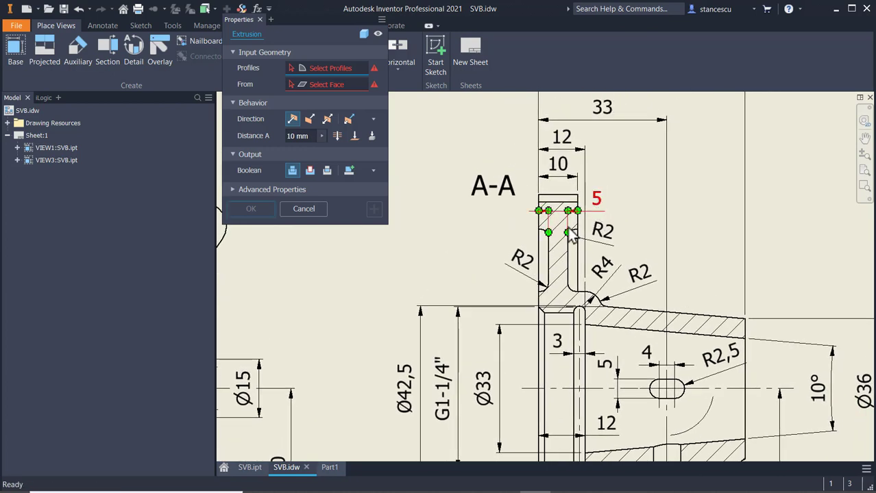
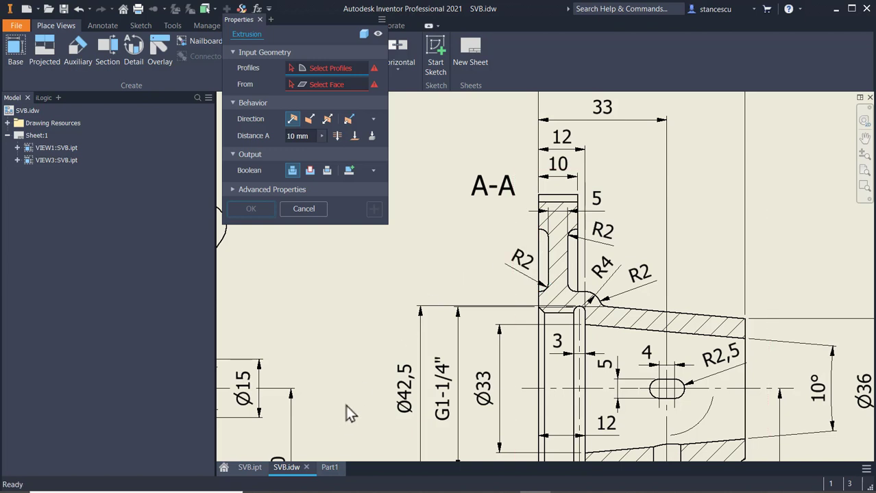
# Back in Part1, cut the middle region between the arc and the circle to a depth of (10-5)/2 into the plate.
pyautogui.click(332, 468)
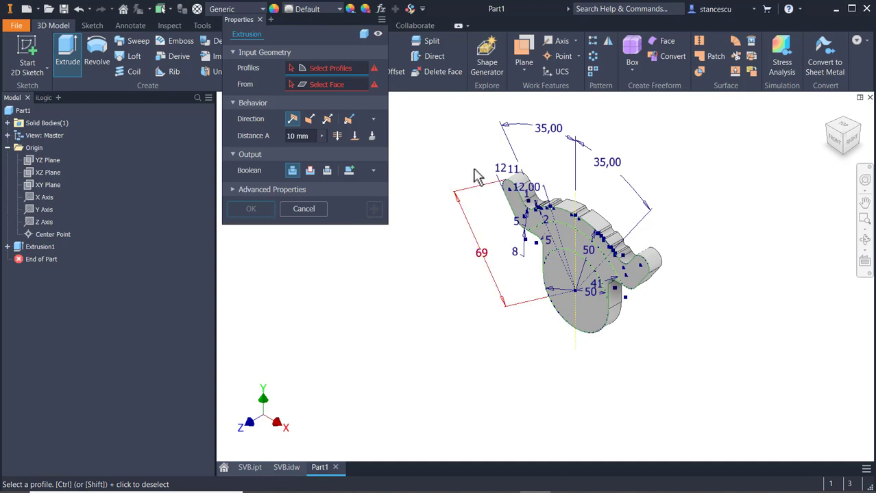
pyautogui.click(563, 241)
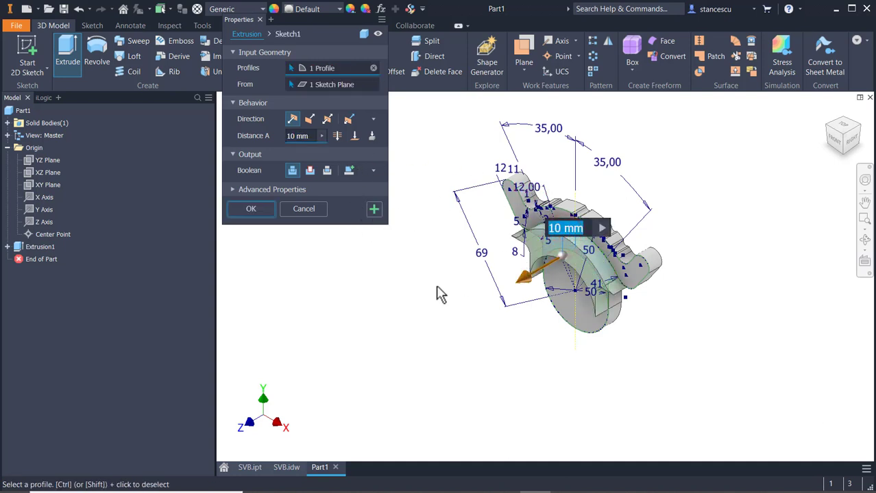
pyautogui.click(306, 172)
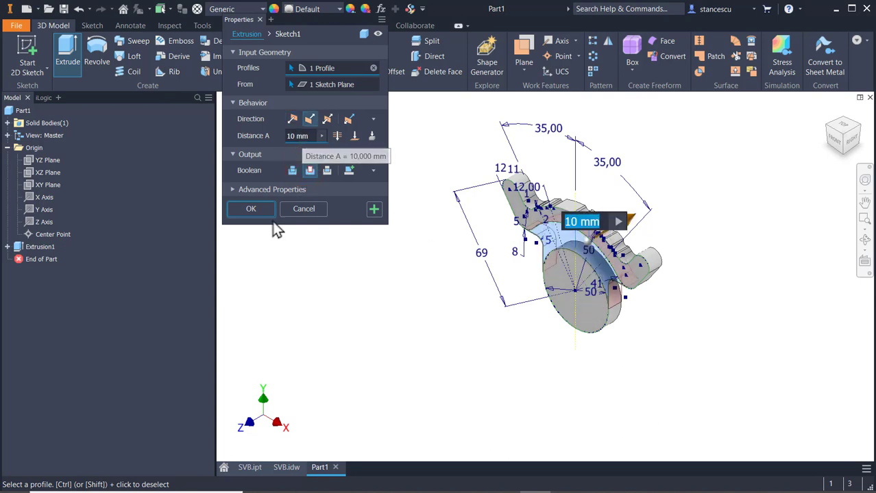
pyautogui.write('(')
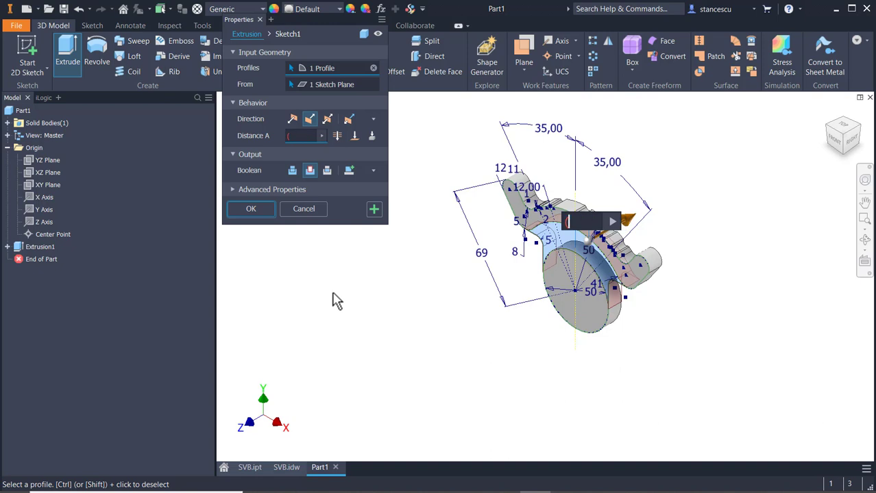
pyautogui.write('10-5')
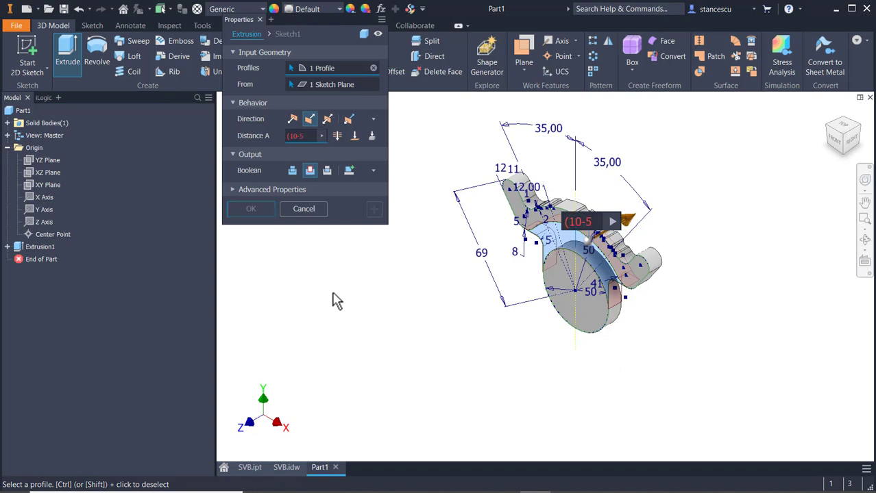
pyautogui.write(')/2')
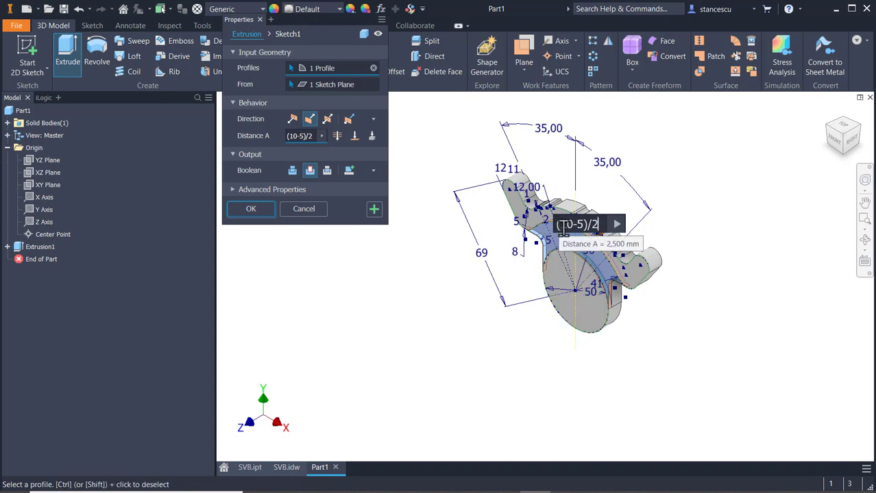
pyautogui.click(261, 210)
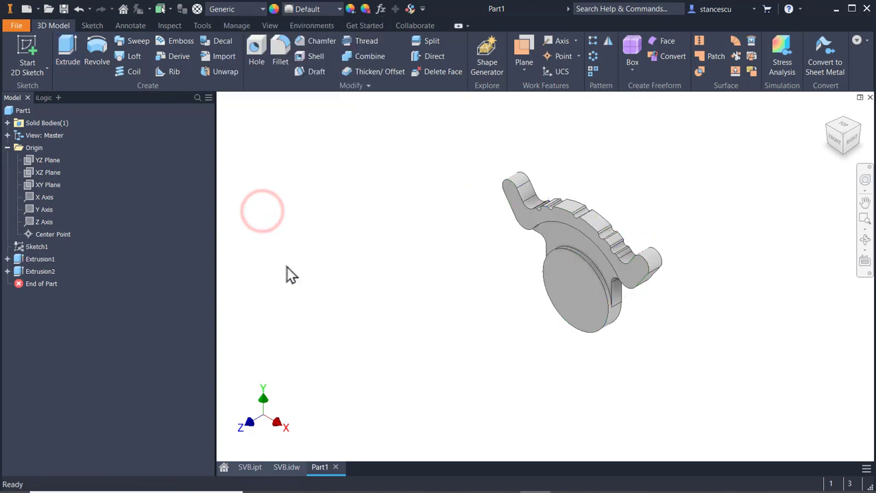
# Examine the front views and section A-A in SVB.idw for the outline and radii of the recess on the part's back side.
pyautogui.keyDown('shift'); pyautogui.moveTo(591, 342); pyautogui.dragTo(529, 251, button='middle'); pyautogui.keyUp('shift')
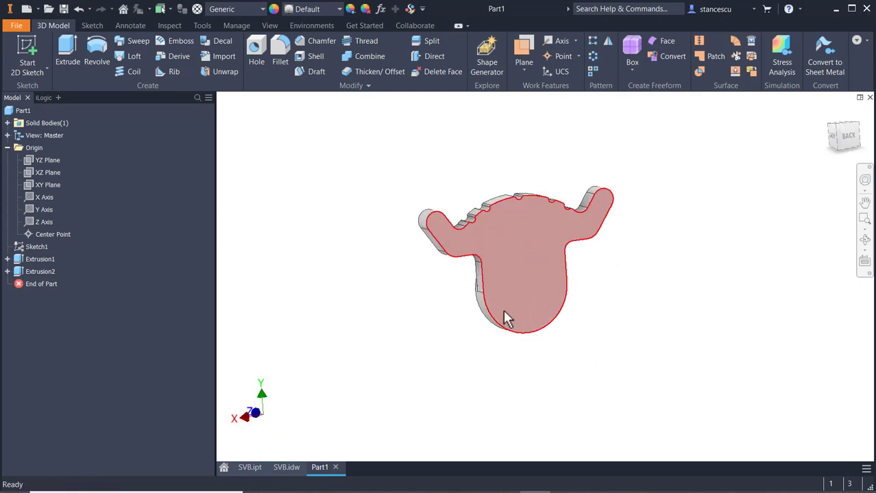
pyautogui.click(286, 467)
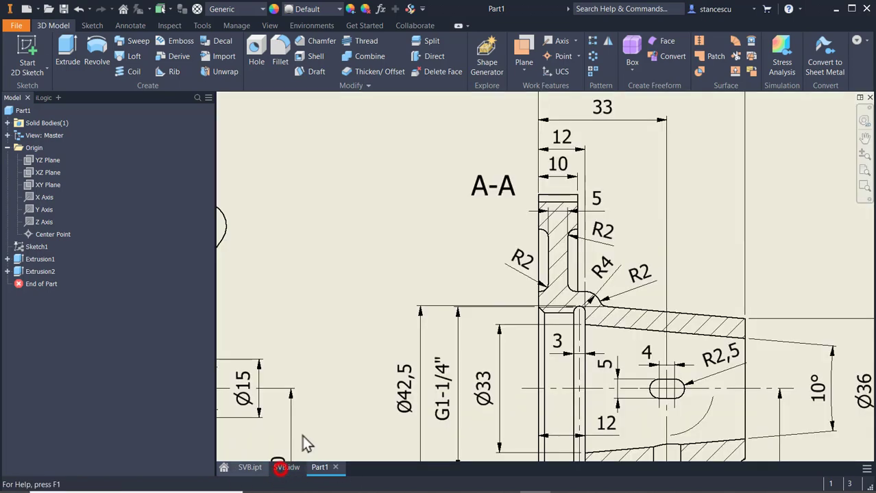
pyautogui.moveTo(348, 278); pyautogui.dragTo(752, 303, button='middle')
pyautogui.scroll(-2, 539, 334)
pyautogui.moveTo(538, 335)
pyautogui.mouseDown(button='middle')
pyautogui.moveTo(424, 257)
pyautogui.moveTo(301, 258)
pyautogui.mouseUp(button='middle')
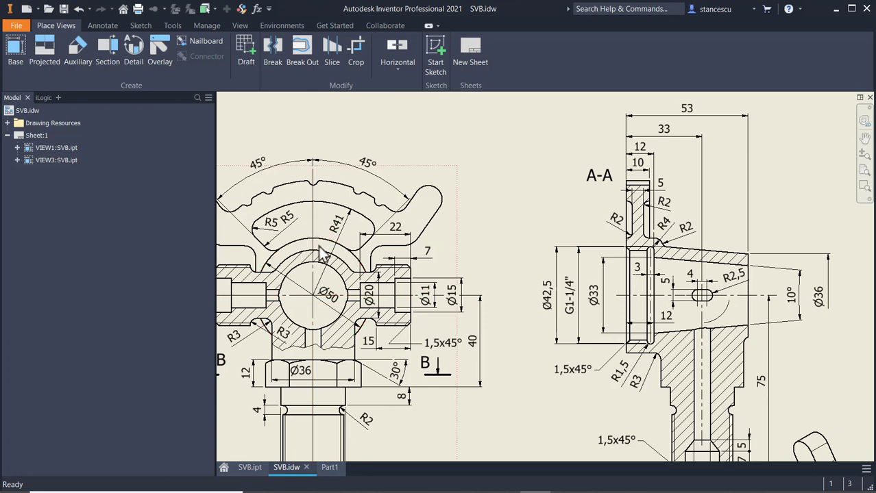
pyautogui.moveTo(329, 249); pyautogui.dragTo(411, 241, button='middle')
pyautogui.scroll(3, 411, 240)
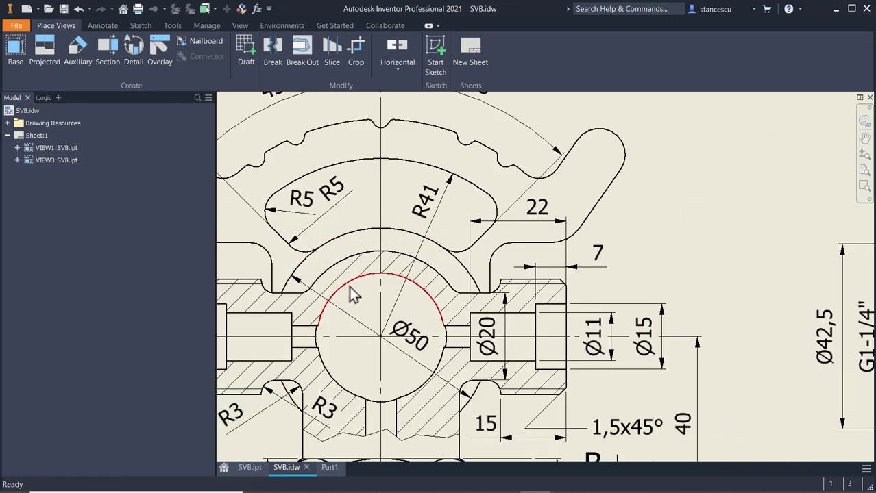
pyautogui.scroll(-3, 355, 296)
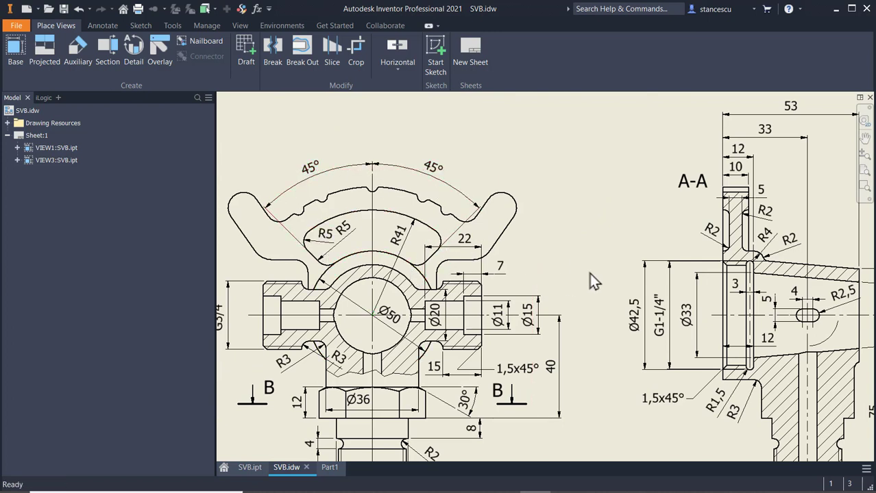
pyautogui.moveTo(590, 273); pyautogui.dragTo(175, 233, button='middle')
pyautogui.moveTo(708, 286); pyautogui.dragTo(546, 274, button='middle')
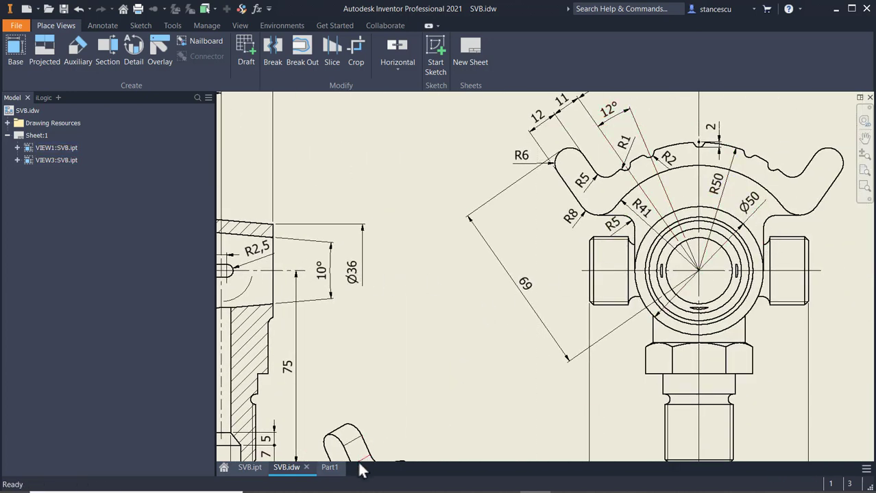
# In Part1, start a sketch on the plate's back face and project the R41 arc and the circle's upper arc into it.
pyautogui.click(330, 467)
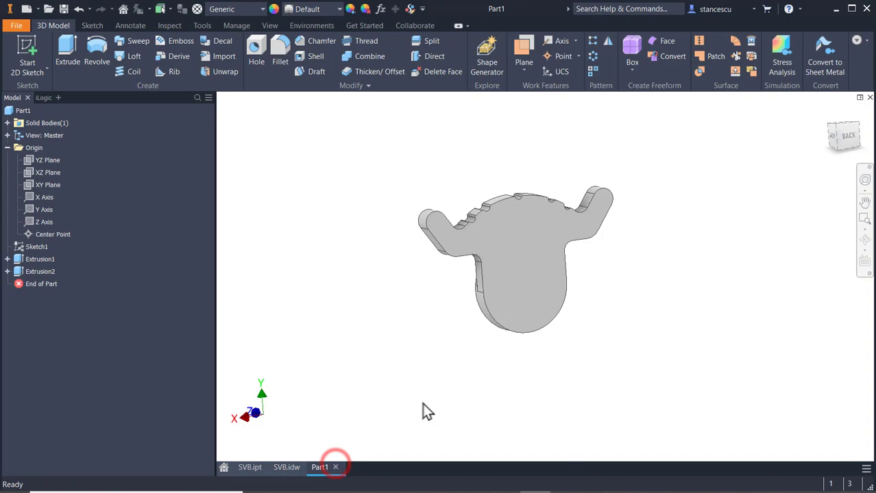
pyautogui.click(524, 259)
pyautogui.click(586, 257)
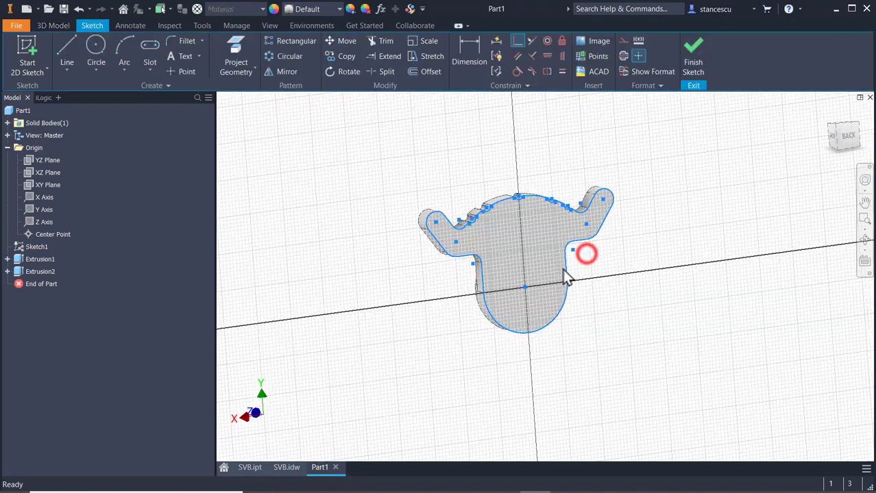
pyautogui.click(232, 49)
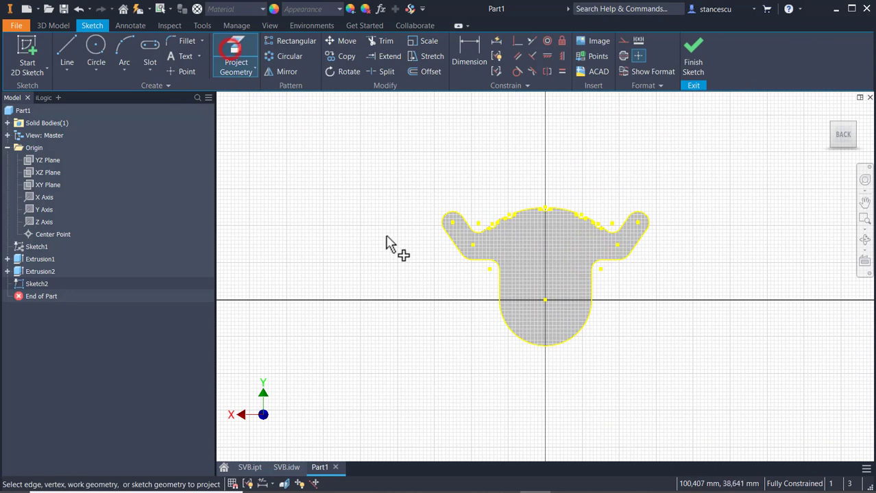
pyautogui.click(524, 226)
pyautogui.click(526, 266)
pyautogui.click(524, 256)
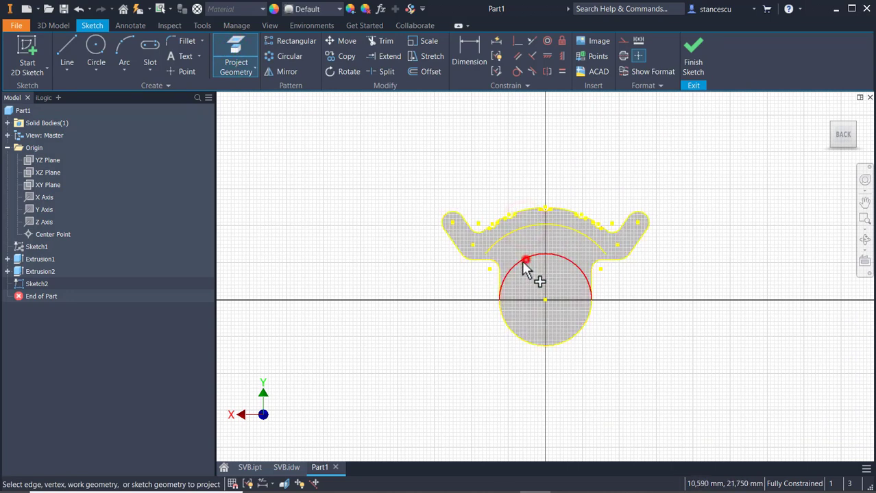
# Sketch two lines meeting at the projected centre point, one starting on the R41 arc and the other running about 45 mm past it.
pyautogui.click(67, 41)
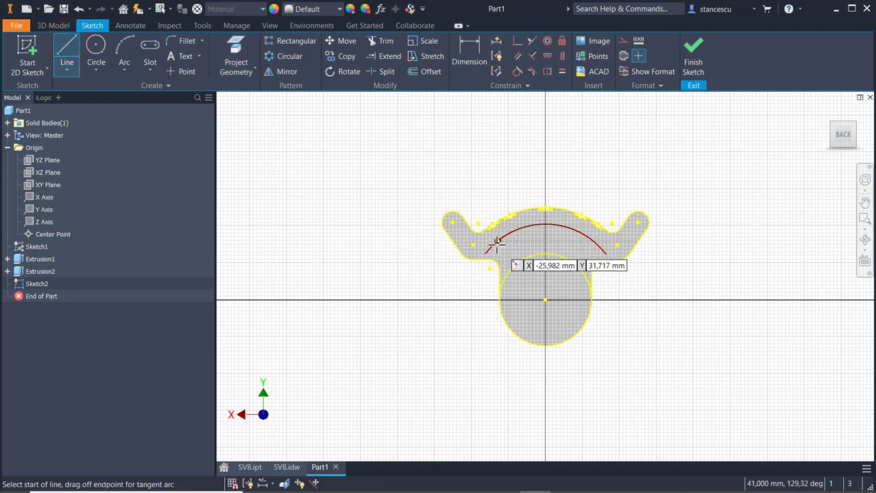
pyautogui.click(496, 242)
pyautogui.click(545, 300)
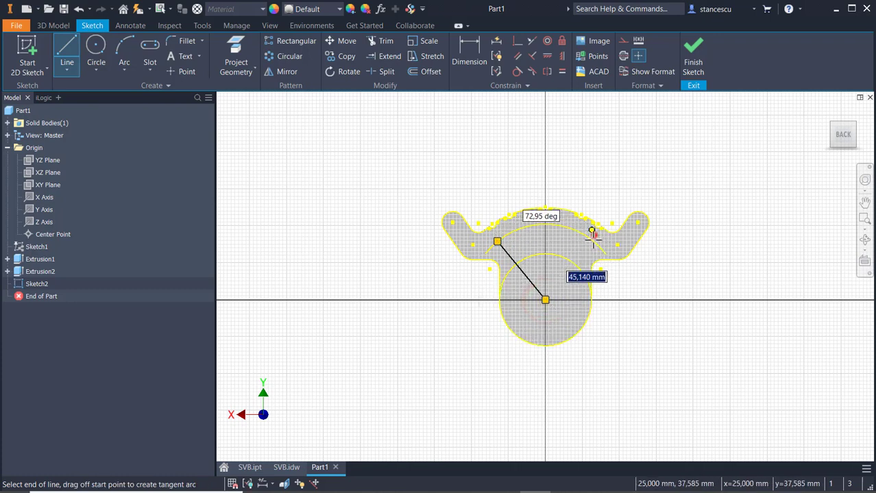
pyautogui.click(591, 231)
pyautogui.press('Escape')
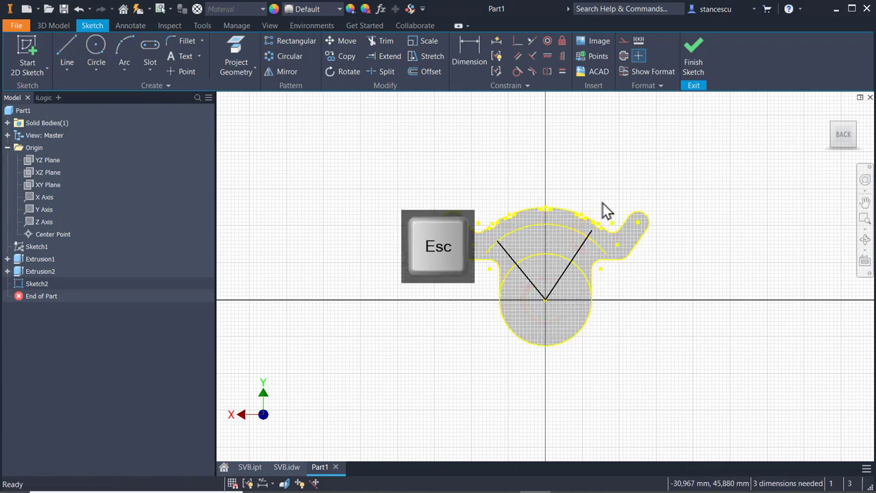
# Trim the end of the longer radial line that sticks out beyond the R41 arc.
pyautogui.scroll(5, 654, 283)
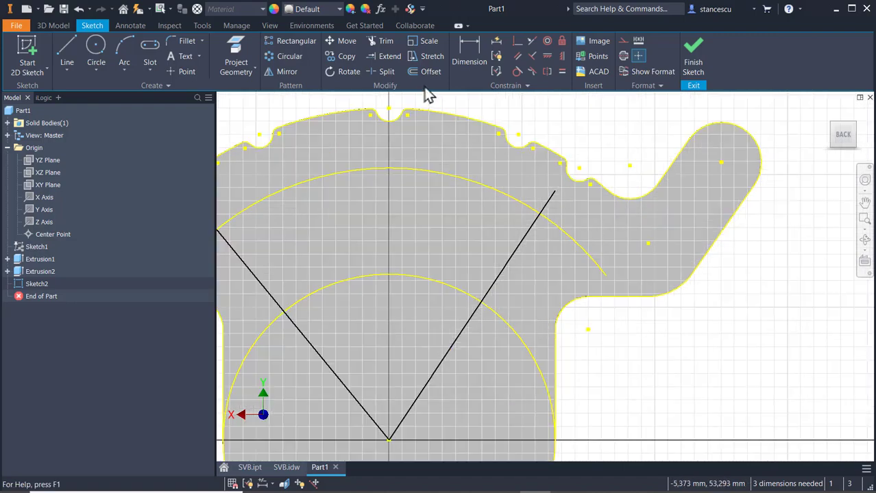
pyautogui.click(375, 42)
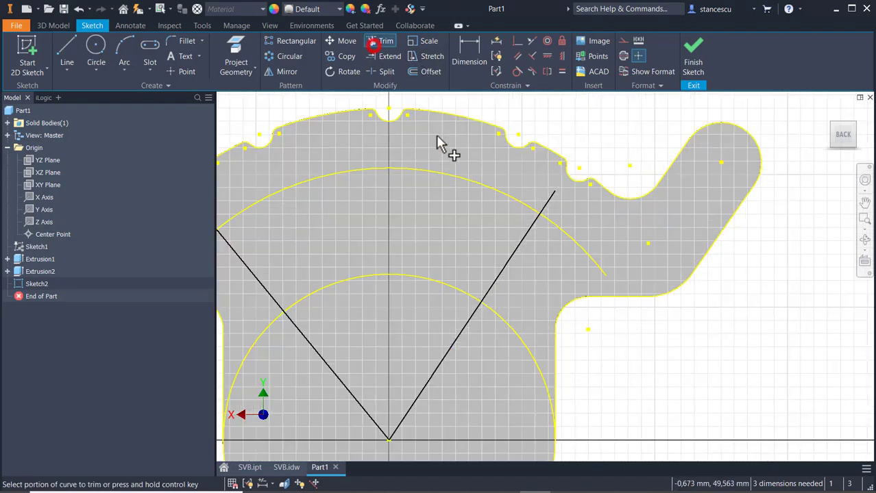
pyautogui.click(548, 205)
pyautogui.press('Escape')
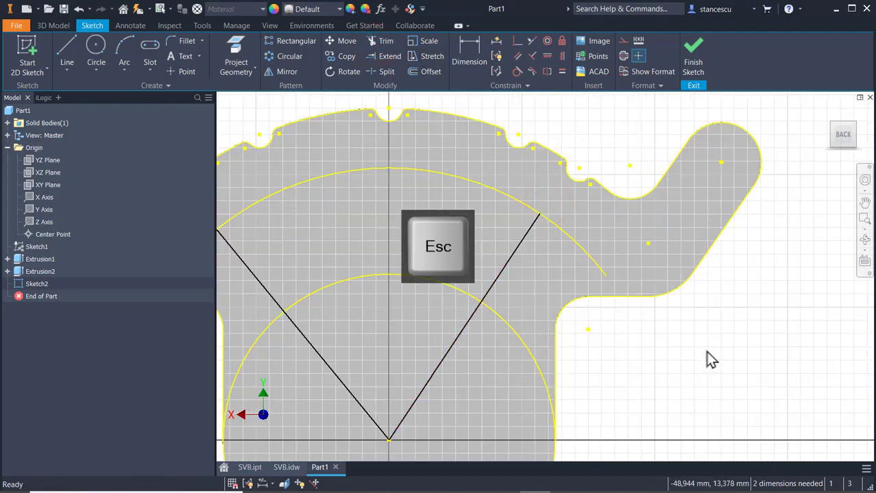
# Try converting the projected outline, arcs and one radial line to construction geometry, and switch them back to normal.
pyautogui.scroll(-5, 533, 246)
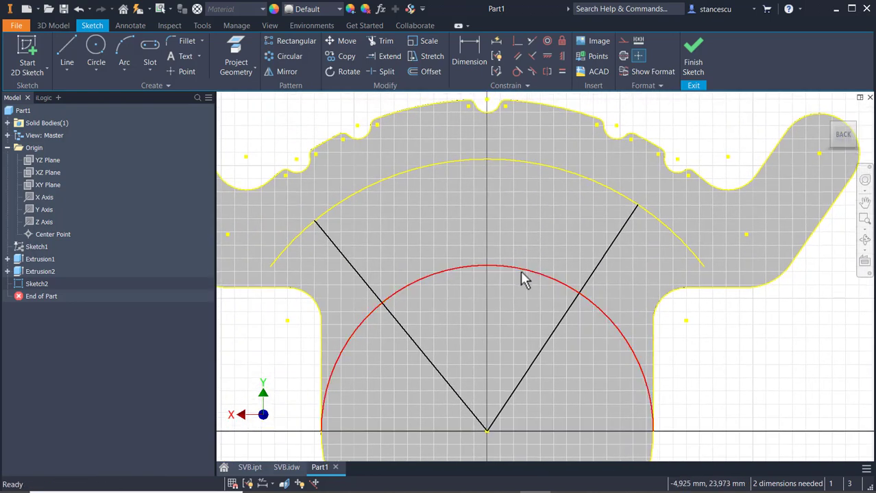
pyautogui.scroll(-3, 520, 271)
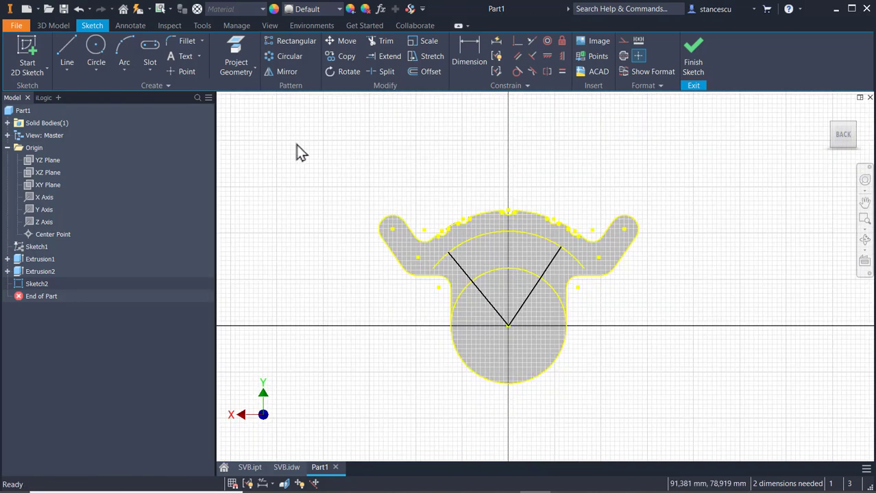
pyautogui.moveTo(296, 145); pyautogui.dragTo(717, 432)
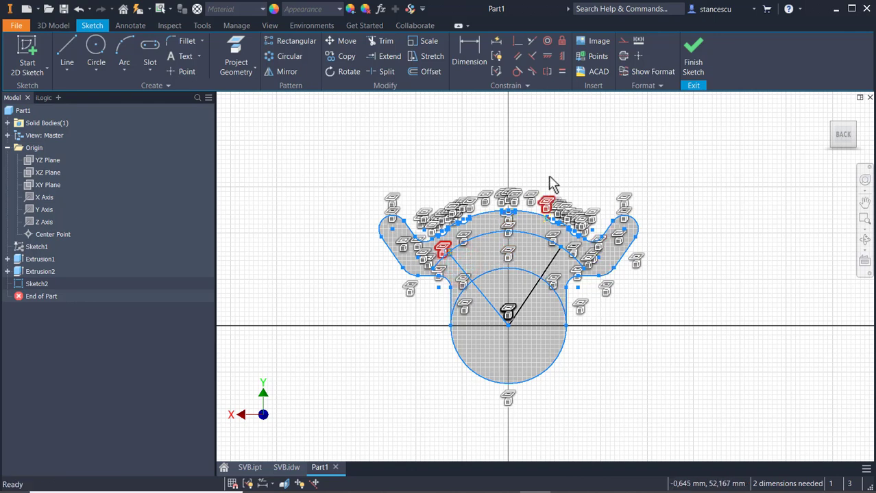
pyautogui.click(461, 266)
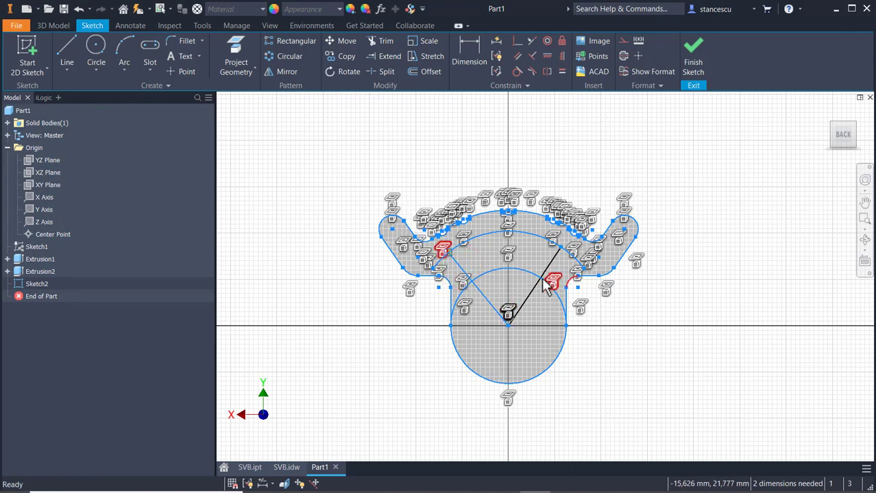
pyautogui.click(623, 41)
pyautogui.scroll(-3, 493, 320)
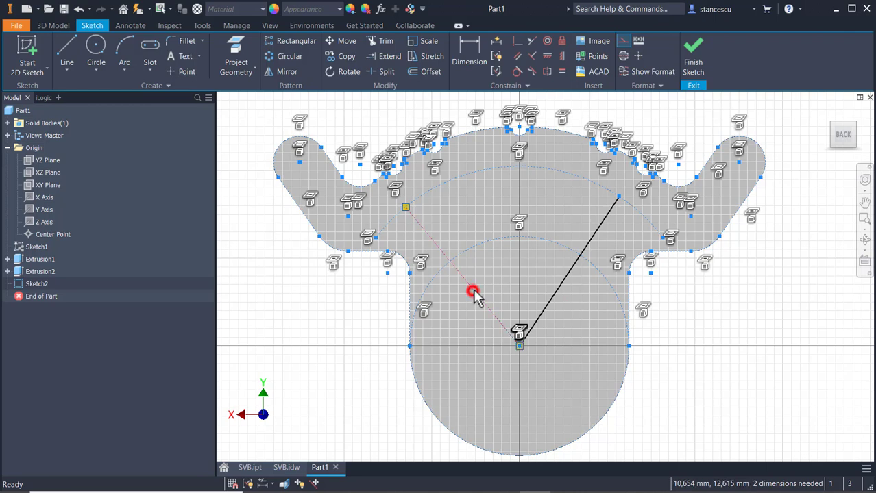
pyautogui.click(622, 42)
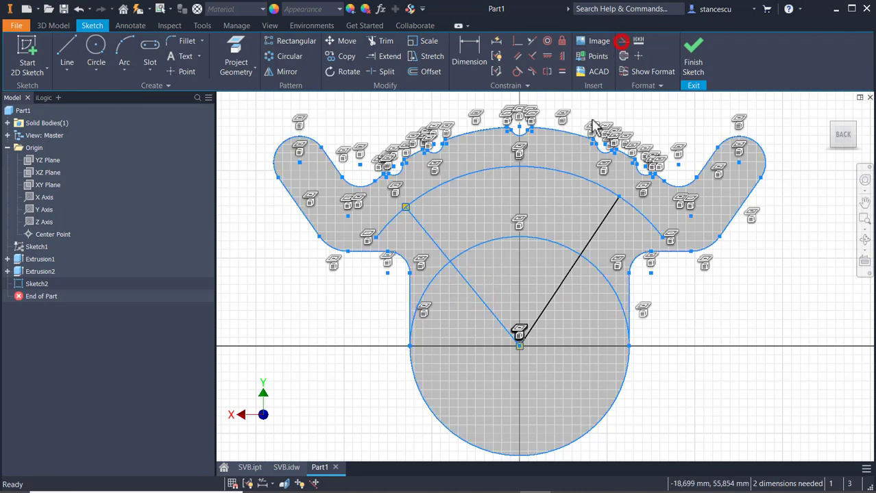
pyautogui.click(709, 117)
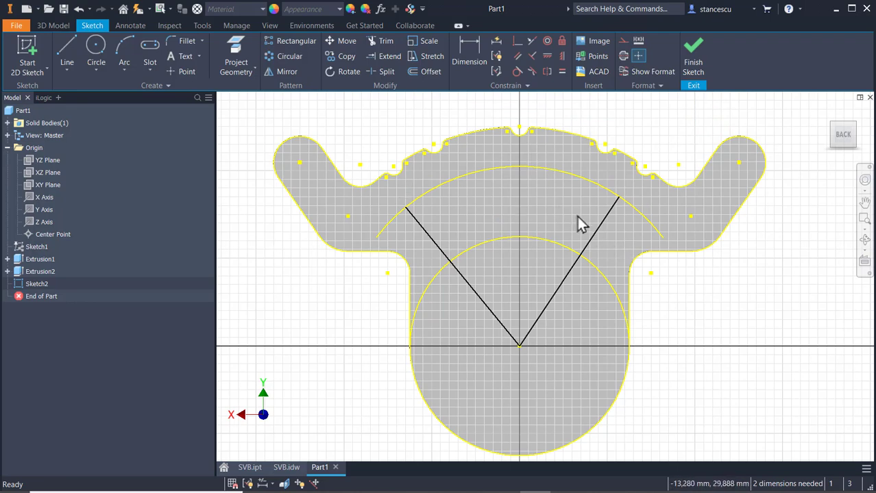
# Convert all of the sketch geometry to construction, and switch the two radial lines back to normal lines.
pyautogui.scroll(-3, 579, 215)
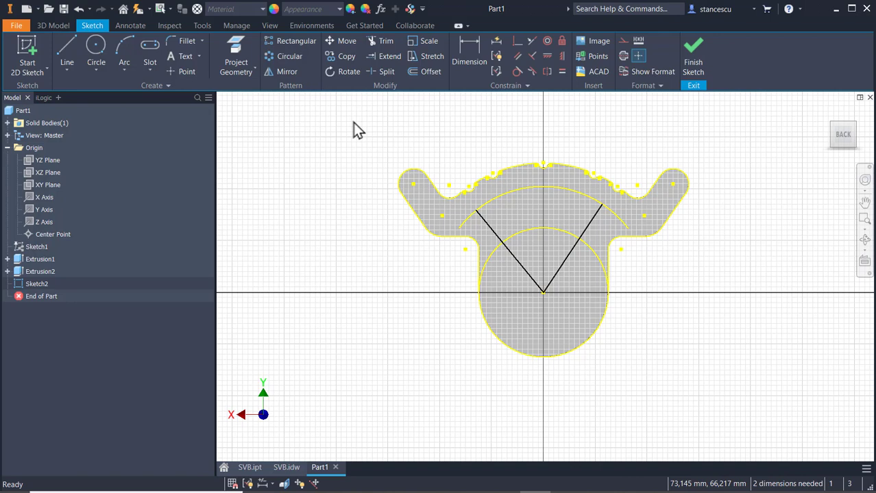
pyautogui.moveTo(354, 124)
pyautogui.mouseDown()
pyautogui.moveTo(420, 215)
pyautogui.moveTo(740, 392)
pyautogui.mouseUp()
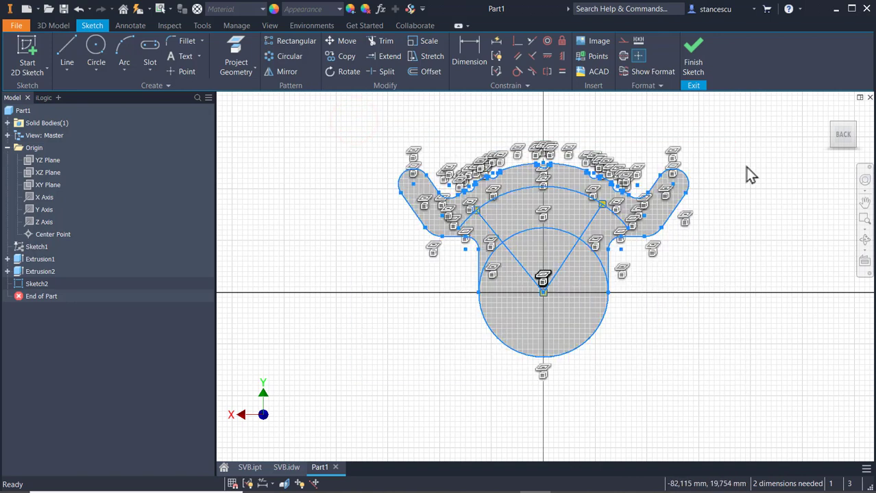
pyautogui.click(623, 41)
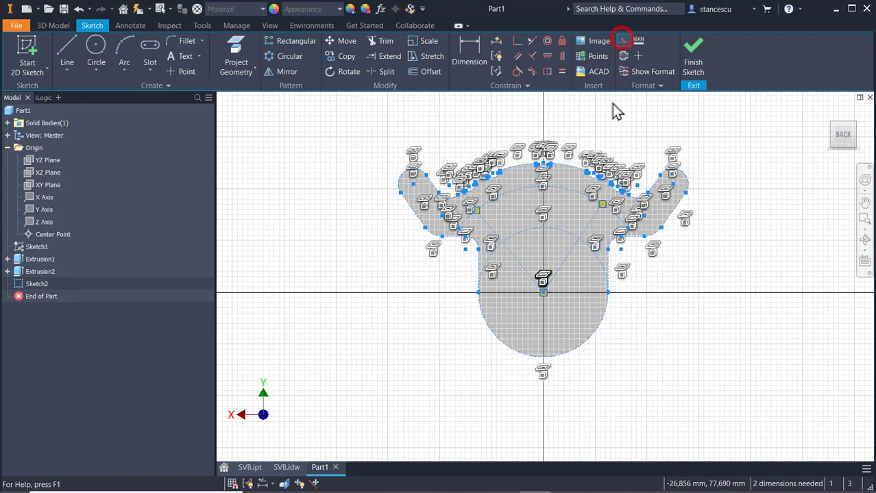
pyautogui.click(588, 230)
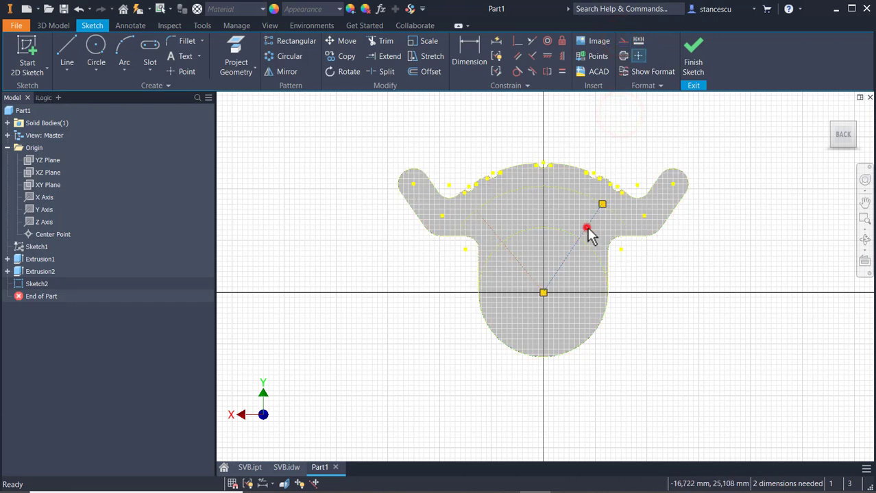
pyautogui.keyDown('ctrl'); pyautogui.click(489, 228); pyautogui.keyUp('ctrl')
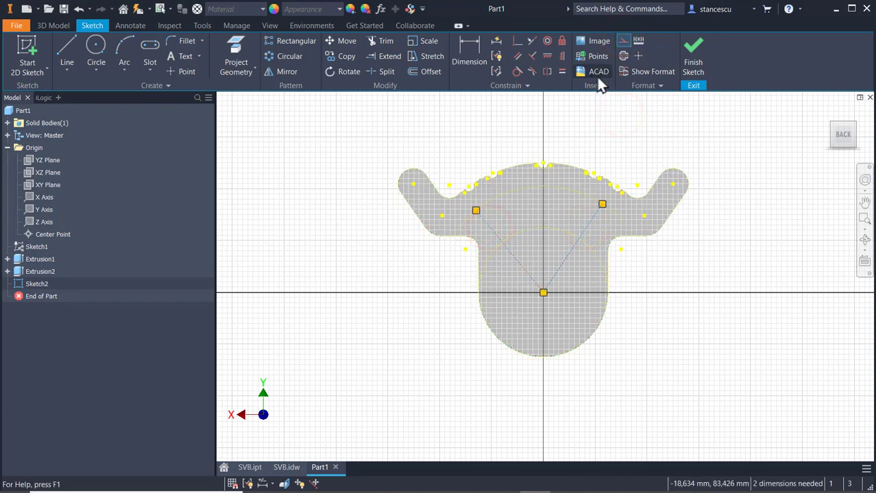
pyautogui.click(623, 43)
pyautogui.click(650, 124)
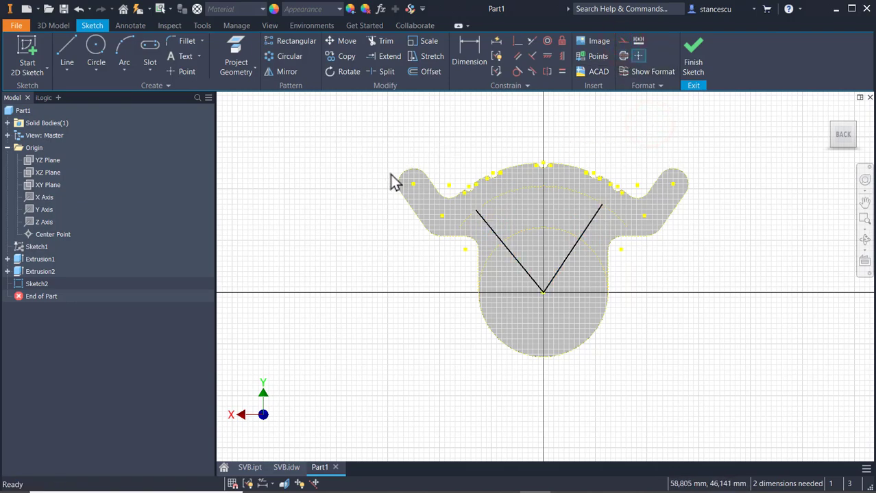
# Split both radial lines where they cross the projected circle's upper arc.
pyautogui.scroll(3, 439, 242)
pyautogui.moveTo(461, 248); pyautogui.dragTo(272, 242, button='middle')
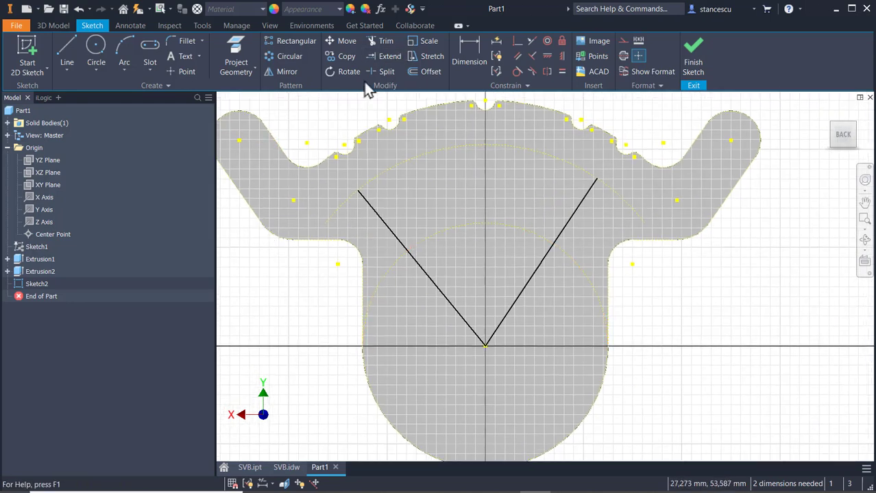
pyautogui.click(386, 72)
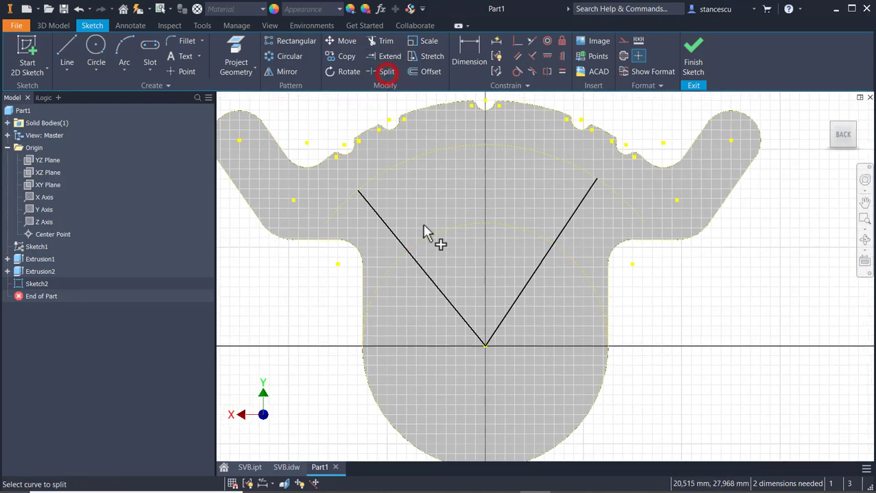
pyautogui.click(422, 263)
pyautogui.click(533, 274)
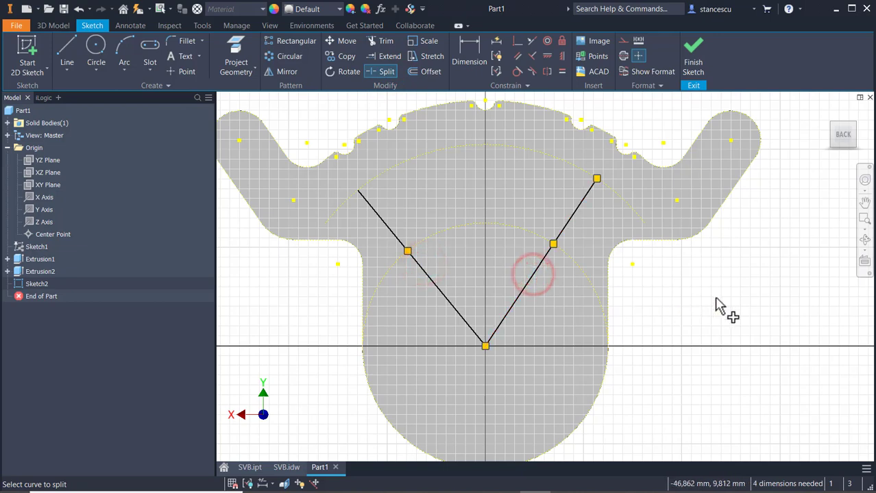
# Project the origin Y axis into the sketch and convert it to a construction line.
pyautogui.click(469, 55)
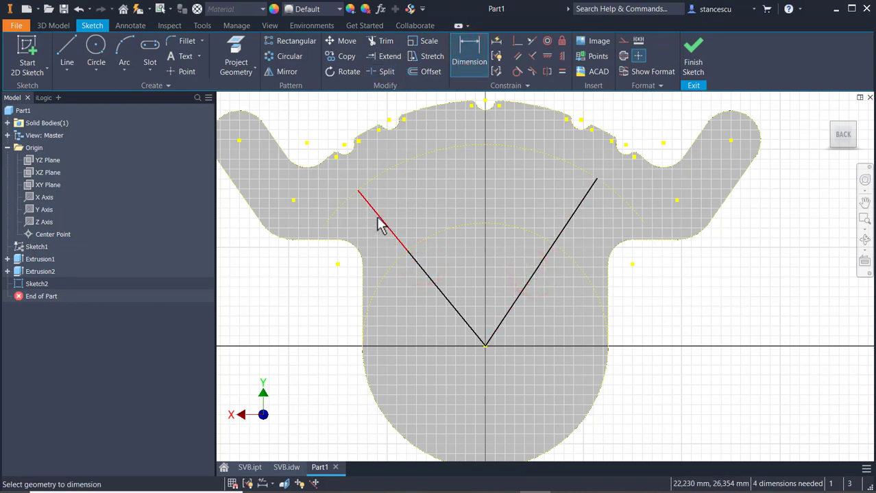
pyautogui.click(243, 50)
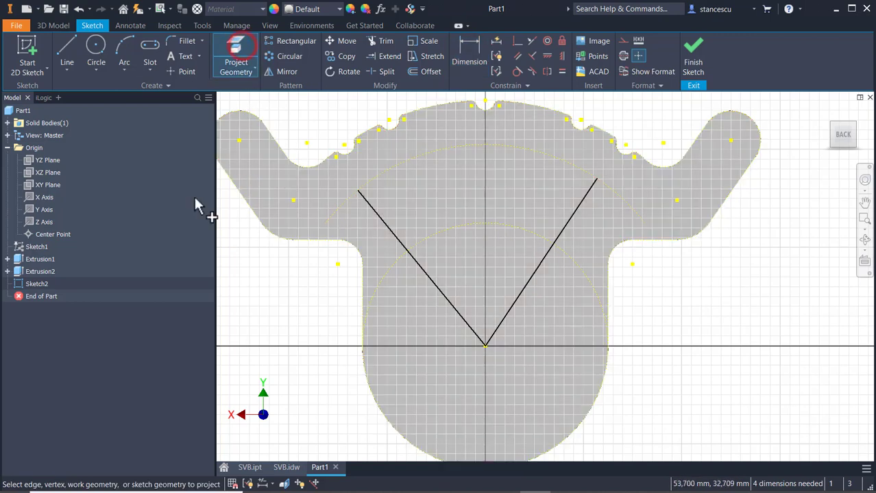
pyautogui.click(45, 213)
pyautogui.press('Escape')
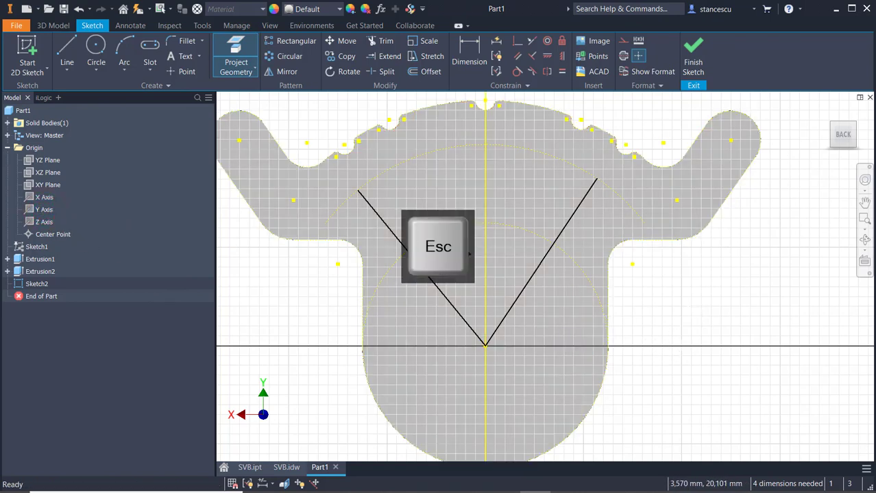
pyautogui.click(484, 273)
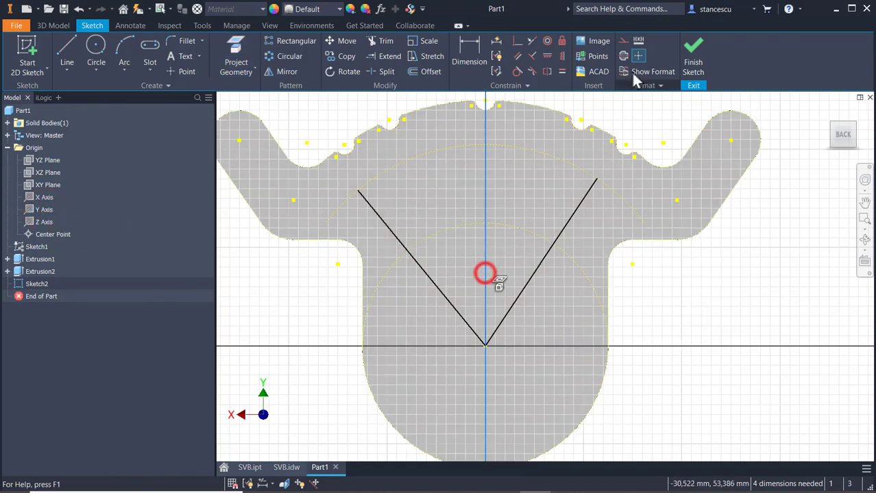
pyautogui.click(622, 41)
pyautogui.moveTo(537, 198); pyautogui.dragTo(603, 310, button='middle')
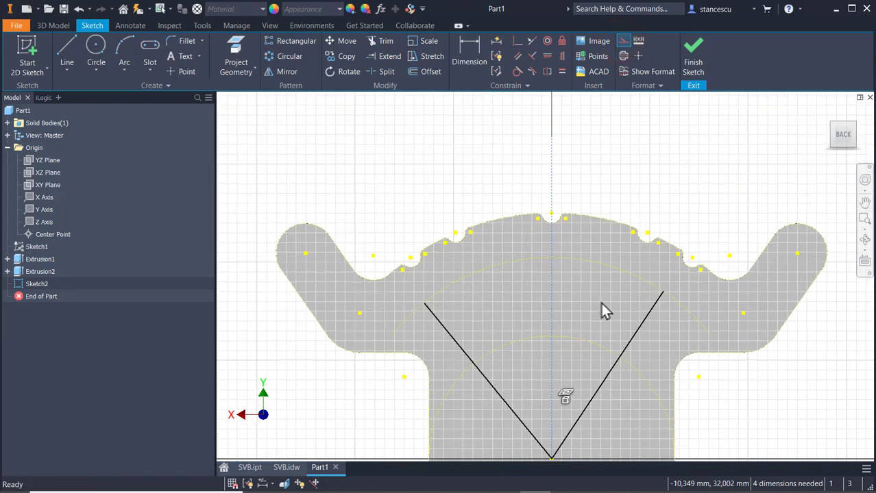
# Dimension the angle between the outer segment of the +X-side radial line and the projected Y axis as 45 degrees.
pyautogui.click(459, 59)
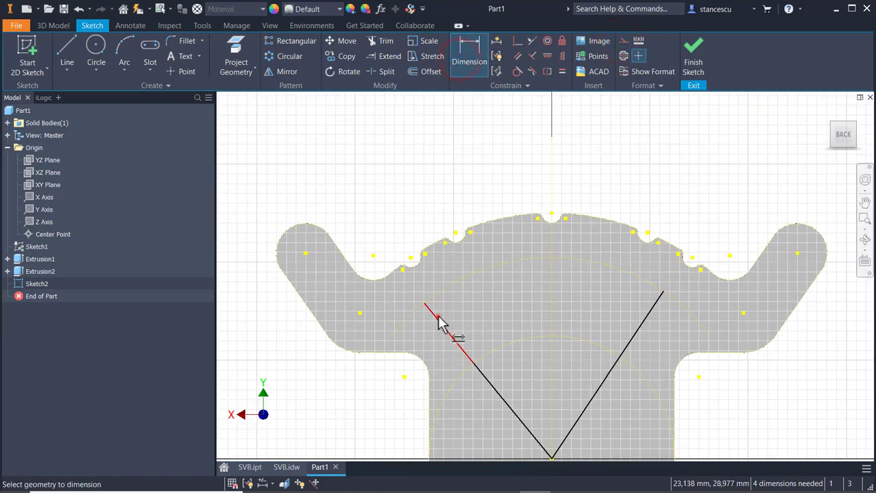
pyautogui.click(436, 315)
pyautogui.click(549, 182)
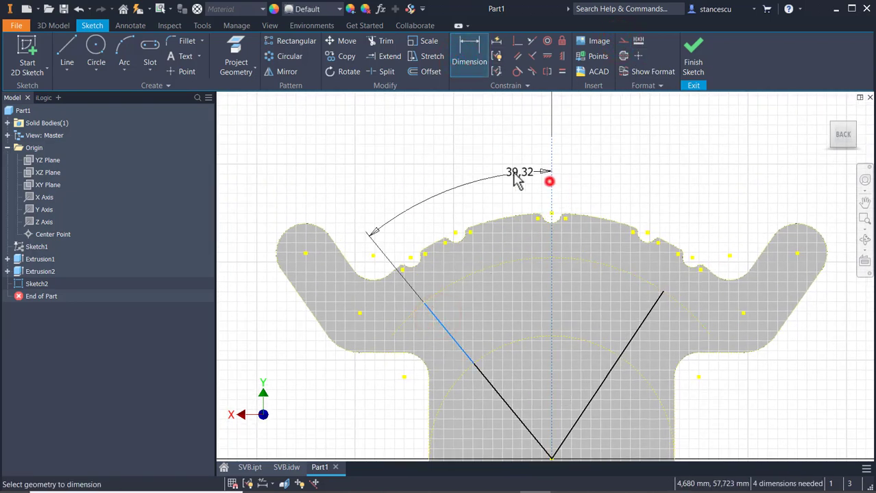
pyautogui.click(461, 178)
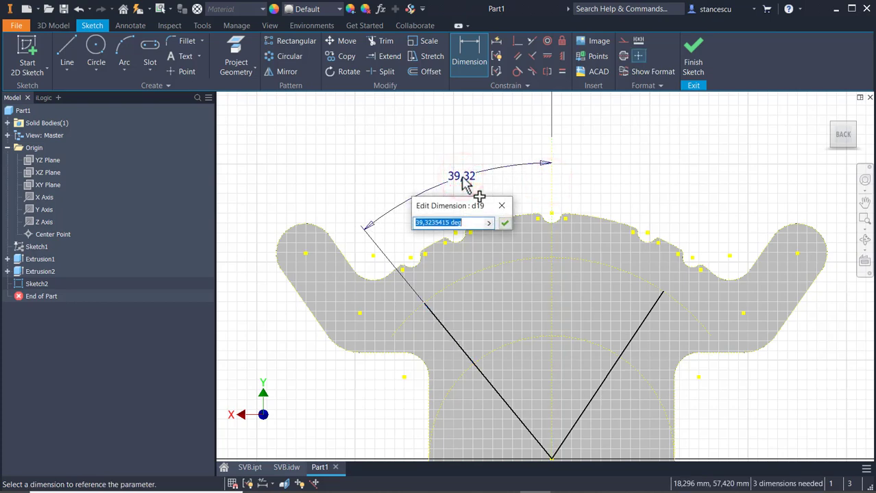
pyautogui.write('45')
pyautogui.press('Return')
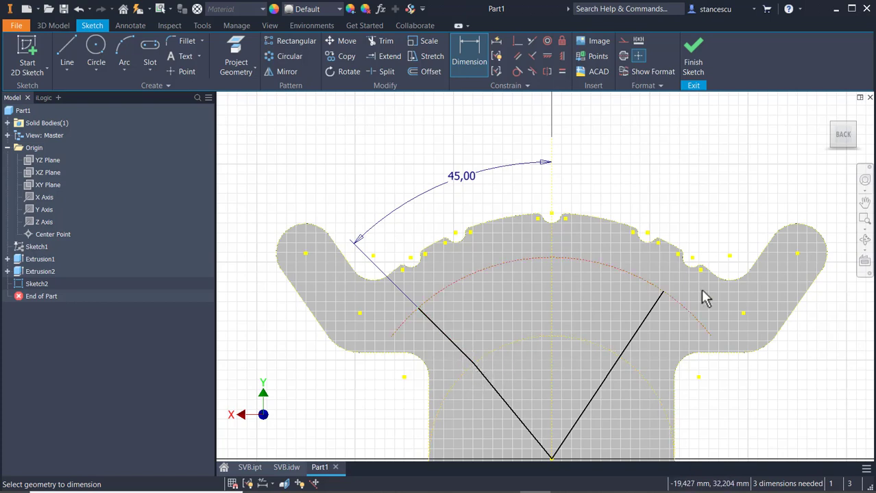
# Dimension the outer segment of the opposite radial line at 45 degrees from the projected Y axis.
pyautogui.click(637, 330)
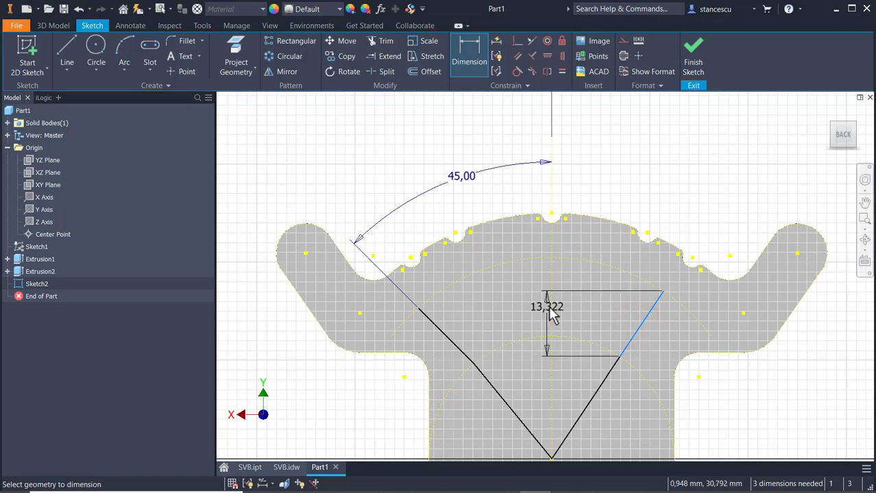
pyautogui.click(552, 293)
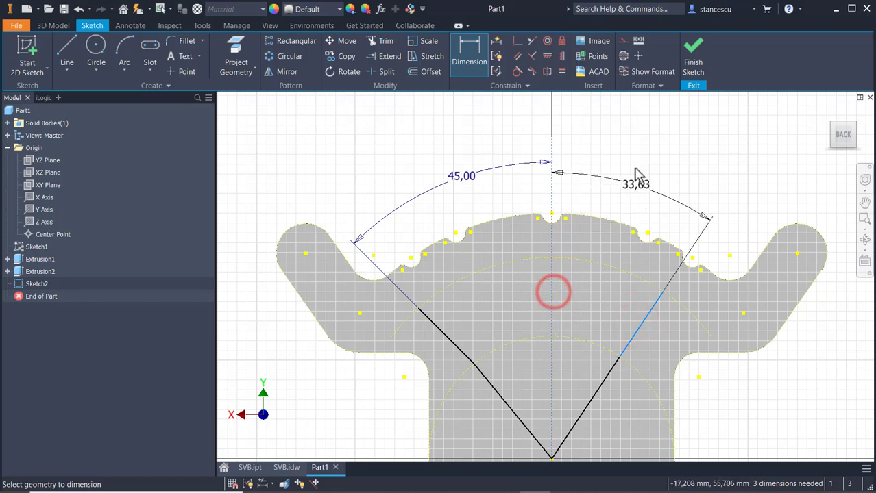
pyautogui.click(634, 172)
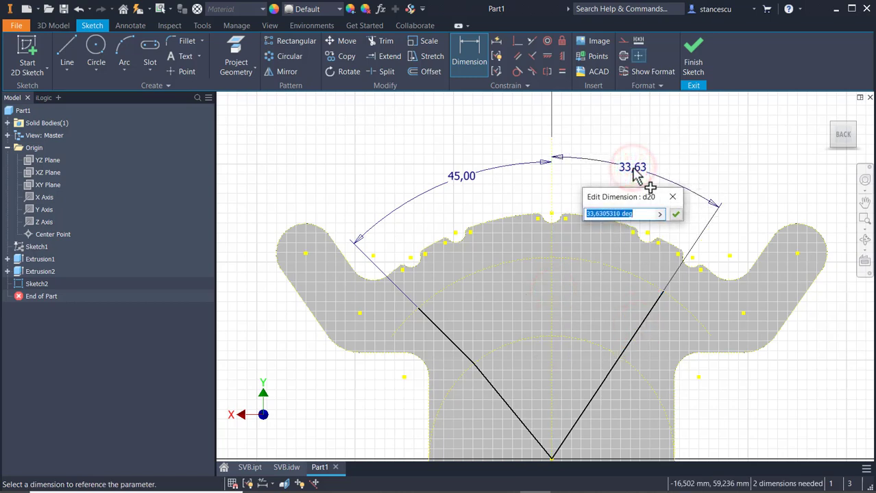
pyautogui.write('45')
pyautogui.press('Return')
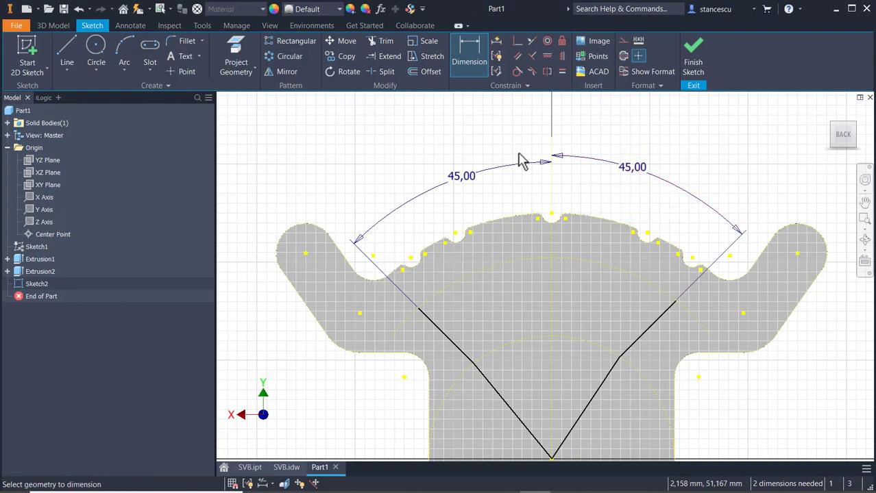
# Make the outer and inner segments of each radial line collinear.
pyautogui.click(532, 41)
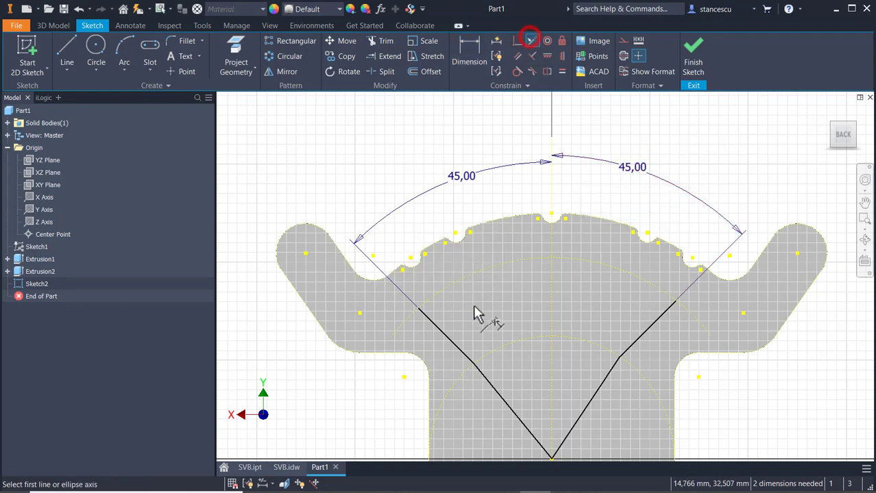
pyautogui.click(448, 344)
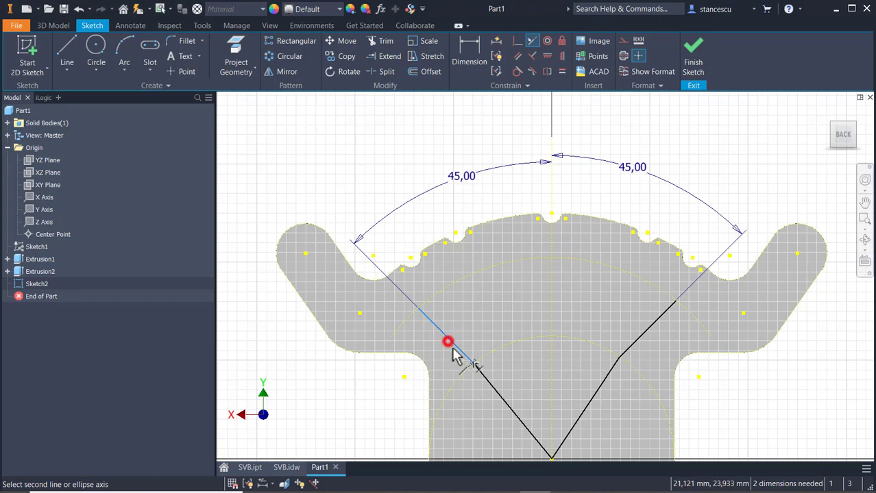
pyautogui.click(491, 395)
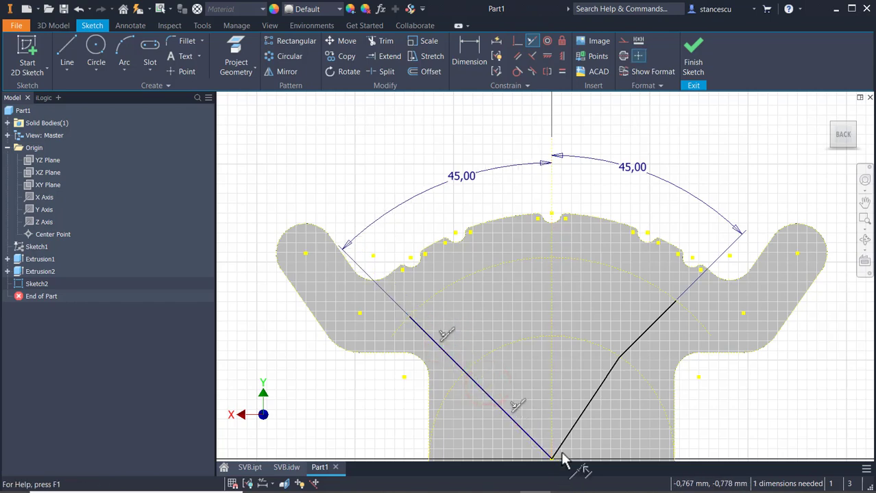
pyautogui.moveTo(640, 353); pyautogui.dragTo(608, 303, button='middle')
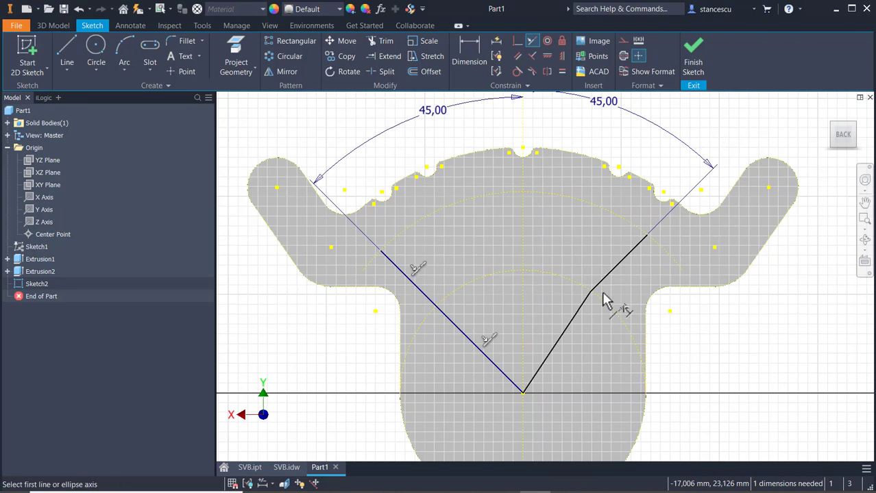
pyautogui.click(572, 327)
pyautogui.click(629, 264)
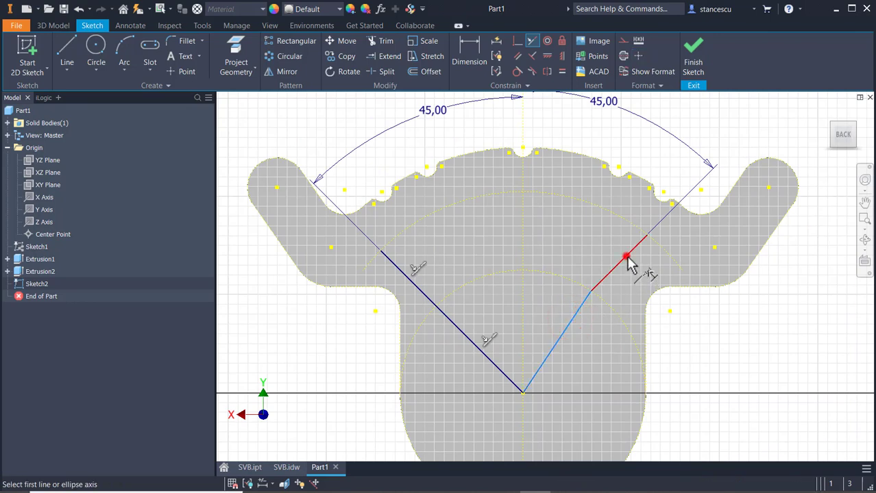
pyautogui.press('Escape')
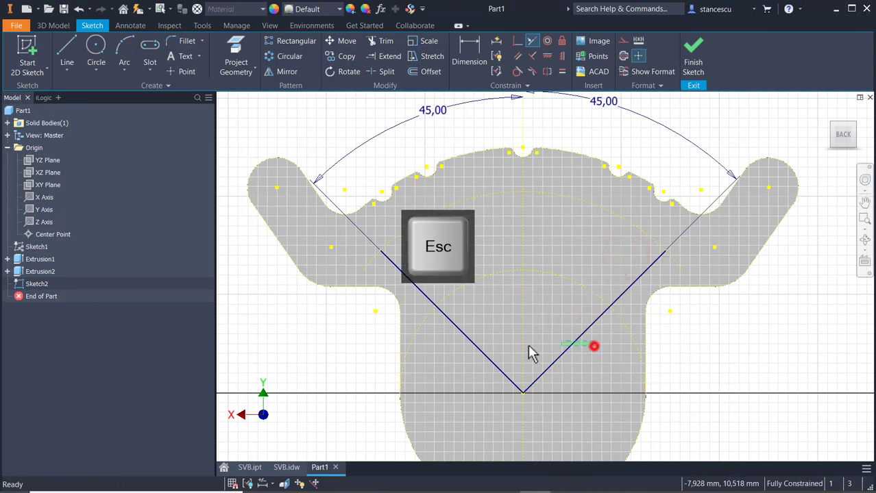
# Convert the two inner radial segments, between the centre point and the circle, to construction lines.
pyautogui.moveTo(528, 348); pyautogui.dragTo(456, 361)
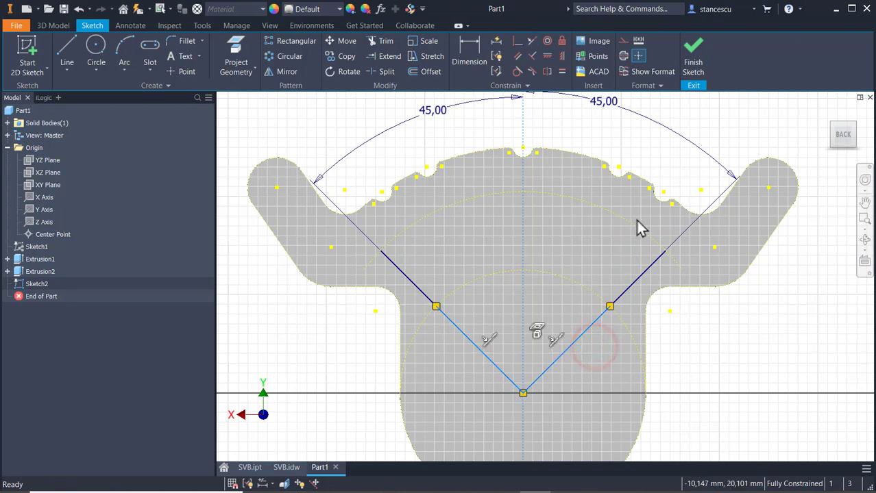
pyautogui.click(621, 41)
pyautogui.click(801, 357)
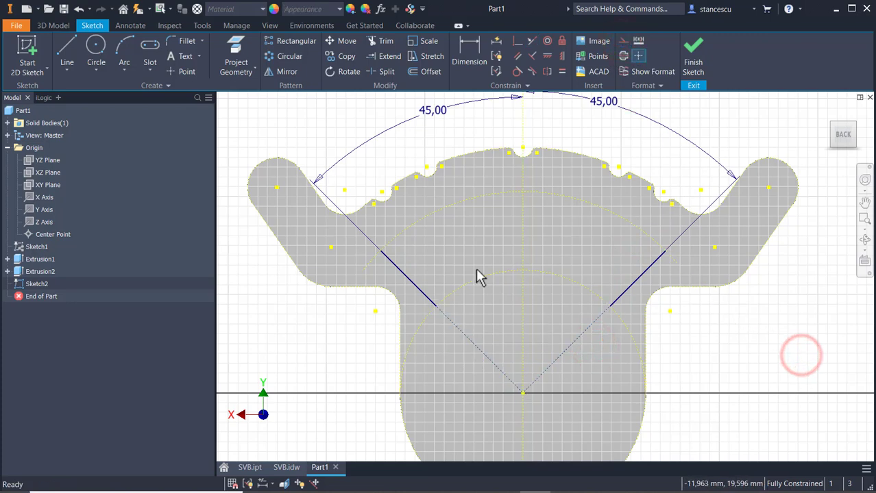
# Draw the sector's outer three-point arc between the outer ends of the solid radial segments, following the larger projected arc.
pyautogui.click(124, 55)
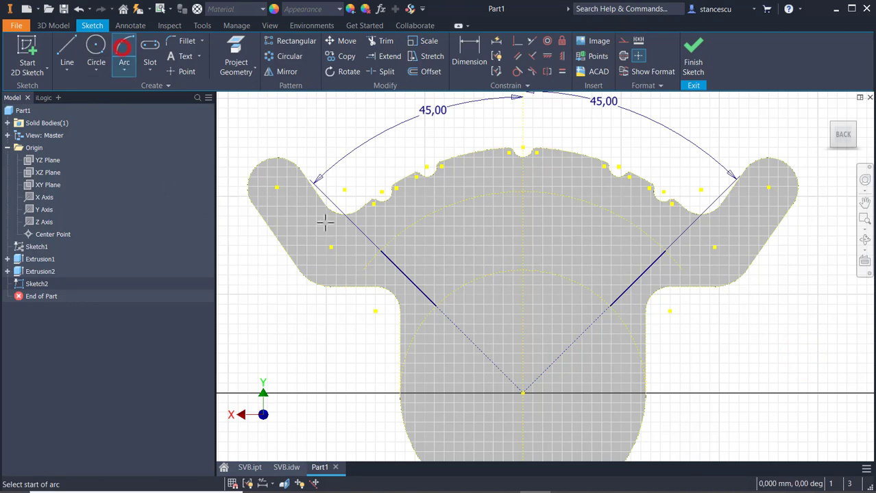
pyautogui.click(380, 250)
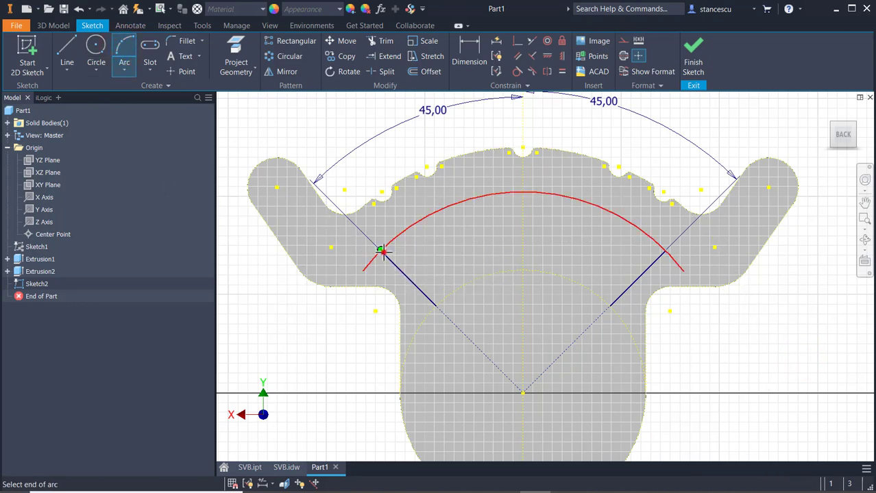
pyautogui.click(664, 250)
pyautogui.click(631, 235)
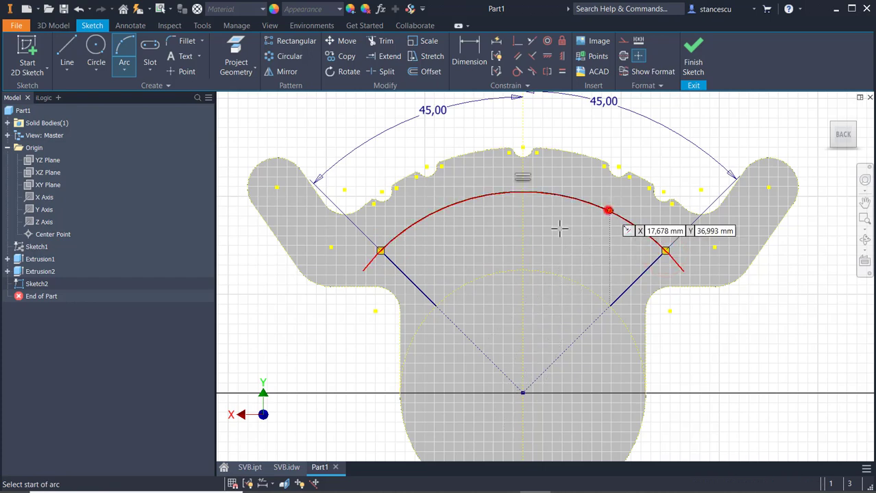
pyautogui.click(436, 304)
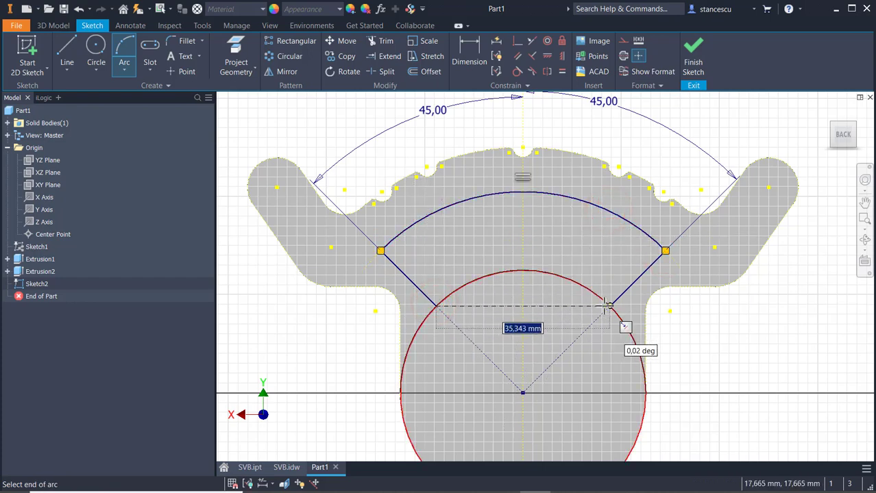
pyautogui.click(606, 306)
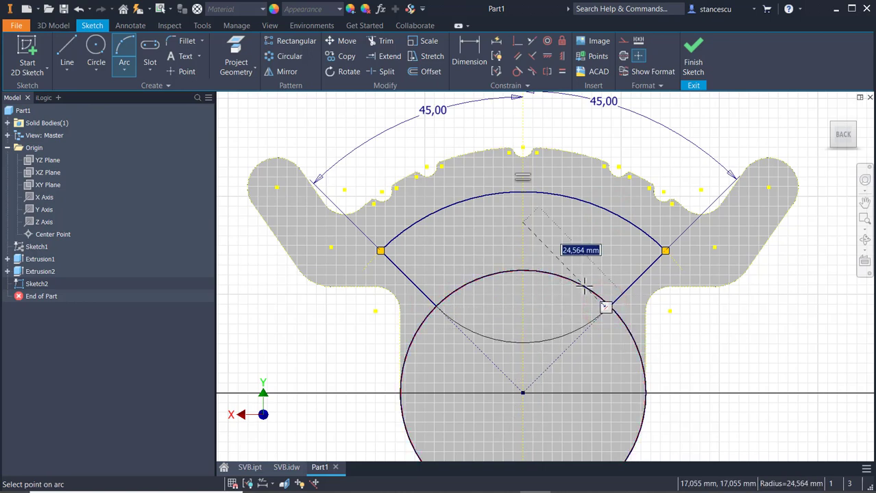
pyautogui.click(585, 286)
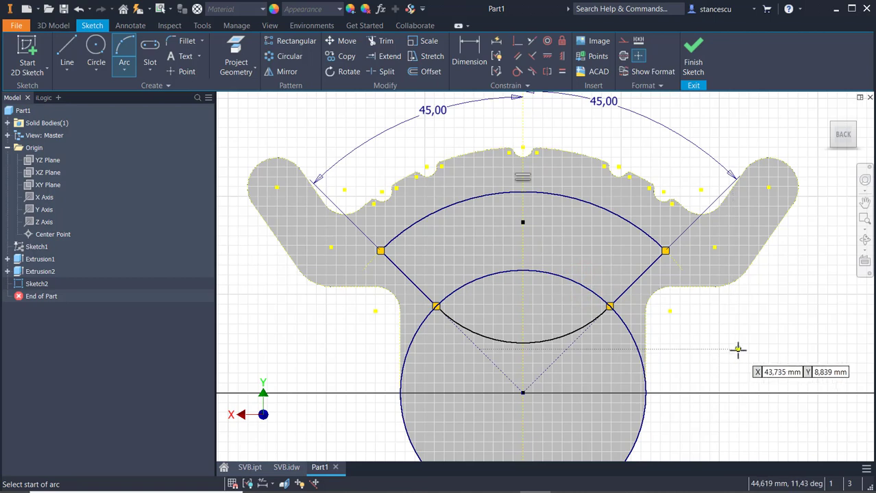
pyautogui.hotkey('ctrl', 'z')
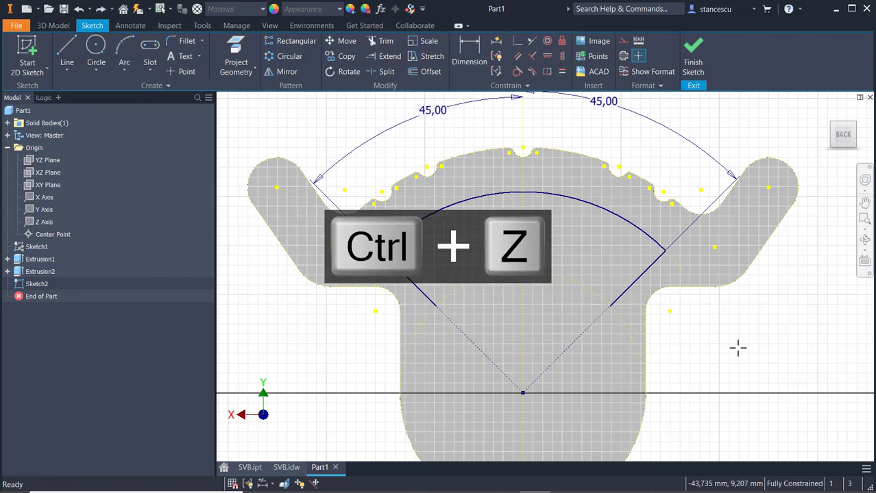
# Draw the sector's inner three-point arc between the inner ends of the solid radial segments, bulging upward along the projected circle.
pyautogui.click(130, 50)
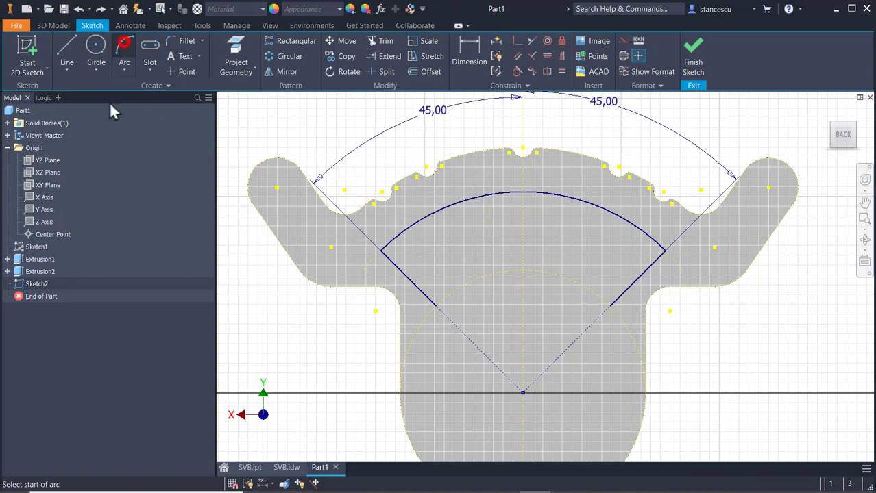
pyautogui.click(436, 305)
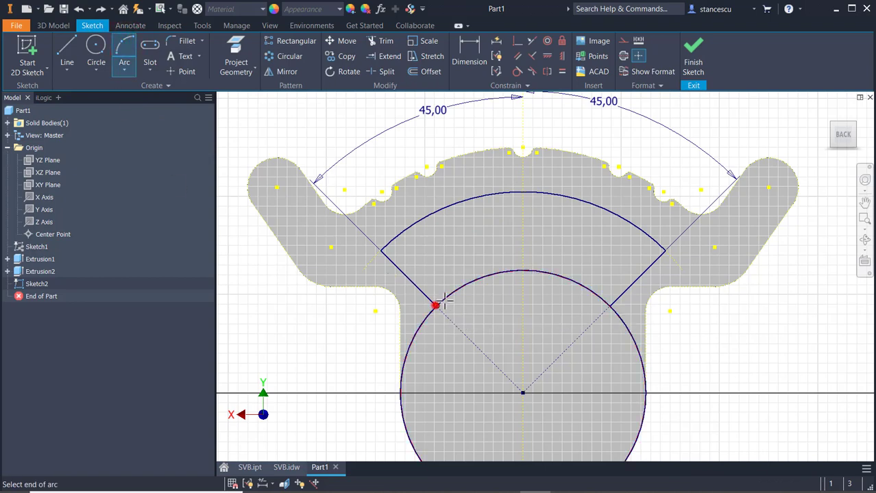
pyautogui.click(609, 305)
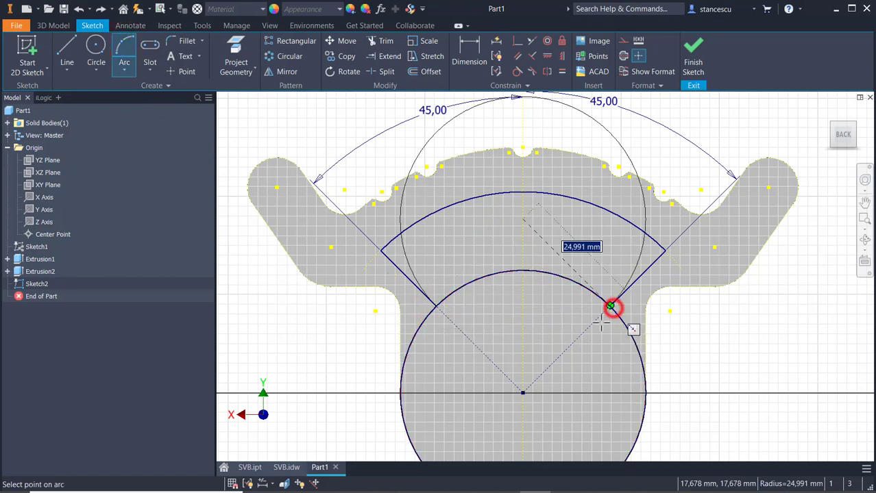
pyautogui.click(540, 271)
pyautogui.click(723, 316)
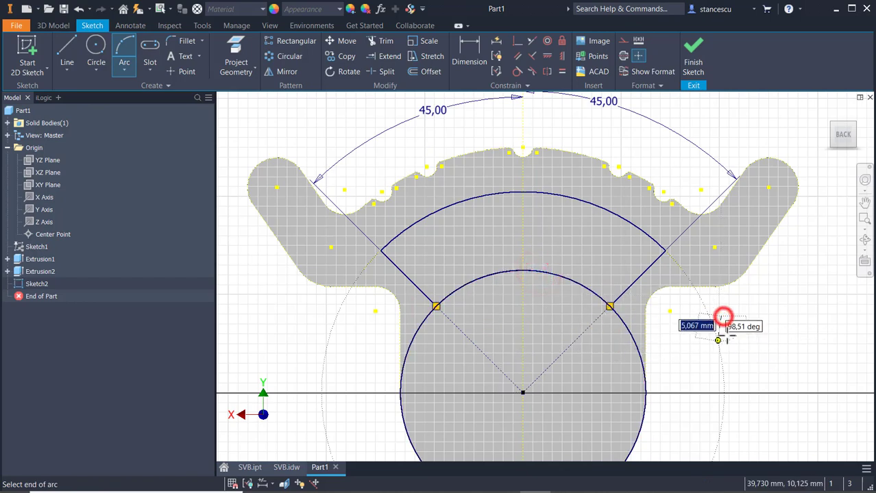
pyautogui.press('Escape')
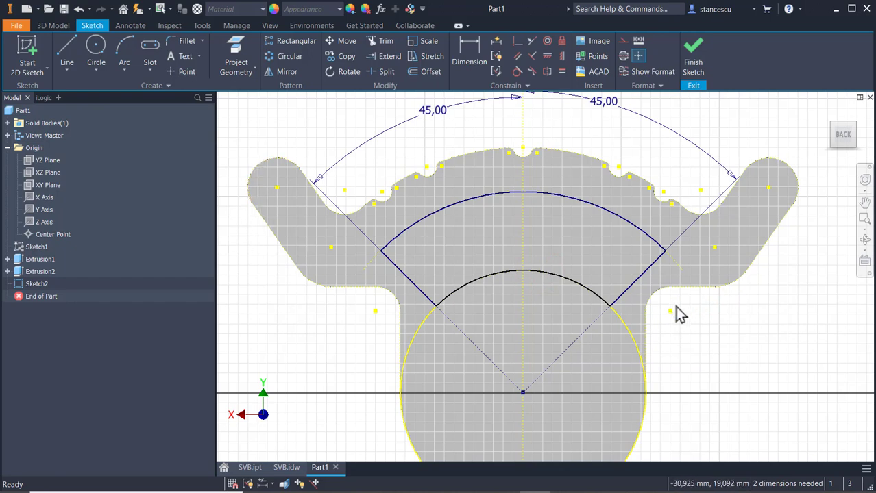
# Select the outer arc of the sector profile.
pyautogui.moveTo(685, 322); pyautogui.dragTo(689, 323, button='middle')
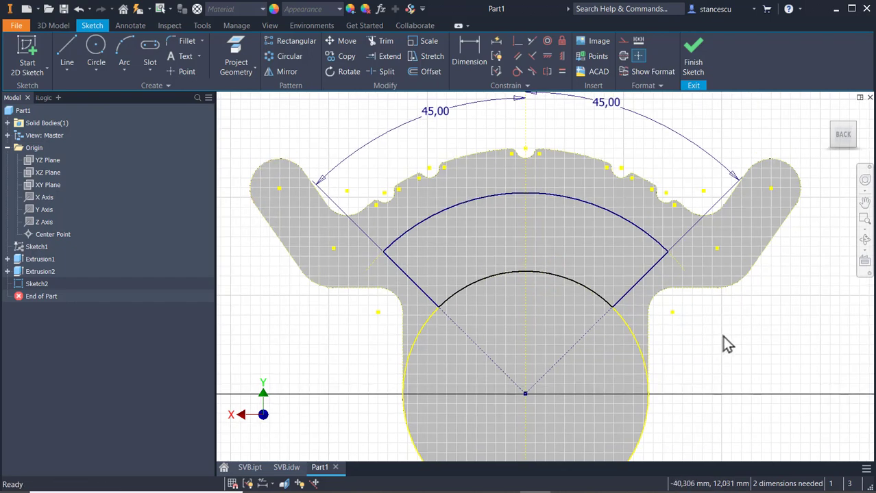
pyautogui.press('Escape')
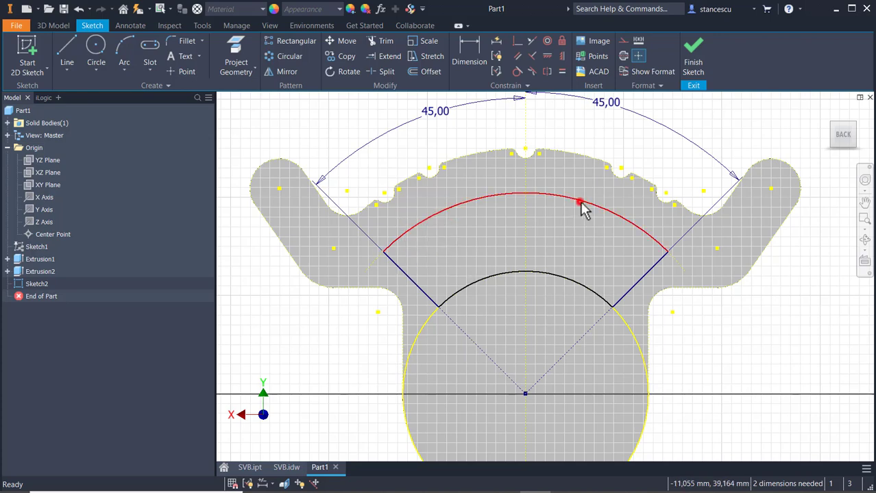
pyautogui.click(579, 199)
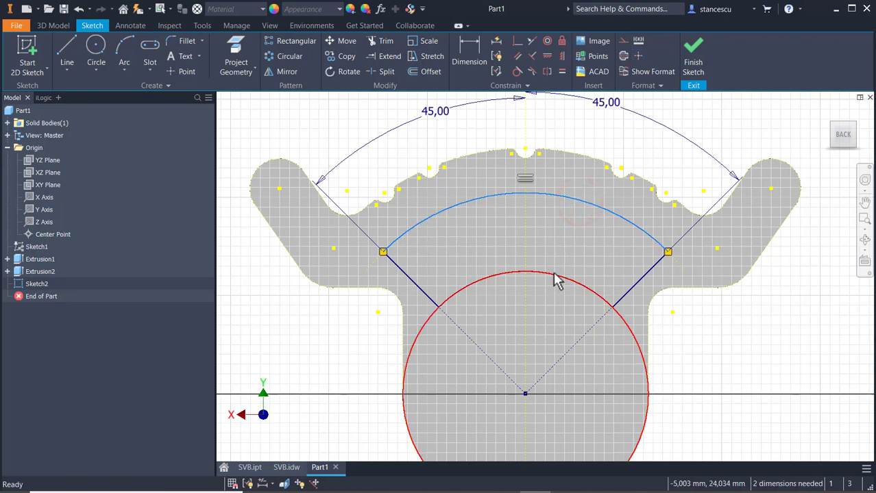
# Test the sector profile's inner arc and its left endpoint for free movement to find missing constraints.
pyautogui.moveTo(552, 274); pyautogui.dragTo(561, 254)
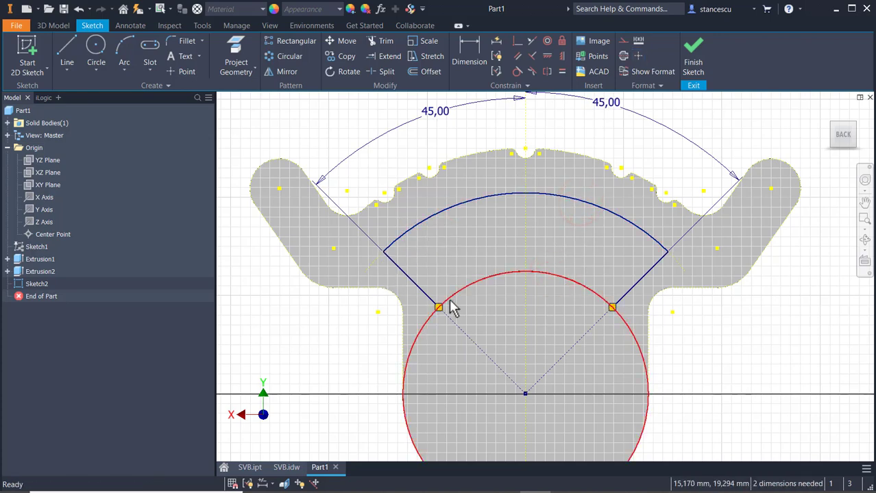
pyautogui.moveTo(437, 306); pyautogui.dragTo(464, 272)
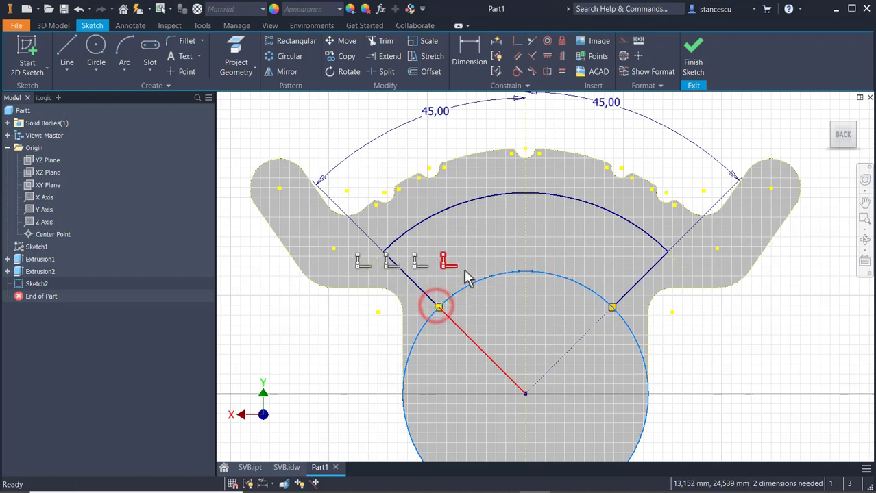
pyautogui.click(559, 252)
pyautogui.click(743, 347)
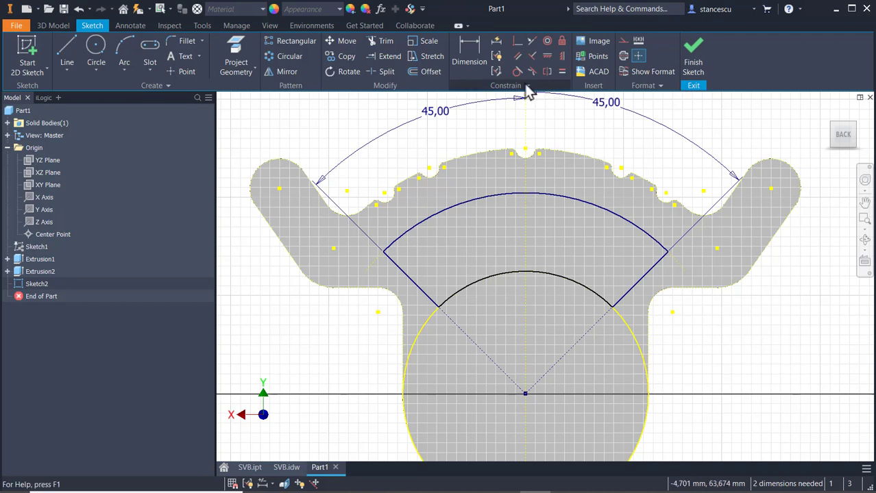
# Apply Auto Dimension to the sketch to locate the missing dimensions, remove the generated dimensions and close the tool.
pyautogui.click(497, 45)
pyautogui.click(189, 142)
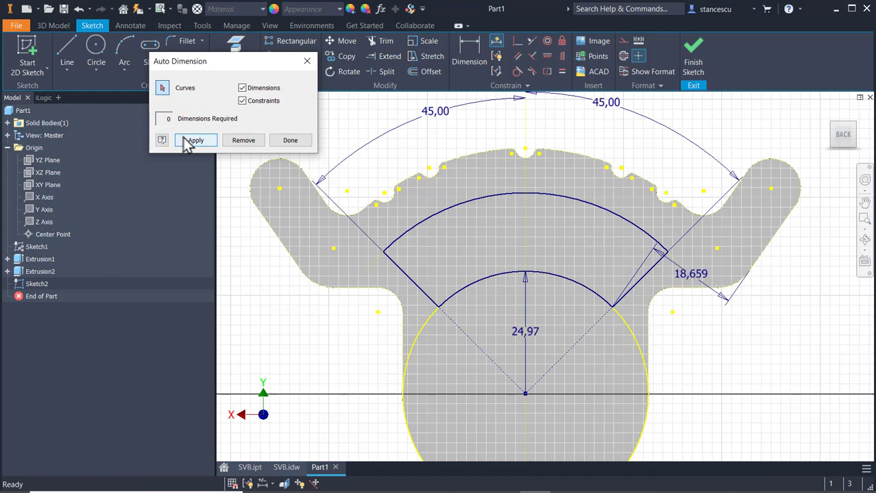
pyautogui.click(253, 143)
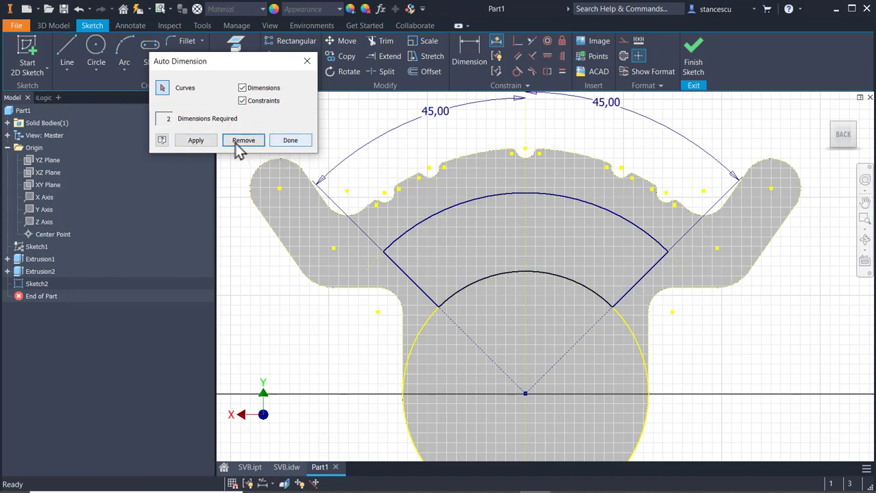
pyautogui.click(238, 141)
pyautogui.click(282, 142)
pyautogui.click(743, 351)
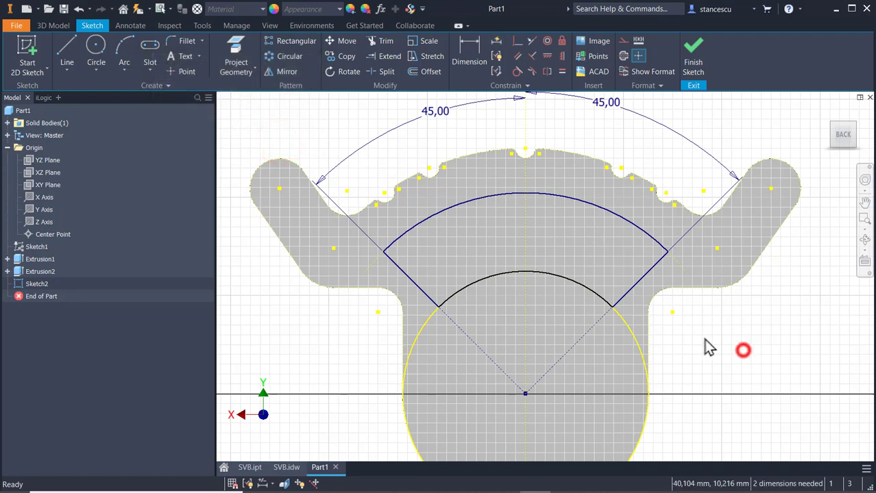
# Test the sector's right corners for loose connections by pulling the inner arc's right endpoint off the side line's end.
pyautogui.scroll(3, 670, 264)
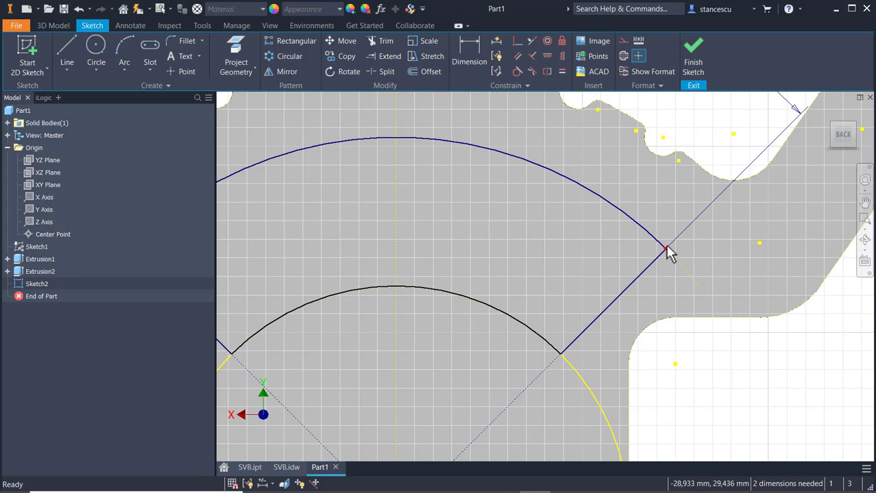
pyautogui.moveTo(667, 249); pyautogui.dragTo(648, 295)
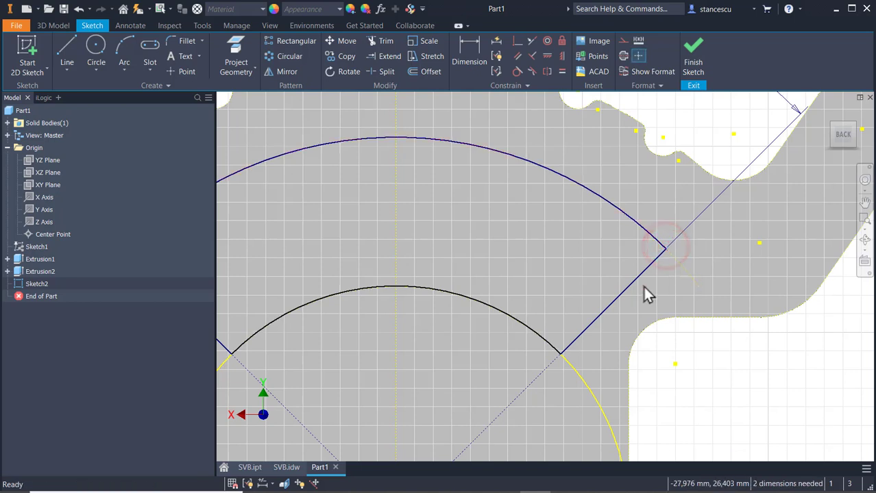
pyautogui.moveTo(559, 354)
pyautogui.mouseDown()
pyautogui.moveTo(568, 364)
pyautogui.moveTo(586, 355)
pyautogui.moveTo(560, 357)
pyautogui.mouseUp()
pyautogui.click(557, 353)
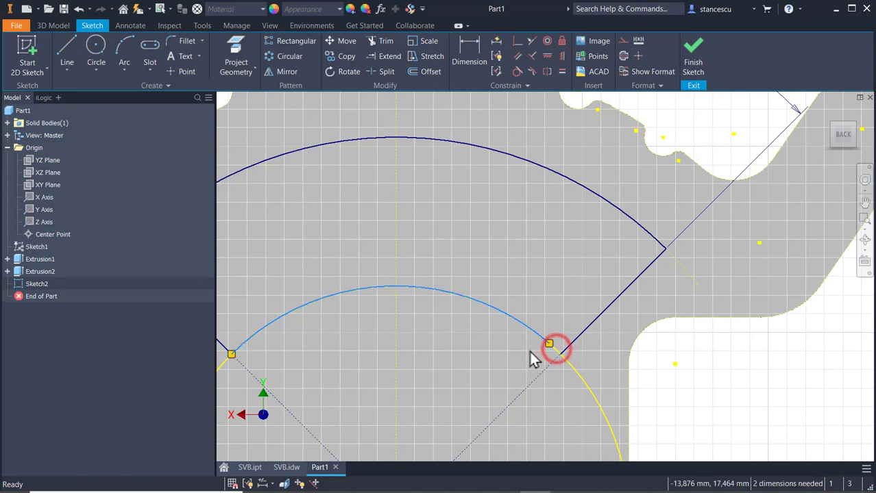
# Extend the inner arc's right end to the sector's right side line and leave the Extend command.
pyautogui.scroll(-2, 536, 344)
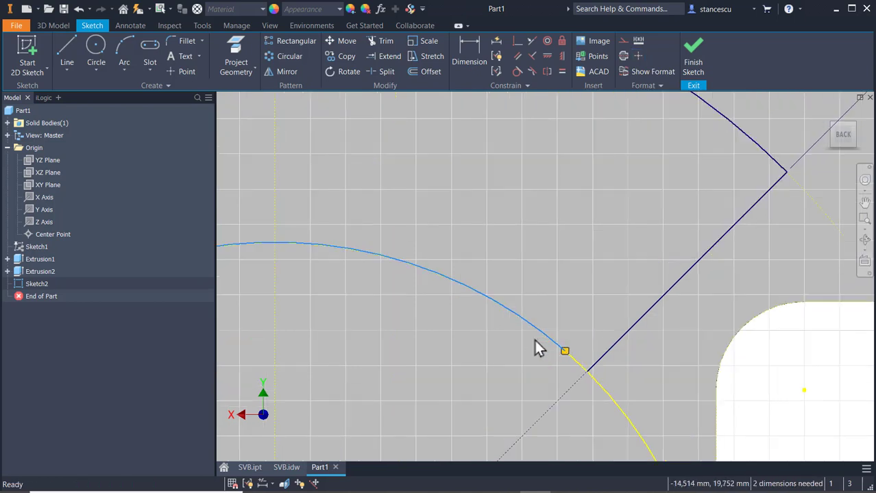
pyautogui.moveTo(603, 315); pyautogui.dragTo(603, 270, button='middle')
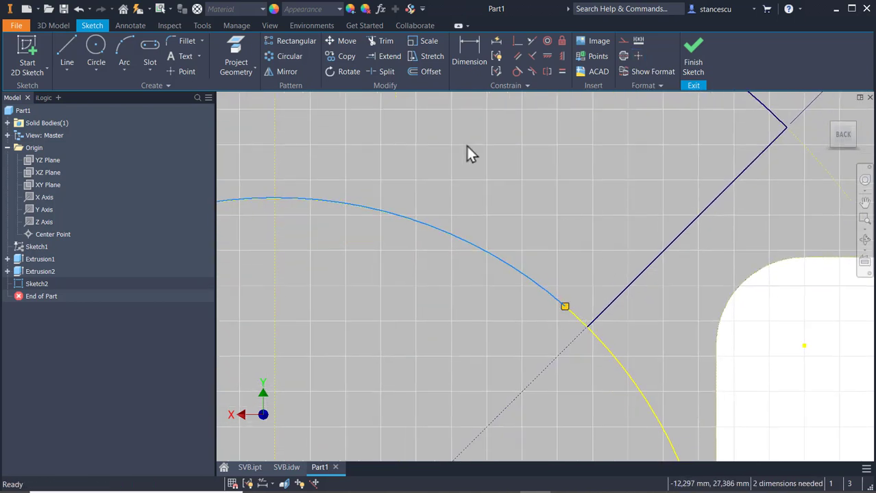
pyautogui.click(387, 58)
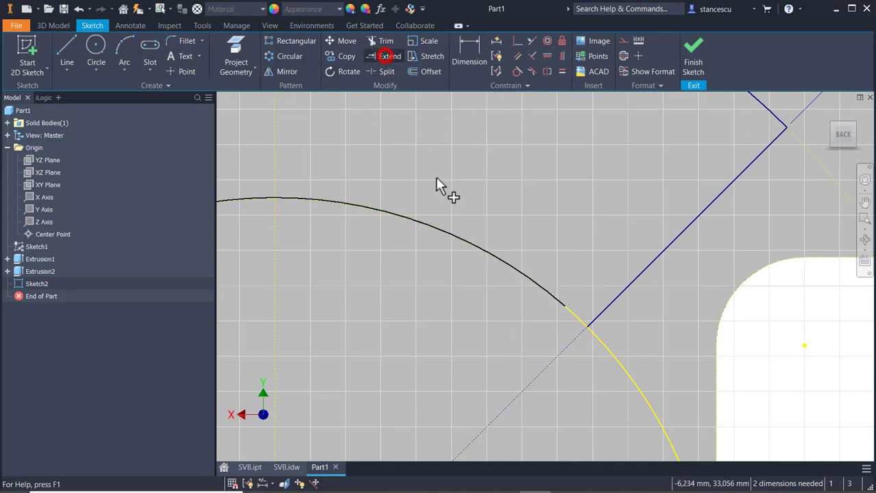
pyautogui.click(562, 310)
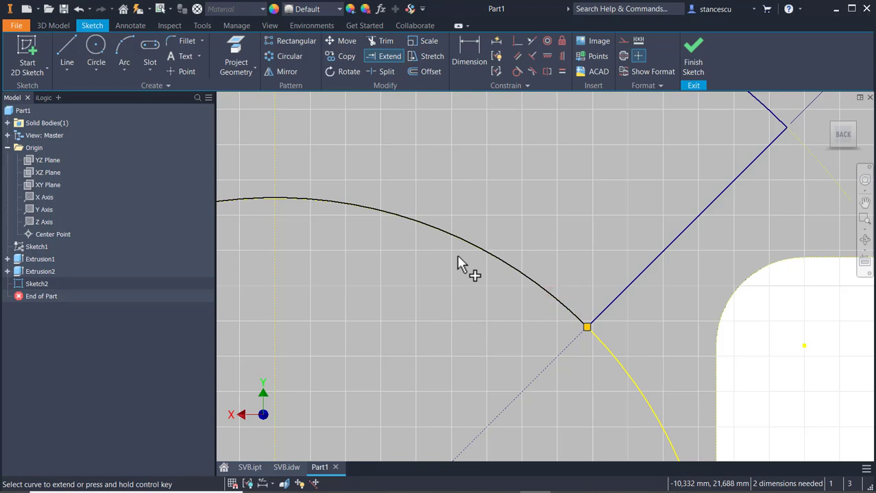
pyautogui.scroll(-3, 461, 266)
pyautogui.moveTo(451, 290); pyautogui.dragTo(754, 306, button='middle')
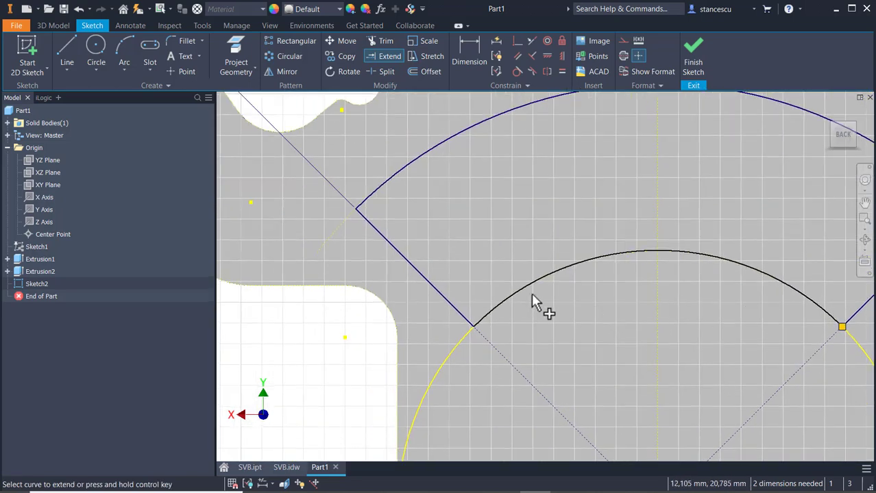
pyautogui.press('Escape')
# Pull the inner arc's right endpoint away and join it to the lower end of the right side line with a coincident constraint.
pyautogui.moveTo(474, 329); pyautogui.dragTo(520, 285)
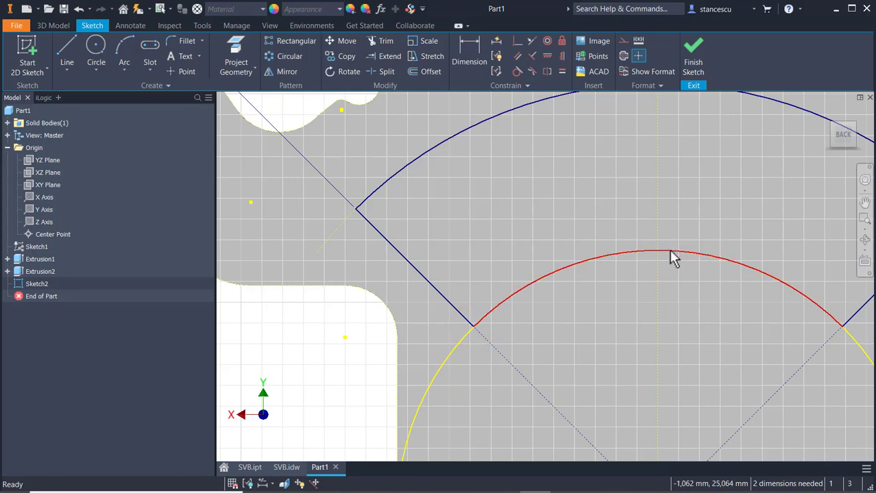
pyautogui.moveTo(672, 256); pyautogui.dragTo(682, 193)
pyautogui.moveTo(679, 266)
pyautogui.mouseDown(button='middle')
pyautogui.moveTo(425, 288)
pyautogui.moveTo(376, 302)
pyautogui.mouseUp(button='middle')
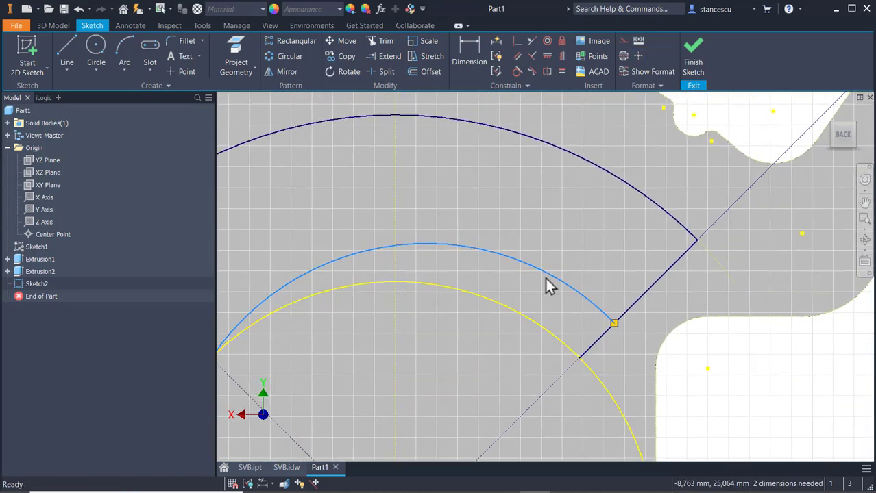
pyautogui.click(515, 43)
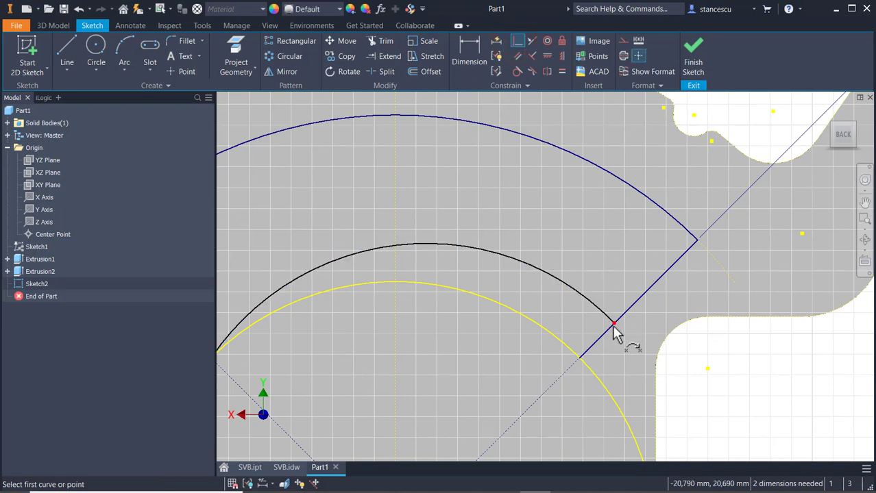
pyautogui.click(614, 327)
pyautogui.click(578, 358)
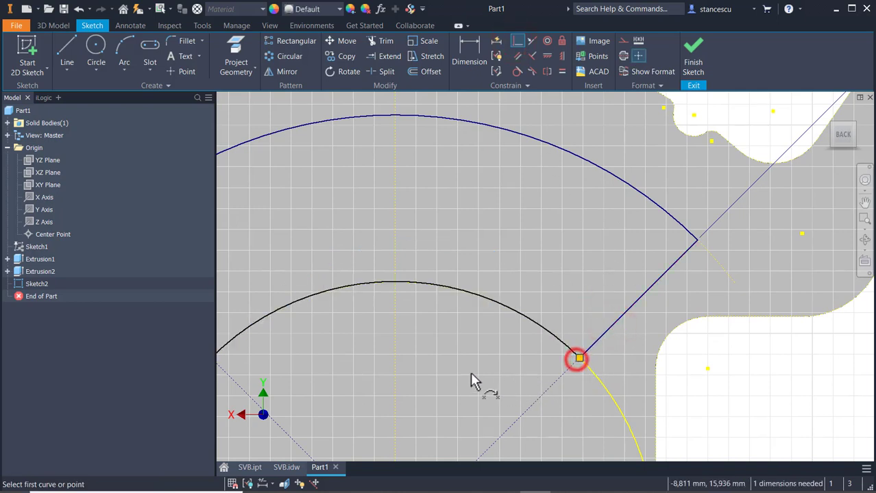
pyautogui.scroll(-3, 570, 277)
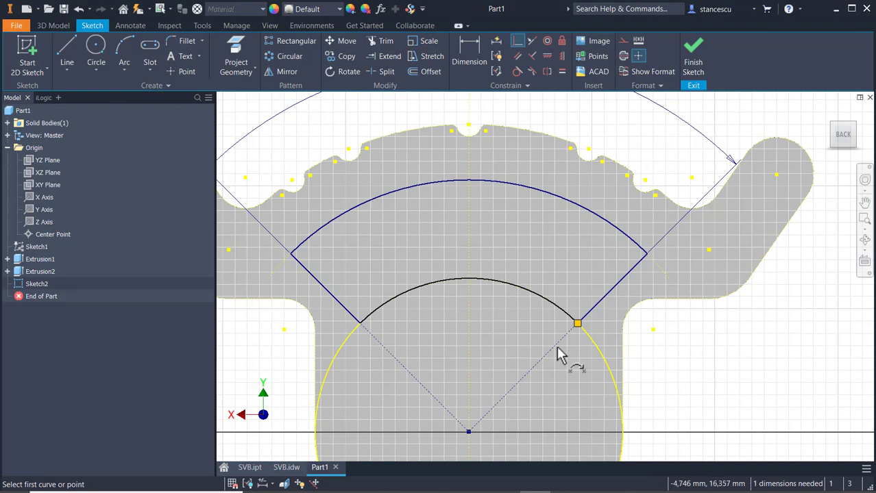
pyautogui.press('Escape')
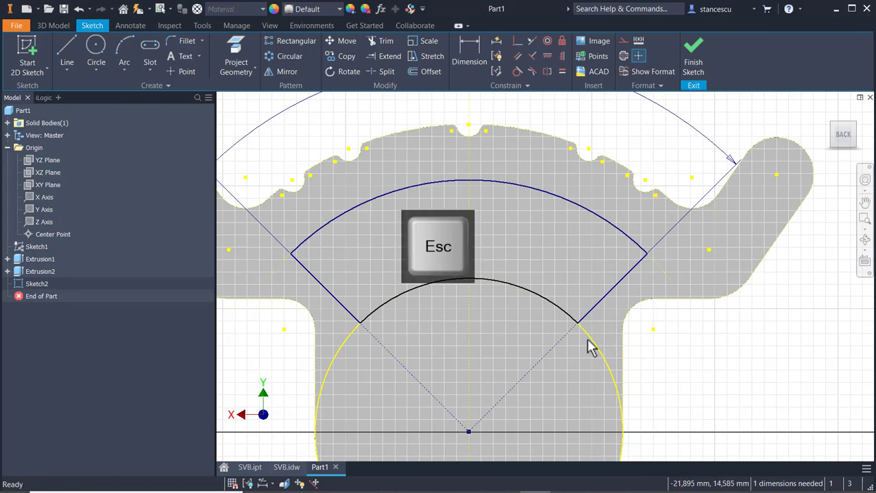
# Recheck the sketch with Auto Dimension, removing the dimension it adds and closing the tool.
pyautogui.click(494, 42)
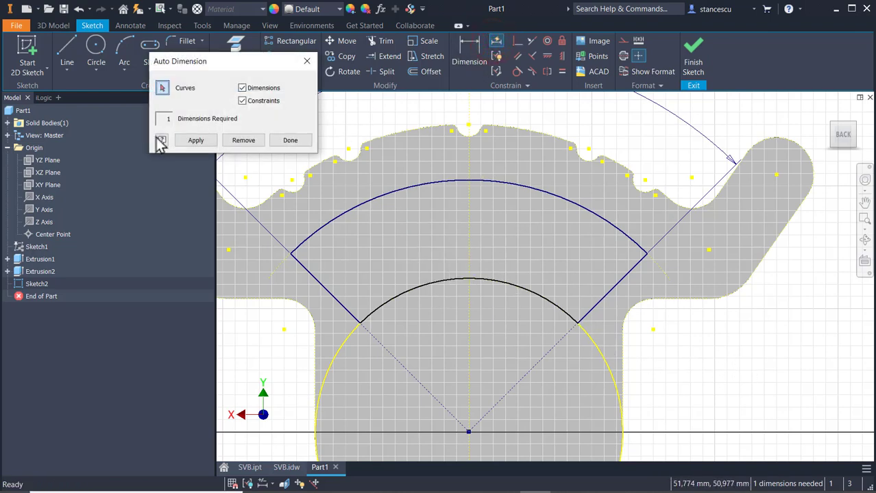
pyautogui.click(195, 141)
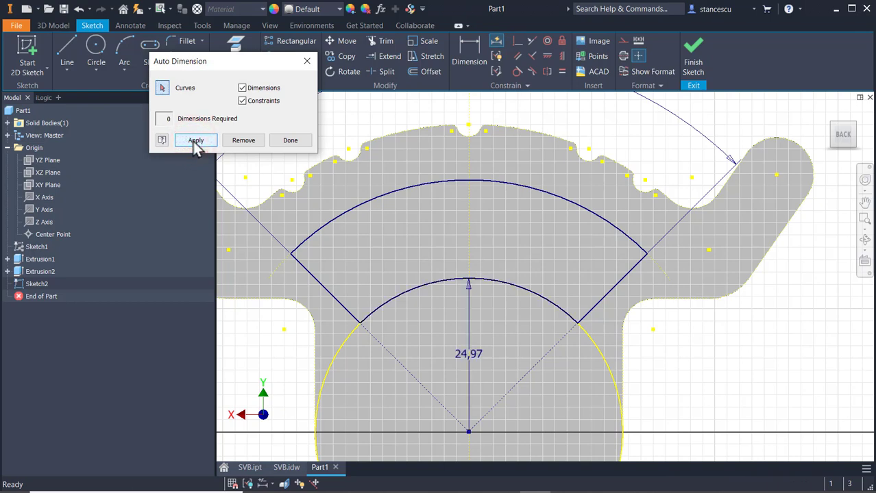
pyautogui.click(254, 140)
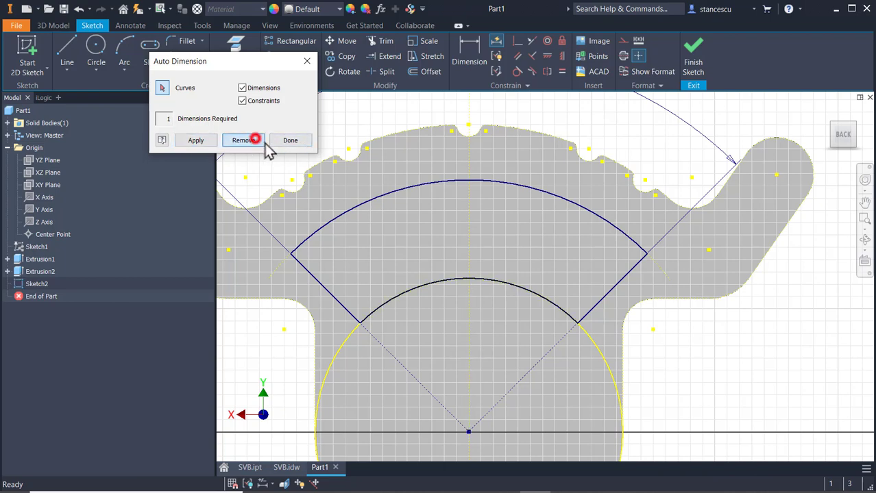
pyautogui.click(291, 141)
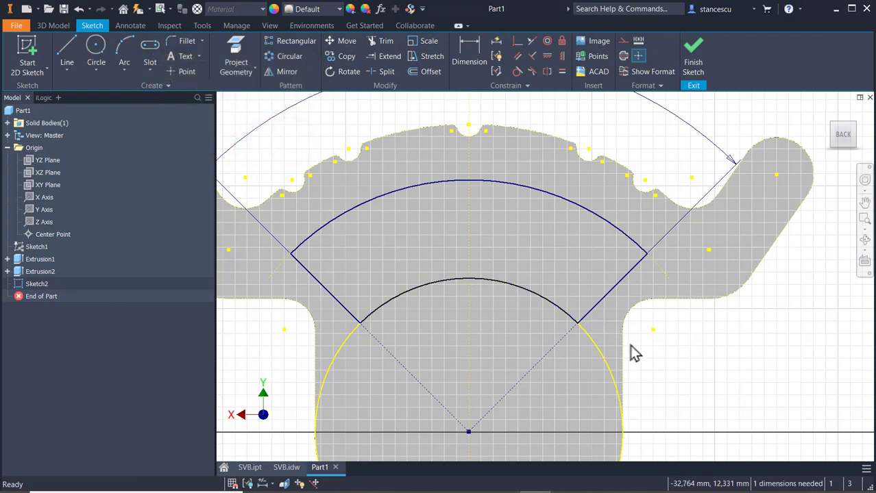
pyautogui.click(740, 343)
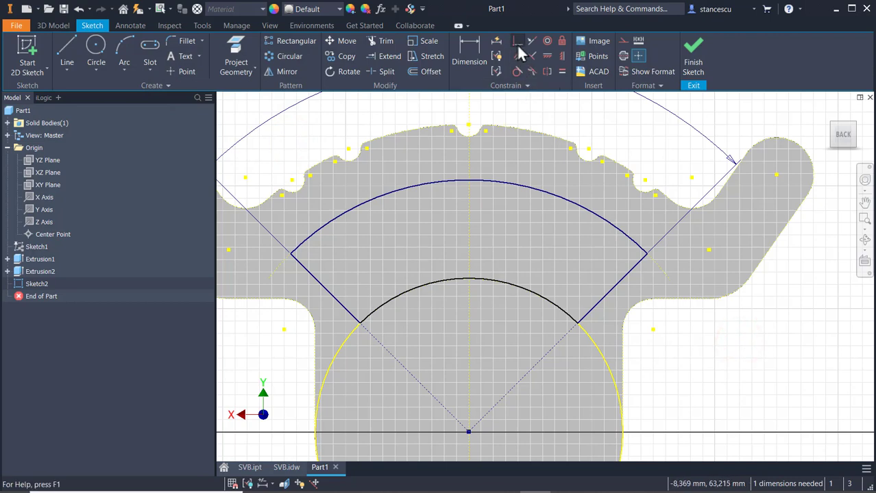
# Make the sector's inner arc concentric with the projected circle using a concentric constraint.
pyautogui.click(548, 40)
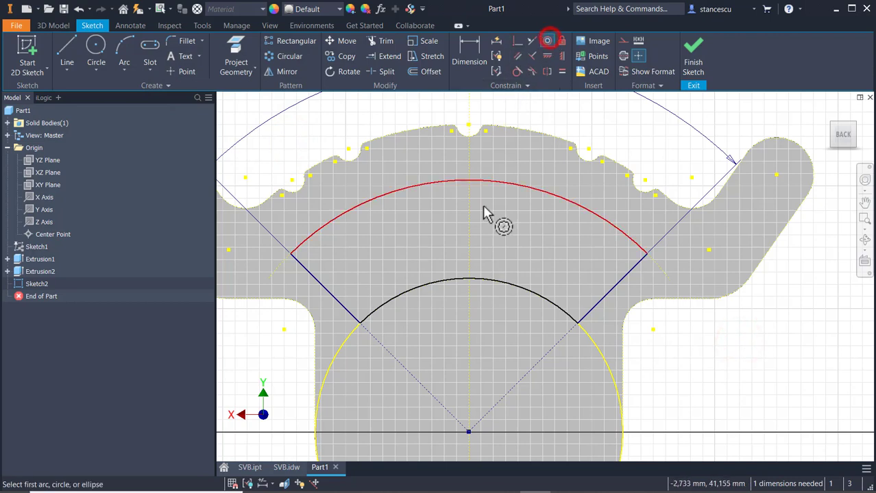
pyautogui.click(532, 292)
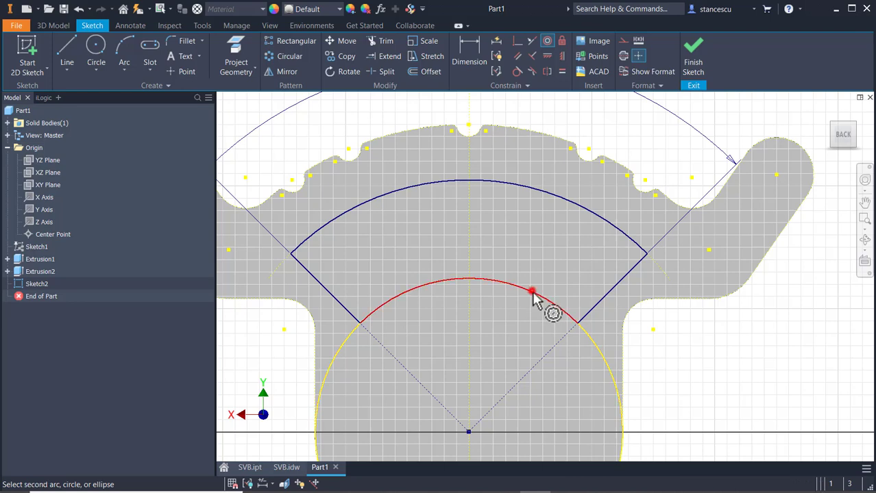
pyautogui.click(591, 341)
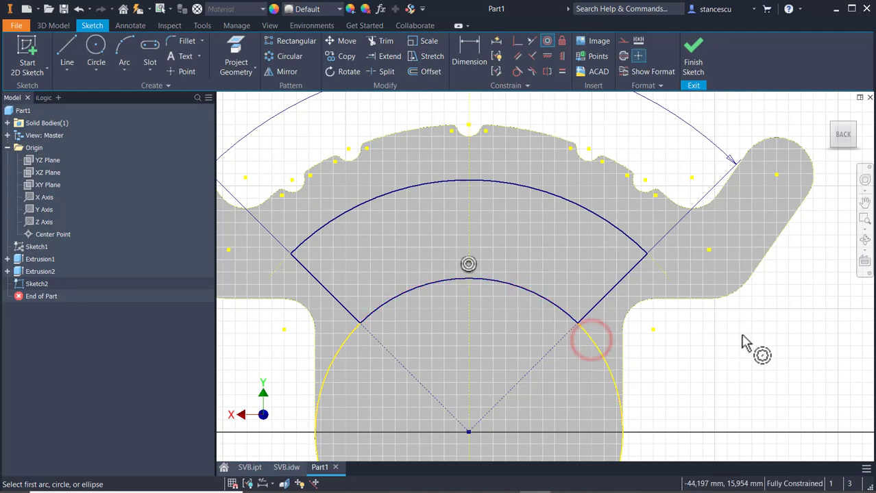
pyautogui.press('Escape')
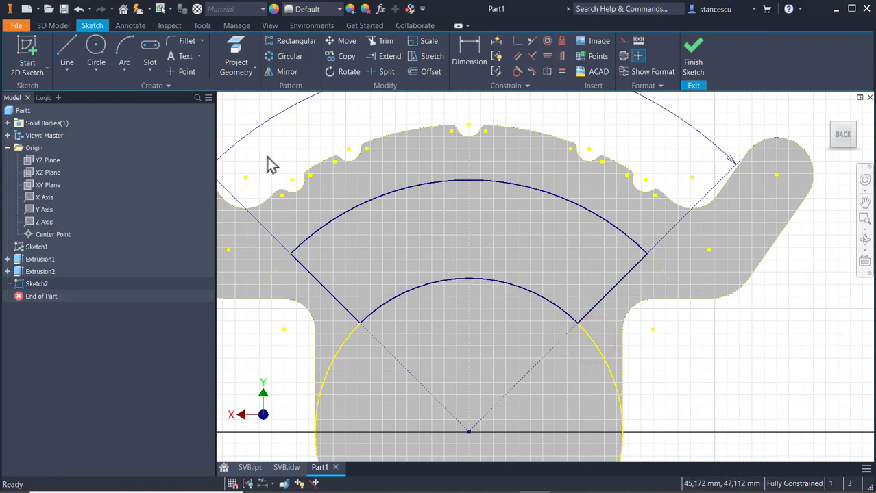
# Consult the front view in SVB.idw, return to Part1 and round the sector's upper-left corner with a 5 mm fillet.
pyautogui.click(286, 467)
pyautogui.moveTo(431, 352); pyautogui.dragTo(781, 342, button='middle')
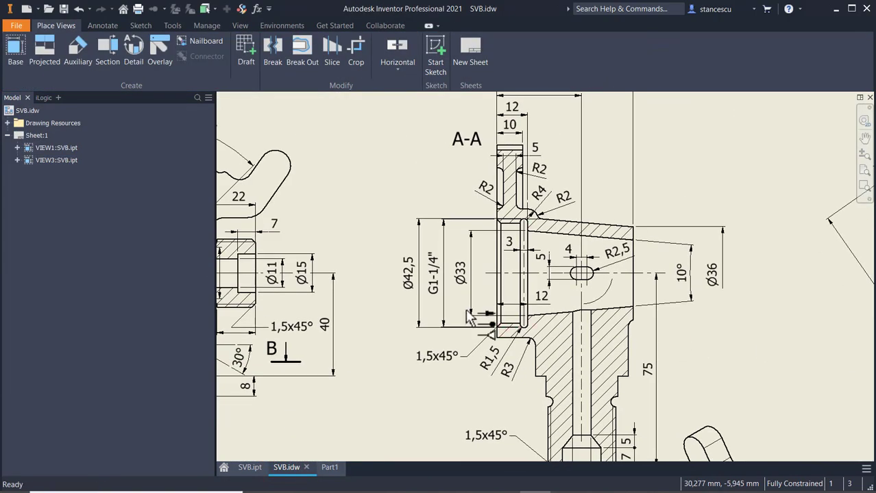
pyautogui.moveTo(480, 312); pyautogui.dragTo(827, 308, button='middle')
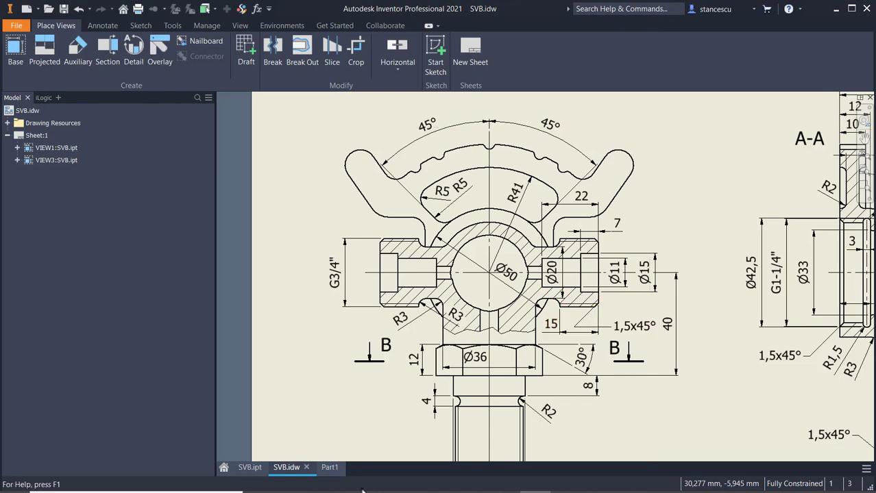
pyautogui.click(328, 468)
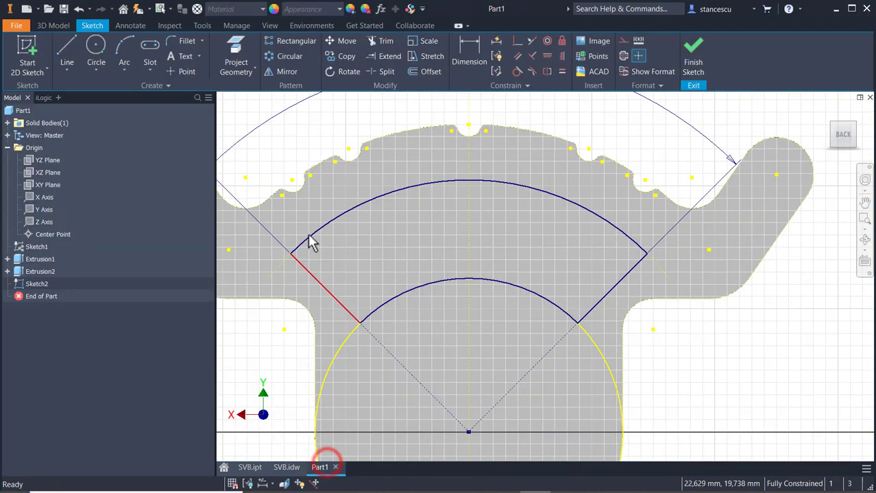
pyautogui.click(189, 43)
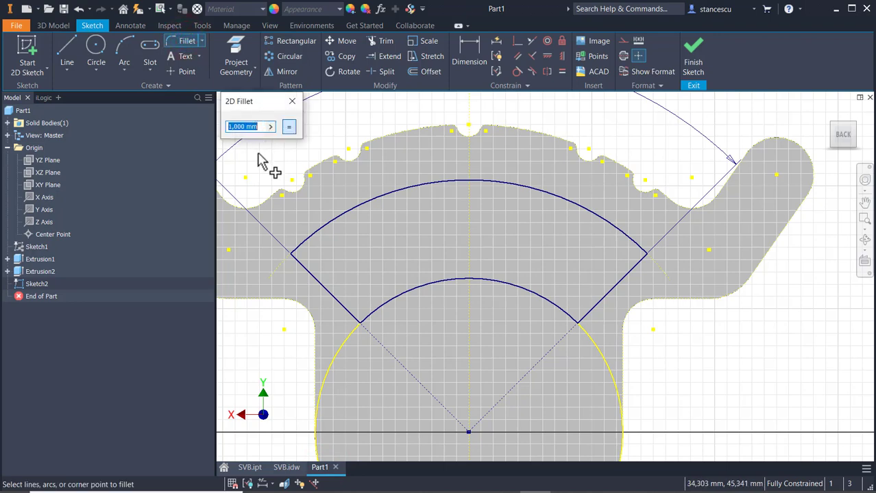
pyautogui.write('5')
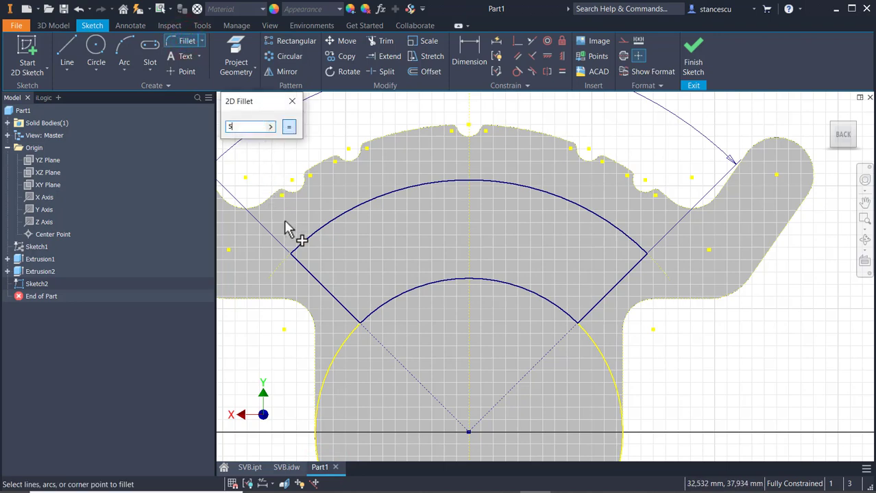
pyautogui.click(301, 260)
pyautogui.click(309, 247)
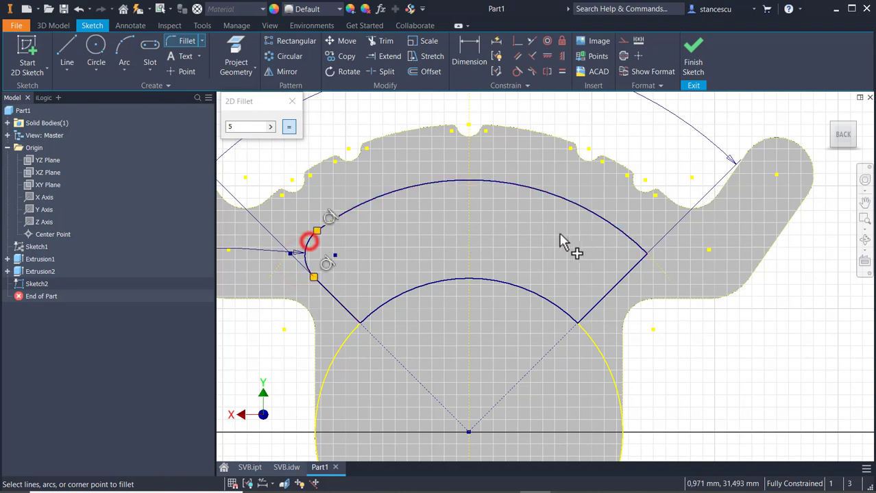
# Round the sector's remaining three corners with 5 mm fillets and finish the sketch.
pyautogui.click(630, 237)
pyautogui.click(621, 274)
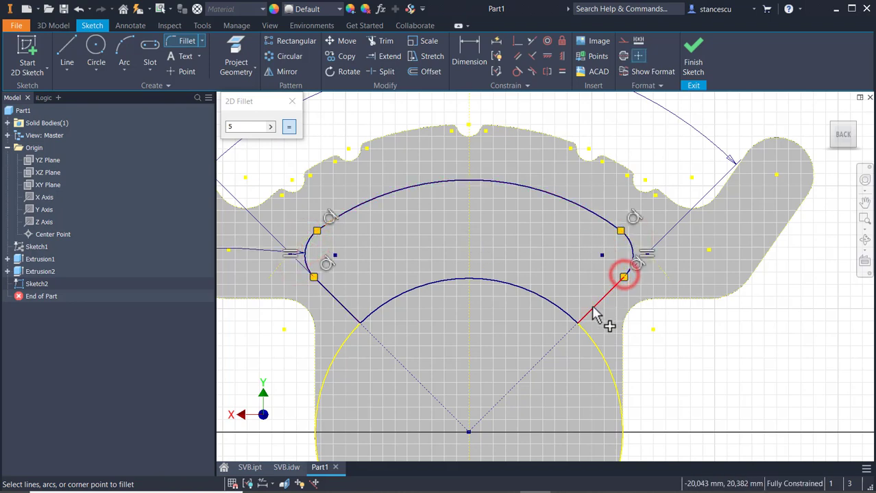
pyautogui.click(590, 305)
pyautogui.click(559, 309)
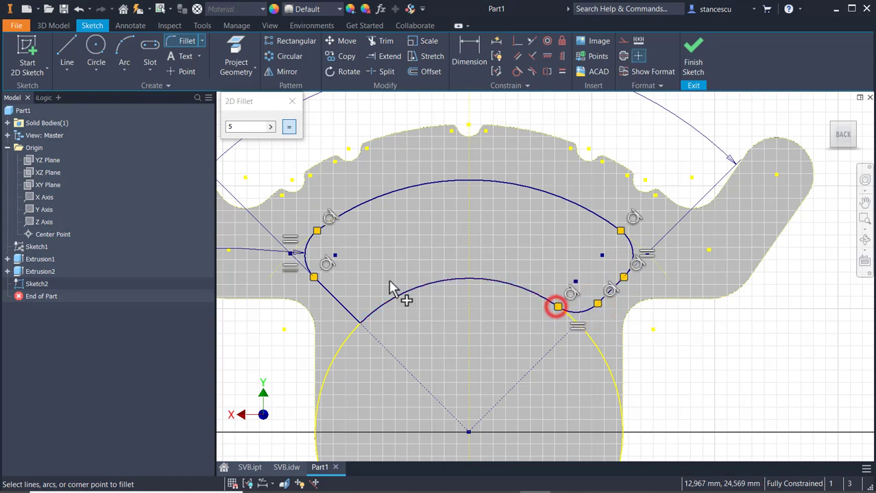
pyautogui.click(379, 308)
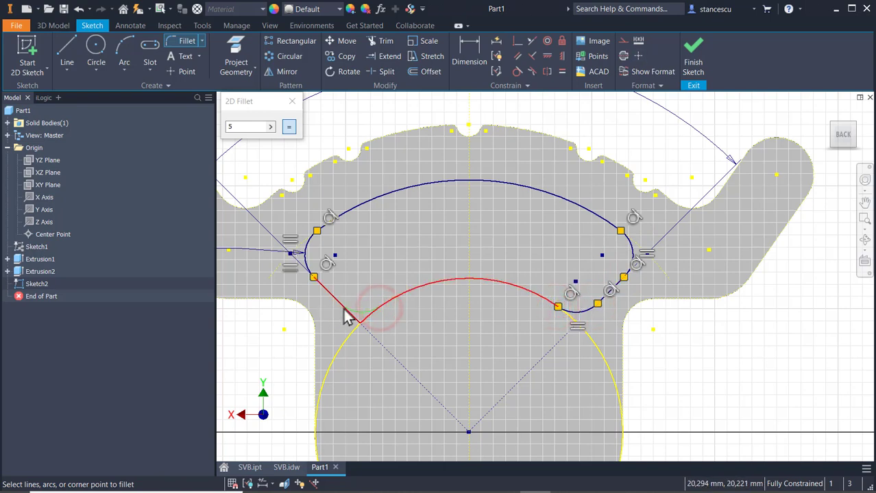
pyautogui.click(348, 313)
pyautogui.press('Escape')
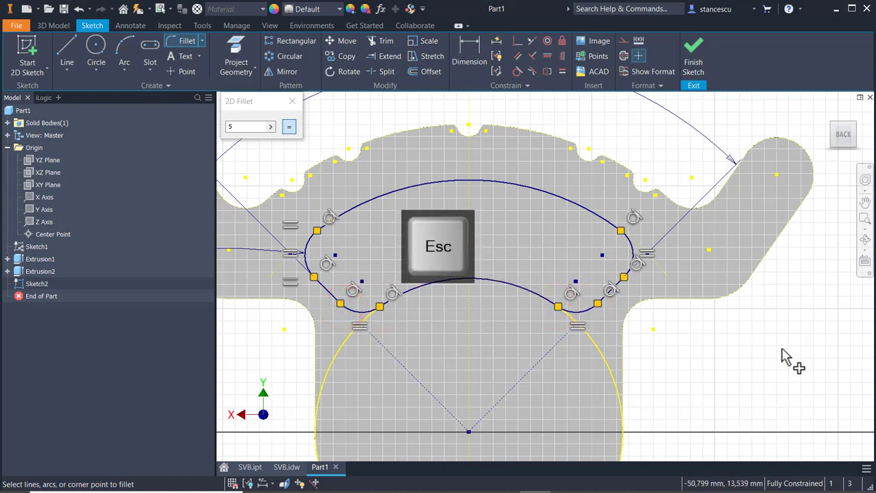
pyautogui.click(695, 58)
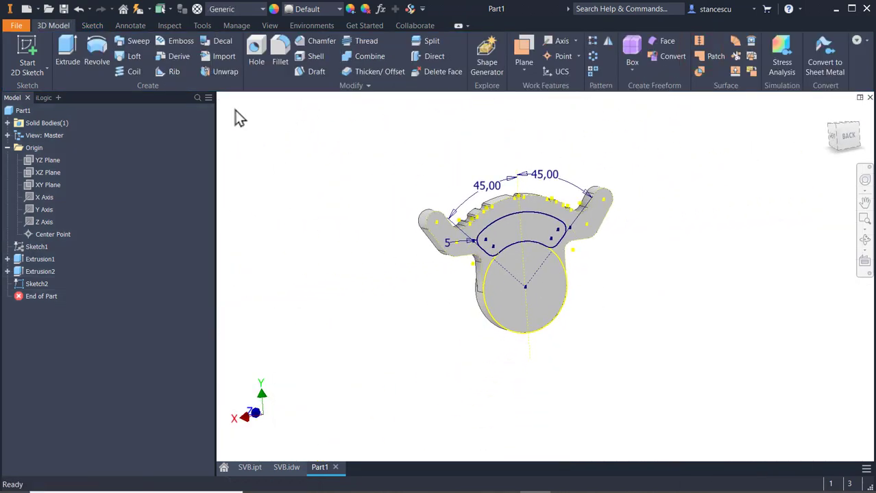
# Extrude the filleted sector profile as a cut into the back of the part, with a distance of (10-5)/2.
pyautogui.click(68, 47)
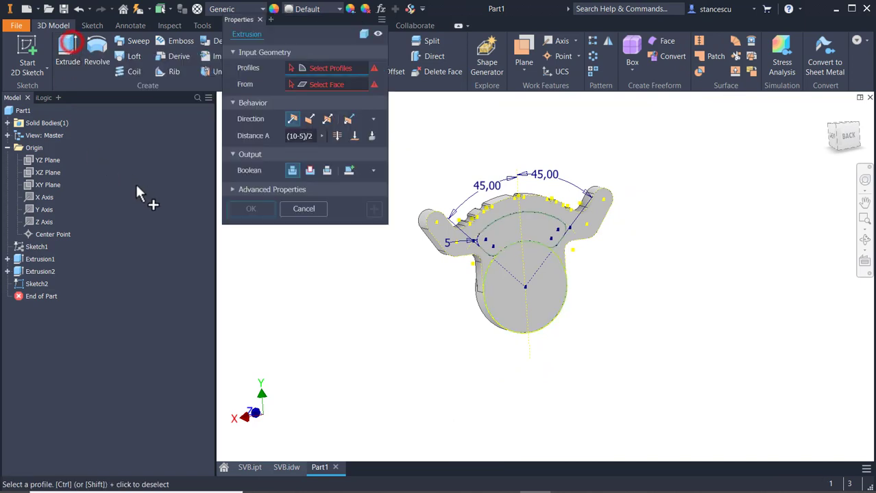
pyautogui.click(522, 224)
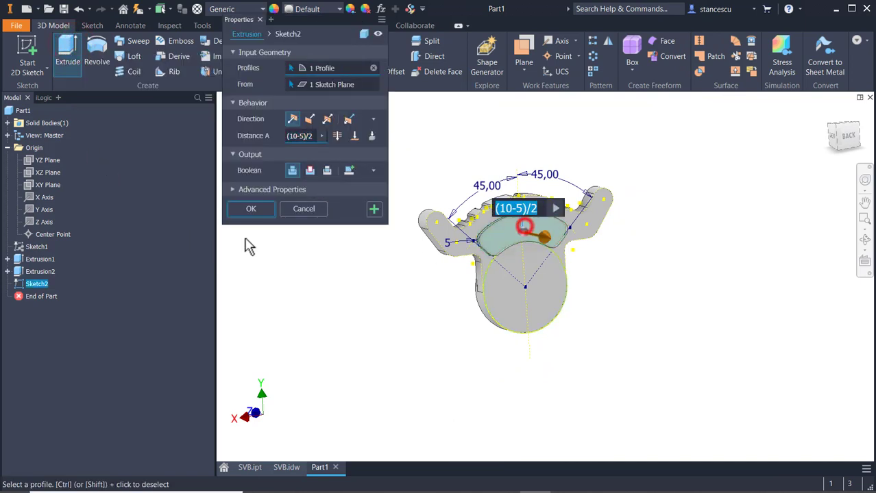
pyautogui.click(309, 169)
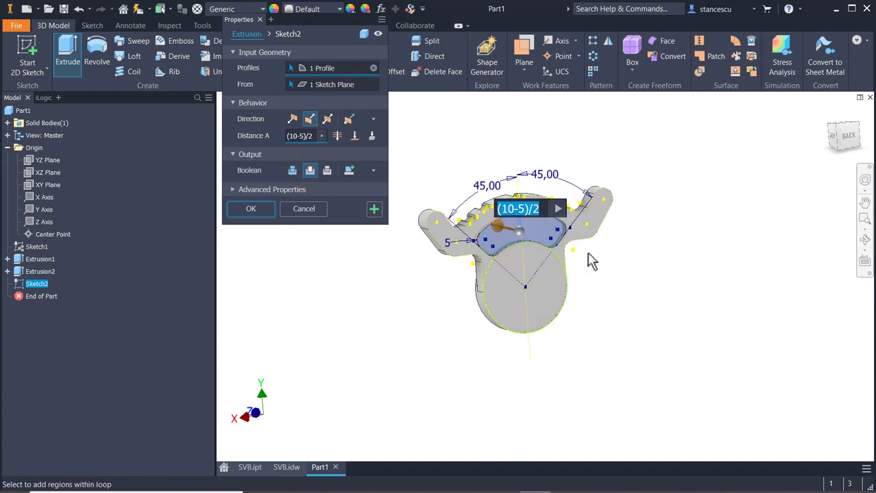
pyautogui.click(266, 215)
pyautogui.keyDown('shift'); pyautogui.moveTo(405, 285); pyautogui.dragTo(647, 311, button='middle'); pyautogui.keyUp('shift')
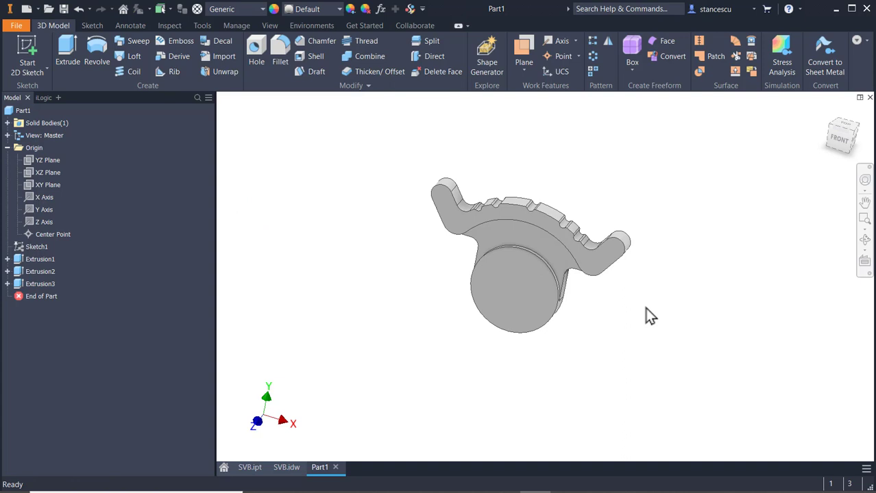
pyautogui.press('F6')
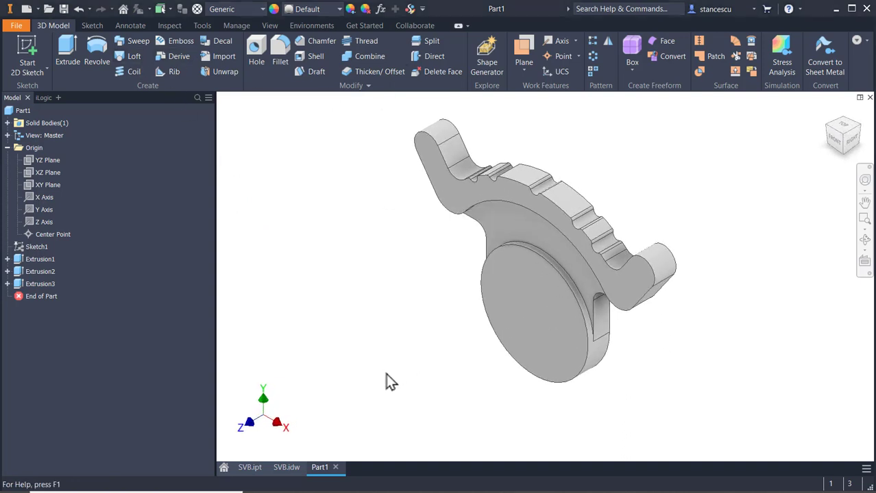
# Examine section A-A in SVB.idw for the hub's profile, radii and widths, and return to Part1.
pyautogui.click(289, 468)
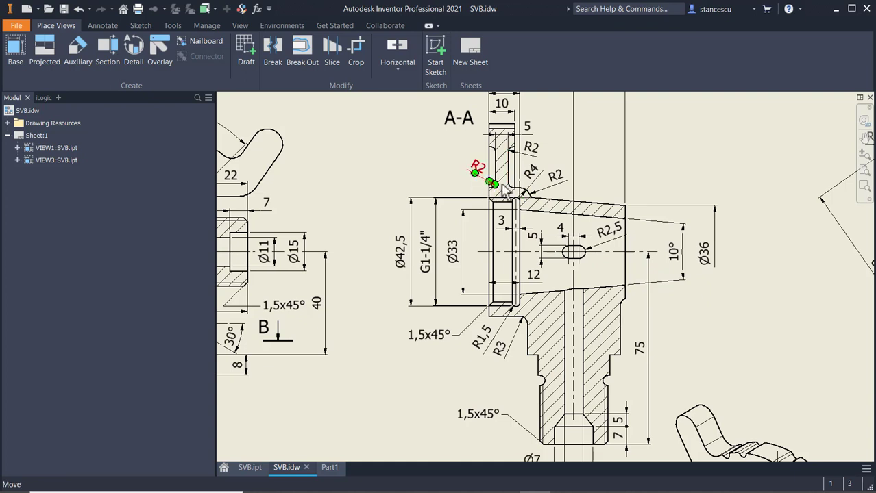
pyautogui.scroll(5, 519, 197)
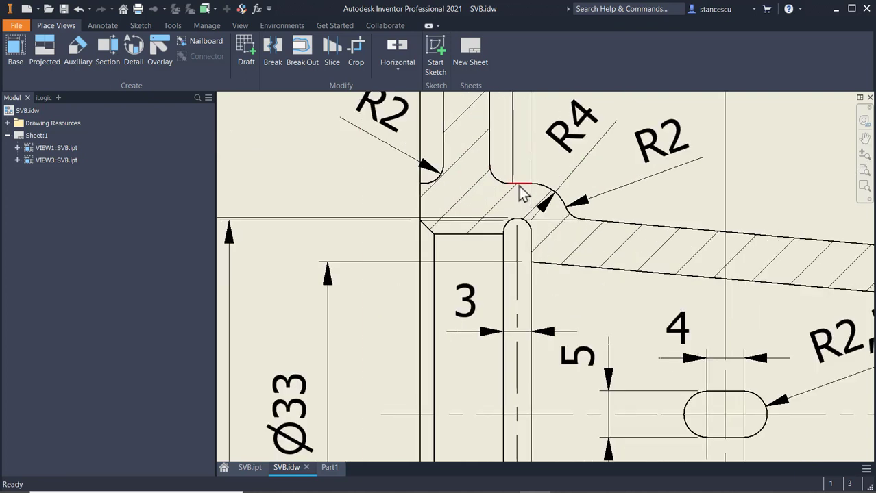
pyautogui.scroll(-5, 519, 254)
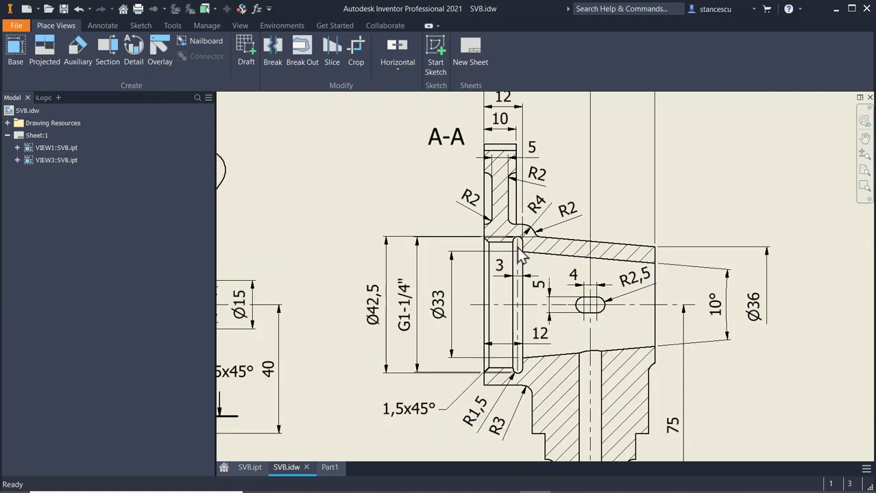
pyautogui.moveTo(531, 198); pyautogui.dragTo(539, 242, button='middle')
pyautogui.click(512, 142)
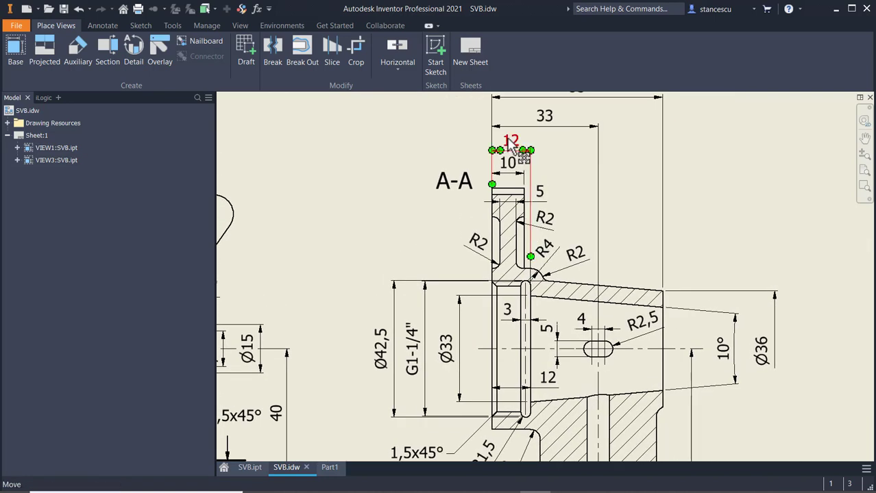
pyautogui.scroll(3, 538, 264)
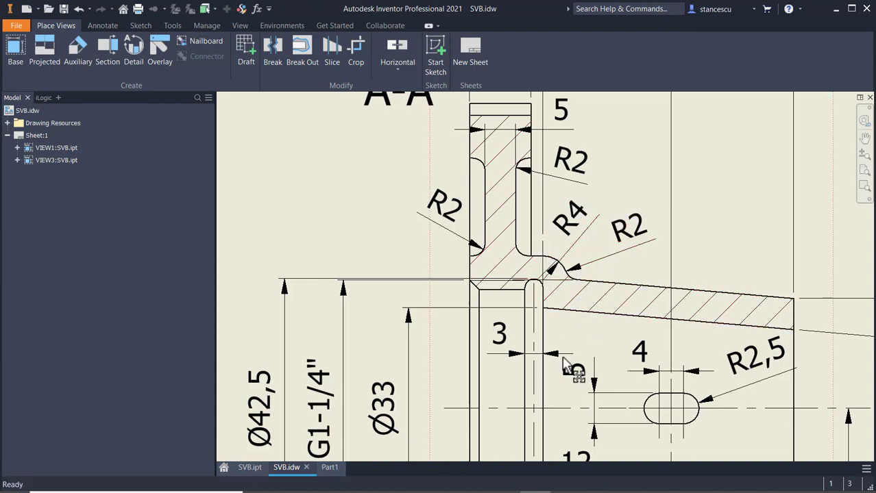
pyautogui.click(328, 468)
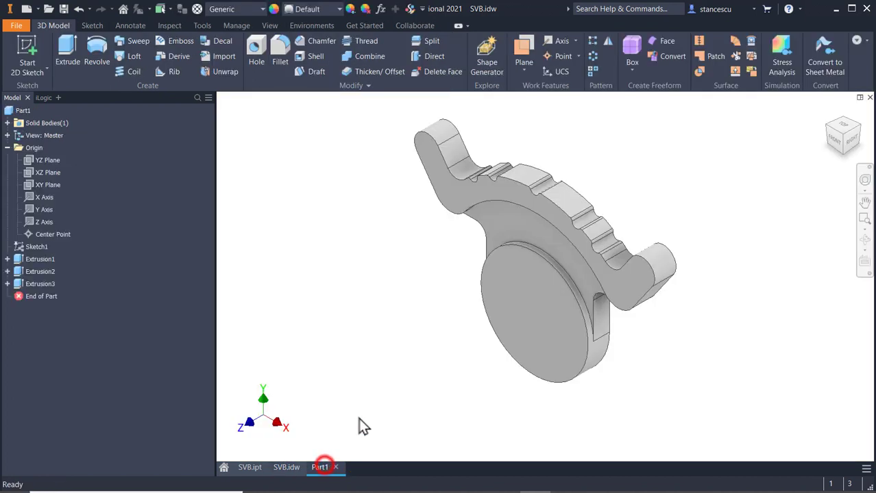
# Start a new sketch on the YZ plane and slice the graphics at the sketch plane.
pyautogui.click(42, 159)
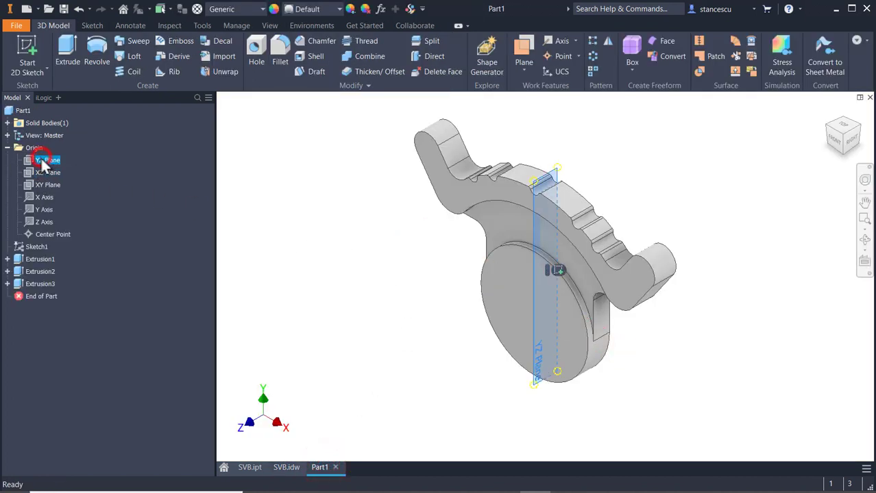
pyautogui.click(557, 270)
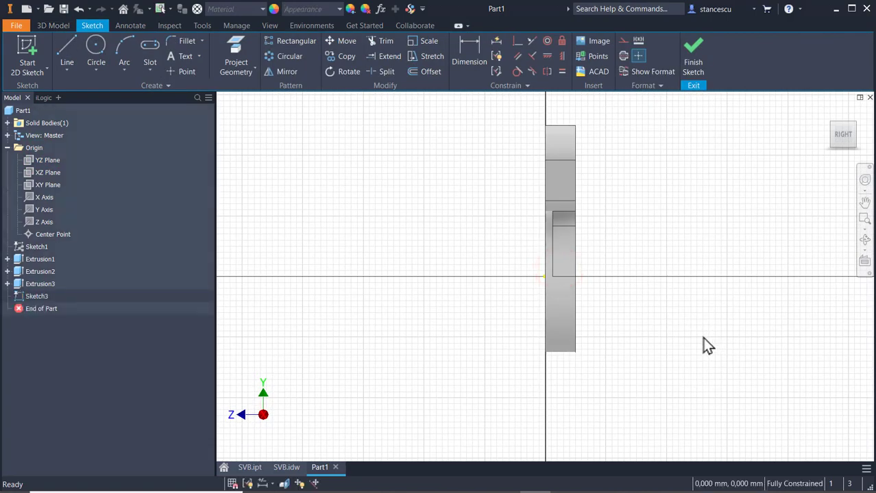
pyautogui.press('F7')
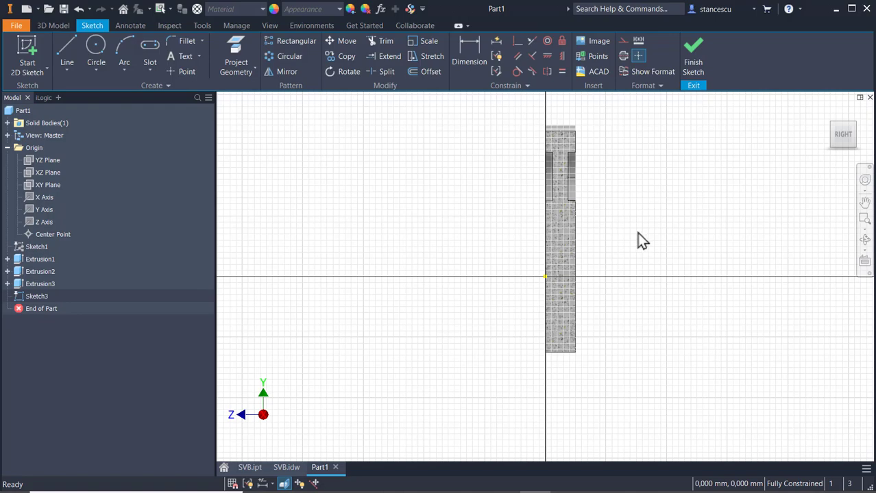
pyautogui.scroll(4, 637, 232)
pyautogui.moveTo(483, 190); pyautogui.dragTo(549, 299, button='middle')
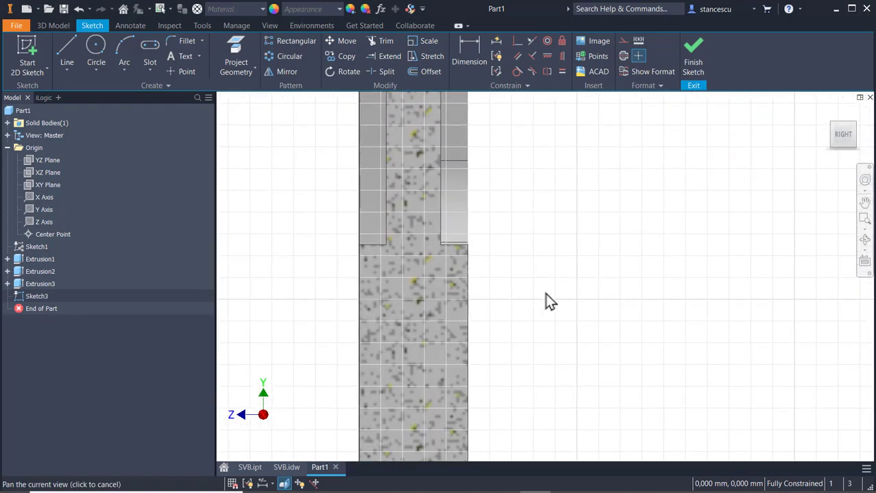
pyautogui.scroll(-2, 549, 300)
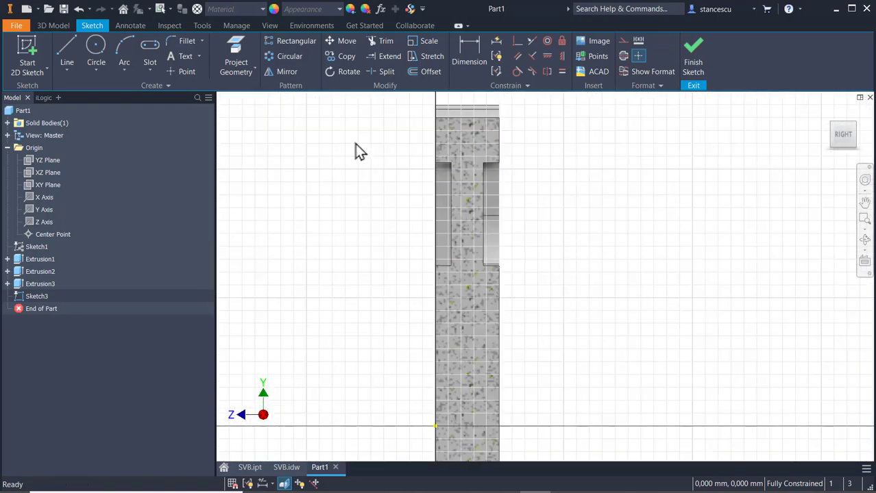
# Sketch a horizontal line about 2.5 mm long outward from the recess's lower corner on the plate edge, continuing with two tangent arcs in an S-curve.
pyautogui.click(72, 46)
pyautogui.scroll(3, 514, 270)
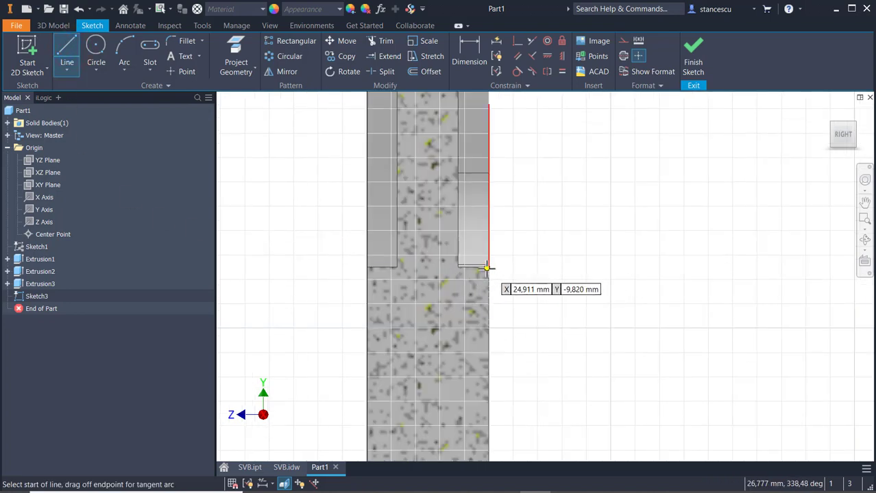
pyautogui.click(488, 267)
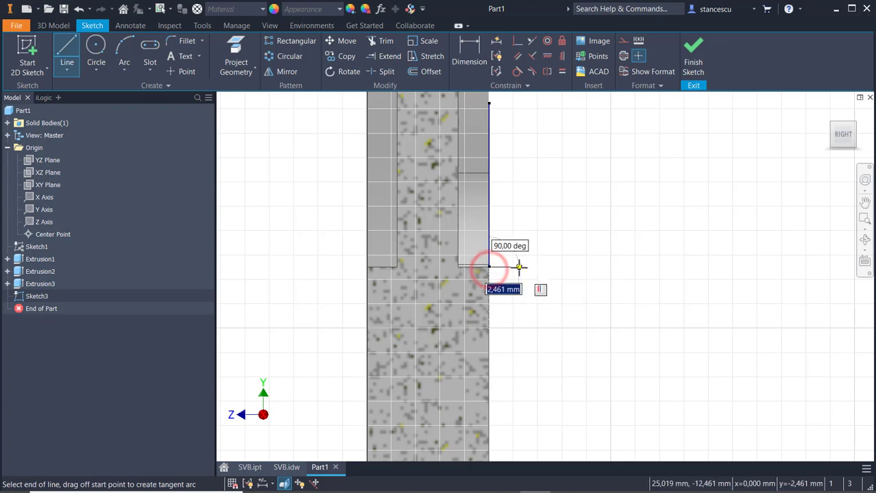
pyautogui.click(519, 267)
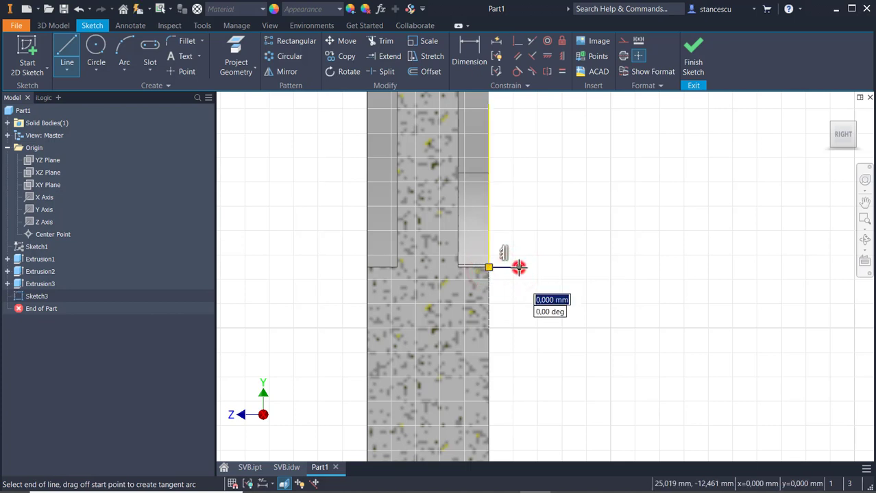
pyautogui.moveTo(519, 267)
pyautogui.mouseDown()
pyautogui.moveTo(604, 313)
pyautogui.moveTo(599, 334)
pyautogui.moveTo(649, 378)
pyautogui.moveTo(641, 394)
pyautogui.moveTo(658, 385)
pyautogui.mouseUp()
pyautogui.scroll(-5, 655, 381)
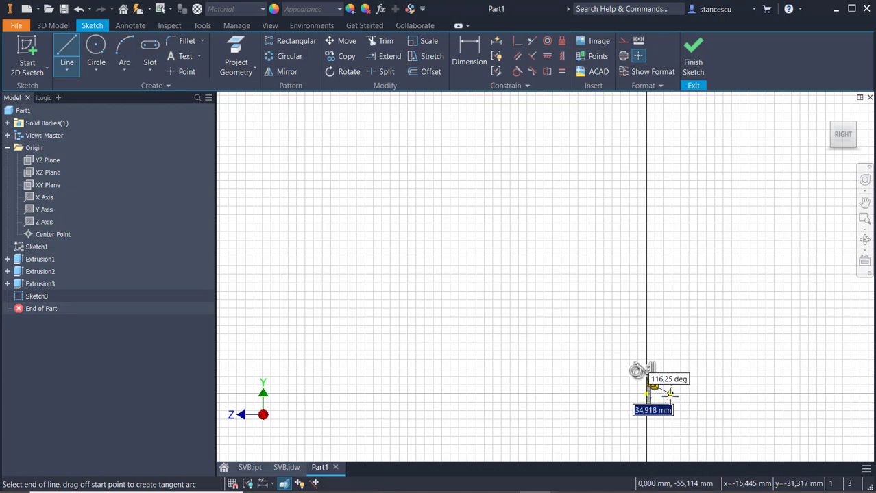
pyautogui.scroll(3, 667, 387)
pyautogui.scroll(2, 662, 346)
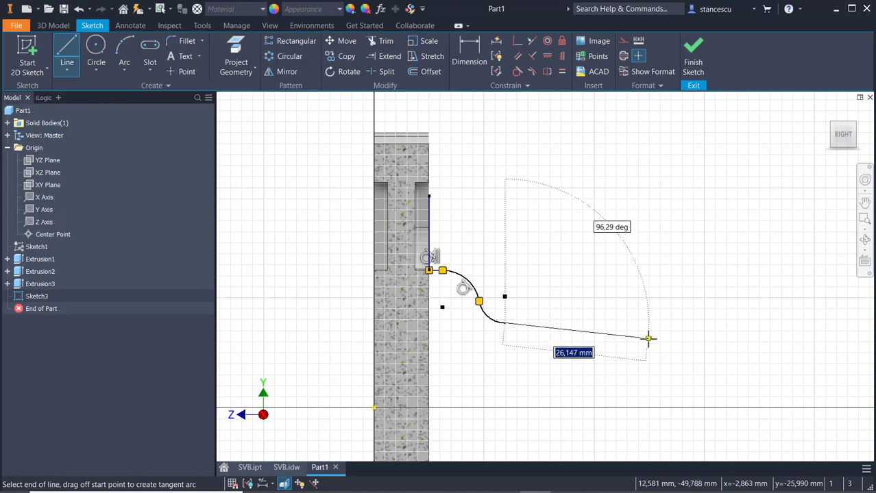
# Continue with a sloped line about 26 mm long and a vertical line about 12.6 mm to the horizontal axis, closing the profile along the axis and plate edge.
pyautogui.click(648, 337)
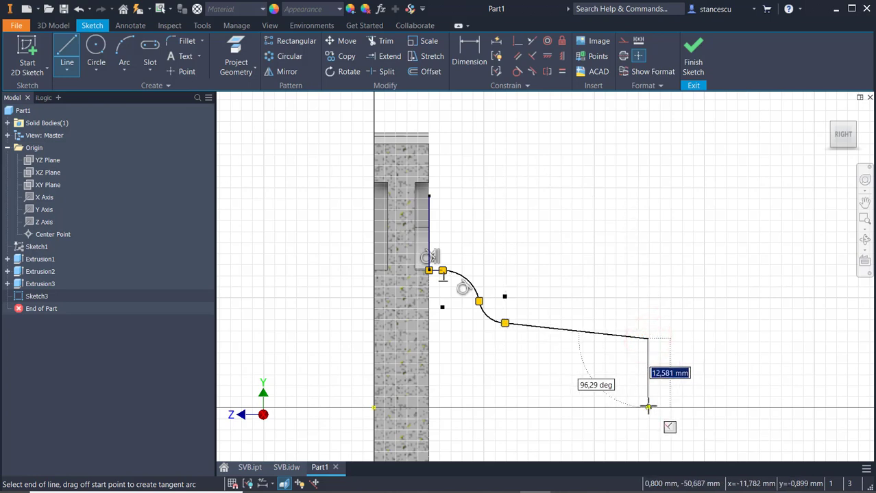
pyautogui.click(646, 409)
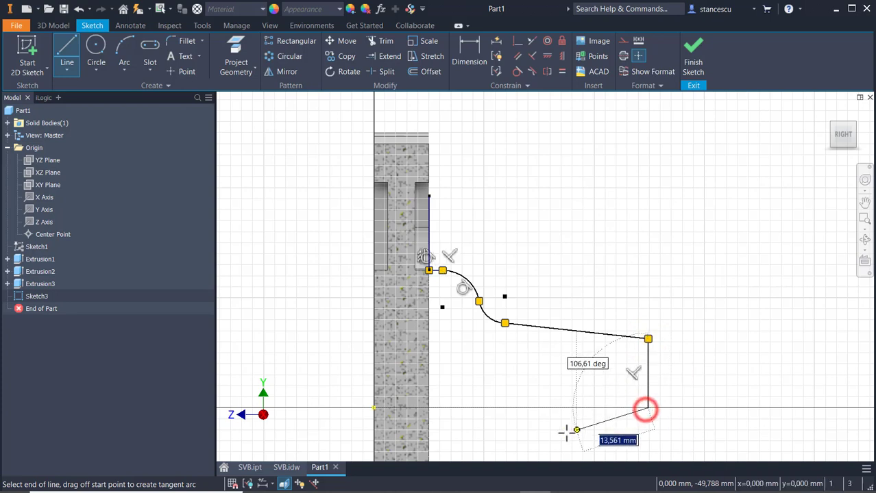
pyautogui.click(429, 408)
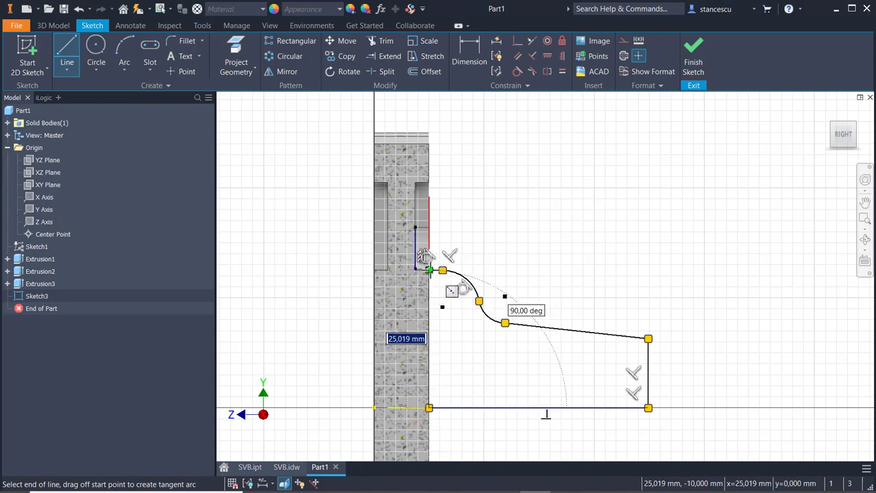
pyautogui.click(429, 270)
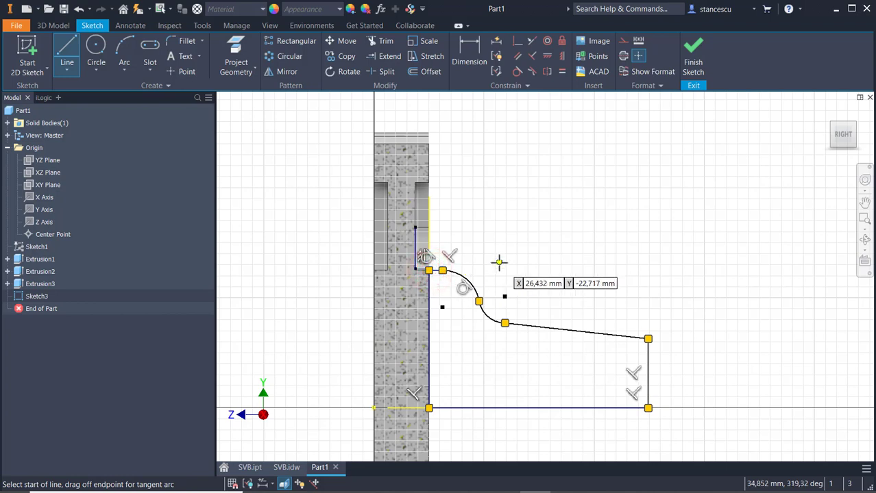
pyautogui.press('Escape')
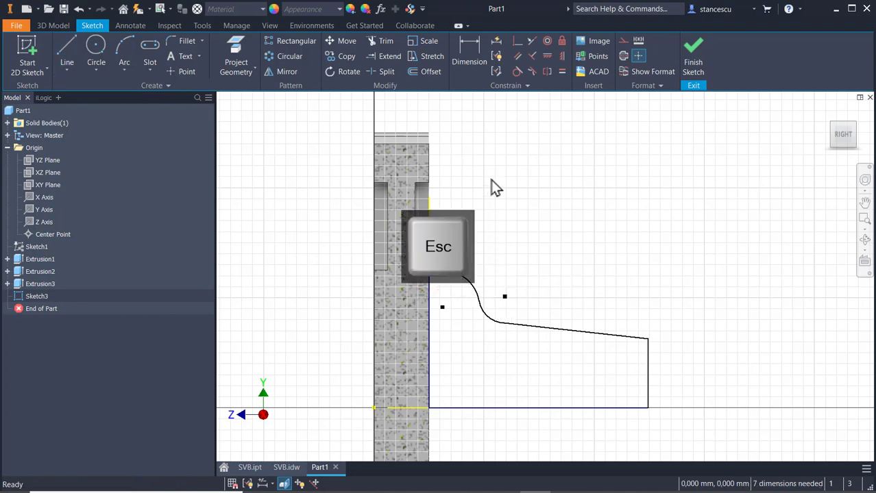
# Dimension the upper arc of the S-curve with a radius of 4 mm.
pyautogui.click(470, 46)
pyautogui.click(455, 275)
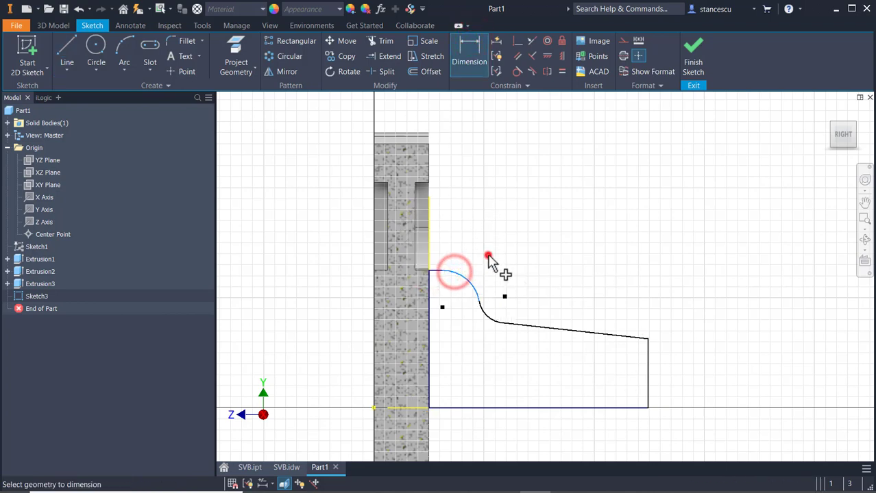
pyautogui.click(488, 255)
pyautogui.write('4')
pyautogui.press('Return')
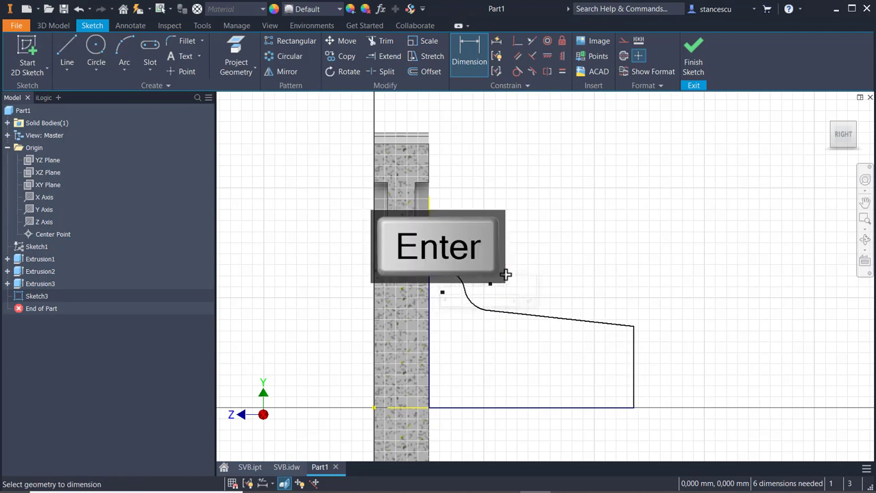
# Dimension the lower arc of the S-curve with a radius of 2 mm.
pyautogui.click(472, 305)
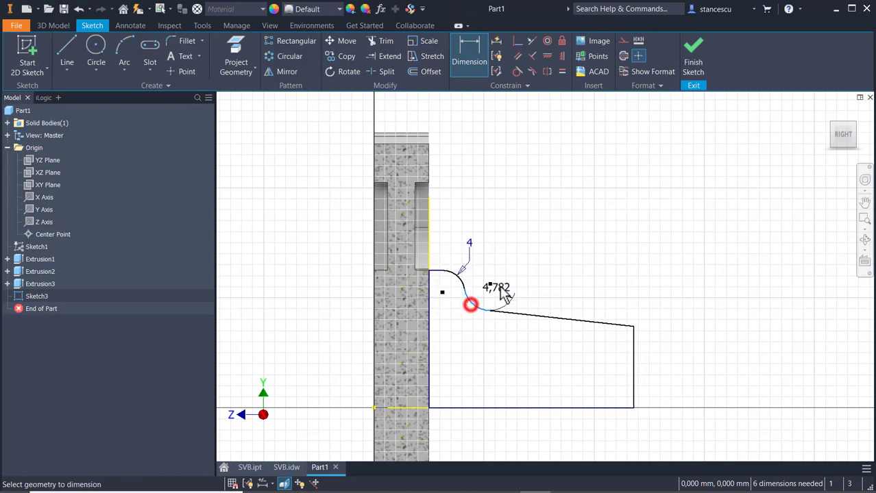
pyautogui.click(480, 294)
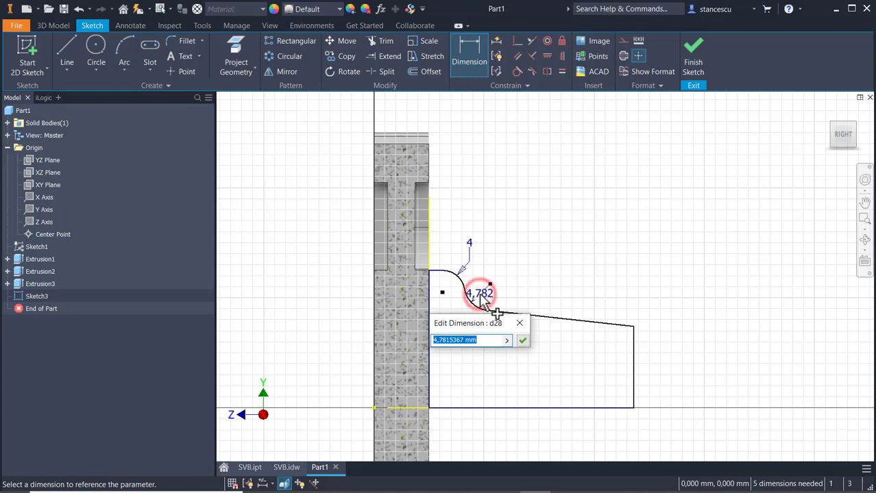
pyautogui.write('2')
pyautogui.press('Return')
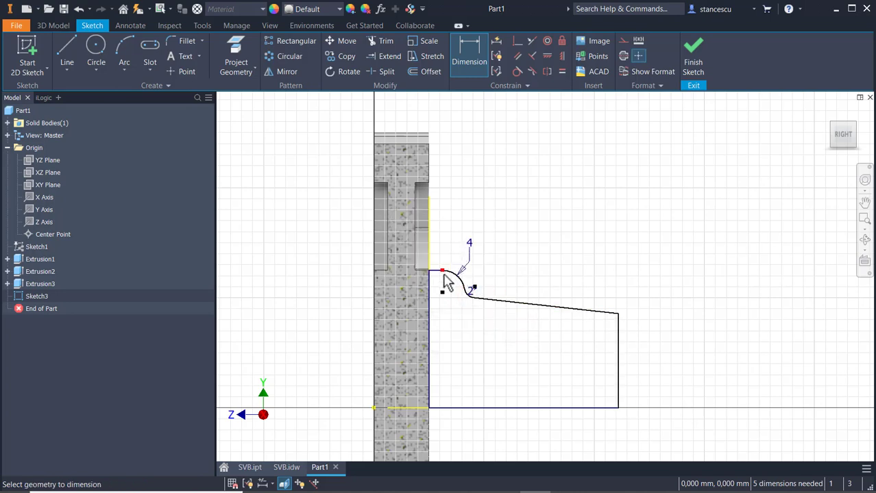
# Dimension the horizontal distance from the plate's far face to the start of the 4 mm arc as 12 mm.
pyautogui.click(442, 272)
pyautogui.click(404, 112)
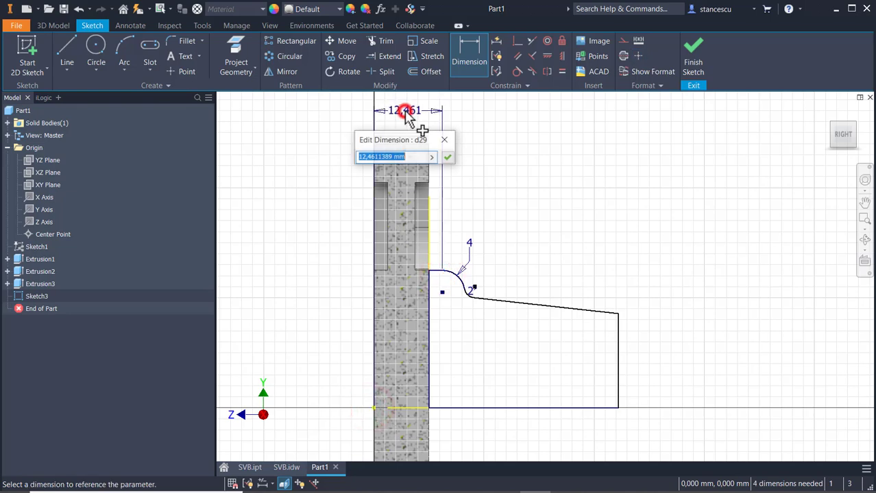
pyautogui.write('12')
pyautogui.press('Return')
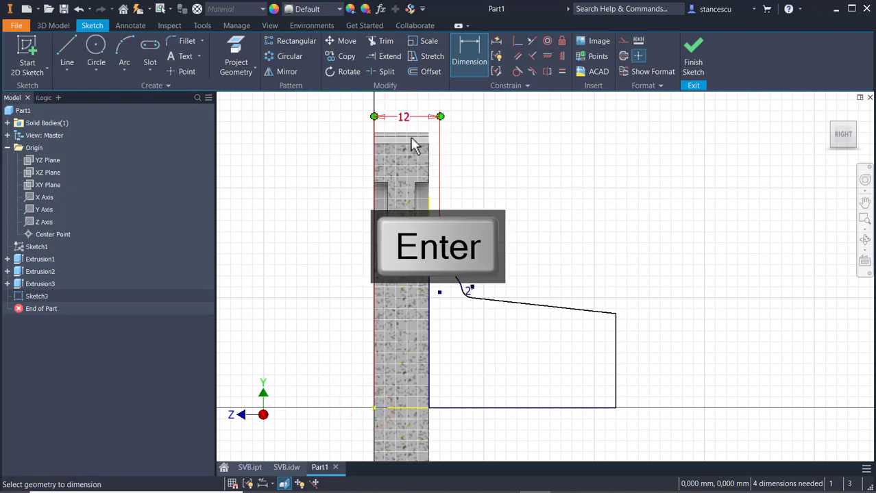
# Dimension the angle between the sloped line and the horizontal axis line as 10/2 degrees.
pyautogui.click(548, 306)
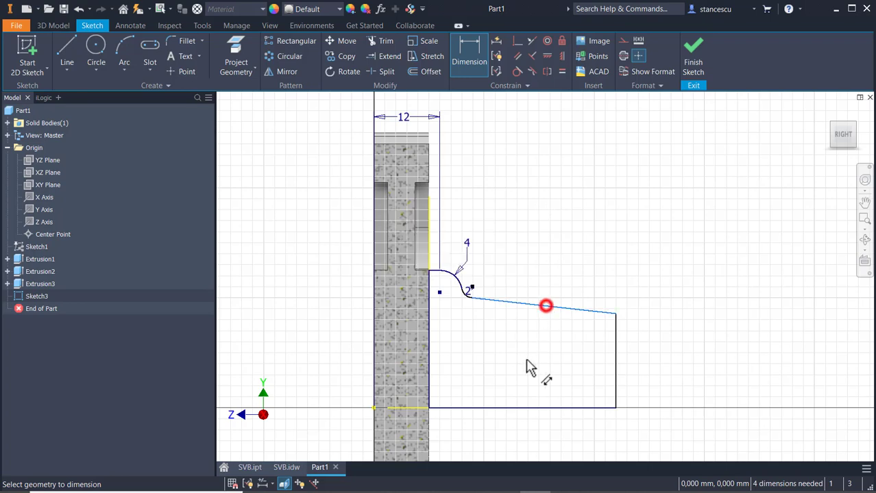
pyautogui.click(522, 409)
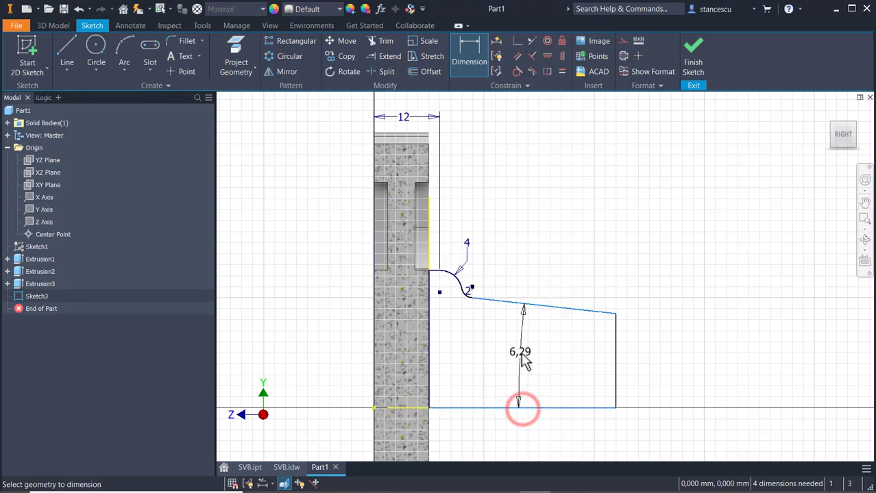
pyautogui.click(520, 354)
pyautogui.write('1')
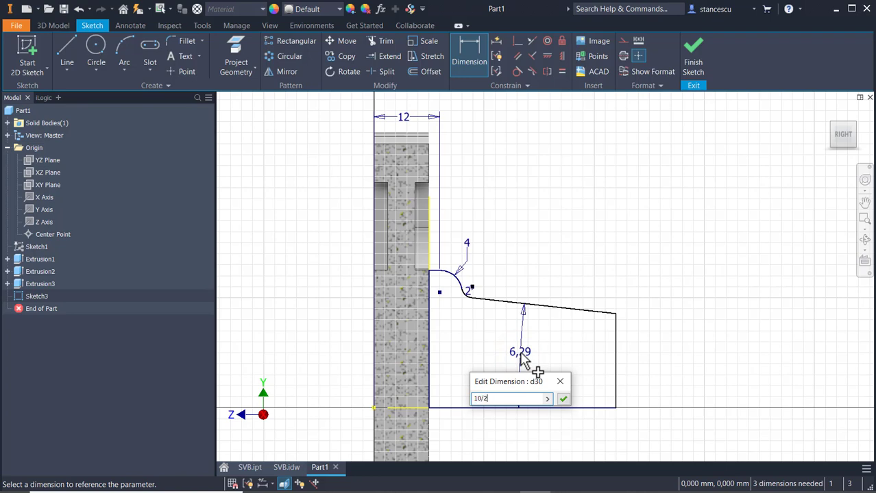
pyautogui.write('0/2')
pyautogui.press('Return')
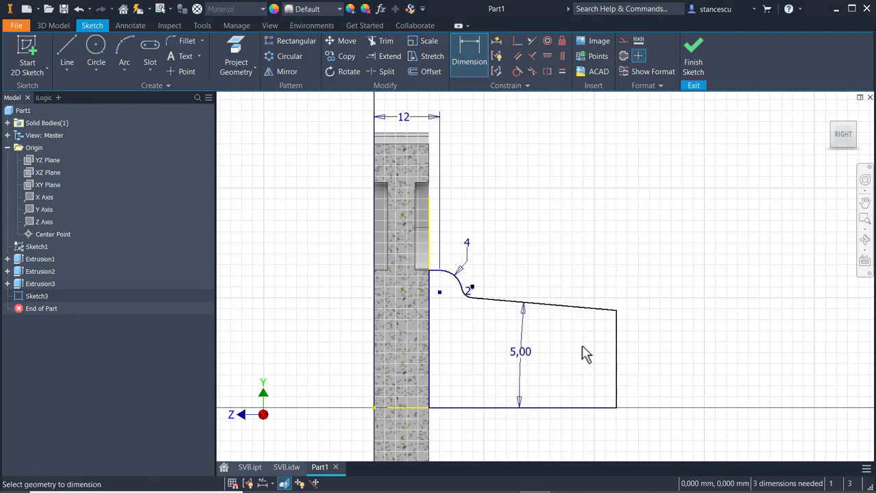
# Consult section A-A in SVB.idw and, back in Part1, dimension the distance from the center point to the outer vertical line as 53 mm.
pyautogui.click(286, 467)
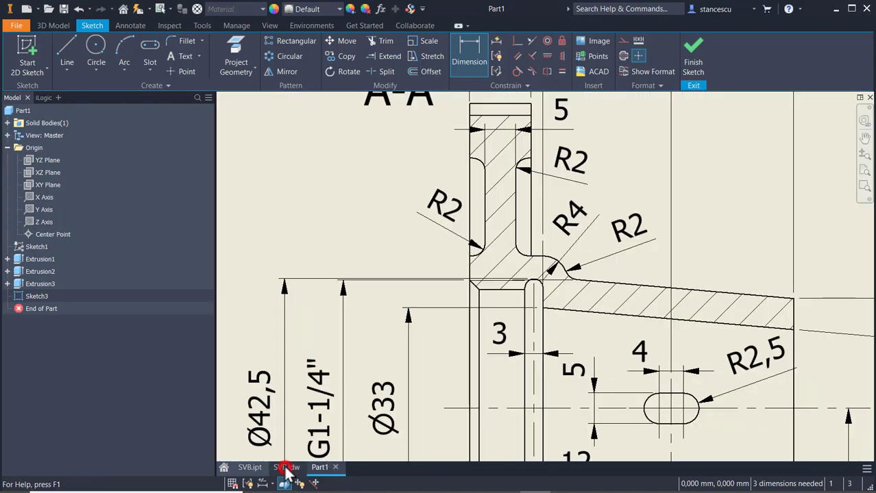
pyautogui.moveTo(595, 143); pyautogui.dragTo(562, 246, button='middle')
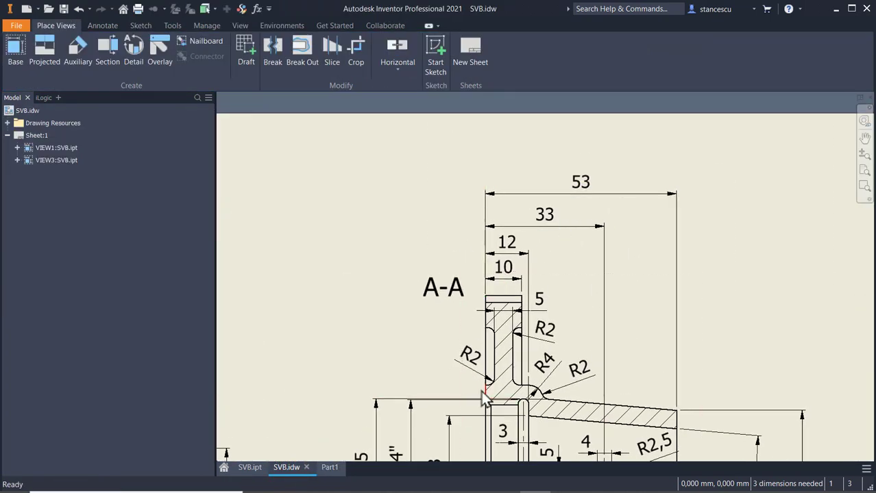
pyautogui.click(337, 467)
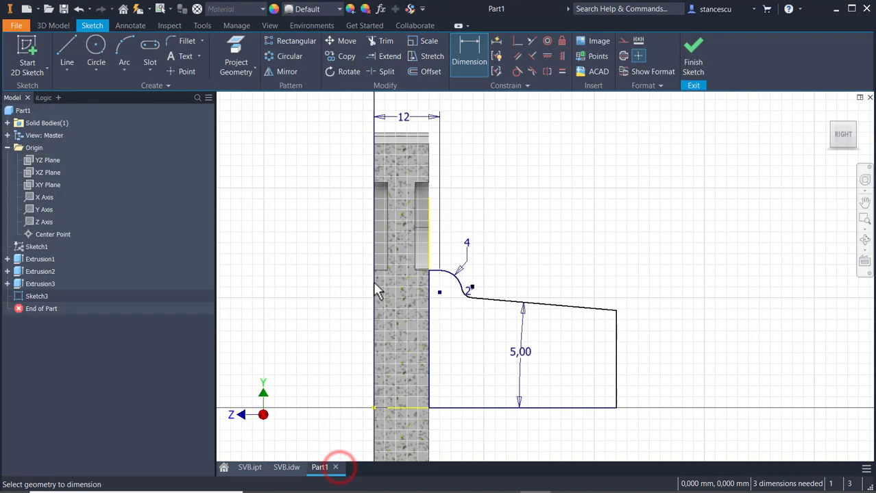
pyautogui.moveTo(328, 181); pyautogui.dragTo(333, 202, button='middle')
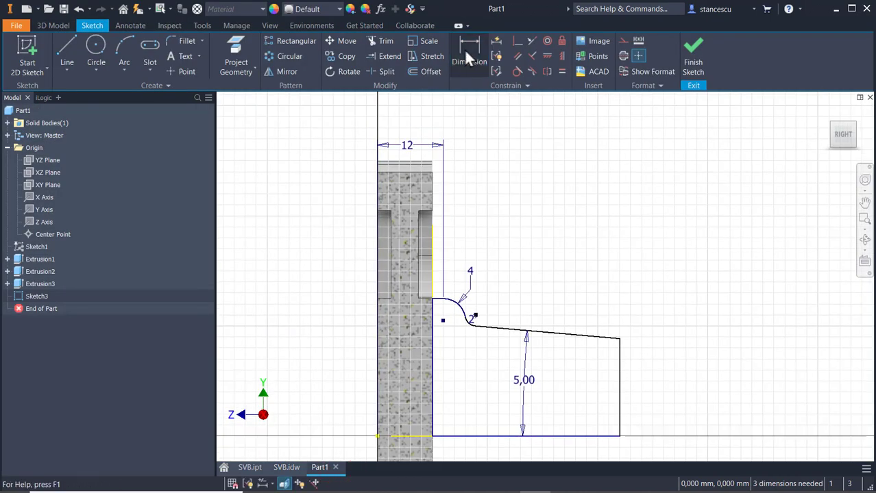
pyautogui.click(377, 436)
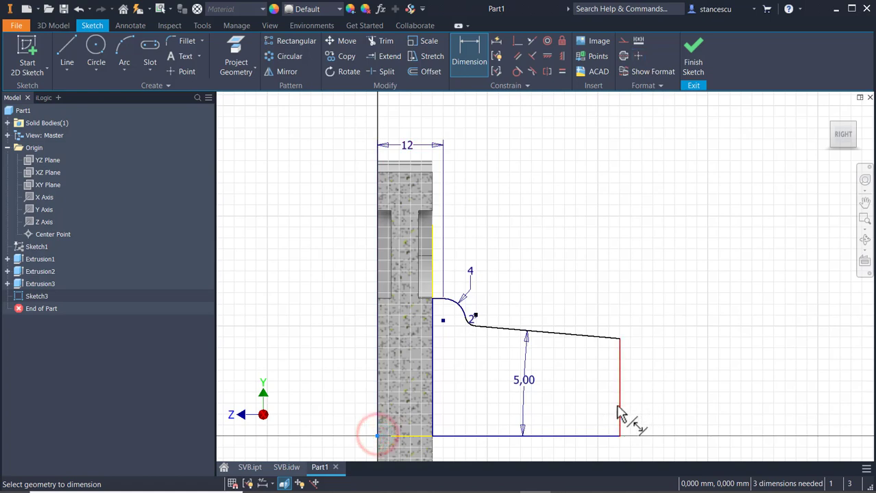
pyautogui.click(617, 406)
pyautogui.click(485, 116)
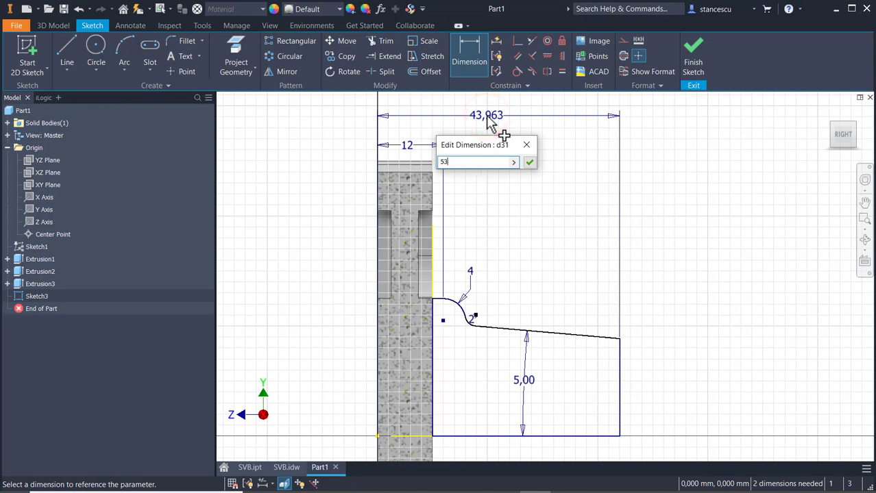
pyautogui.write('53')
pyautogui.press('Return')
pyautogui.press('Escape')
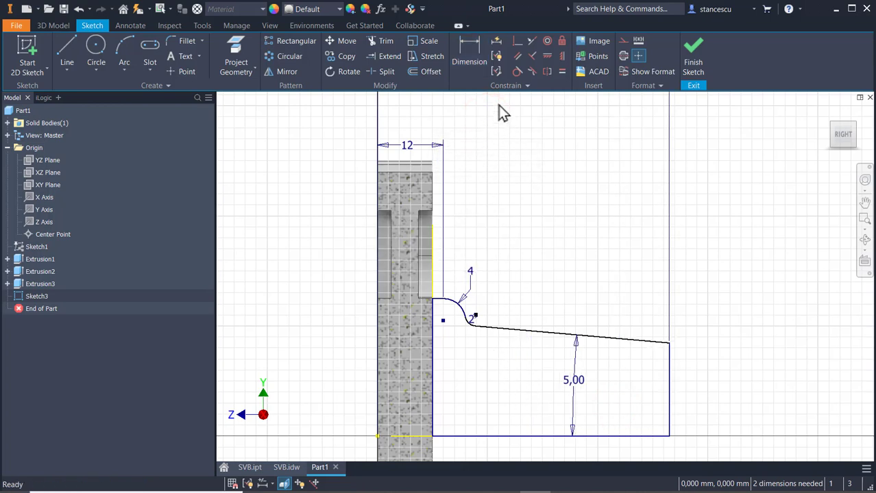
# Try to constrain the profile's horizontal axis line coincident with the center point.
pyautogui.click(516, 42)
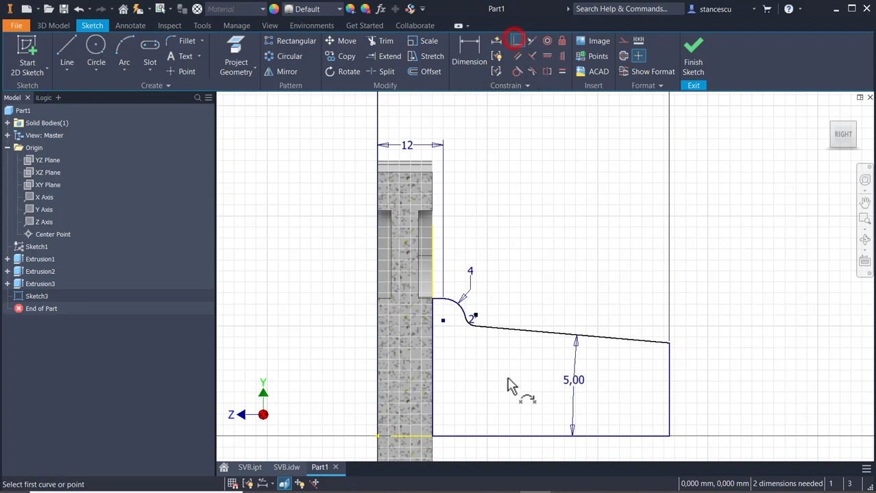
pyautogui.click(506, 435)
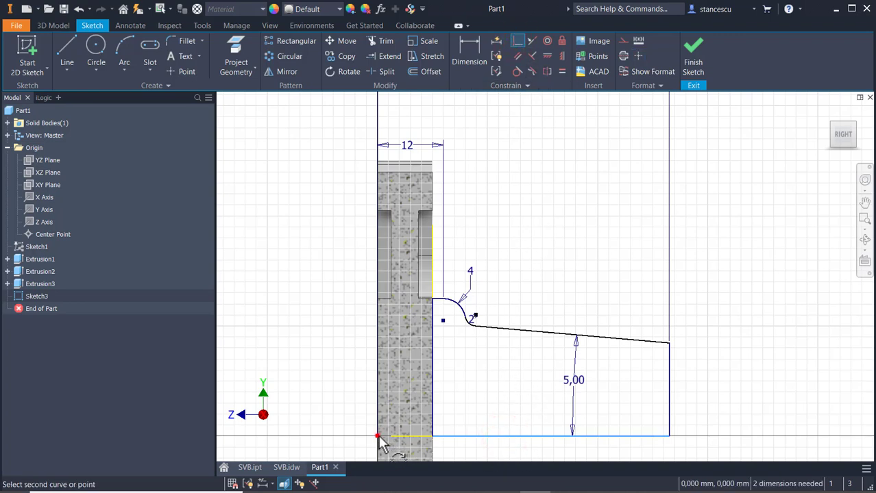
pyautogui.click(378, 436)
pyautogui.click(258, 113)
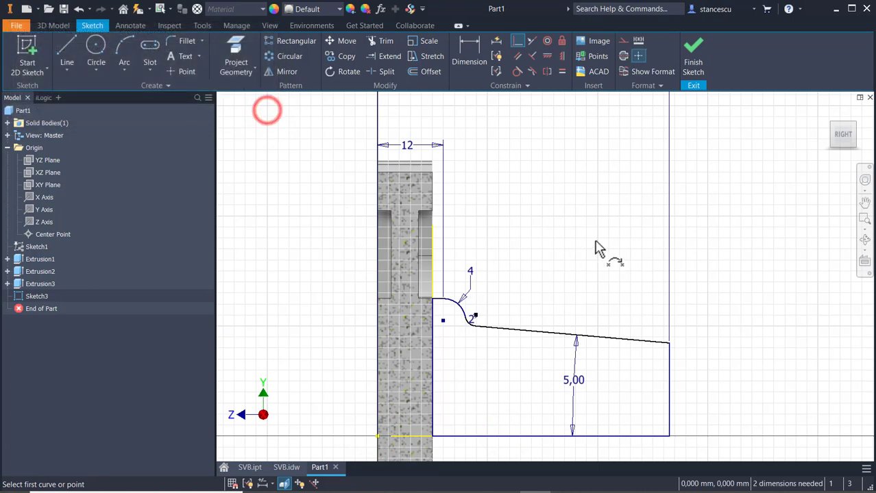
pyautogui.moveTo(602, 254); pyautogui.dragTo(609, 152, button='middle')
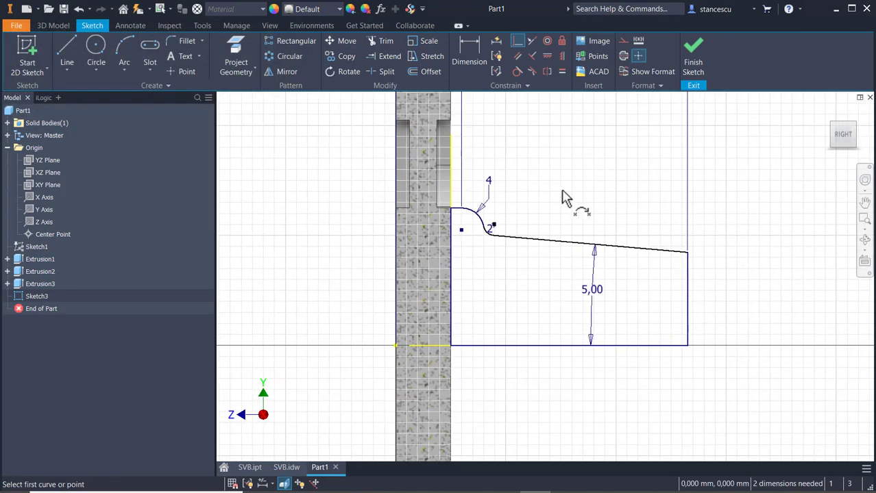
pyautogui.press('Escape')
# Convert the profile's horizontal axis line to a centerline.
pyautogui.click(535, 279)
pyautogui.moveTo(510, 344); pyautogui.dragTo(488, 375)
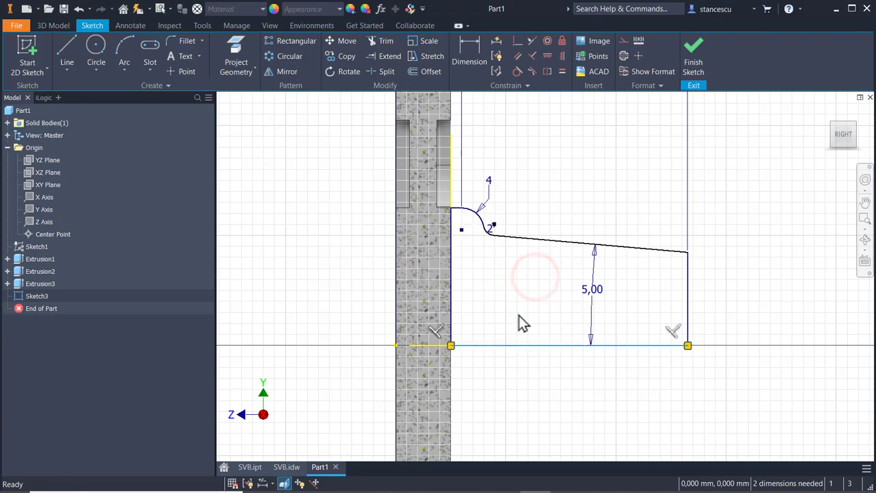
pyautogui.click(622, 57)
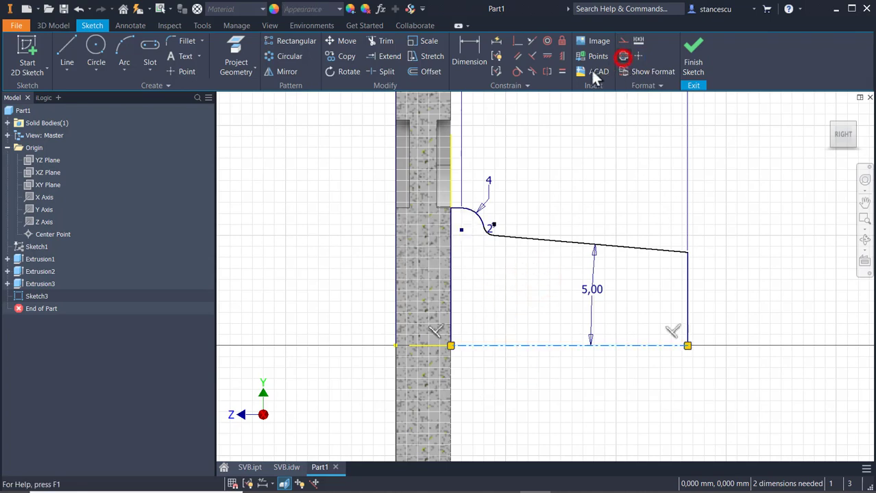
# Dimension the outer end of the sloped line about the centerline with a diameter of 36 mm.
pyautogui.click(468, 47)
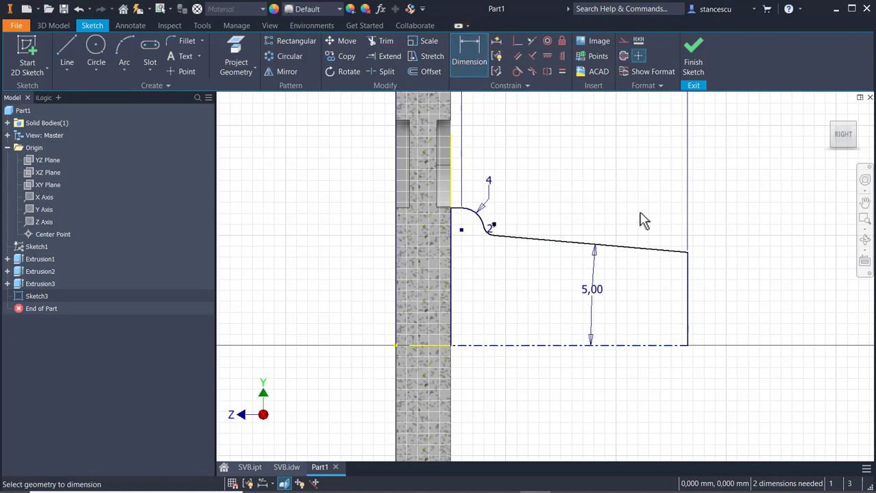
pyautogui.click(688, 252)
pyautogui.click(644, 345)
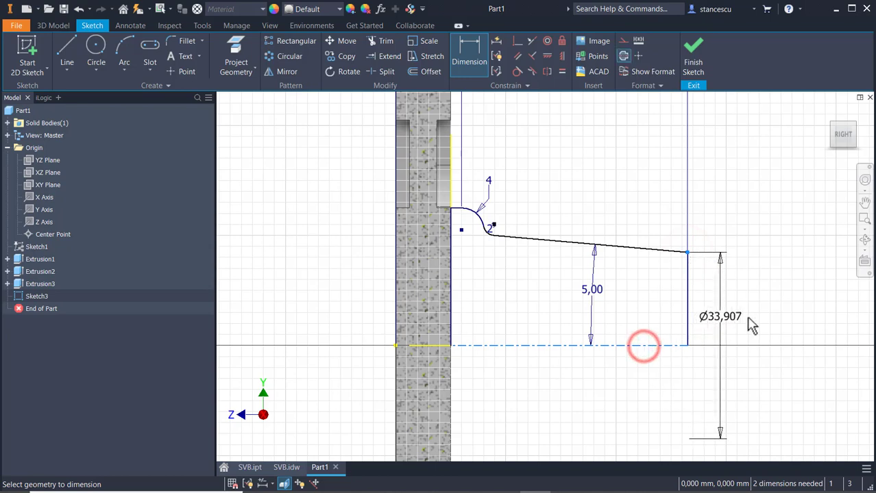
pyautogui.click(774, 322)
pyautogui.write('3')
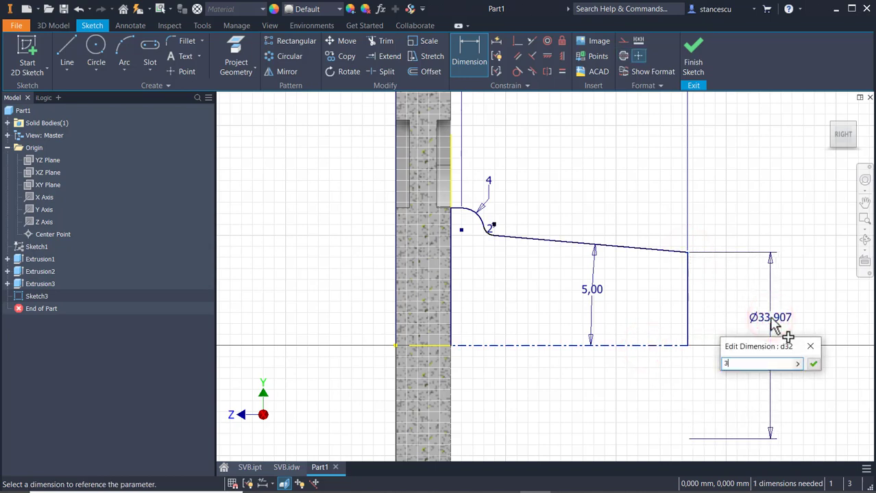
pyautogui.write('6')
pyautogui.press('Return')
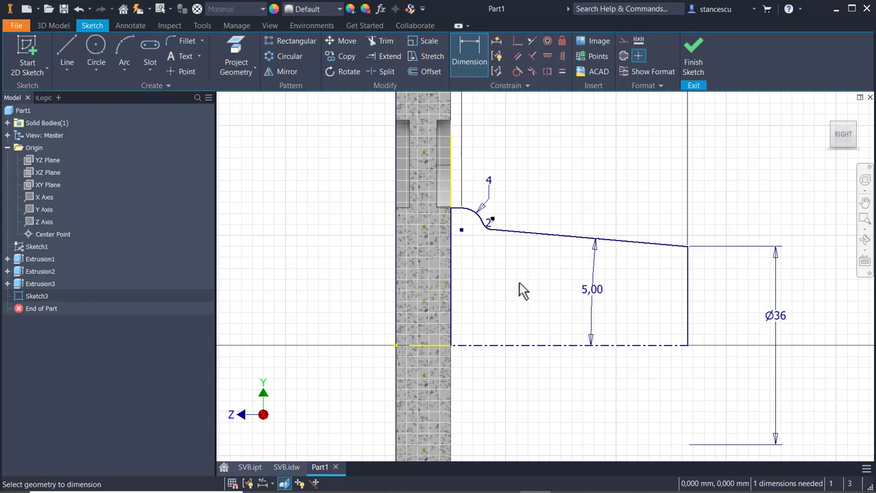
pyautogui.press('Escape')
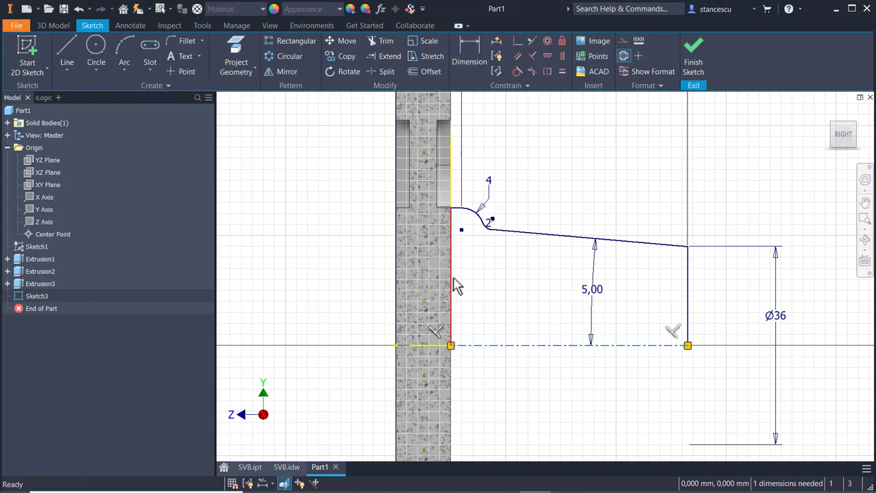
# Test whether the profile's line on the plate edge and its upper corner can still move.
pyautogui.moveTo(451, 281)
pyautogui.mouseDown()
pyautogui.moveTo(483, 280)
pyautogui.moveTo(452, 346)
pyautogui.moveTo(470, 336)
pyautogui.moveTo(466, 322)
pyautogui.mouseUp()
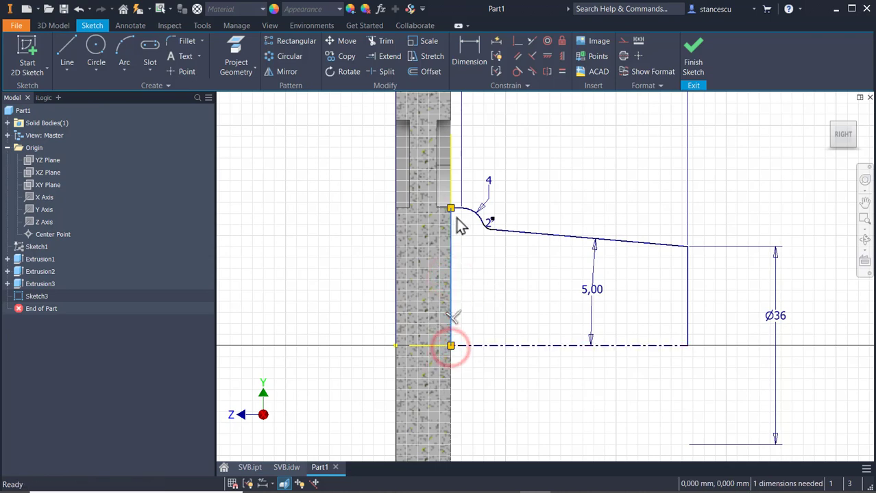
pyautogui.moveTo(453, 212)
pyautogui.mouseDown()
pyautogui.moveTo(463, 230)
pyautogui.moveTo(466, 219)
pyautogui.mouseUp()
pyautogui.click(575, 166)
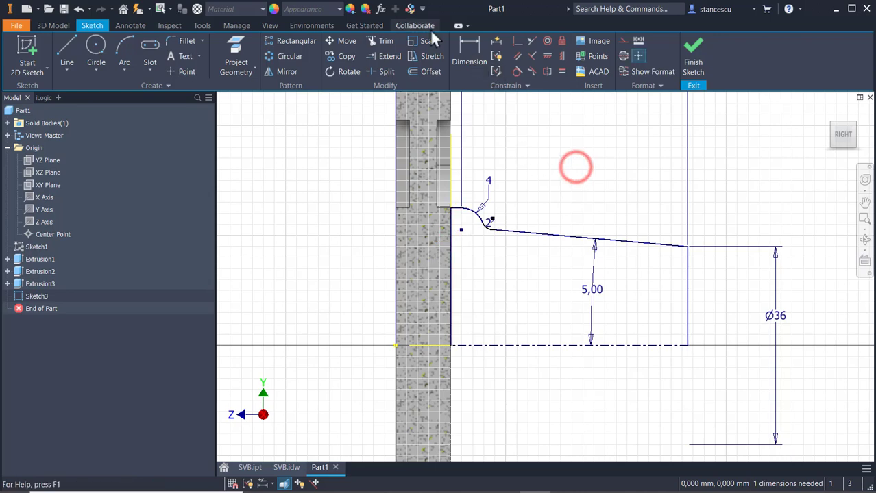
# Try to add the missing dimension with Auto Dimension, including constraints, and remove the automatic results.
pyautogui.click(495, 42)
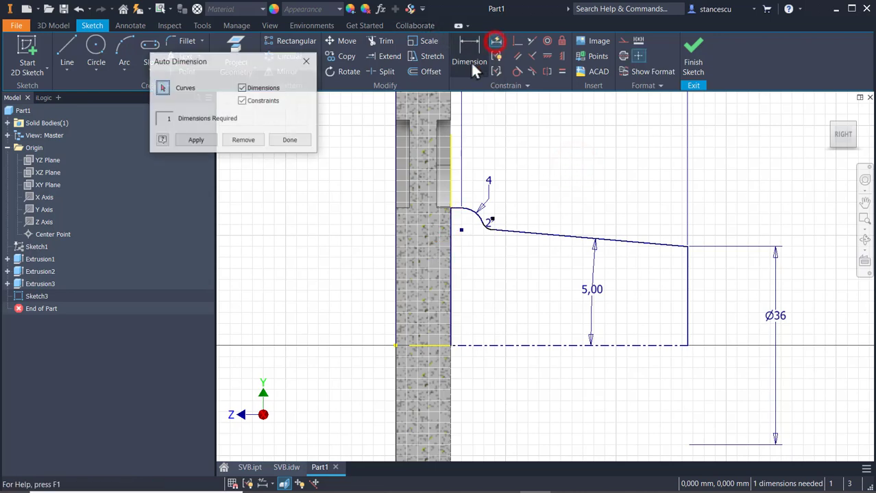
pyautogui.click(179, 140)
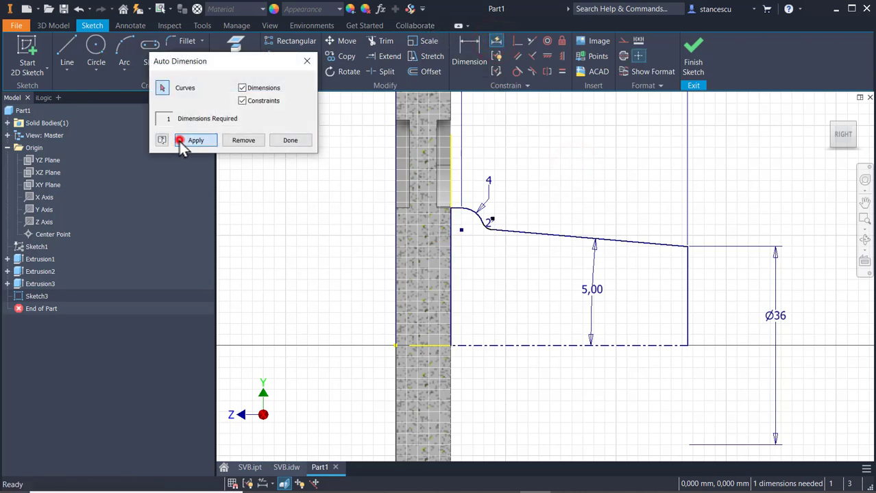
pyautogui.click(247, 140)
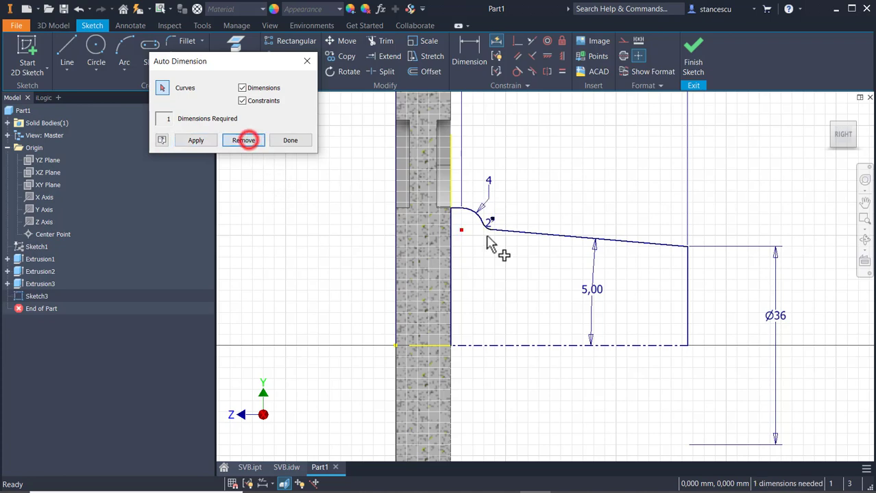
pyautogui.click(284, 149)
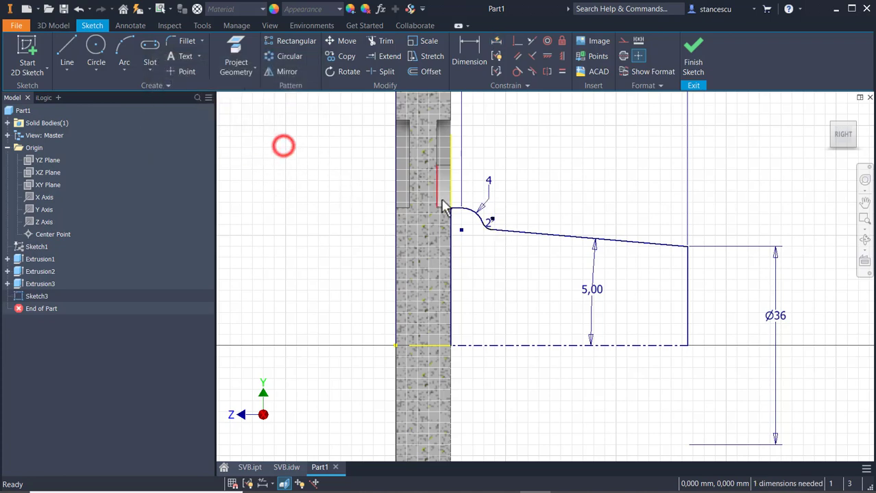
# Make the 2 mm arc tangent to the sloped line of the hub profile.
pyautogui.scroll(5, 472, 235)
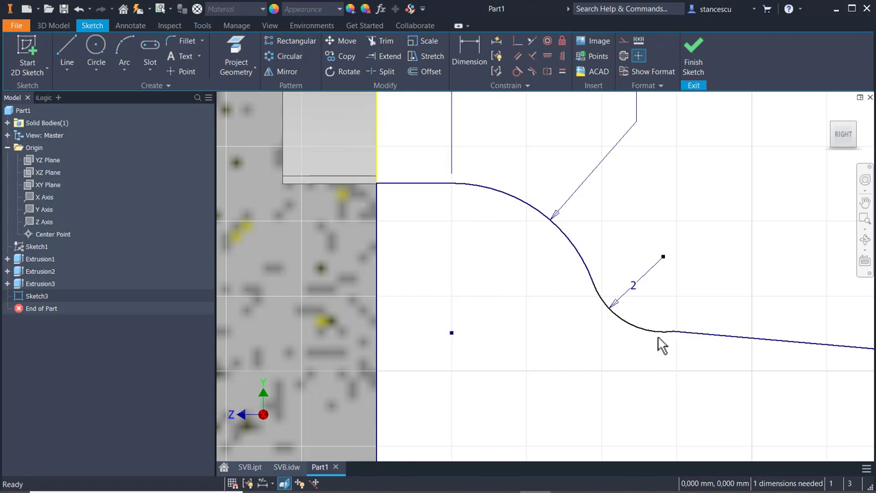
pyautogui.click(517, 71)
pyautogui.click(630, 326)
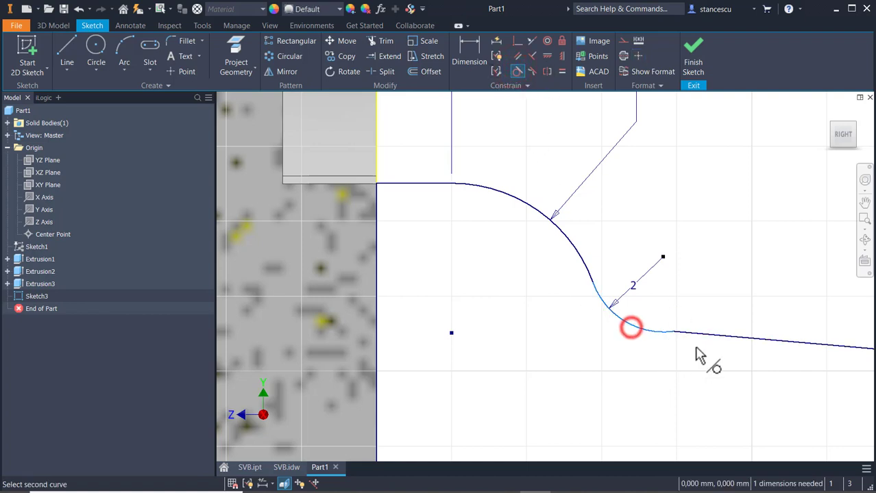
pyautogui.click(706, 335)
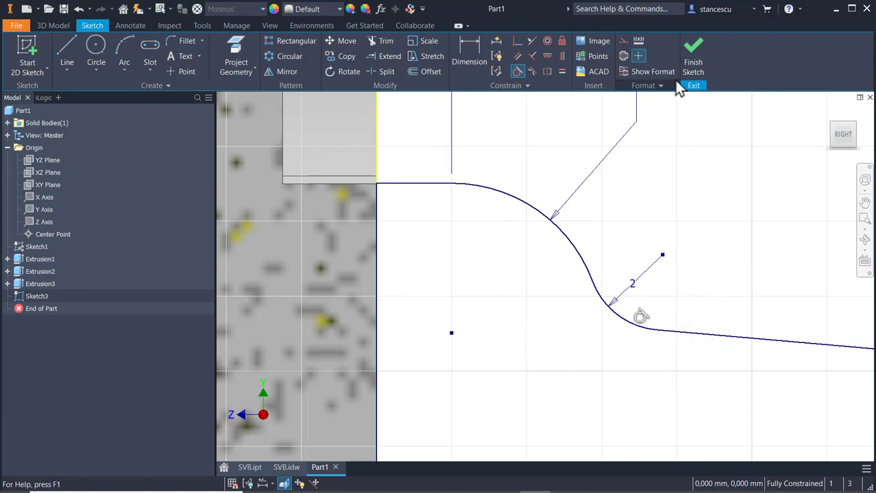
# Finish the sketch and revolve the hub profile 360° about its centerline, joined to the existing body.
pyautogui.click(693, 59)
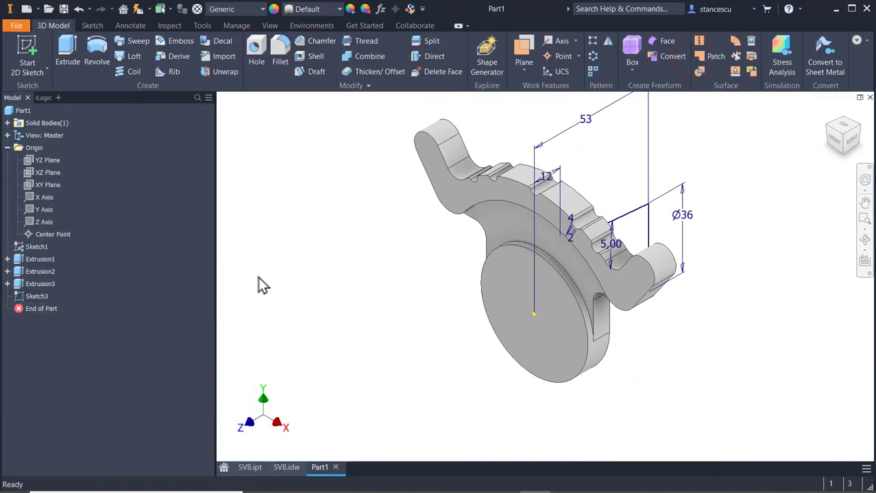
pyautogui.click(96, 51)
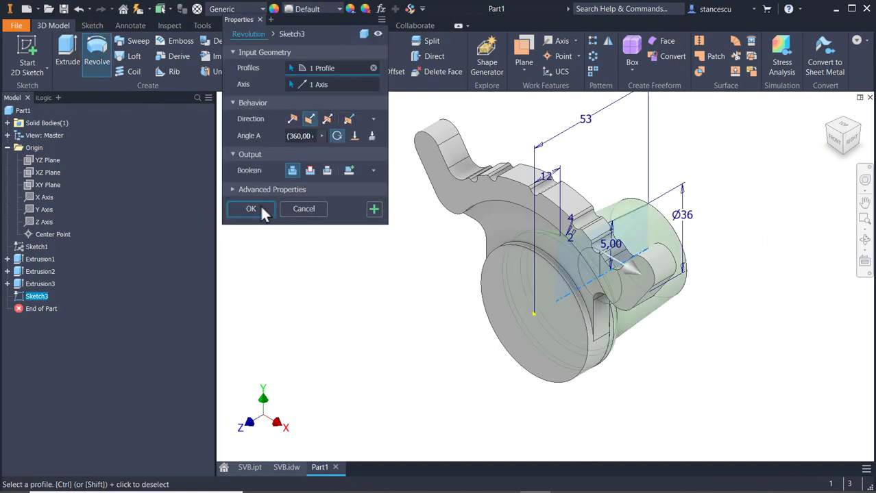
pyautogui.click(253, 208)
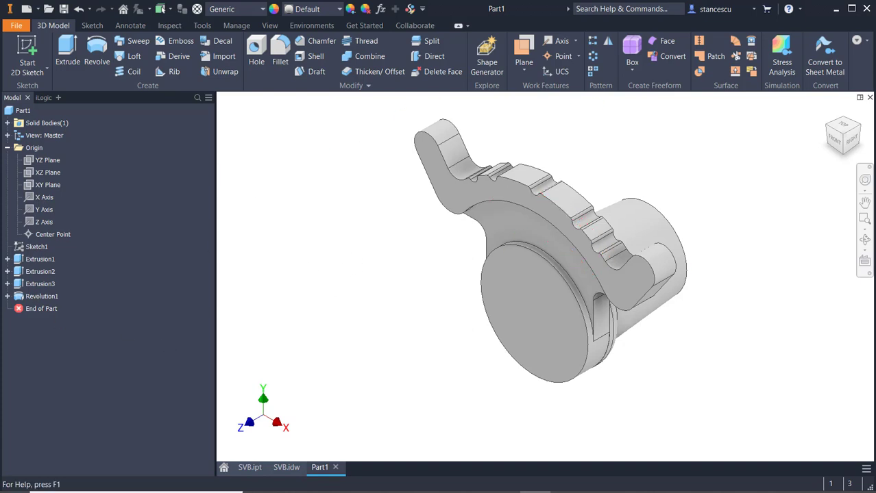
# Examine the SVB.idw drawing for the hexagonal and threaded stem's dimensions in section A-A and the front view.
pyautogui.click(284, 468)
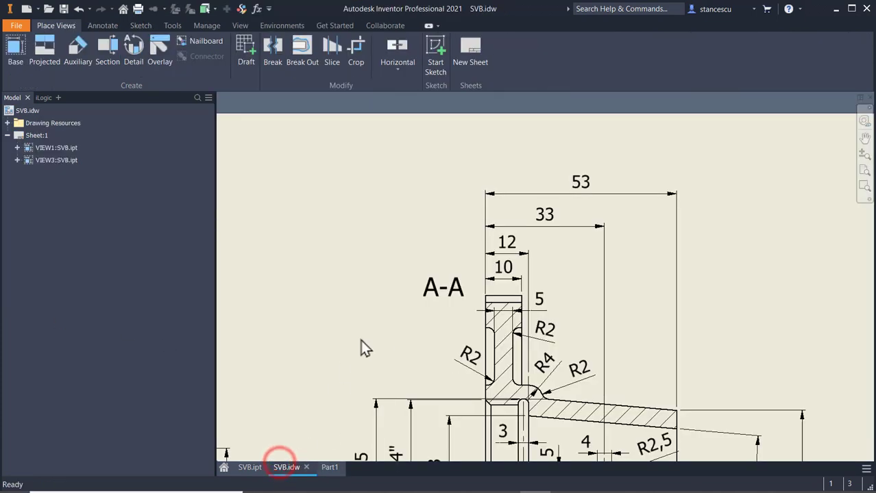
pyautogui.scroll(2, 393, 356)
pyautogui.moveTo(406, 348); pyautogui.dragTo(350, 68, button='middle')
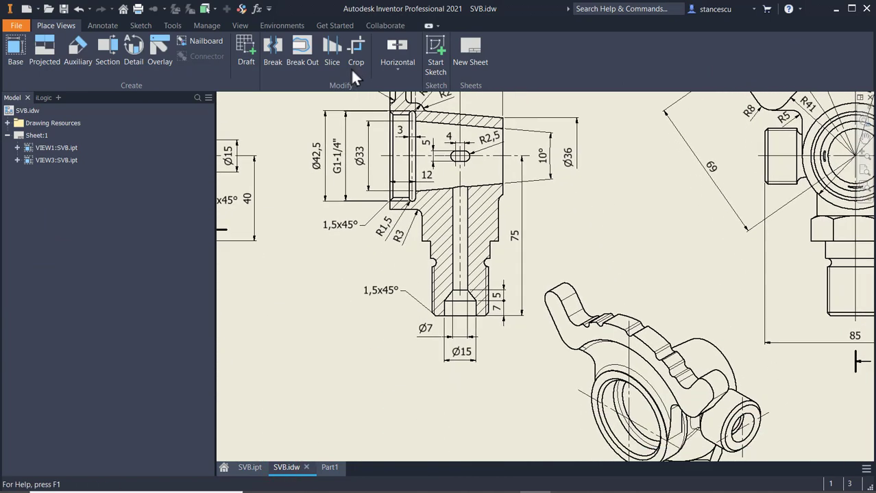
pyautogui.moveTo(398, 261); pyautogui.dragTo(389, 218, button='middle')
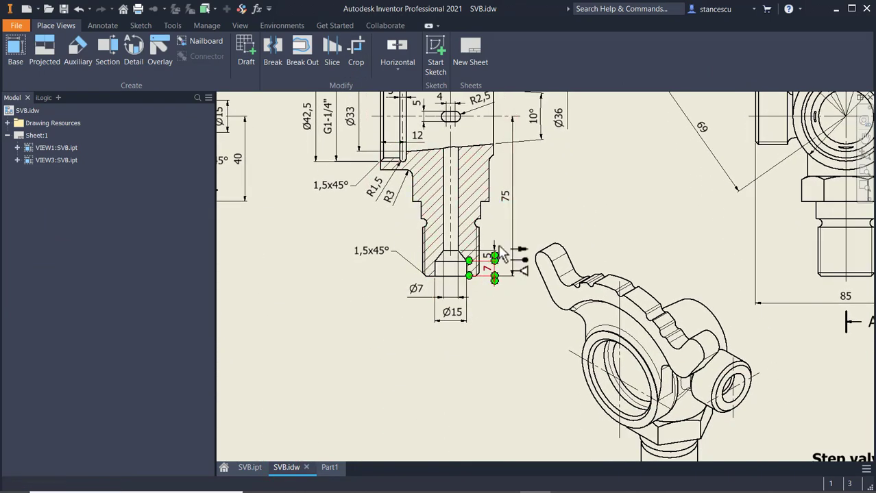
pyautogui.click(452, 312)
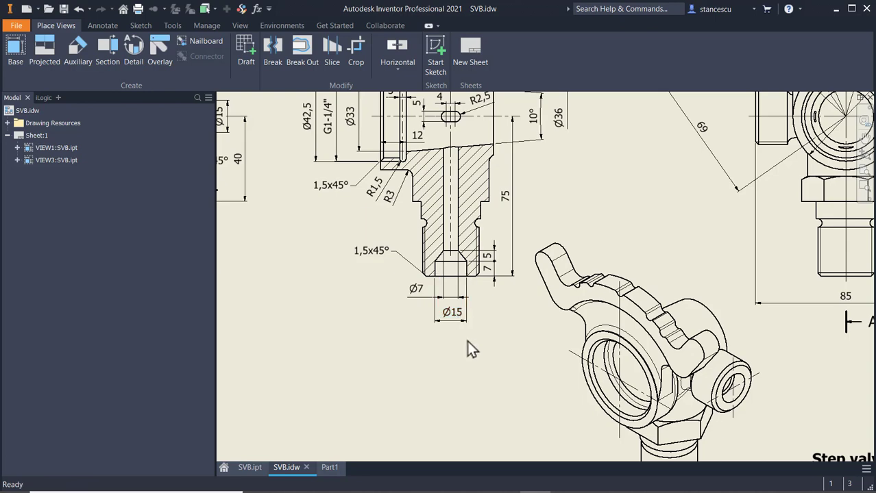
pyautogui.moveTo(504, 367); pyautogui.dragTo(439, 284, button='middle')
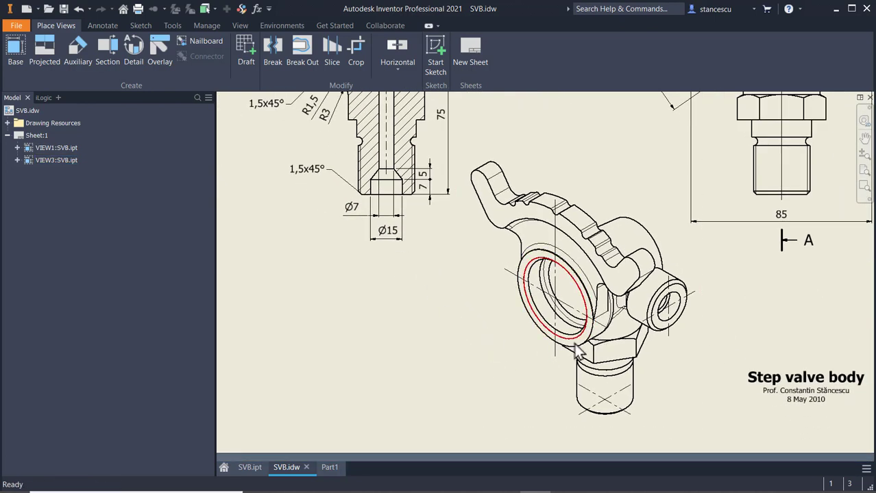
pyautogui.moveTo(351, 281)
pyautogui.mouseDown(button='middle')
pyautogui.moveTo(744, 308)
pyautogui.moveTo(693, 406)
pyautogui.mouseUp(button='middle')
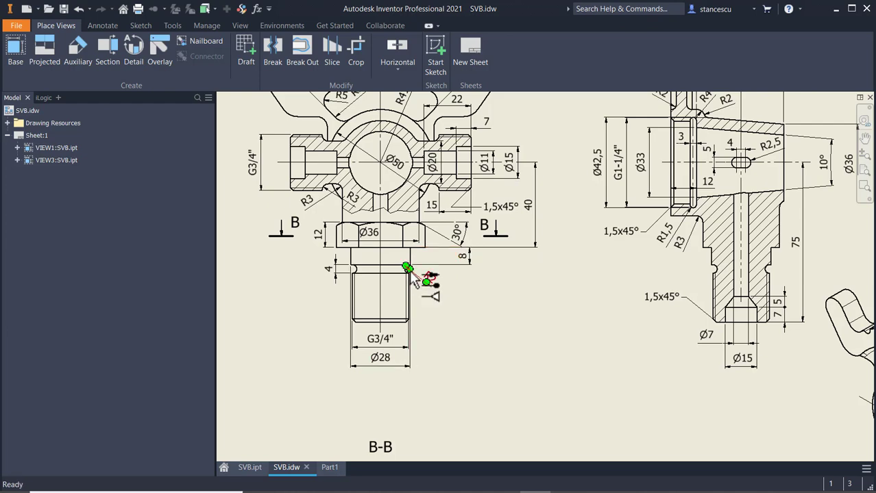
pyautogui.scroll(4, 409, 270)
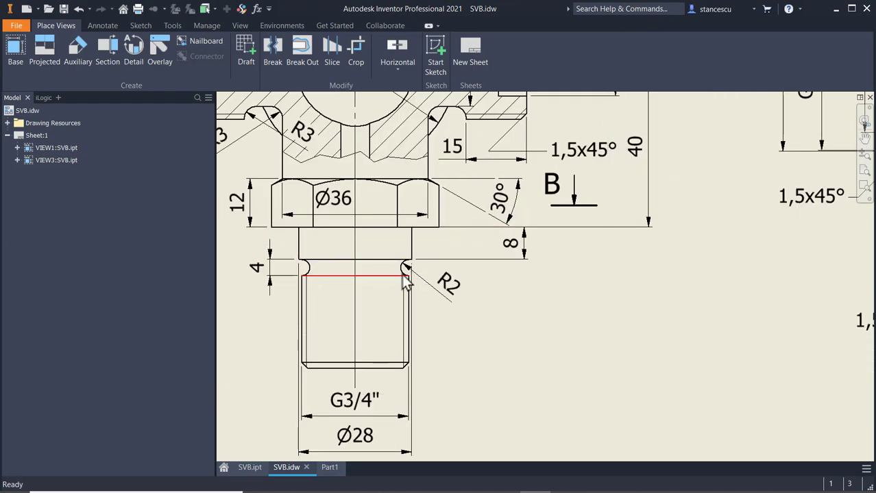
pyautogui.scroll(-4, 563, 316)
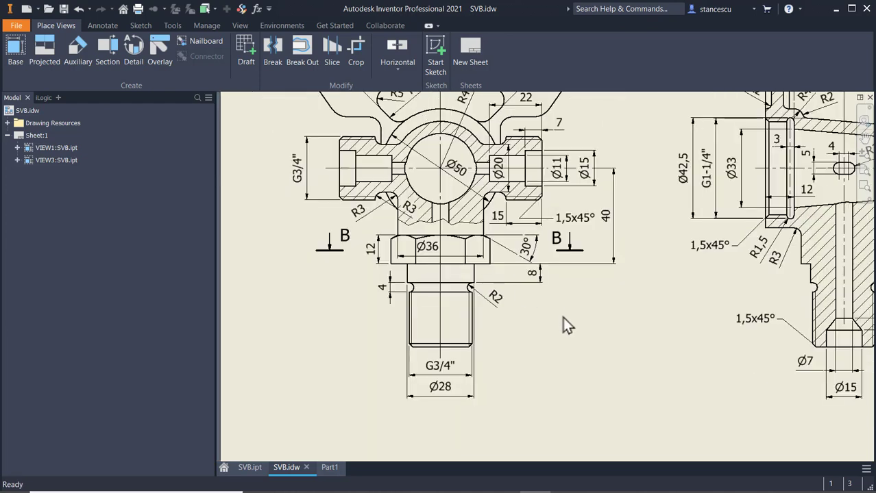
pyautogui.scroll(2, 576, 313)
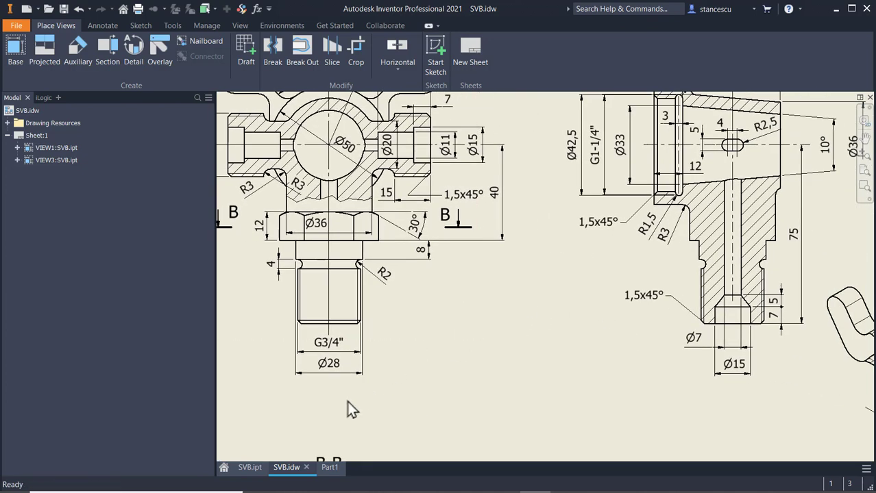
# Compare the Part1 model with section A-A in the SVB.idw drawing to see how the stem joins the hub.
pyautogui.click(322, 470)
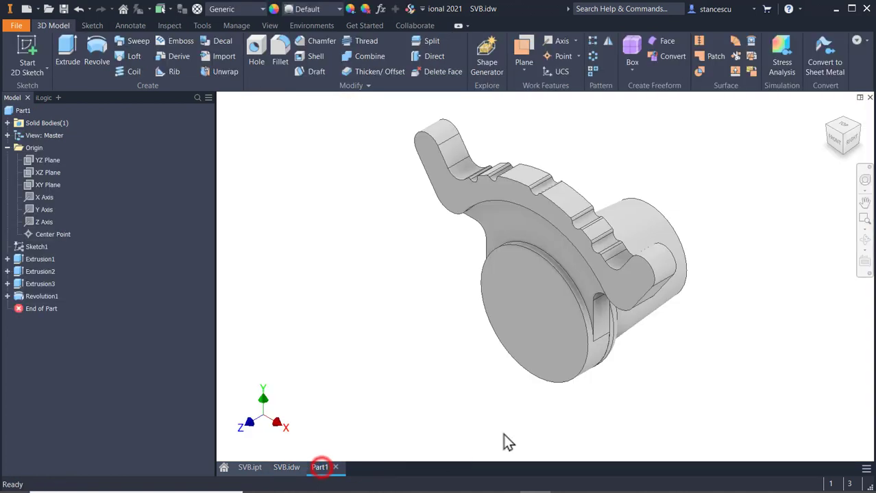
pyautogui.moveTo(458, 351); pyautogui.dragTo(442, 301, button='middle')
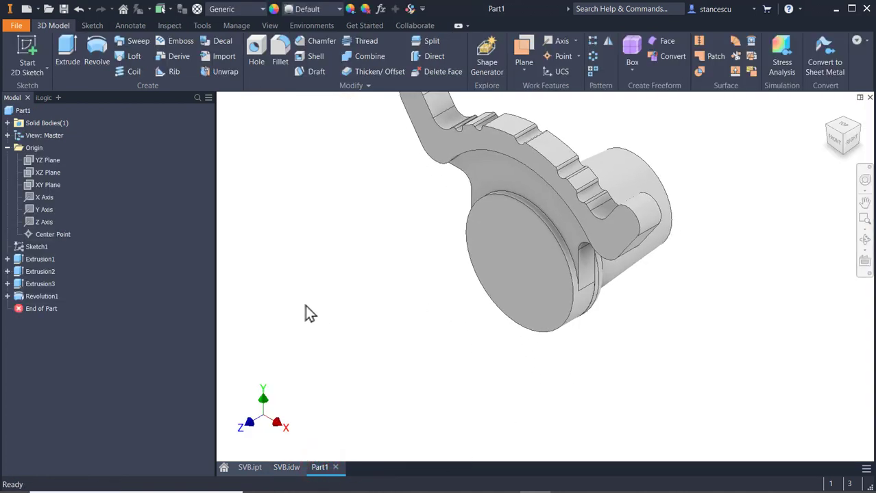
pyautogui.click(287, 467)
pyautogui.moveTo(573, 358)
pyautogui.mouseDown(button='middle')
pyautogui.moveTo(507, 384)
pyautogui.moveTo(467, 490)
pyautogui.mouseUp(button='middle')
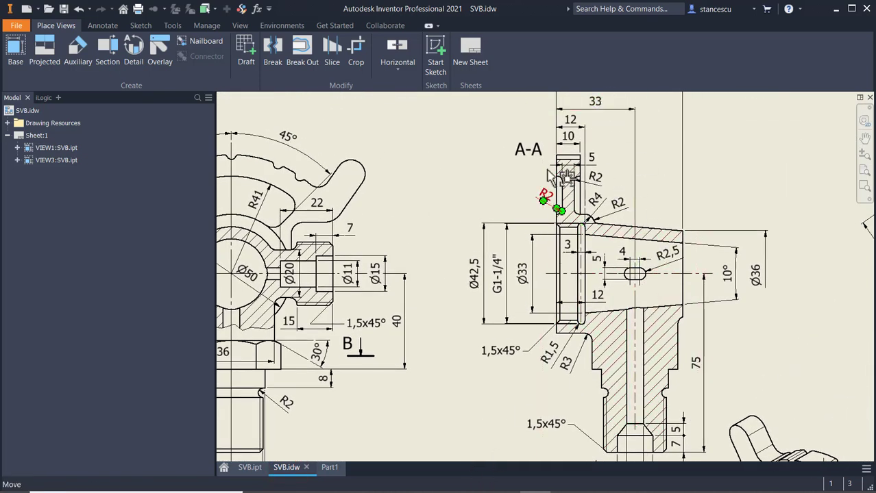
# Start a new sketch on the YZ plane in Part1 and slice the model's graphics at the sketch plane.
pyautogui.click(331, 470)
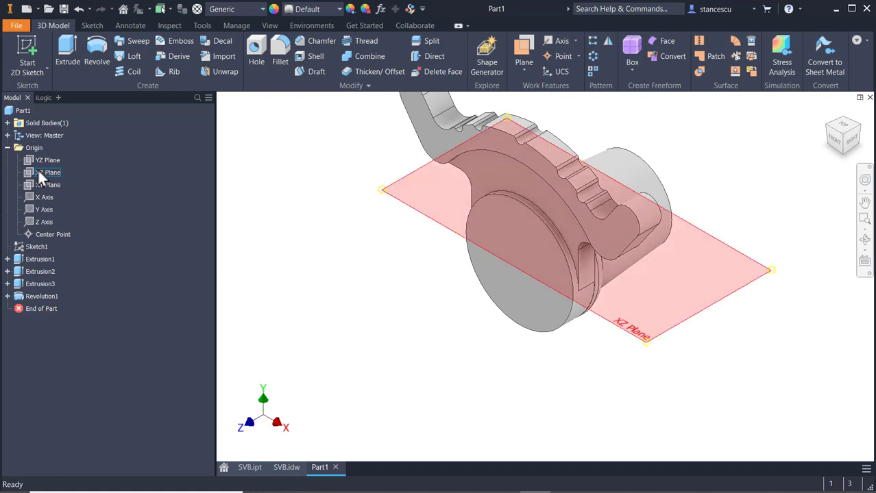
pyautogui.click(38, 155)
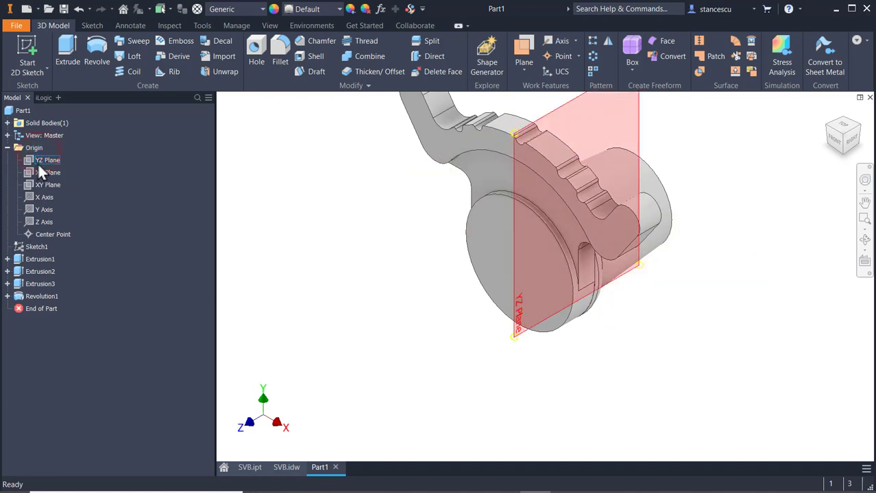
pyautogui.click(586, 191)
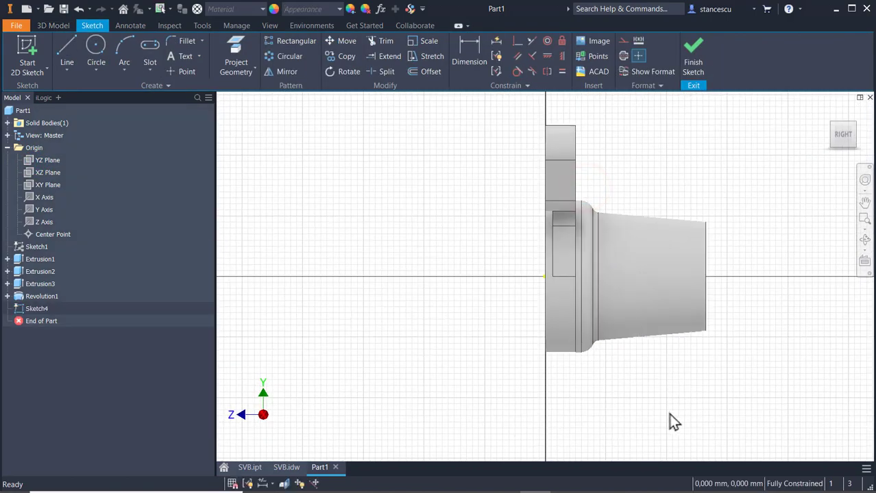
pyautogui.press('F7')
pyautogui.moveTo(663, 433); pyautogui.dragTo(603, 297, button='middle')
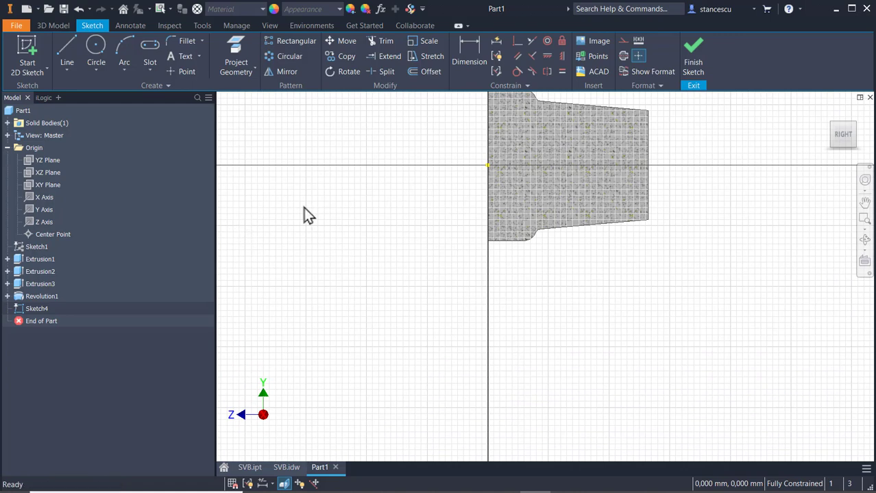
# Sketch the stem half-profile's vertical axis line about 87 mm long, a bottom edge about 13 mm, an outer edge about 18 mm and a small groove arc.
pyautogui.click(71, 43)
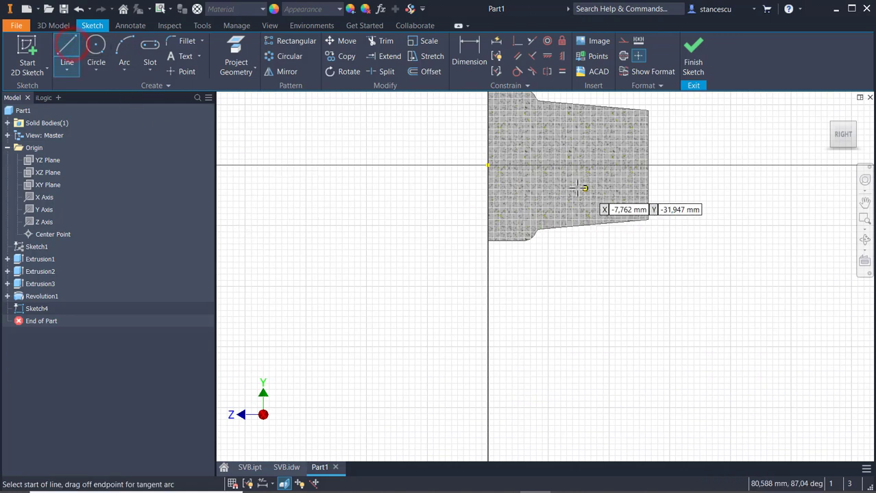
pyautogui.click(565, 164)
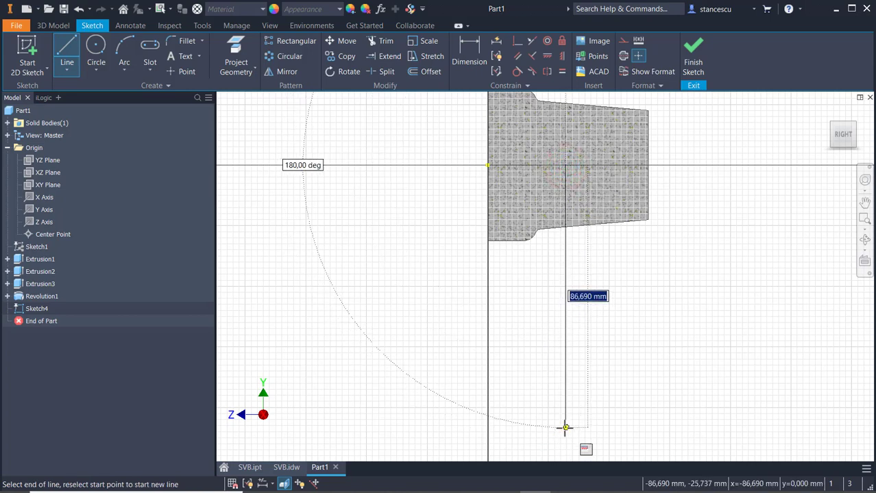
pyautogui.click(565, 428)
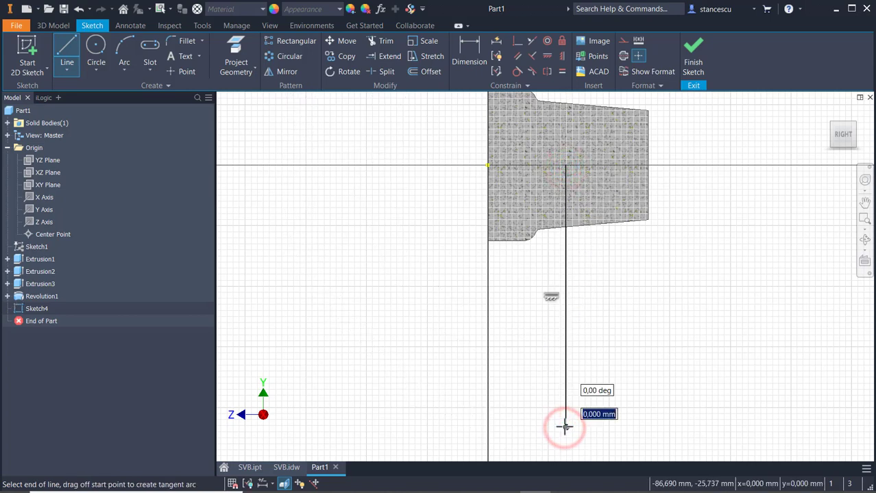
pyautogui.click(606, 428)
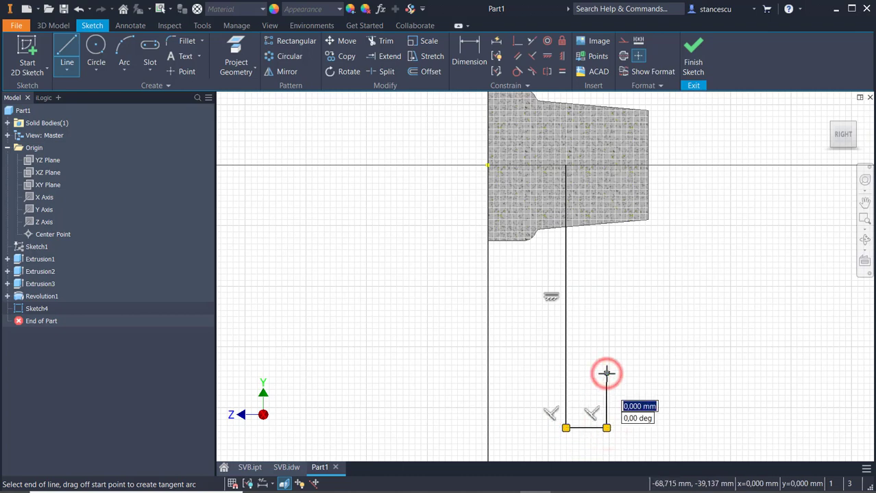
pyautogui.scroll(-3, 606, 373)
pyautogui.moveTo(605, 373); pyautogui.dragTo(606, 352)
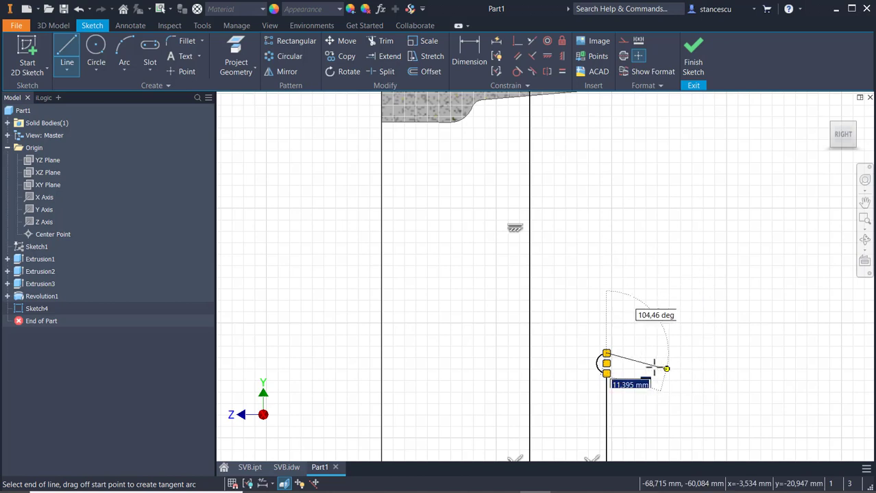
# Continue the stem outline above the groove with two outward steps and vertical edges up to the hub's axis, and close it at the start point.
pyautogui.click(631, 353)
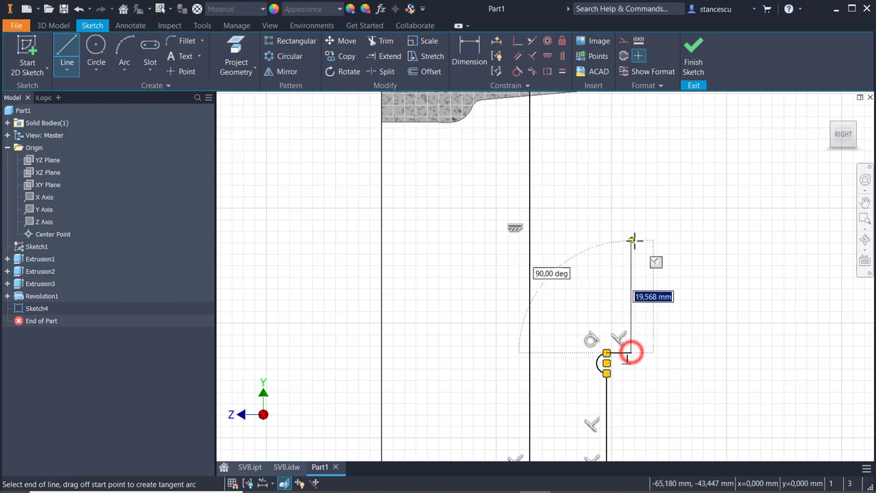
pyautogui.click(631, 241)
pyautogui.scroll(-2, 668, 239)
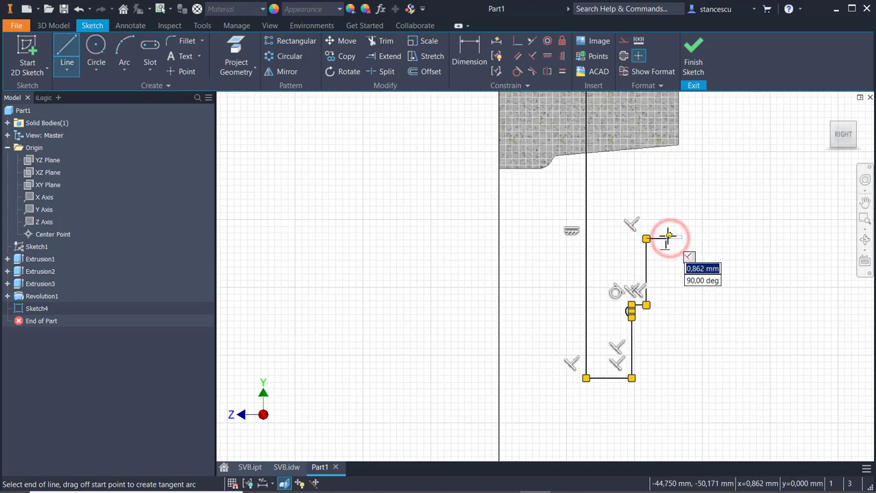
pyautogui.moveTo(668, 203); pyautogui.dragTo(657, 347, button='middle')
pyautogui.scroll(-2, 658, 346)
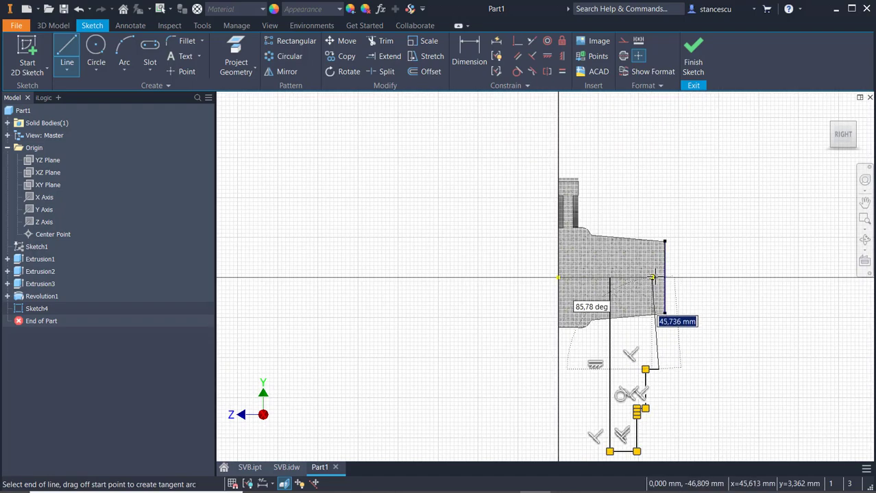
pyautogui.scroll(3, 659, 277)
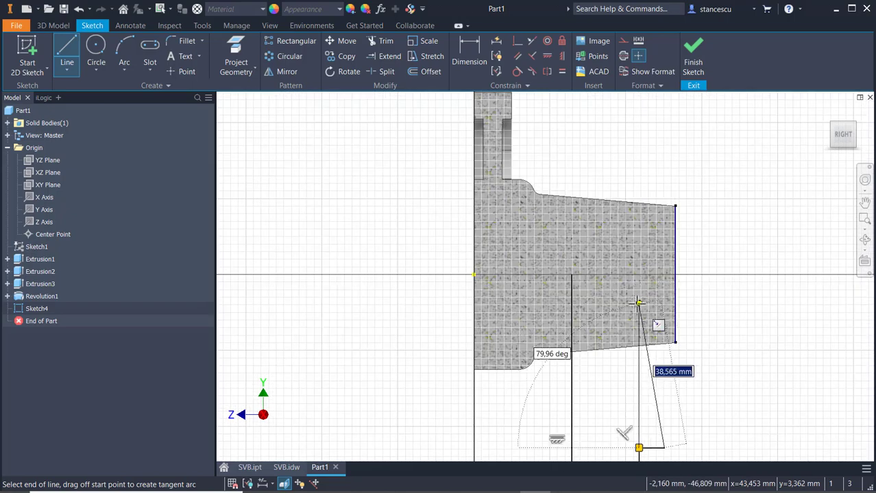
pyautogui.click(664, 274)
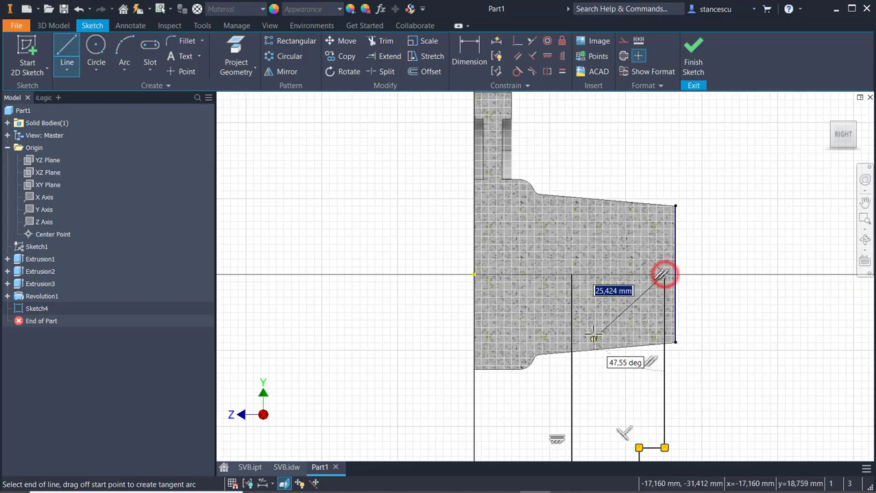
pyautogui.click(571, 275)
pyautogui.press('Escape')
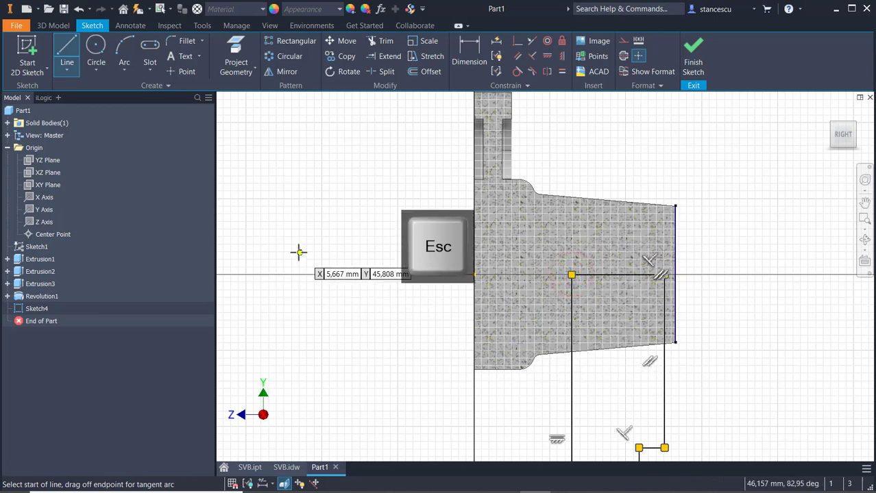
# Constrain the stem profile's top edge coincident with the sketch origin point.
pyautogui.click(635, 278)
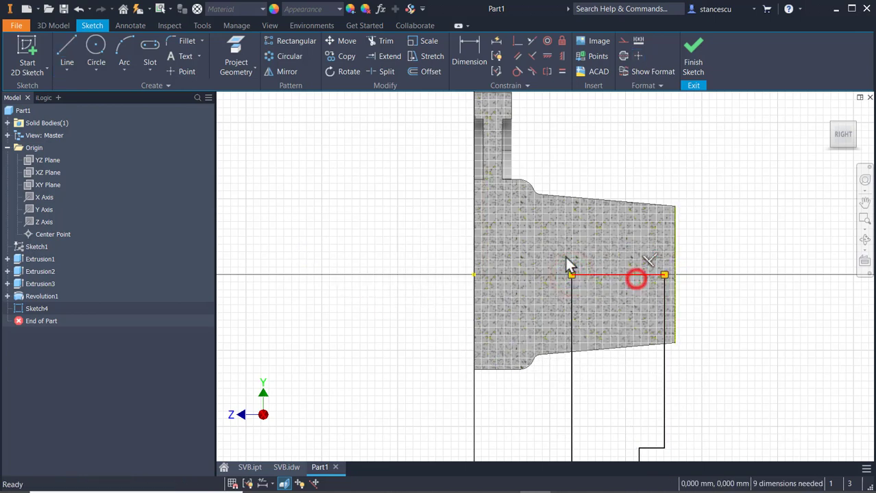
pyautogui.click(517, 44)
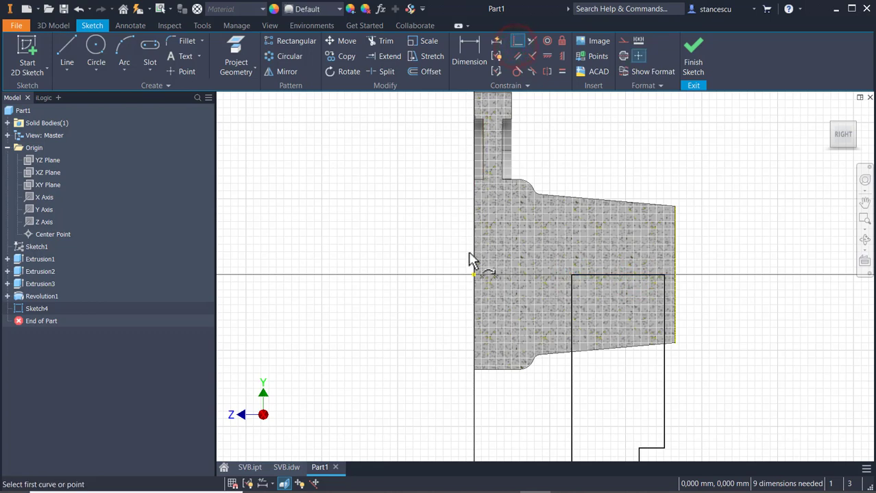
pyautogui.click(475, 276)
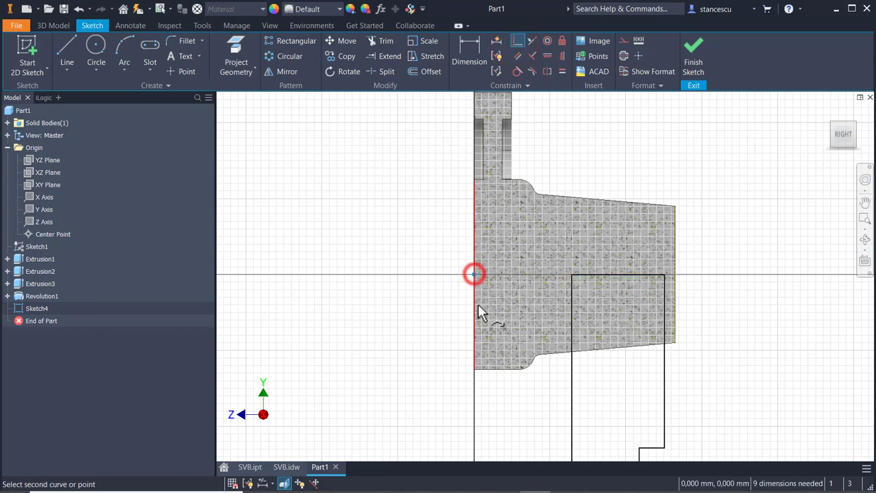
pyautogui.click(631, 275)
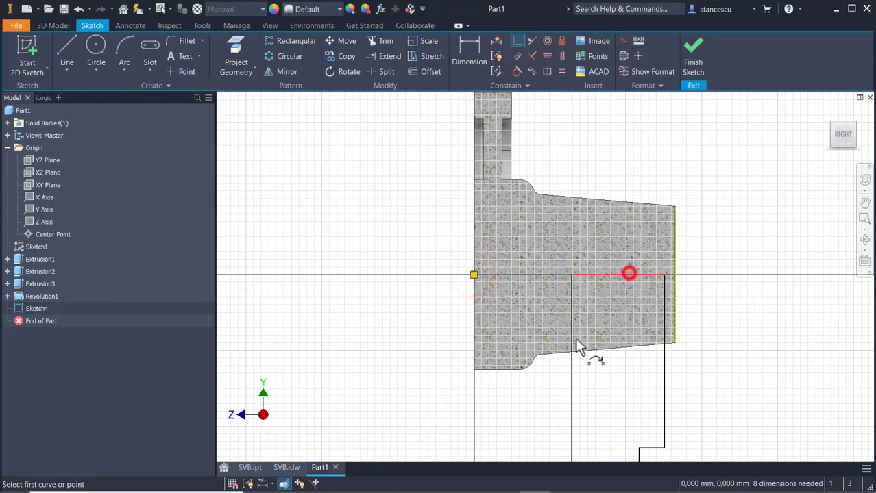
pyautogui.scroll(-3, 387, 295)
pyautogui.moveTo(416, 231); pyautogui.dragTo(467, 95, button='middle')
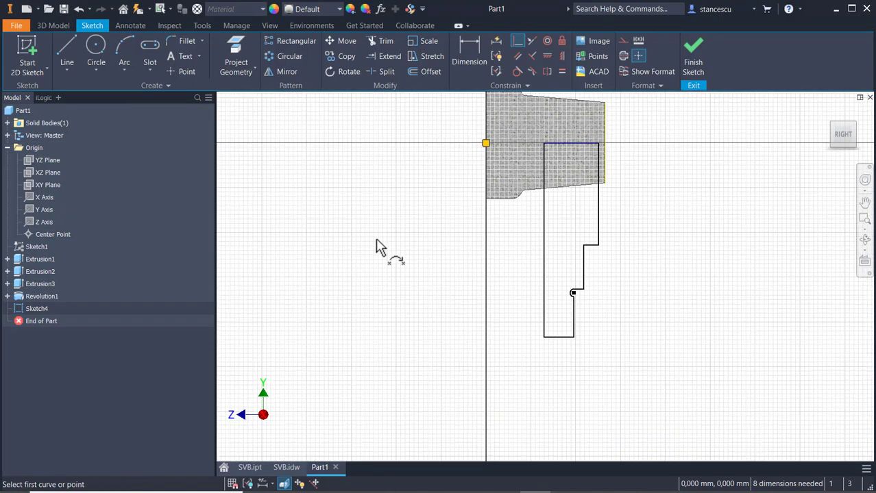
pyautogui.press('Escape')
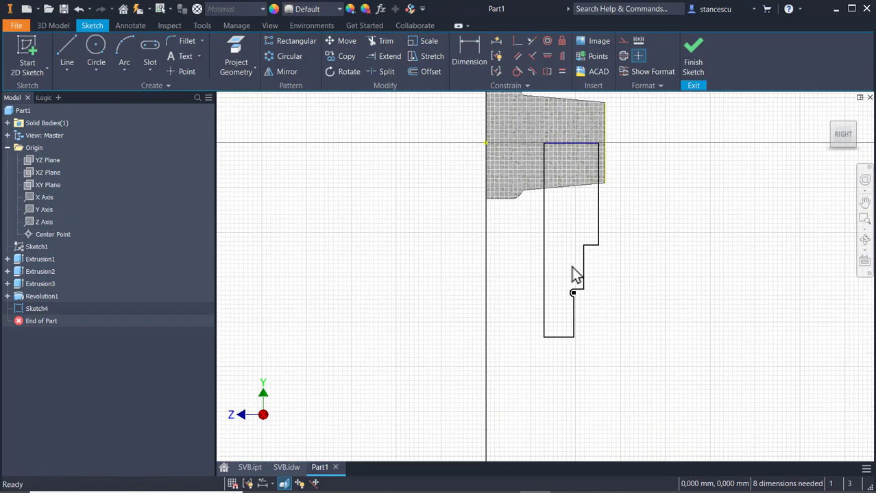
pyautogui.moveTo(573, 271)
pyautogui.mouseDown()
pyautogui.moveTo(514, 277)
pyautogui.moveTo(507, 287)
pyautogui.mouseUp()
pyautogui.click(629, 282)
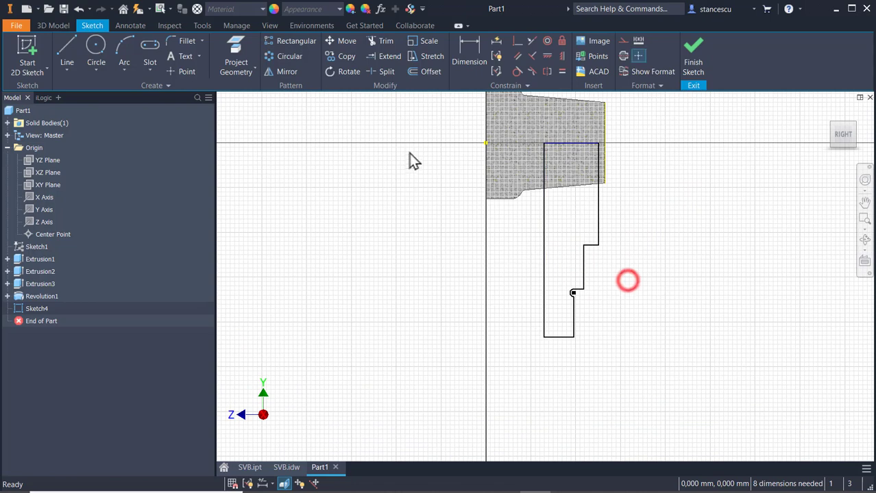
# Dimension the horizontal distance from the origin to the stem's vertical axis line as 33 mm.
pyautogui.click(466, 46)
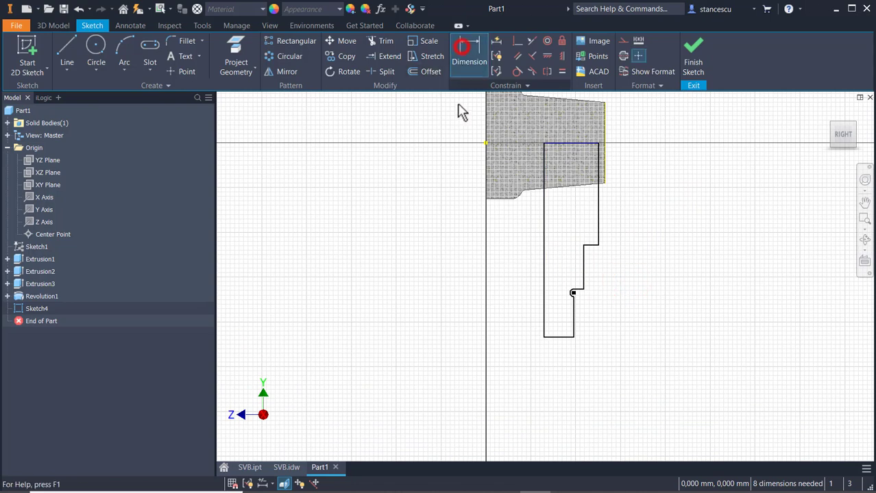
pyautogui.click(484, 144)
pyautogui.click(546, 236)
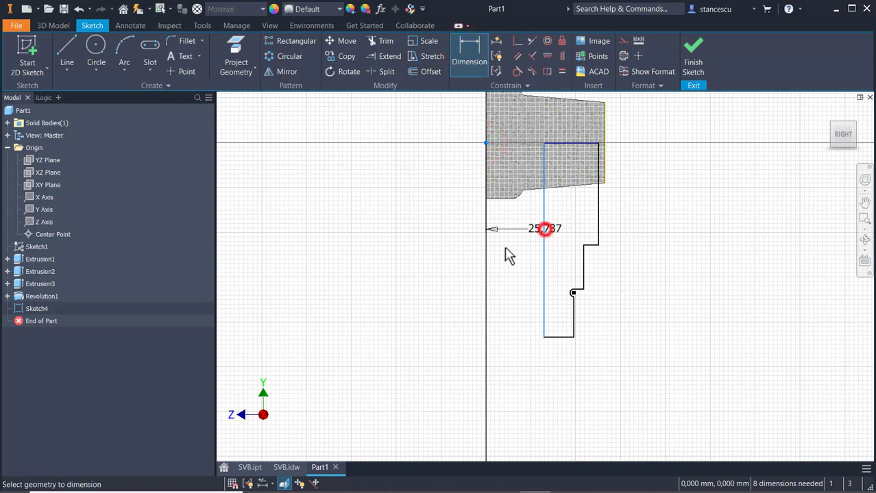
pyautogui.click(524, 266)
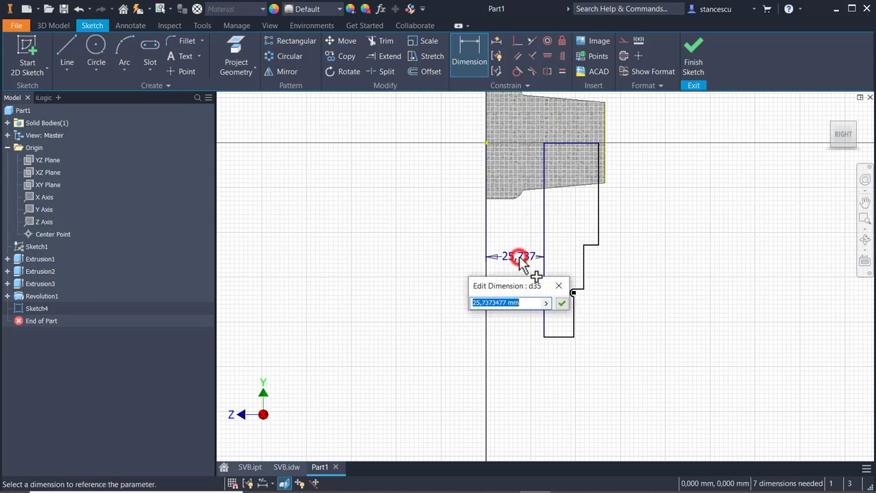
pyautogui.write('33')
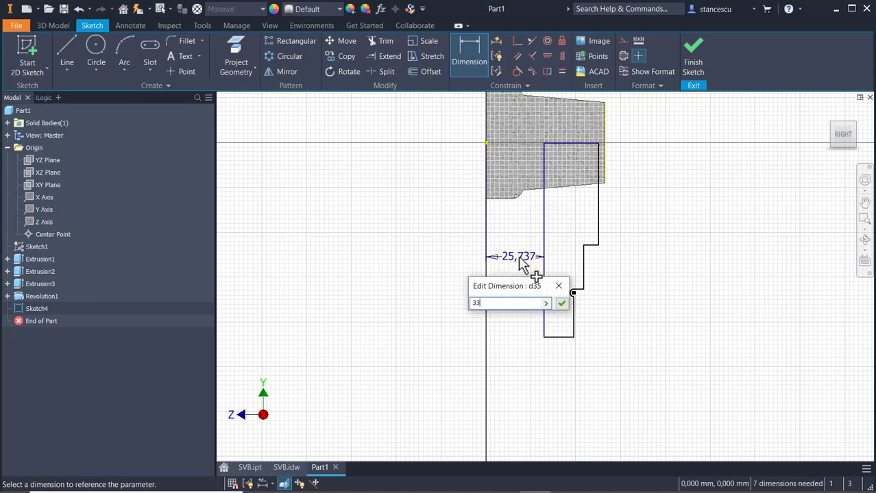
pyautogui.press('Return')
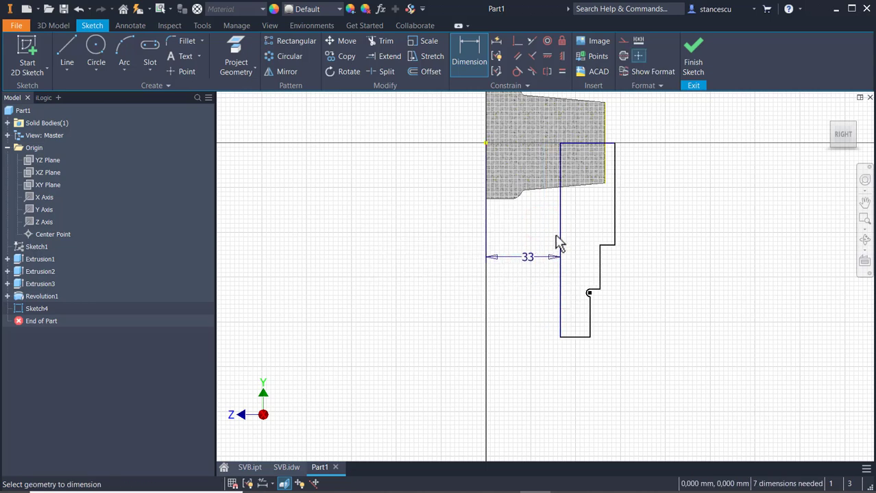
# Convert the stem profile's vertical axis line to a centerline.
pyautogui.press('Escape')
pyautogui.click(578, 229)
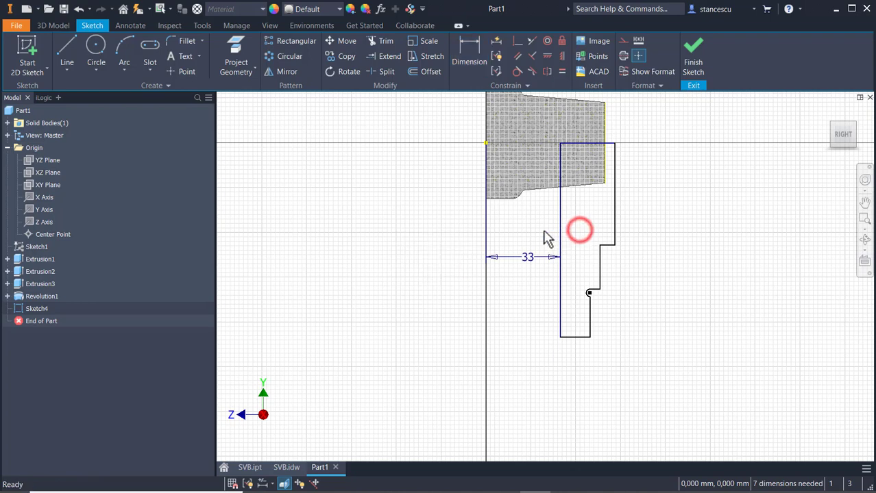
pyautogui.click(561, 229)
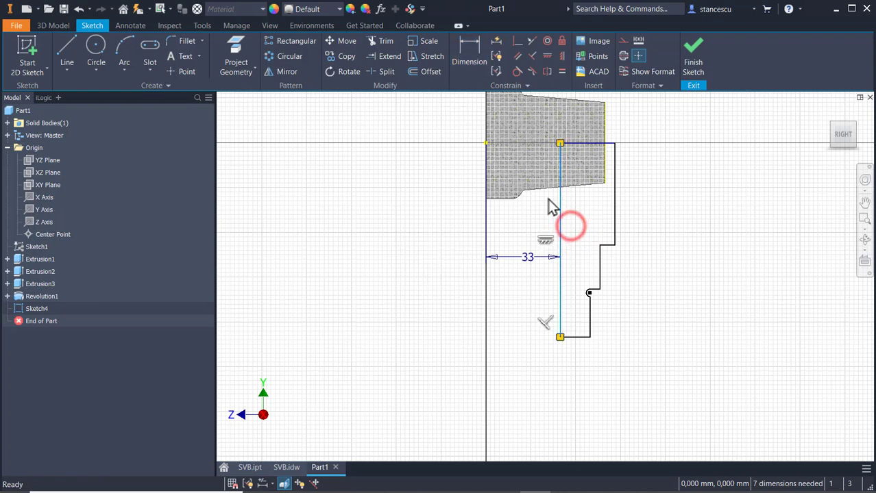
pyautogui.click(623, 56)
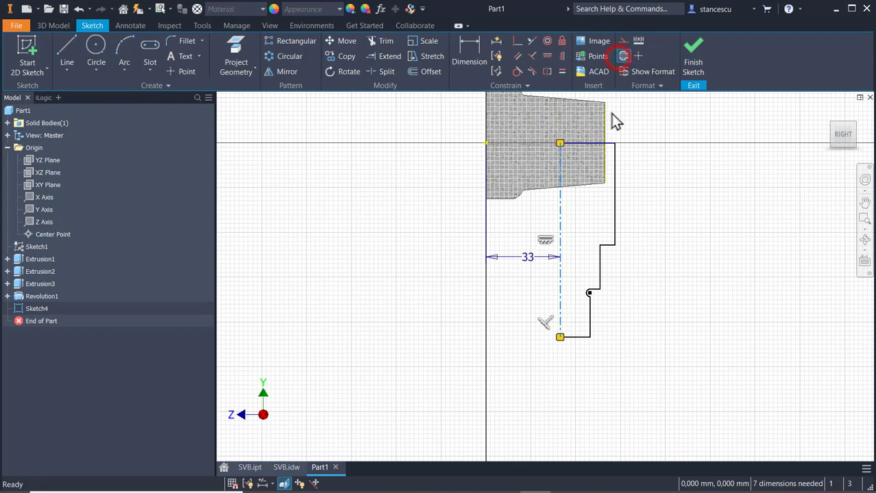
# Add a 36 mm diameter dimension between the centerline and the stem's upper outer edge.
pyautogui.click(460, 60)
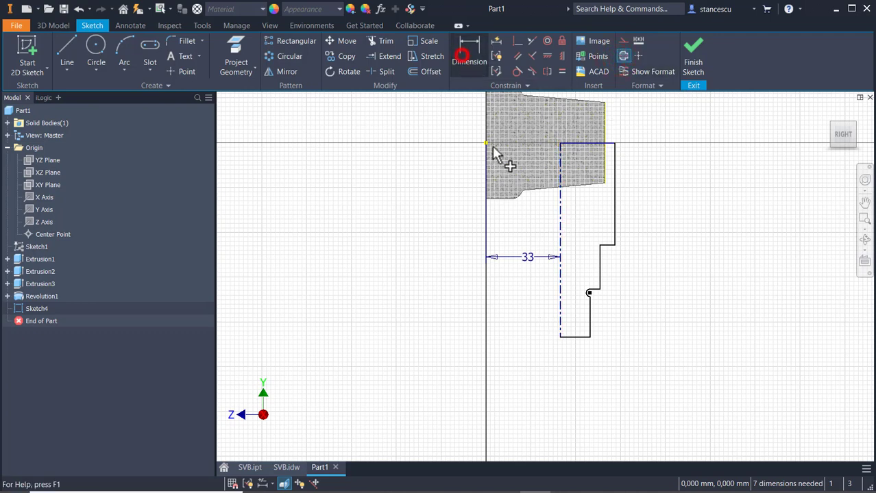
pyautogui.click(561, 210)
pyautogui.click(613, 218)
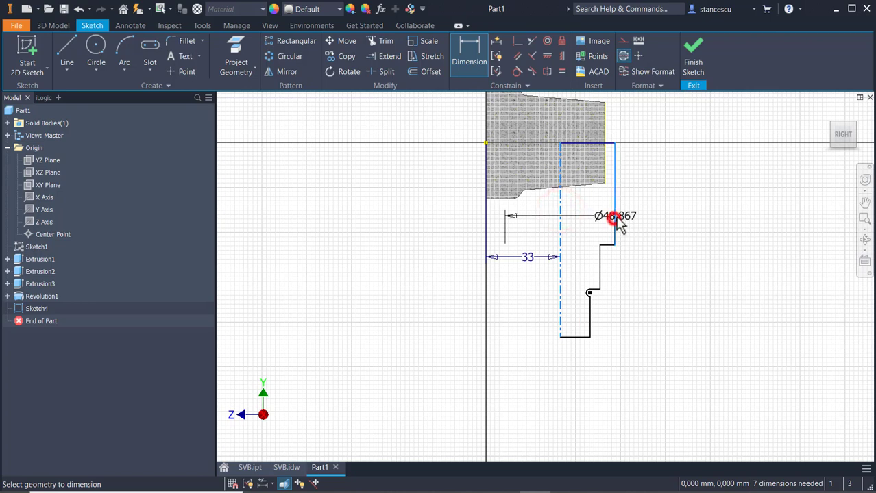
pyautogui.click(577, 215)
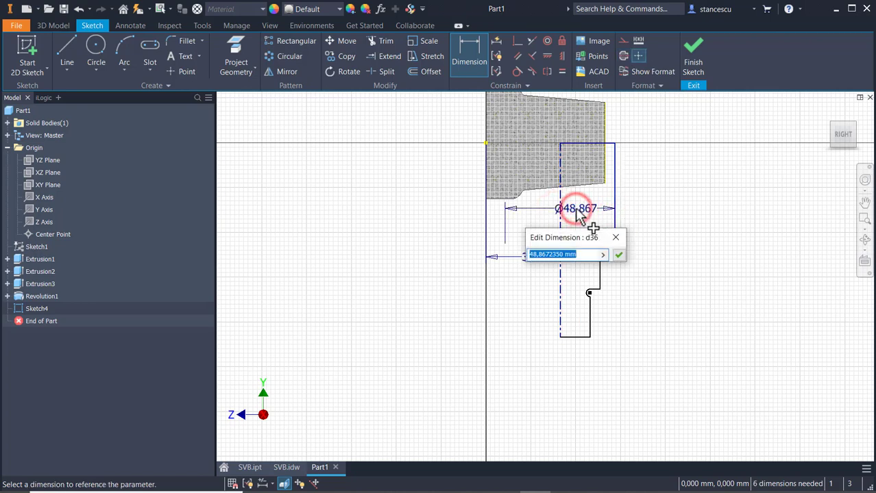
pyautogui.write('36')
pyautogui.press('Return')
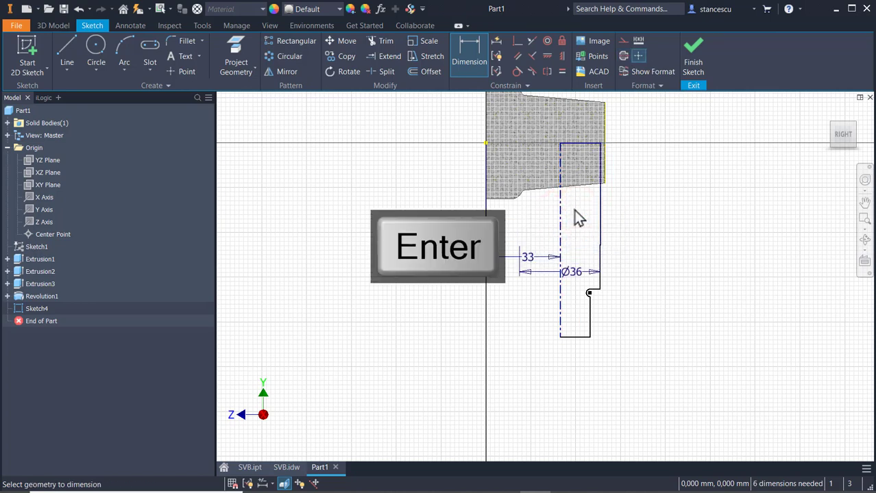
# Add a 28 mm diameter dimension between the centerline and the vertical edge just above the groove.
pyautogui.scroll(3, 622, 301)
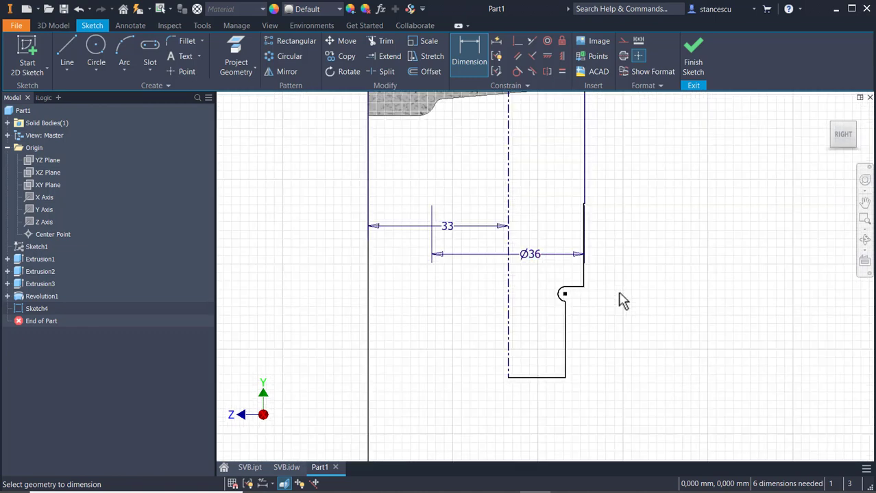
pyautogui.click(582, 270)
pyautogui.click(509, 271)
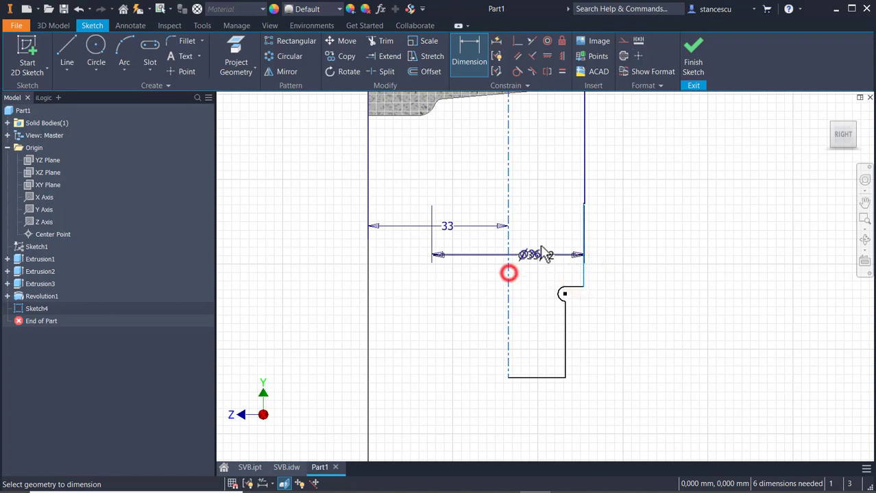
pyautogui.click(524, 274)
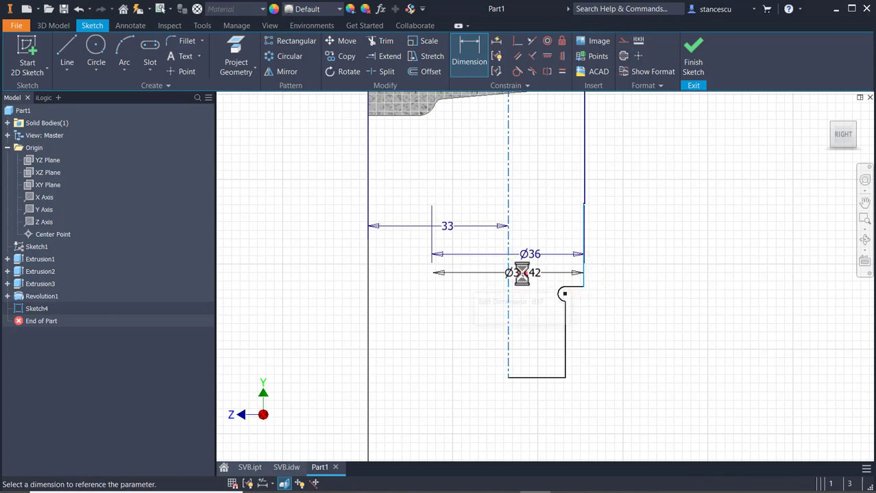
pyautogui.write('28')
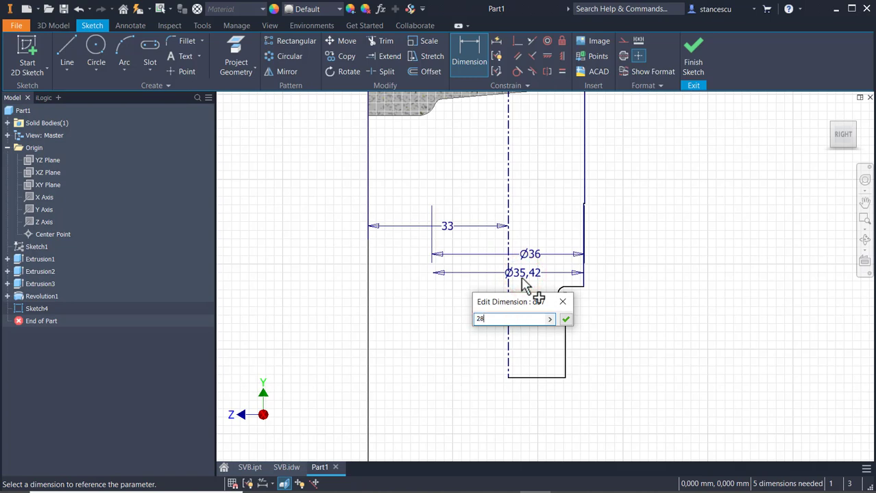
pyautogui.press('Return')
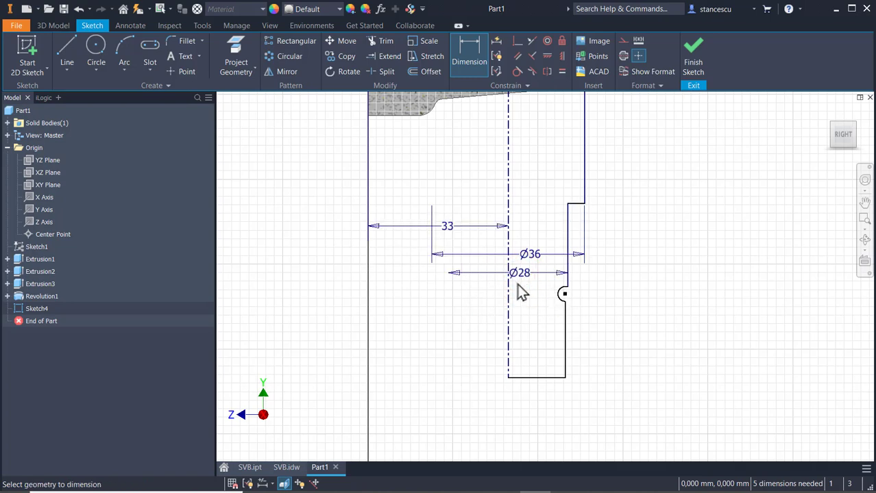
# Dimension the length of the stem's upper outer edge as 40 mm.
pyautogui.scroll(-3, 542, 319)
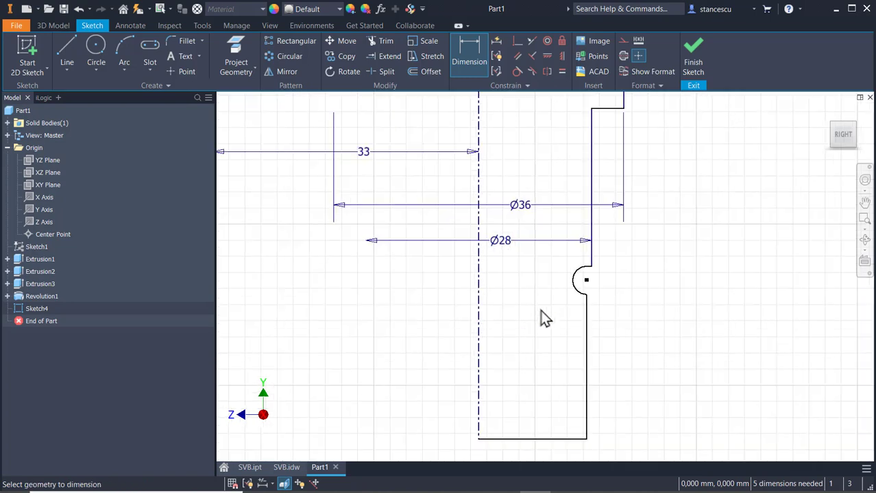
pyautogui.scroll(3, 541, 318)
pyautogui.moveTo(629, 216)
pyautogui.mouseDown(button='middle')
pyautogui.moveTo(631, 342)
pyautogui.moveTo(623, 342)
pyautogui.mouseUp(button='middle')
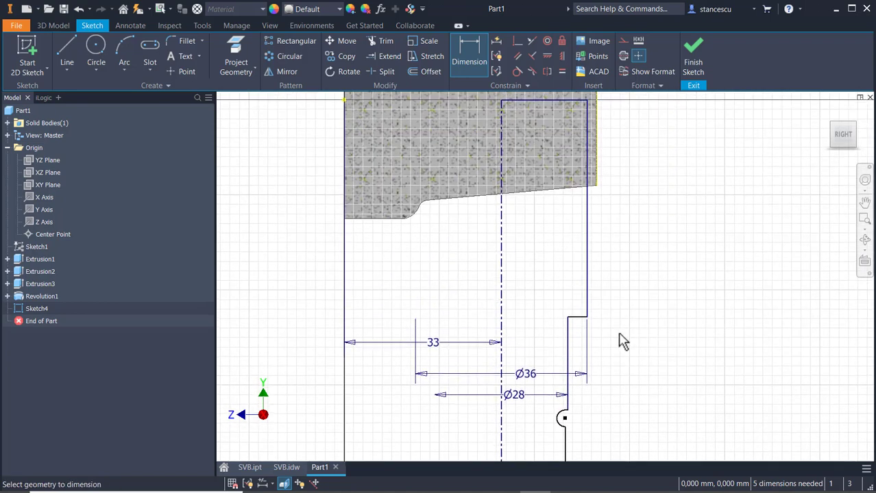
pyautogui.click(586, 258)
pyautogui.click(659, 231)
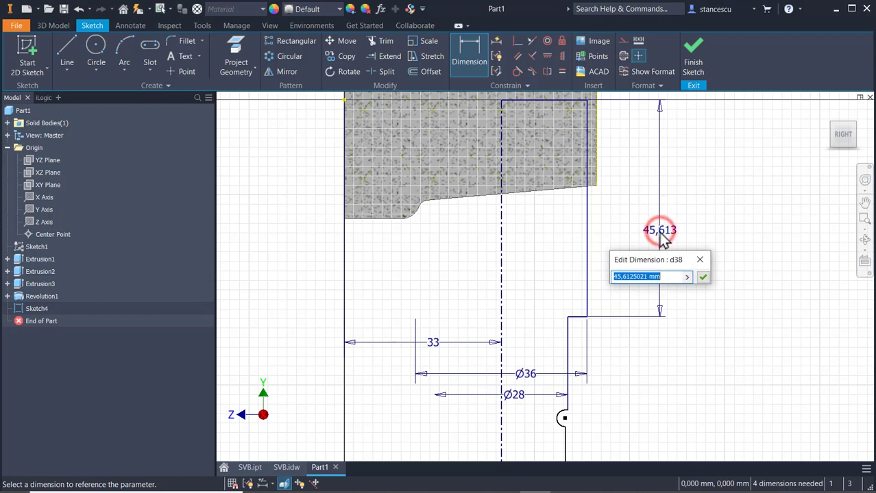
pyautogui.write('40')
pyautogui.press('Return')
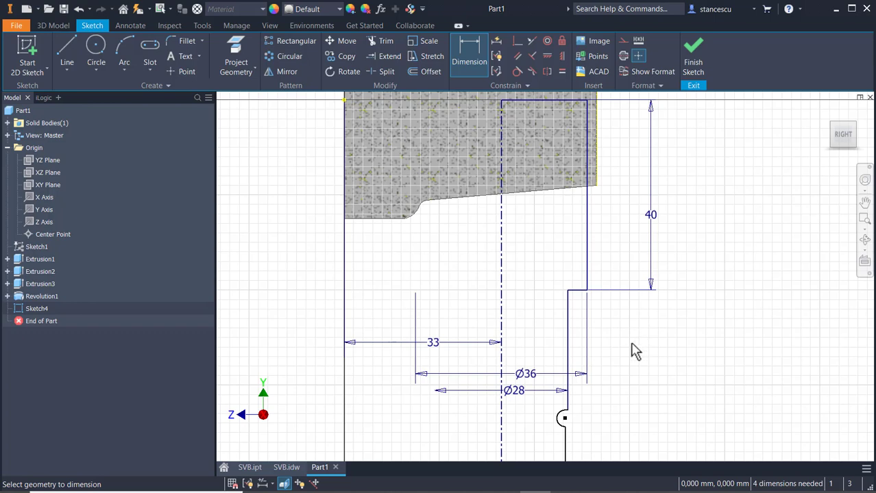
# Dimension the vertical edge between the step and the groove as 8 mm.
pyautogui.click(567, 348)
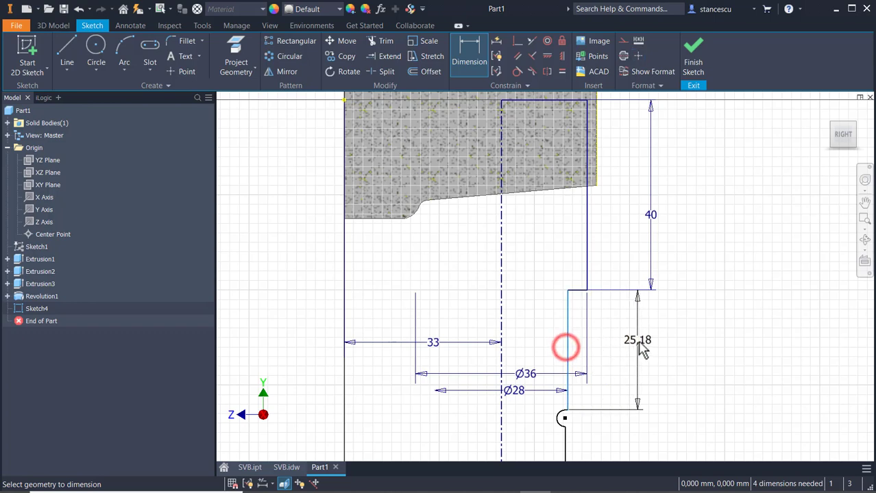
pyautogui.click(642, 350)
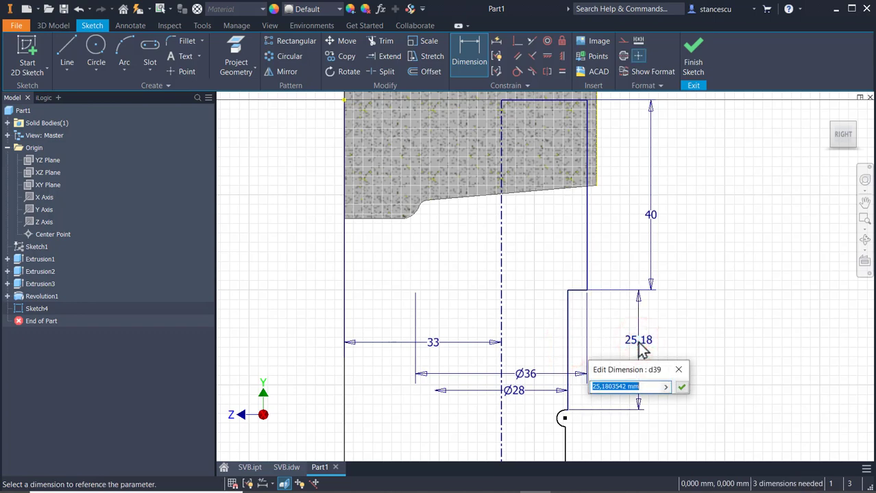
pyautogui.write('8')
pyautogui.press('Return')
pyautogui.scroll(2, 644, 335)
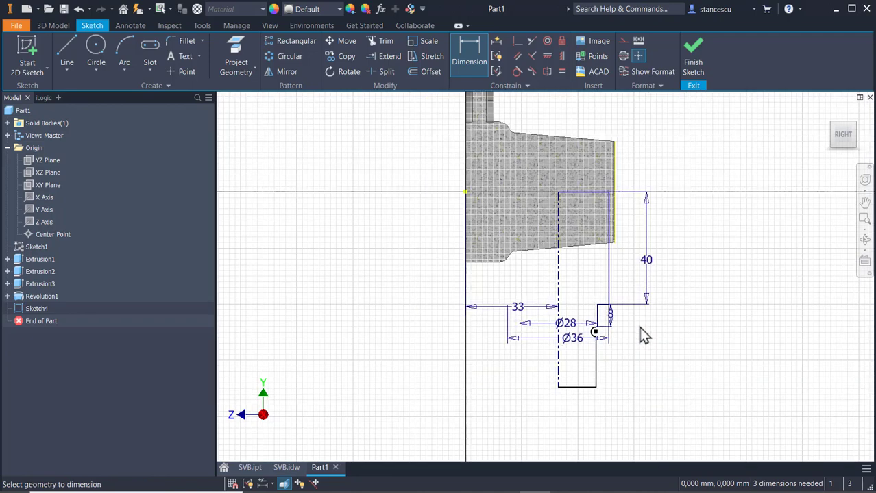
# Check the stem's overall length in the SVB.idw drawing and dimension the Part1 sketch centerline as 75 mm.
pyautogui.click(287, 467)
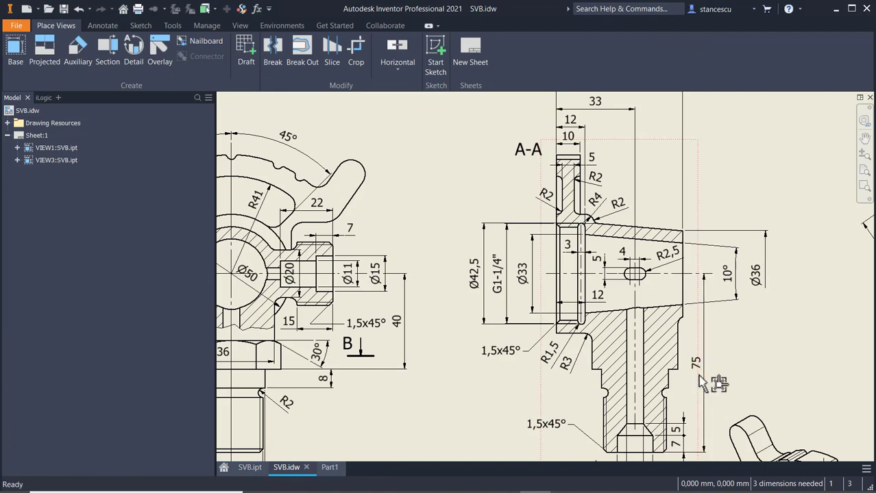
pyautogui.moveTo(699, 376); pyautogui.dragTo(691, 236, button='middle')
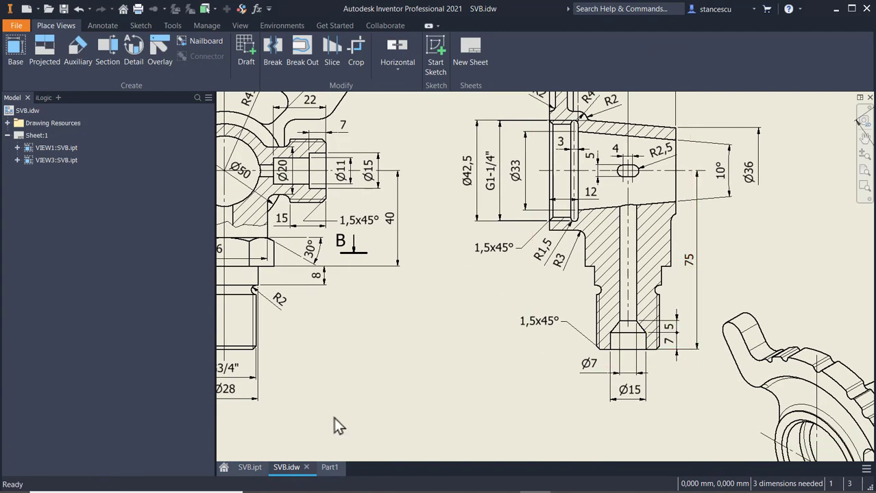
pyautogui.click(330, 467)
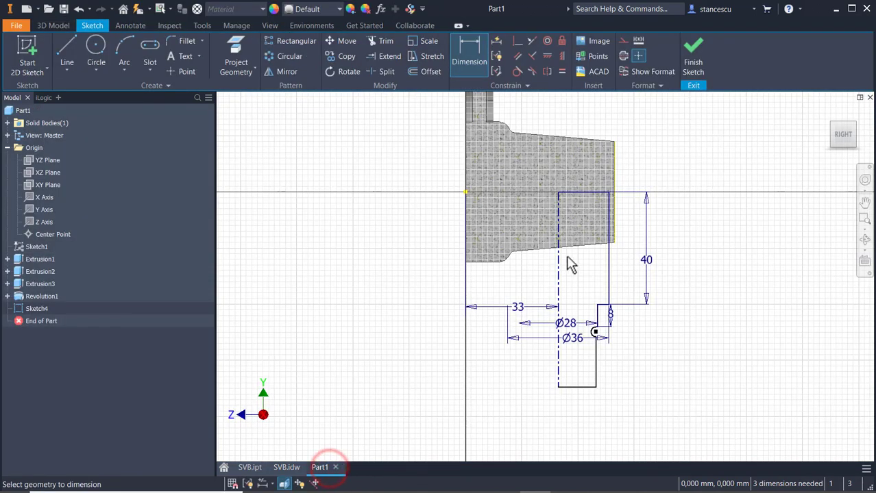
pyautogui.click(556, 282)
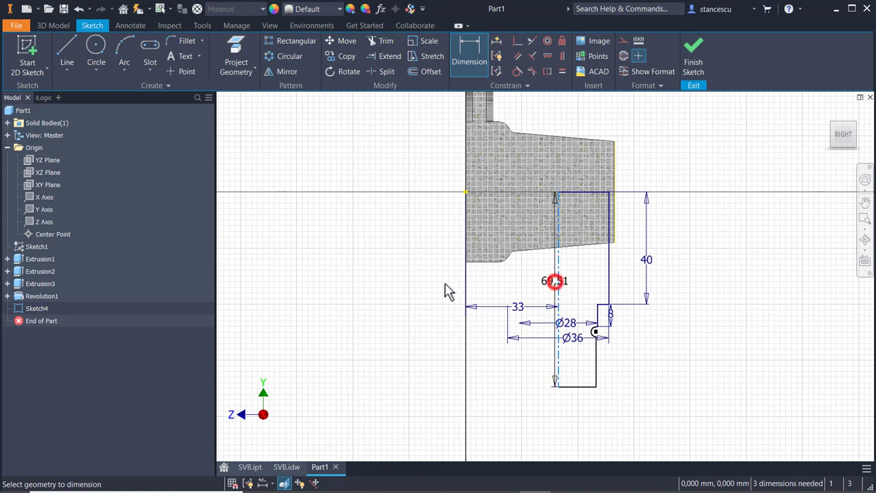
pyautogui.click(439, 282)
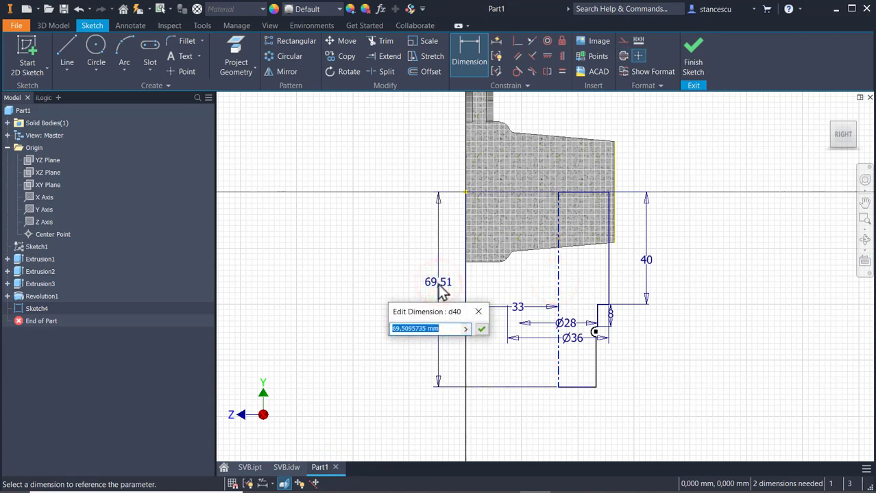
pyautogui.write('75')
pyautogui.press('Return')
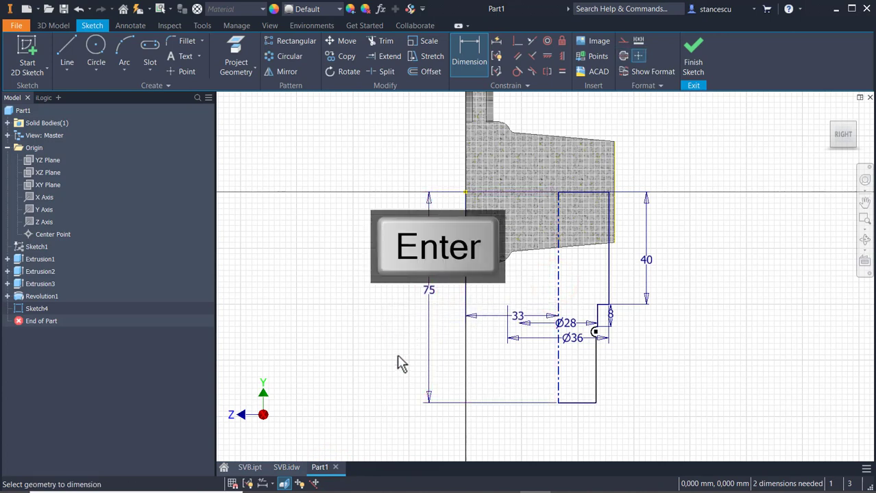
# Check the thread callout under the stem's lower end in the front view of SVB.idw.
pyautogui.scroll(-2, 593, 370)
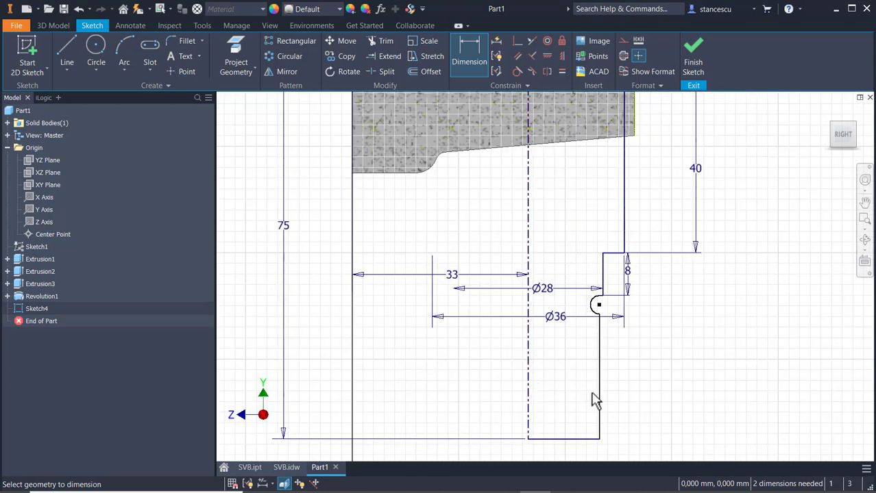
pyautogui.click(286, 467)
pyautogui.scroll(4, 356, 364)
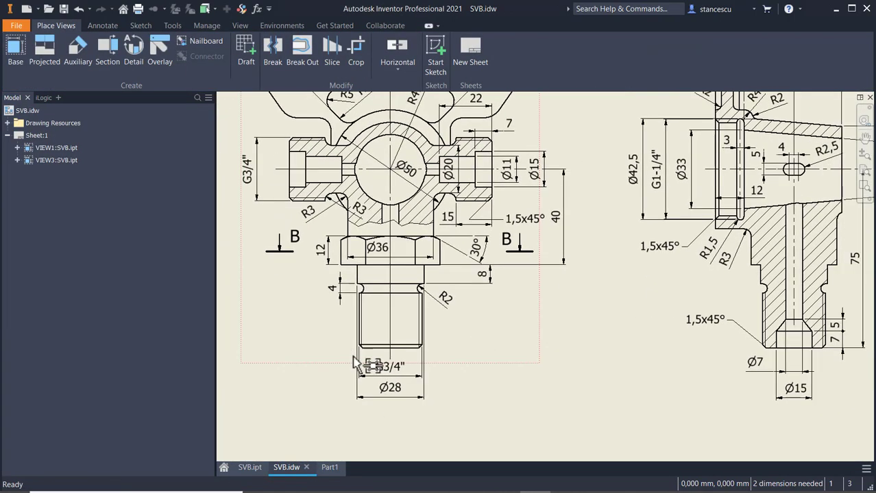
pyautogui.scroll(3, 355, 363)
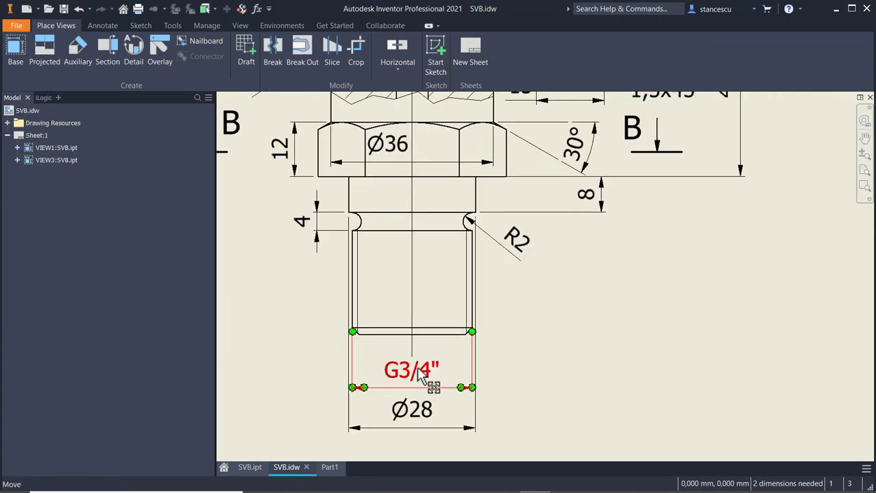
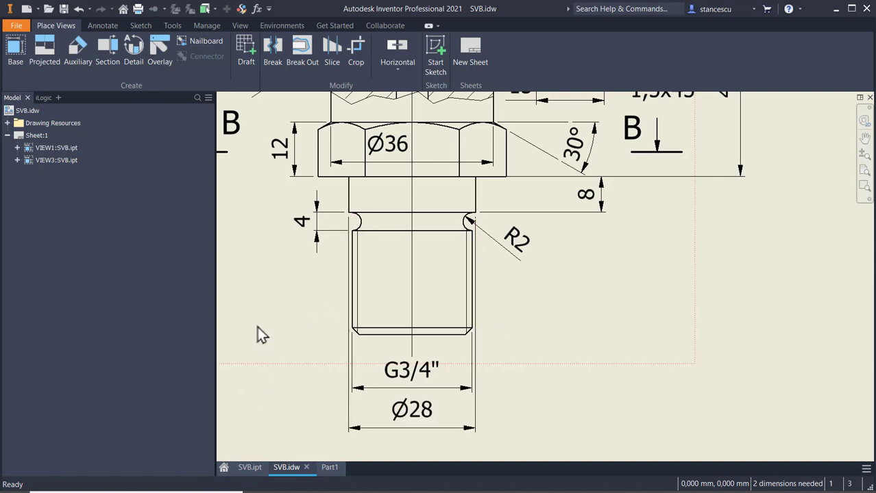
# Switch to the Chrome browser and load the site fastgrup.ro.
pyautogui.click(381, 491)
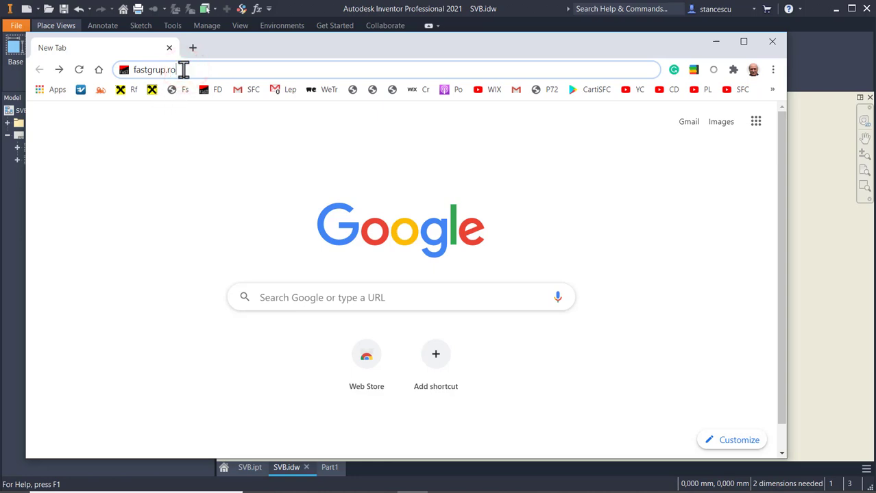
pyautogui.press('Return')
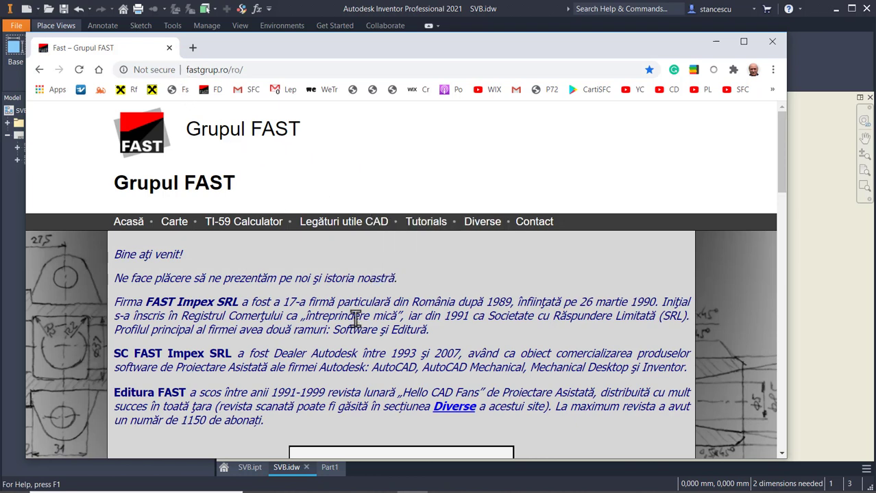
# Look through the Grupul FAST home page, including the photos, and return to its beginning.
pyautogui.scroll(-5, 376, 299)
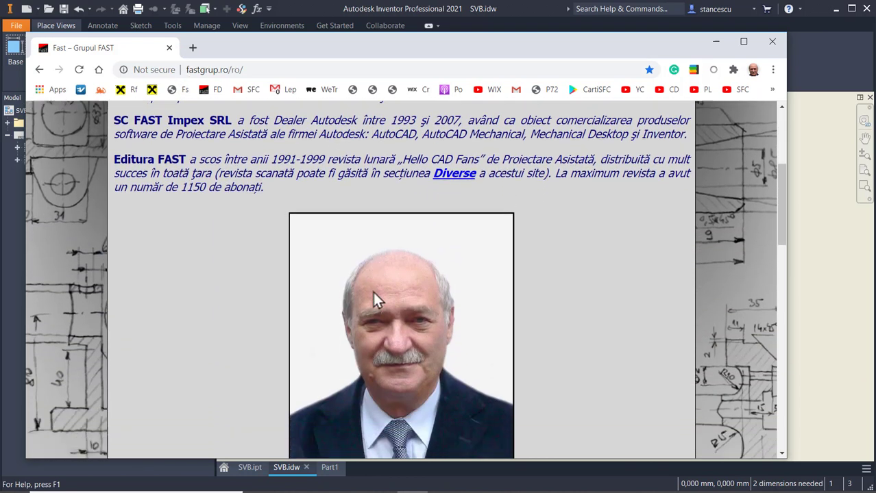
pyautogui.scroll(-4, 376, 300)
pyautogui.scroll(-2, 375, 300)
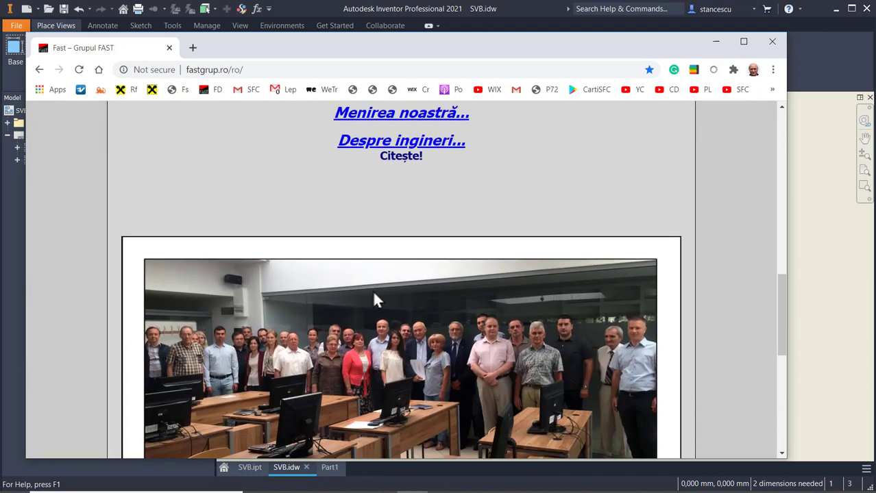
pyautogui.scroll(3, 376, 299)
pyautogui.scroll(-5, 370, 304)
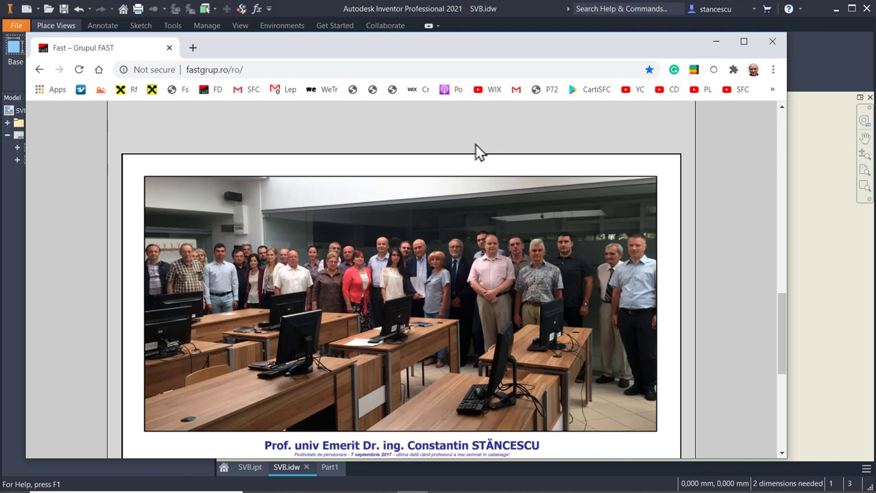
pyautogui.scroll(-1, 411, 260)
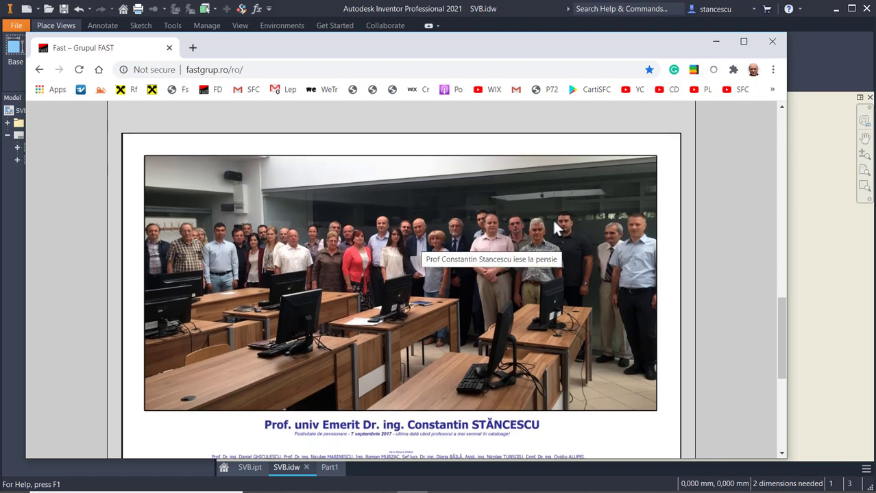
pyautogui.scroll(6, 303, 274)
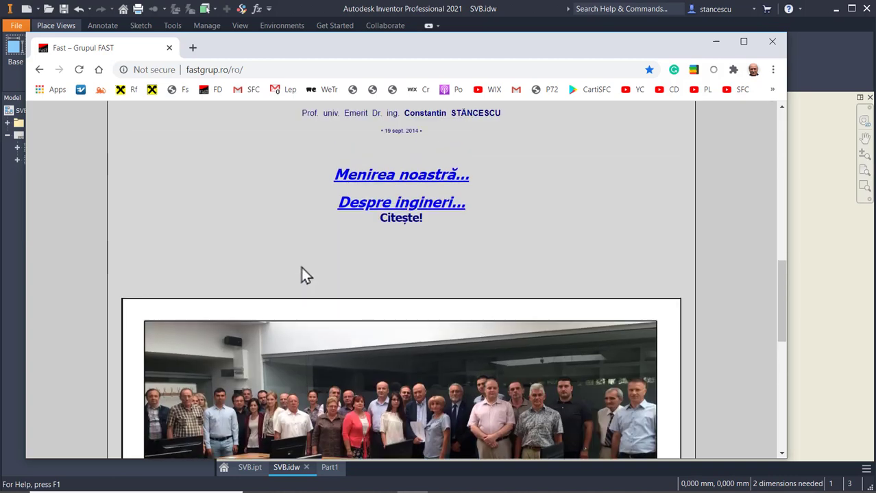
pyautogui.scroll(5, 306, 277)
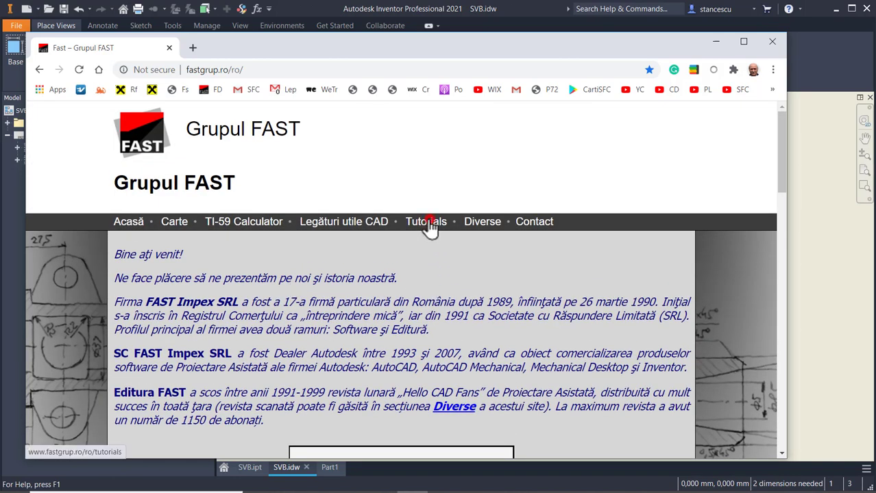
# From the site's Tutorials page, download THREAD for Pipes - Original Inventor 2021.xlsx and open it in Excel.
pyautogui.click(429, 229)
pyautogui.scroll(-2, 267, 332)
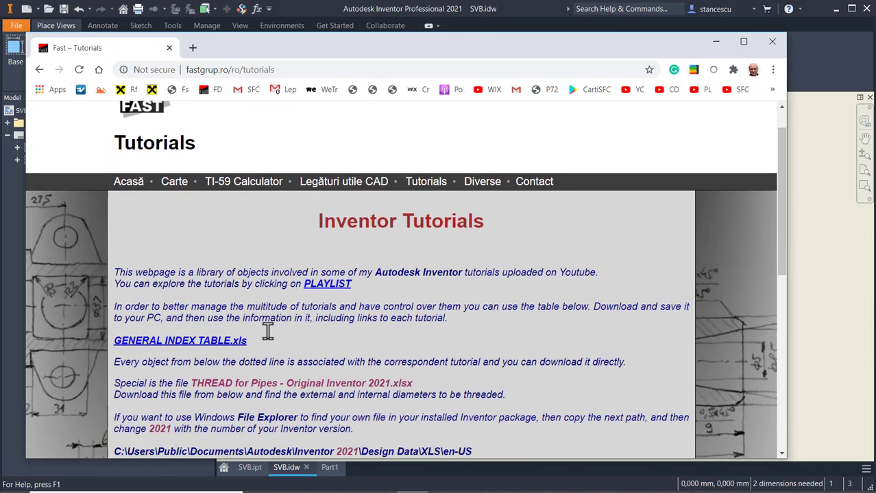
pyautogui.scroll(-4, 274, 331)
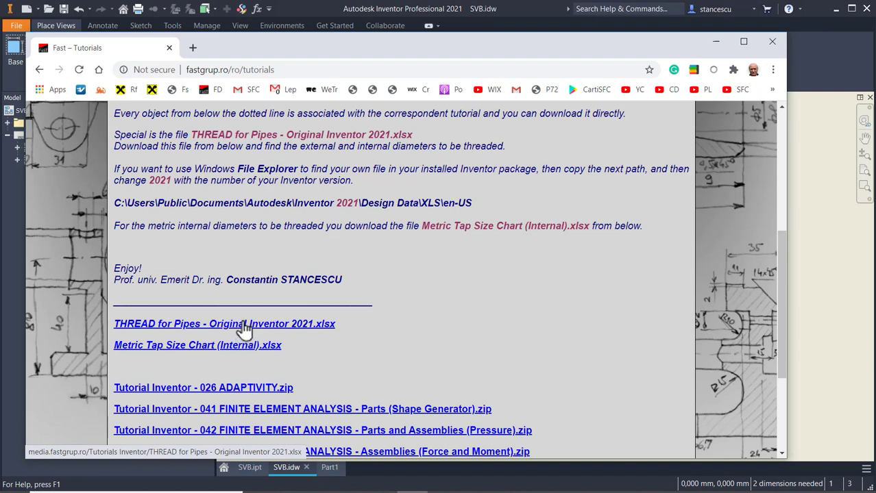
pyautogui.click(244, 326)
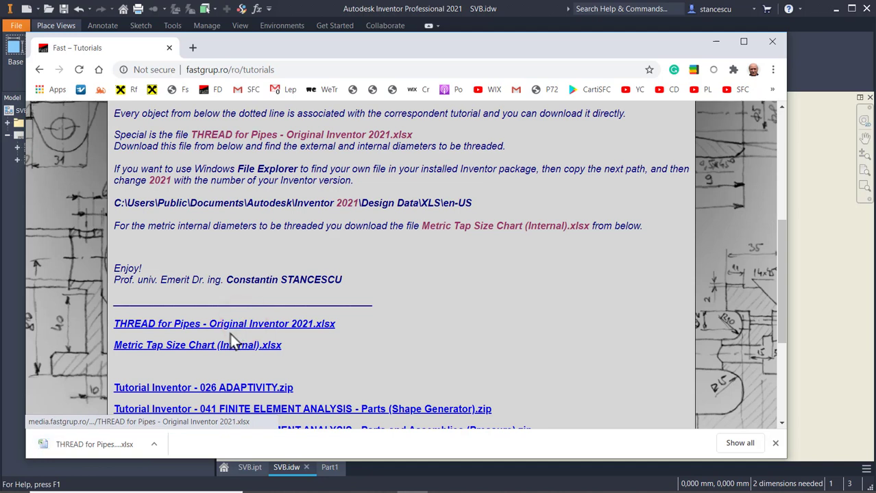
pyautogui.click(75, 451)
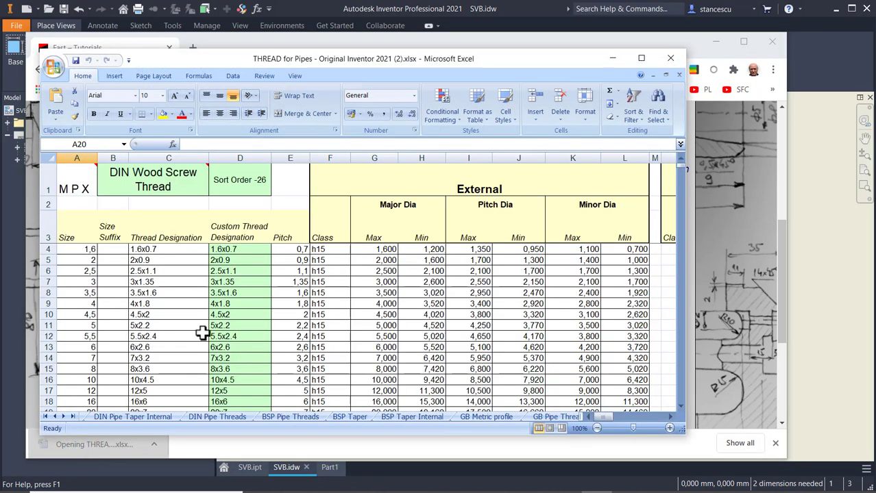
# Open the BSP Pipe Threads sheet and select the row for the G 3/4-14 class A thread.
pyautogui.scroll(-1, 233, 264)
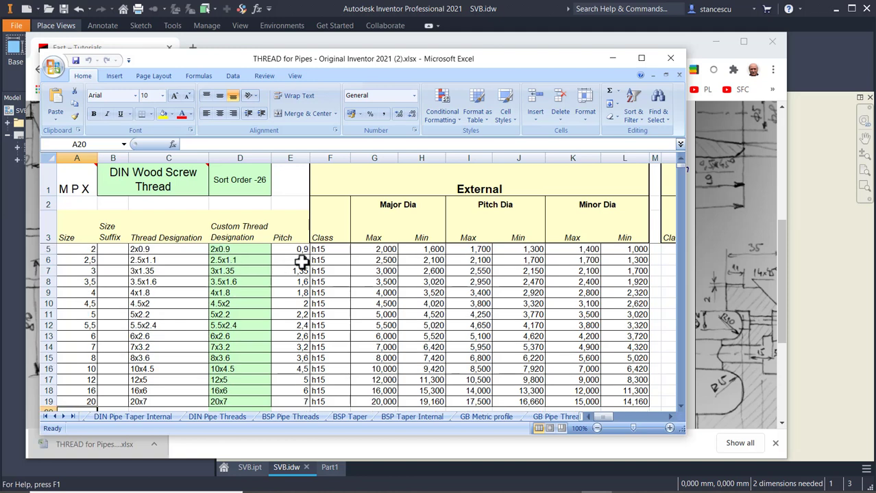
pyautogui.scroll(-2, 367, 263)
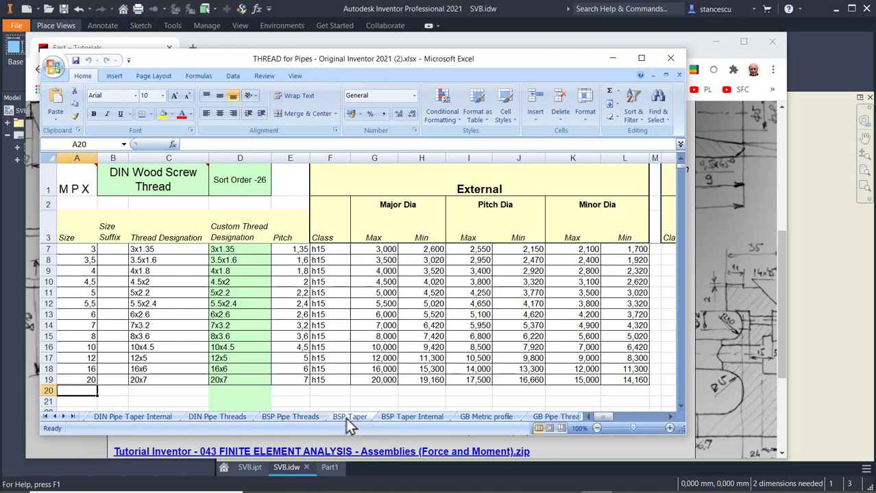
pyautogui.click(279, 416)
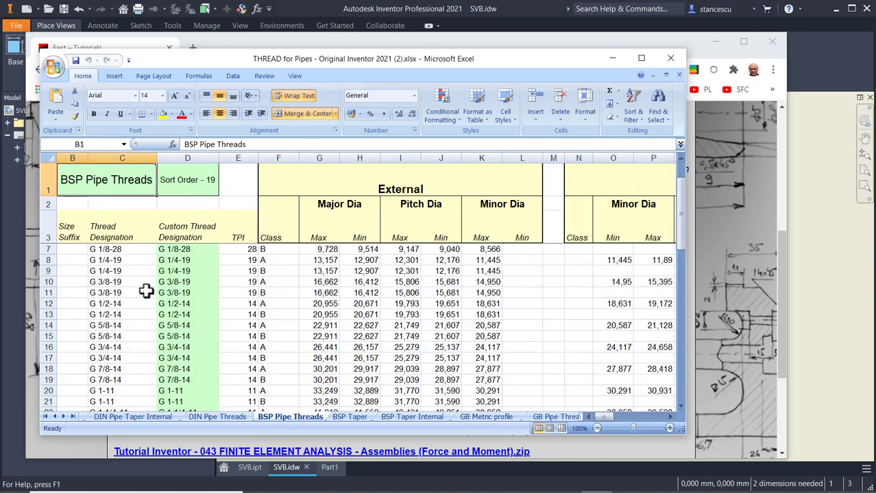
pyautogui.click(169, 348)
pyautogui.click(48, 347)
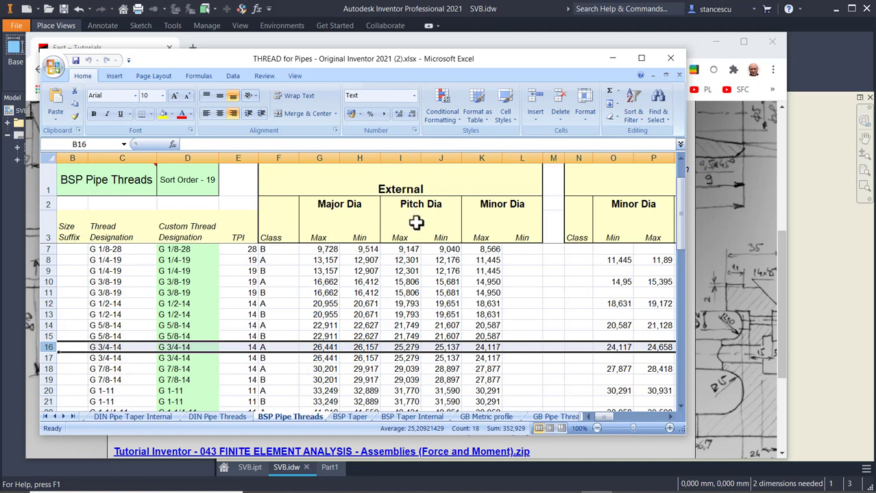
# Copy the maximum external major diameter of G 3/4-14 class A from cell G16 and close the workbook without saving.
pyautogui.click(312, 348)
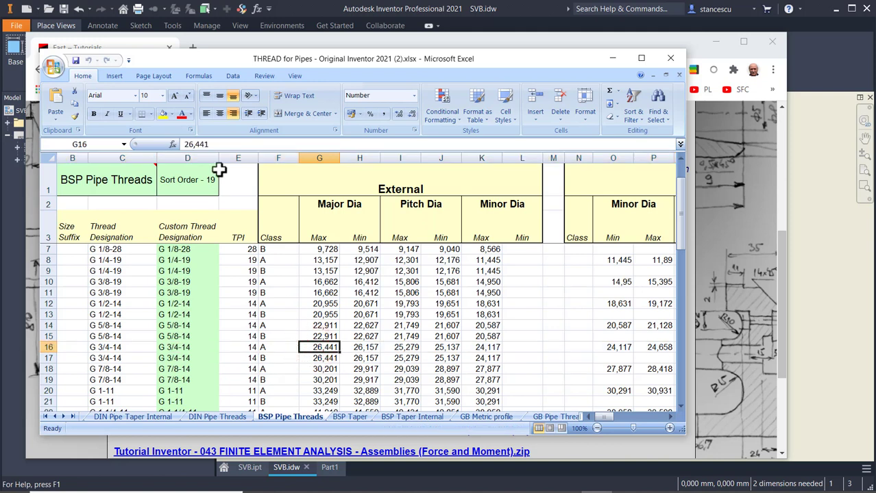
pyautogui.doubleClick(216, 144)
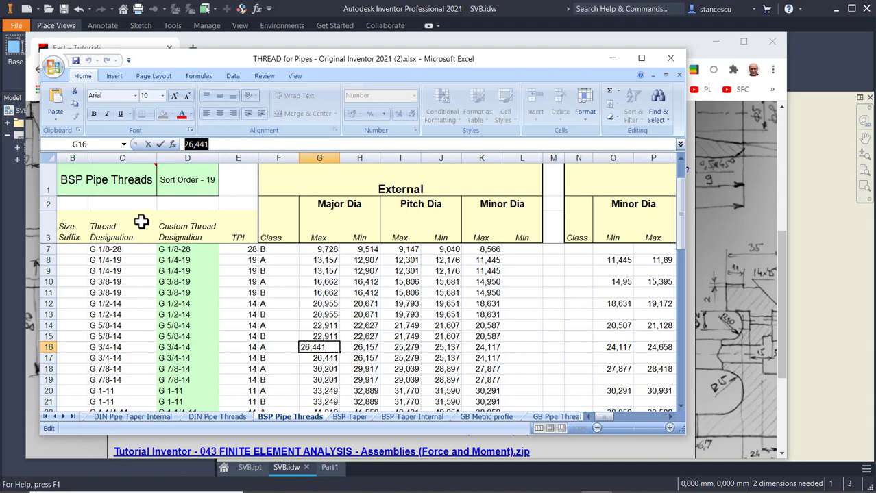
pyautogui.hotkey('ctrl', 'c')
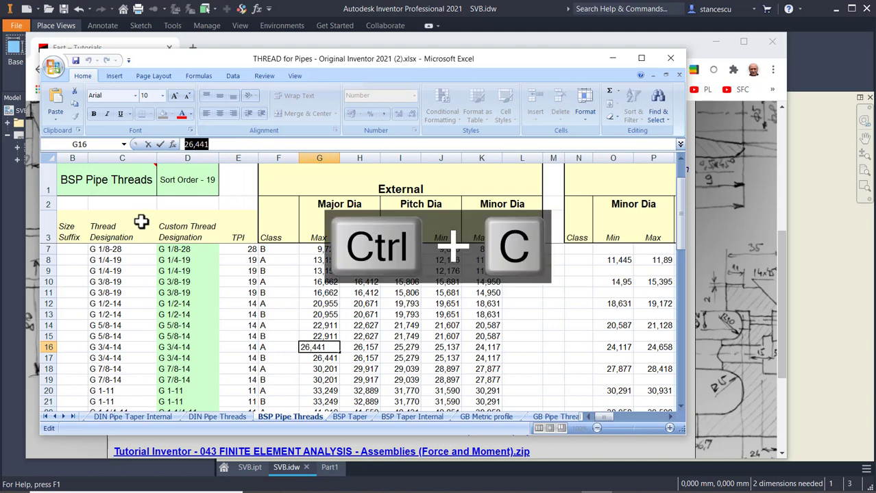
pyautogui.click(666, 60)
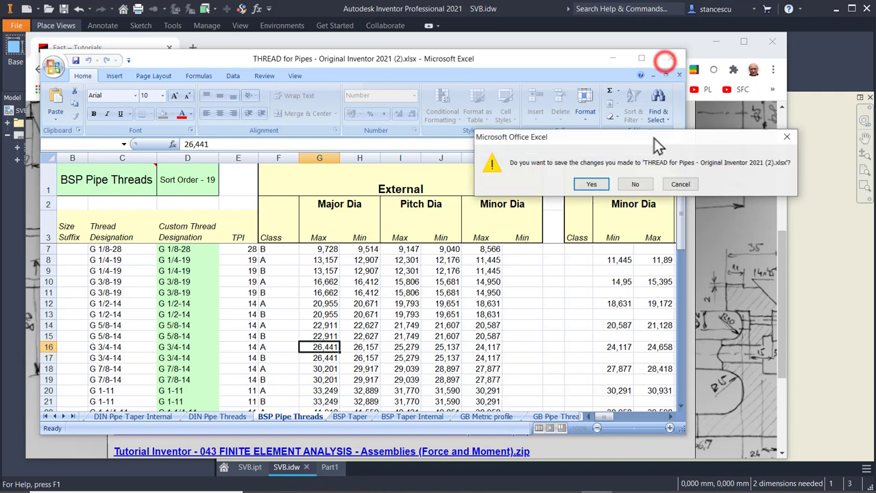
pyautogui.click(635, 185)
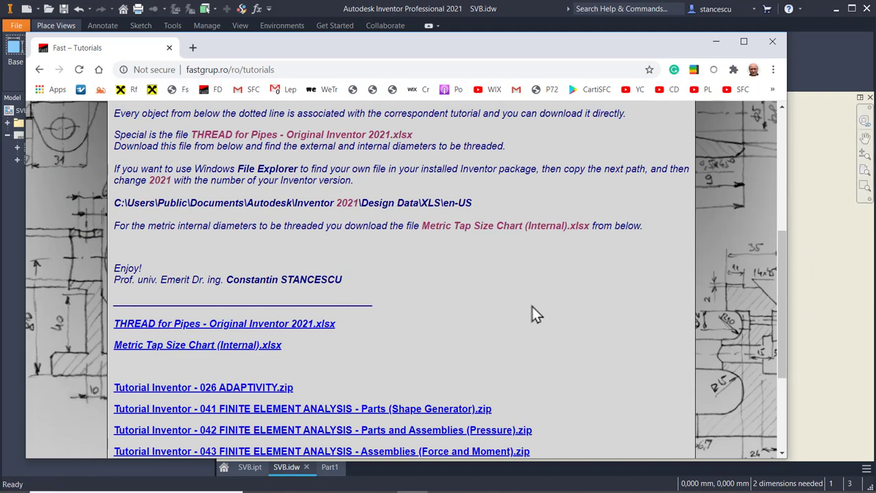
# Download GENERAL INDEX TABLE.xls from the Tutorials page and open it to browse the tutorial list.
pyautogui.scroll(3, 430, 302)
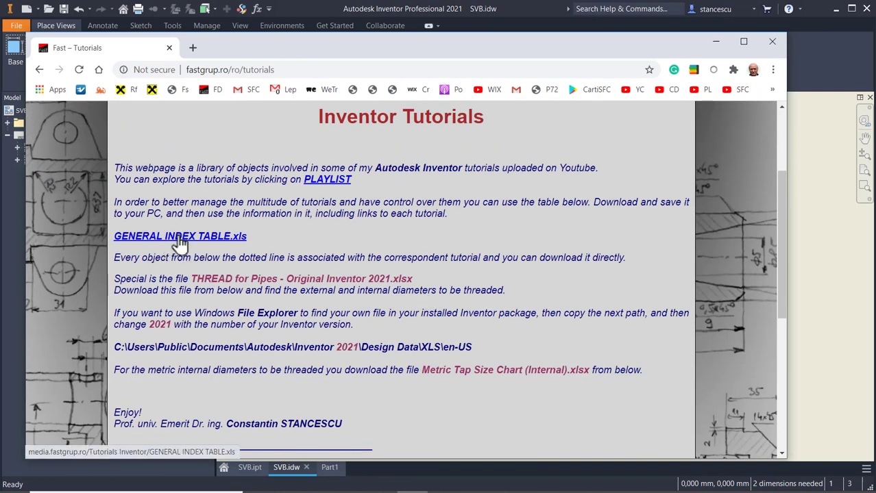
pyautogui.click(177, 236)
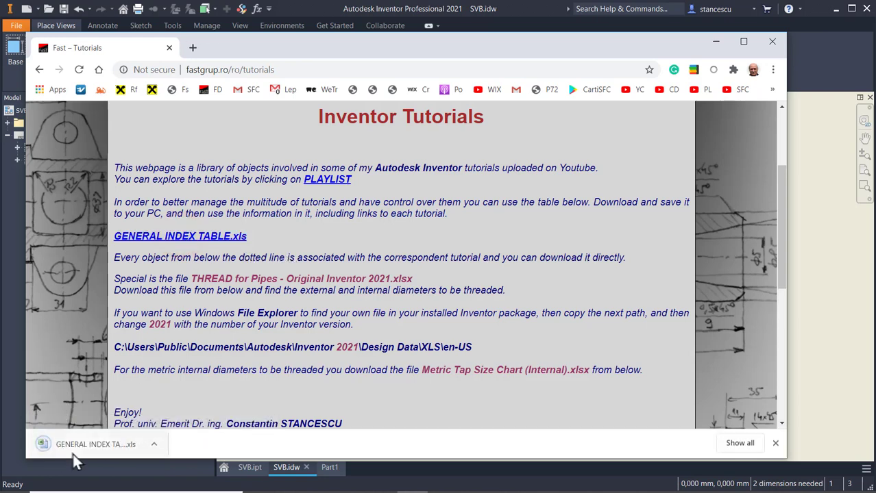
pyautogui.click(91, 451)
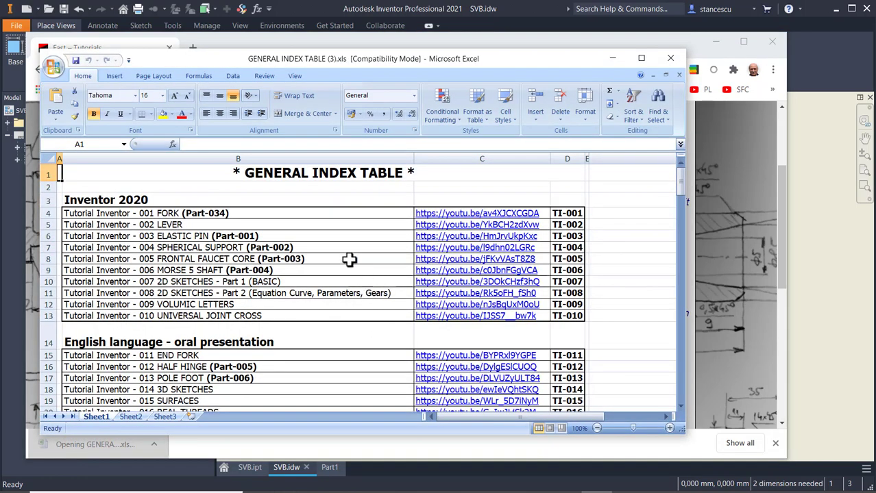
pyautogui.scroll(-2, 323, 209)
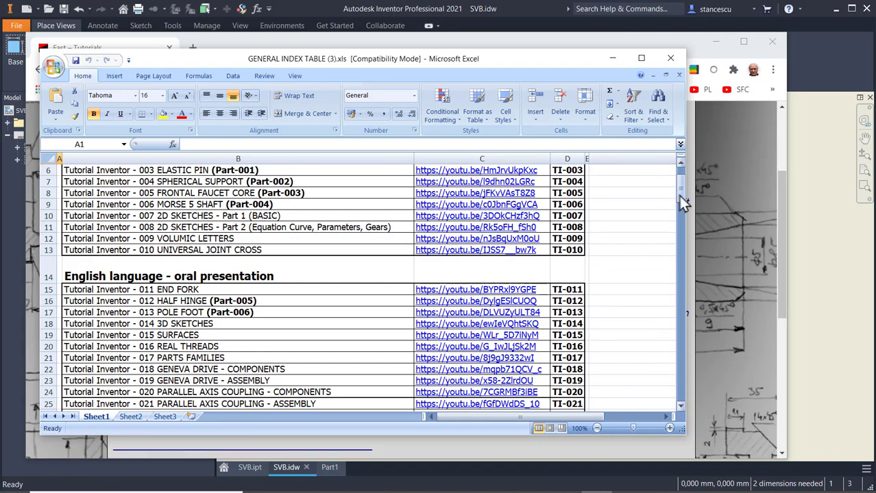
# Look through the last tutorials and the Album 100 Parts entries in the index table, and close the workbook and the browser.
pyautogui.moveTo(678, 195); pyautogui.dragTo(635, 409)
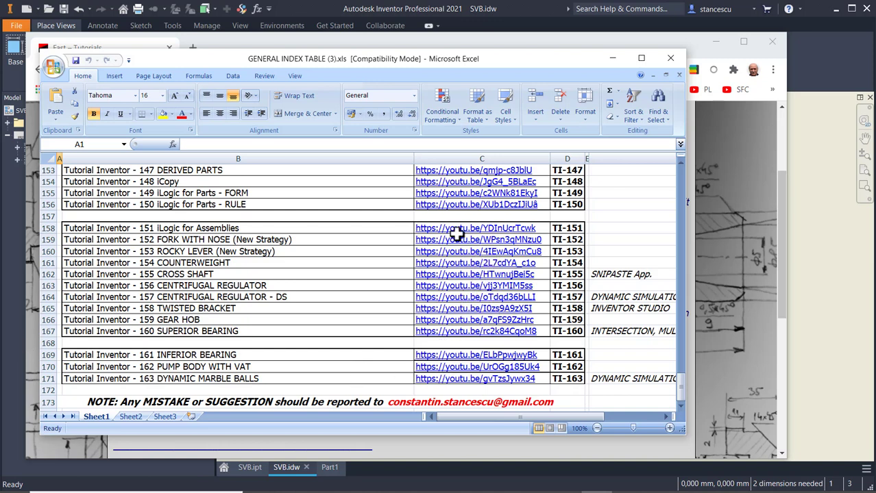
pyautogui.scroll(3, 344, 242)
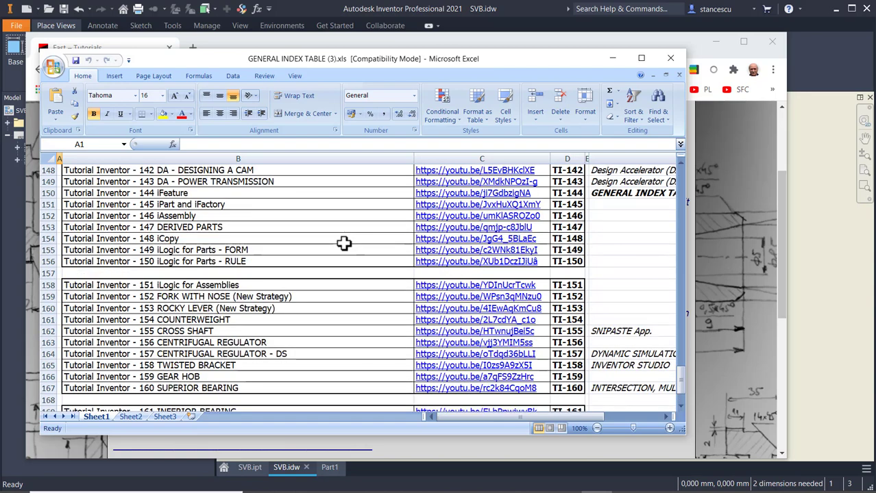
pyautogui.scroll(13, 325, 245)
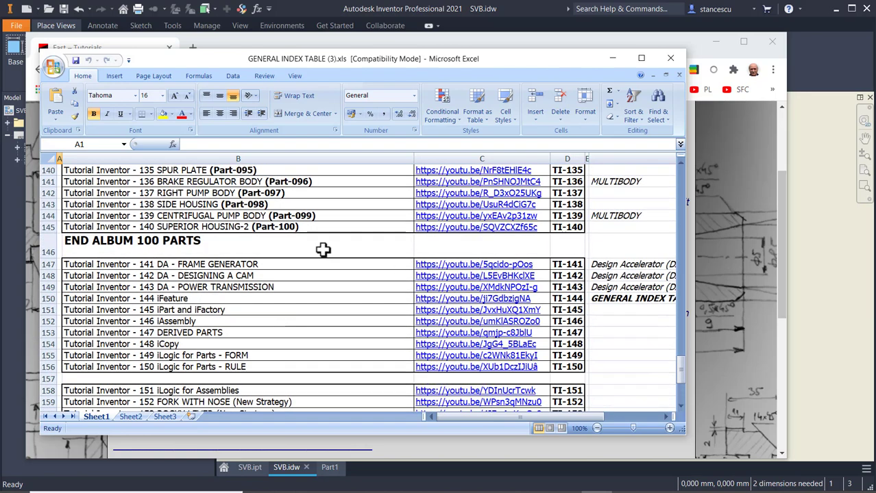
pyautogui.scroll(14, 324, 253)
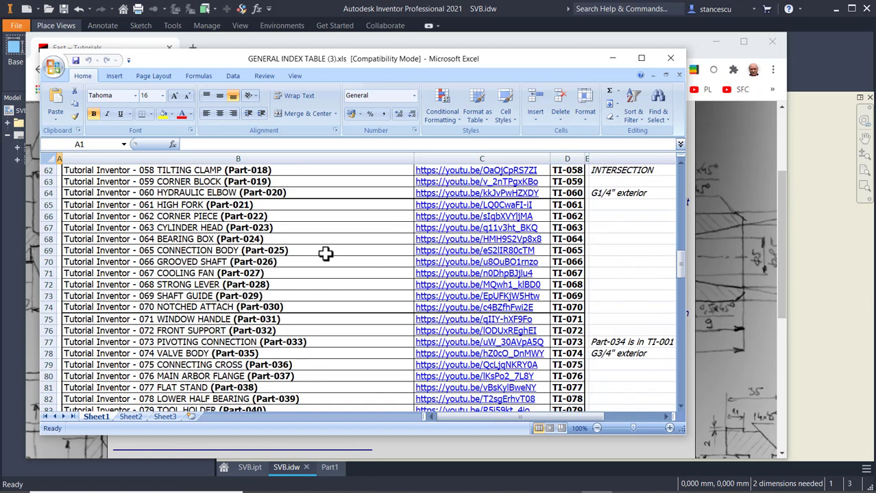
pyautogui.click(670, 59)
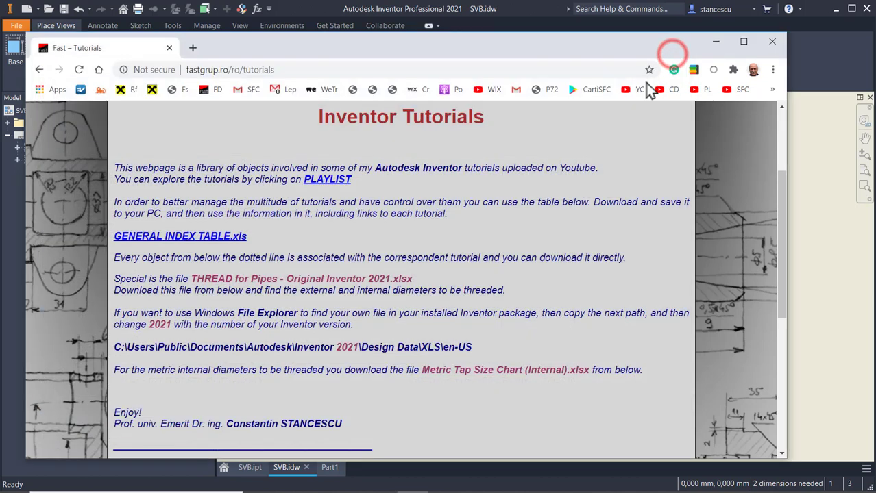
pyautogui.click(772, 41)
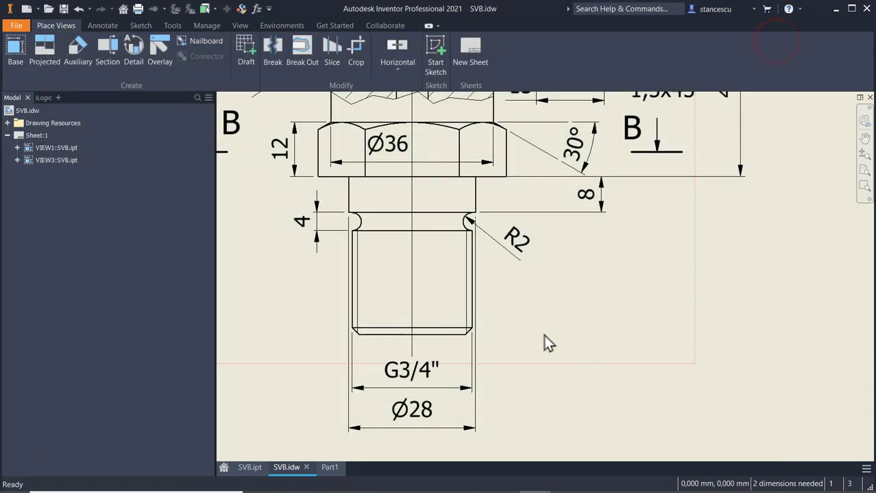
# In Part1, dimension the lower vertical profile line as a diameter about the centerline and set it to the copied thread diameter, 26,441 mm.
pyautogui.click(414, 389)
pyautogui.click(331, 467)
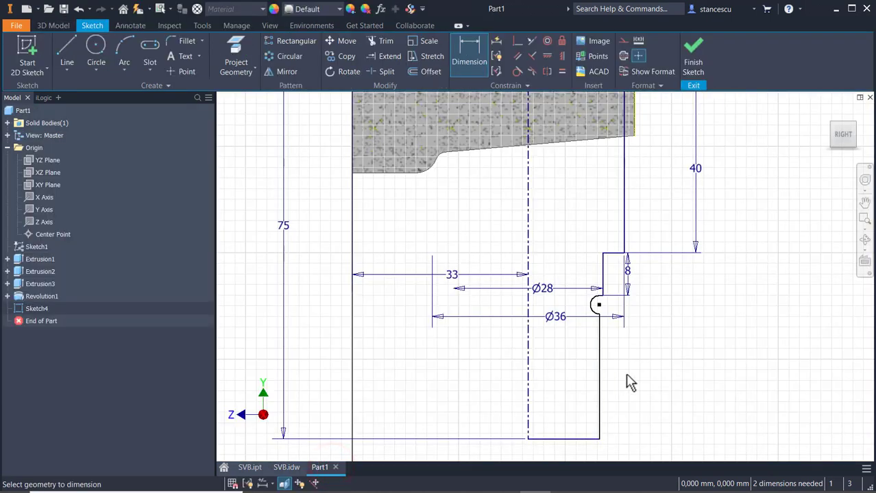
pyautogui.moveTo(625, 381); pyautogui.dragTo(630, 315, button='middle')
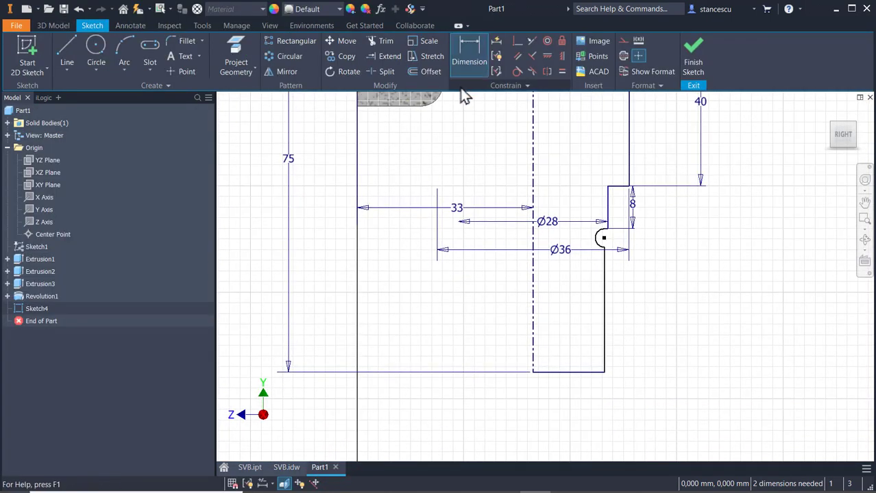
pyautogui.click(467, 47)
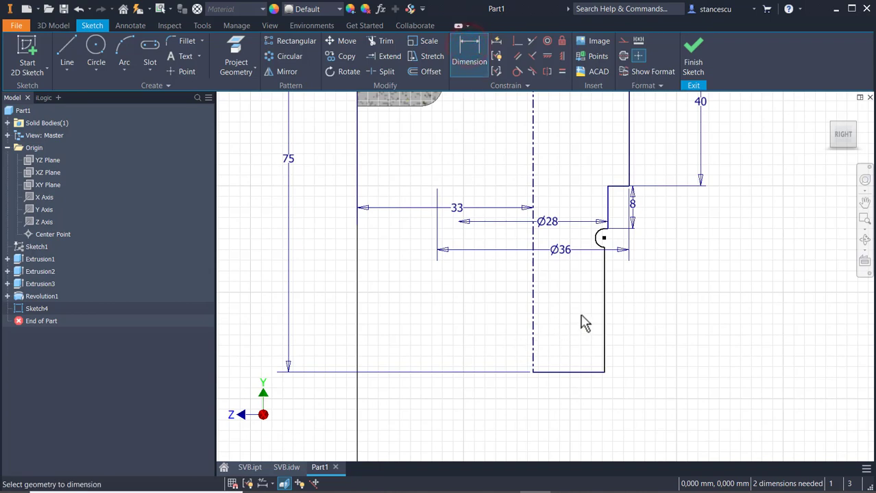
pyautogui.click(602, 324)
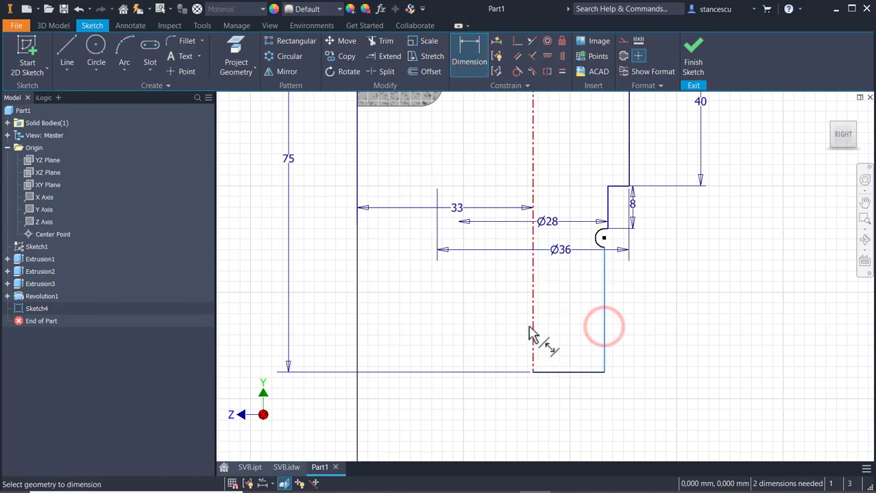
pyautogui.click(529, 327)
pyautogui.click(524, 420)
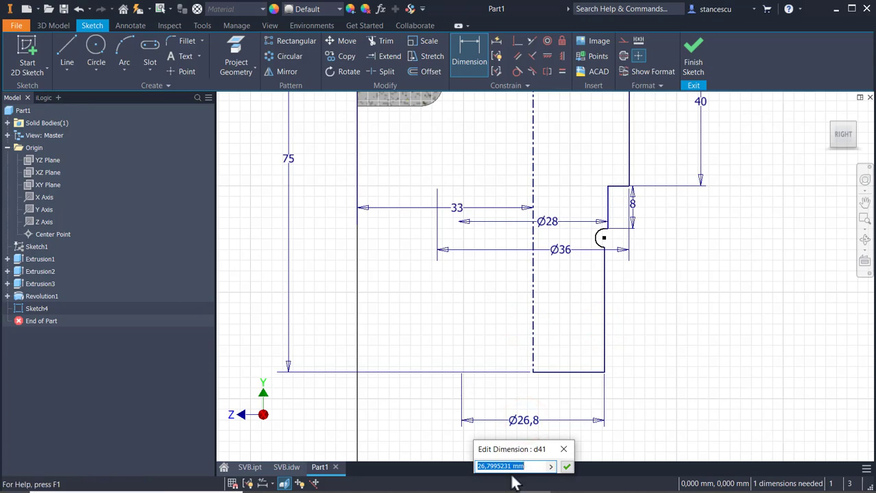
pyautogui.hotkey('ctrl', 'v')
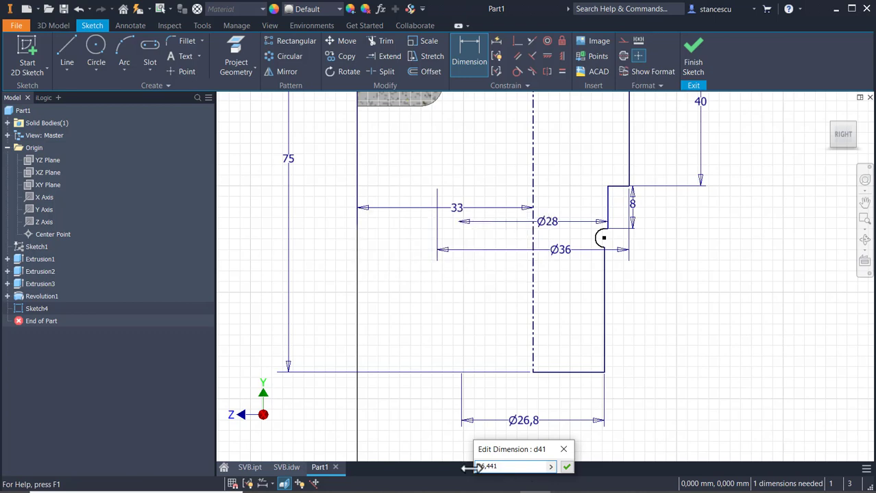
pyautogui.click(565, 467)
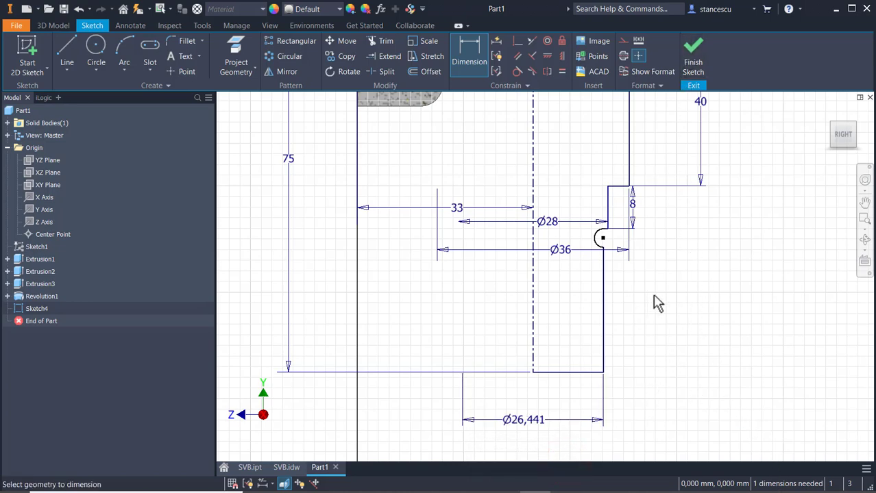
# Apply Auto Dimension to the sketch to locate the missing dimension, remove the automatic dimension and leave the command.
pyautogui.scroll(2, 657, 303)
pyautogui.scroll(-2, 649, 282)
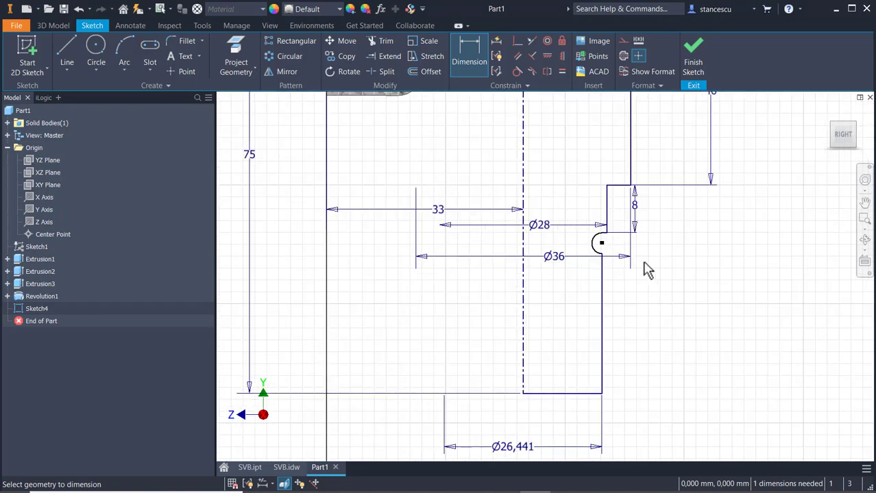
pyautogui.moveTo(648, 271)
pyautogui.mouseDown(button='middle')
pyautogui.moveTo(673, 333)
pyautogui.moveTo(592, 439)
pyautogui.moveTo(593, 483)
pyautogui.moveTo(675, 473)
pyautogui.moveTo(682, 381)
pyautogui.mouseUp(button='middle')
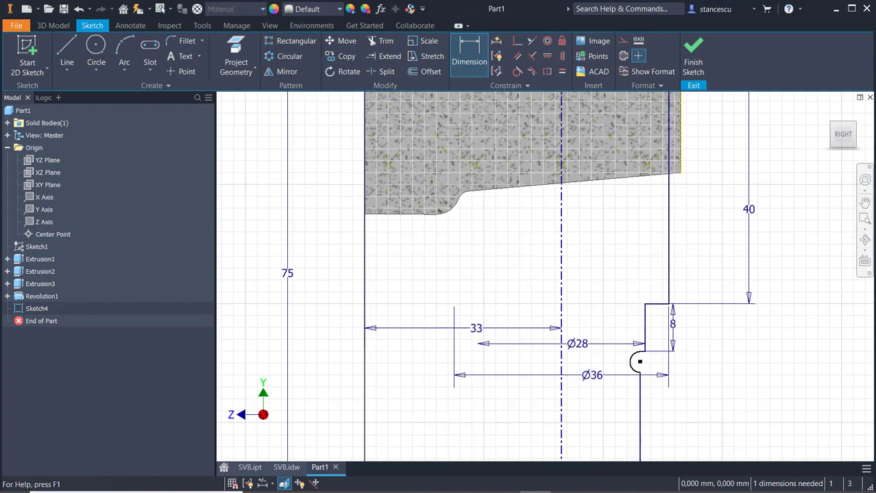
pyautogui.click(496, 41)
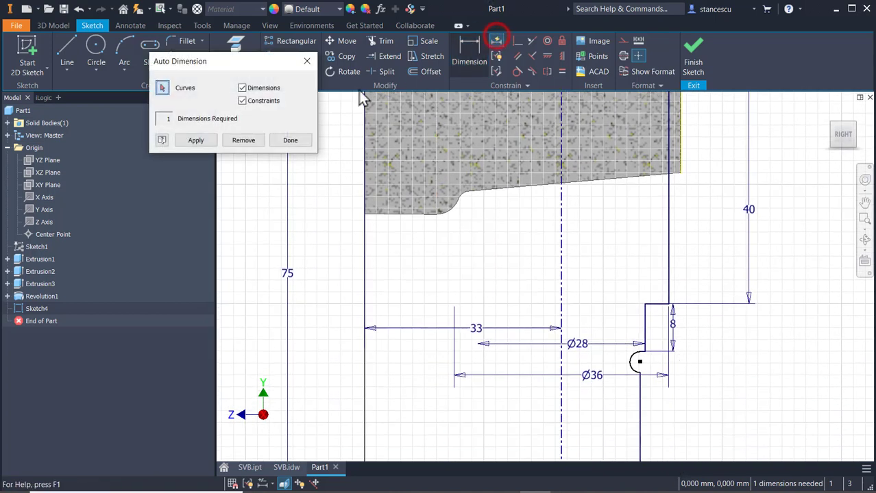
pyautogui.click(196, 140)
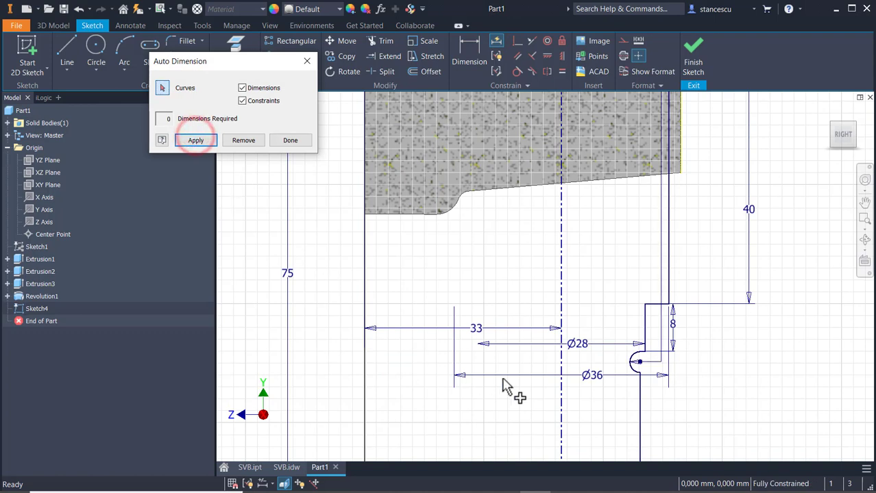
pyautogui.scroll(-2, 507, 387)
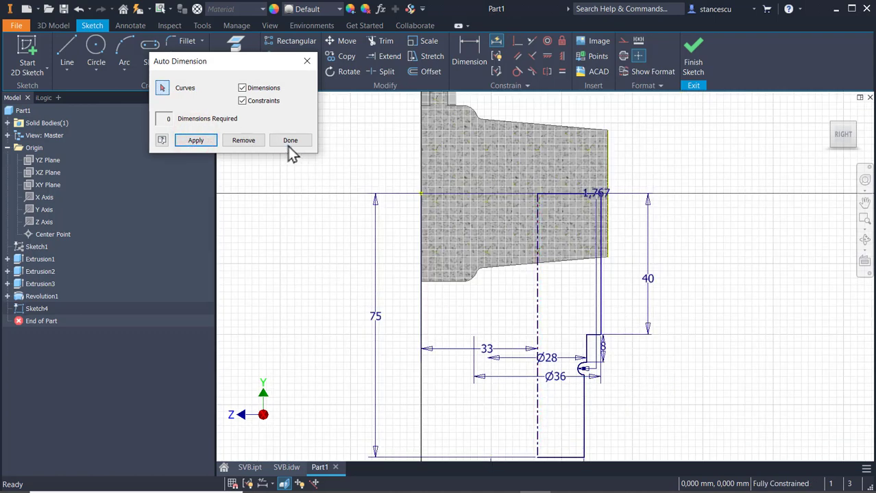
pyautogui.click(241, 140)
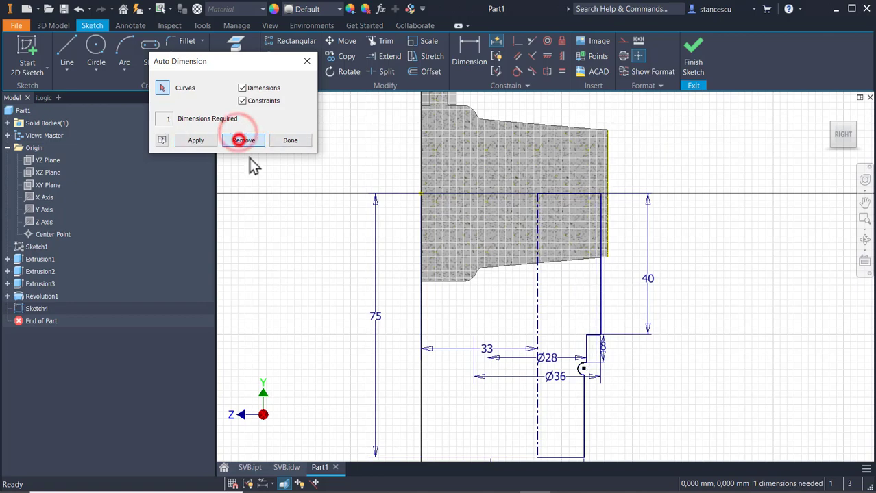
pyautogui.scroll(6, 549, 396)
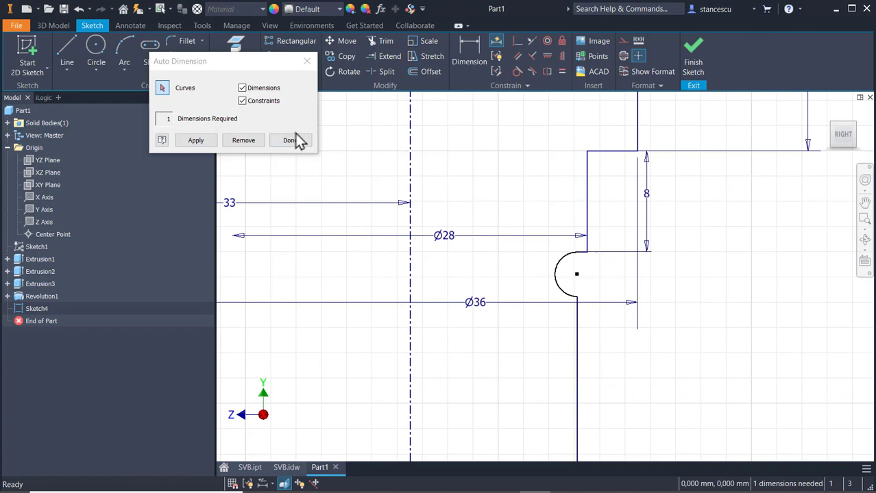
pyautogui.press('Escape')
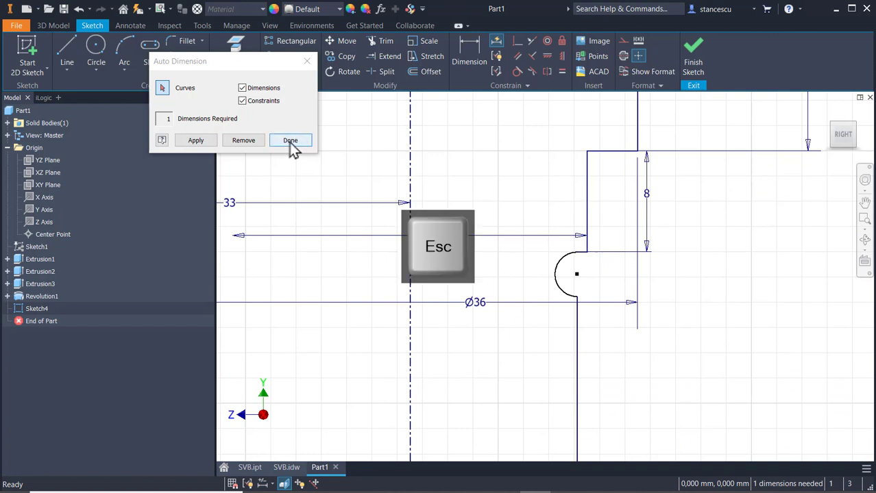
# Dimension the groove arc on the stem profile with a radius of 2 mm.
pyautogui.click(466, 62)
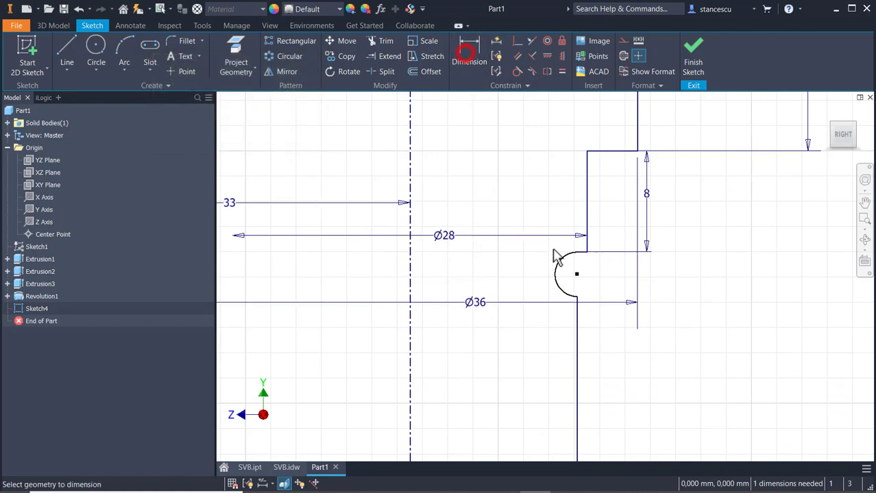
pyautogui.click(561, 257)
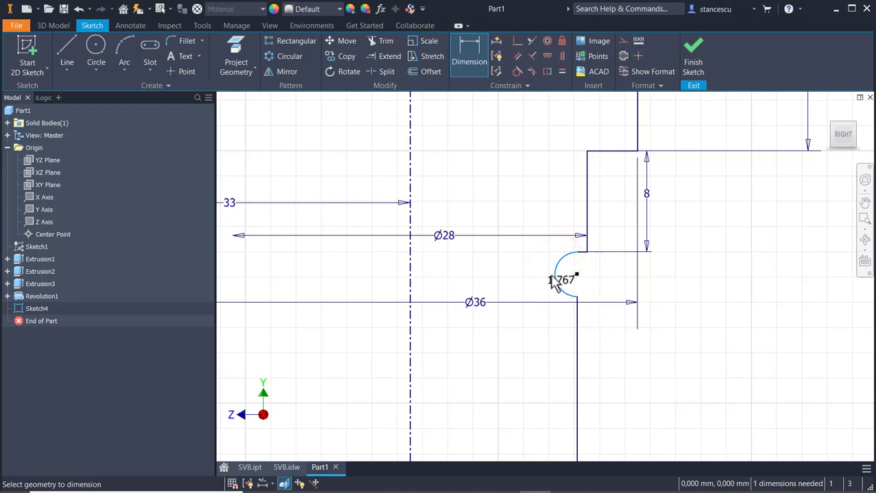
pyautogui.click(525, 265)
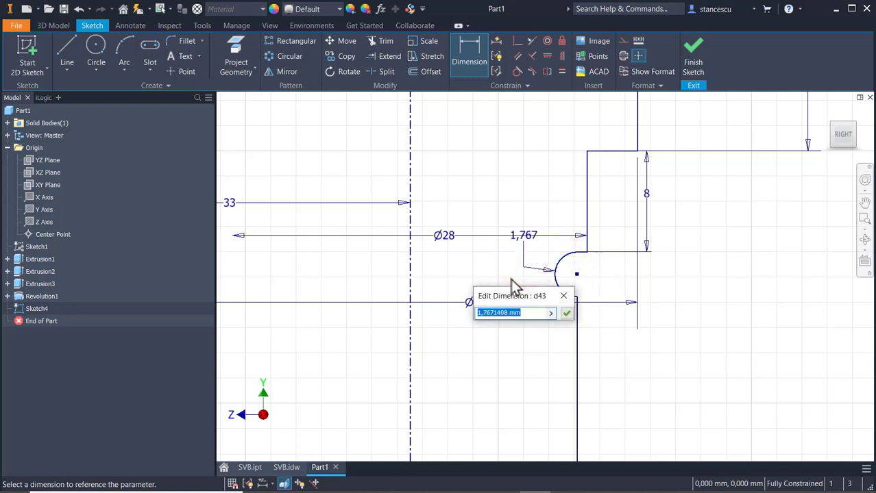
pyautogui.write('2')
pyautogui.press('Return')
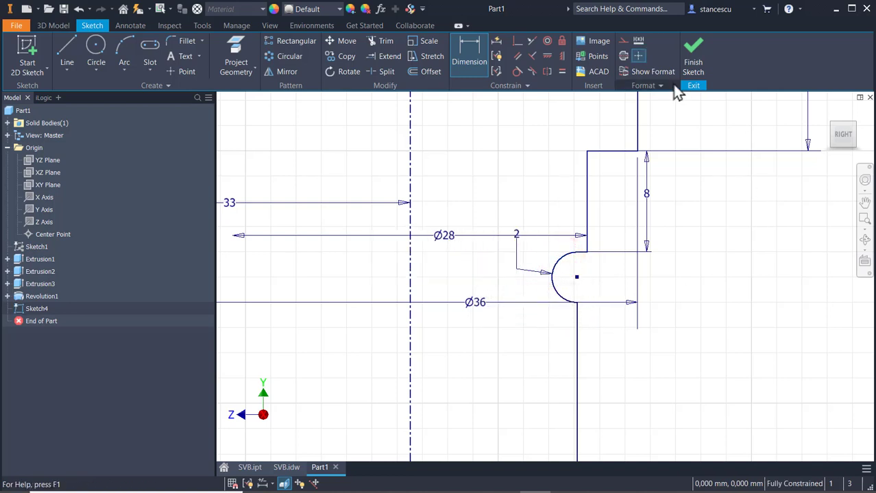
# Finish the sketch and revolve the stem profile 360° about its centerline, joined to the existing body.
pyautogui.click(693, 63)
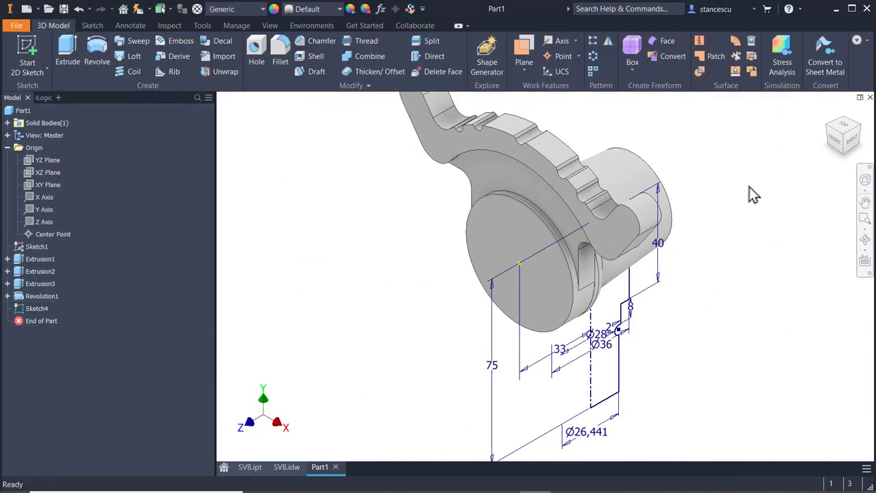
pyautogui.click(98, 53)
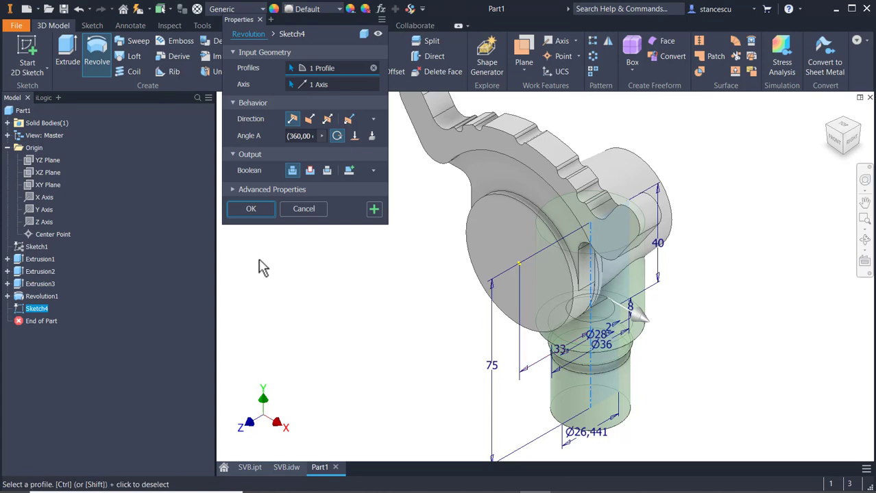
pyautogui.click(251, 209)
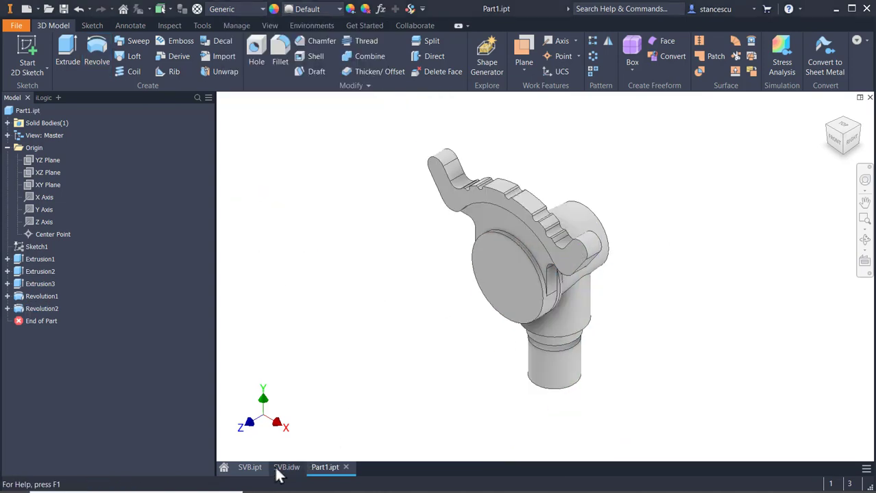
# Check the B-B hexagon in SVB.idw, start a sketch in Part1 on the ring-shaped underside of the Ø36 stem cylinder, and slice the graphics there.
pyautogui.click(281, 469)
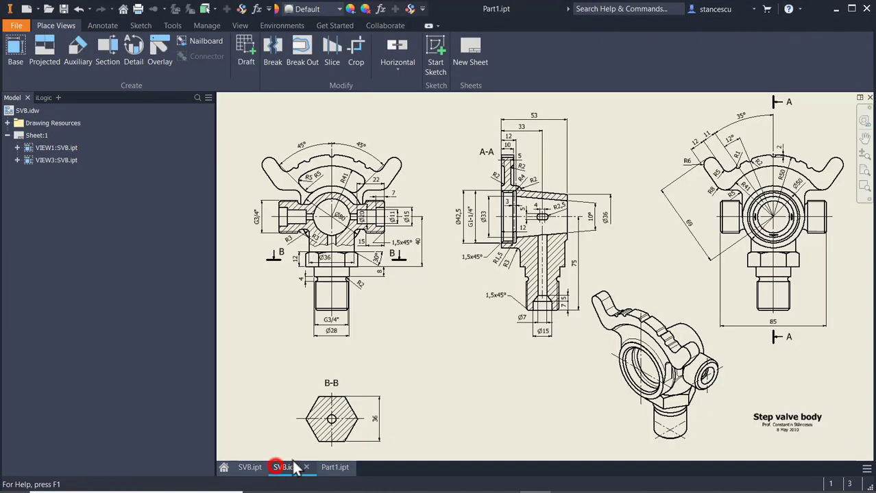
pyautogui.click(348, 438)
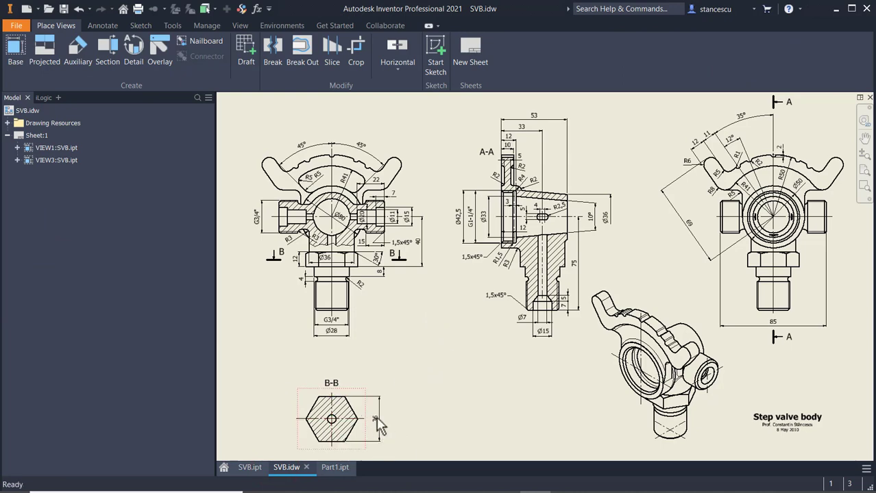
pyautogui.scroll(2, 315, 274)
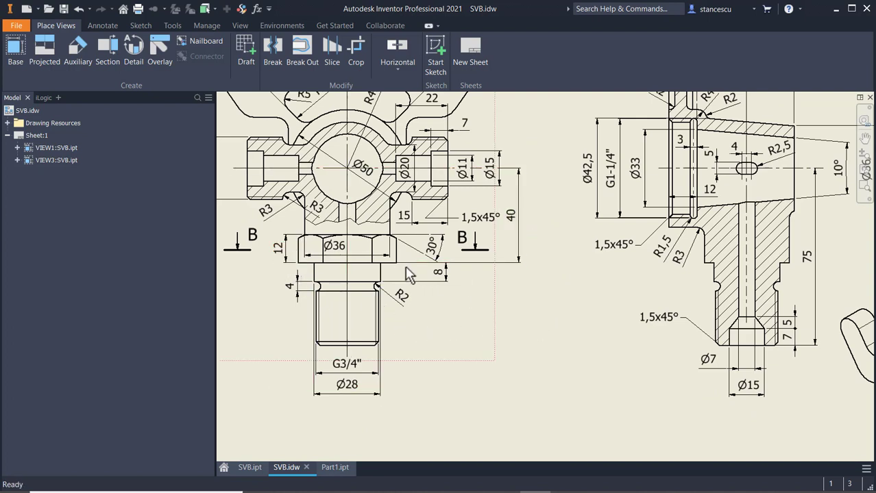
pyautogui.click(335, 467)
pyautogui.keyDown('shift'); pyautogui.moveTo(437, 387); pyautogui.dragTo(437, 336, button='middle'); pyautogui.keyUp('shift')
pyautogui.scroll(3, 574, 351)
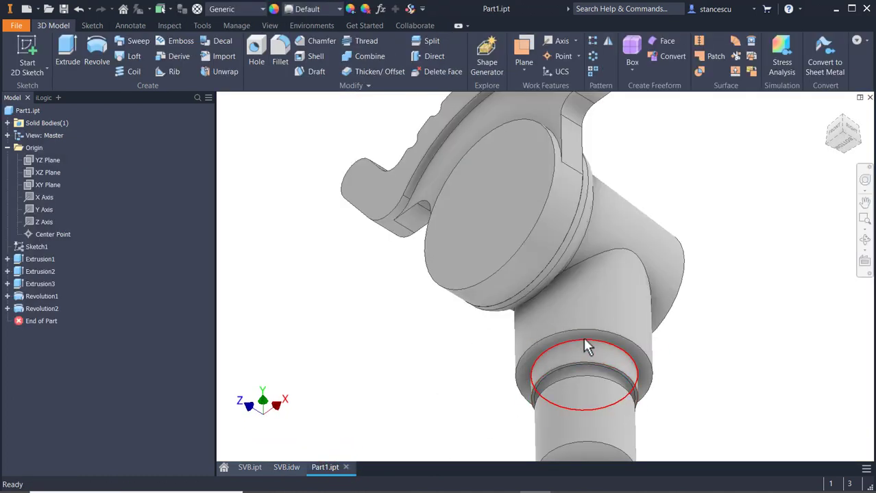
pyautogui.scroll(3, 583, 339)
pyautogui.click(600, 331)
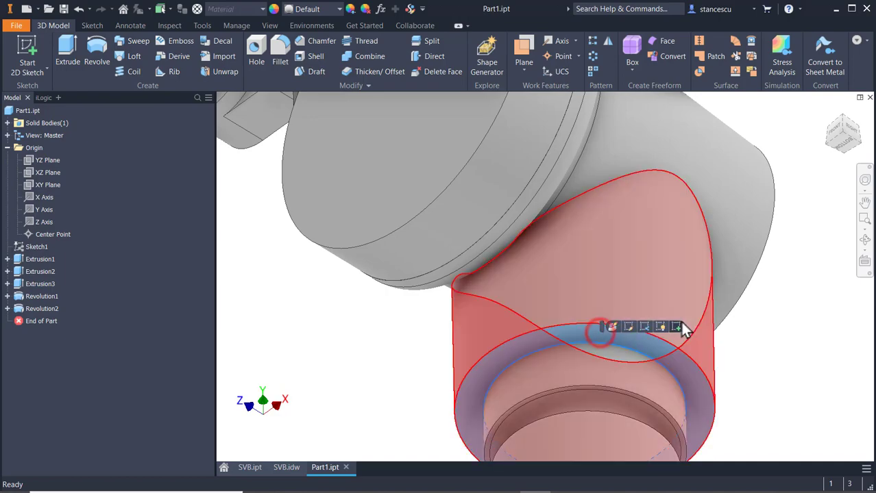
pyautogui.click(677, 329)
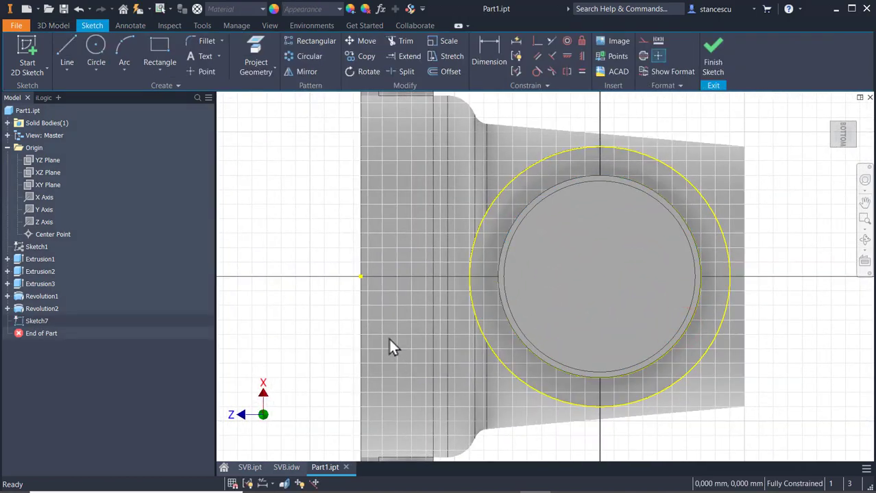
pyautogui.press('F7')
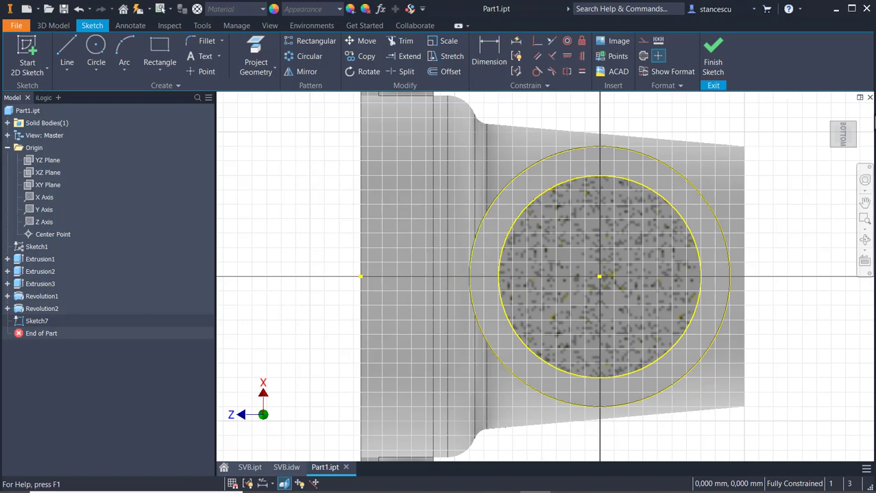
# Sketch a six-sided polygon centered on the stem axis and constrain its upper side horizontal.
pyautogui.click(868, 121)
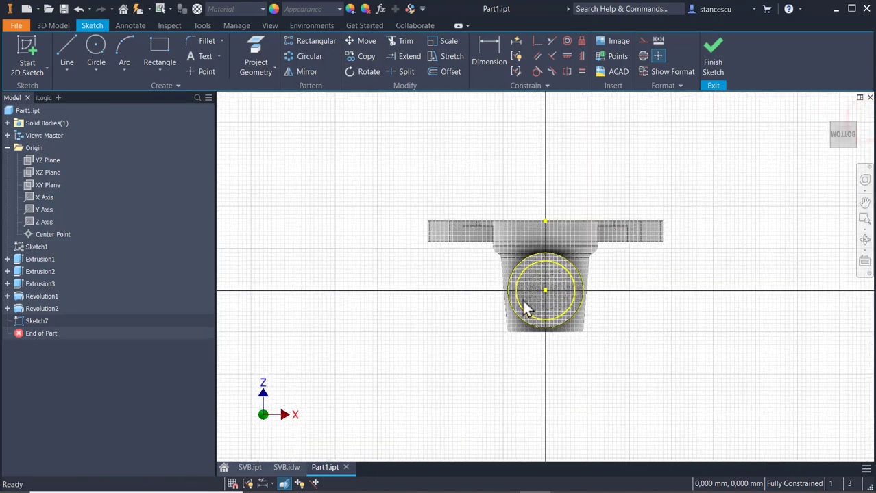
pyautogui.click(163, 70)
pyautogui.click(152, 320)
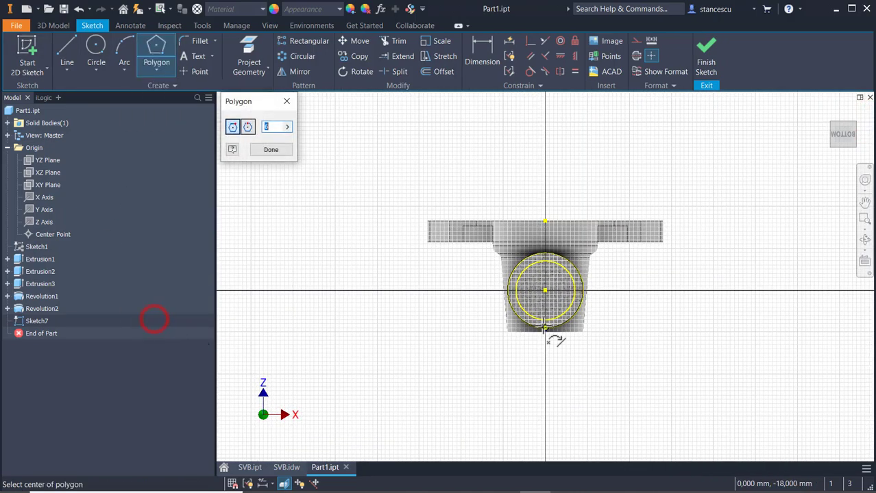
pyautogui.scroll(3, 557, 300)
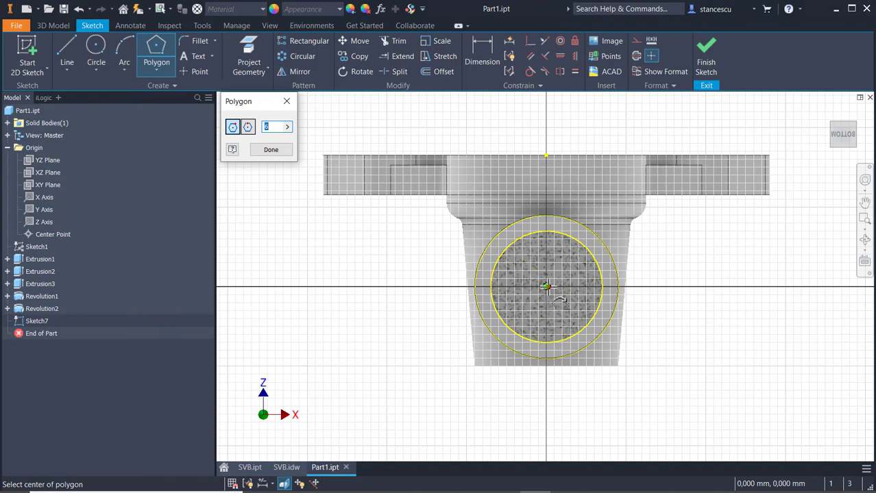
pyautogui.click(546, 286)
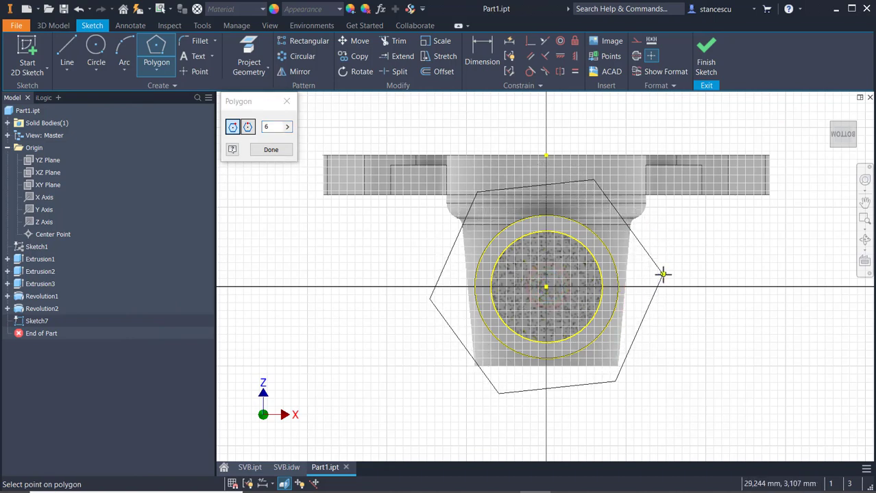
pyautogui.click(662, 274)
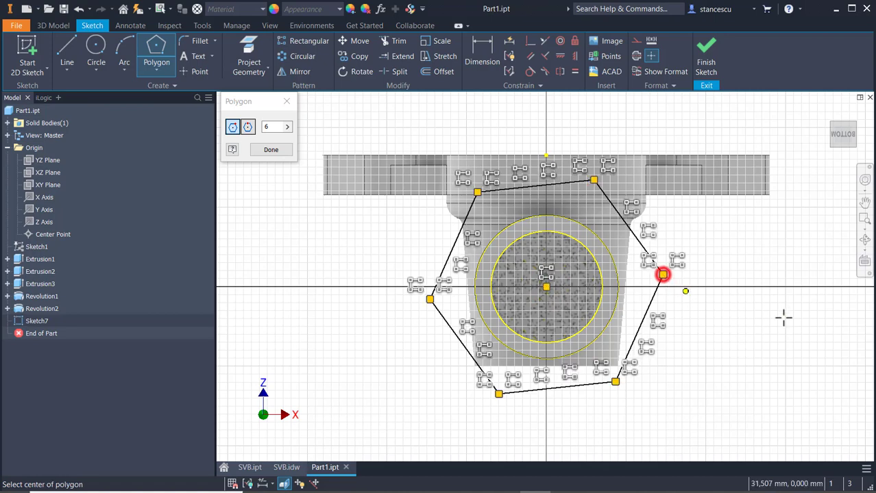
pyautogui.click(561, 56)
pyautogui.click(523, 189)
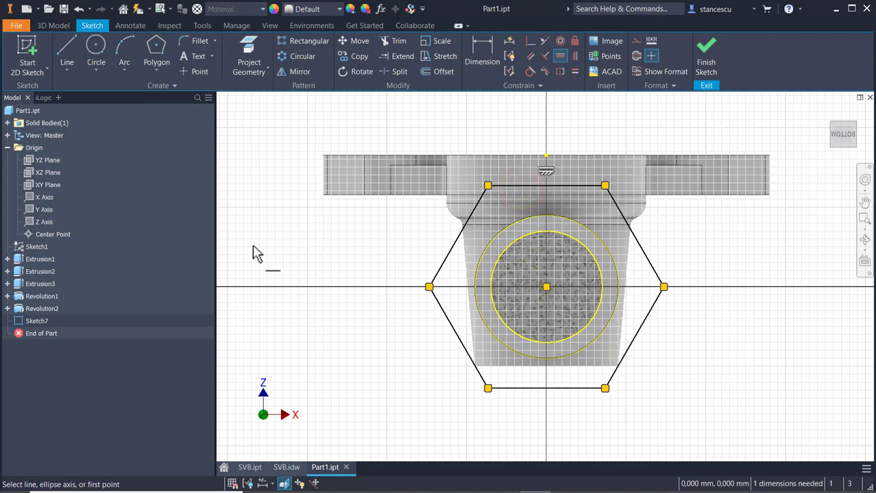
# Dimension the distance between the hexagon's two horizontal sides as 36 mm.
pyautogui.click(482, 58)
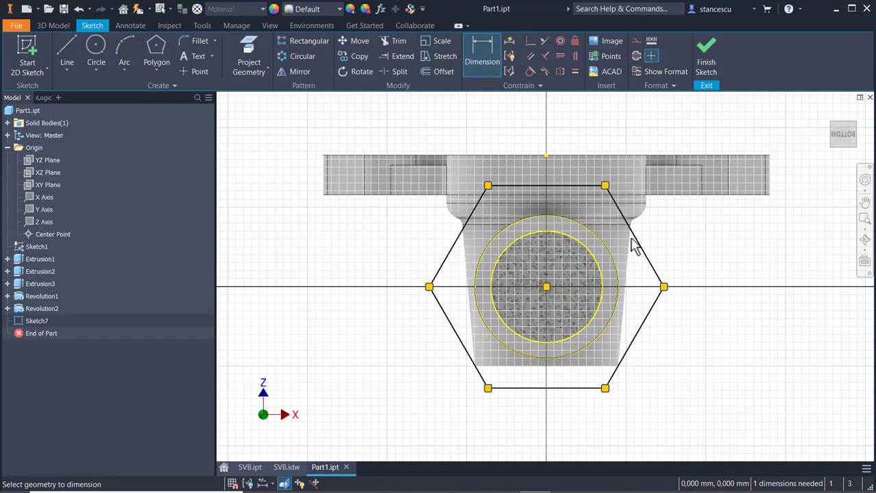
pyautogui.click(576, 185)
pyautogui.click(571, 388)
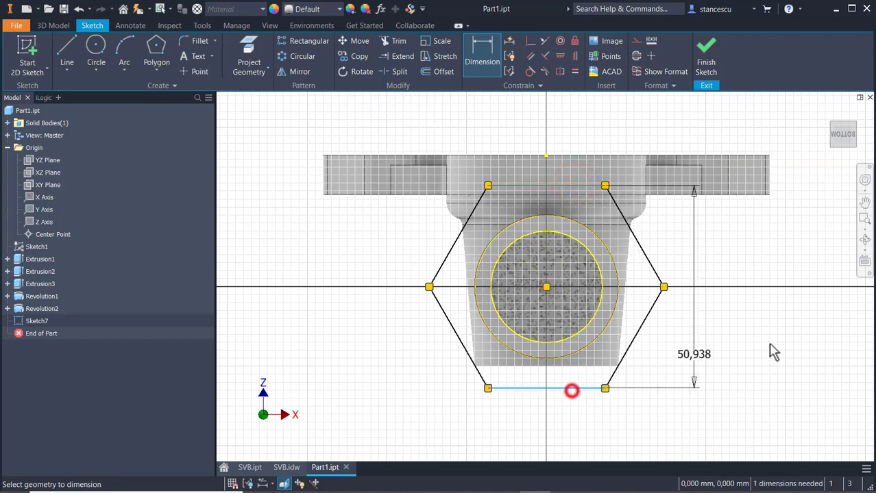
pyautogui.click(725, 322)
pyautogui.write('36')
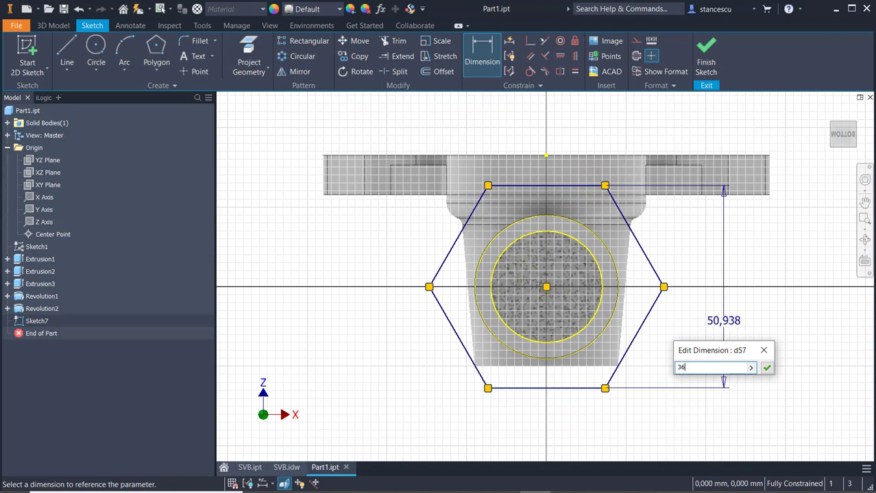
pyautogui.press('Return')
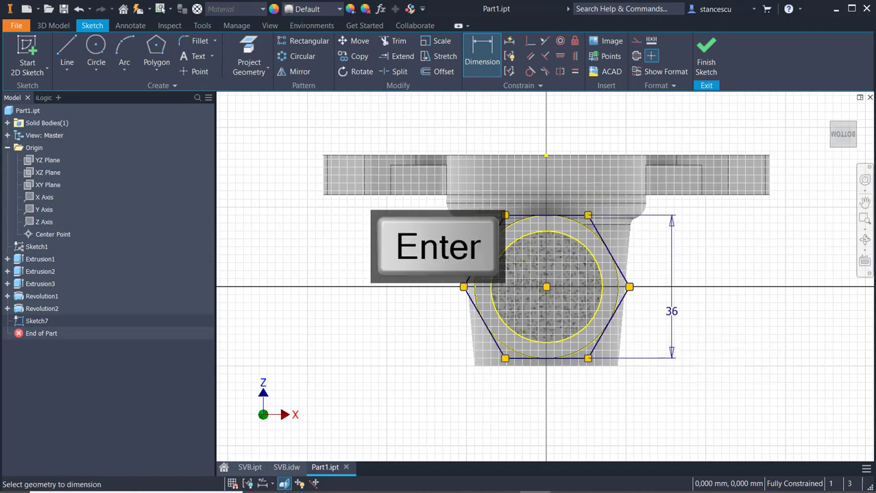
# Finish the sketch and extrude the full hexagon 12 mm up toward the valve body, joined to the solid.
pyautogui.click(706, 52)
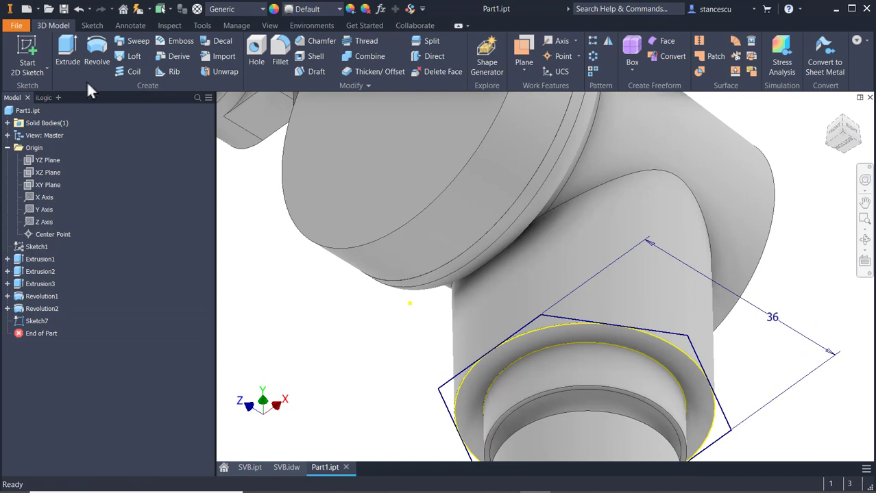
pyautogui.click(67, 54)
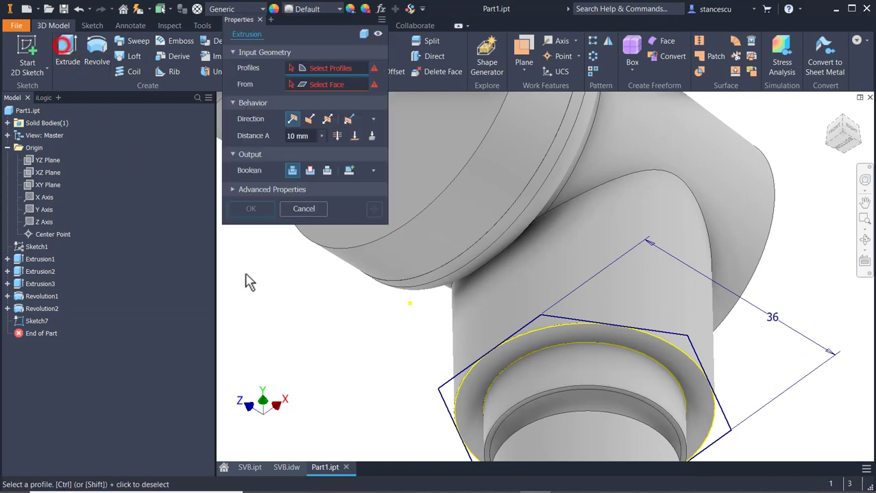
pyautogui.click(550, 320)
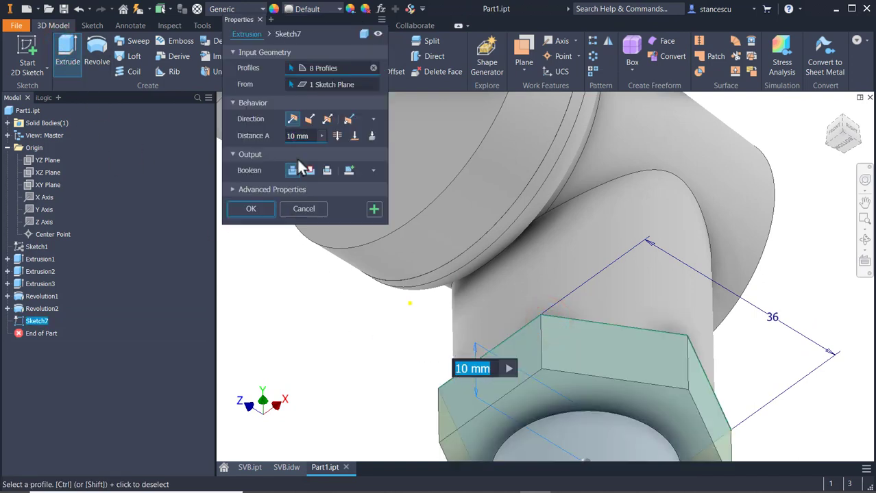
pyautogui.click(309, 120)
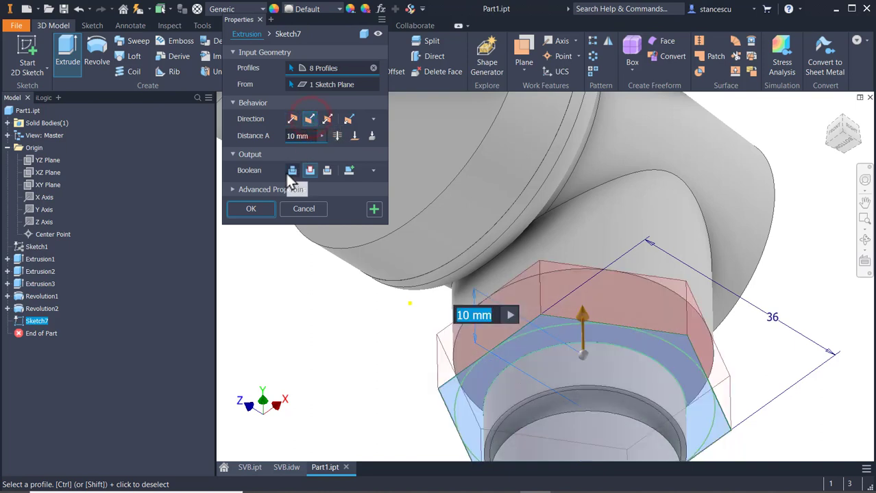
pyautogui.click(291, 171)
pyautogui.click(309, 136)
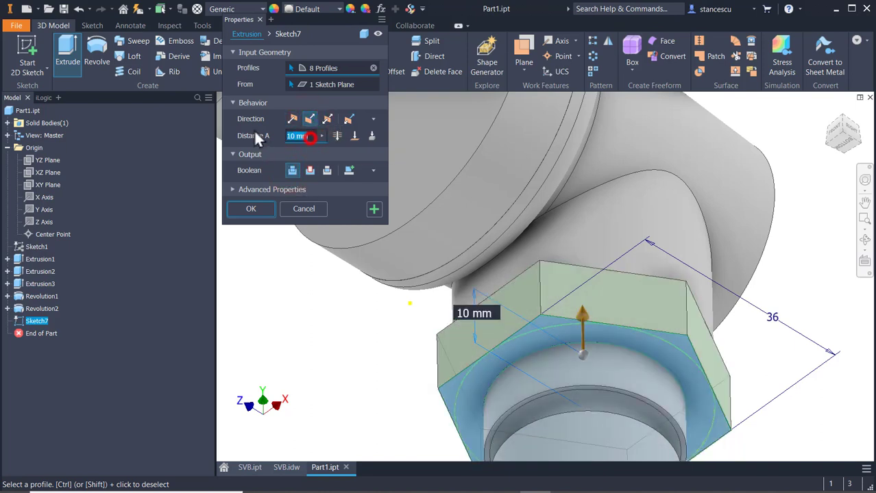
pyautogui.write('12')
pyautogui.press('Return')
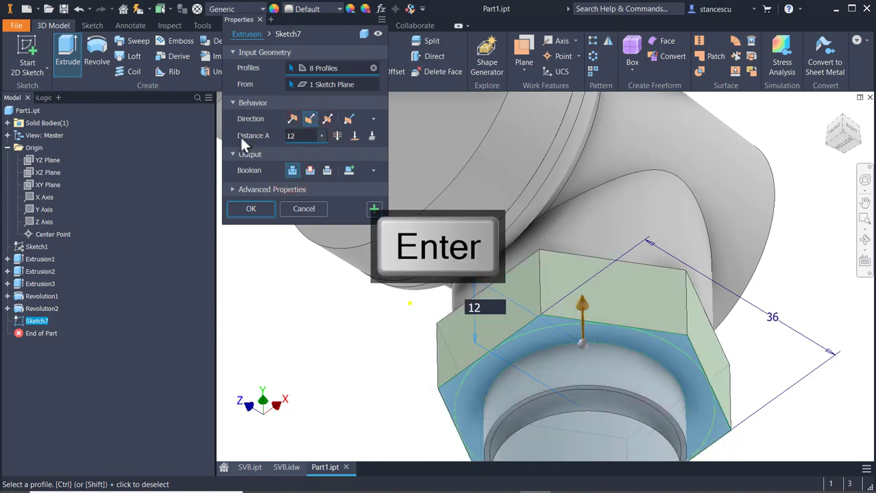
# Inspect the hexagon's upper corners, check its chamfer angle in SVB.idw, and return to Part1.
pyautogui.keyDown('shift'); pyautogui.moveTo(356, 336); pyautogui.dragTo(362, 385, button='middle'); pyautogui.keyUp('shift')
pyautogui.keyDown('shift'); pyautogui.moveTo(486, 380); pyautogui.dragTo(629, 390, button='middle'); pyautogui.keyUp('shift')
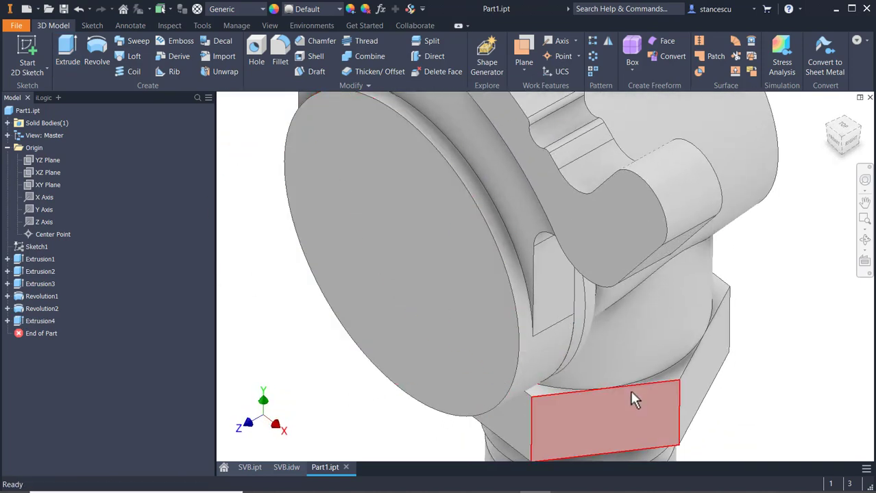
pyautogui.scroll(3, 629, 389)
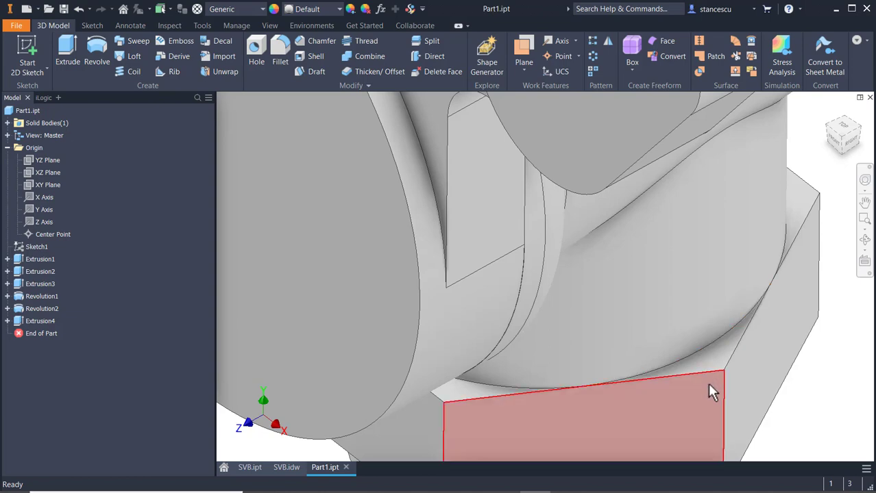
pyautogui.click(284, 467)
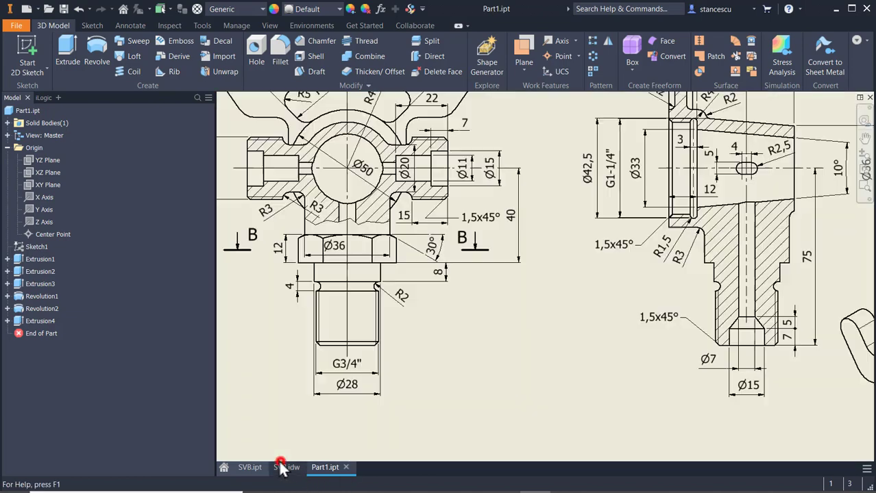
pyautogui.scroll(3, 432, 233)
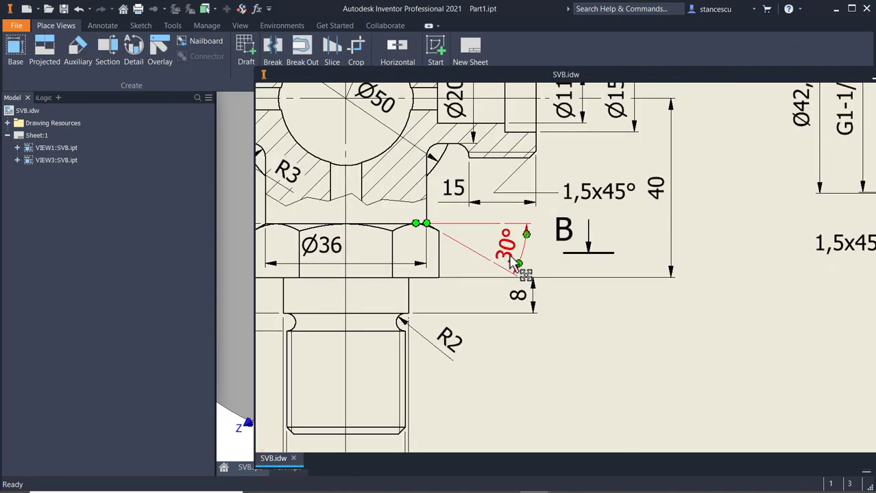
pyautogui.moveTo(510, 261)
pyautogui.mouseDown(button='middle')
pyautogui.moveTo(611, 243)
pyautogui.moveTo(617, 219)
pyautogui.mouseUp(button='middle')
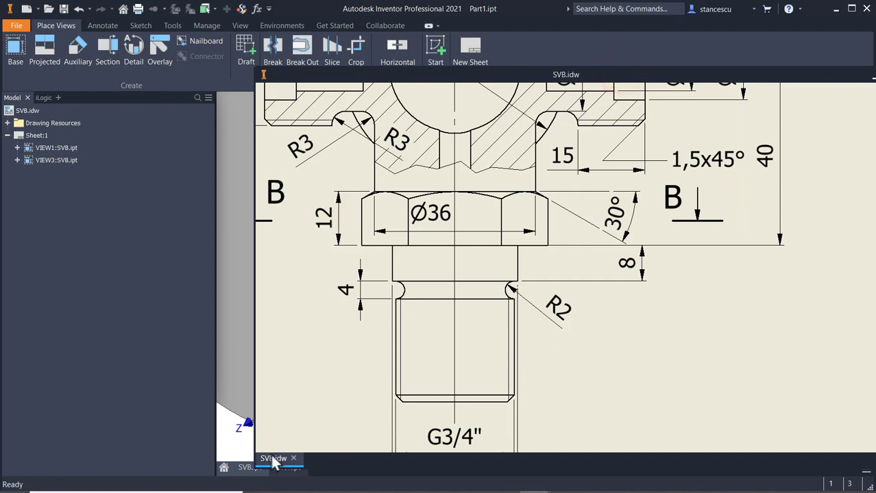
pyautogui.moveTo(277, 466); pyautogui.dragTo(299, 473)
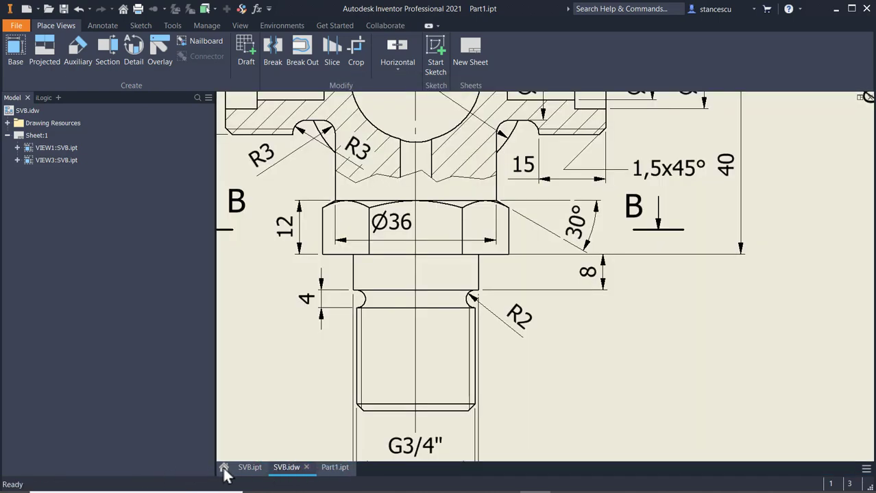
pyautogui.click(326, 472)
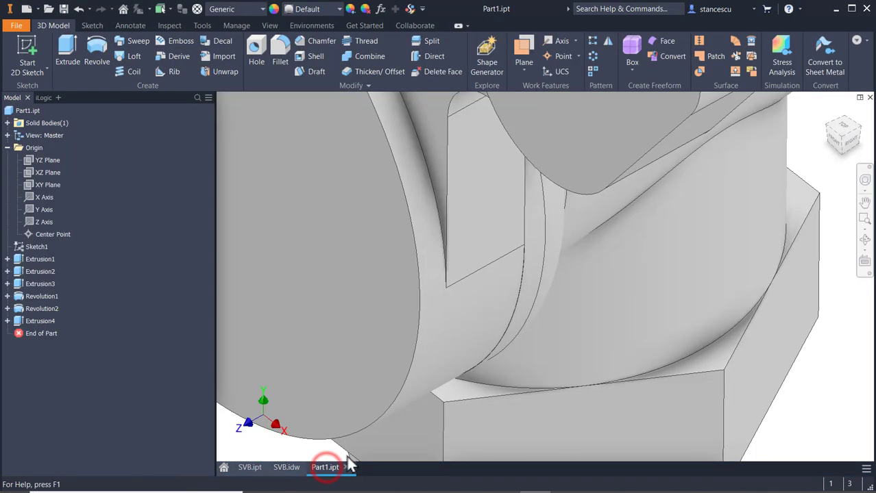
# Create a work plane parallel to the round front face, passing through the hexagon's side corner.
pyautogui.scroll(-5, 658, 321)
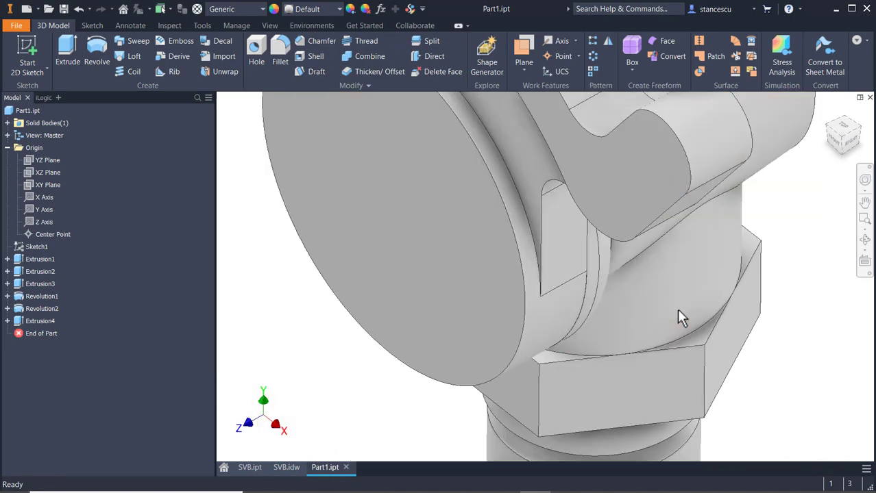
pyautogui.click(523, 51)
pyautogui.click(523, 249)
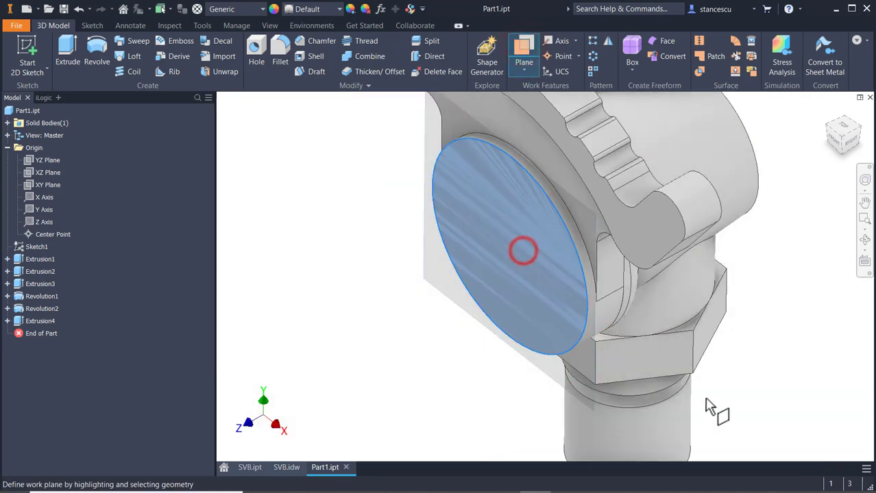
pyautogui.click(692, 377)
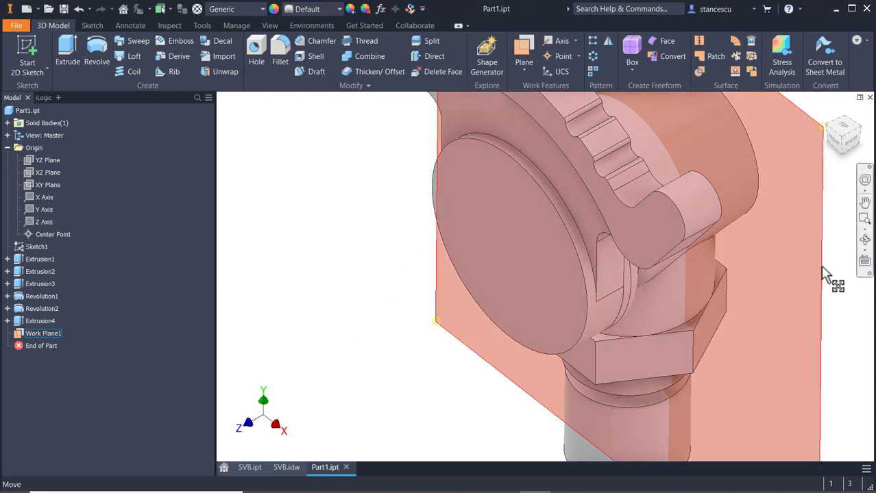
# Start a sketch on the new work plane and slice the graphics at that plane.
pyautogui.click(821, 264)
pyautogui.press('s')
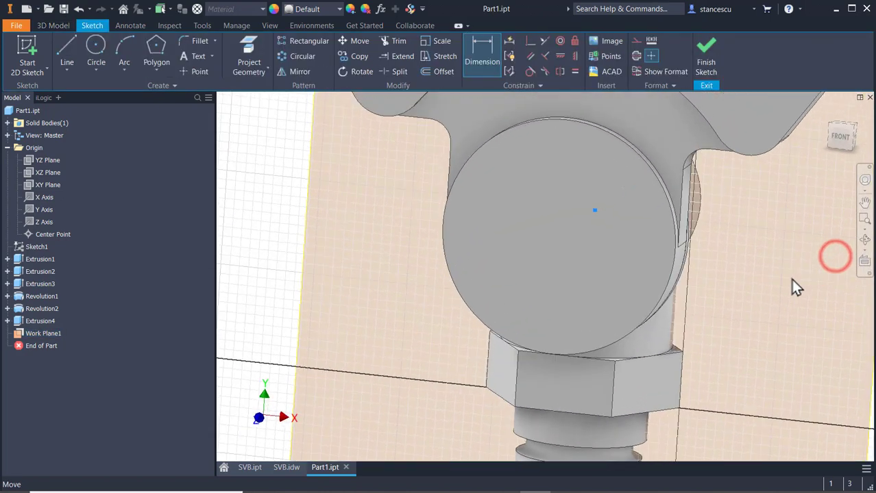
pyautogui.press('F7')
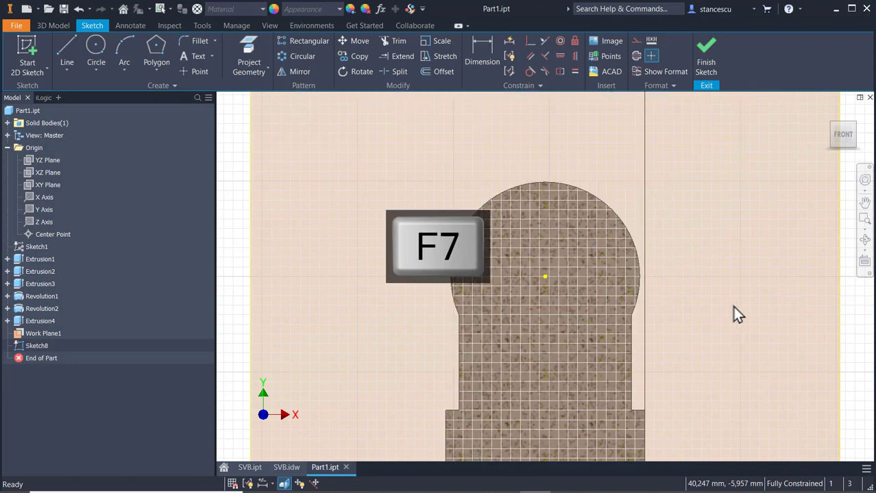
pyautogui.scroll(4, 670, 226)
pyautogui.scroll(3, 668, 246)
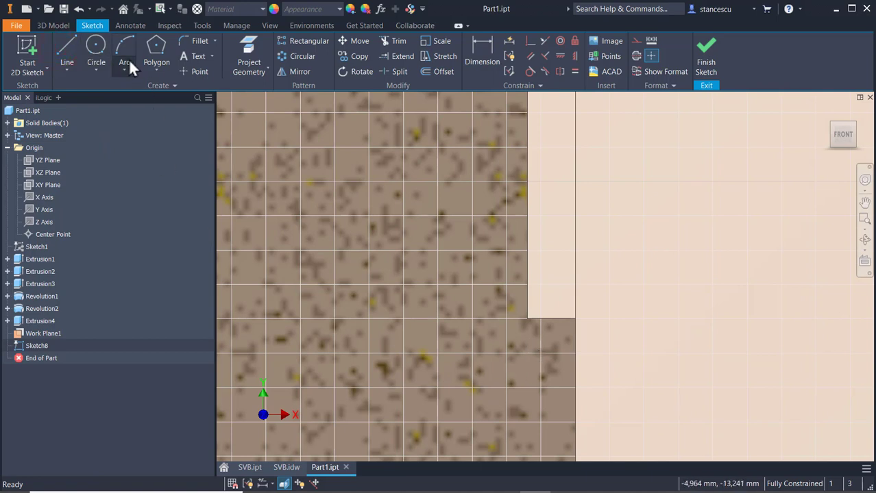
# Draw a closed right-triangle profile about 3.9 mm wide and 2.4 mm high, starting where the stem cylinder meets the hexagon's upper face.
pyautogui.click(69, 50)
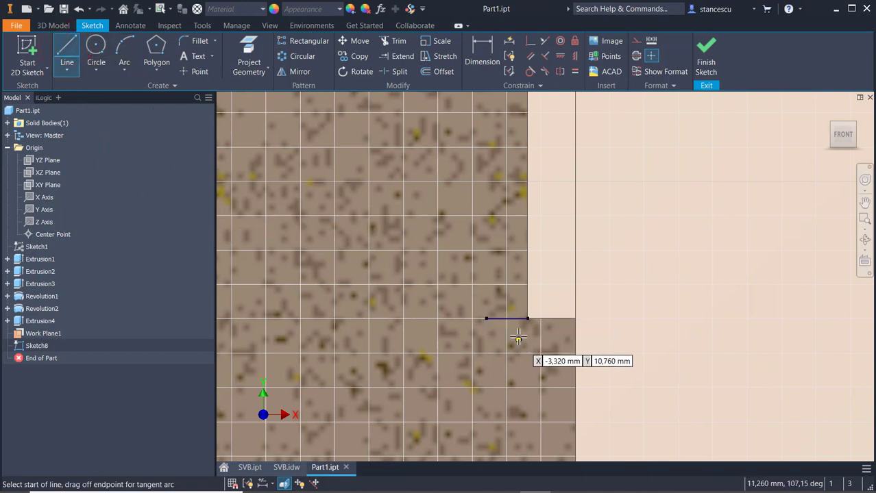
pyautogui.click(527, 319)
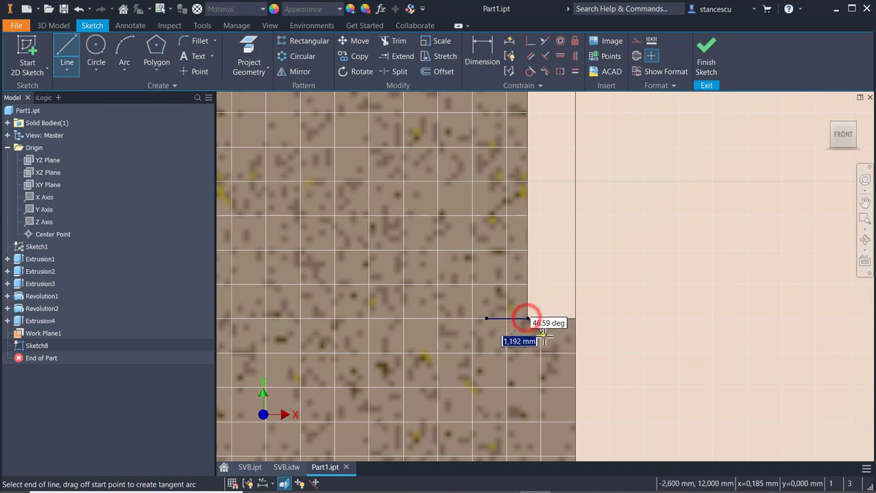
pyautogui.click(595, 358)
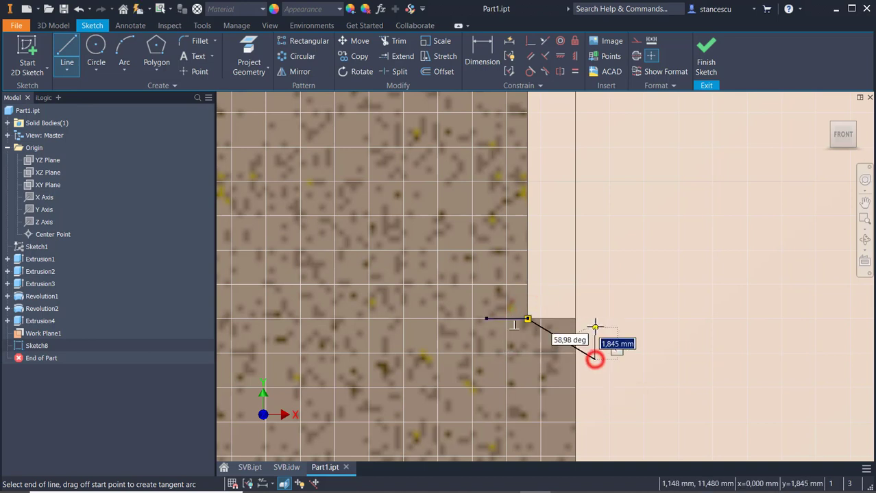
pyautogui.click(594, 319)
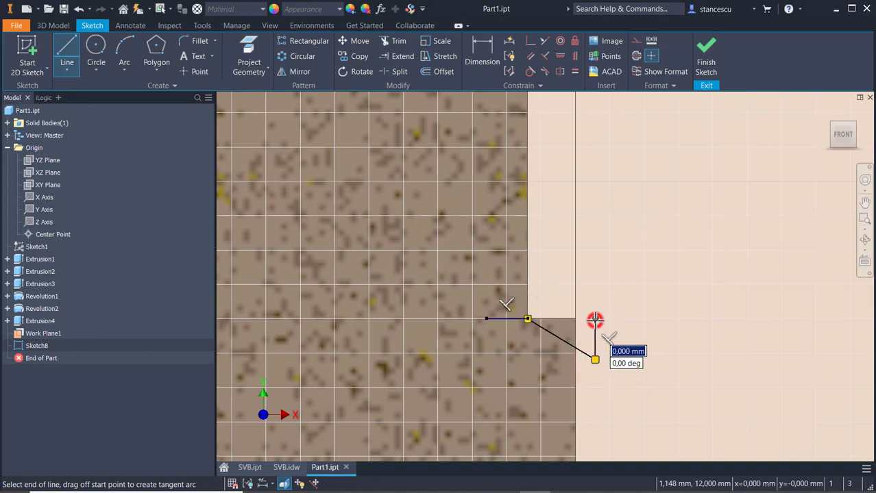
pyautogui.rightClick(596, 277)
pyautogui.click(571, 333)
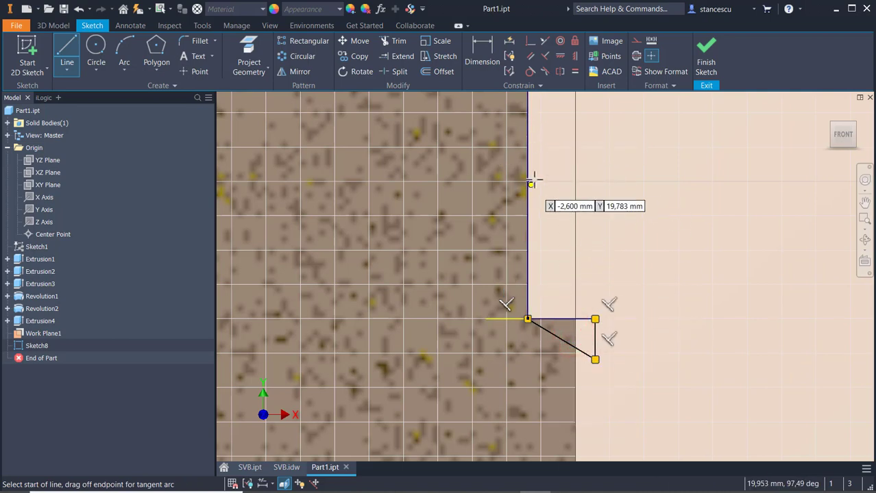
# Project the hexagon's upper corner and make the triangle's vertical side coincident with the projected point.
pyautogui.click(251, 69)
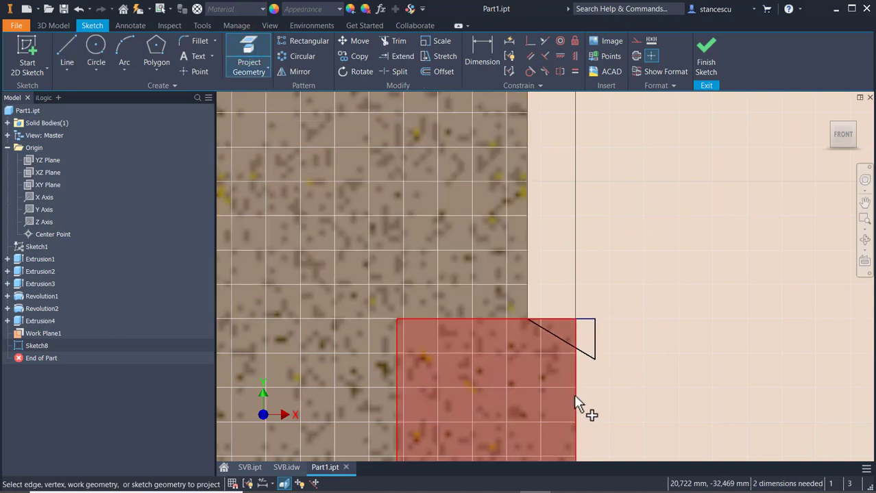
pyautogui.click(575, 319)
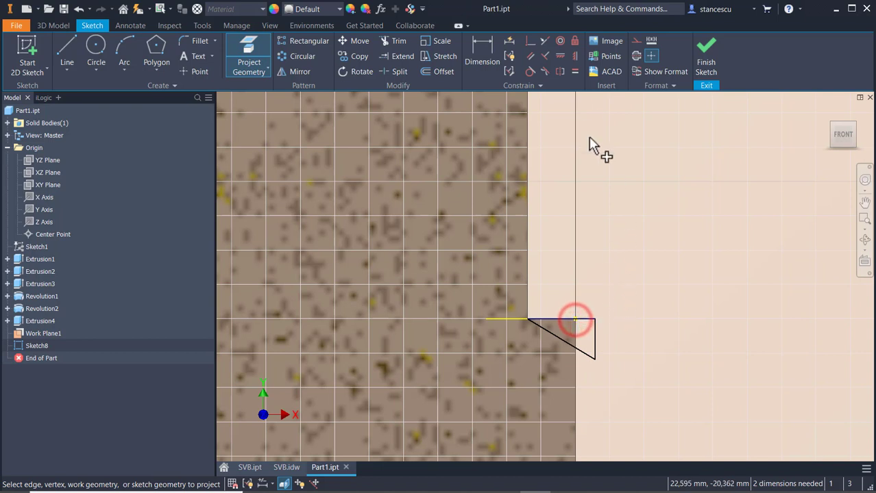
pyautogui.click(529, 41)
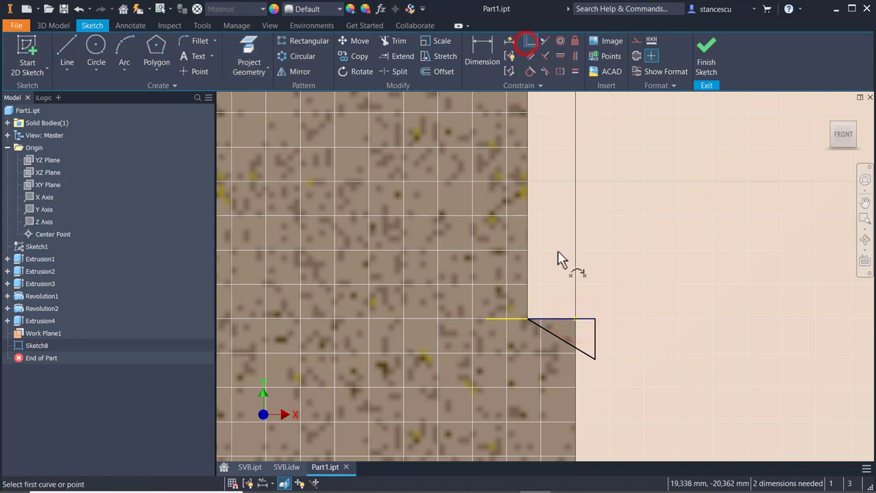
pyautogui.click(593, 348)
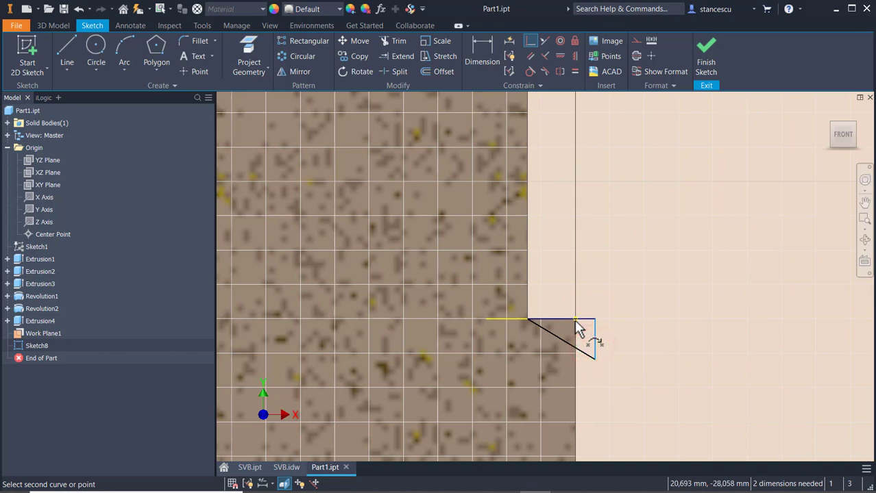
pyautogui.click(574, 320)
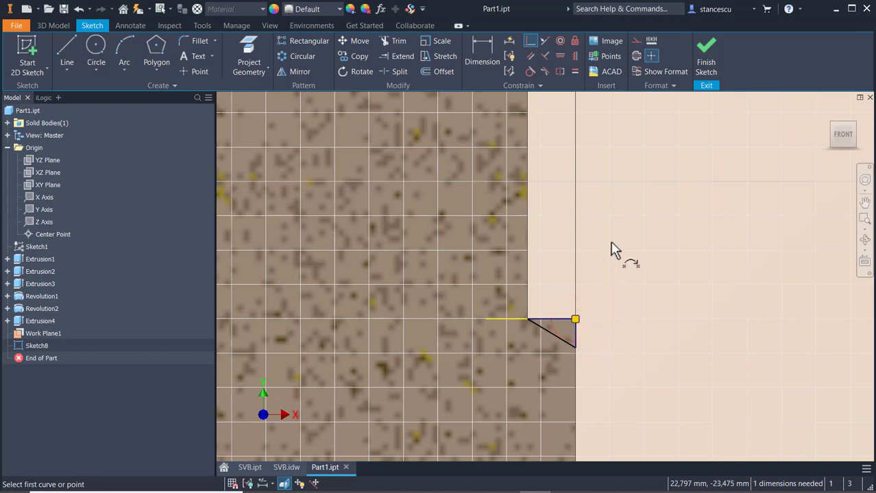
# Dimension the angle between the triangle's horizontal and sloped sides as 30° and finish the sketch.
pyautogui.click(478, 59)
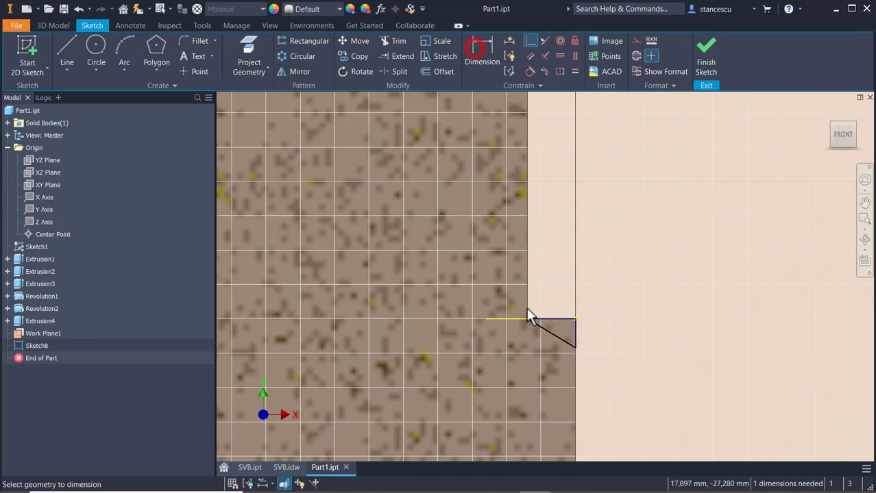
pyautogui.click(554, 320)
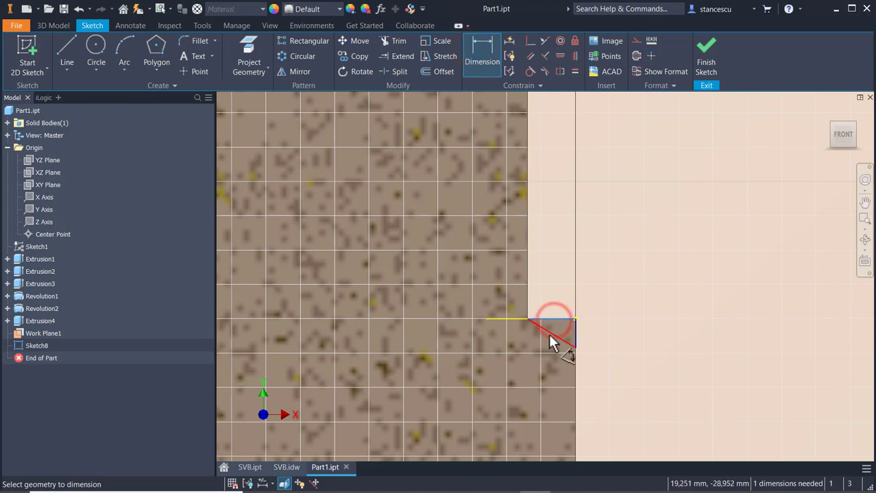
pyautogui.click(548, 335)
pyautogui.click(698, 379)
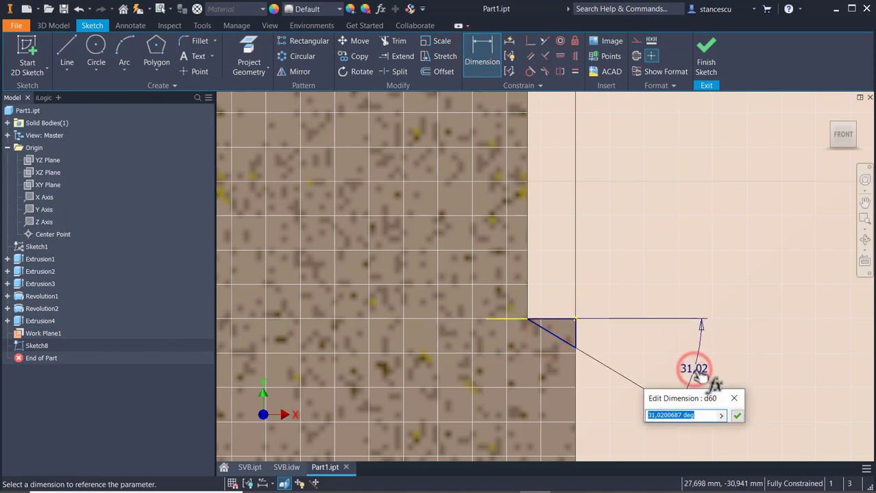
pyautogui.write('30')
pyautogui.press('Return')
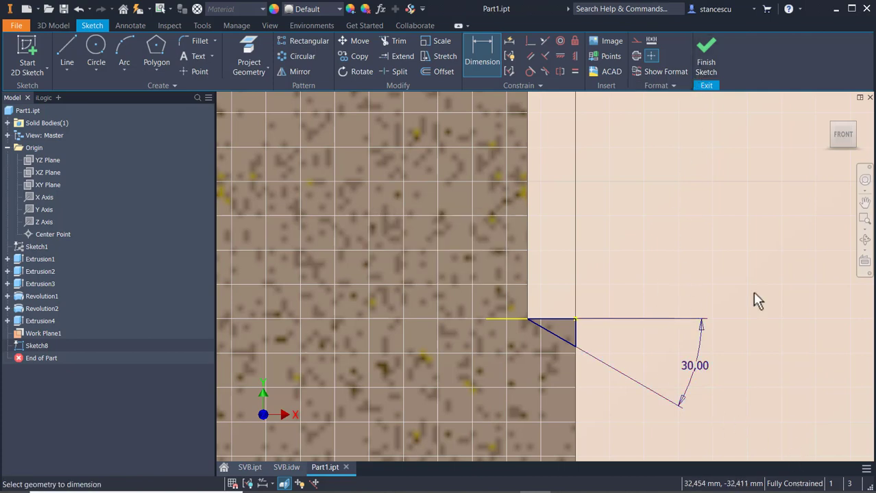
pyautogui.click(696, 54)
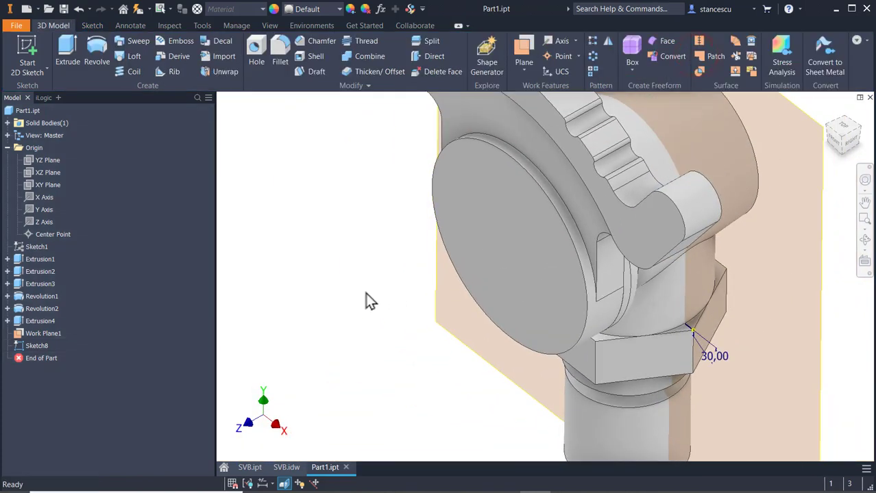
# Revolve the triangular profile a full 360° around the origin's Y Axis as a cut to chamfer the hexagon's upper corners.
pyautogui.click(95, 52)
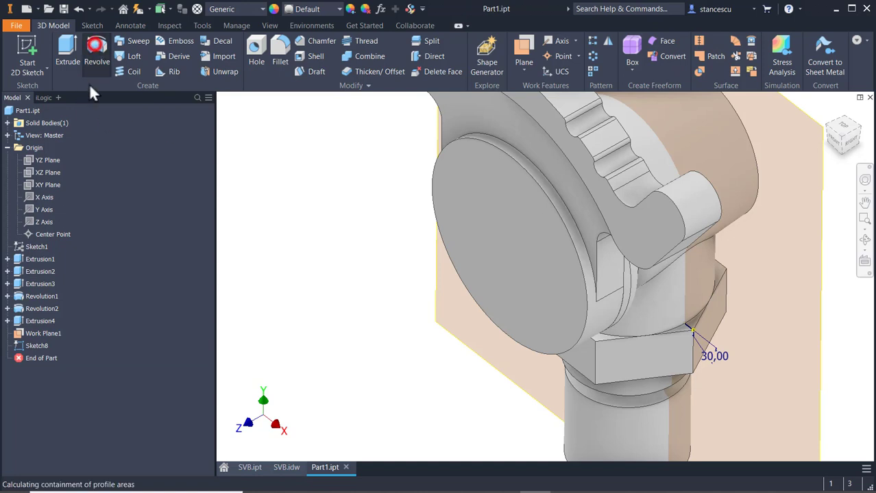
pyautogui.scroll(3, 657, 341)
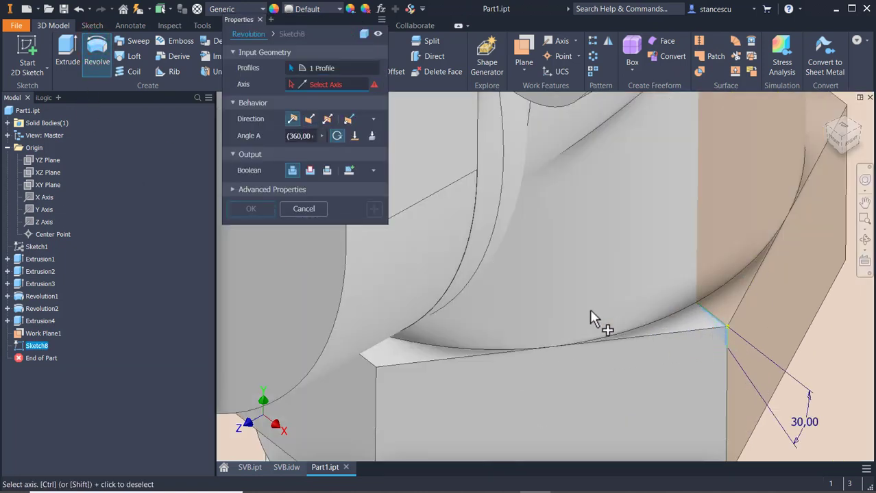
pyautogui.scroll(-4, 265, 279)
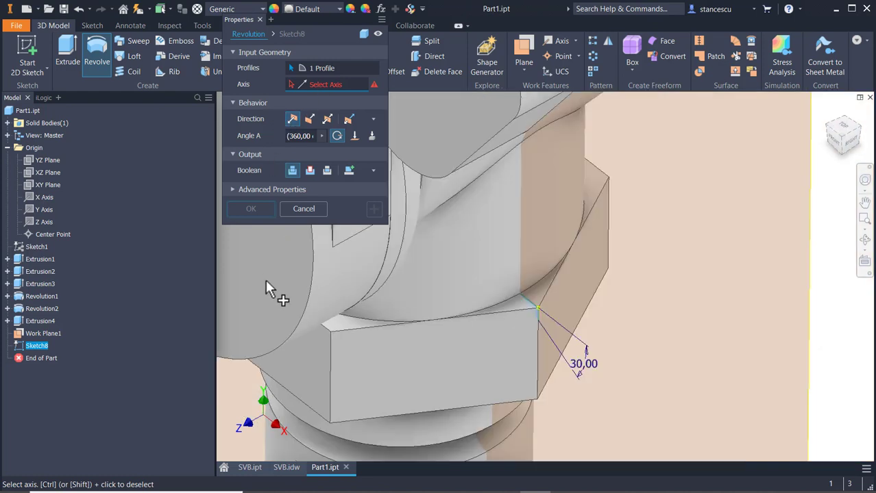
pyautogui.moveTo(357, 353); pyautogui.dragTo(546, 249, button='middle')
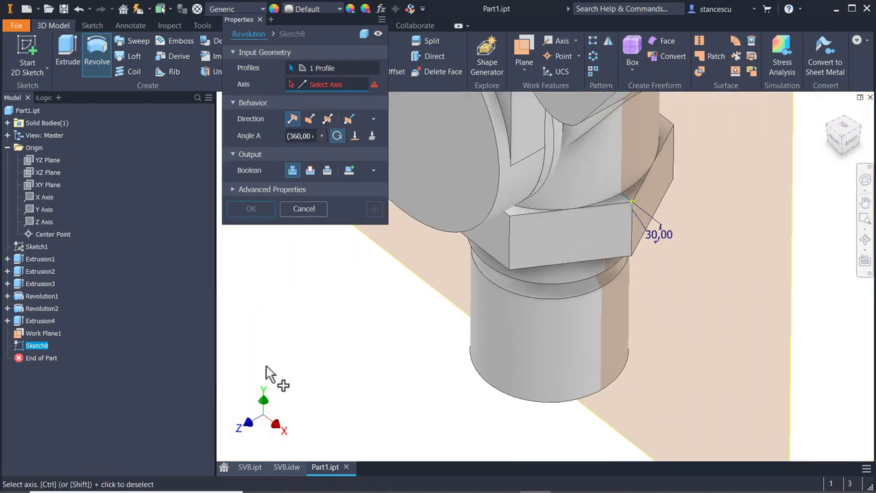
pyautogui.click(32, 211)
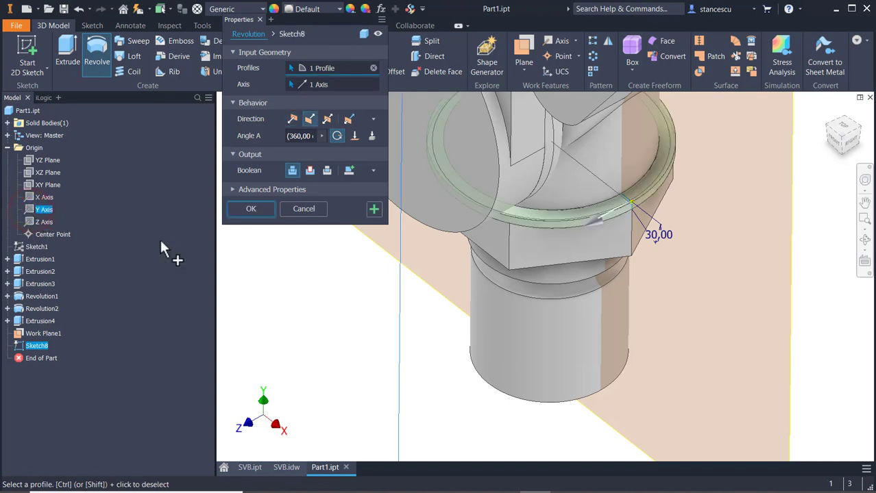
pyautogui.click(309, 170)
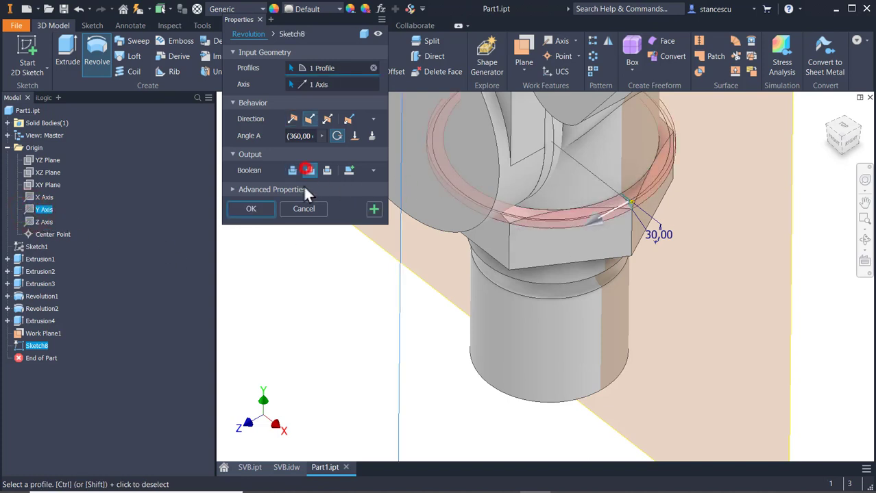
pyautogui.click(251, 208)
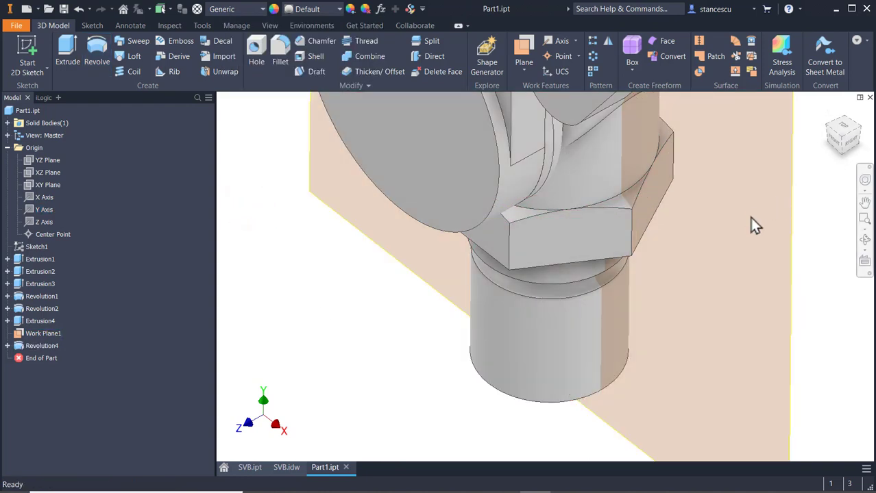
pyautogui.click(792, 233)
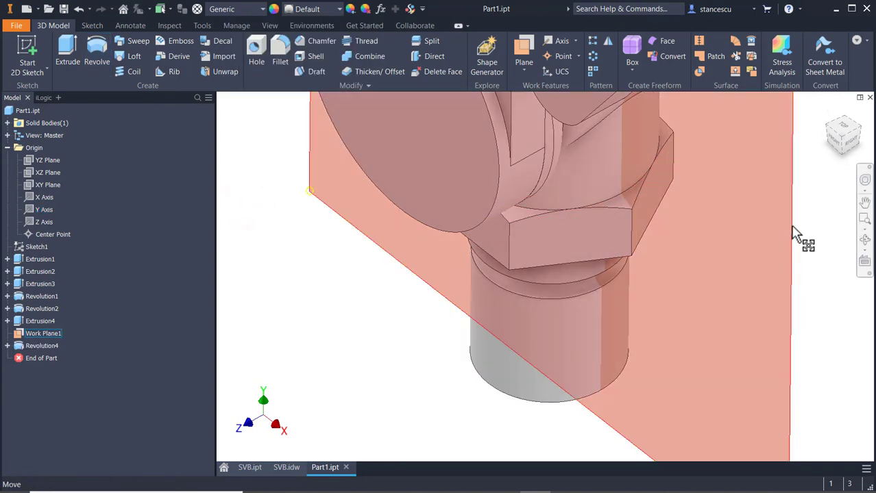
pyautogui.scroll(-2, 772, 270)
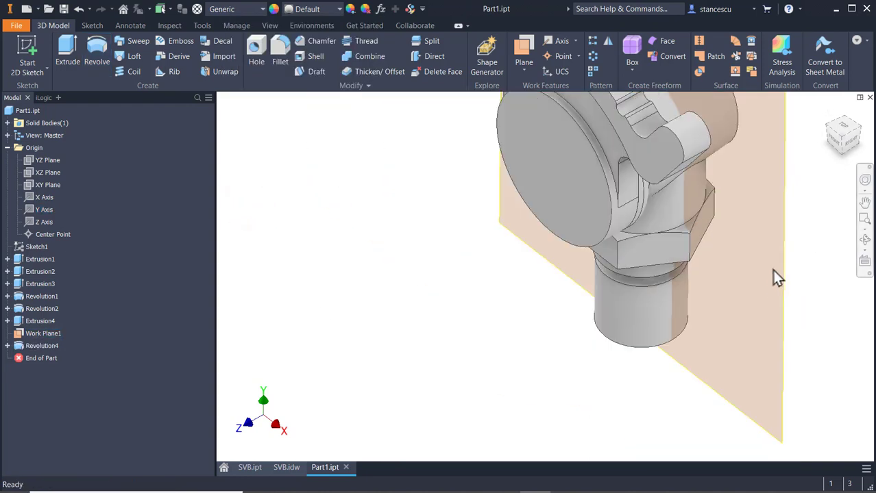
pyautogui.moveTo(709, 294); pyautogui.dragTo(617, 346, button='middle')
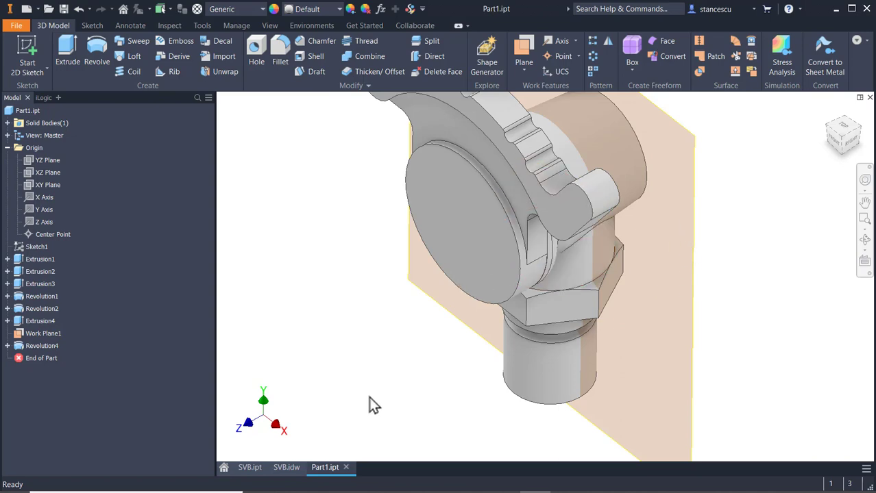
# Examine the two threaded side connections in the views of SVB.idw, including their thread, diameters, lengths, chamfers and overall width.
pyautogui.click(286, 468)
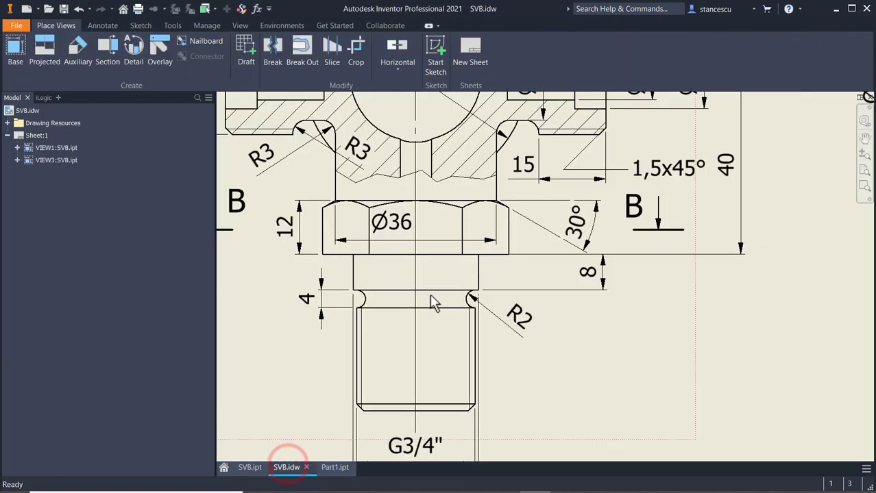
pyautogui.scroll(-3, 430, 297)
pyautogui.moveTo(426, 282); pyautogui.dragTo(518, 375, button='middle')
pyautogui.scroll(-2, 518, 375)
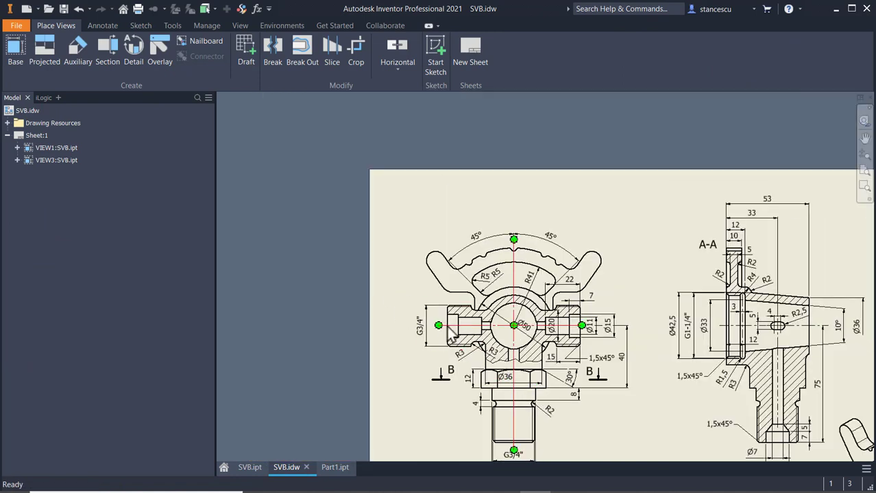
pyautogui.scroll(3, 429, 285)
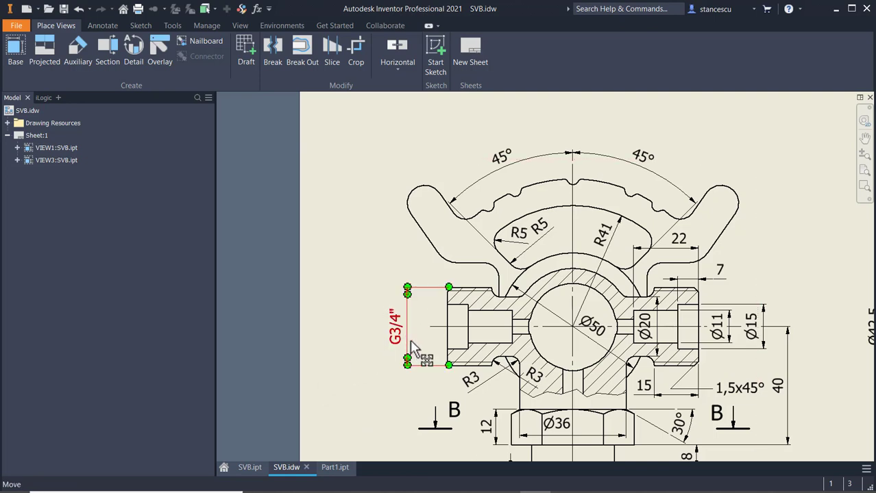
pyautogui.moveTo(457, 337); pyautogui.dragTo(447, 173, button='middle')
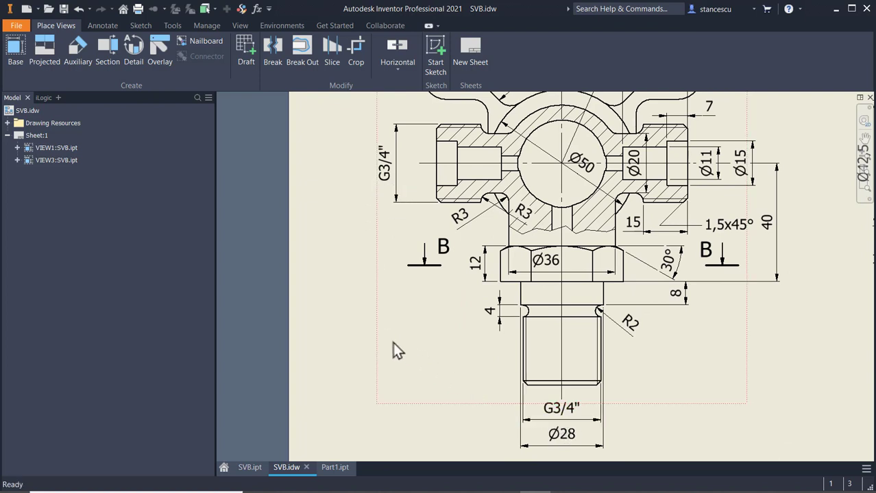
pyautogui.moveTo(396, 337); pyautogui.dragTo(382, 368, button='middle')
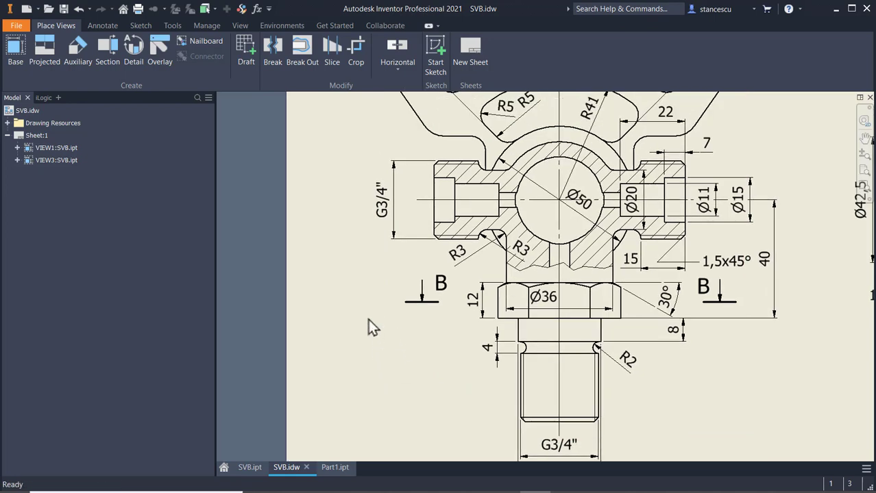
pyautogui.moveTo(355, 302); pyautogui.dragTo(371, 342, button='middle')
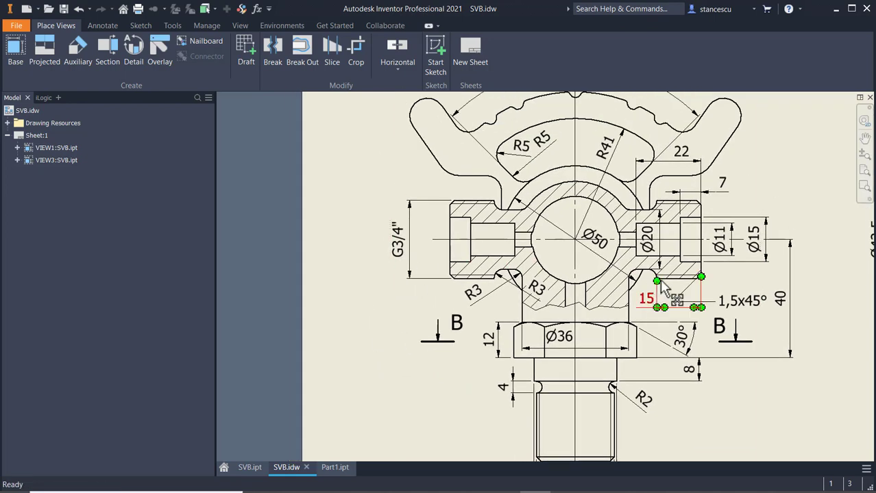
pyautogui.click(659, 307)
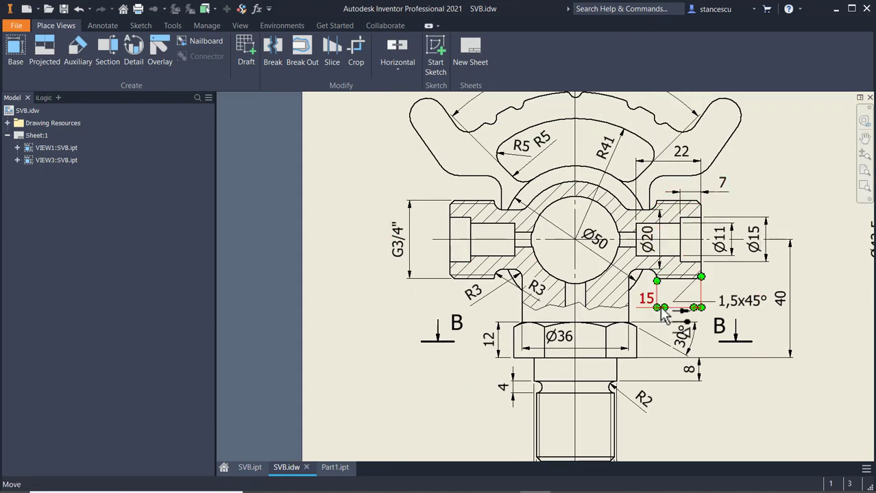
pyautogui.press('Escape')
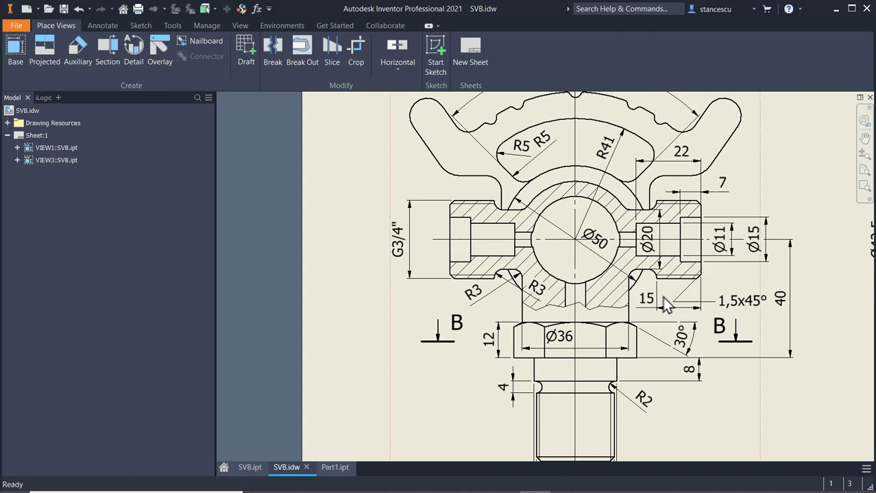
pyautogui.moveTo(654, 308)
pyautogui.mouseDown(button='middle')
pyautogui.moveTo(631, 401)
pyautogui.moveTo(641, 212)
pyautogui.moveTo(403, 215)
pyautogui.moveTo(218, 241)
pyautogui.mouseUp(button='middle')
pyautogui.moveTo(705, 279)
pyautogui.mouseDown(button='middle')
pyautogui.moveTo(397, 269)
pyautogui.moveTo(294, 293)
pyautogui.mouseUp(button='middle')
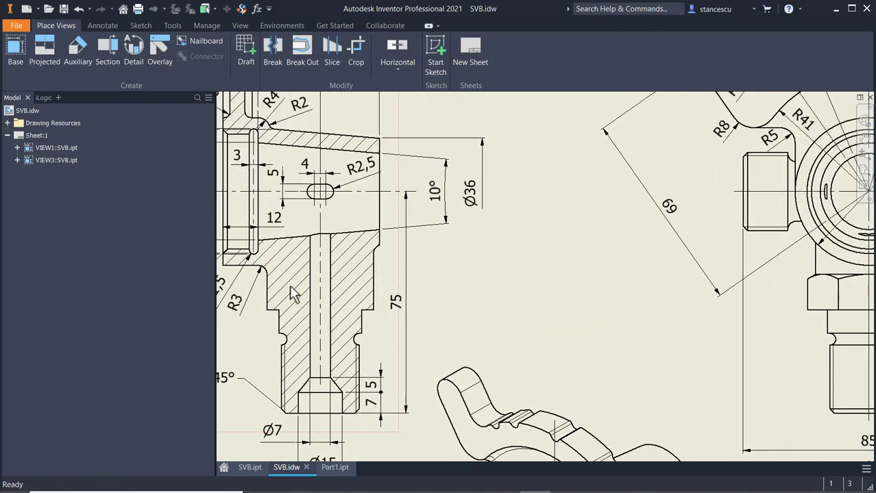
pyautogui.moveTo(497, 301); pyautogui.dragTo(339, 186, button='middle')
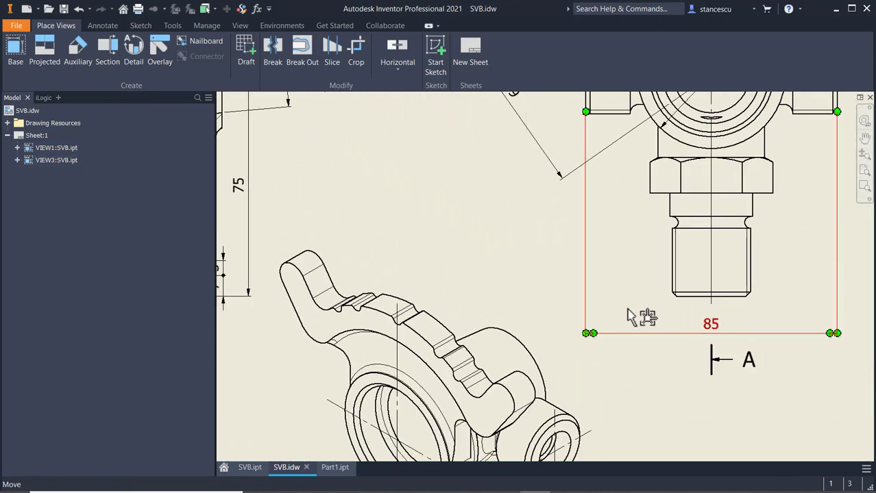
pyautogui.moveTo(460, 245); pyautogui.dragTo(771, 423, button='middle')
pyautogui.moveTo(534, 356); pyautogui.dragTo(871, 397, button='middle')
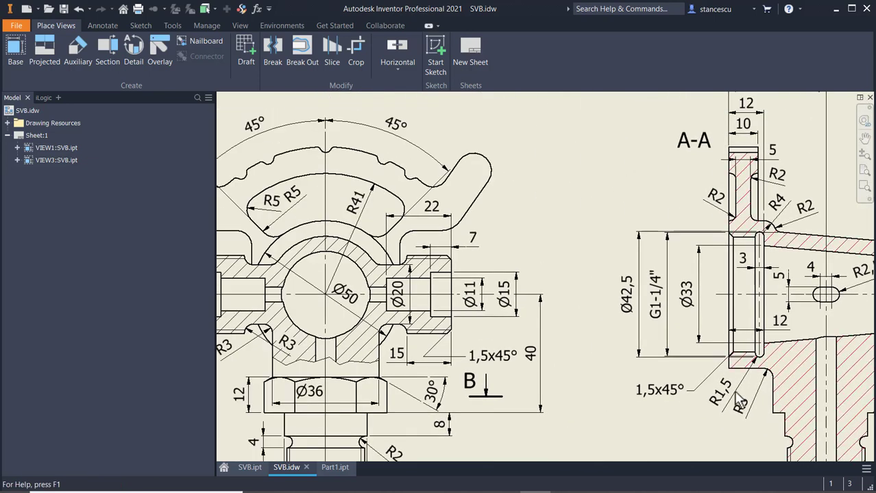
pyautogui.moveTo(627, 364); pyautogui.dragTo(740, 340, button='middle')
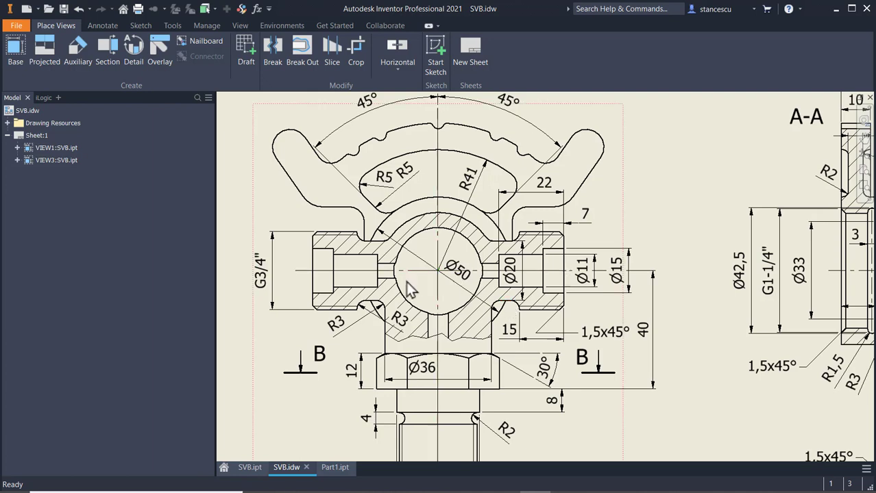
# Return to Part1 and start a sketch on the work plane through the hexagon's side corner.
pyautogui.click(337, 468)
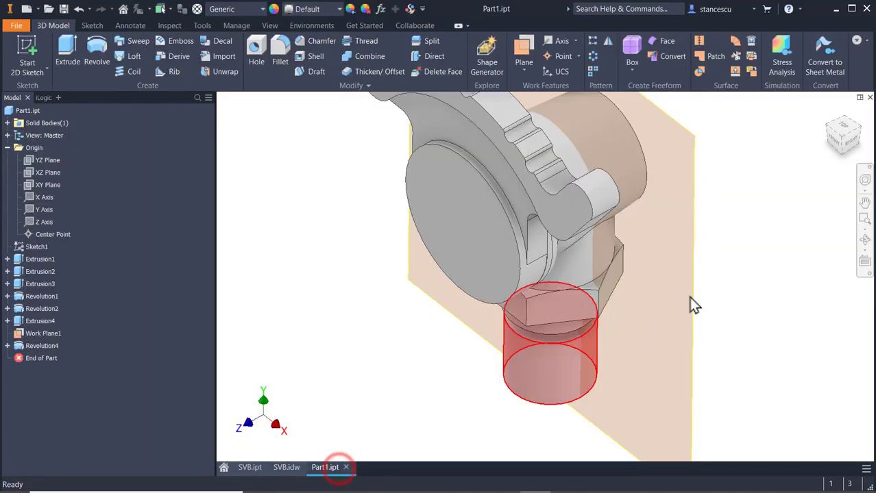
pyautogui.click(692, 206)
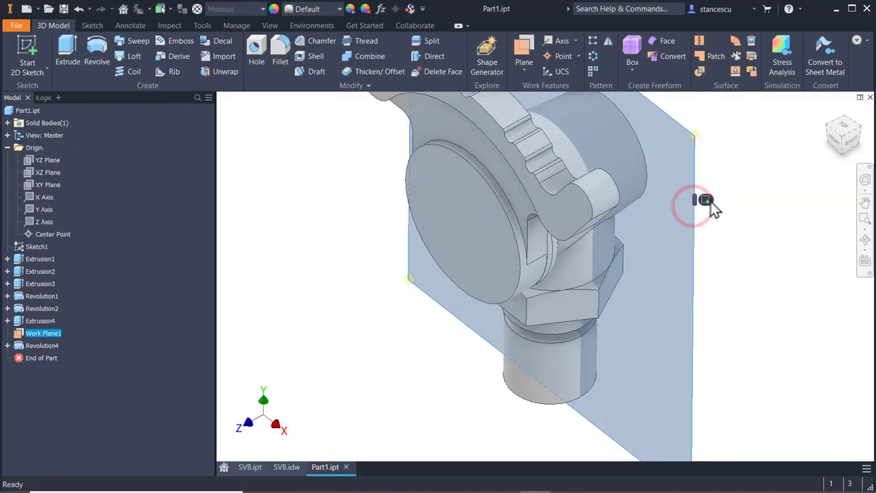
pyautogui.moveTo(710, 201); pyautogui.dragTo(710, 261, button='right')
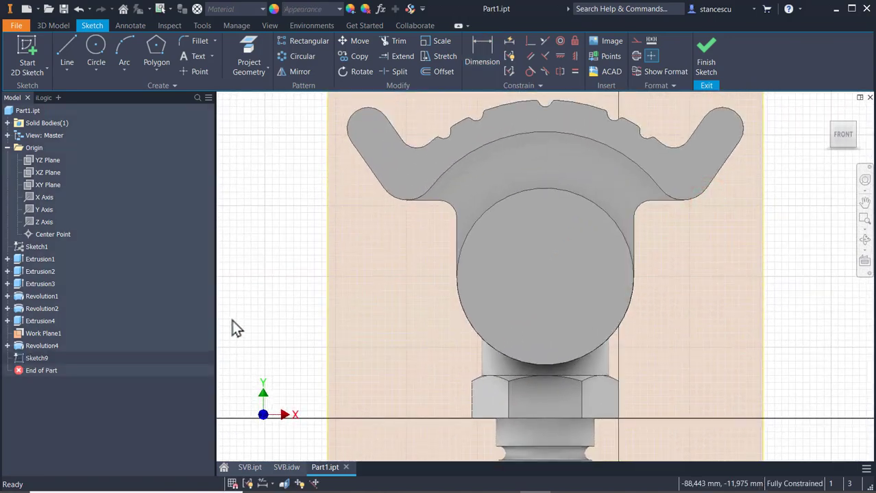
# Slice the model at the sketch plane, then draw a horizontal line about 79 mm long across the round body with a right-angled shoulder at its right end.
pyautogui.press('F7')
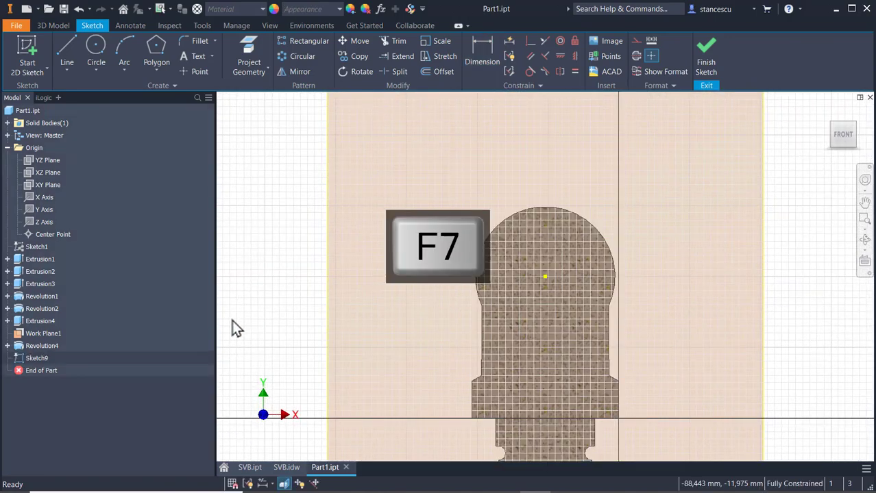
pyautogui.click(66, 51)
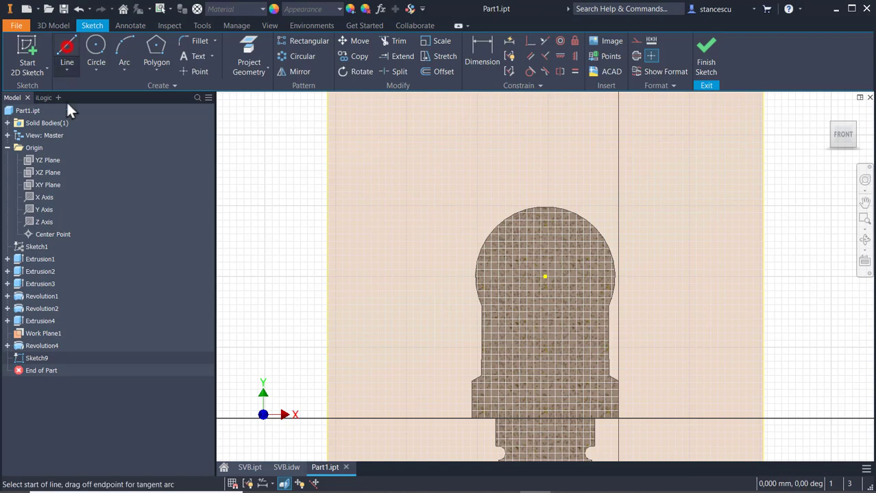
pyautogui.click(403, 261)
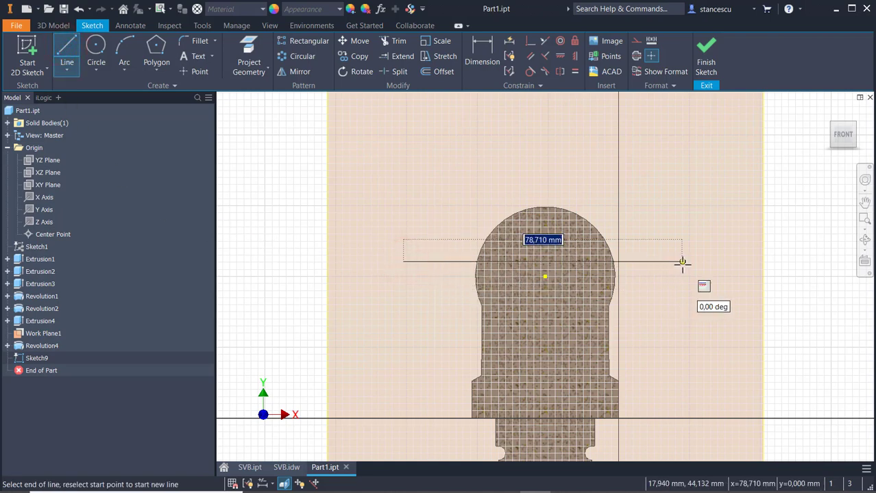
pyautogui.click(682, 219)
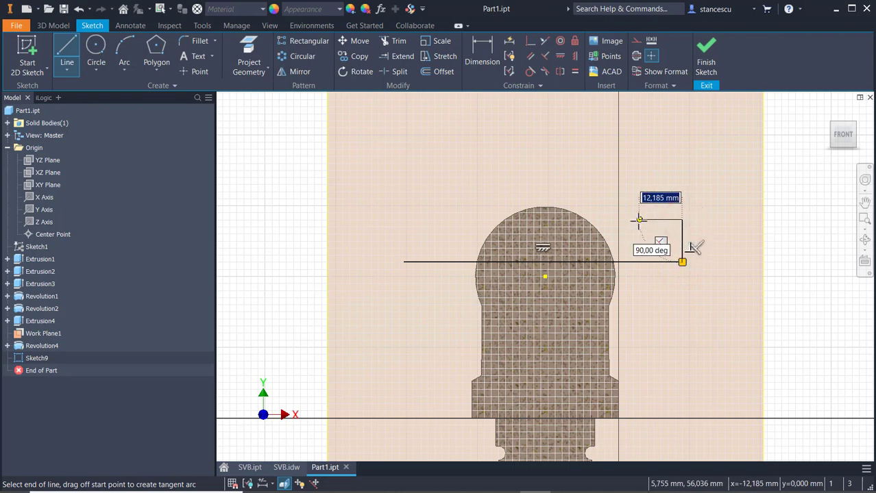
pyautogui.click(638, 220)
# Continue the profile with a short vertical line, a tangent arc, a horizontal neck line about 42.5 mm long and a tangent arc at its far end.
pyautogui.scroll(3, 638, 219)
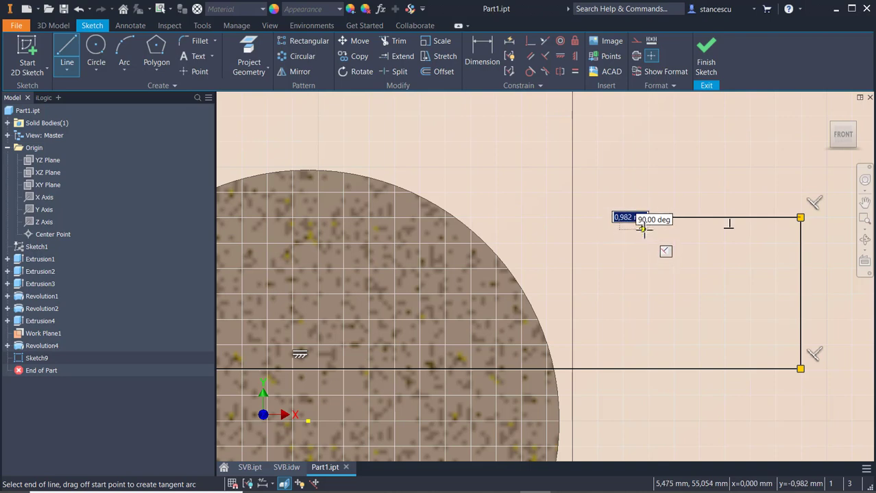
pyautogui.press('Escape')
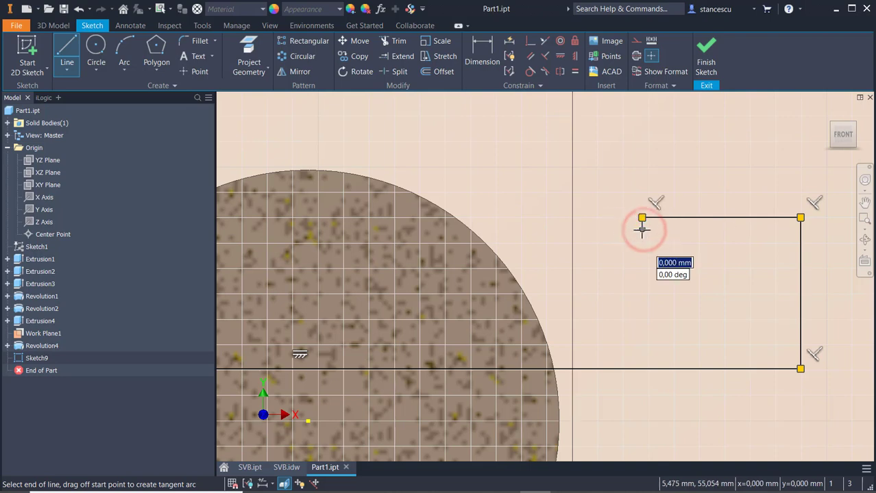
pyautogui.moveTo(642, 227)
pyautogui.mouseDown()
pyautogui.moveTo(645, 250)
pyautogui.moveTo(597, 268)
pyautogui.mouseUp()
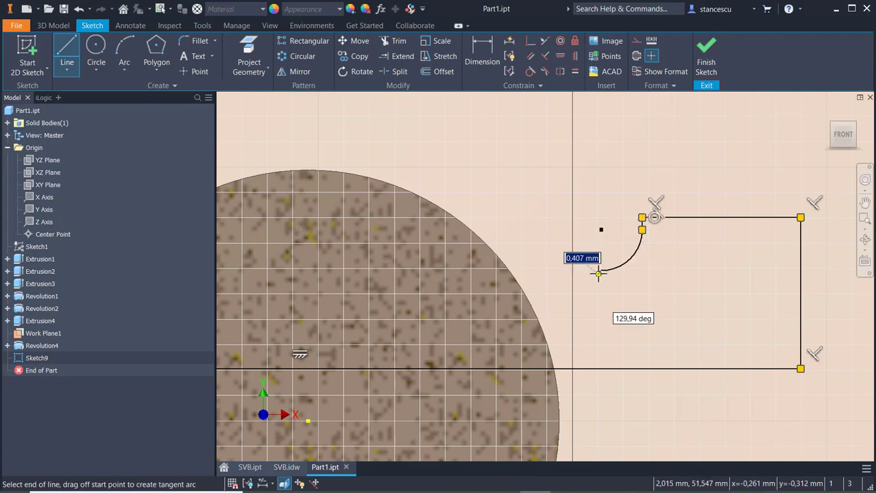
pyautogui.moveTo(597, 268); pyautogui.dragTo(773, 263, button='middle')
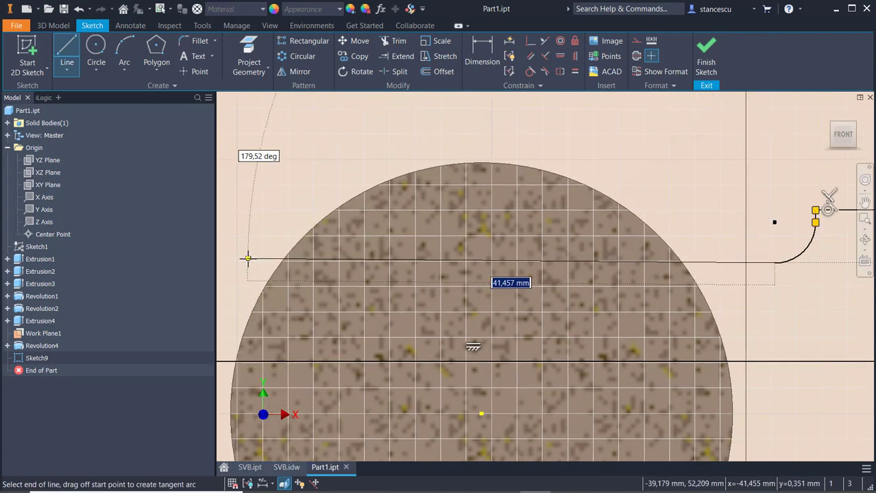
pyautogui.moveTo(246, 250)
pyautogui.mouseDown(button='middle')
pyautogui.moveTo(322, 198)
pyautogui.moveTo(305, 216)
pyautogui.mouseUp(button='middle')
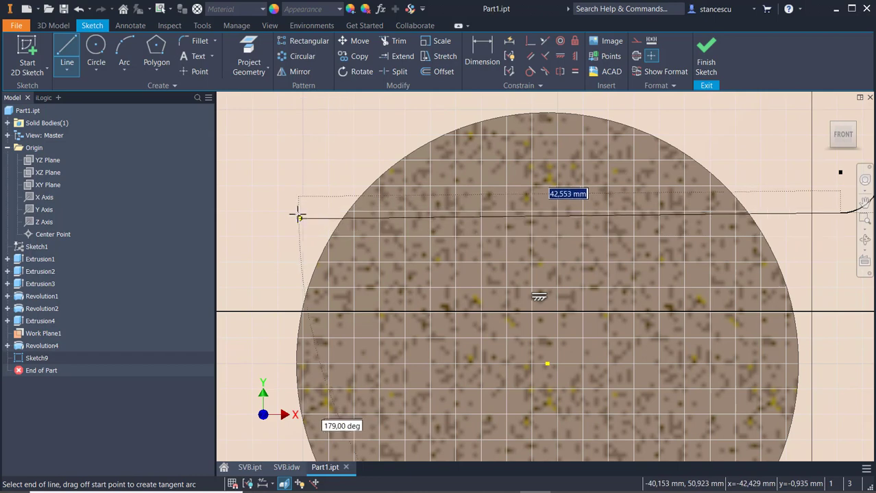
pyautogui.click(297, 213)
pyautogui.moveTo(298, 213); pyautogui.dragTo(273, 190)
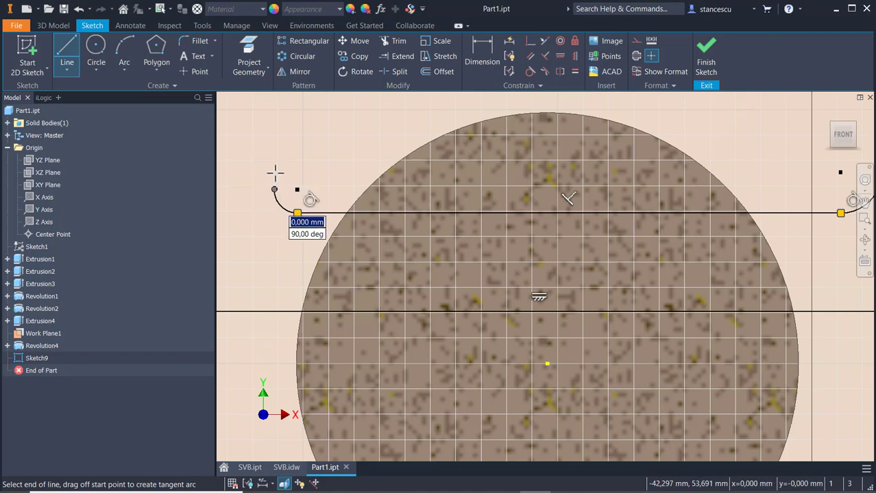
# Draw the left shoulder with a top line about 18 mm long and close the profile at the long base line's free end.
pyautogui.moveTo(274, 171); pyautogui.dragTo(533, 208, button='middle')
pyautogui.click(530, 207)
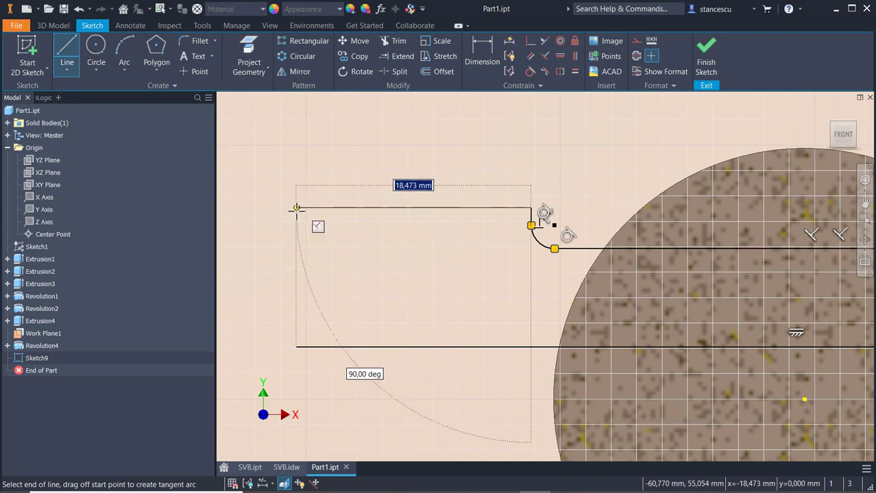
pyautogui.click(296, 207)
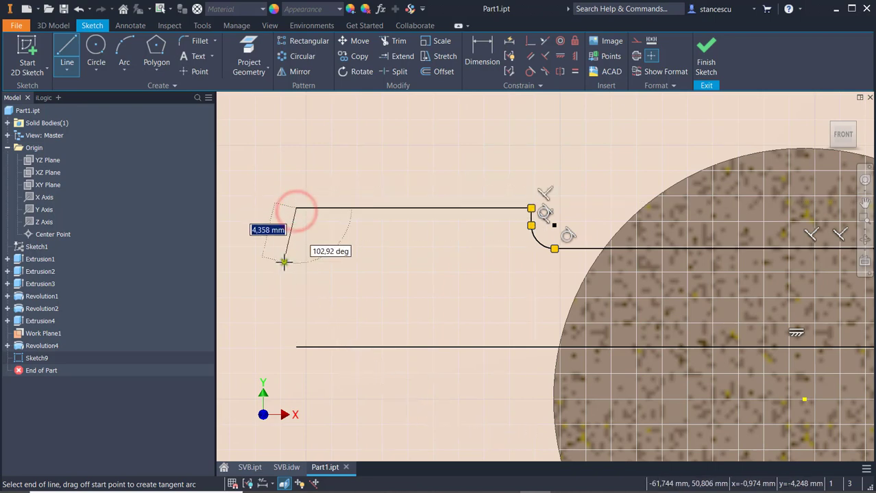
pyautogui.rightClick(284, 259)
pyautogui.click(265, 323)
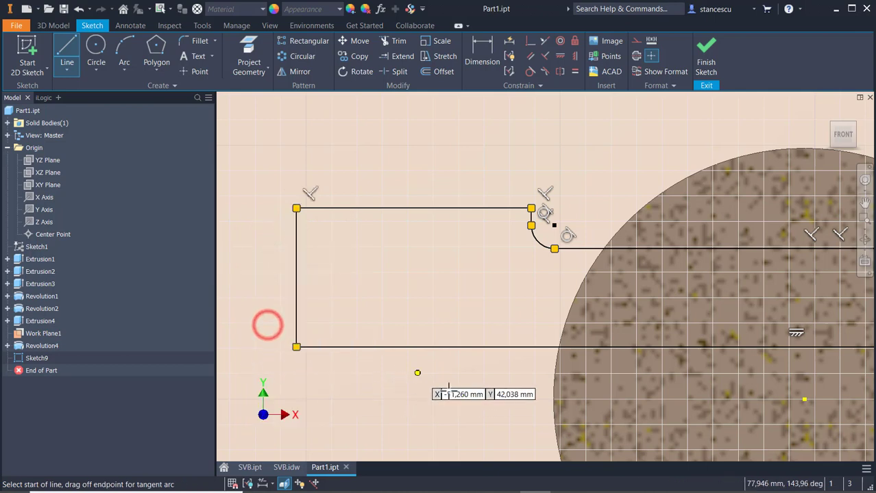
pyautogui.press('Escape')
# Convert the profile's long base line to a centerline and make its midpoint coincident with the projected centre point of the round body.
pyautogui.click(500, 345)
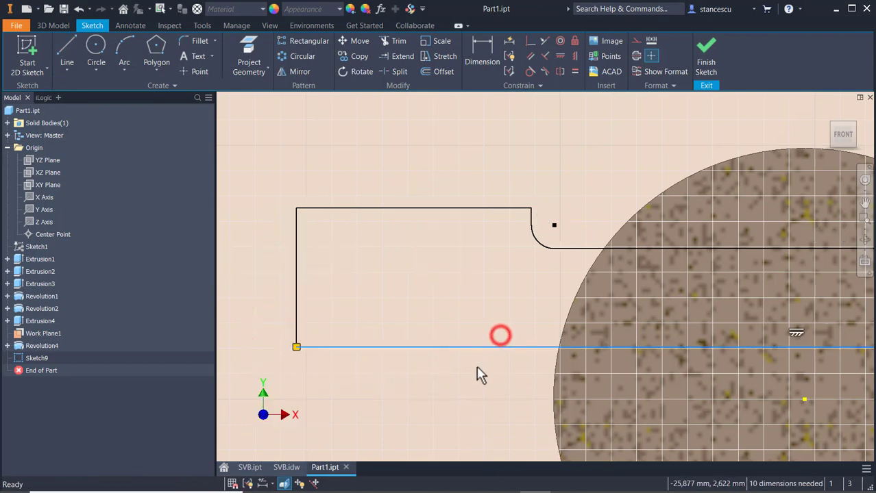
pyautogui.click(637, 57)
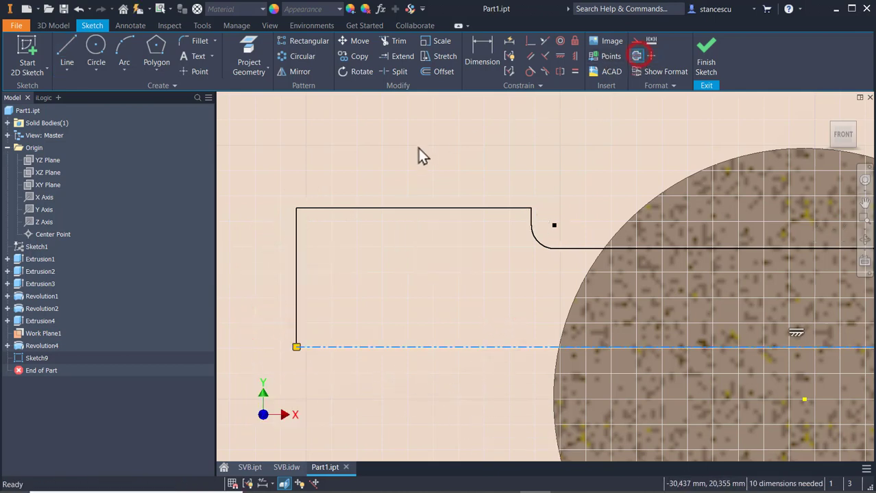
pyautogui.scroll(5, 418, 150)
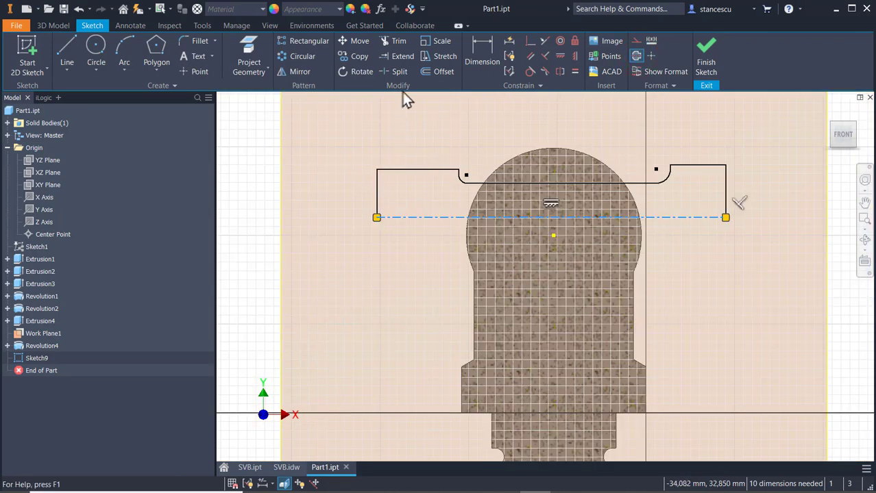
pyautogui.click(530, 41)
pyautogui.click(552, 217)
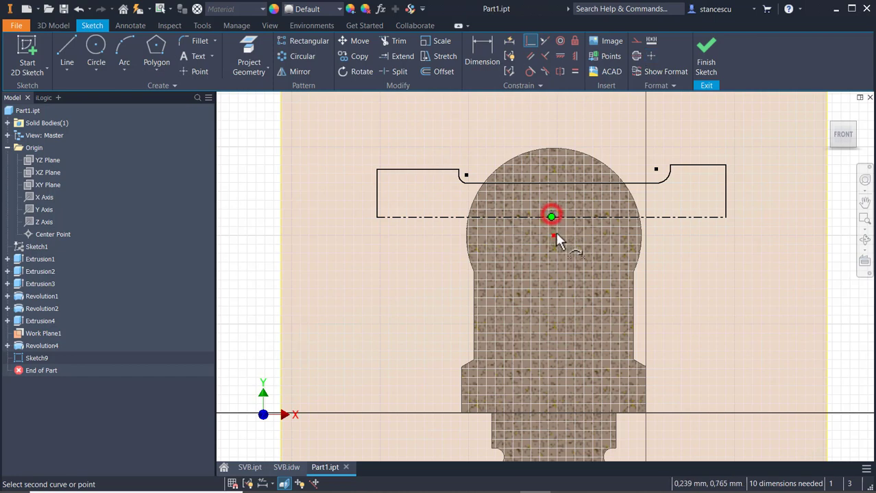
pyautogui.click(554, 236)
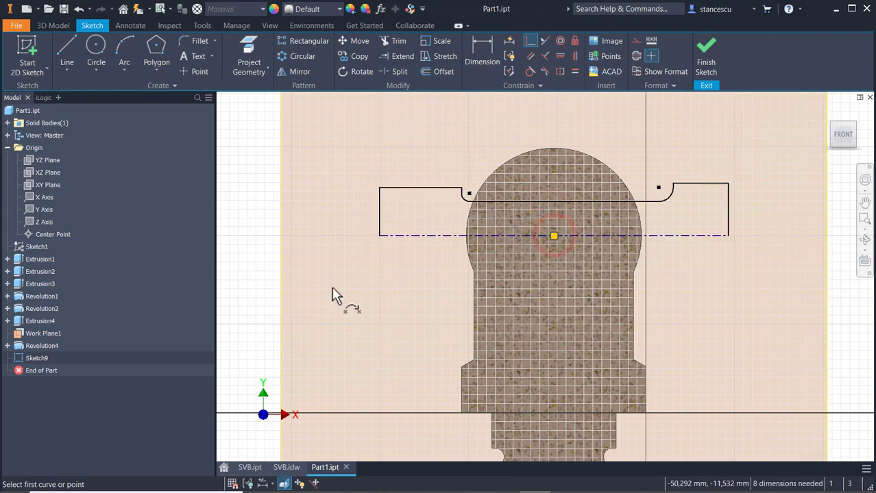
# Apply a collinear constraint between the top lines of the two shoulders.
pyautogui.click(544, 41)
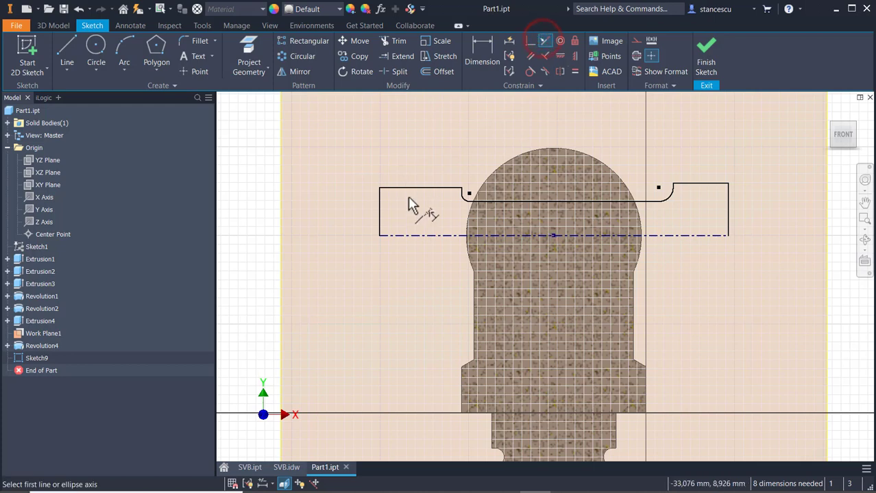
pyautogui.click(406, 187)
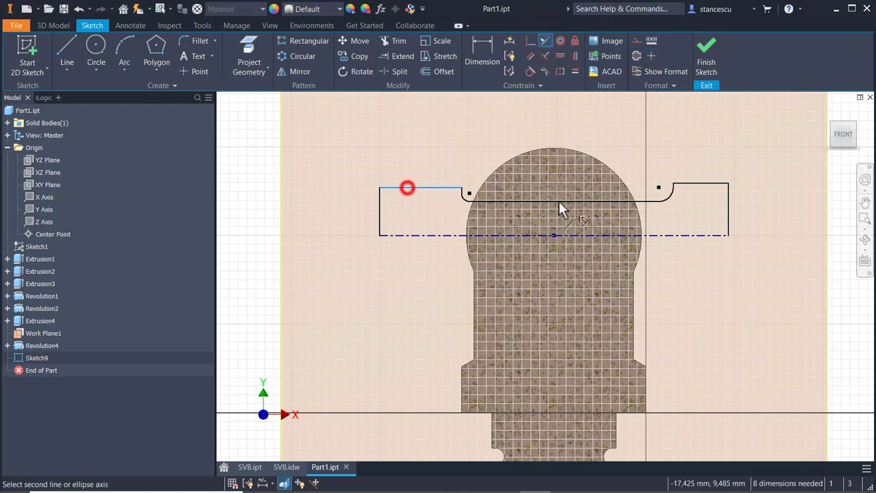
pyautogui.click(695, 186)
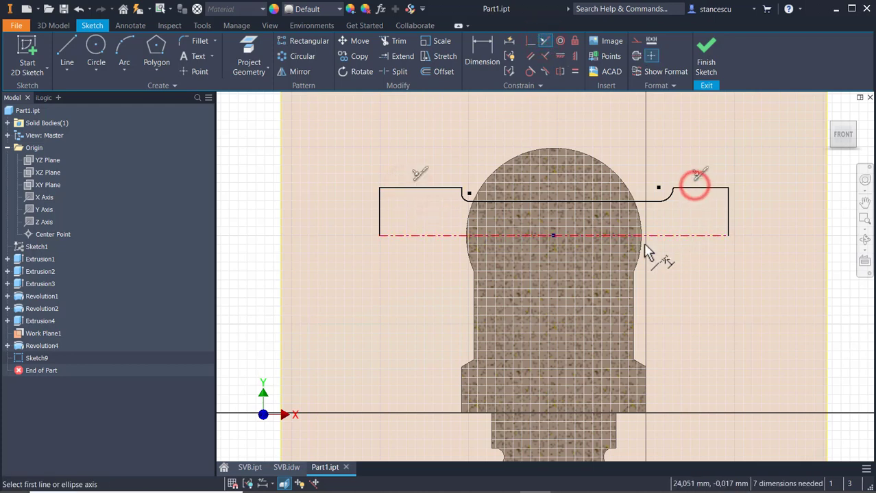
# Make the two shoulder top lines equal in length and the two tangent arcs equal in radius.
pyautogui.click(574, 72)
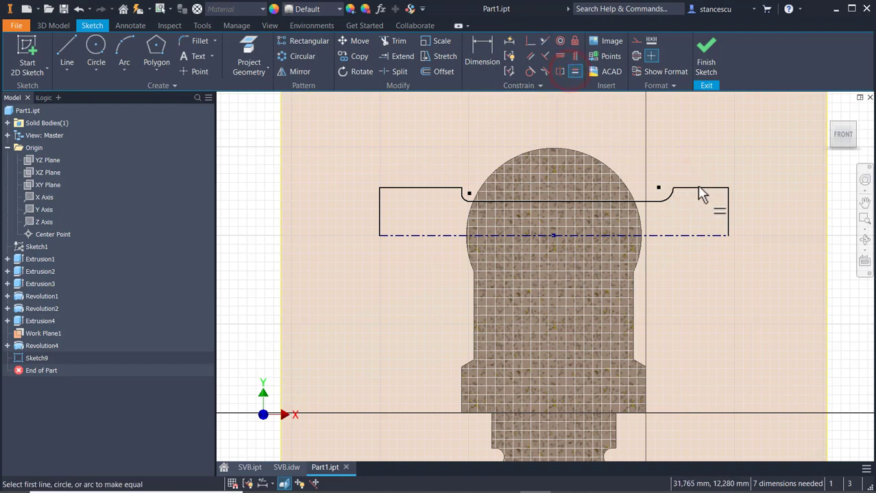
pyautogui.click(698, 187)
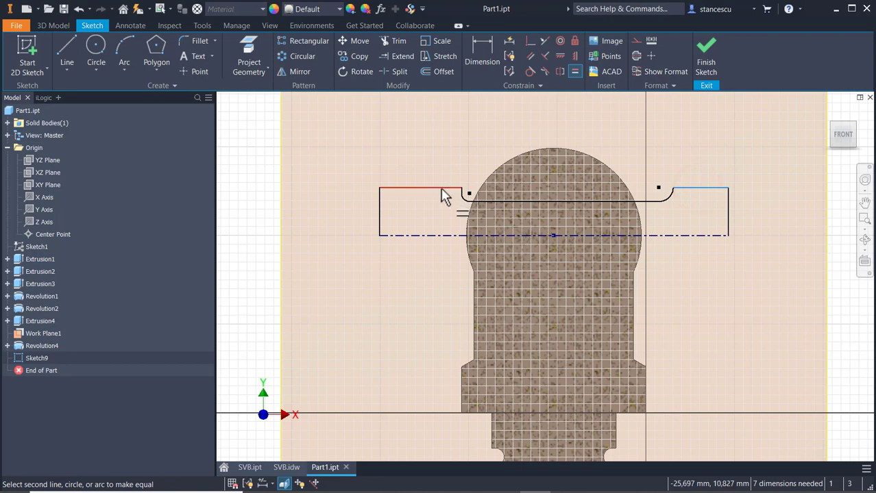
pyautogui.click(441, 189)
pyautogui.click(640, 197)
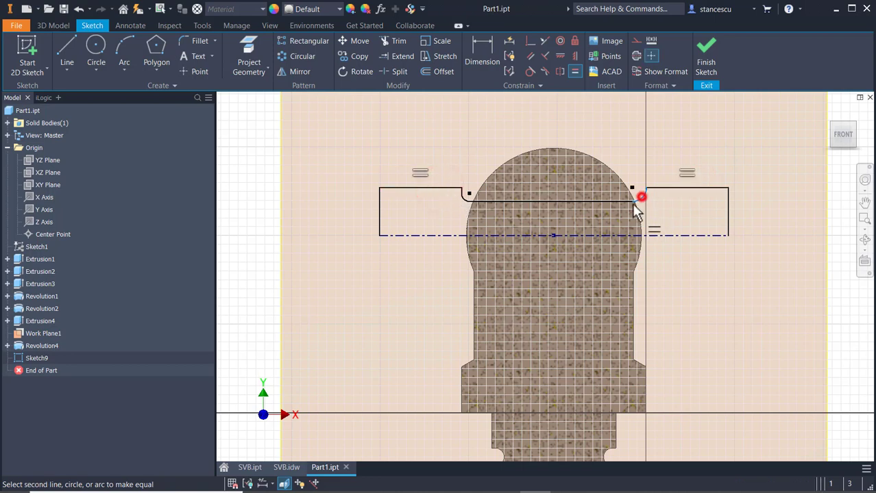
pyautogui.click(465, 200)
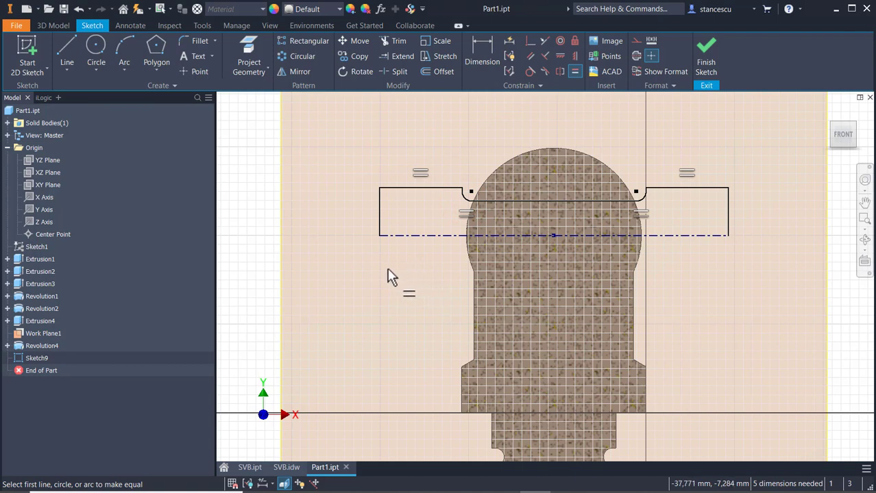
# Dimension the overall length of the profile's centerline as 85 mm.
pyautogui.click(483, 45)
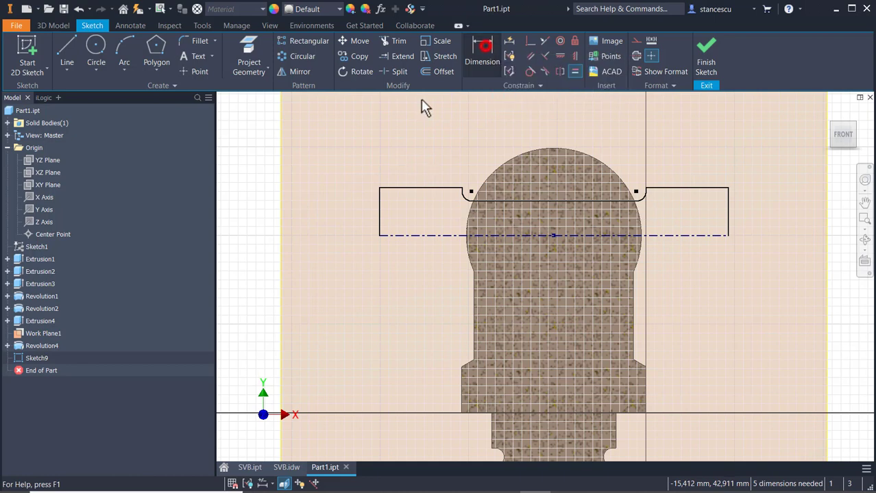
pyautogui.click(438, 236)
pyautogui.click(473, 108)
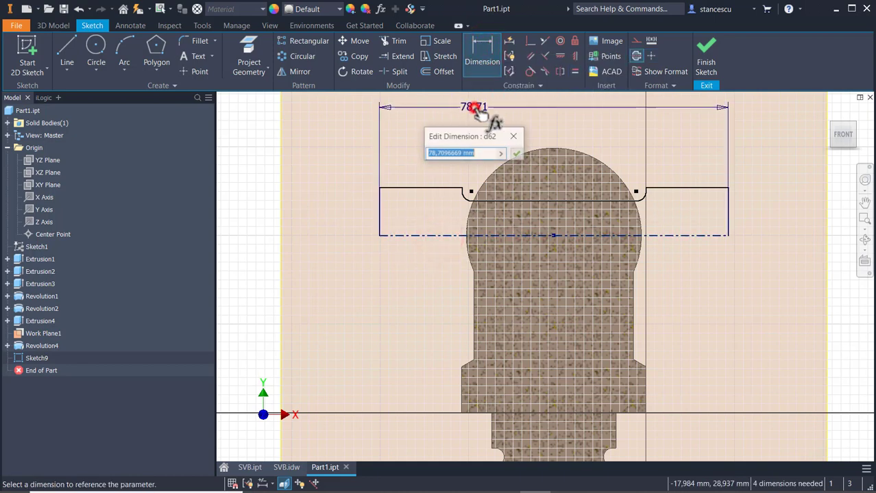
pyautogui.write('85')
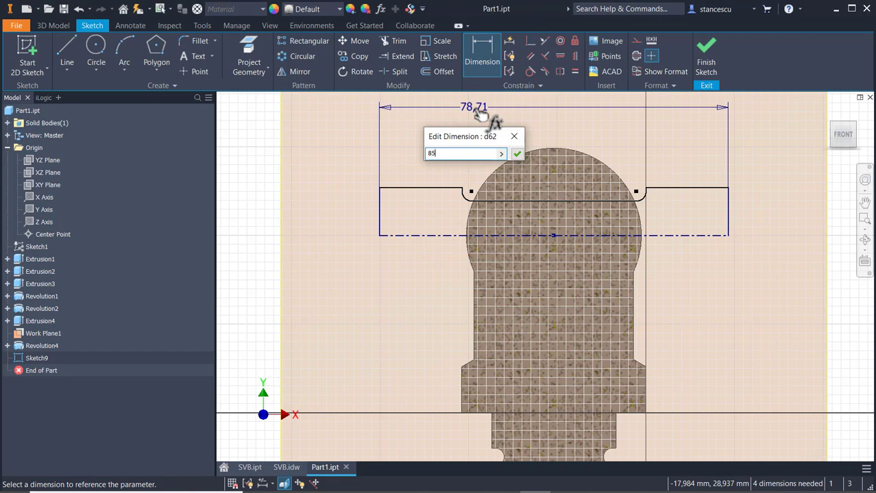
pyautogui.press('Return')
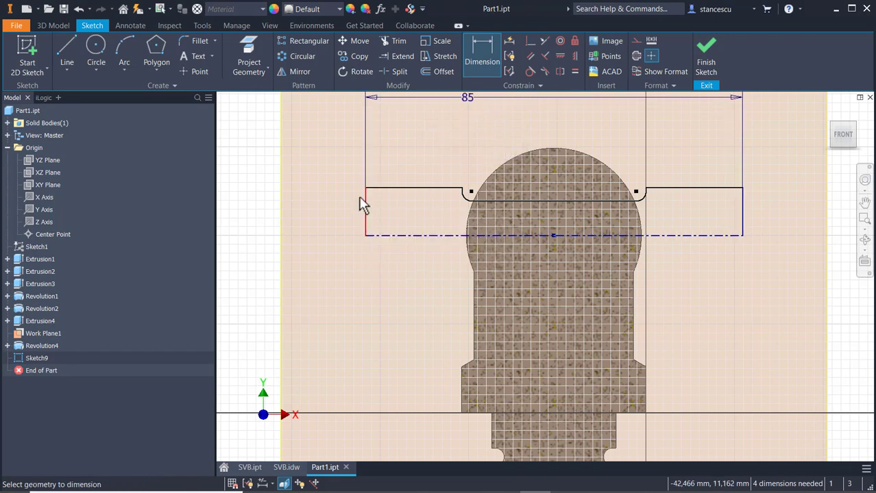
# Dimension the length of the right shoulder's top line as 15 mm.
pyautogui.click(684, 189)
pyautogui.click(694, 150)
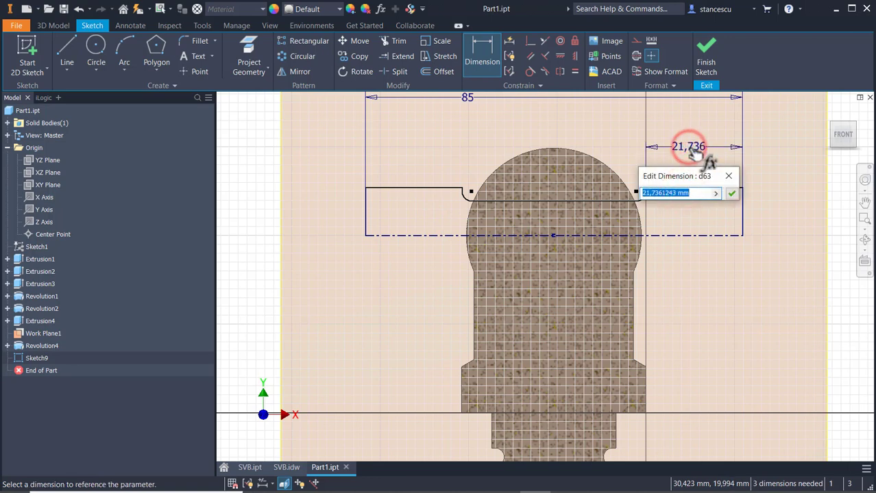
pyautogui.write('15')
pyautogui.press('Return')
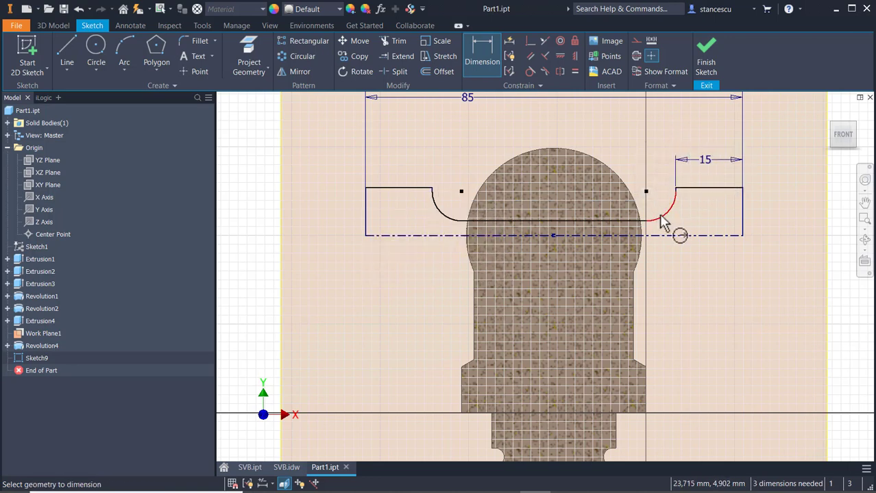
# Check the neck fillet radius in SVB.idw and dimension the right arc of the Part1 profile with a 3 mm radius.
pyautogui.click(284, 467)
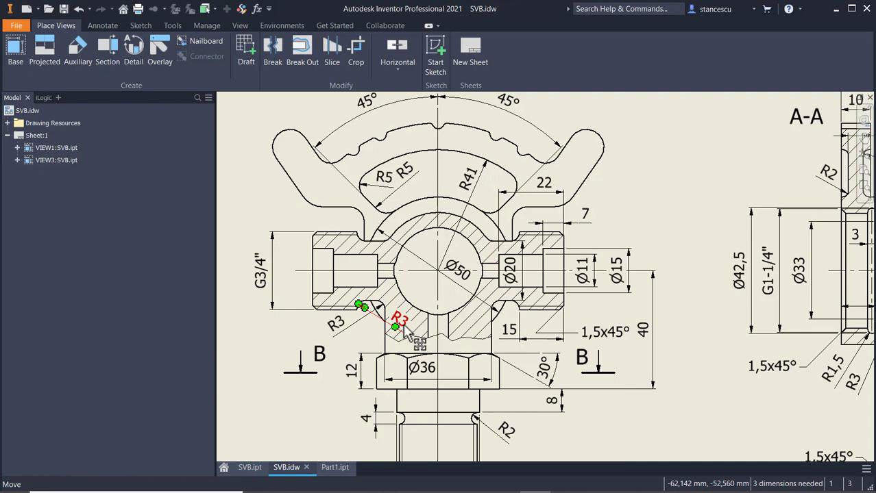
pyautogui.click(328, 468)
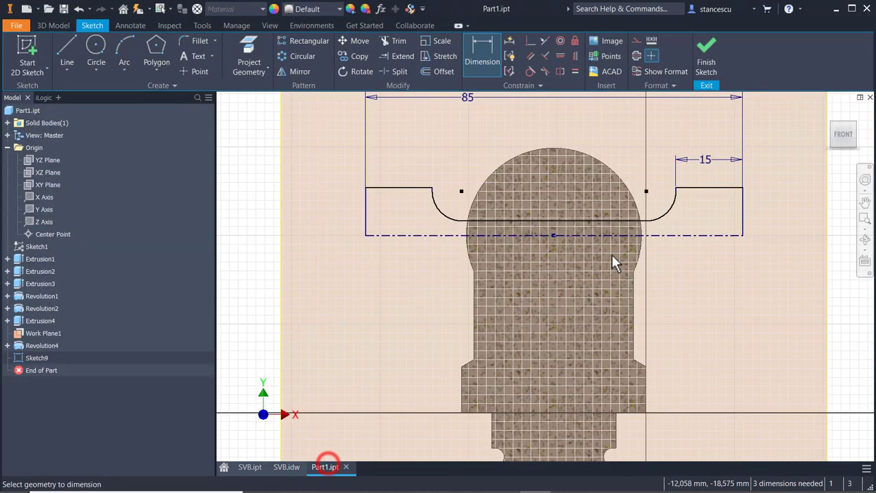
pyautogui.click(668, 206)
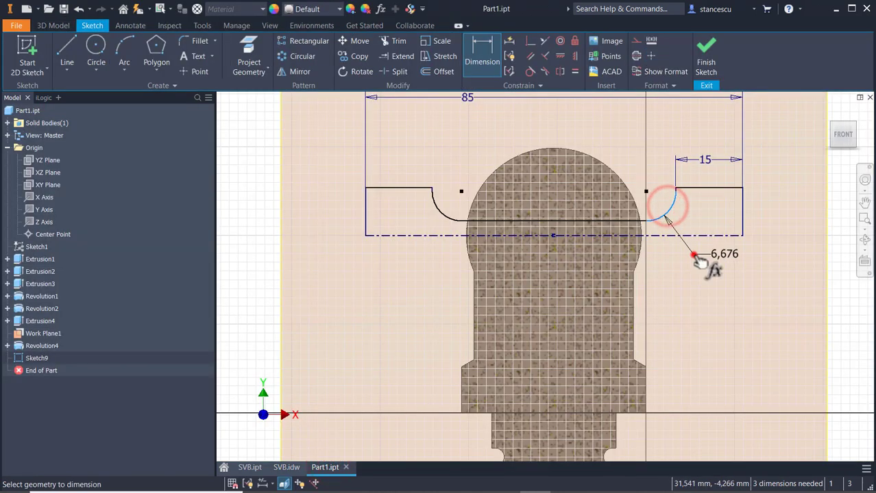
pyautogui.click(694, 255)
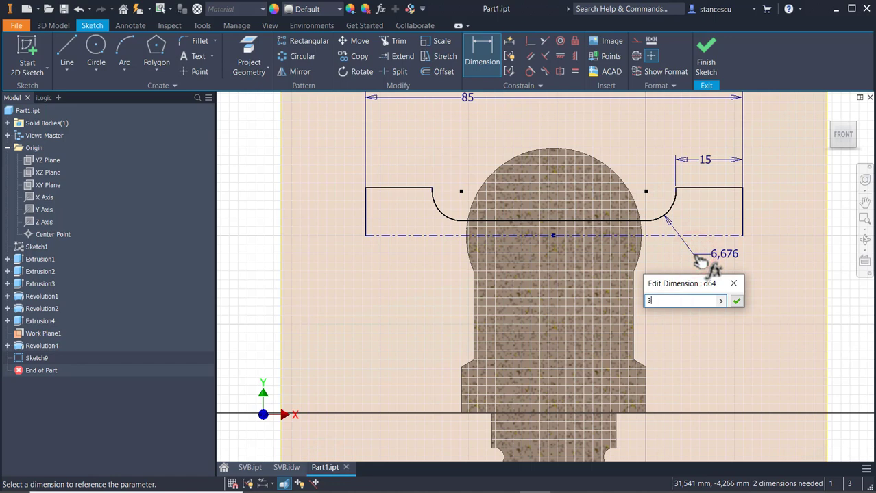
pyautogui.press('Return')
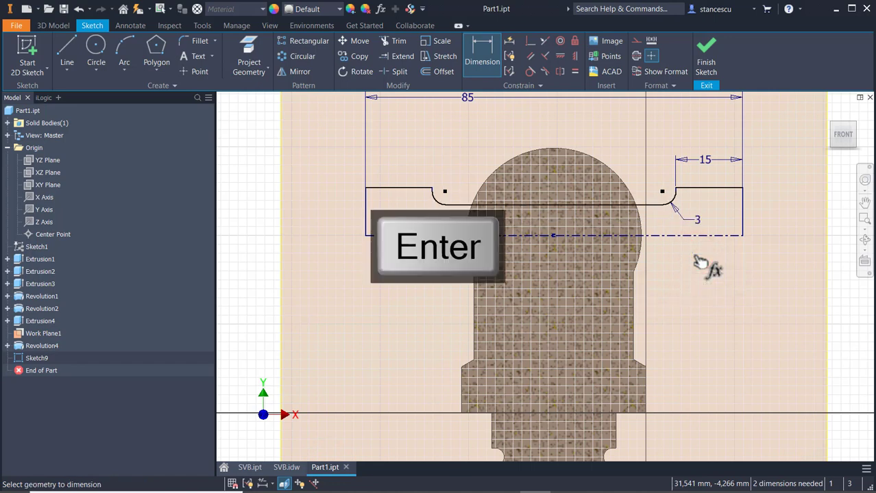
# Dimension the right shoulder's diameter about the centerline as 26.441 mm.
pyautogui.click(712, 189)
pyautogui.click(710, 235)
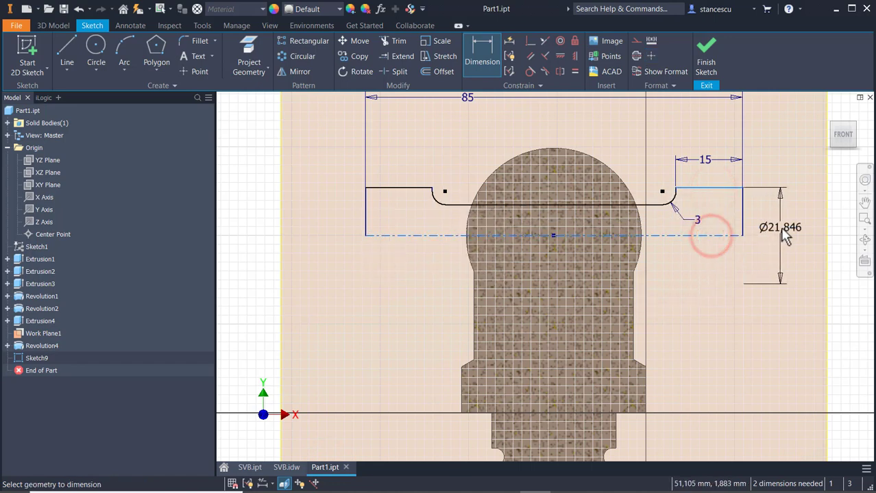
pyautogui.click(785, 235)
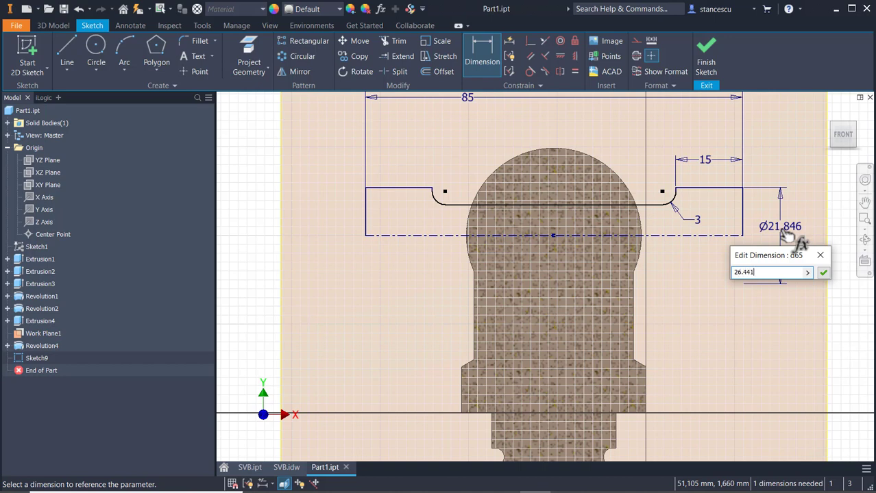
# Set the outer collars' diameter to 26.441 mm and dimension the recessed middle section to a 20 mm diameter.
pyautogui.press('Return')
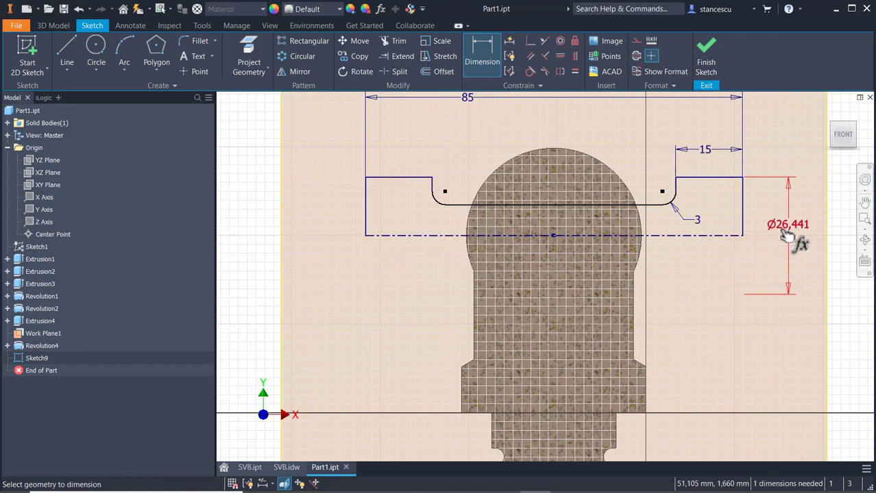
pyautogui.click(607, 203)
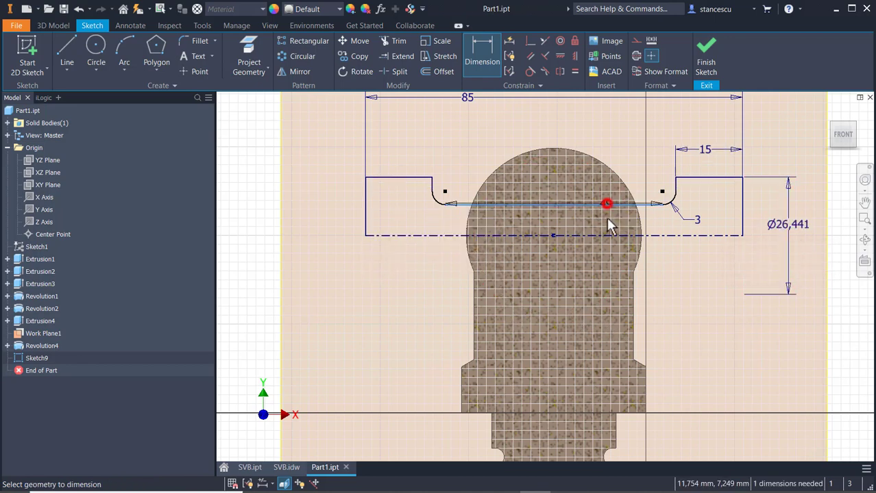
pyautogui.click(603, 234)
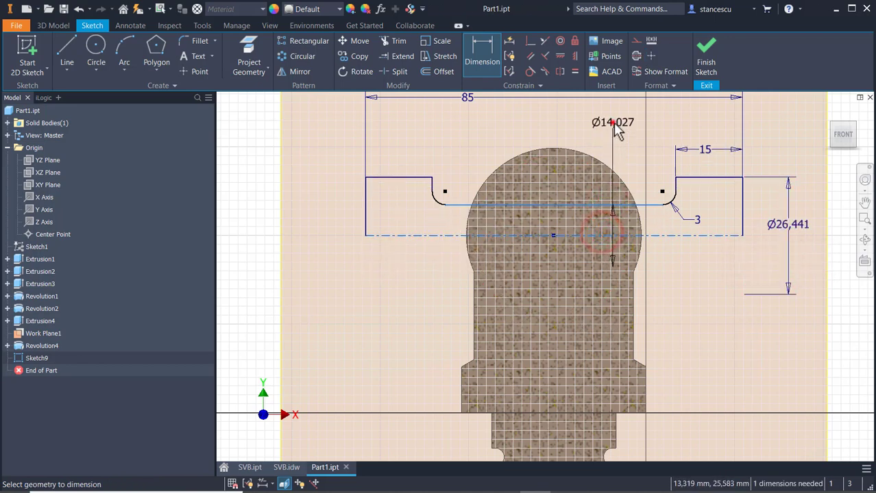
pyautogui.click(612, 123)
pyautogui.write('2')
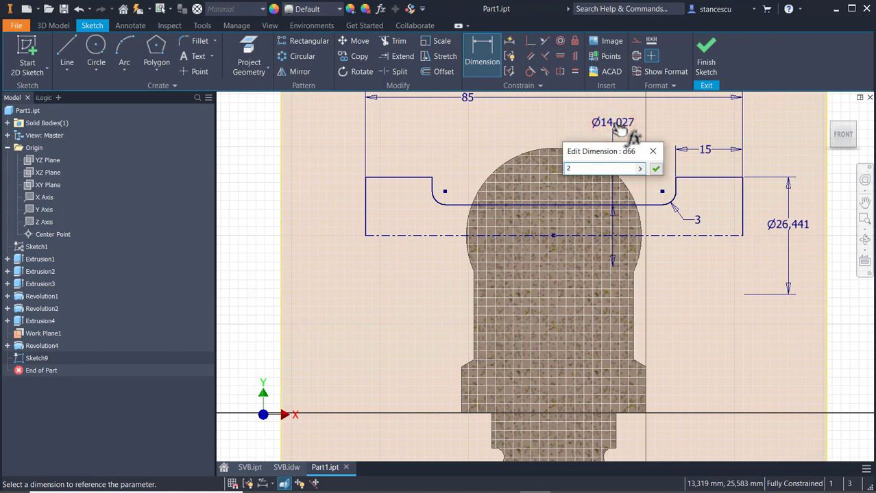
pyautogui.write('0')
pyautogui.press('Return')
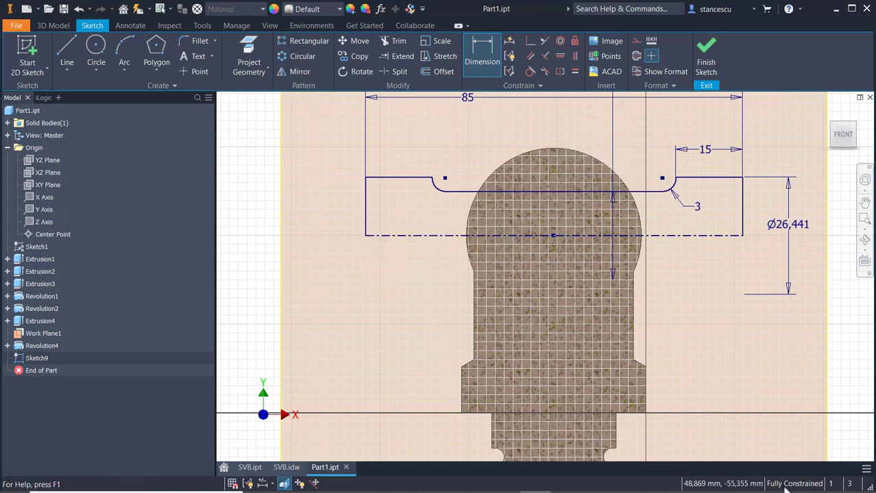
# Finish the sketch and revolve the profile a full 360° about its centerline, joined to the valve body.
pyautogui.click(705, 54)
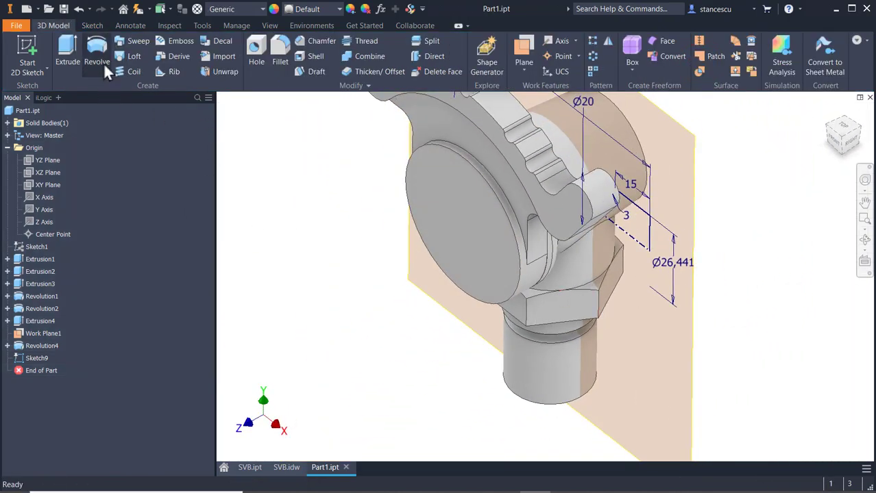
pyautogui.click(104, 62)
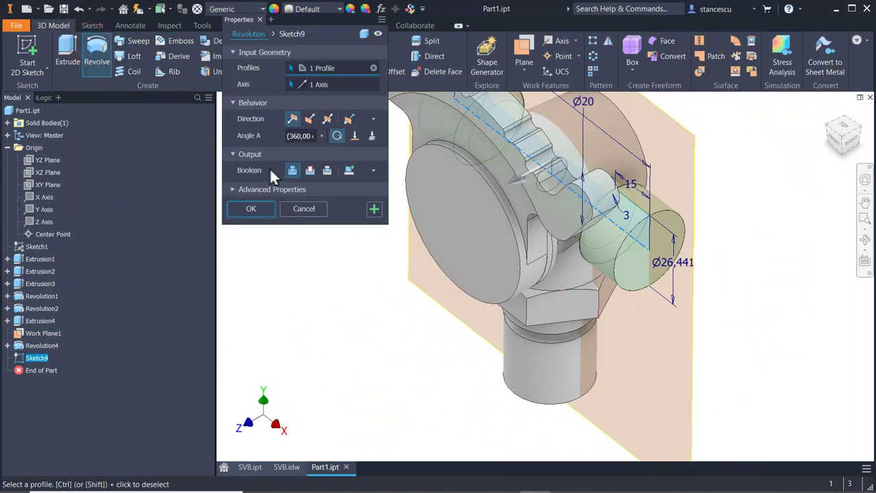
pyautogui.click(253, 211)
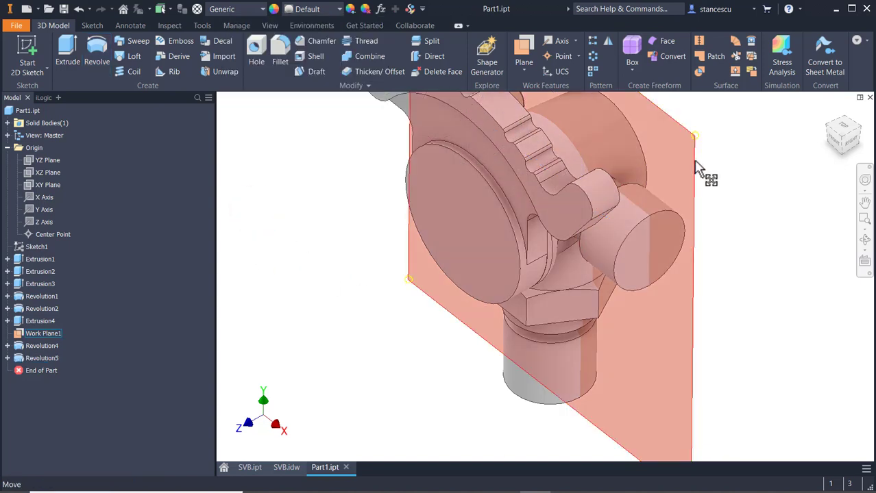
# Hide the work plane through the side connections and return to the home view.
pyautogui.rightClick(697, 165)
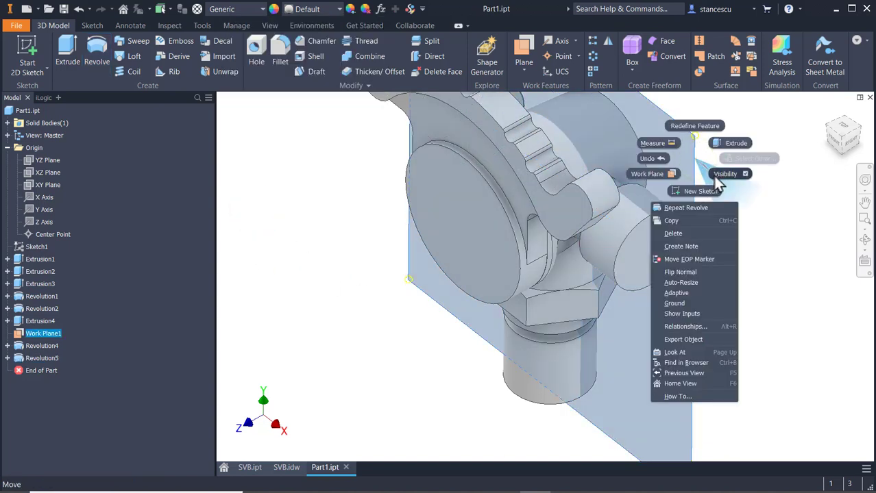
pyautogui.click(714, 176)
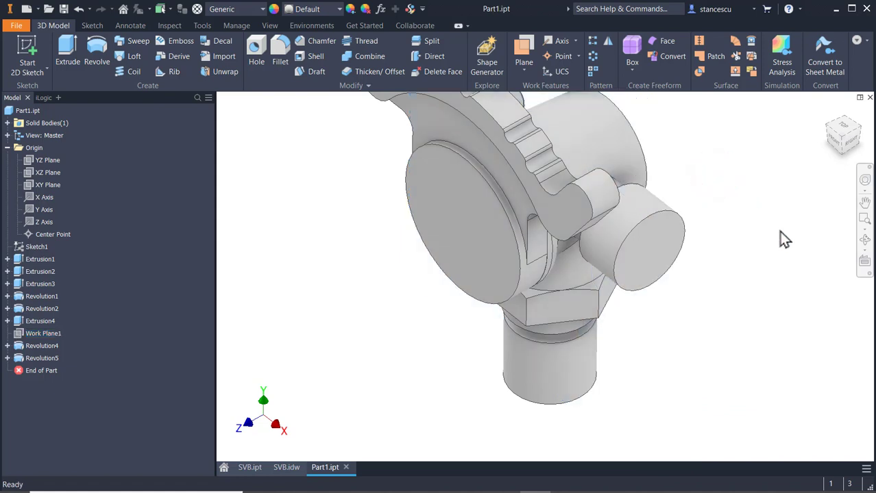
pyautogui.press('F6')
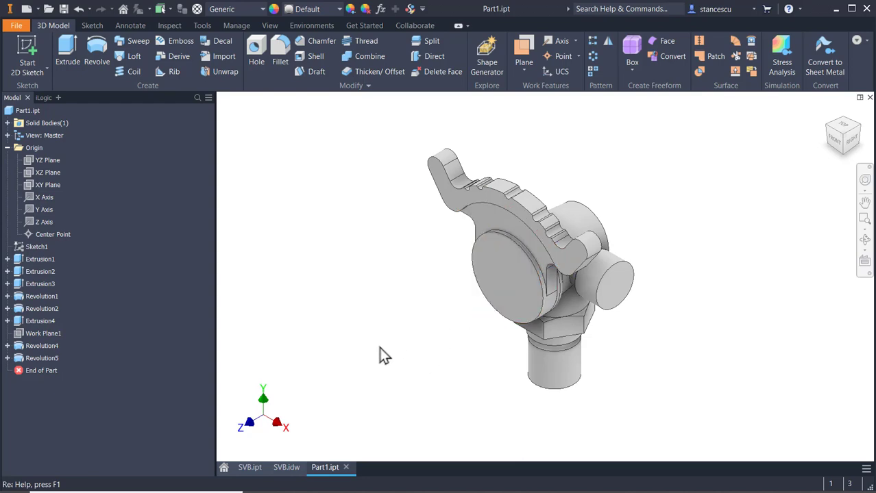
# Open the SVB.idw drawing and examine section A-A for the dimensions of the threaded bore, relief groove and tapered seat.
pyautogui.click(286, 470)
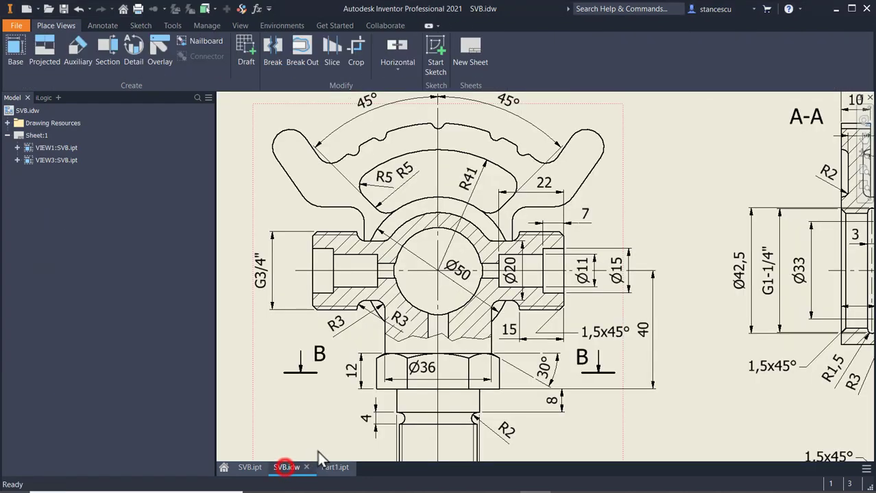
pyautogui.scroll(-3, 593, 373)
pyautogui.moveTo(593, 373)
pyautogui.mouseDown(button='middle')
pyautogui.moveTo(510, 334)
pyautogui.moveTo(402, 309)
pyautogui.mouseUp(button='middle')
pyautogui.scroll(3, 625, 256)
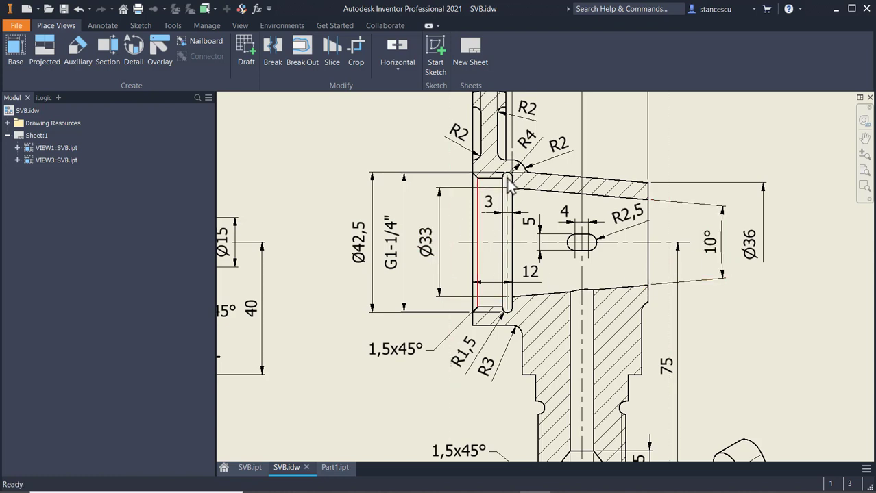
pyautogui.moveTo(510, 264); pyautogui.dragTo(502, 377, button='middle')
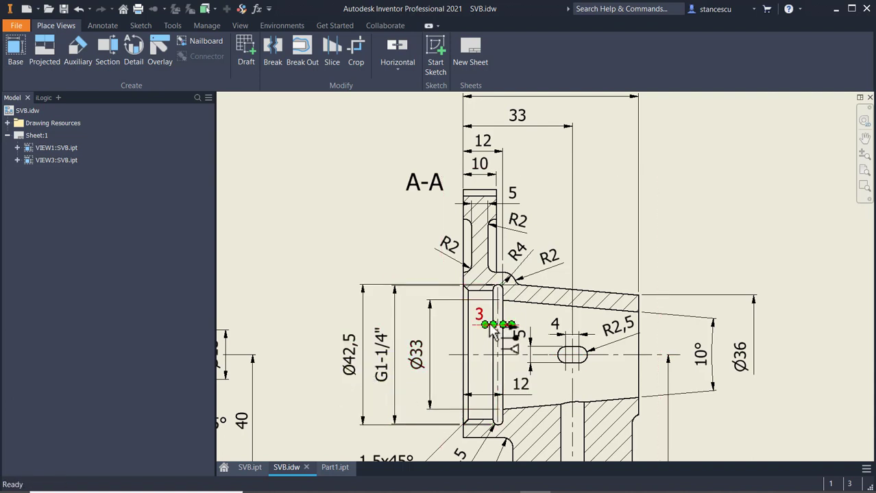
pyautogui.moveTo(499, 403); pyautogui.dragTo(516, 336, button='middle')
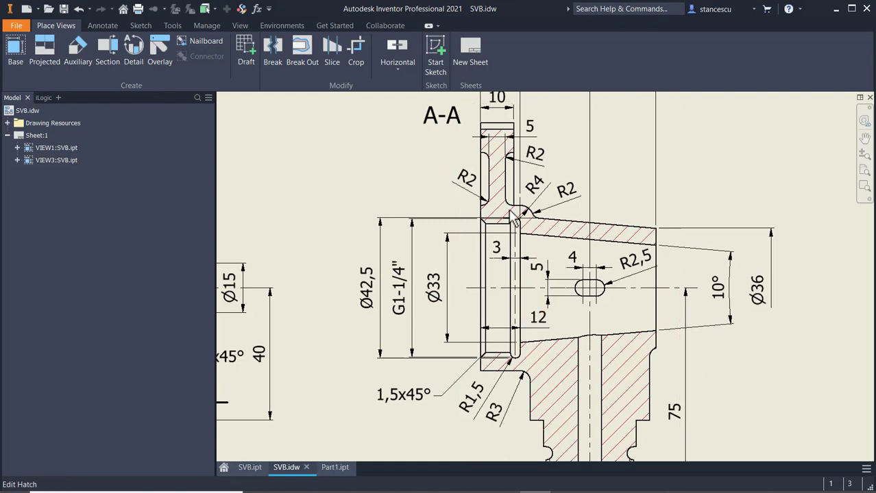
pyautogui.moveTo(507, 211); pyautogui.dragTo(523, 293, button='middle')
pyautogui.scroll(-3, 523, 293)
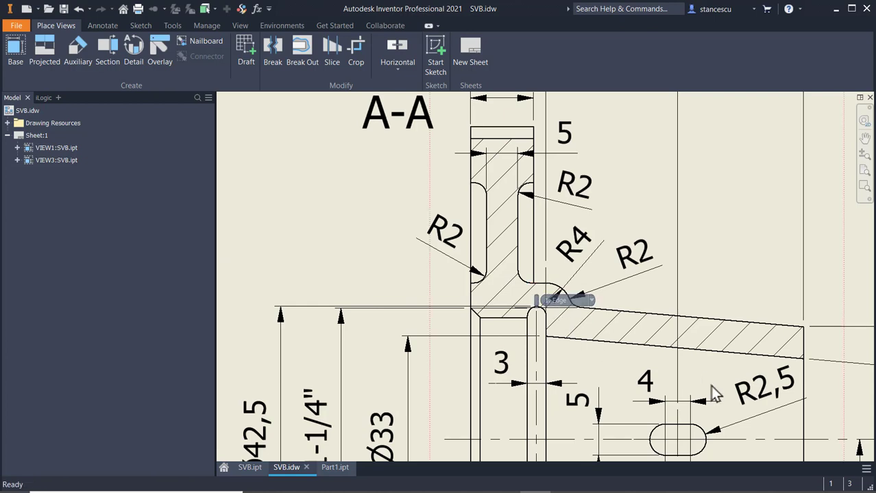
pyautogui.scroll(2, 713, 392)
pyautogui.moveTo(633, 344)
pyautogui.mouseDown(button='middle')
pyautogui.moveTo(658, 281)
pyautogui.moveTo(561, 186)
pyautogui.mouseUp(button='middle')
pyautogui.scroll(3, 524, 291)
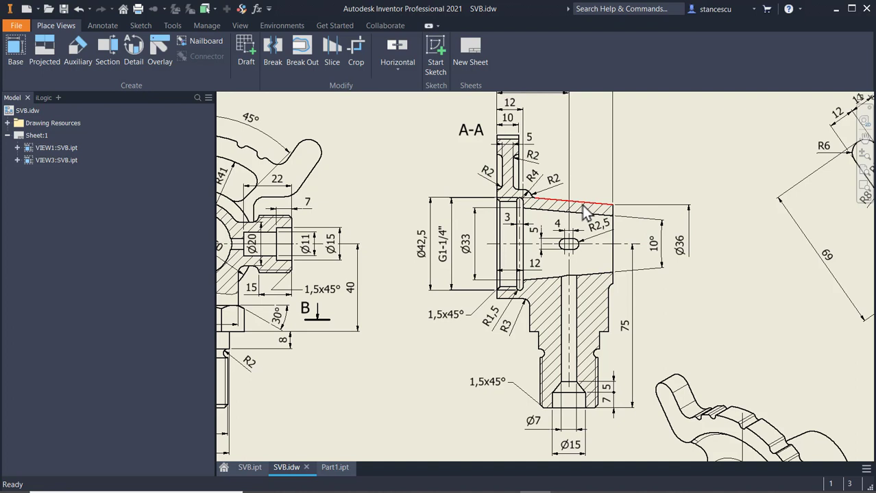
# Return to Part1.ipt, start a sketch on the YZ Plane and slice the model graphics at the sketch plane.
pyautogui.click(336, 470)
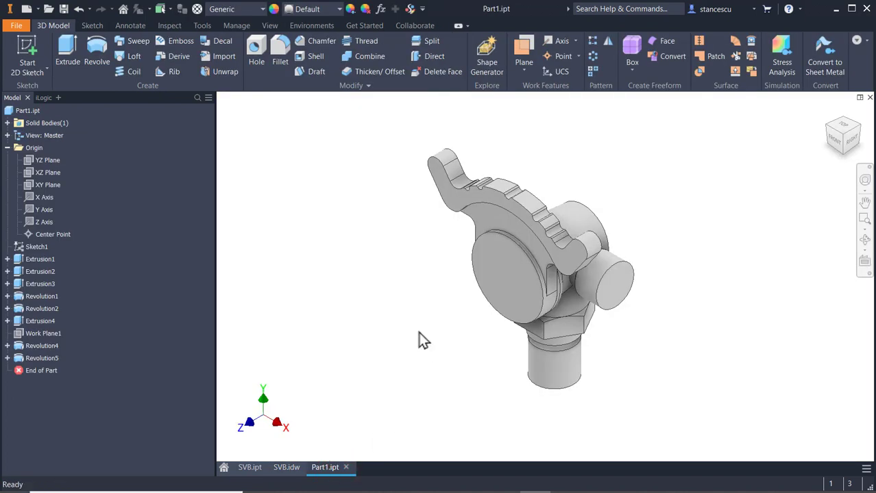
pyautogui.click(33, 158)
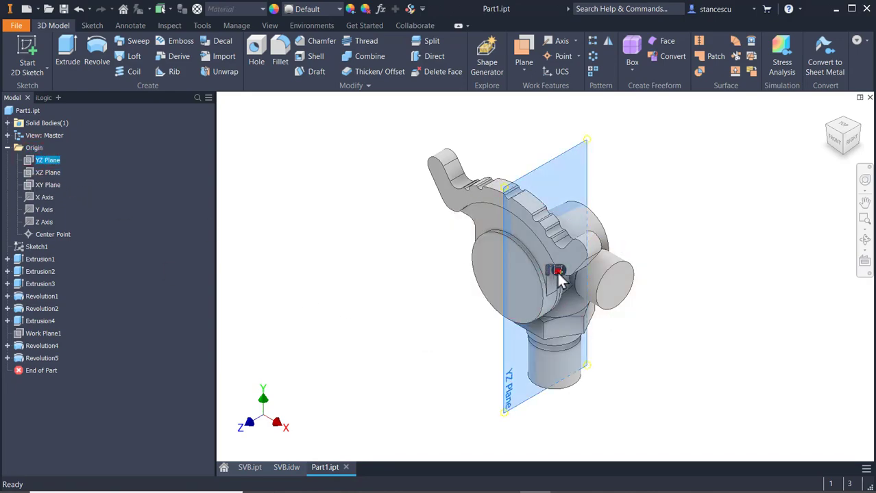
pyautogui.click(556, 271)
pyautogui.press('F7')
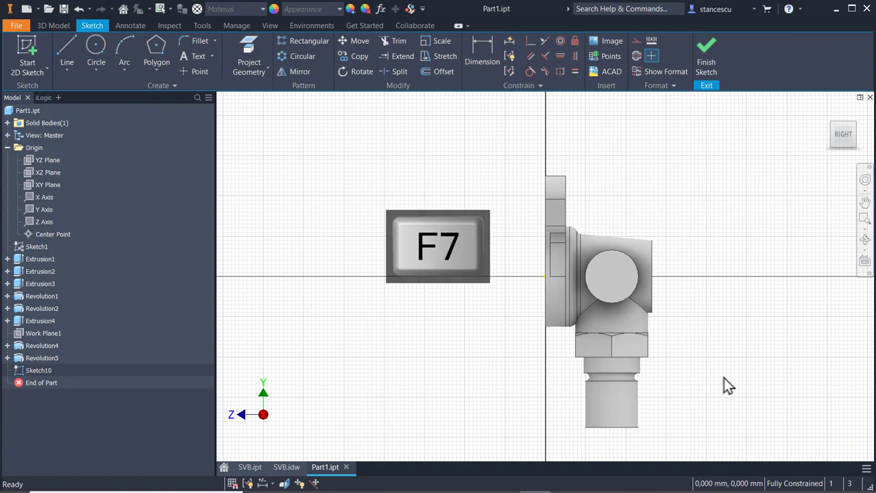
# Sketch a line about 12.6 mm up the body's end face from the horizontal axis, plus a sloping line about 39.5 mm inward.
pyautogui.scroll(3, 722, 367)
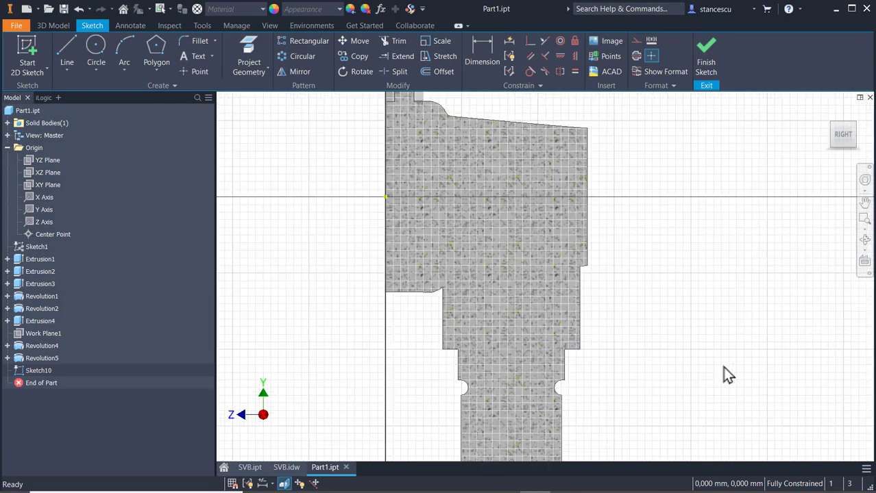
pyautogui.moveTo(722, 363); pyautogui.dragTo(751, 406, button='middle')
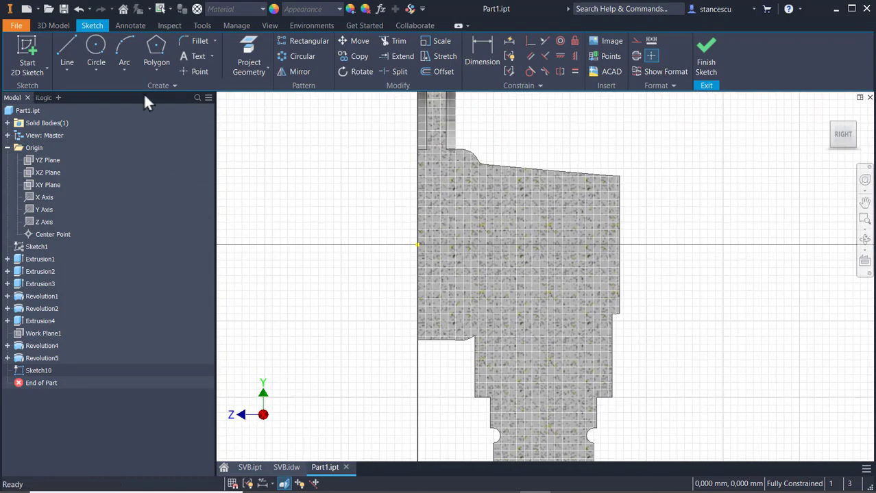
pyautogui.click(67, 45)
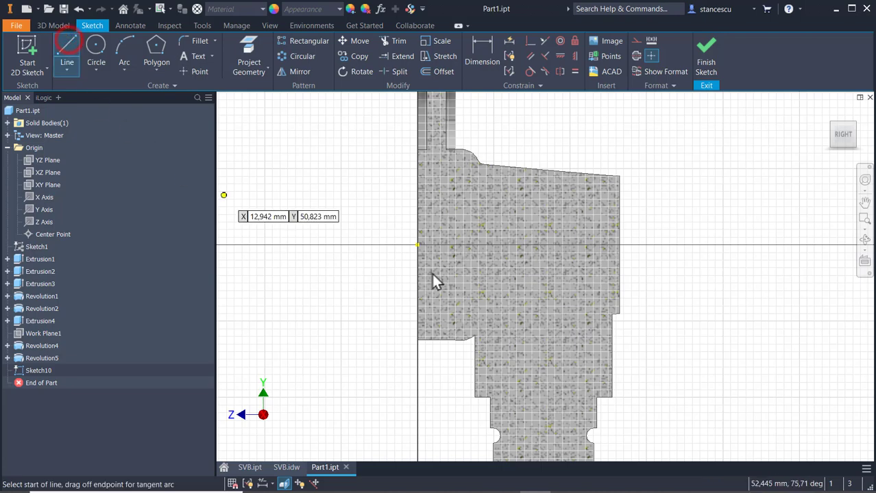
pyautogui.click(620, 245)
pyautogui.doubleClick(620, 197)
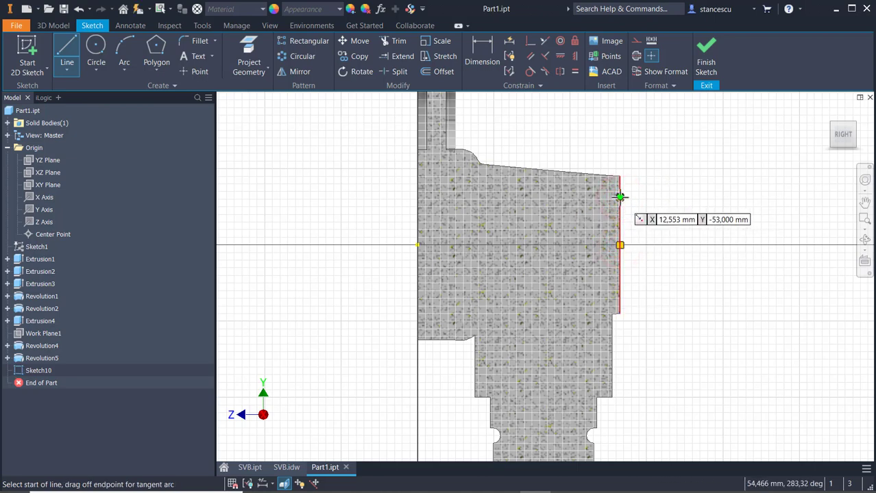
pyautogui.click(620, 197)
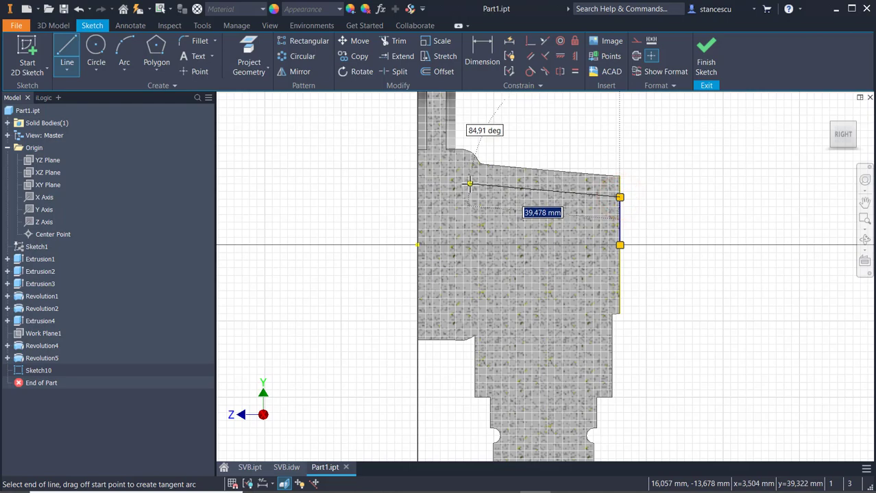
pyautogui.click(469, 184)
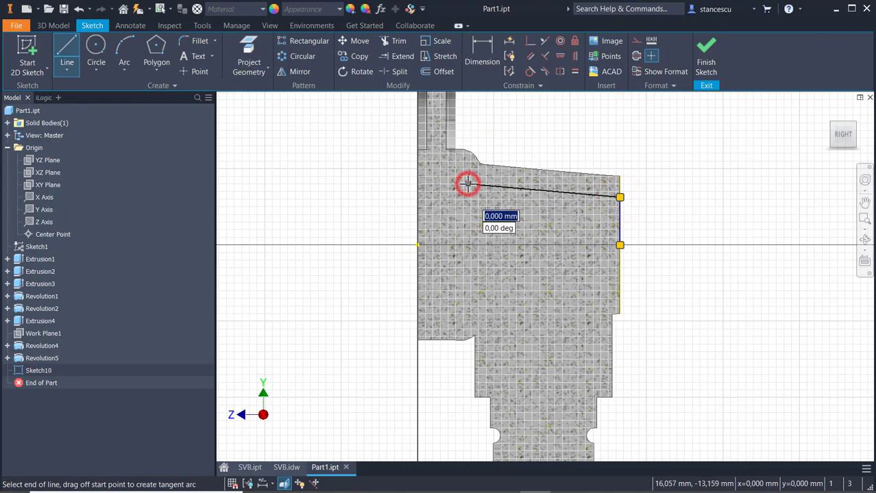
# Continue from the sloping line's inner end with a short vertical line and a tangent semicircular arc about 0.34 mm wide.
pyautogui.scroll(8, 468, 183)
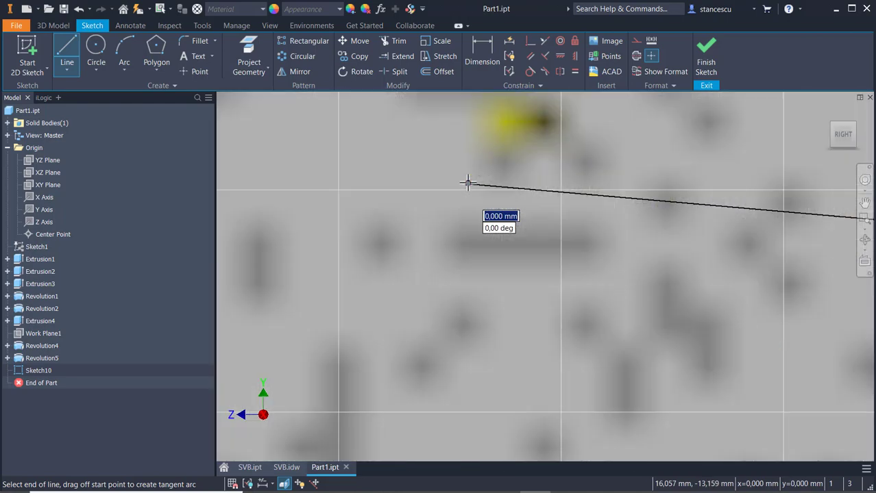
pyautogui.click(466, 143)
pyautogui.moveTo(467, 144)
pyautogui.mouseDown()
pyautogui.moveTo(401, 113)
pyautogui.moveTo(379, 142)
pyautogui.mouseUp()
pyautogui.scroll(3, 380, 144)
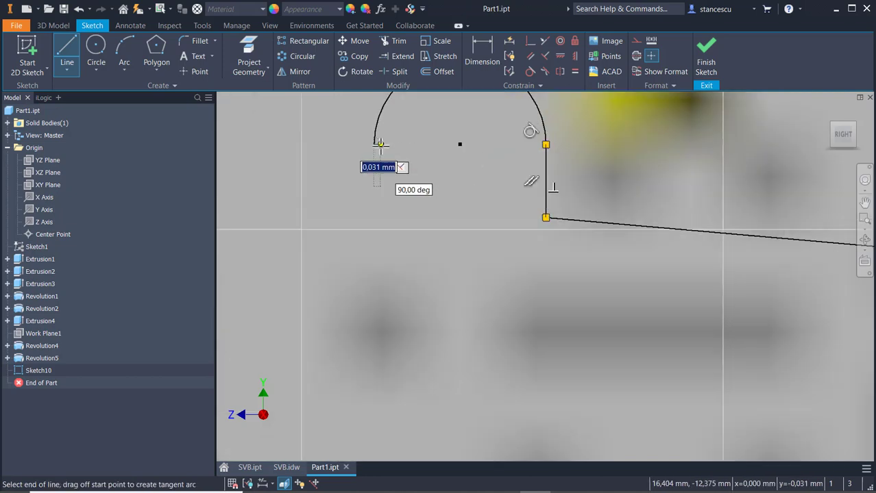
# Draw a vertical line about 16.4 mm from the arc down to the horizontal axis and close the profile along that axis.
pyautogui.scroll(5, 380, 144)
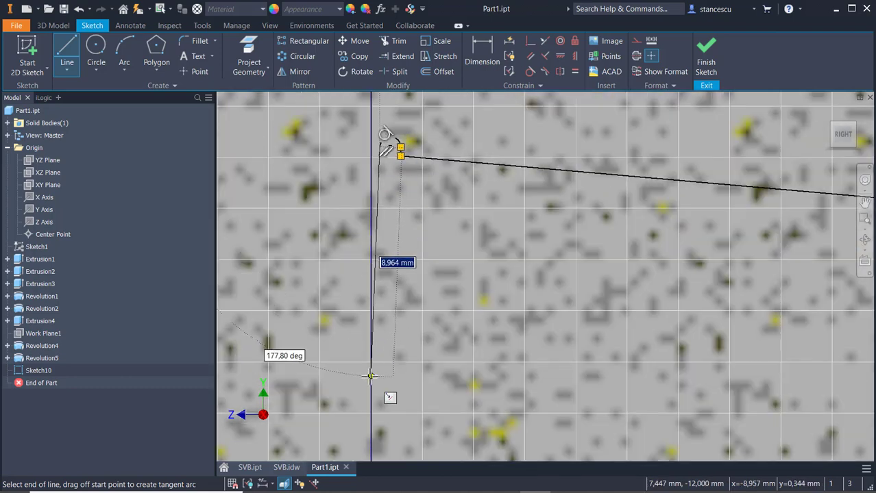
pyautogui.moveTo(383, 383); pyautogui.dragTo(376, 276, button='middle')
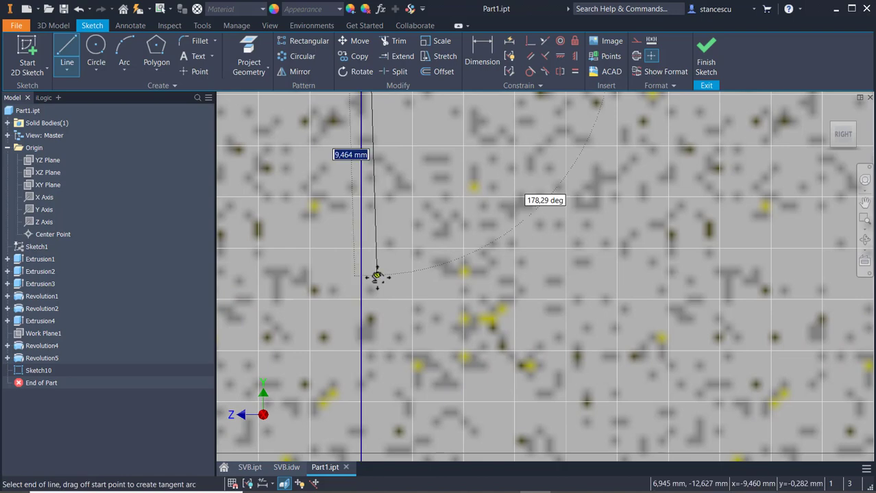
pyautogui.scroll(-3, 376, 277)
pyautogui.scroll(-2, 378, 302)
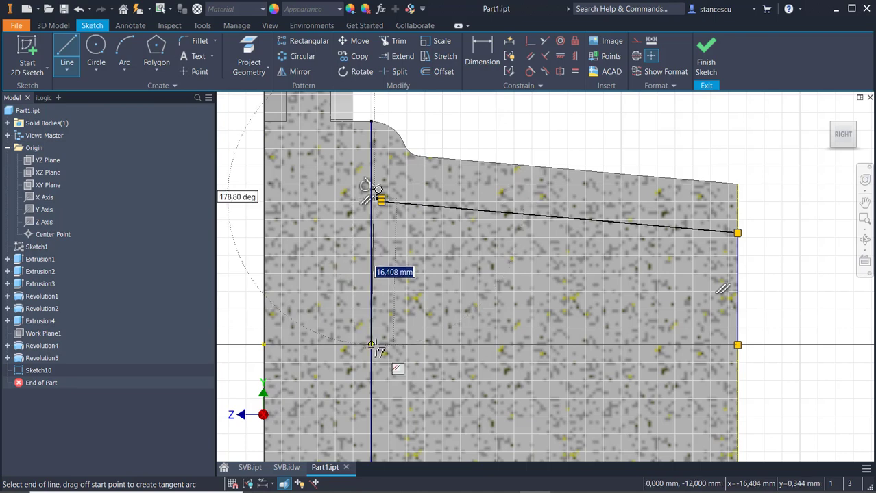
pyautogui.scroll(3, 371, 345)
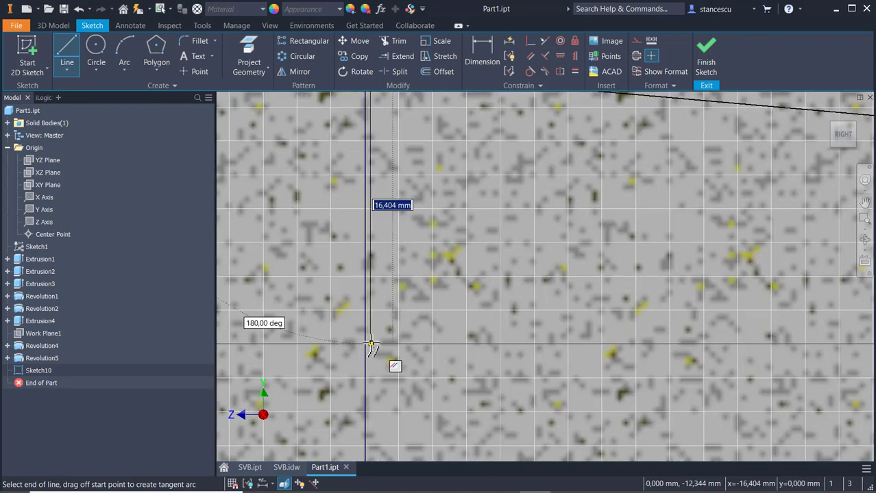
pyautogui.click(370, 344)
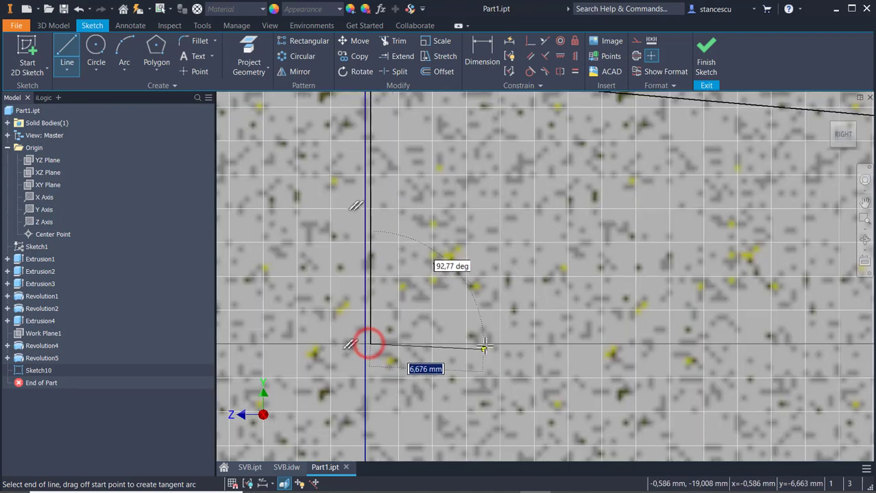
pyautogui.scroll(-3, 370, 345)
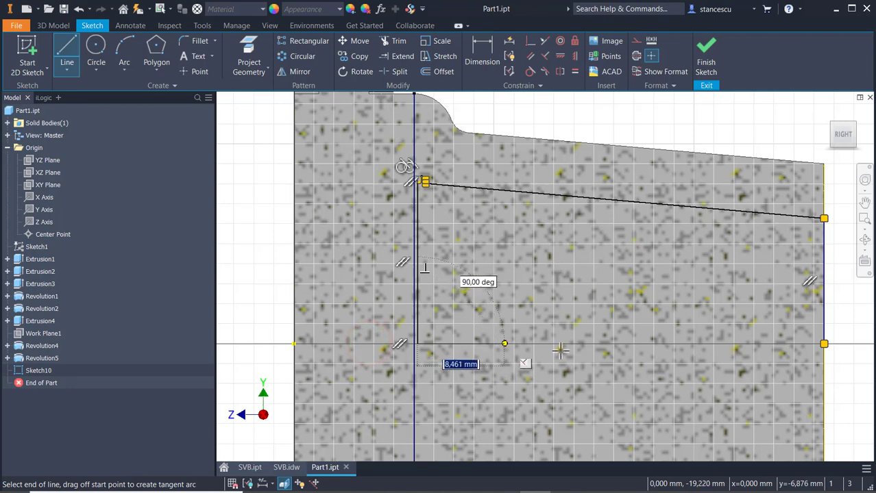
pyautogui.click(823, 345)
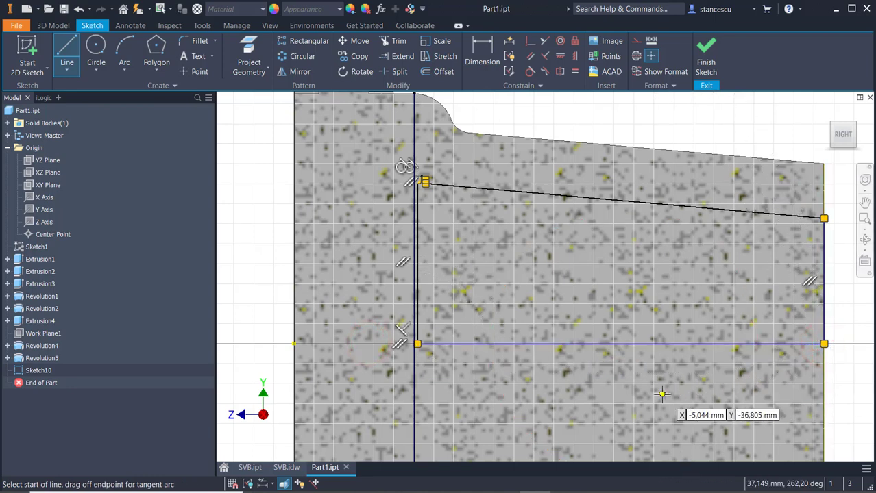
# Dimension the small arc at the inner end of the bore profile with a radius of 1.5 mm.
pyautogui.press('Escape')
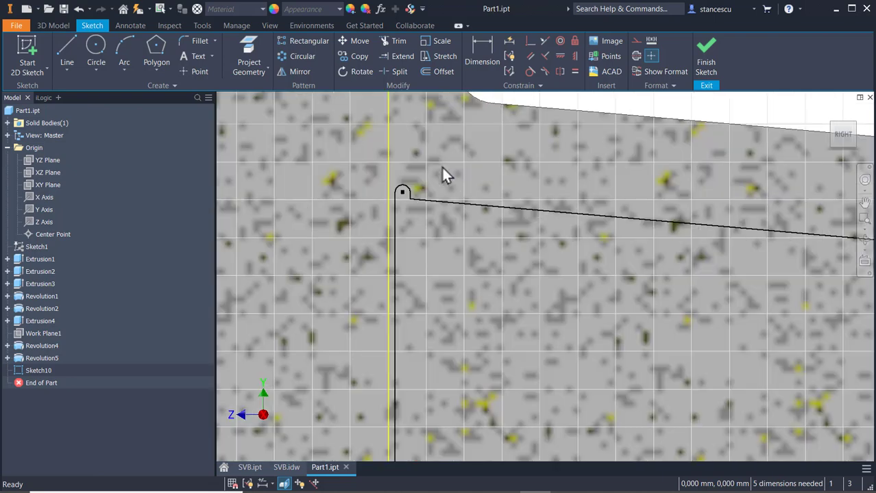
pyautogui.scroll(2, 441, 172)
pyautogui.click(485, 55)
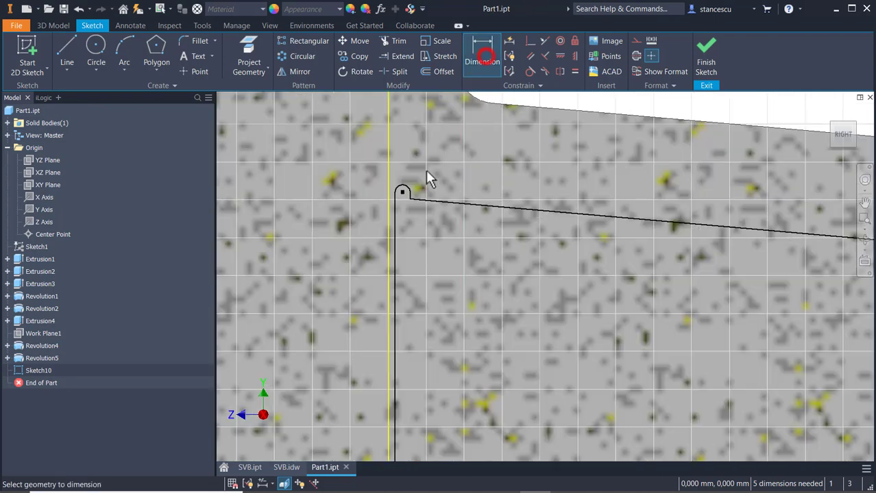
pyautogui.click(405, 191)
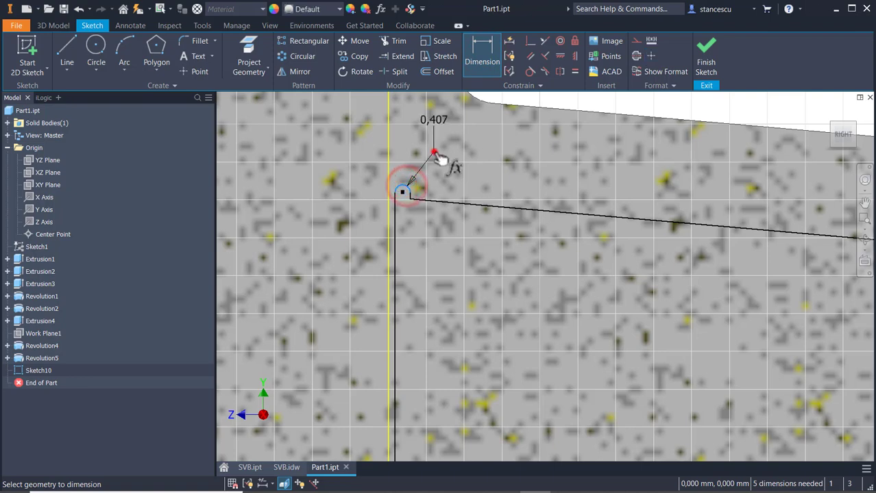
pyautogui.click(440, 162)
pyautogui.write('1')
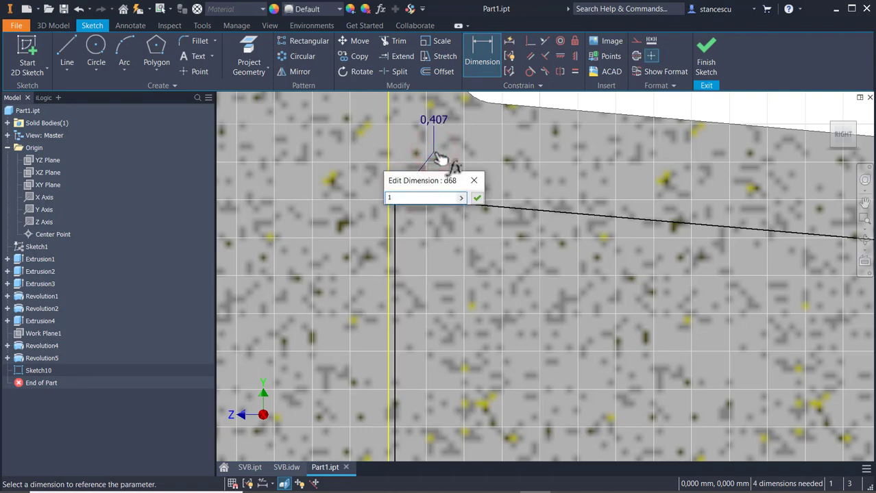
pyautogui.write('.5')
pyautogui.press('Return')
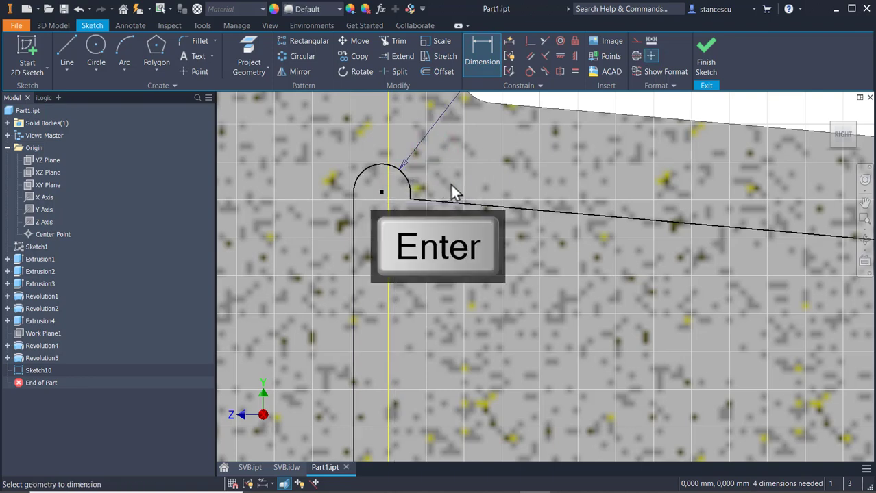
pyautogui.scroll(3, 453, 228)
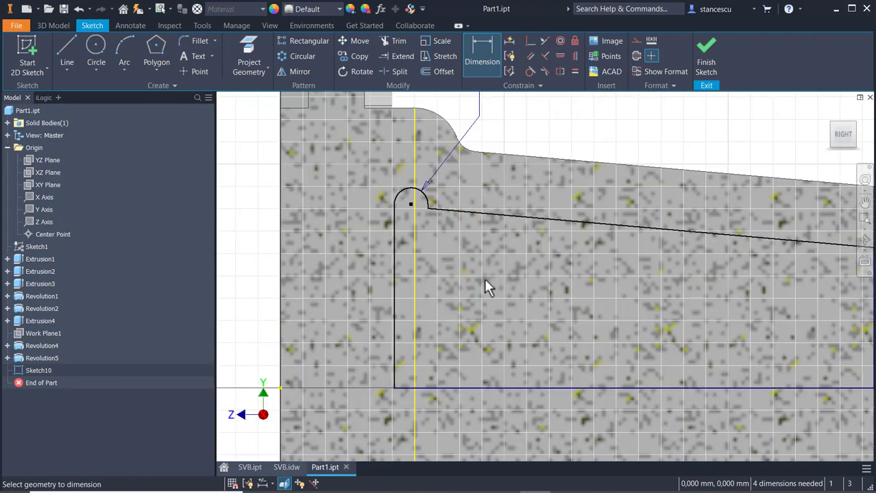
pyautogui.scroll(2, 480, 281)
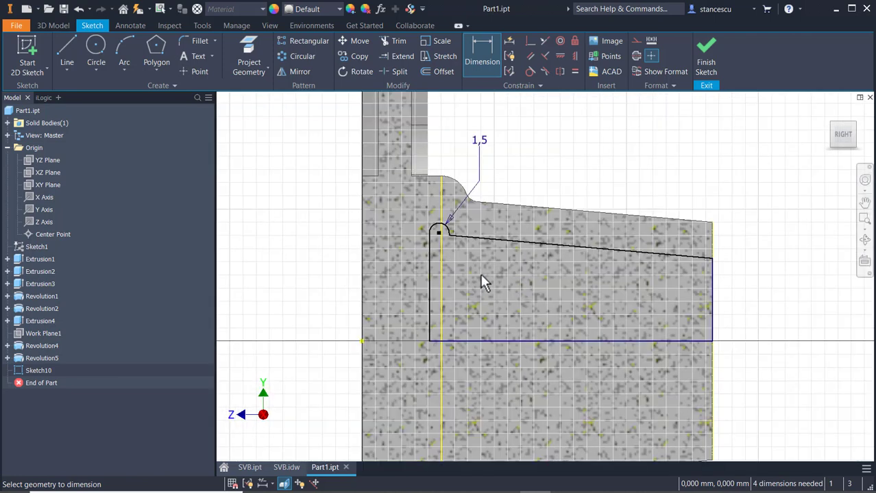
pyautogui.press('Escape')
# Convert the profile's bottom line along the horizontal axis to a centerline.
pyautogui.click(593, 327)
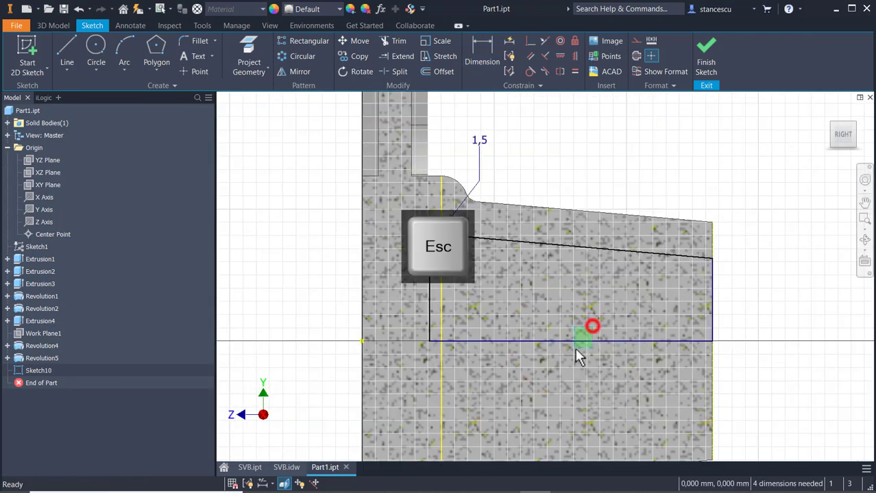
pyautogui.click(638, 57)
pyautogui.click(586, 133)
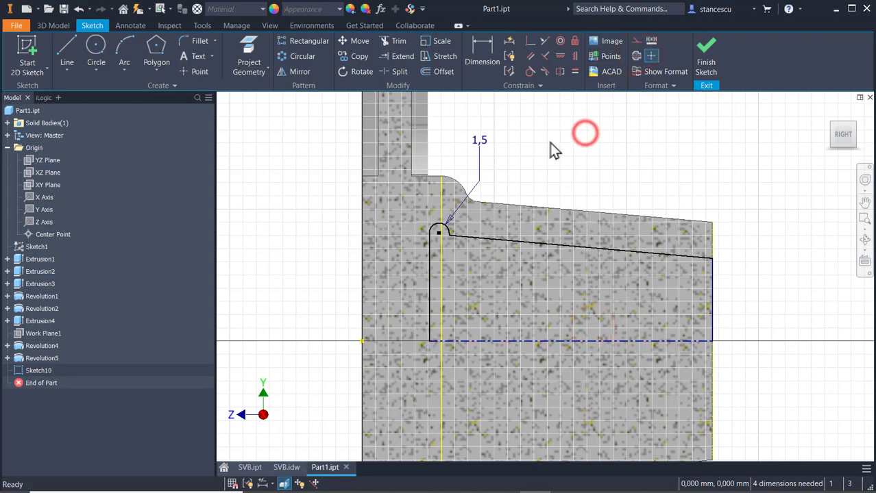
# Project the body's sloping outer edge into the sketch as construction geometry.
pyautogui.click(246, 54)
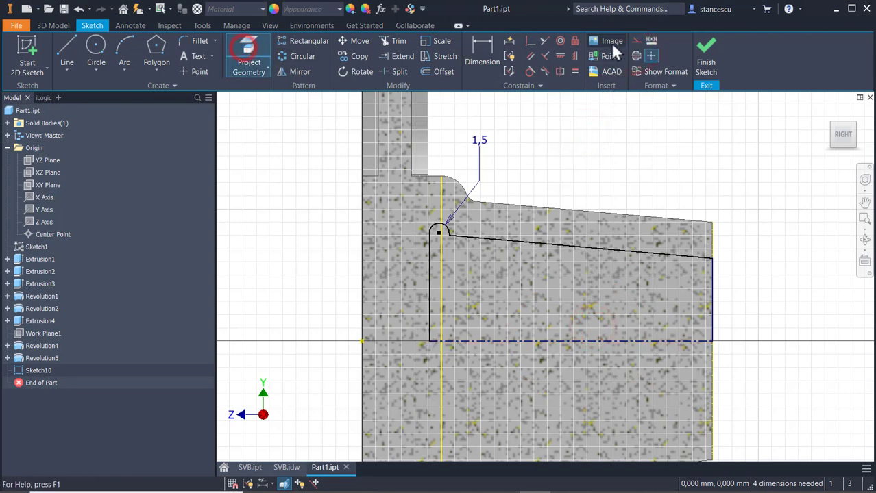
pyautogui.click(635, 41)
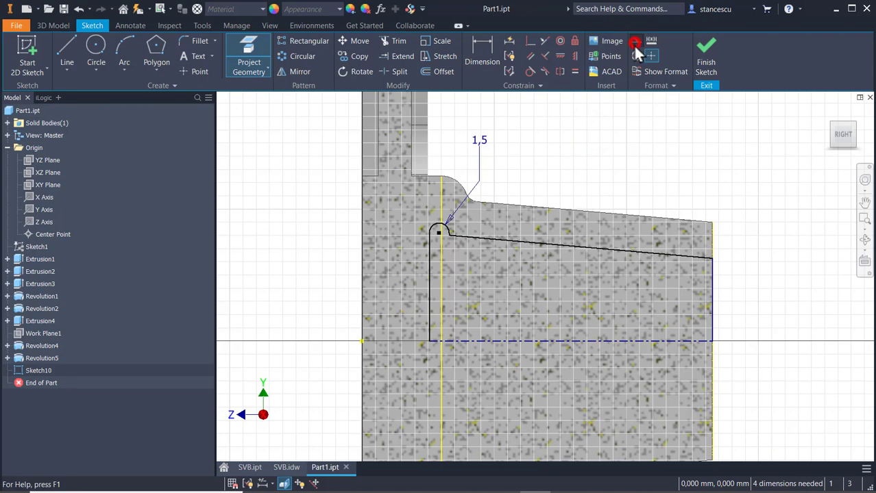
pyautogui.click(562, 209)
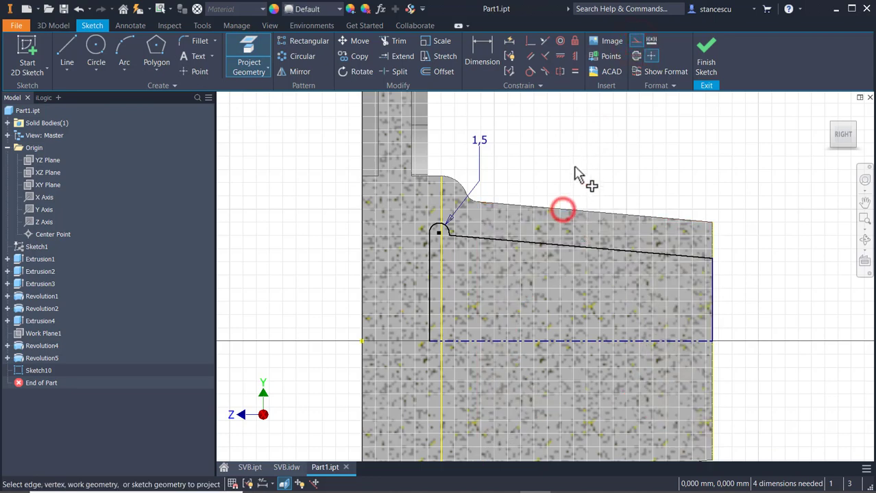
pyautogui.click(633, 40)
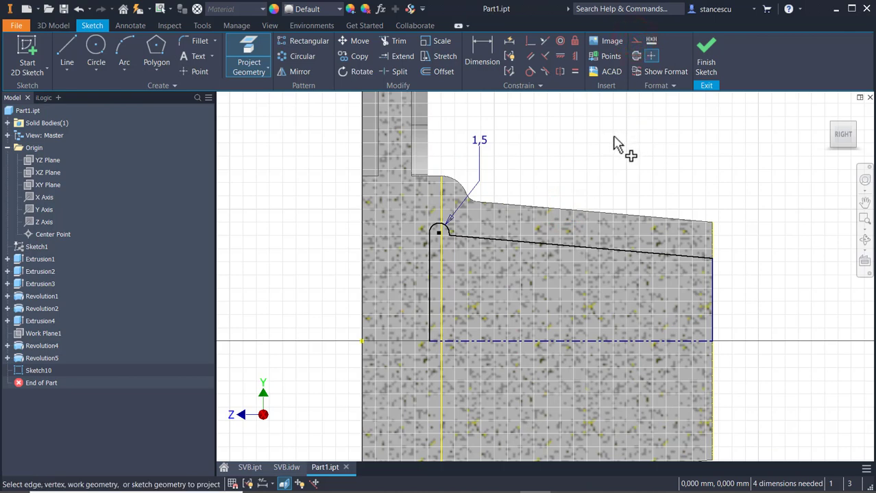
# Constrain the bore profile's sloping line parallel to the projected outer edge of the body.
pyautogui.click(531, 59)
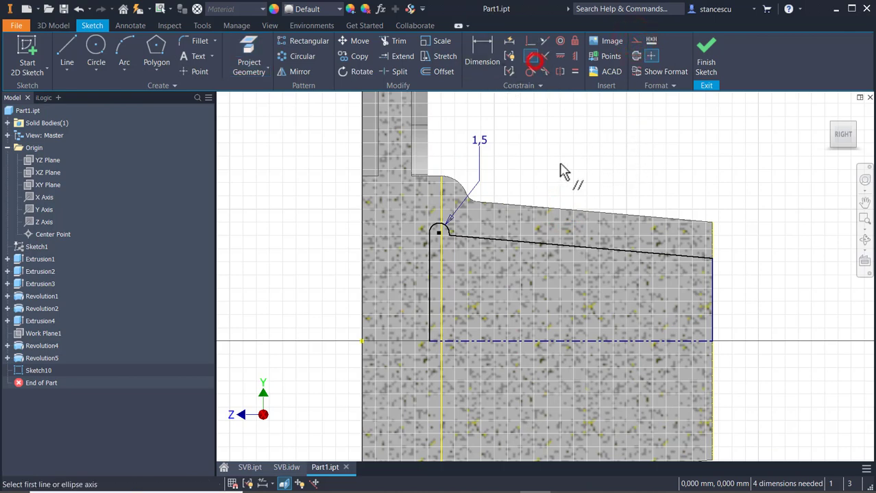
pyautogui.click(593, 213)
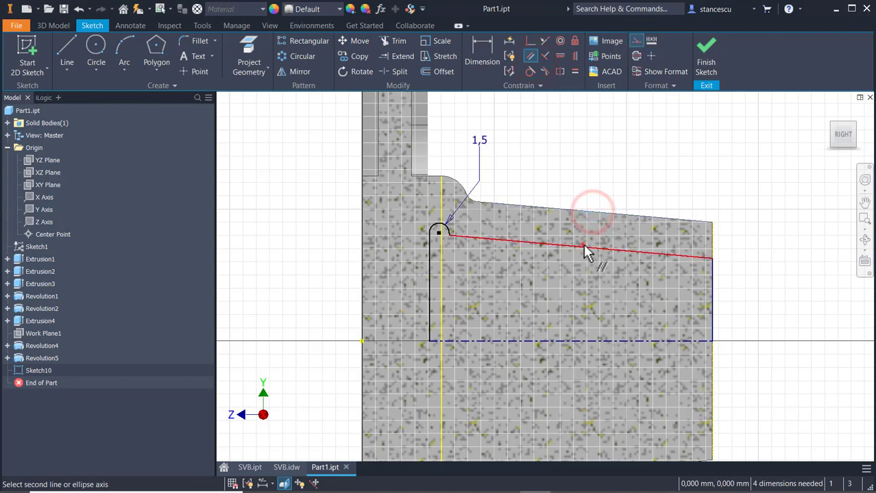
pyautogui.click(583, 244)
pyautogui.press('Escape')
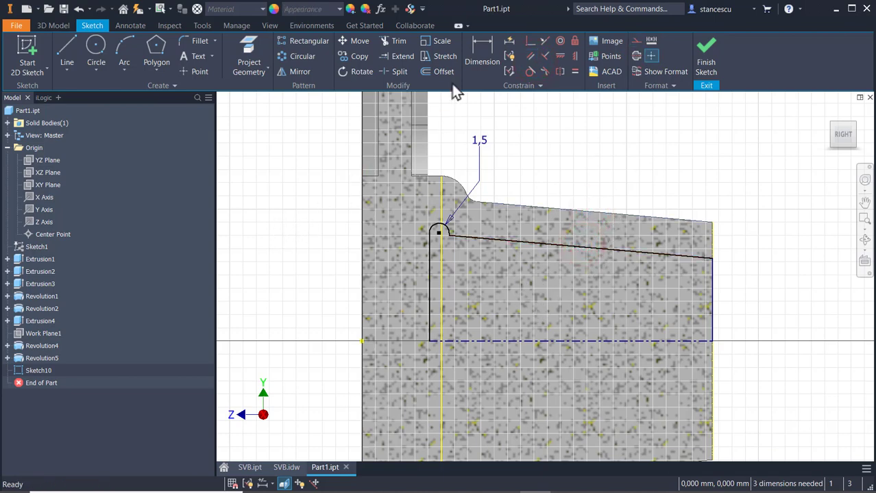
# Dimension the crest of the small arc from the centerline as a 42.5 mm diameter.
pyautogui.click(481, 55)
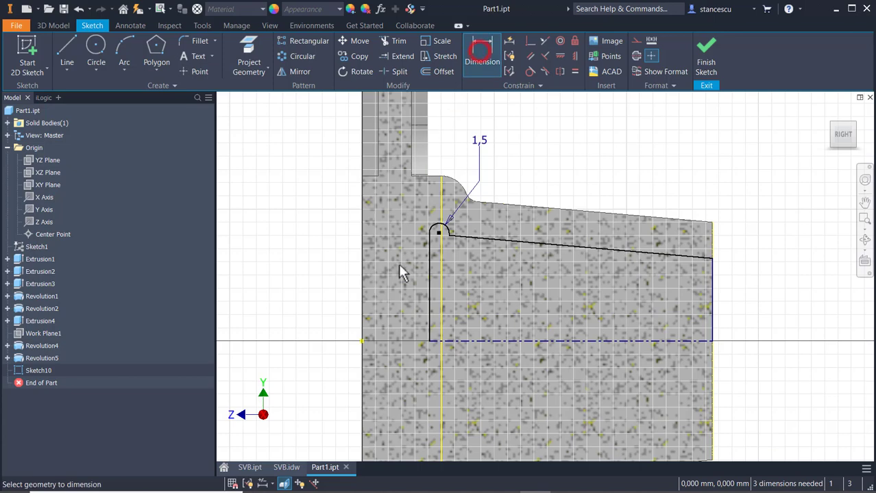
pyautogui.click(467, 342)
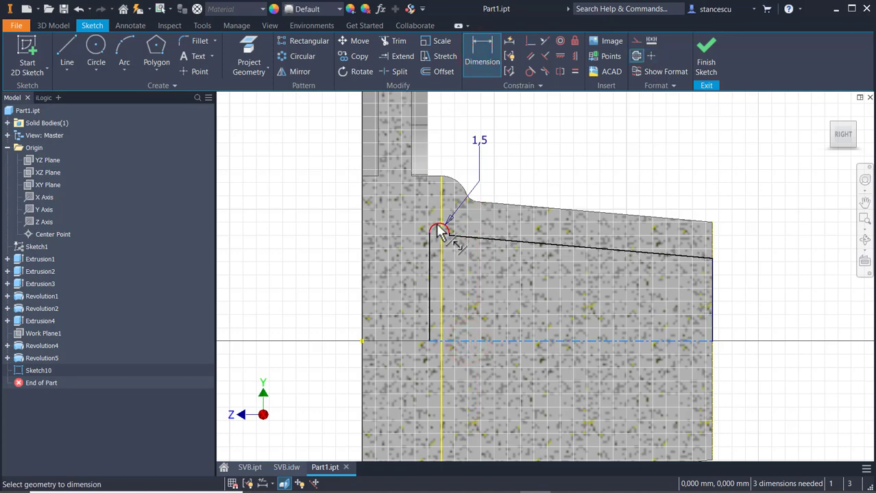
pyautogui.click(439, 231)
pyautogui.scroll(3, 442, 233)
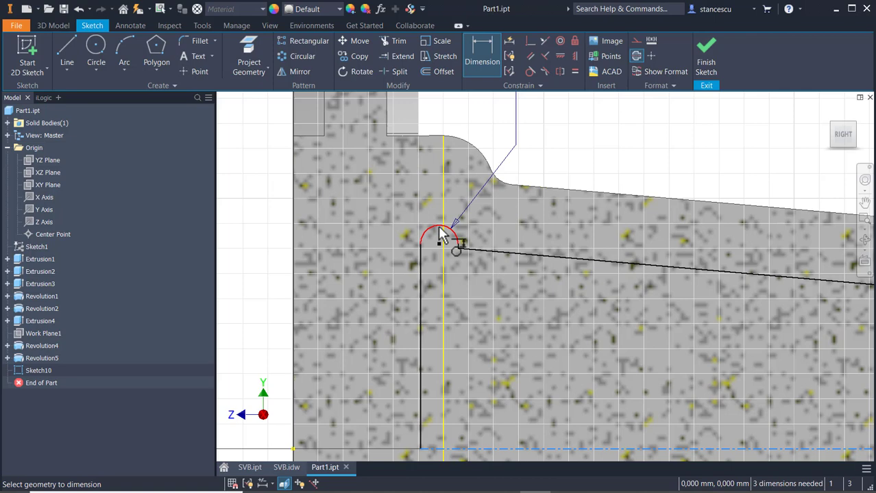
pyautogui.click(440, 228)
pyautogui.moveTo(331, 257); pyautogui.dragTo(444, 124, button='middle')
pyautogui.scroll(-1, 444, 125)
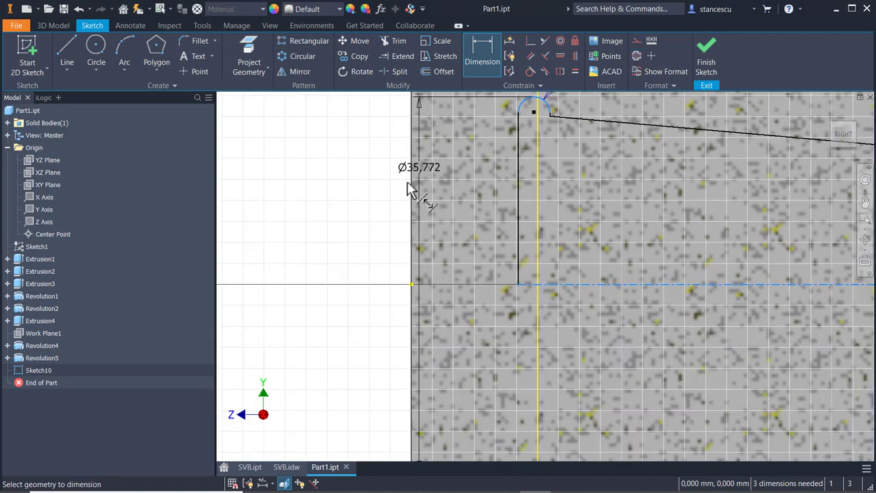
pyautogui.click(283, 207)
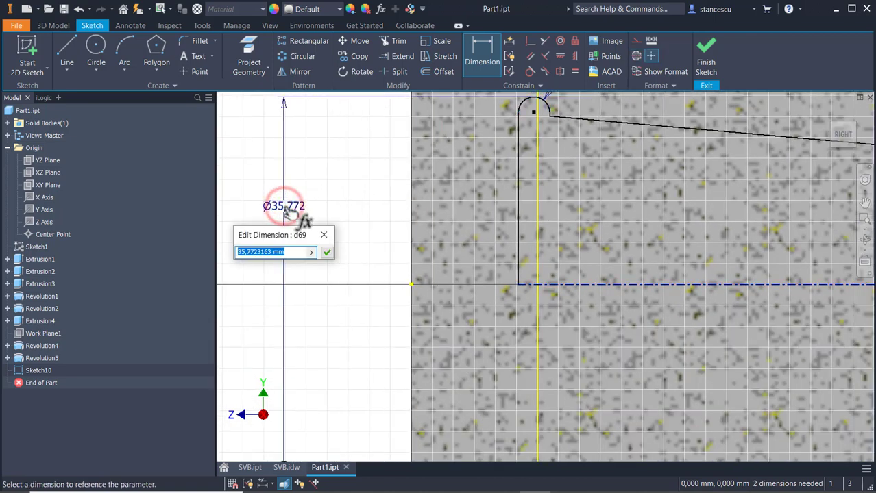
pyautogui.write('8')
pyautogui.press('BackSpace')
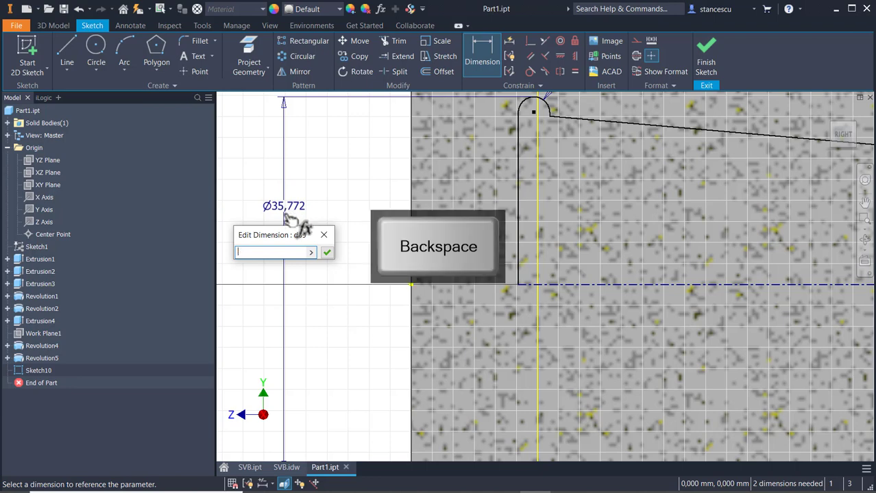
pyautogui.write('42.5')
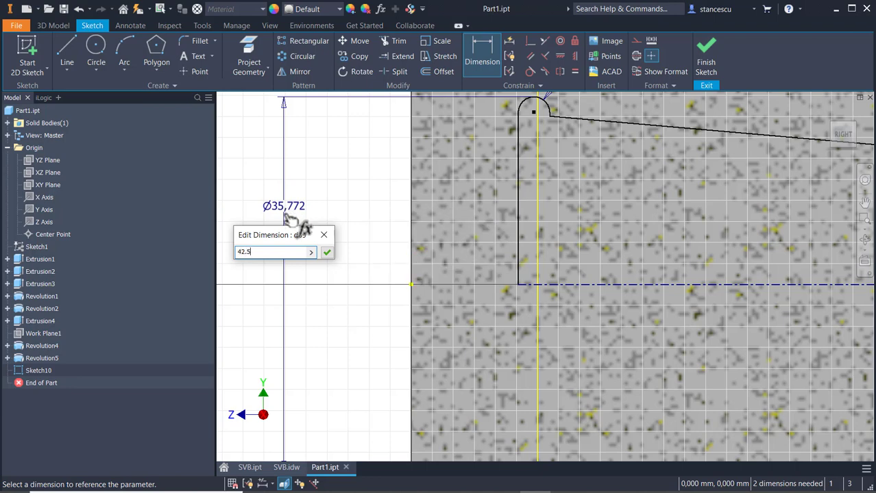
pyautogui.press('Return')
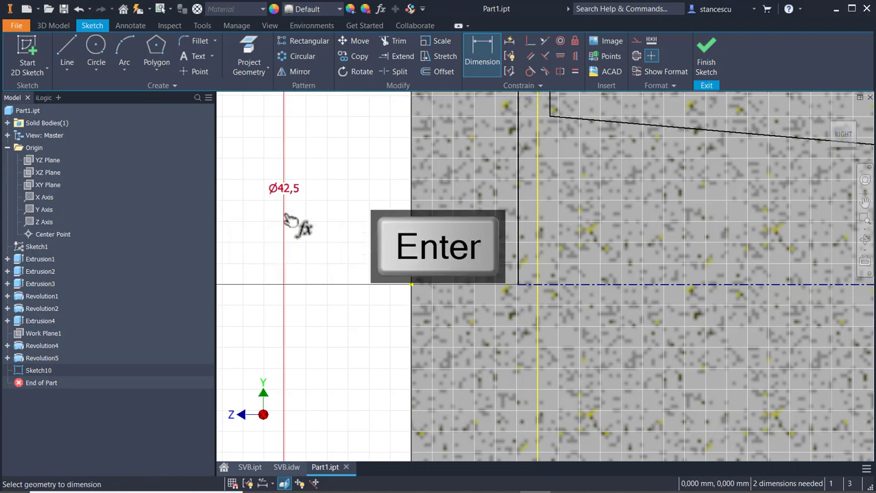
# Dimension the inner end of the sloping line from the centerline as a 33 mm diameter.
pyautogui.click(550, 118)
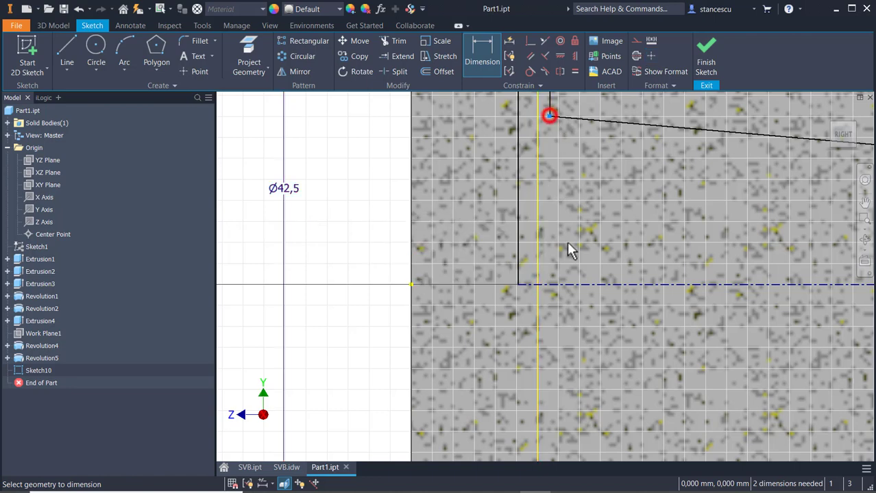
pyautogui.click(555, 287)
pyautogui.click(353, 240)
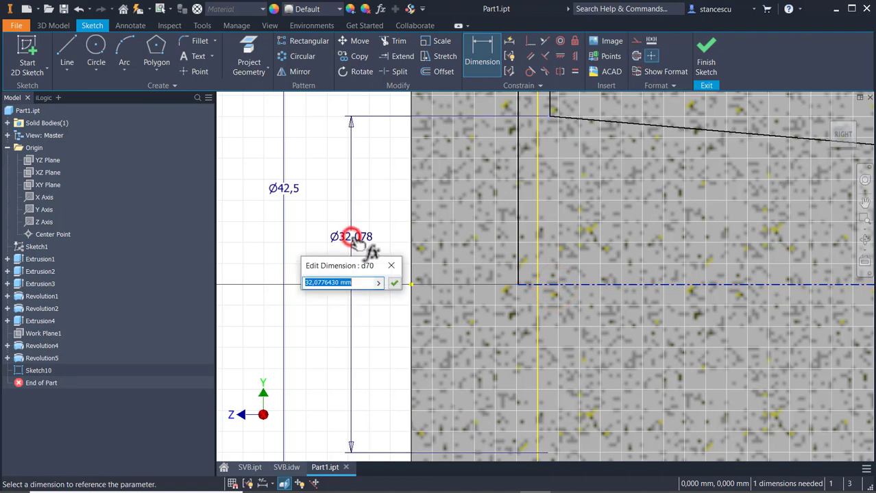
pyautogui.write('33')
pyautogui.press('Return')
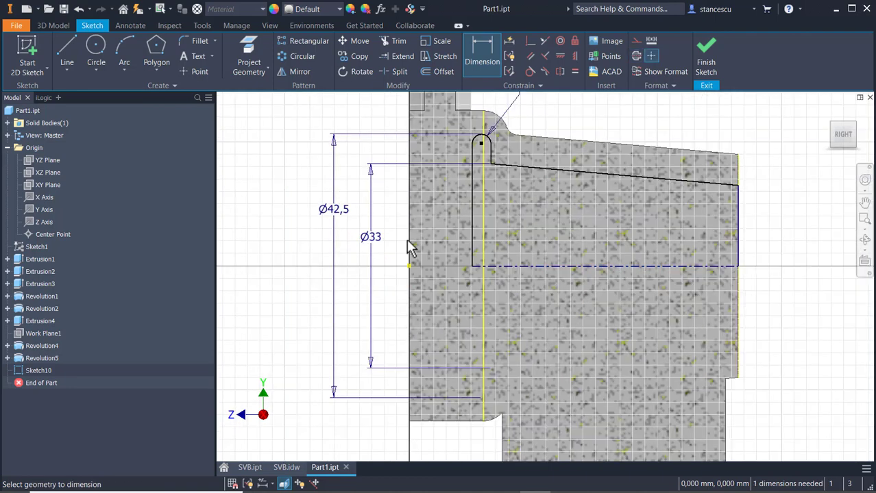
# Set the distance between the short vertical line below the arc and the body's flat front face to 12 mm.
pyautogui.moveTo(538, 267); pyautogui.dragTo(591, 402, button='middle')
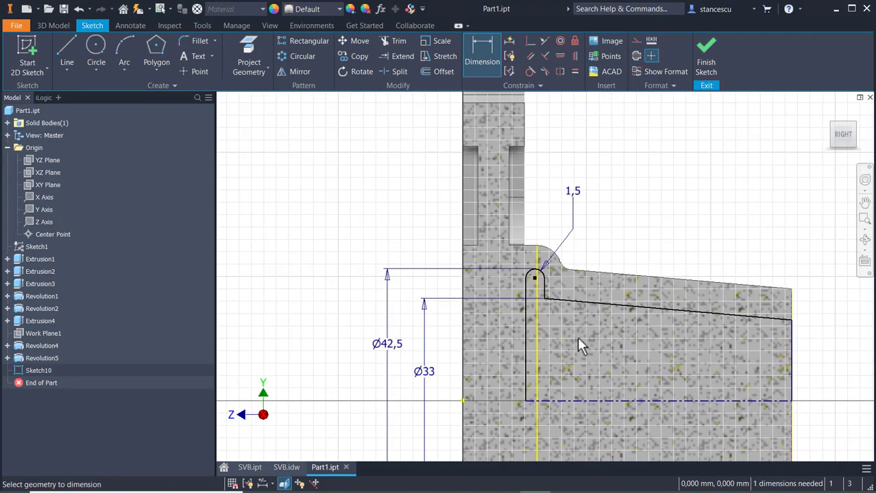
pyautogui.click(543, 292)
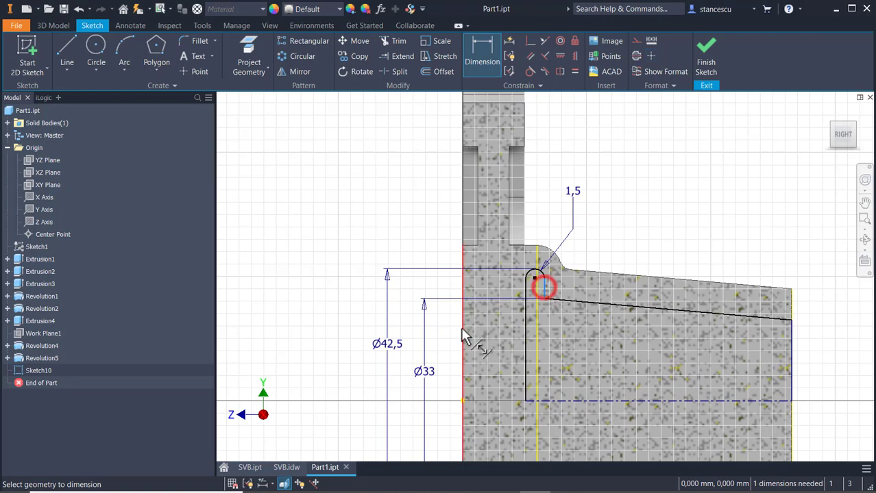
pyautogui.click(462, 406)
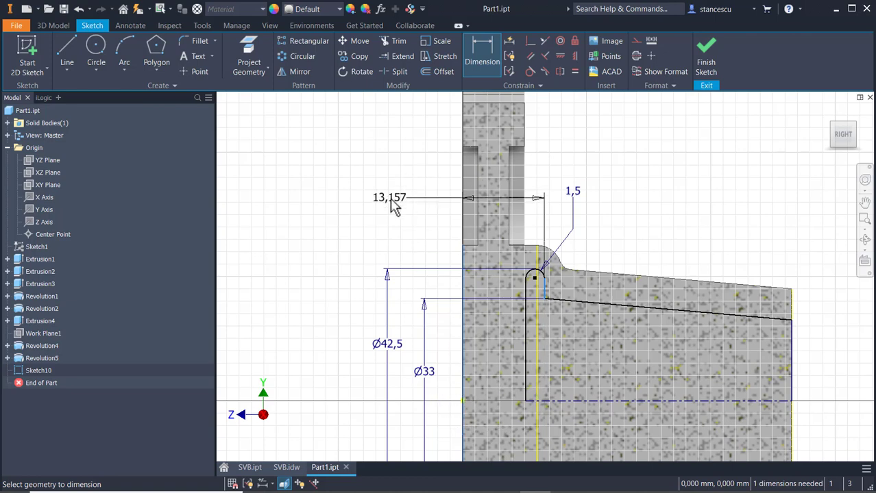
pyautogui.click(389, 198)
pyautogui.write('12')
pyautogui.press('Return')
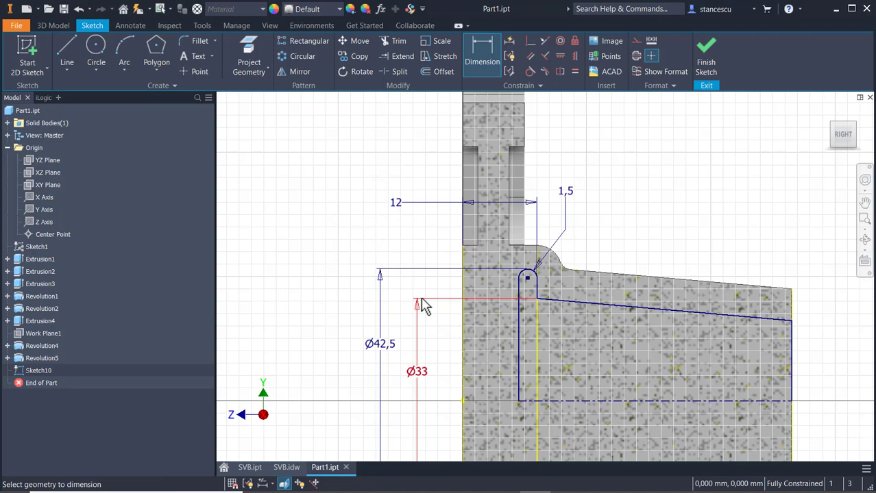
# Cut the inner bore by revolving the finished bore sketch a full 360 degrees around its centerline.
pyautogui.click(706, 60)
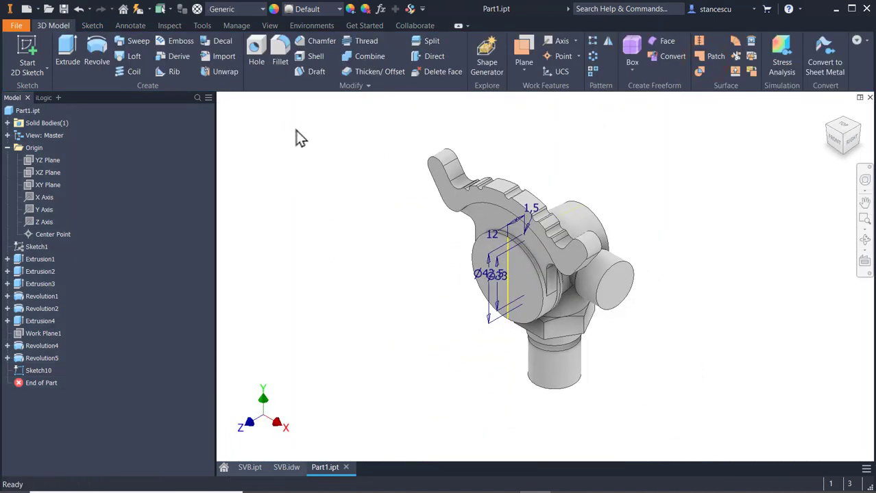
pyautogui.click(94, 60)
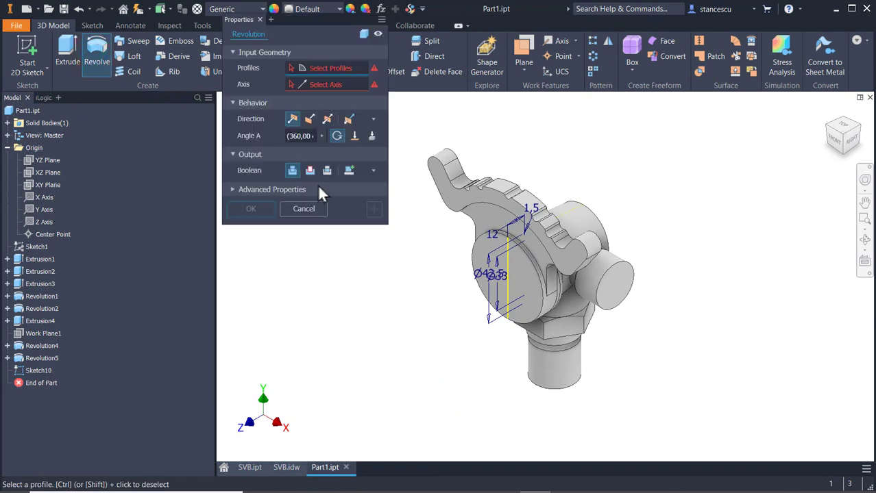
pyautogui.click(308, 172)
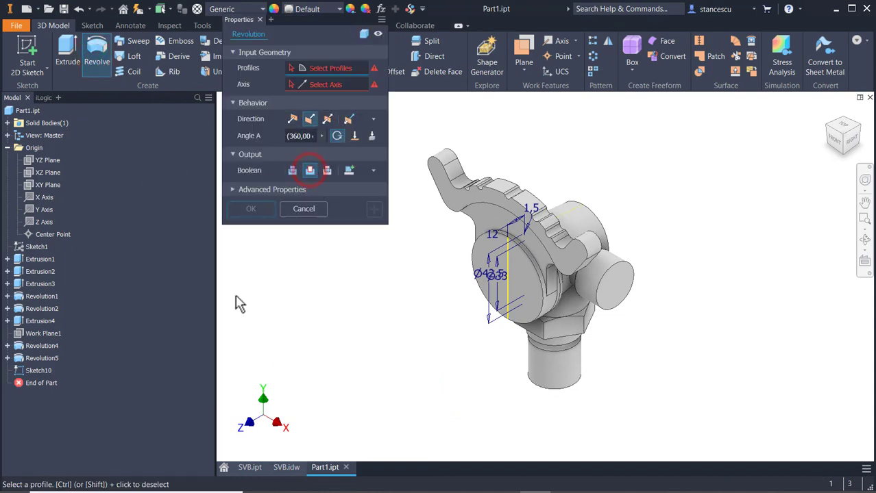
pyautogui.click(524, 269)
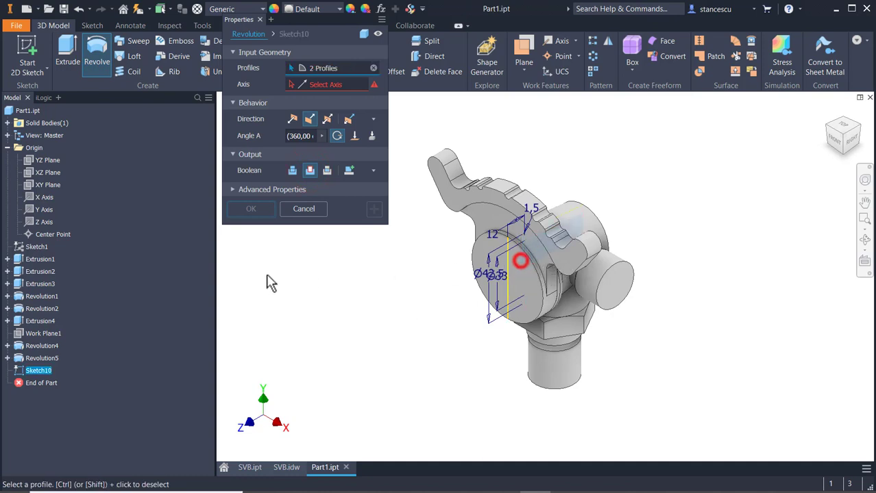
pyautogui.click(313, 86)
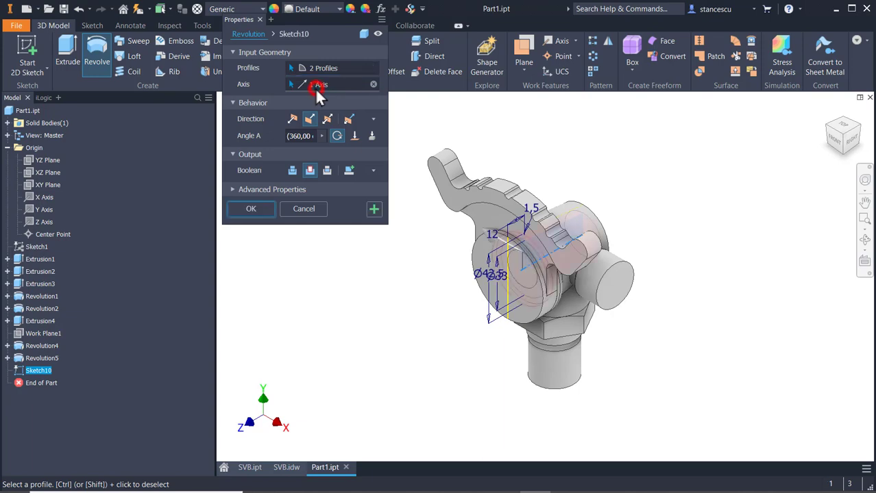
pyautogui.click(251, 209)
pyautogui.keyDown('shift'); pyautogui.moveTo(396, 337); pyautogui.dragTo(454, 333, button='middle'); pyautogui.keyUp('shift')
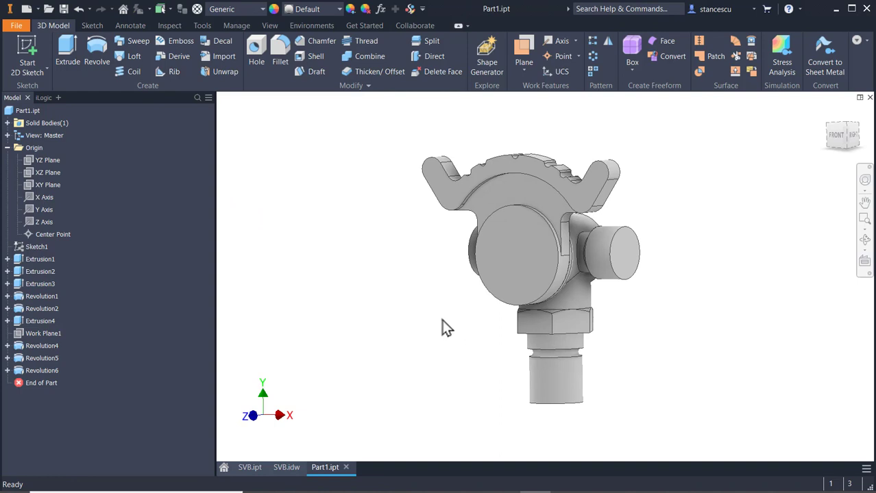
pyautogui.press('F6')
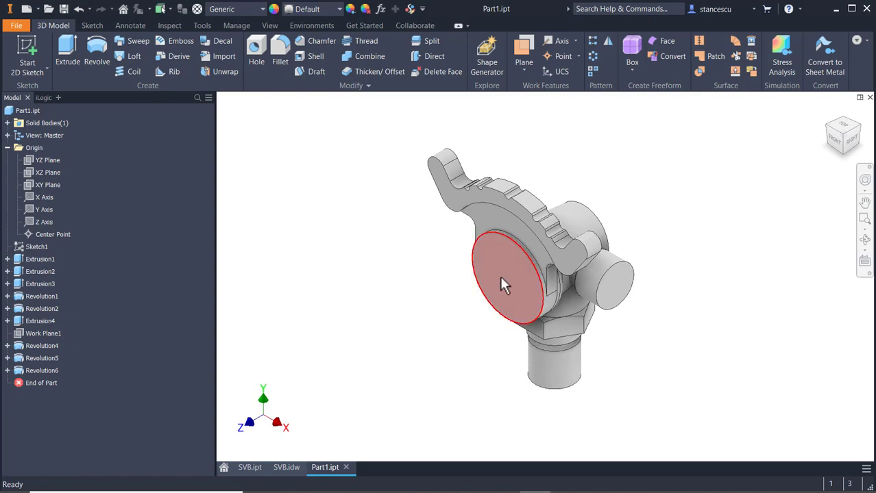
# Check the front bore's thread callout in the SVB.idw drawing and place a tapped hole in Part1.ipt concentric with the round front face.
pyautogui.click(280, 472)
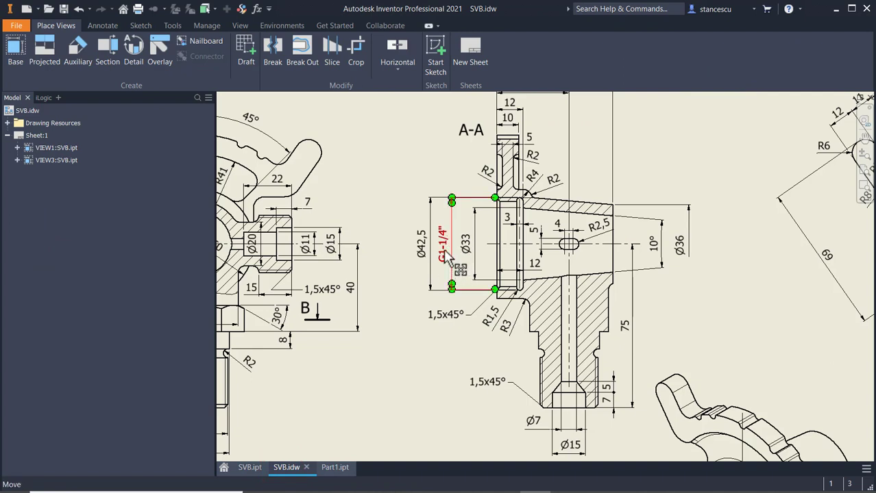
pyautogui.click(396, 383)
pyautogui.click(343, 469)
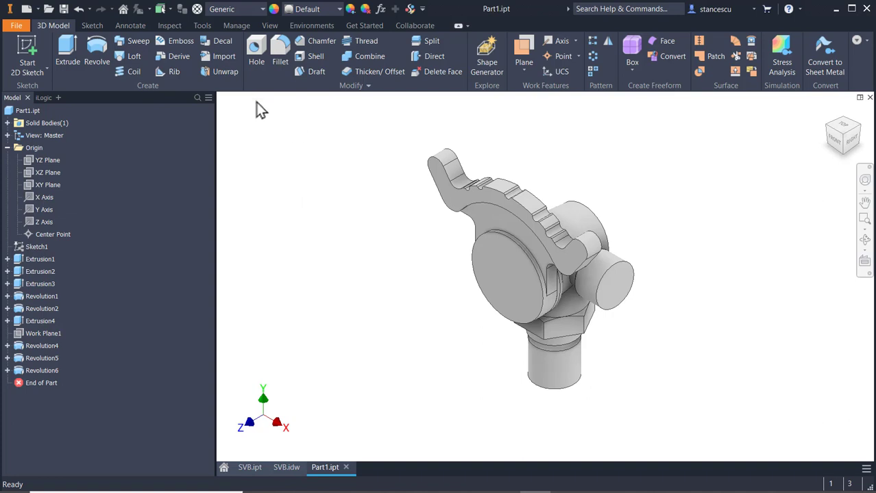
pyautogui.click(259, 49)
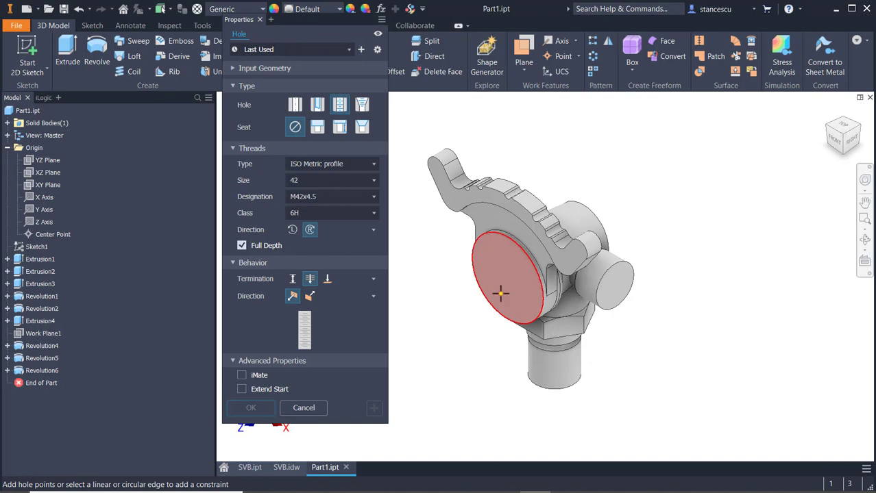
pyautogui.click(500, 293)
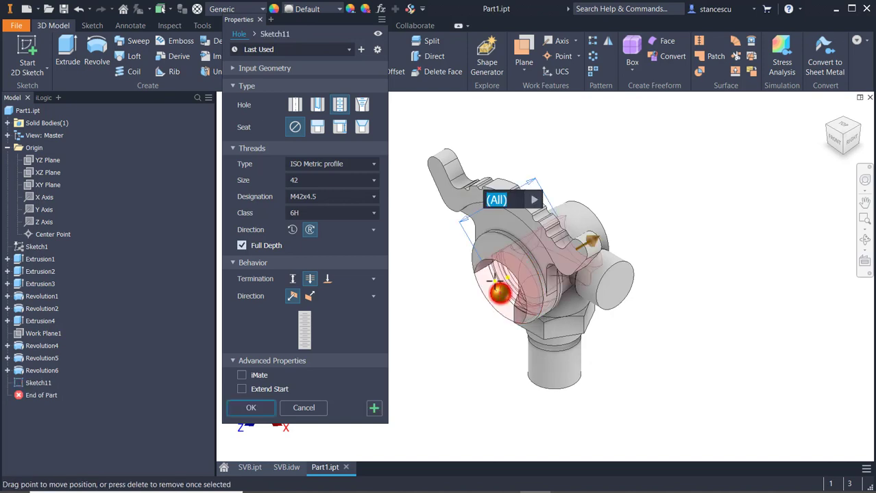
pyautogui.click(495, 233)
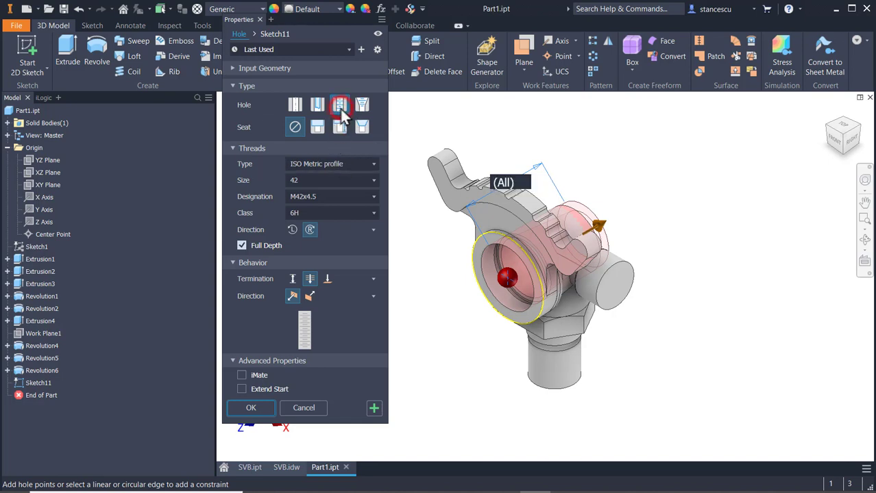
# Set the hole's thread to ISO Pipe Threads, size 41,91, designation G 1 1/4.
pyautogui.click(341, 164)
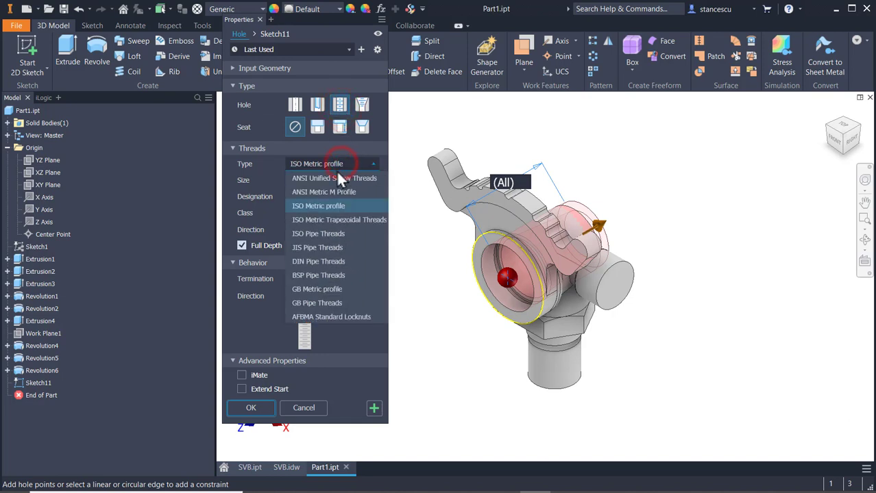
pyautogui.click(319, 233)
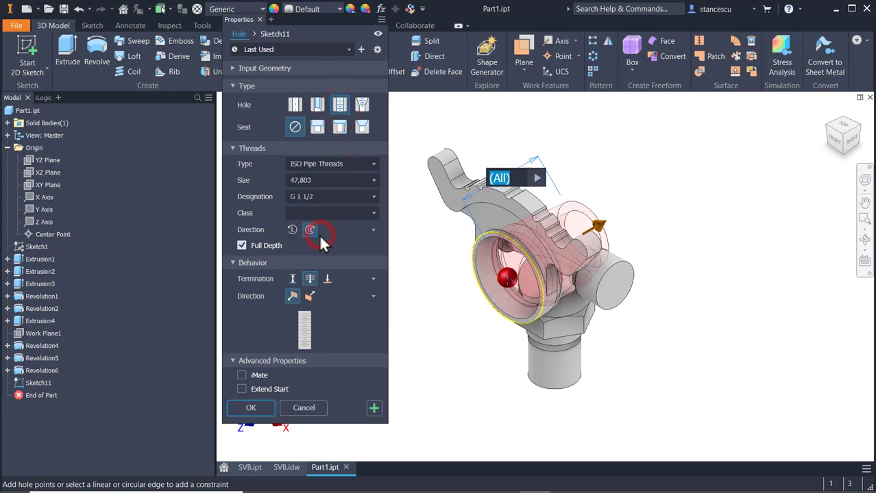
pyautogui.click(334, 180)
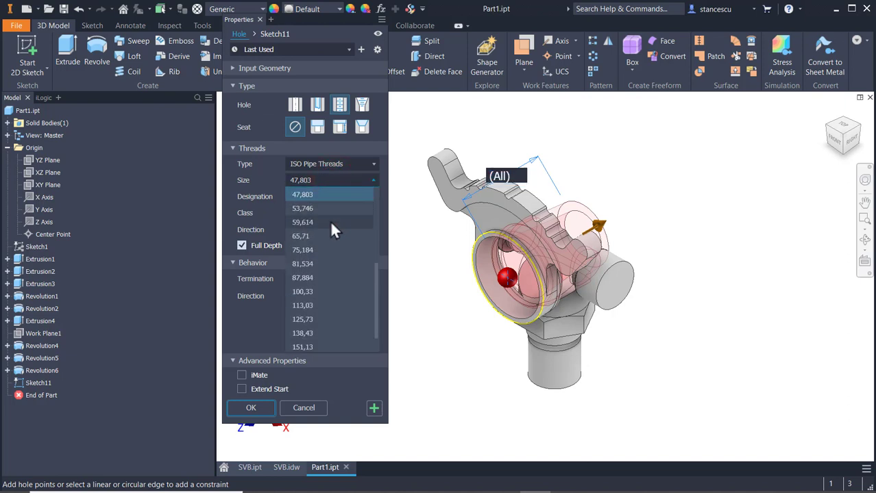
pyautogui.scroll(2, 330, 220)
pyautogui.scroll(1, 329, 219)
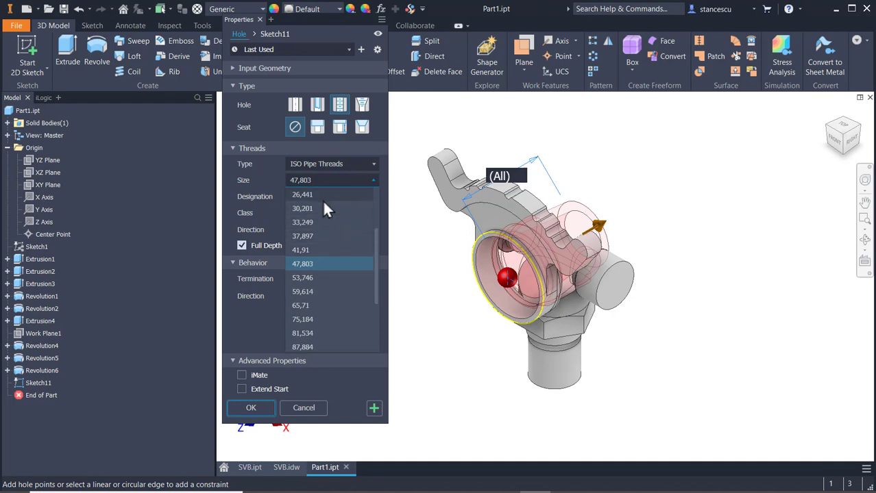
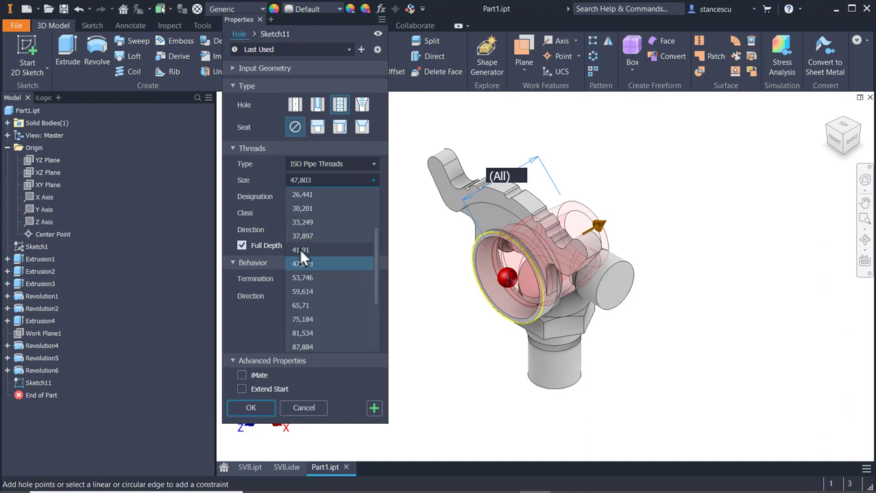
pyautogui.click(299, 250)
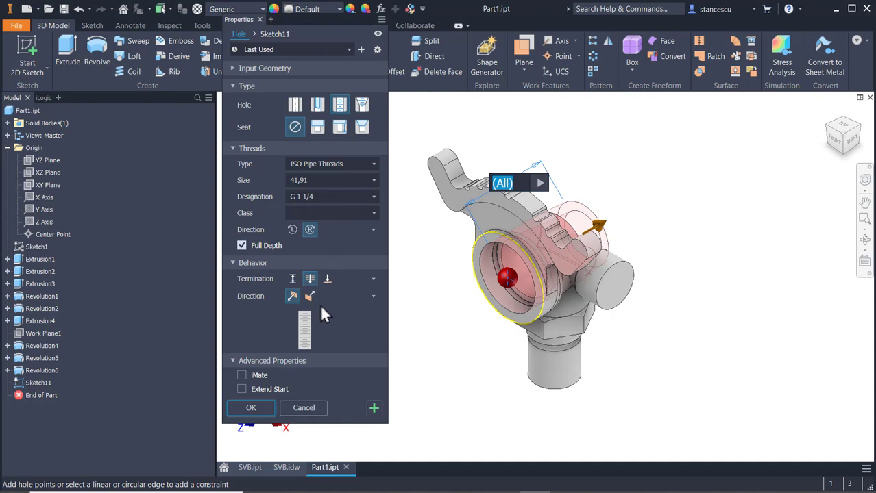
# Limit the threaded hole to a distance of 12-1.5 mm with a flat drill point and create it.
pyautogui.click(292, 279)
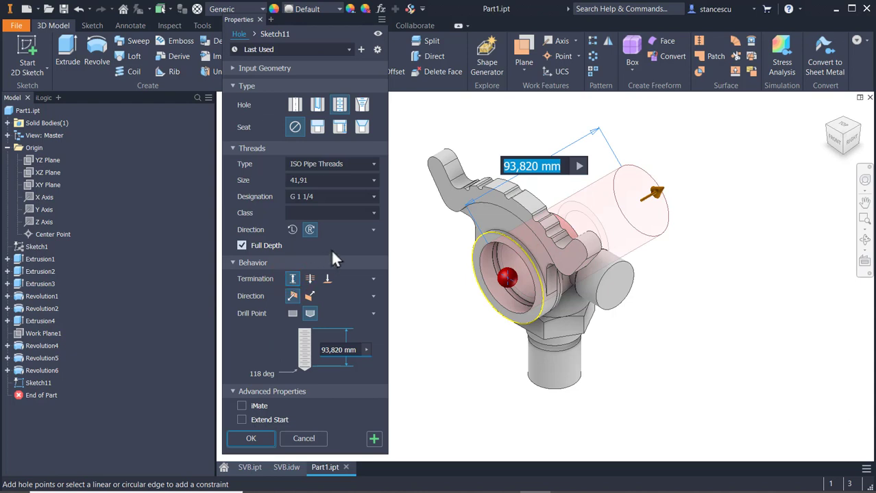
pyautogui.click(292, 313)
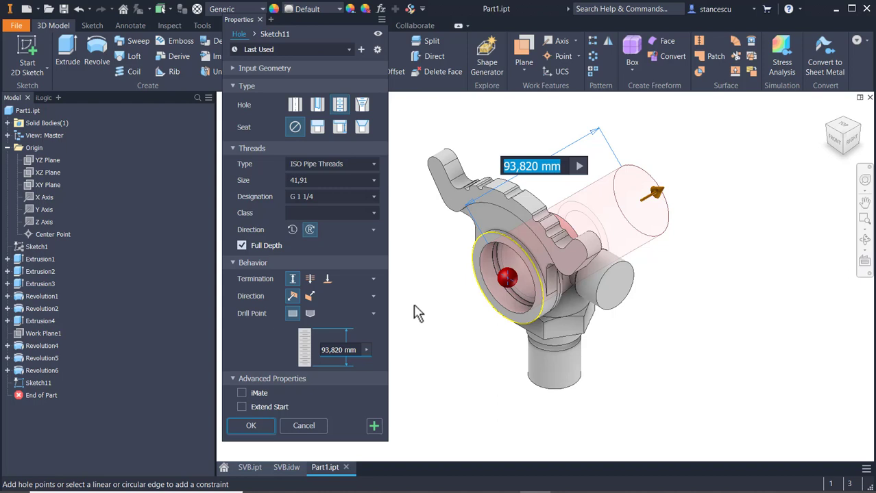
pyautogui.write('12')
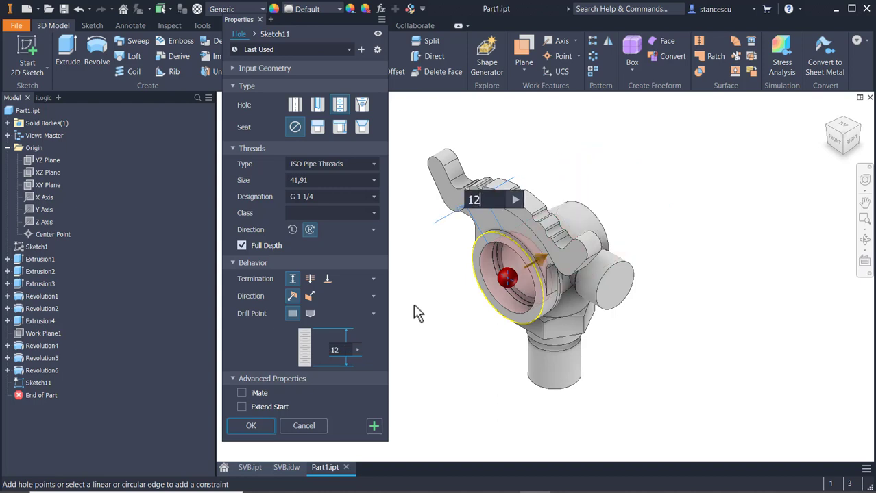
pyautogui.write('-')
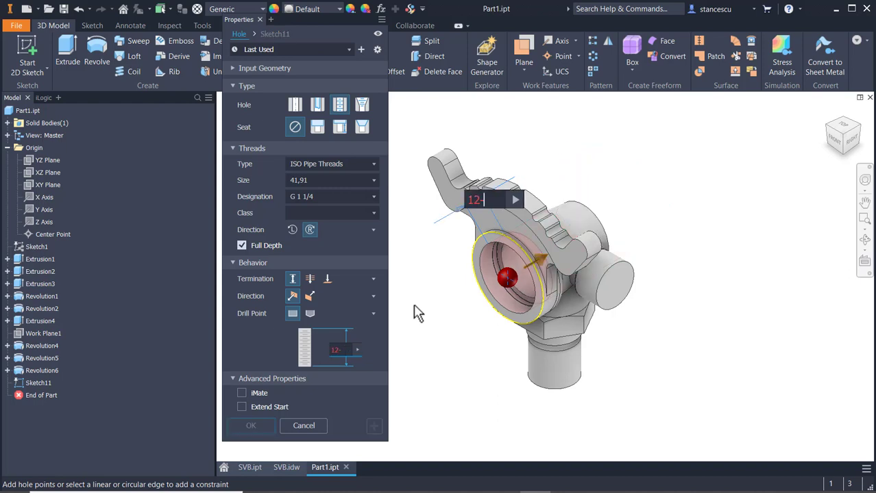
pyautogui.write('1.5')
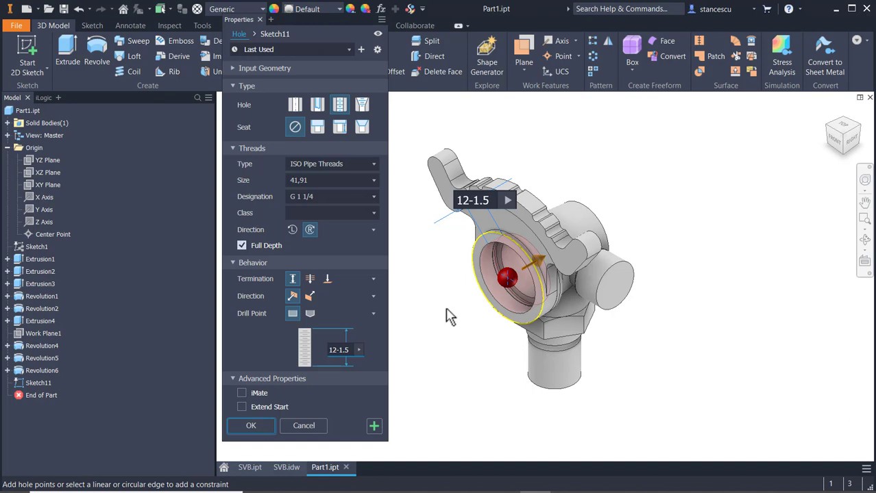
pyautogui.click(250, 427)
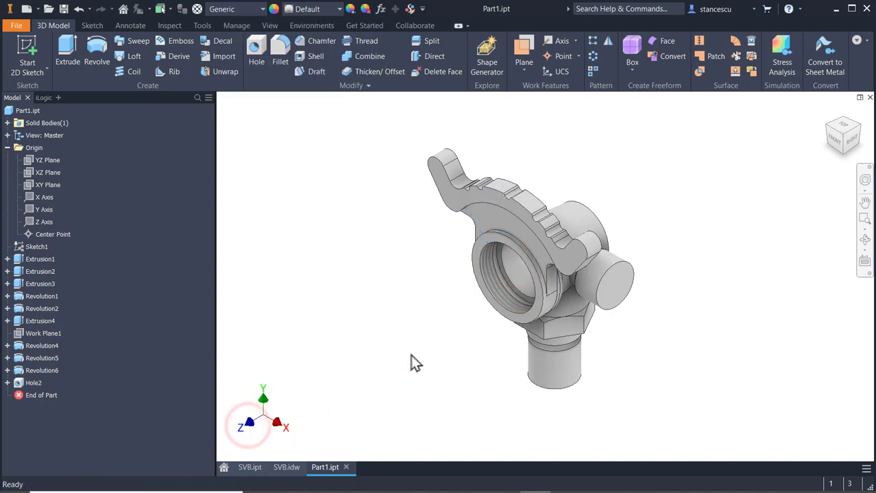
pyautogui.scroll(5, 493, 285)
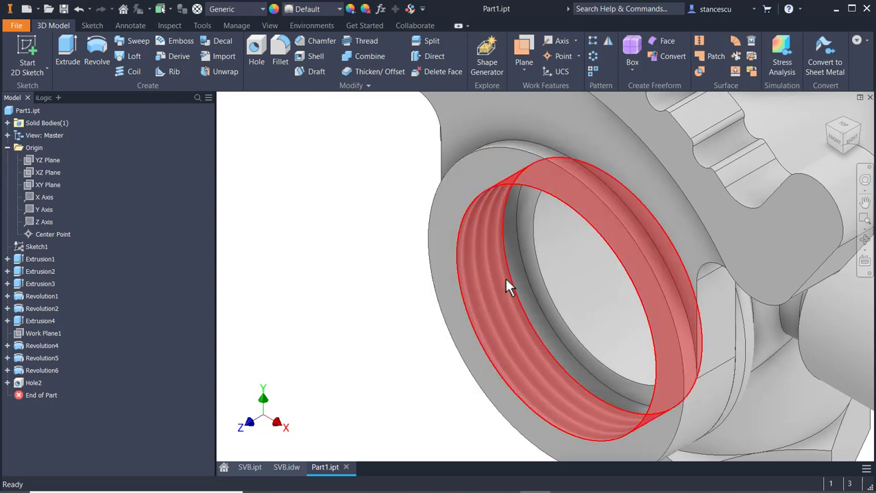
pyautogui.scroll(3, 363, 352)
pyautogui.moveTo(379, 343); pyautogui.dragTo(420, 253, button='middle')
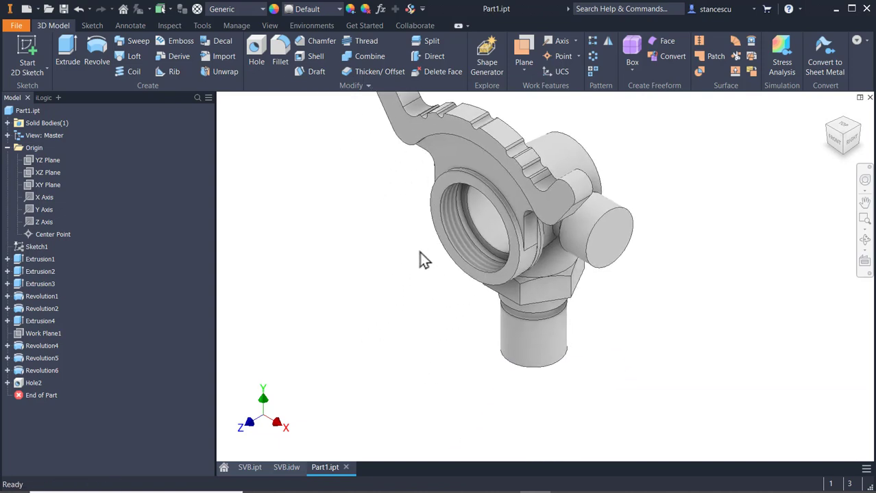
# Check the chamfer callouts in the SVB.idw drawing and apply a 1.5 mm chamfer to the lower stub's bottom edge in Part1.ipt.
pyautogui.click(285, 469)
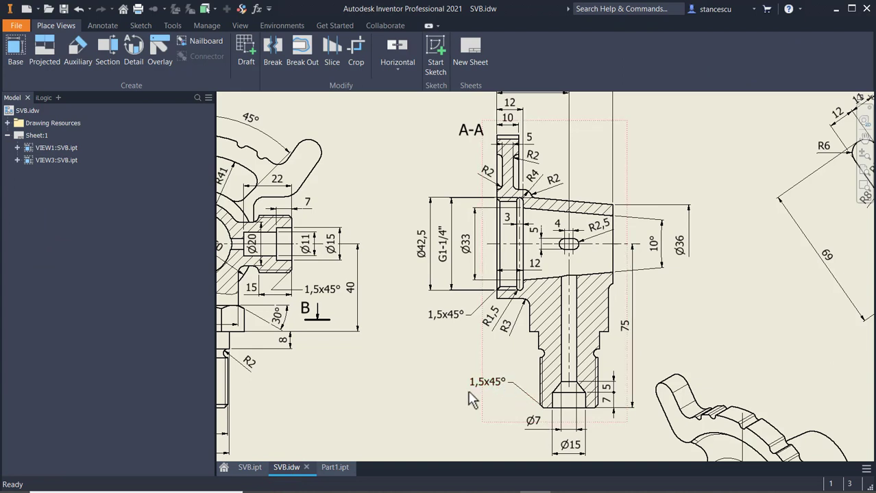
pyautogui.click(442, 317)
pyautogui.moveTo(431, 370); pyautogui.dragTo(576, 332, button='middle')
pyautogui.click(463, 251)
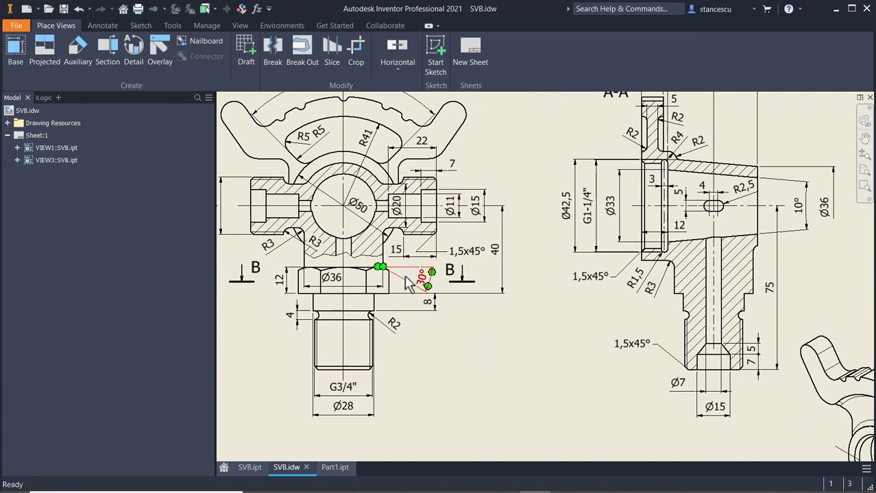
pyautogui.click(333, 469)
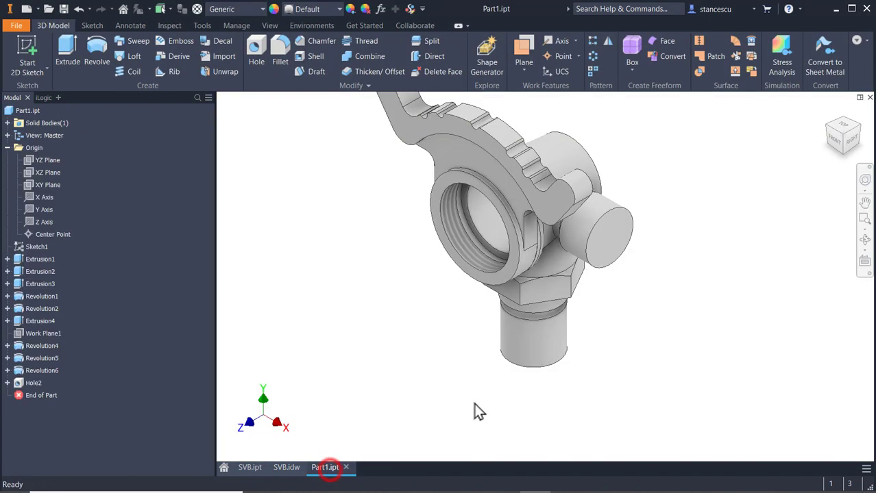
pyautogui.click(559, 366)
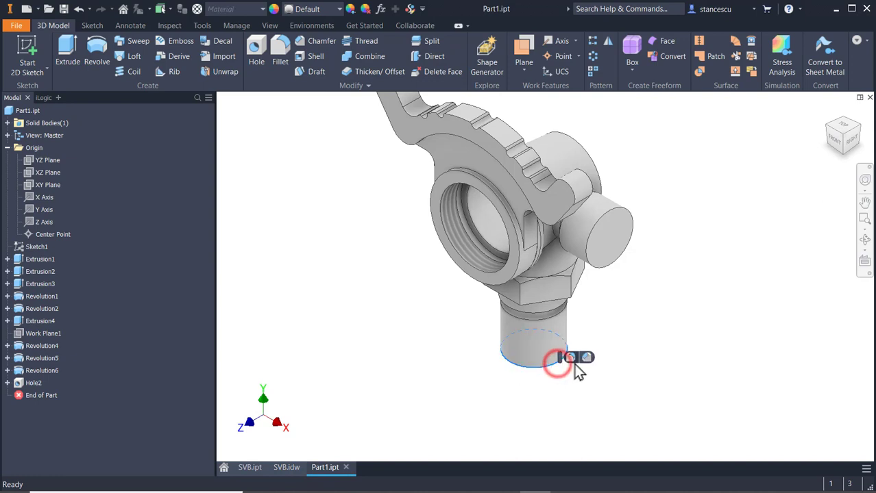
pyautogui.click(587, 358)
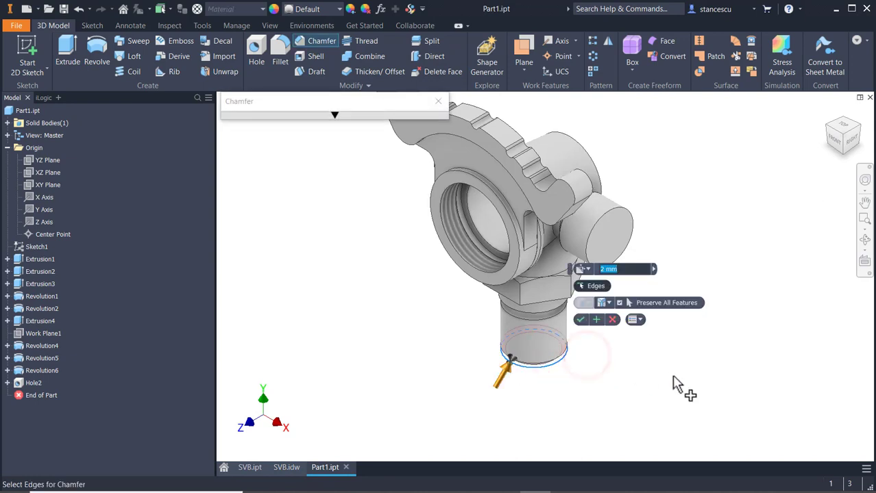
pyautogui.write('1.5')
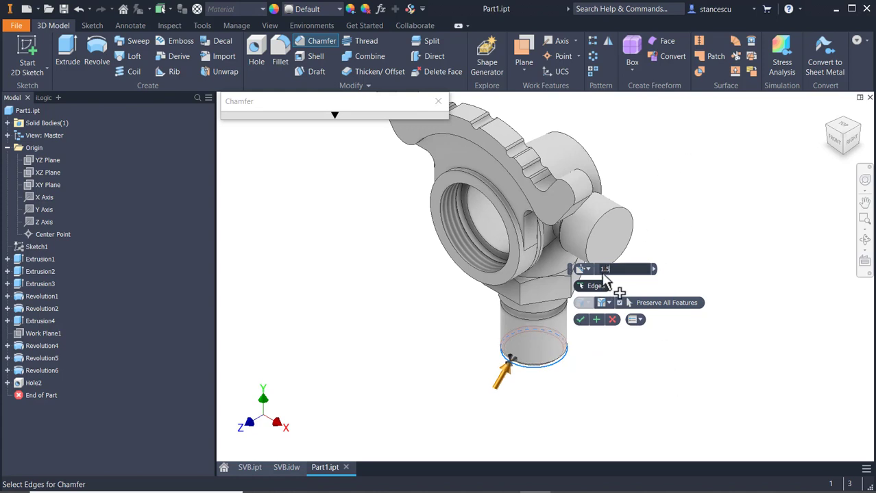
# Add the end edges of both side stubs and the front bore's inner rim to the 1.5 mm chamfer and create it.
pyautogui.click(609, 226)
pyautogui.keyDown('shift'); pyautogui.moveTo(357, 289); pyautogui.dragTo(461, 262, button='middle'); pyautogui.keyUp('shift')
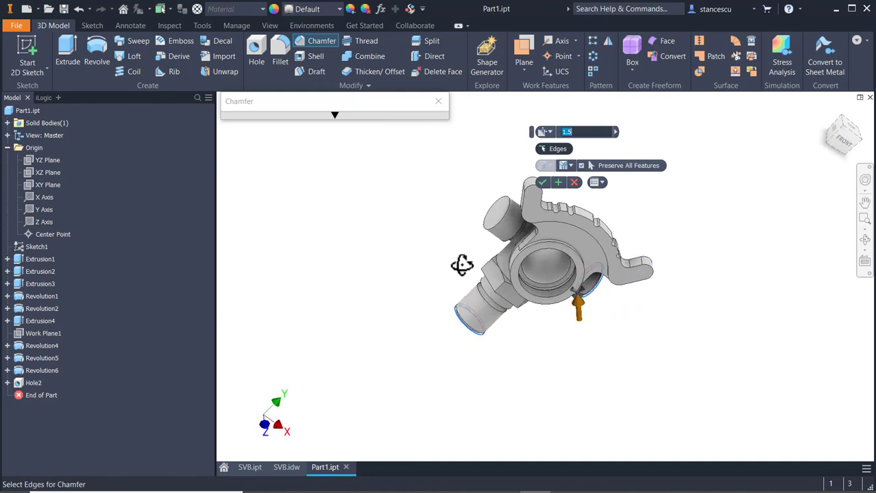
pyautogui.click(506, 236)
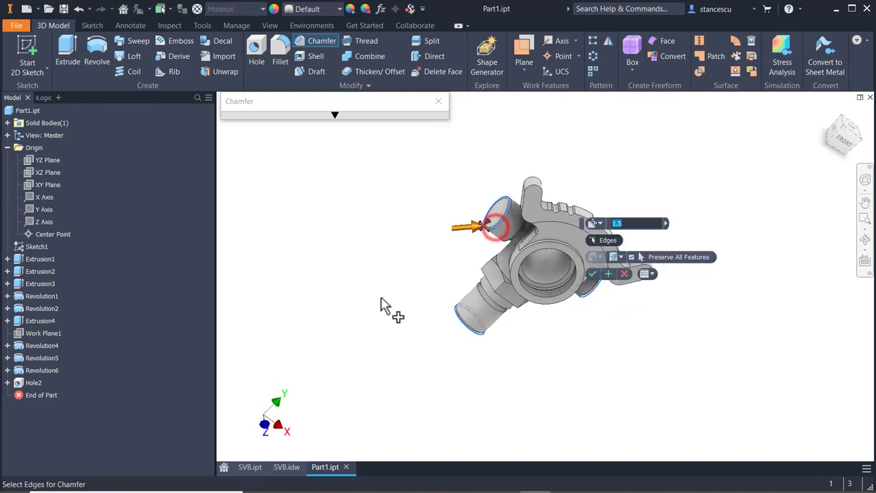
pyautogui.keyDown('shift'); pyautogui.moveTo(539, 367); pyautogui.dragTo(516, 363, button='middle'); pyautogui.keyUp('shift')
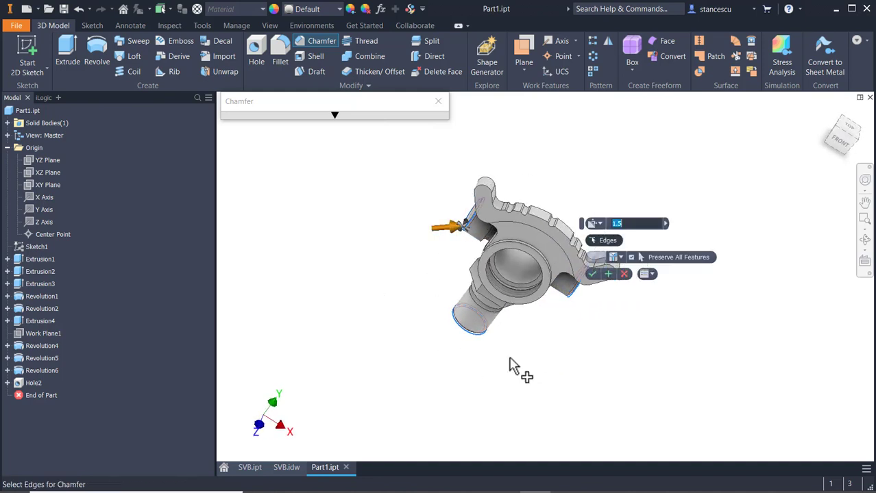
pyautogui.click(512, 307)
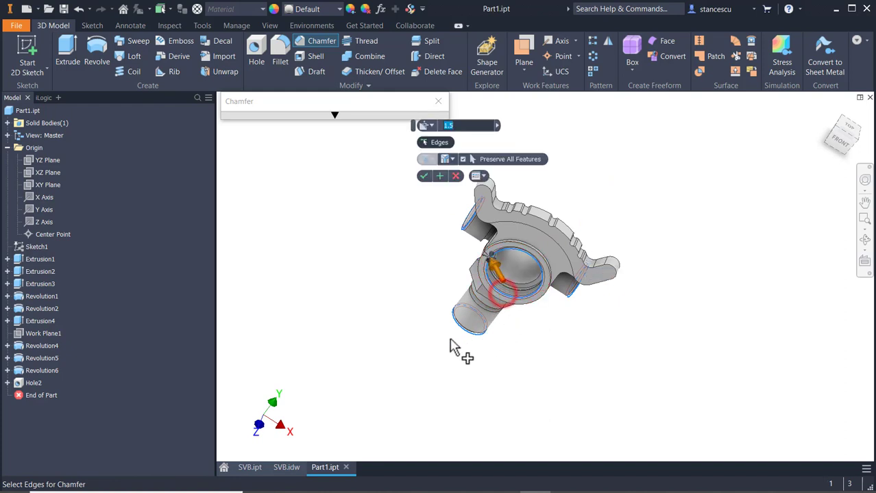
pyautogui.click(425, 176)
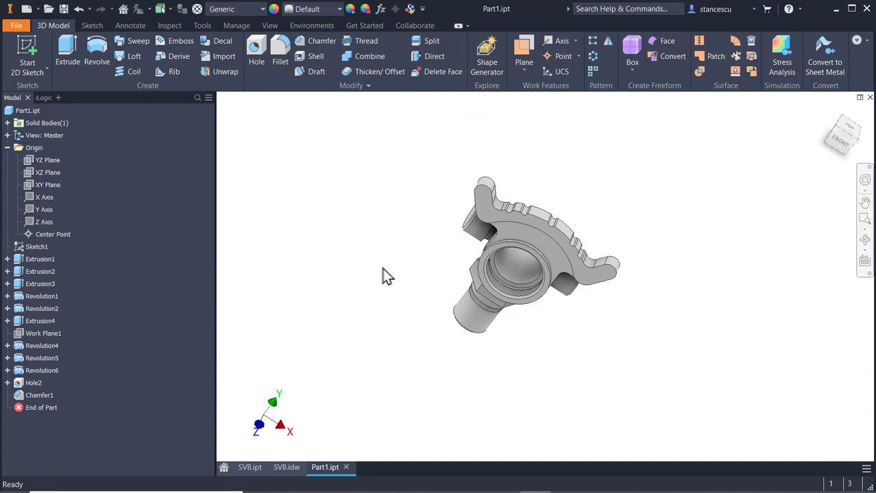
pyautogui.press('F6')
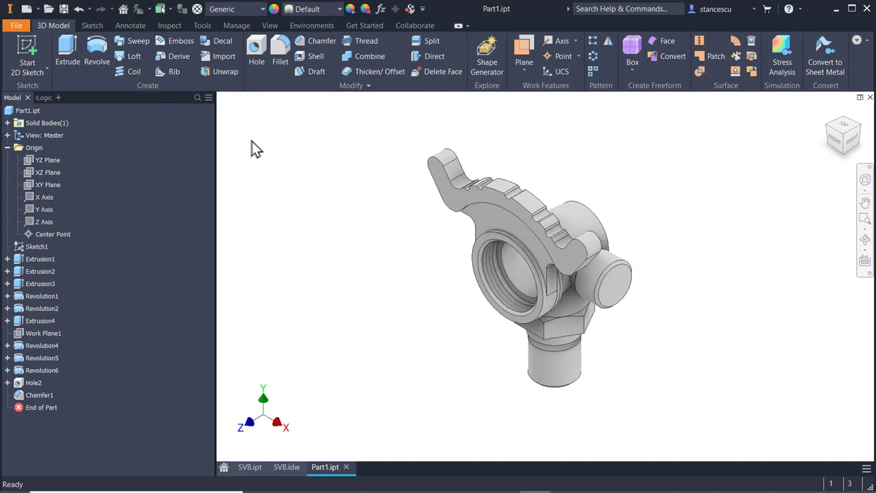
# Thread the lower stub's cylindrical face at full depth with ISO Pipe Threads, size 26,441, designation G 3/4, class A.
pyautogui.click(371, 37)
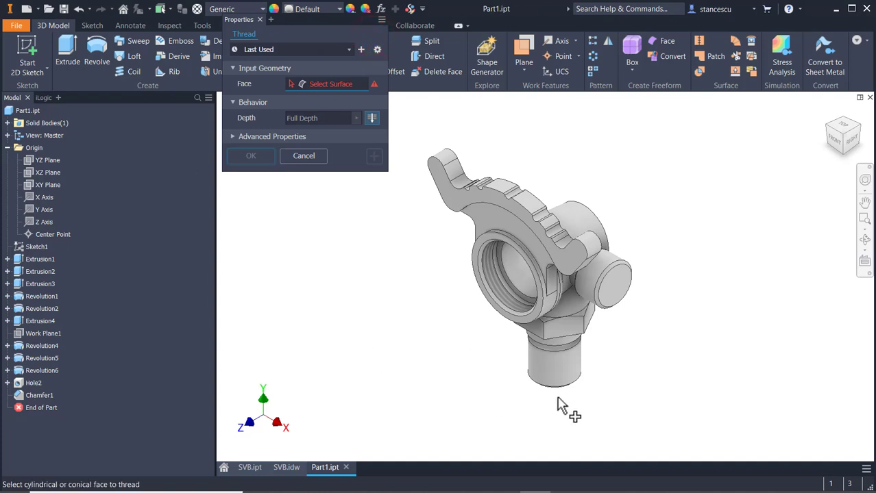
pyautogui.click(566, 376)
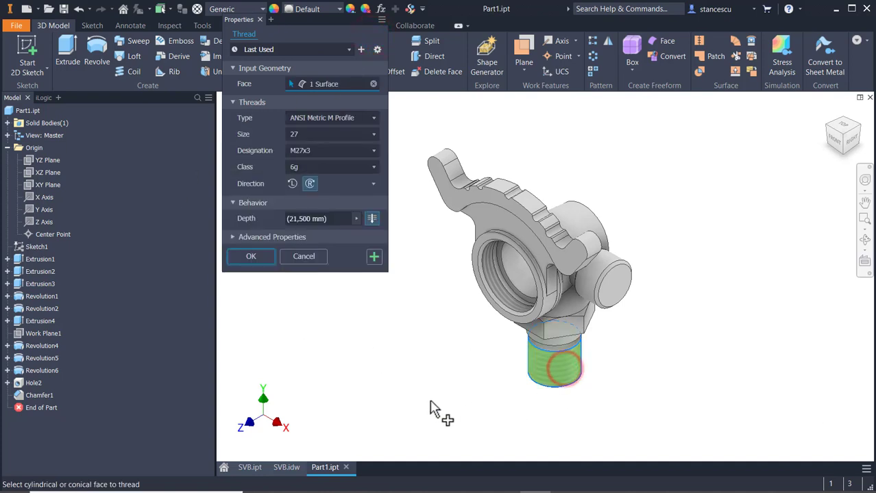
pyautogui.click(354, 118)
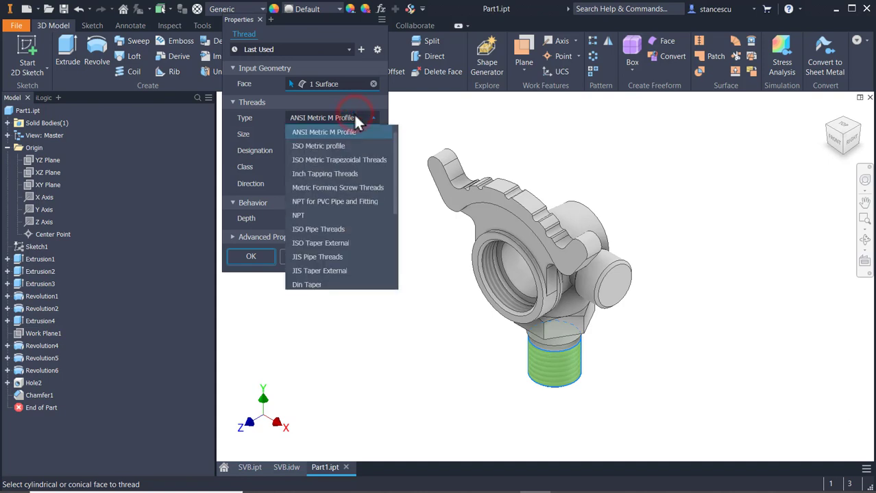
pyautogui.click(335, 229)
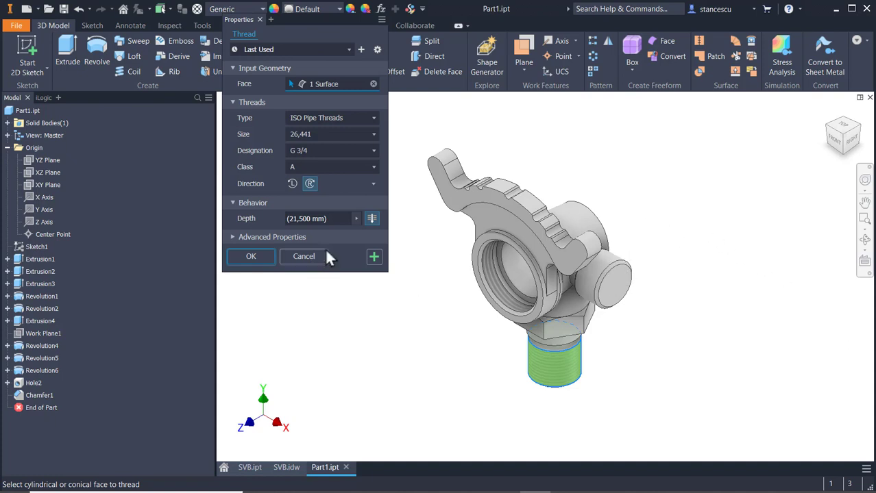
pyautogui.click(374, 256)
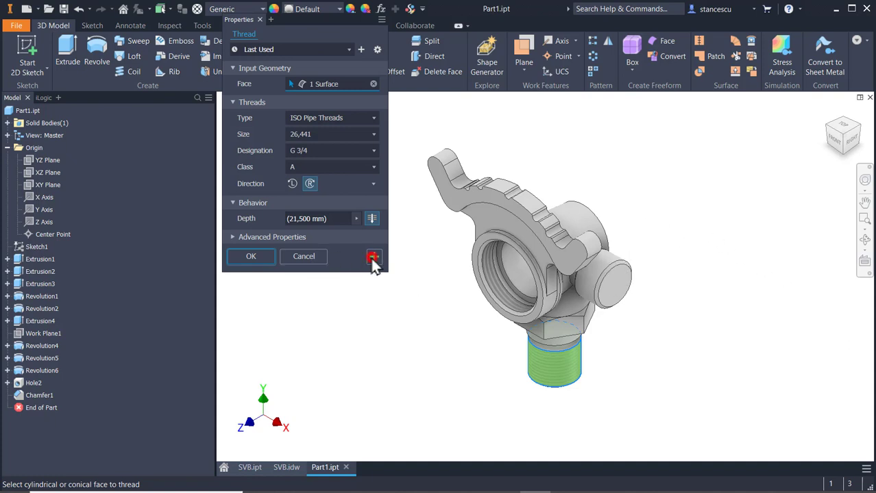
# Apply a full-depth ISO Pipe Threads G 3/4 thread, size 26,441, to the right side stub's cylindrical face.
pyautogui.click(603, 259)
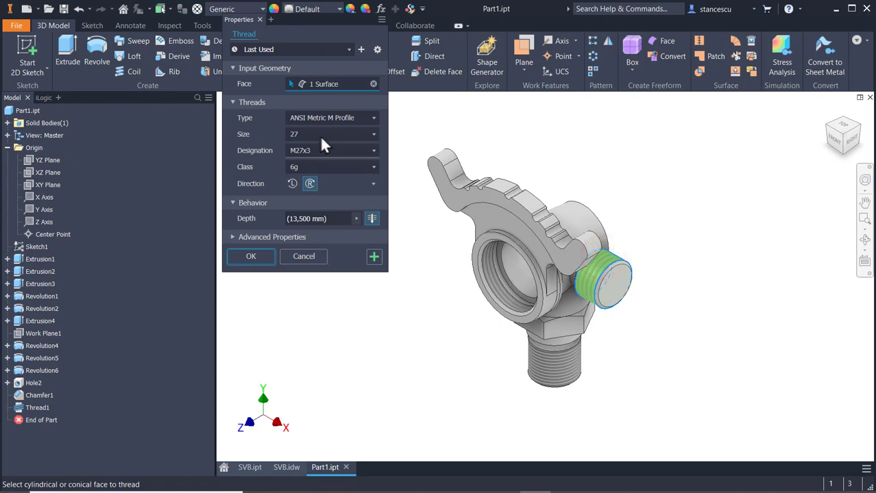
pyautogui.click(332, 116)
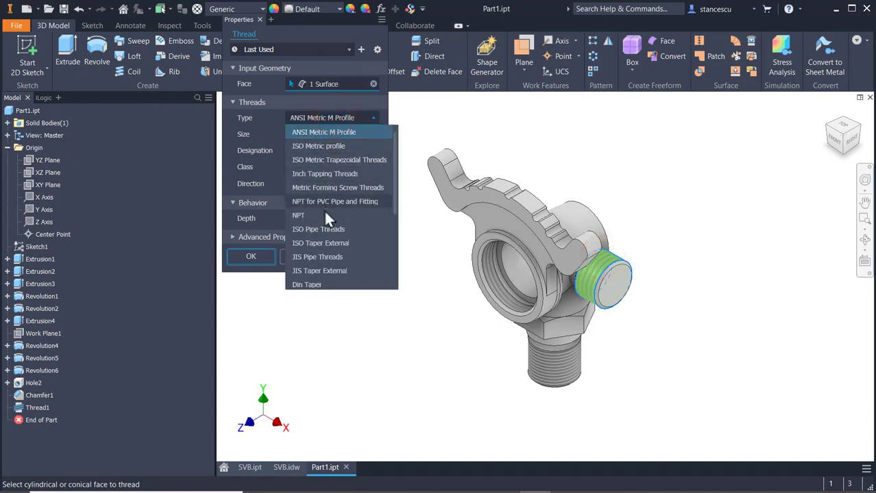
pyautogui.click(321, 228)
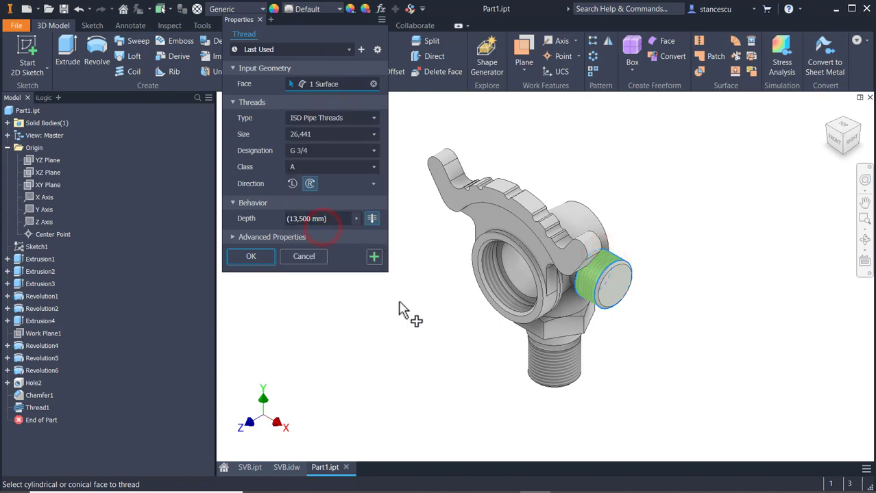
pyautogui.scroll(-3, 410, 329)
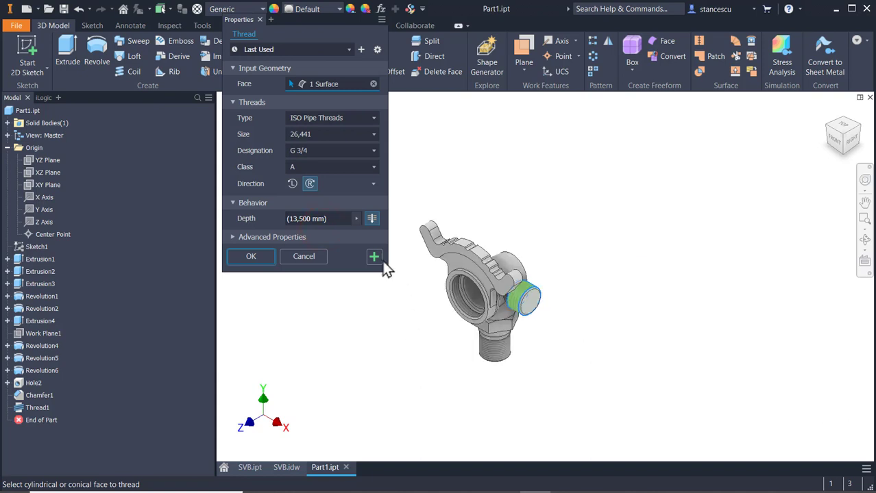
pyautogui.click(374, 259)
# Thread the opposite side stub's cylindrical face at full depth with ISO Pipe Threads and finish the threading.
pyautogui.keyDown('shift'); pyautogui.moveTo(423, 341); pyautogui.dragTo(515, 273, button='middle'); pyautogui.keyUp('shift')
pyautogui.scroll(3, 520, 275)
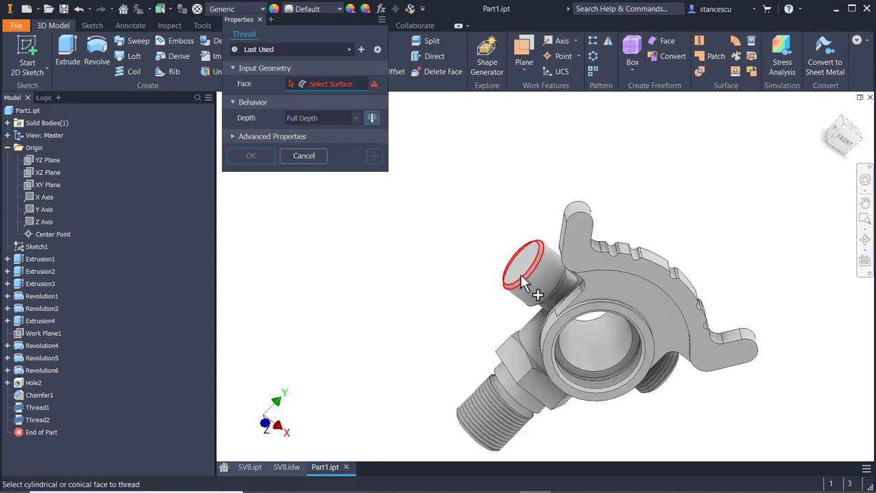
pyautogui.click(531, 280)
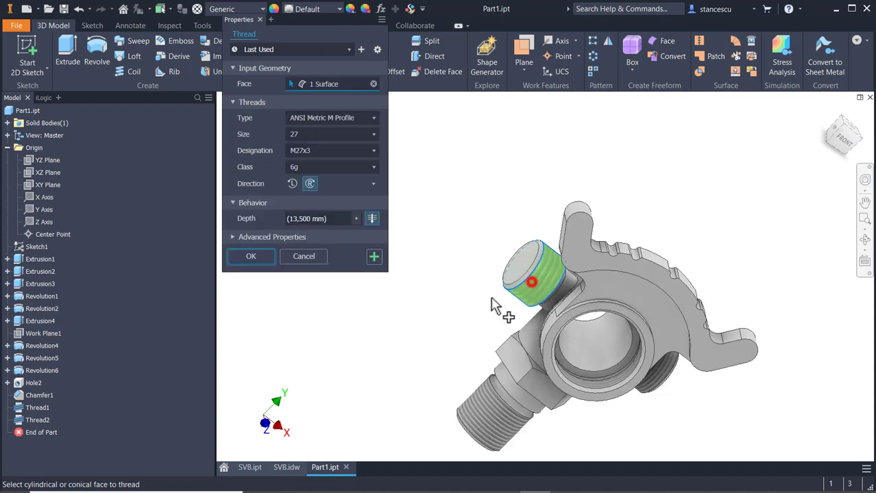
pyautogui.click(314, 115)
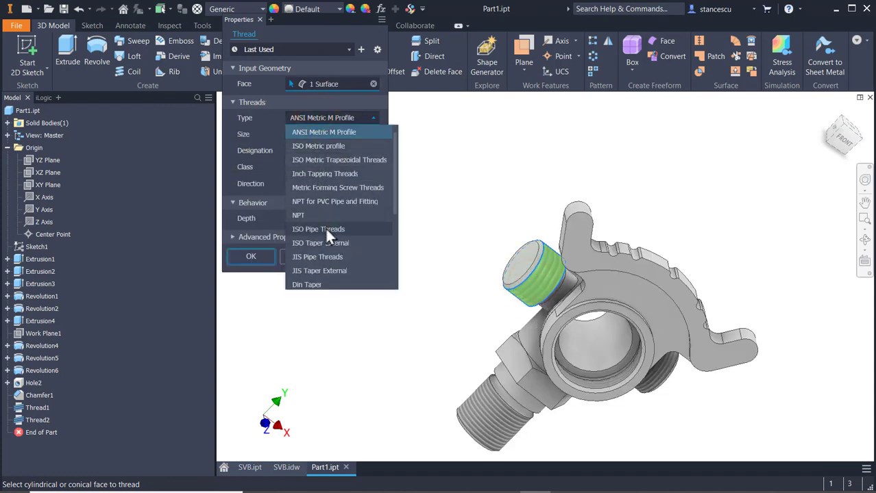
pyautogui.click(325, 228)
pyautogui.click(260, 261)
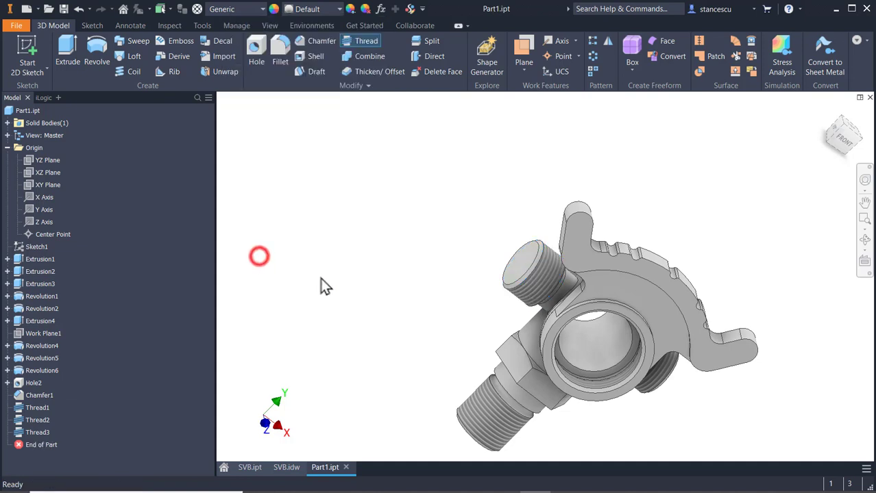
pyautogui.press('F6')
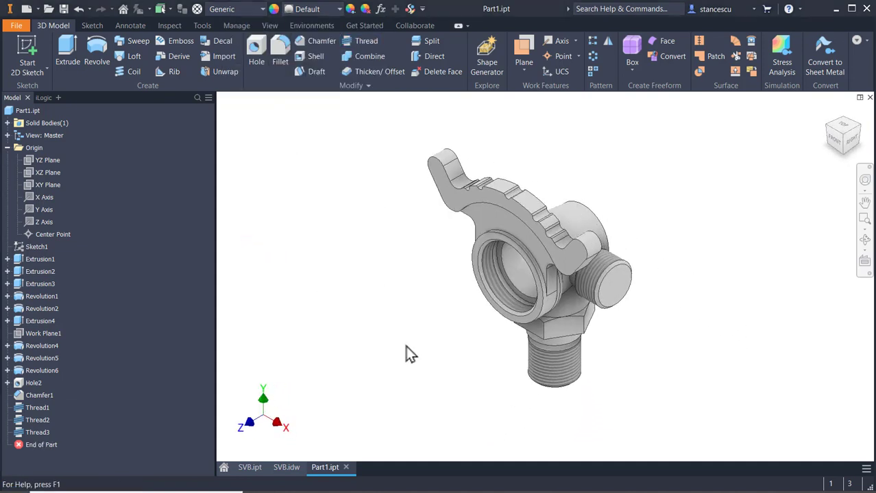
# Examine the diameters and depths of the side stubs' stepped bores in the front and section views of SVB.idw.
pyautogui.click(285, 468)
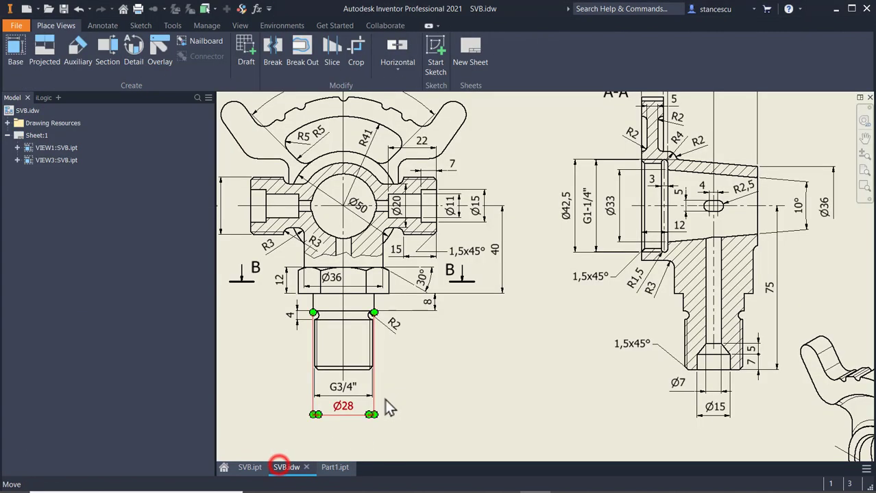
pyautogui.scroll(-4, 383, 198)
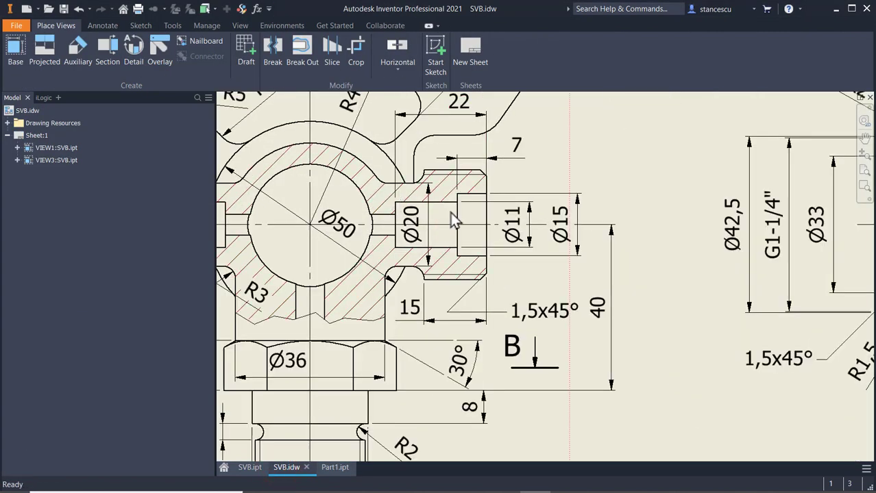
pyautogui.moveTo(452, 214); pyautogui.dragTo(590, 192, button='middle')
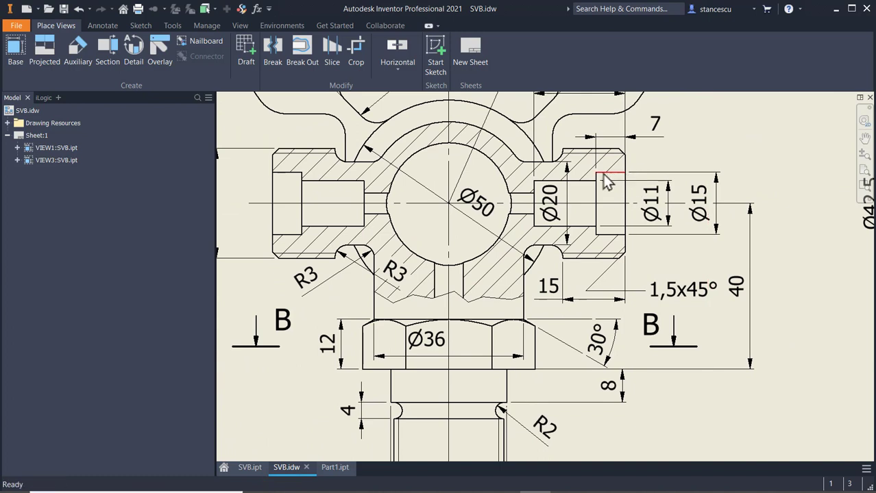
pyautogui.click(628, 173)
pyautogui.moveTo(659, 163); pyautogui.dragTo(673, 221, button='middle')
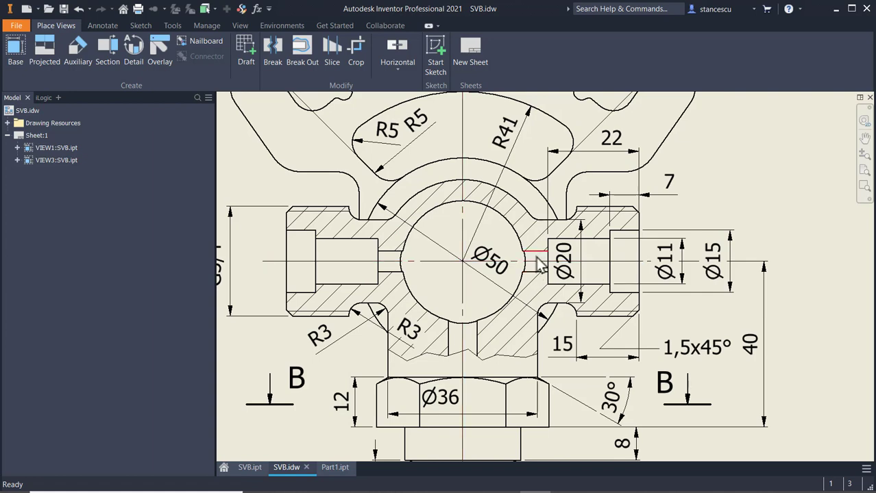
pyautogui.moveTo(575, 274); pyautogui.dragTo(233, 278, button='middle')
pyautogui.moveTo(611, 277); pyautogui.dragTo(404, 271, button='middle')
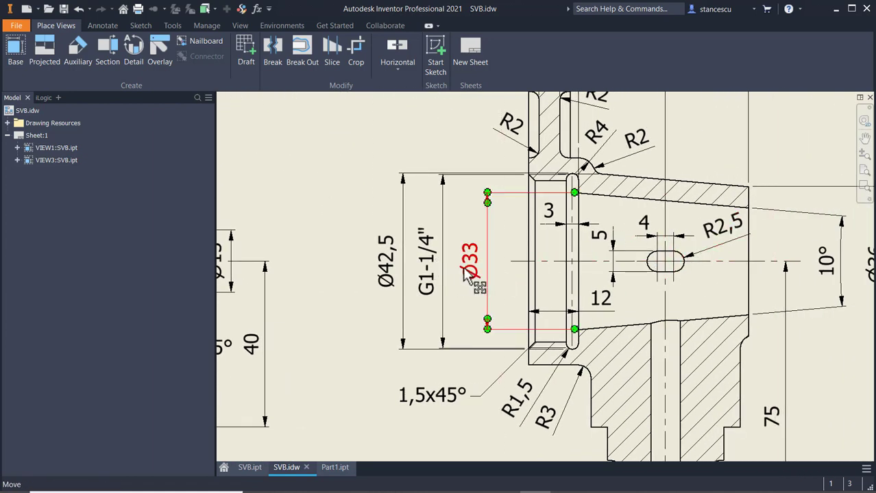
pyautogui.moveTo(469, 268); pyautogui.dragTo(484, 268, button='middle')
pyautogui.moveTo(244, 267)
pyautogui.mouseDown(button='middle')
pyautogui.moveTo(520, 266)
pyautogui.moveTo(511, 263)
pyautogui.moveTo(622, 282)
pyautogui.moveTo(618, 295)
pyautogui.mouseUp(button='middle')
pyautogui.scroll(3, 498, 284)
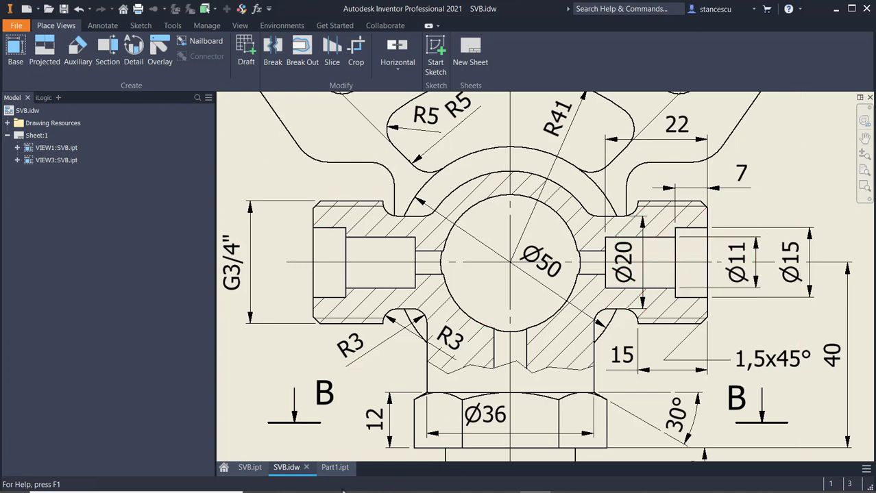
# Place a simple counterbored hole of 11 mm diameter in Part1.ipt, concentric with the right side stub's end face.
pyautogui.click(333, 467)
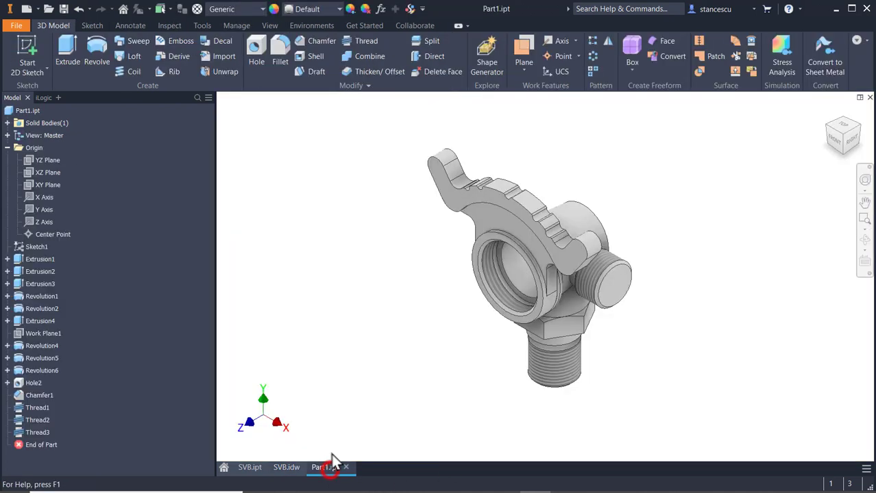
pyautogui.click(261, 50)
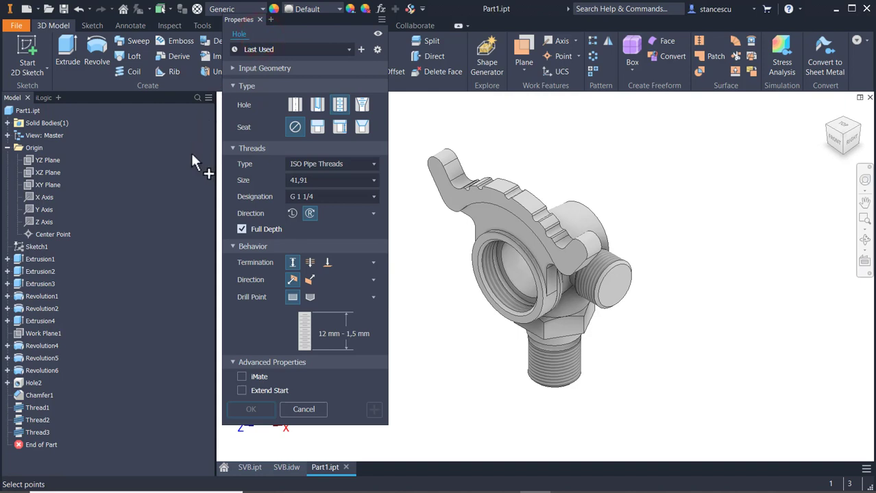
pyautogui.click(294, 103)
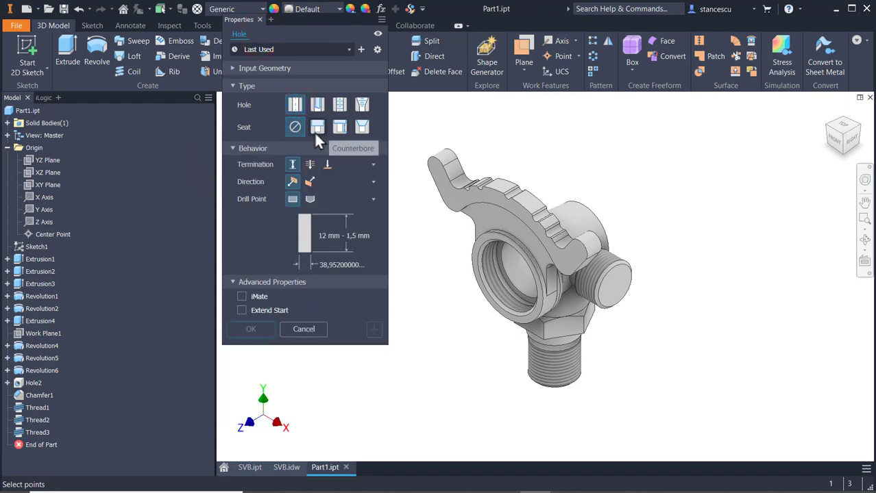
pyautogui.click(316, 129)
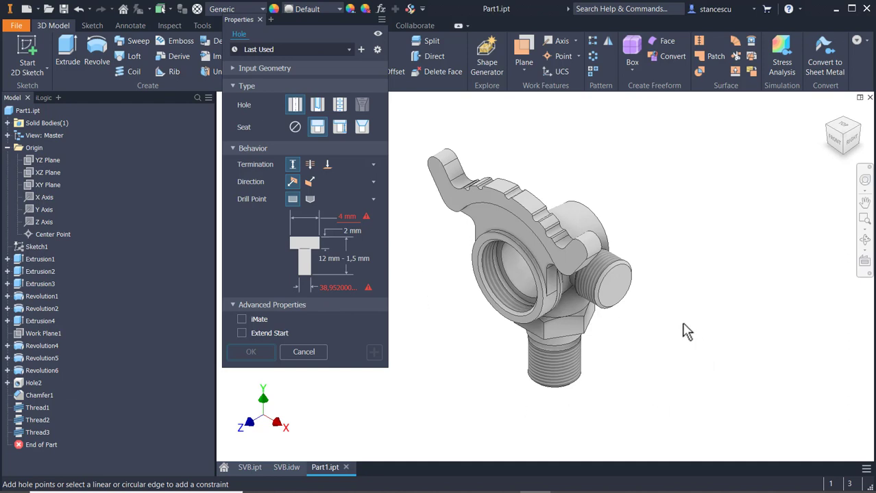
pyautogui.click(625, 279)
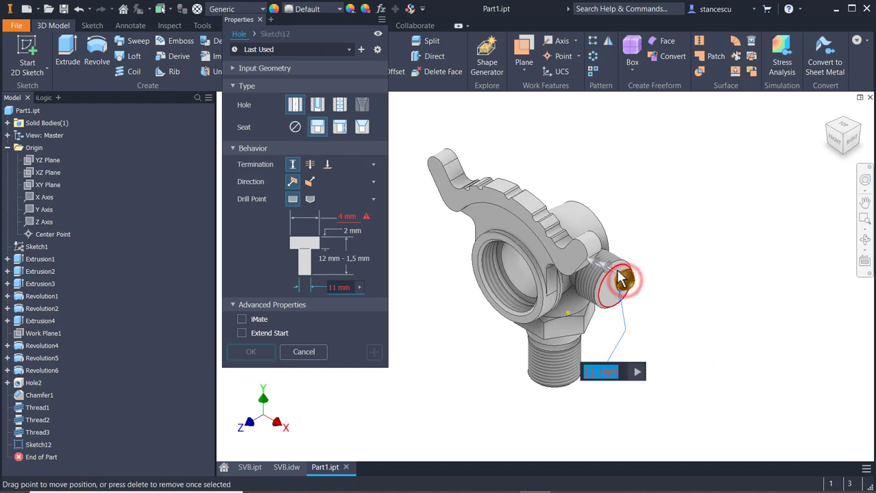
pyautogui.click(620, 273)
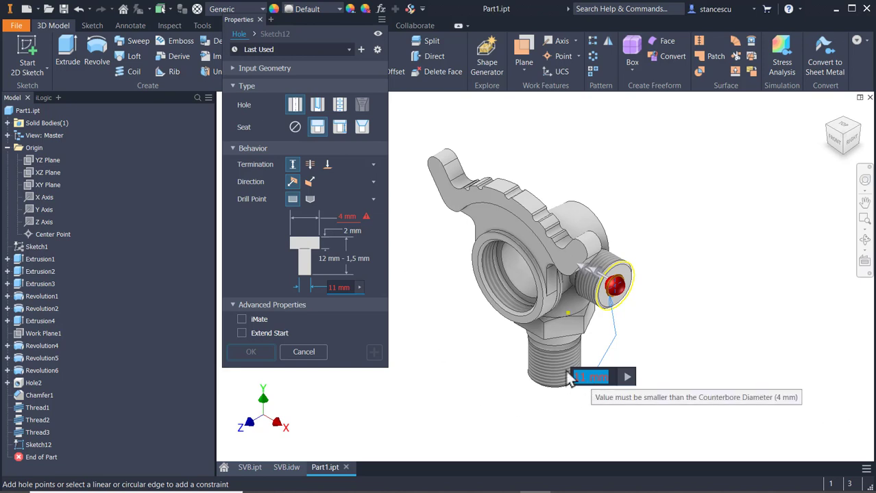
# Set the counterbored hole's depth to 22 mm.
pyautogui.press('Tab')
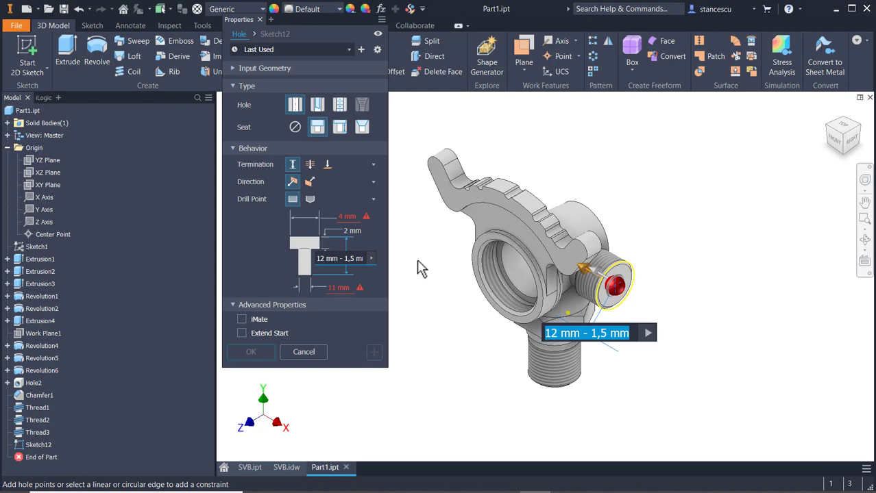
pyautogui.write('22')
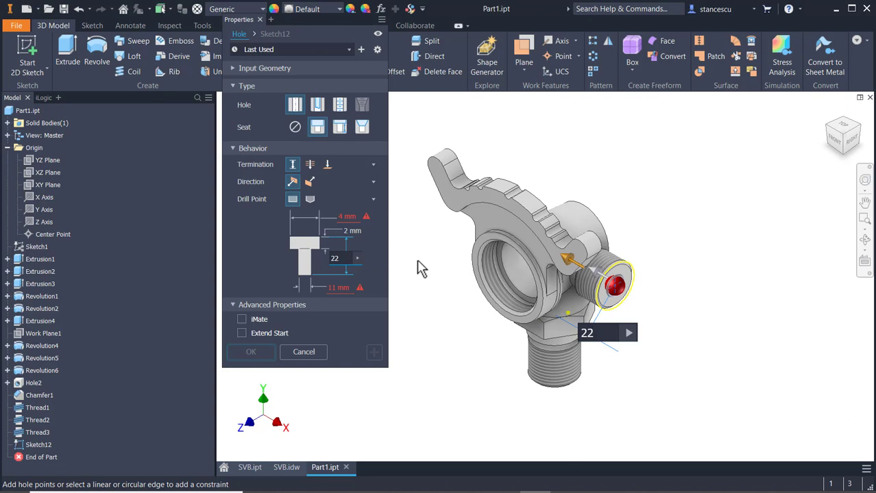
pyautogui.press('Tab')
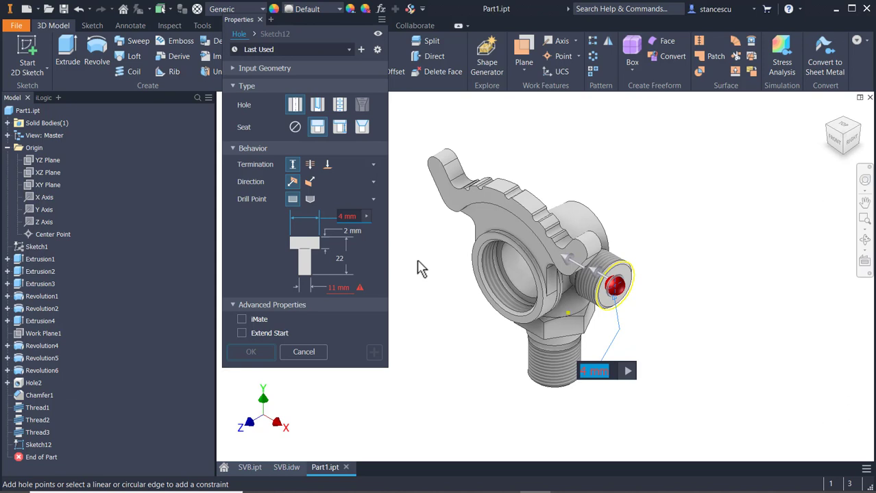
# Set the counterbore to 15 mm diameter and 7 mm depth, and create the hole while keeping the Hole command active.
pyautogui.write('15')
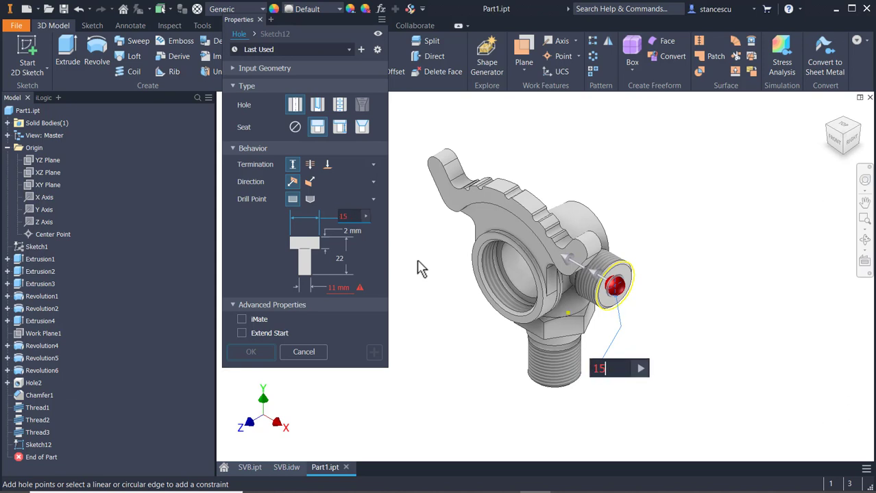
pyautogui.press('Tab')
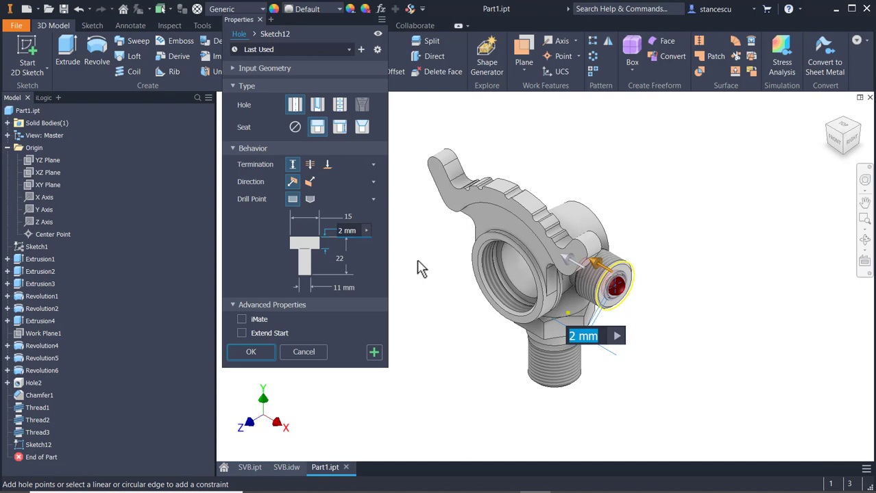
pyautogui.write('7')
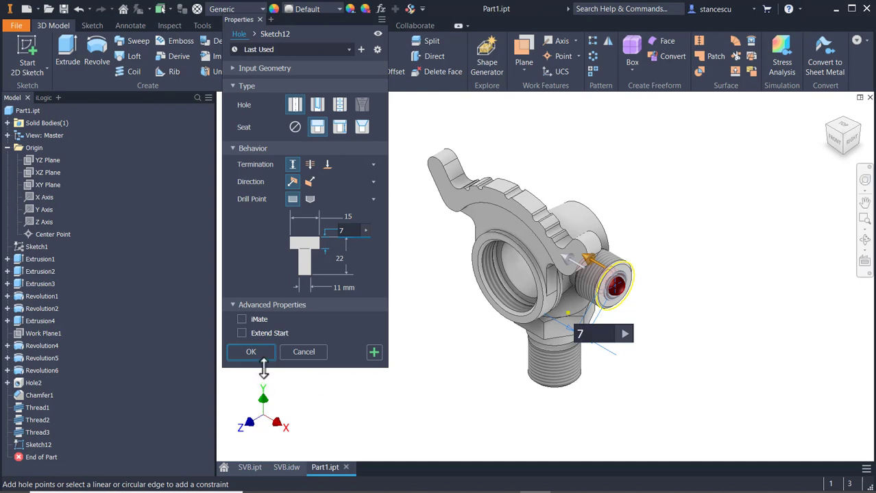
pyautogui.click(374, 352)
# Place a matching counterbored hole concentric with the opposite side stub's end face and finish the Hole command.
pyautogui.keyDown('shift'); pyautogui.moveTo(461, 385); pyautogui.dragTo(591, 369, button='middle'); pyautogui.keyUp('shift')
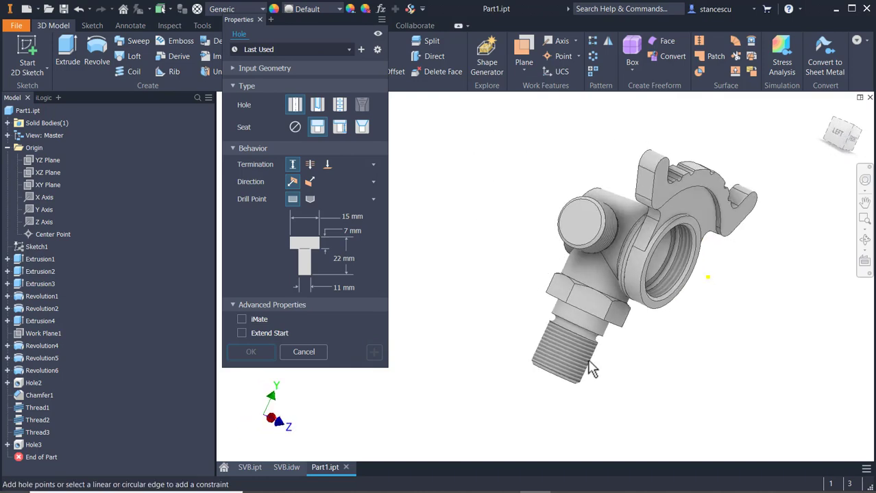
pyautogui.click(587, 221)
pyautogui.click(587, 243)
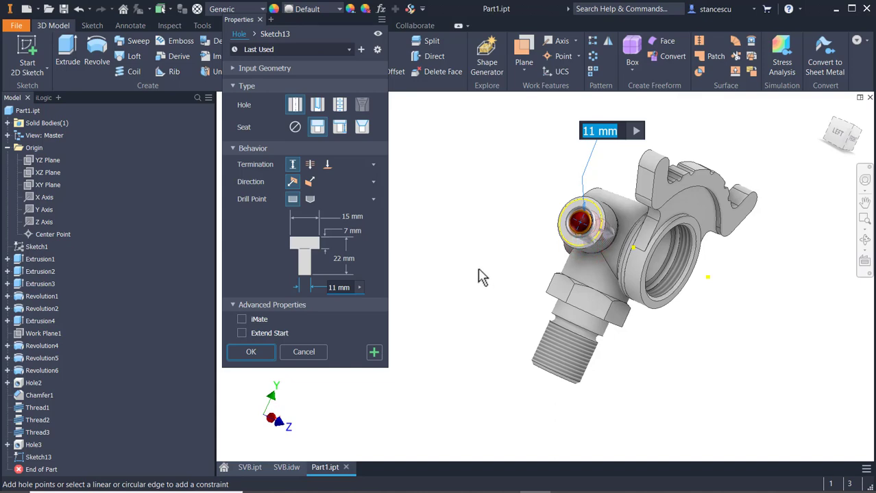
pyautogui.click(251, 352)
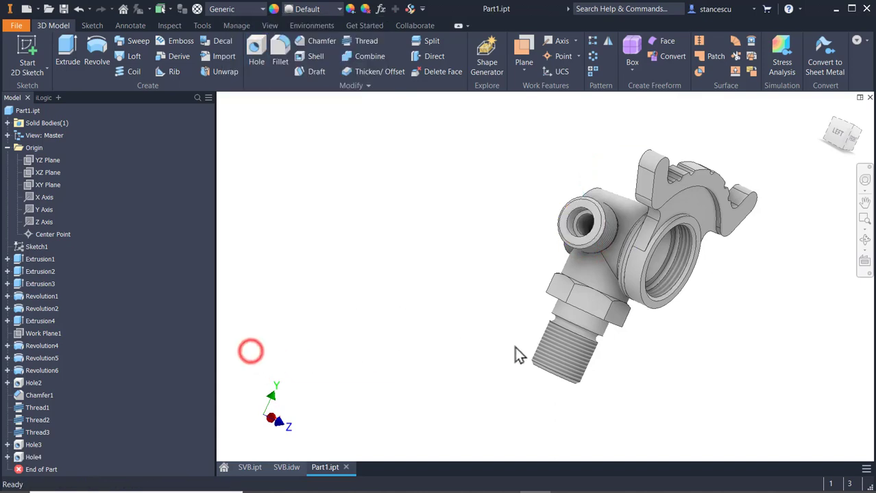
# Inspect both side-stub holes on the model, and examine the small slot's dimensions and location in section A-A of SVB.idw.
pyautogui.keyDown('shift'); pyautogui.moveTo(687, 373); pyautogui.dragTo(591, 355, button='middle'); pyautogui.keyUp('shift')
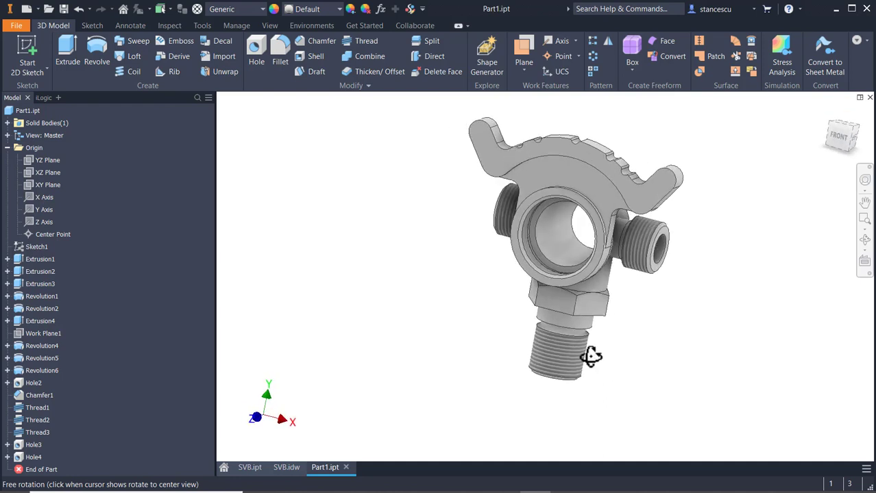
pyautogui.keyDown('shift'); pyautogui.moveTo(660, 329); pyautogui.dragTo(676, 333, button='middle'); pyautogui.keyUp('shift')
pyautogui.scroll(3, 675, 332)
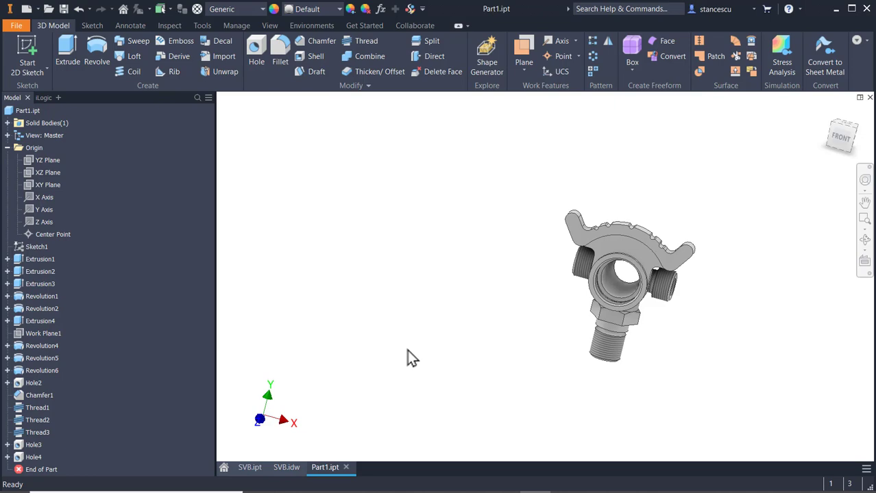
pyautogui.press('F6')
pyautogui.click(286, 468)
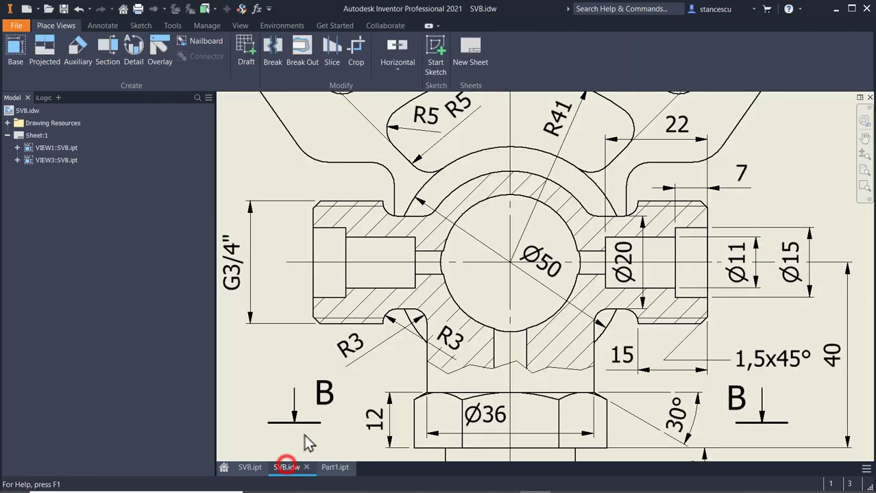
pyautogui.moveTo(567, 290); pyautogui.dragTo(178, 267, button='middle')
pyautogui.moveTo(479, 288)
pyautogui.mouseDown(button='middle')
pyautogui.moveTo(325, 275)
pyautogui.moveTo(341, 284)
pyautogui.mouseUp(button='middle')
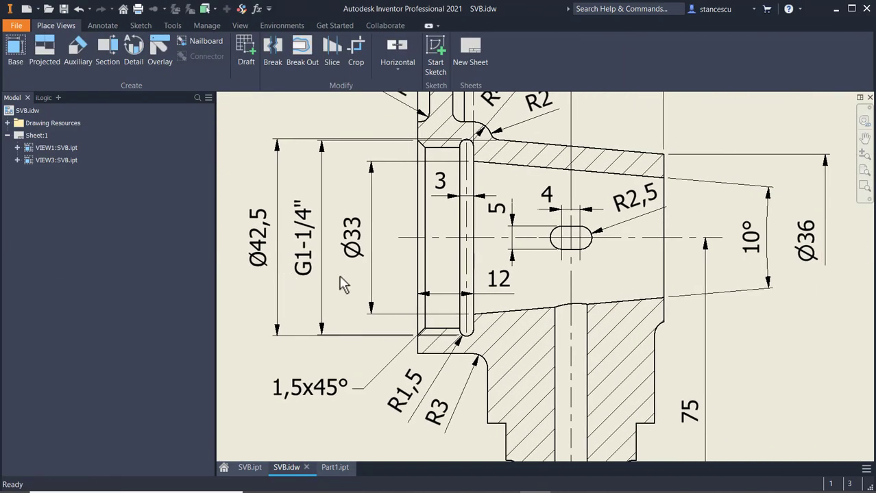
pyautogui.click(571, 278)
pyautogui.scroll(-5, 568, 316)
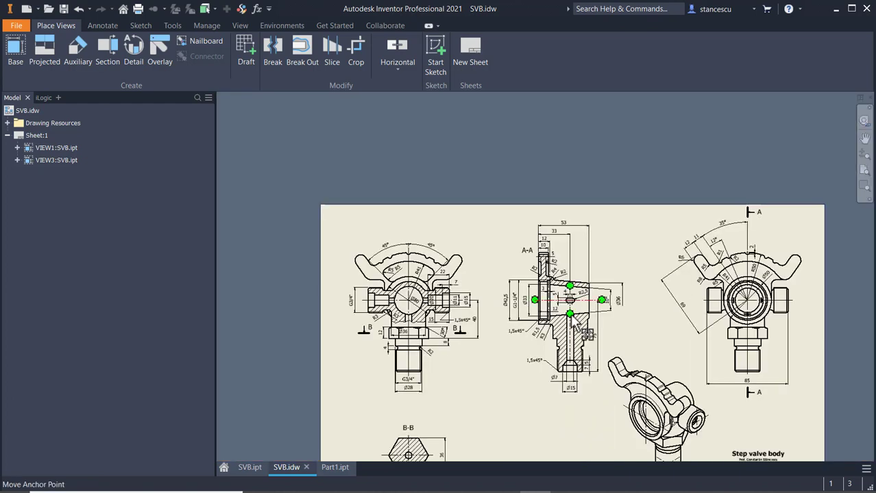
pyautogui.scroll(5, 561, 247)
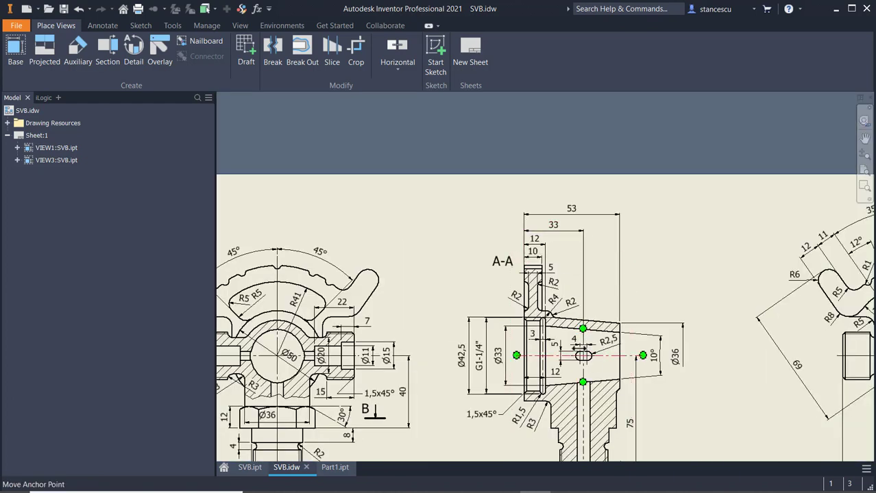
pyautogui.scroll(3, 576, 368)
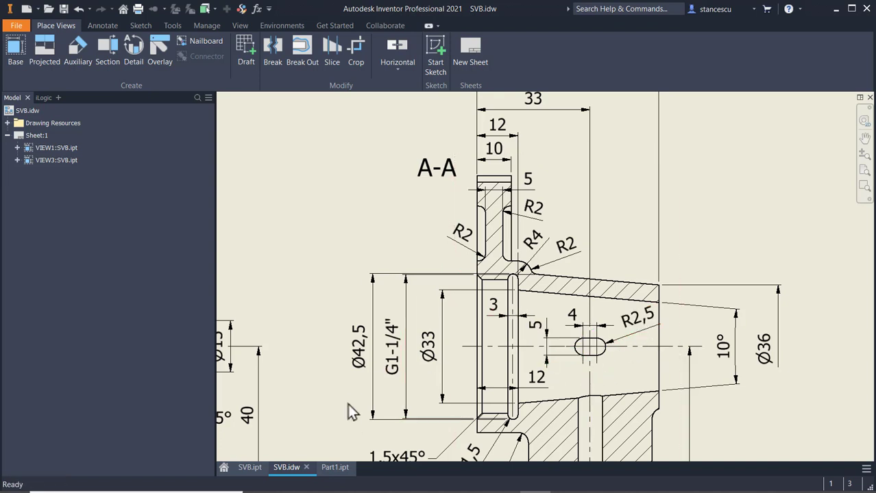
# Start a sketch on the YZ Plane of Part1.ipt and slice the body's graphics at the sketch plane.
pyautogui.click(334, 468)
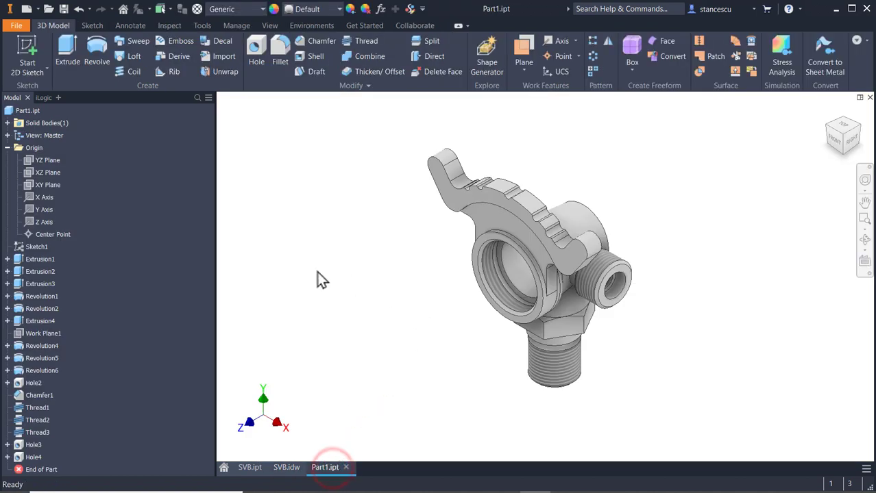
pyautogui.click(47, 159)
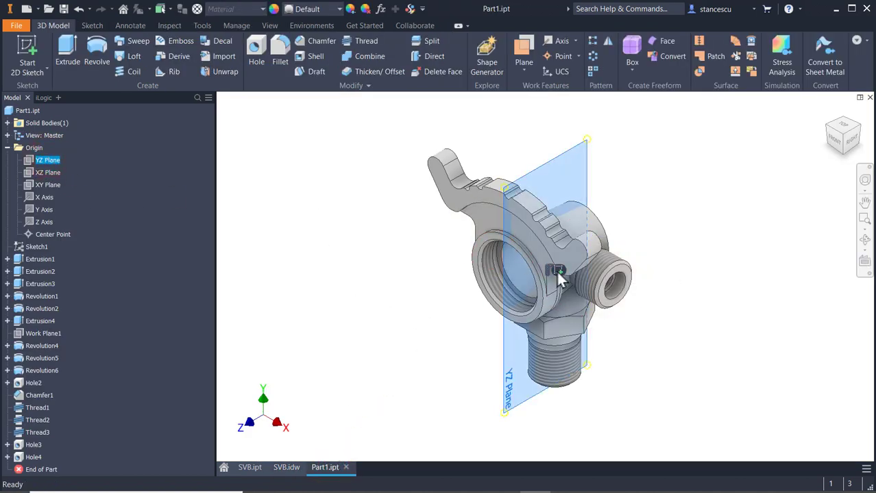
pyautogui.click(557, 269)
pyautogui.press('F7')
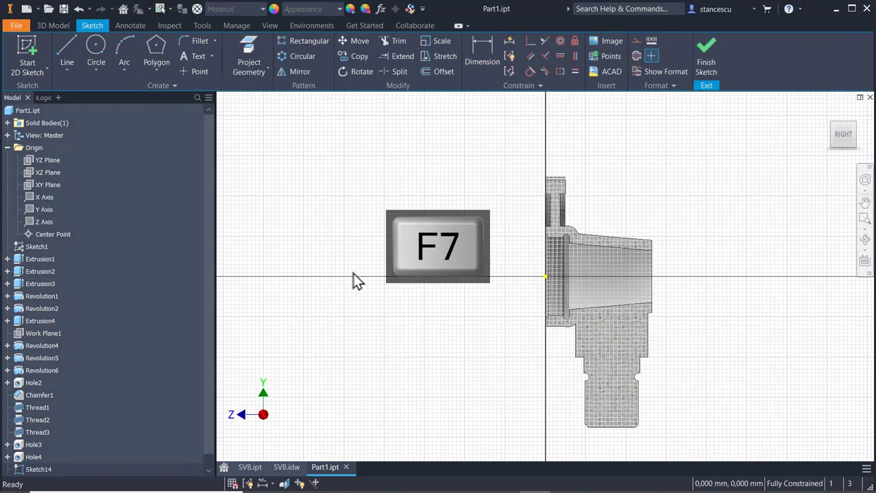
# Sketch a horizontal center-to-center slot inside the tapered bore with 5 mm between centers and a 2.5 mm radius.
pyautogui.click(158, 71)
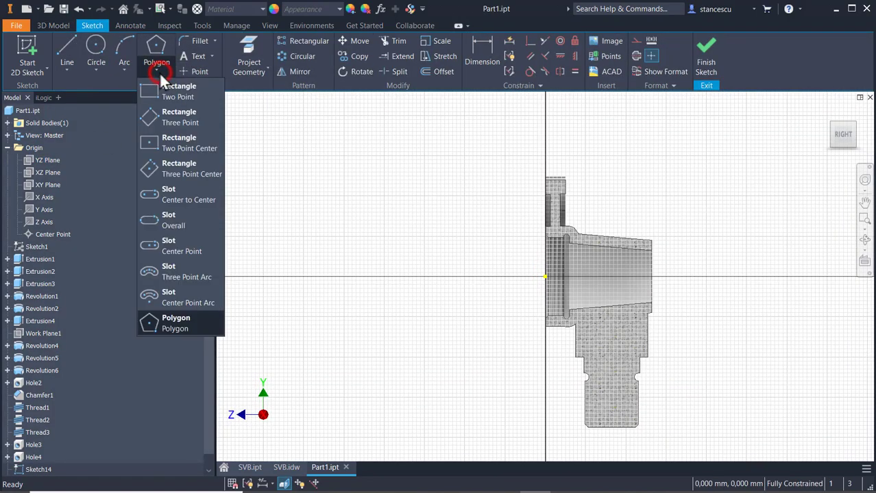
pyautogui.click(169, 198)
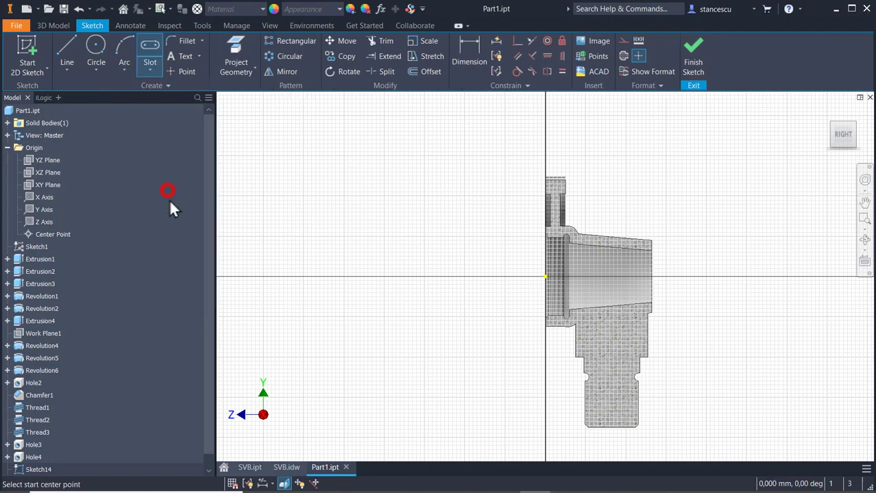
pyautogui.scroll(5, 608, 276)
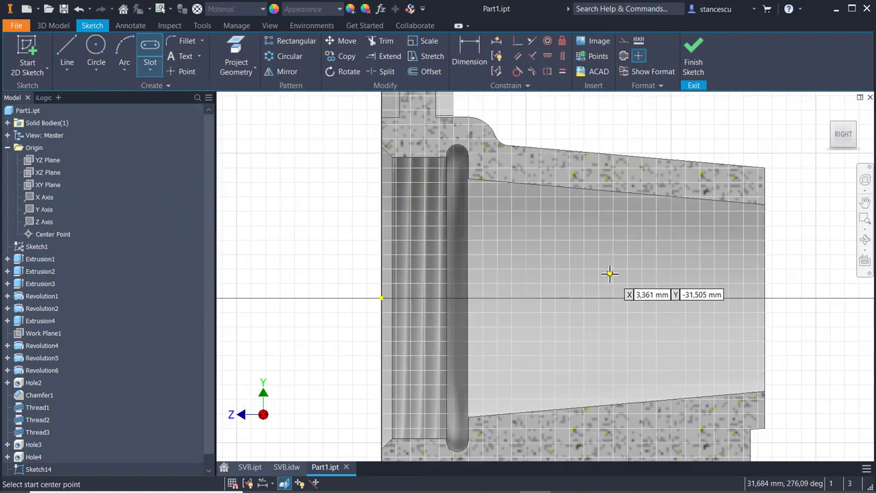
pyautogui.click(620, 298)
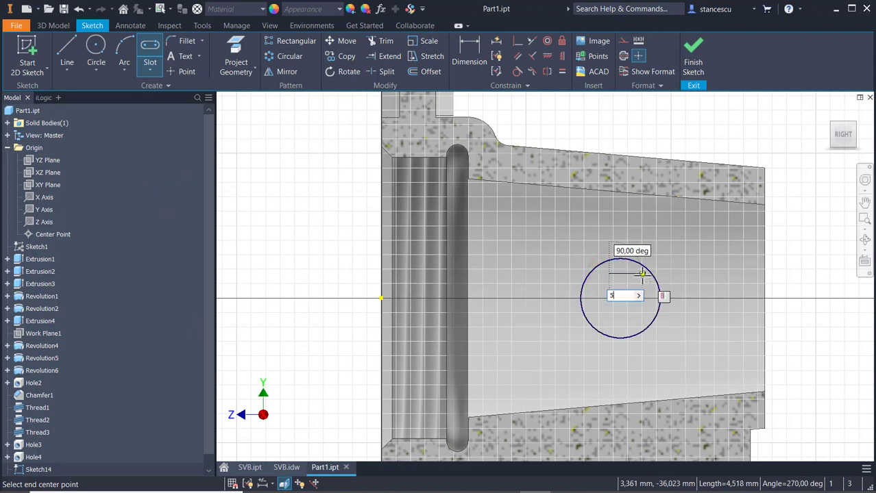
pyautogui.press('Return')
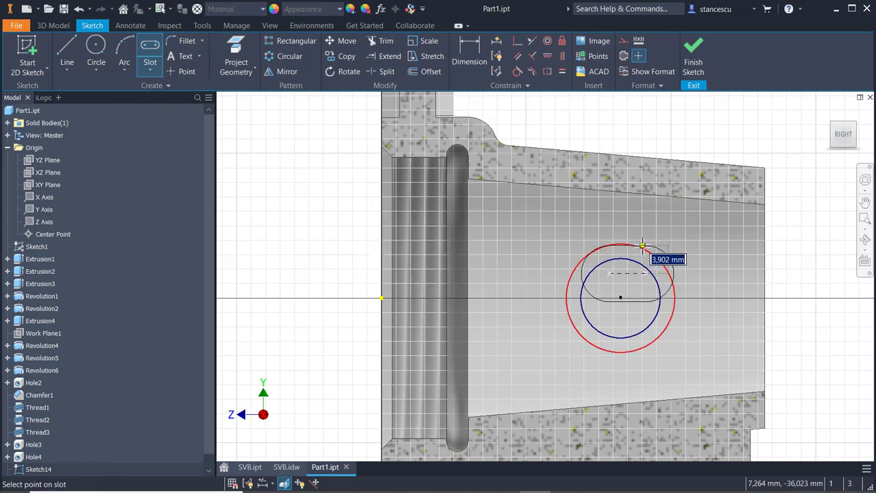
pyautogui.write('2,5')
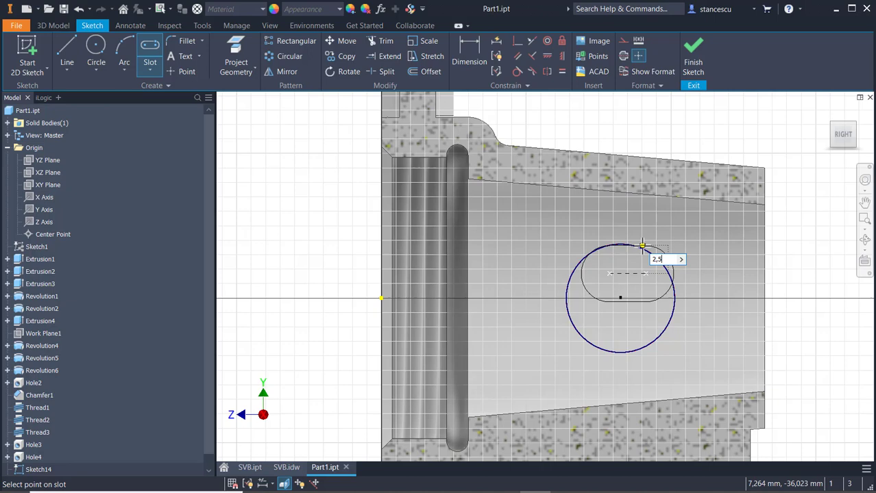
pyautogui.press('Return')
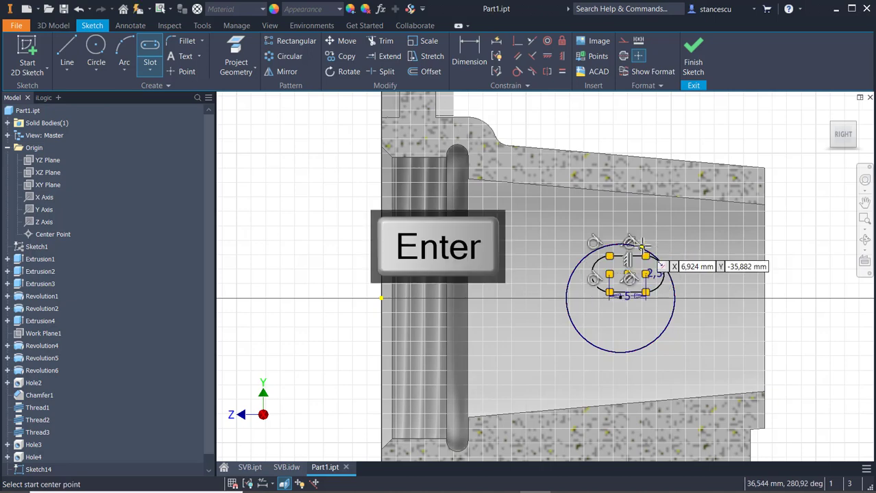
pyautogui.press('Escape')
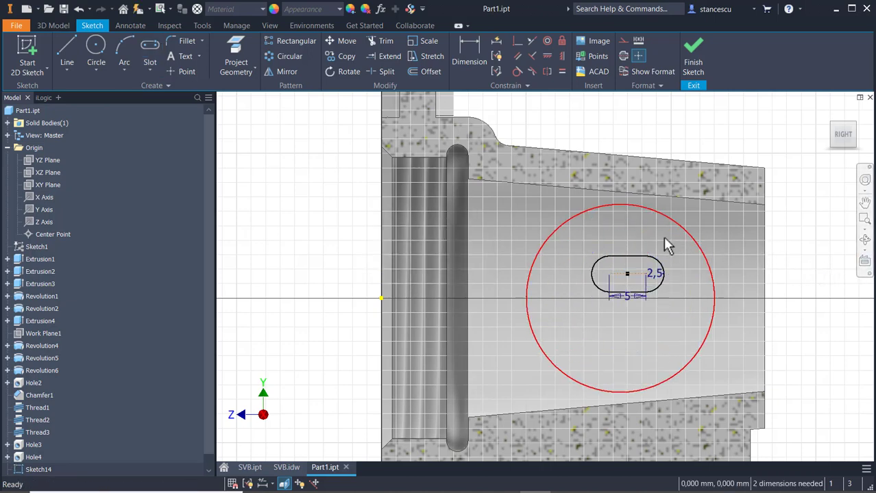
# Project the bottom edge of the lower threaded stub into the sketch.
pyautogui.scroll(-3, 505, 295)
pyautogui.moveTo(521, 296); pyautogui.dragTo(541, 186, button='middle')
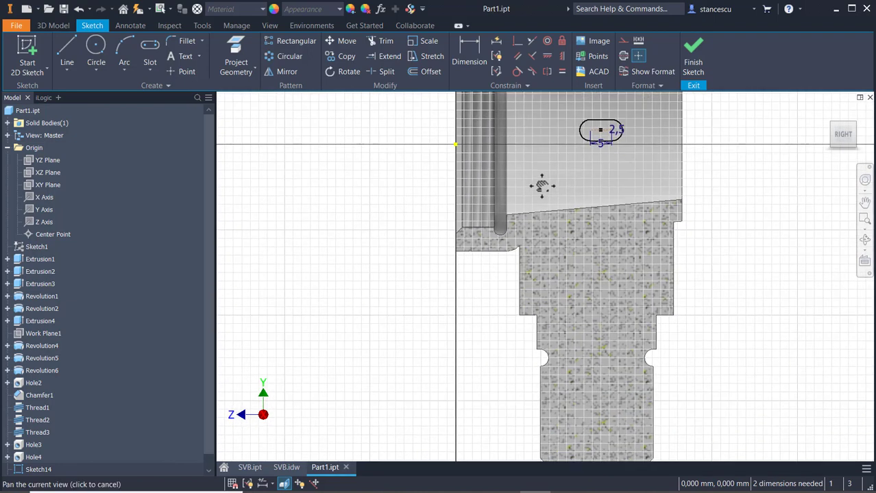
pyautogui.scroll(-2, 548, 252)
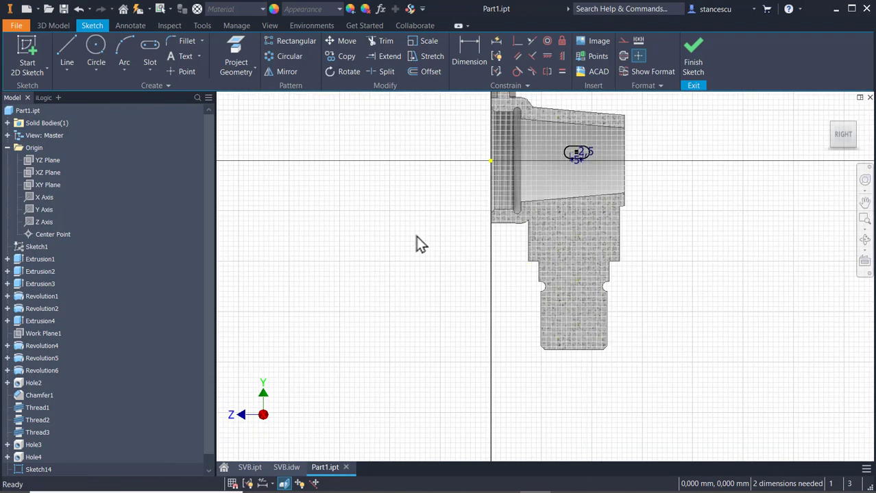
pyautogui.click(235, 59)
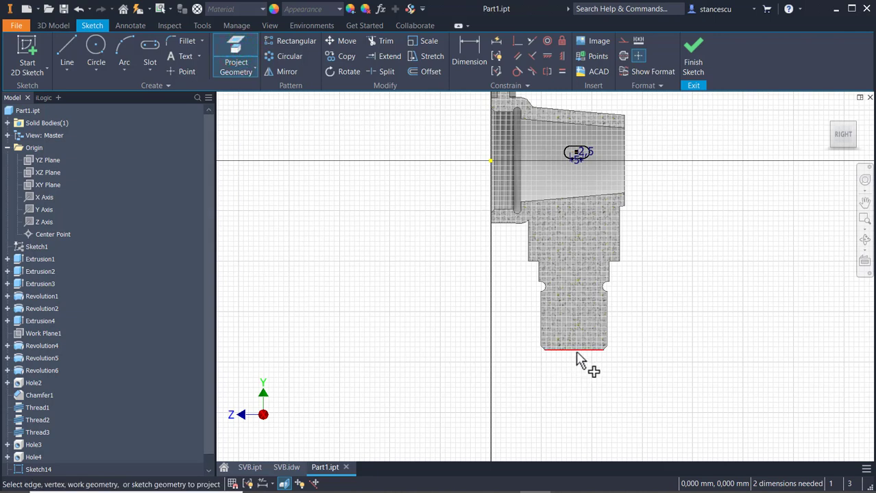
pyautogui.click(575, 352)
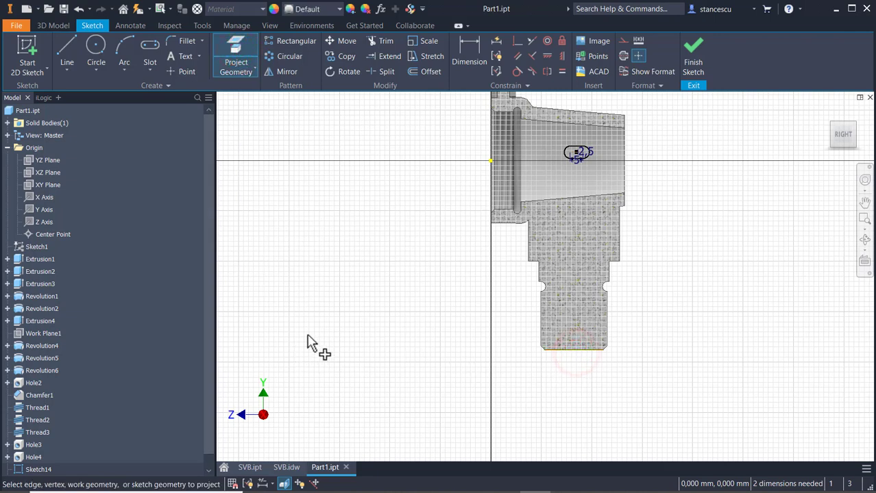
pyautogui.press('Escape')
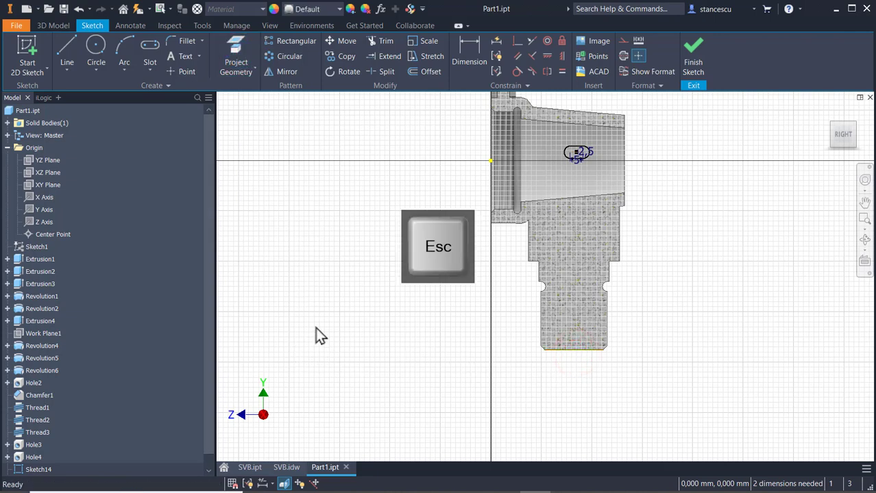
# Try a Vertical constraint between the slot's center point and the projected bottom edge's midpoint, and undo it.
pyautogui.click(559, 56)
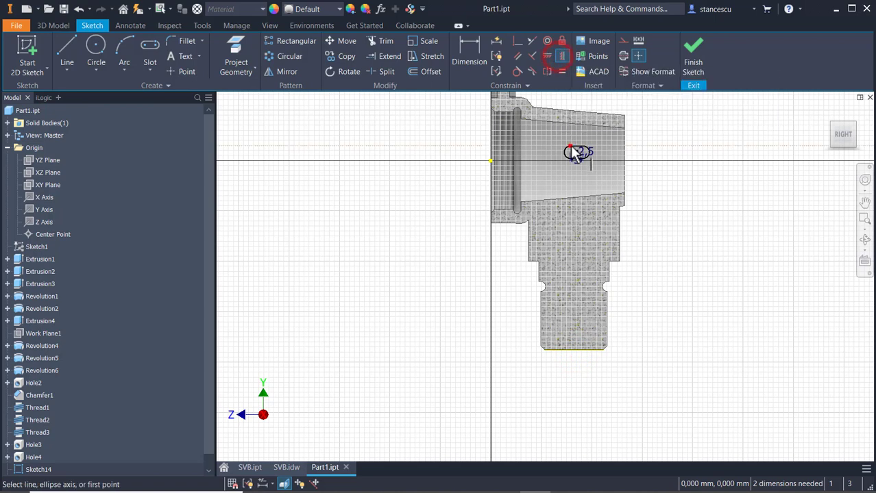
pyautogui.click(576, 152)
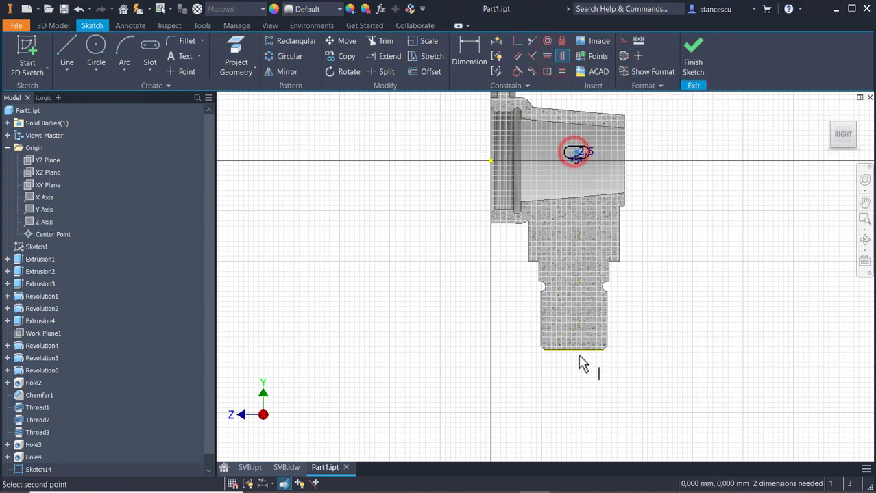
pyautogui.click(575, 350)
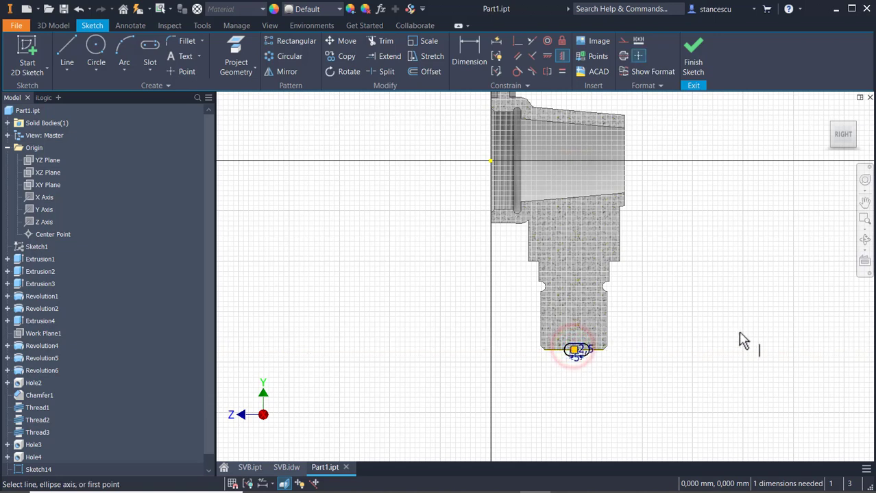
pyautogui.hotkey('ctrl', 'z')
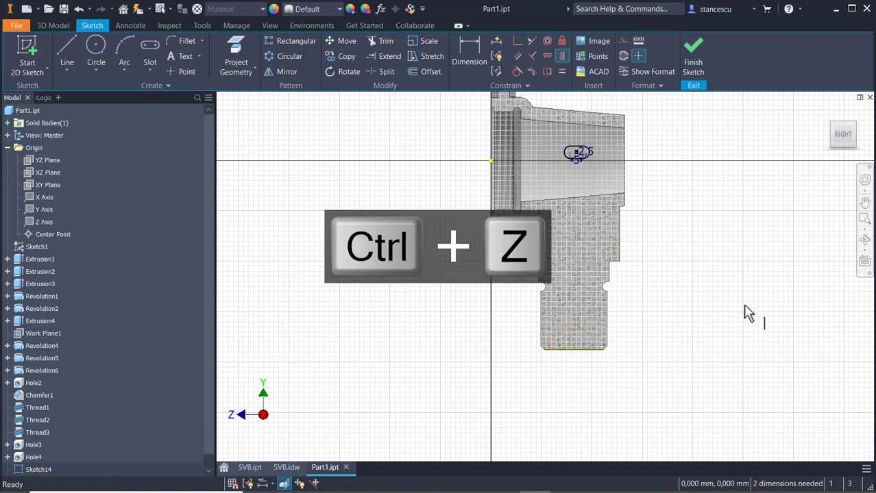
# Apply a Horizontal constraint between the slot's center point and the midpoint of the projected lower stub edge.
pyautogui.click(542, 56)
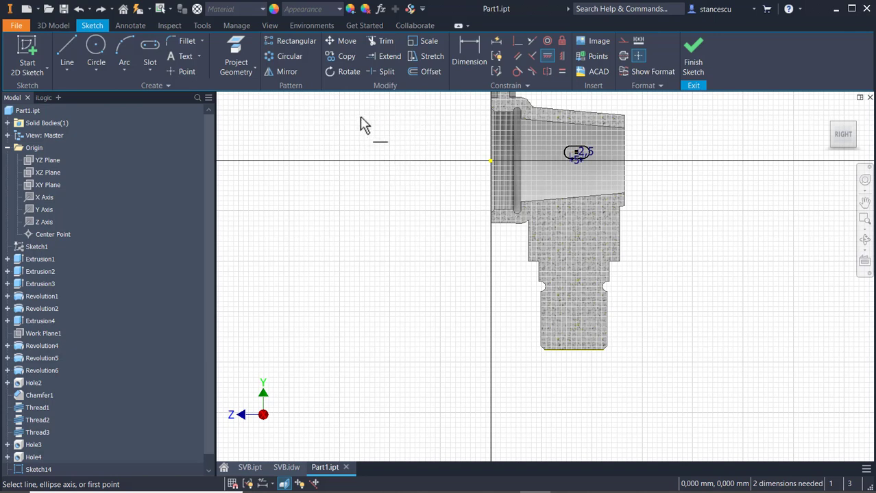
pyautogui.click(577, 153)
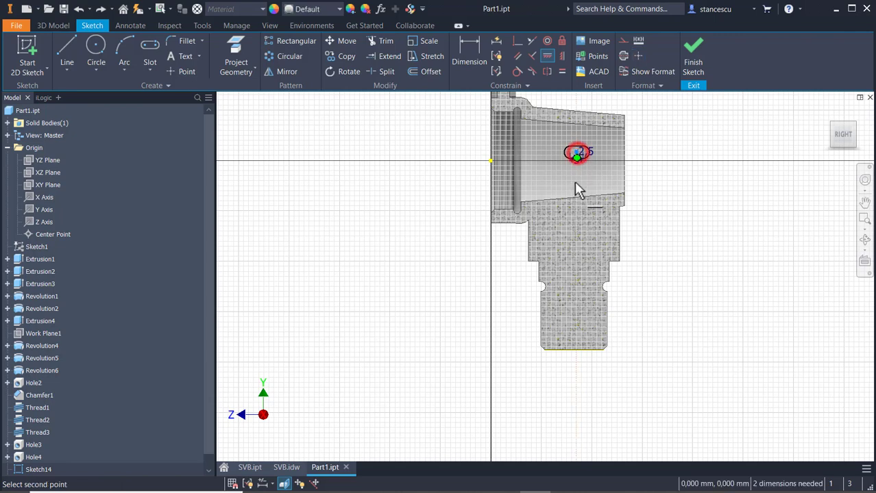
pyautogui.click(575, 351)
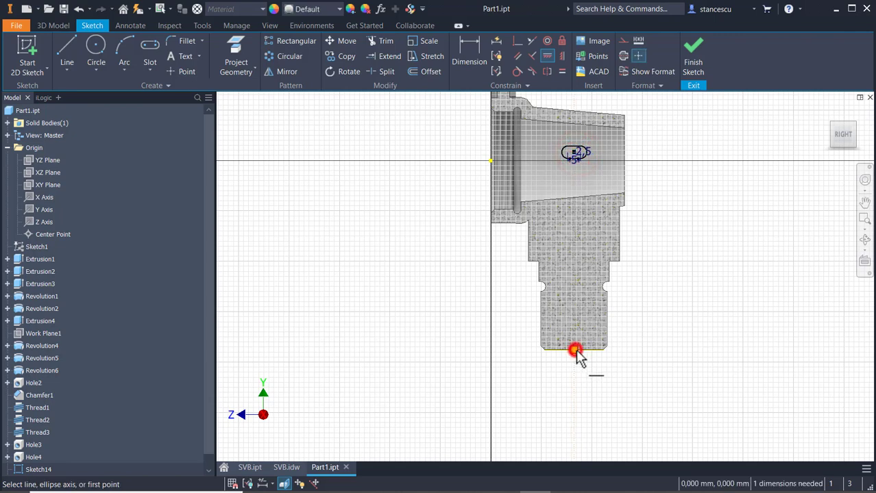
# Apply a Vertical constraint between the sketch origin and the slot's center point, and finish the sketch.
pyautogui.click(560, 56)
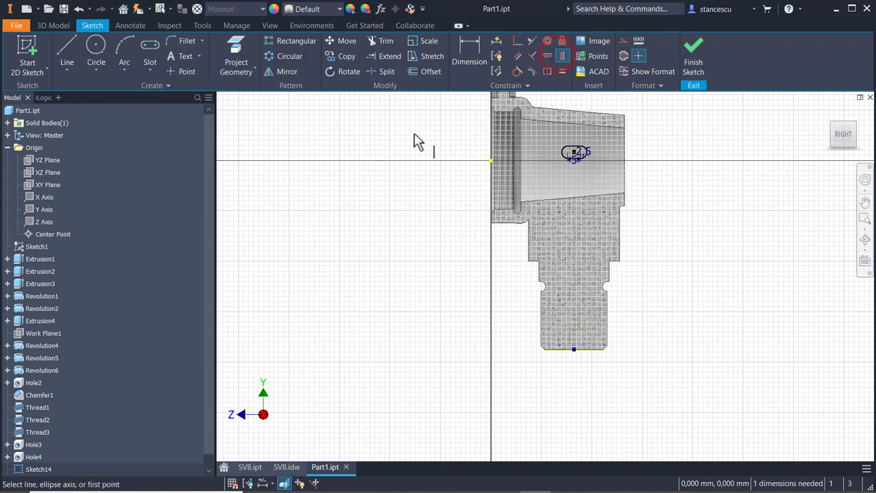
pyautogui.click(490, 161)
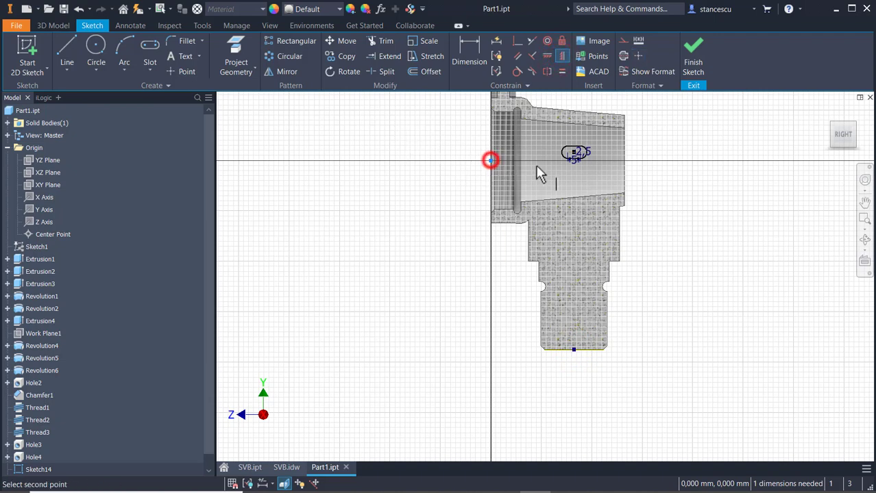
pyautogui.click(571, 153)
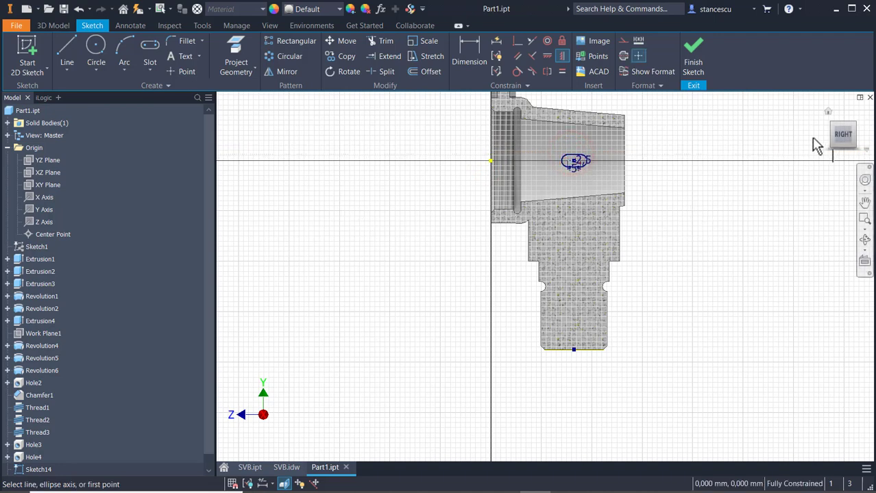
pyautogui.click(858, 110)
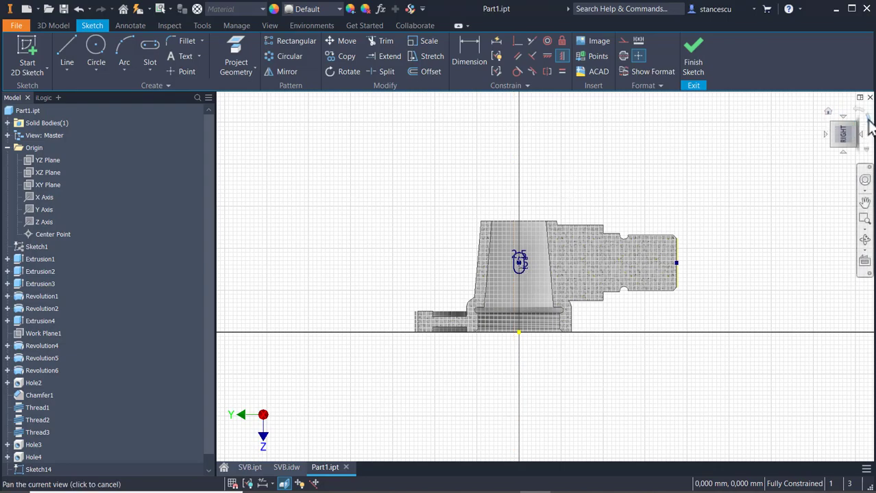
pyautogui.click(868, 124)
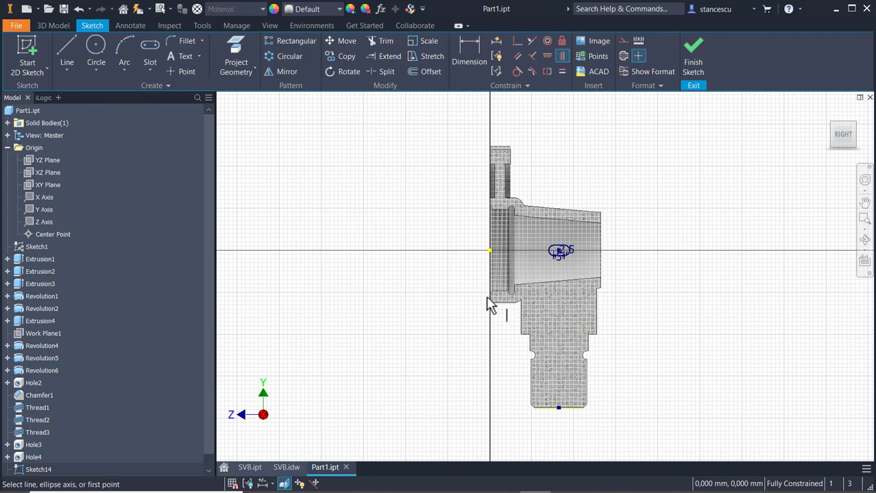
pyautogui.click(692, 53)
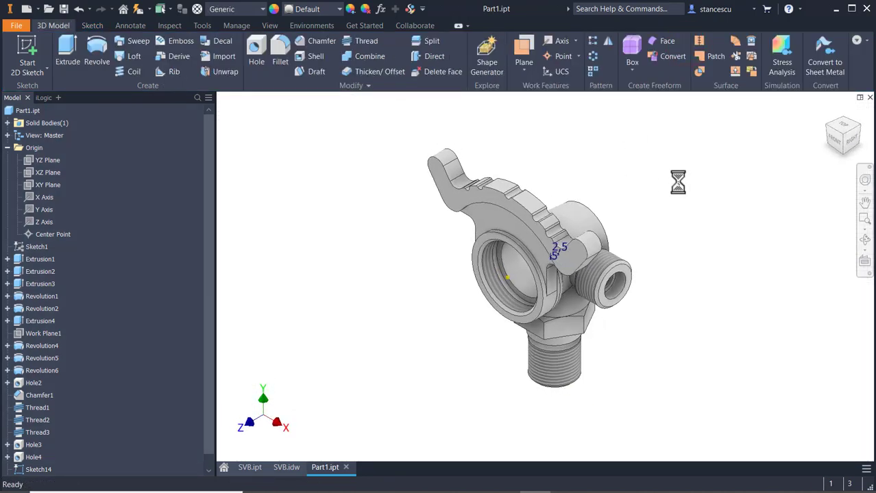
# Extrude the slot profile as a symmetric, through-all cut across the valve body.
pyautogui.click(67, 50)
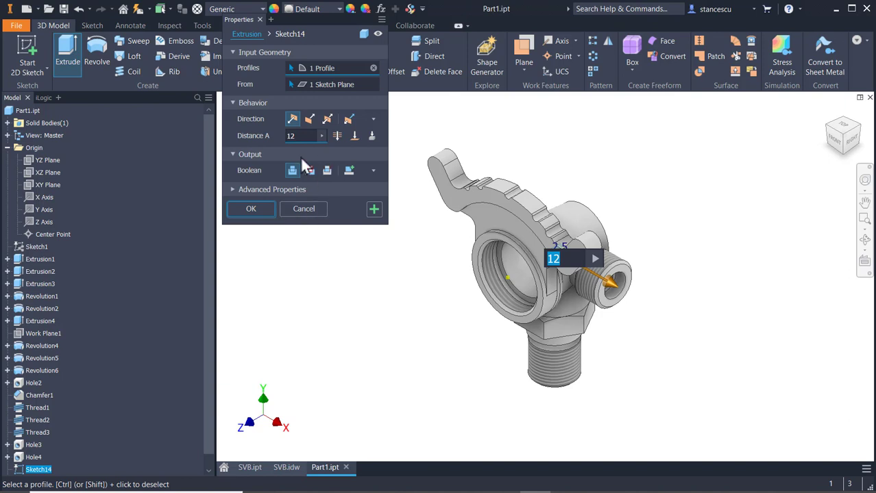
pyautogui.click(327, 119)
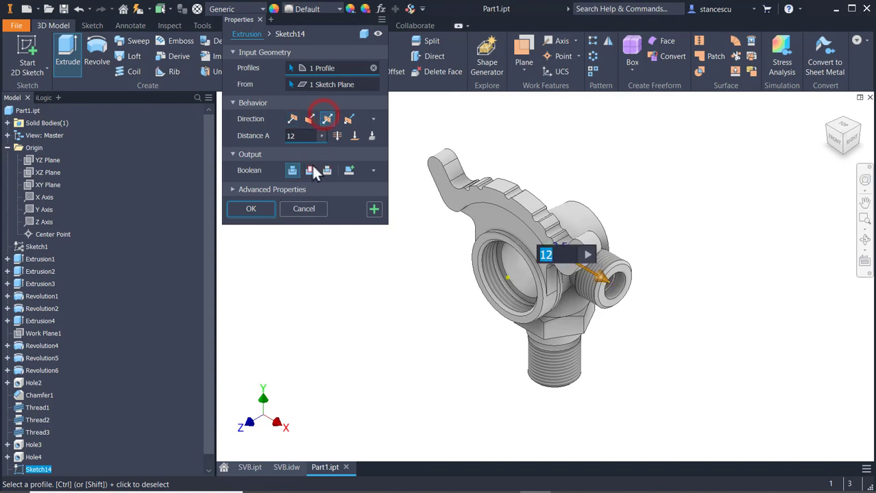
pyautogui.click(338, 136)
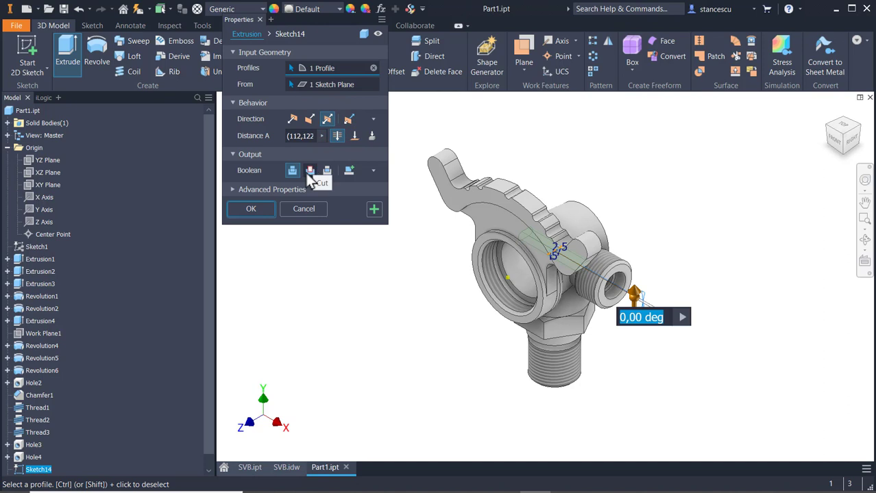
pyautogui.keyDown('shift'); pyautogui.moveTo(302, 339); pyautogui.dragTo(336, 334, button='middle'); pyautogui.keyUp('shift')
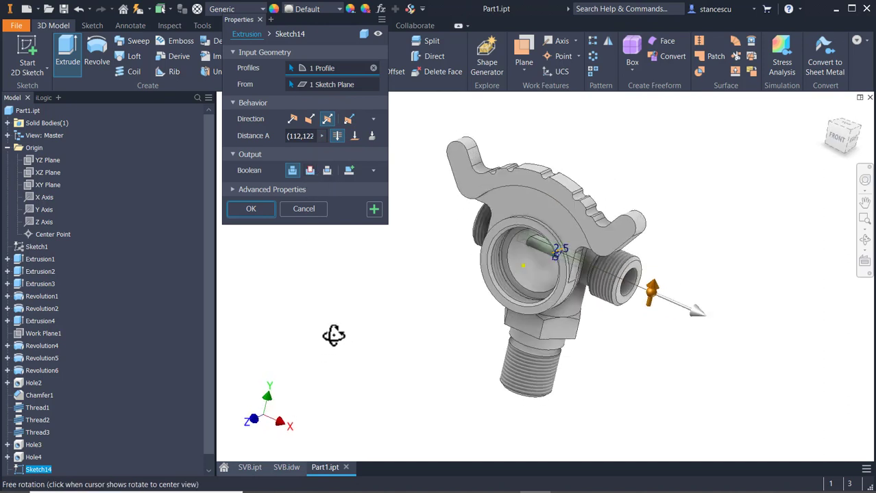
pyautogui.click(308, 171)
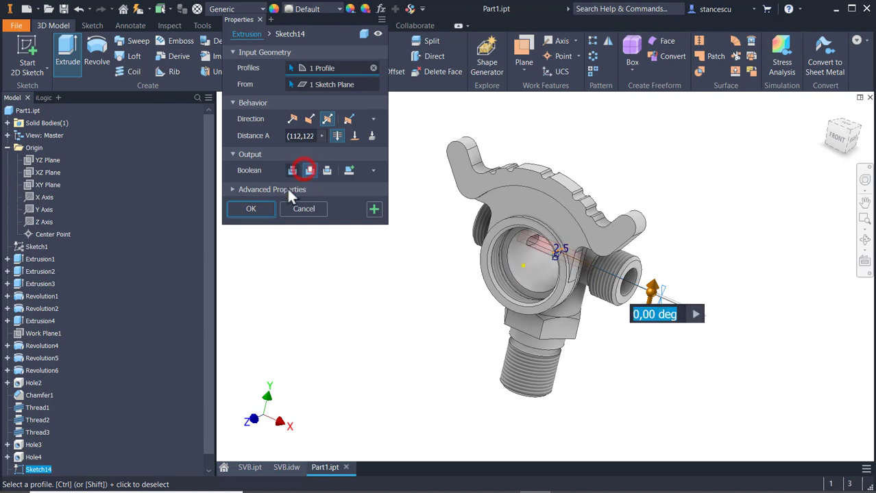
pyautogui.click(252, 209)
pyautogui.click(338, 284)
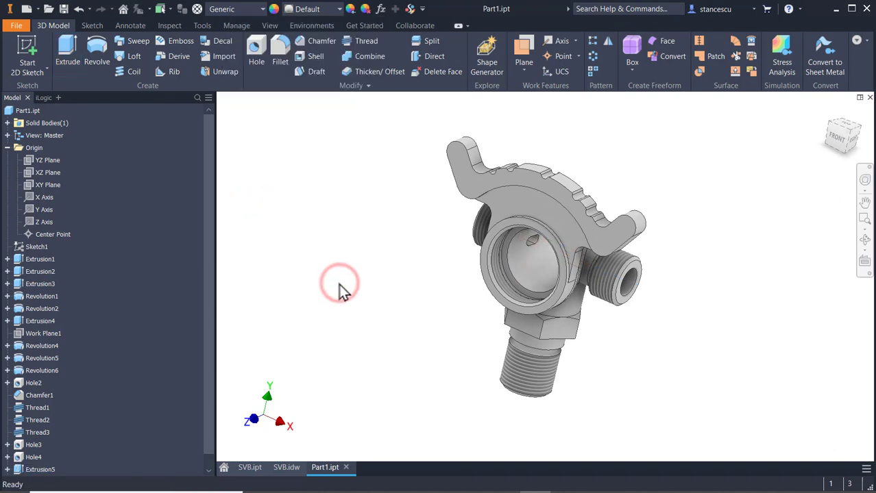
pyautogui.press('F6')
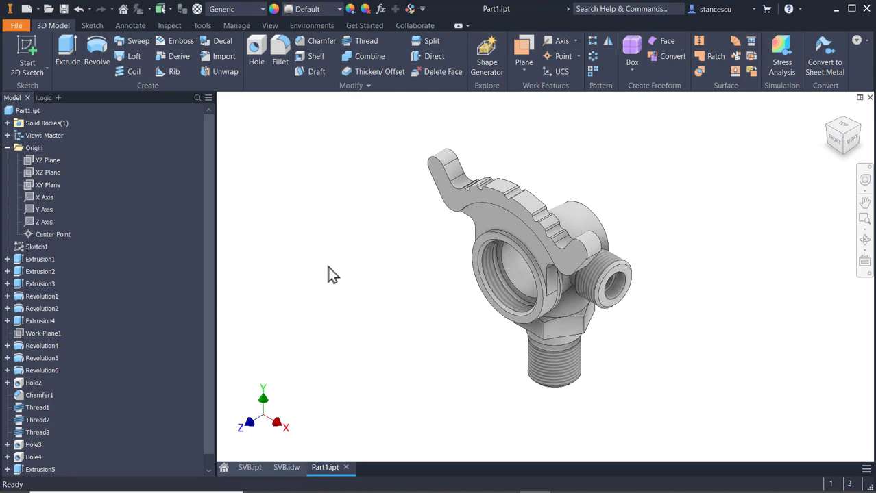
# Switch to the SVB.idw drawing and examine the diameter and depth dimensions of the stepped bore in the lower threaded stub.
pyautogui.click(277, 472)
pyautogui.moveTo(500, 358); pyautogui.dragTo(470, 132, button='middle')
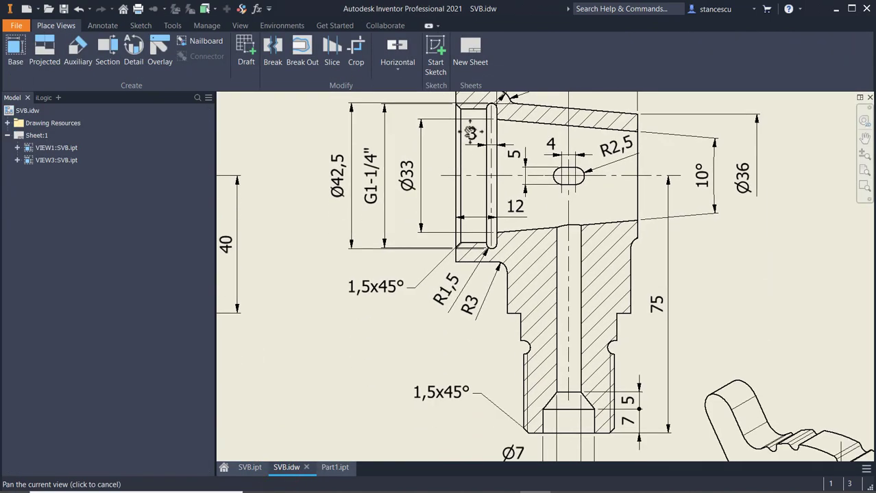
pyautogui.click(597, 395)
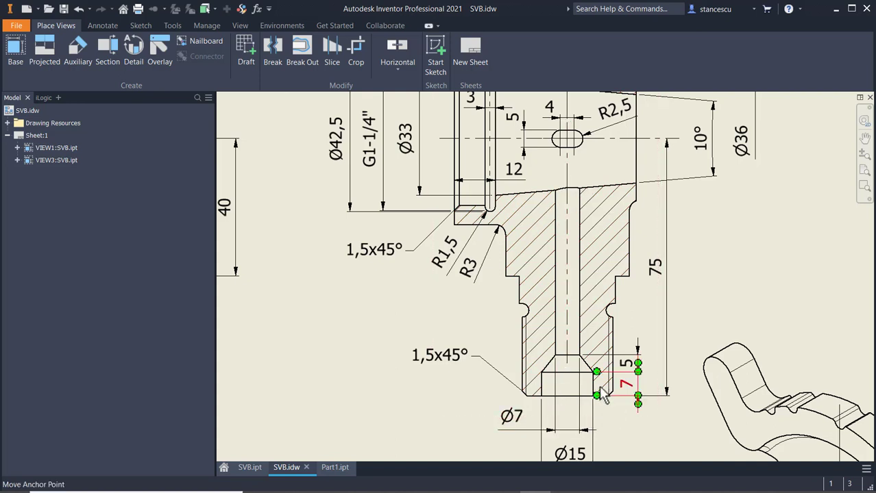
pyautogui.press('Escape')
pyautogui.moveTo(430, 361); pyautogui.dragTo(424, 277, button='middle')
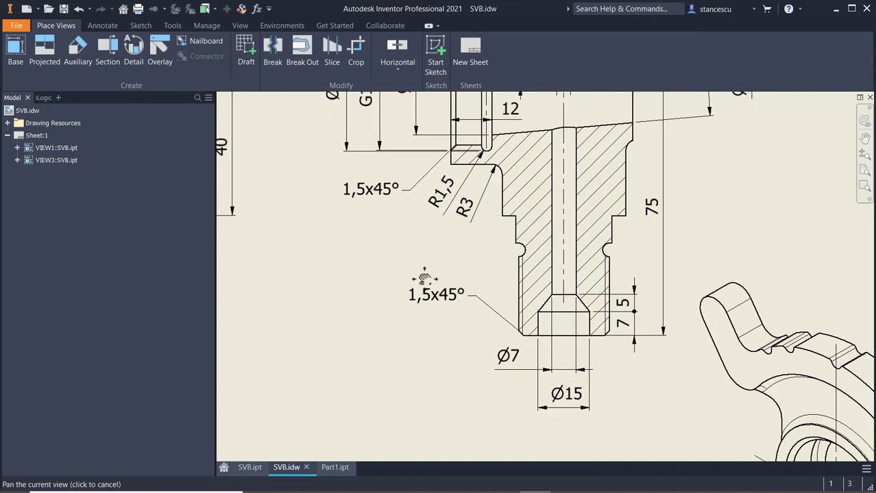
pyautogui.click(576, 408)
pyautogui.click(513, 361)
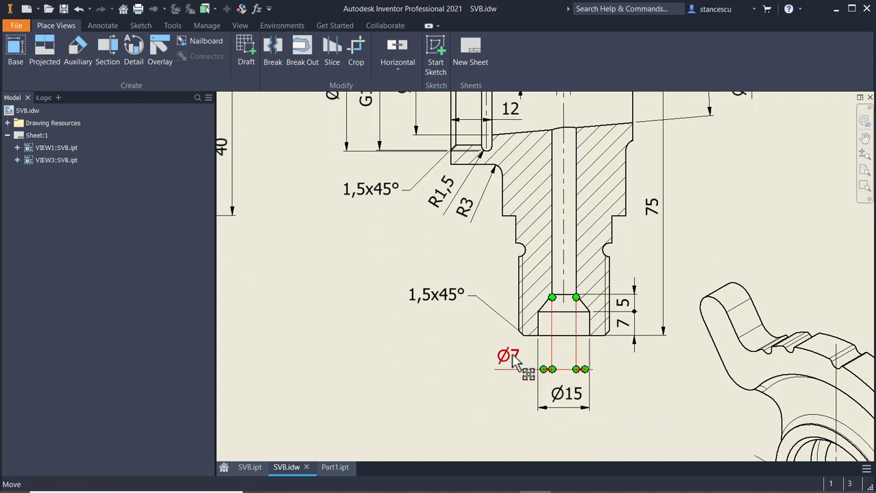
pyautogui.press('Escape')
pyautogui.click(625, 306)
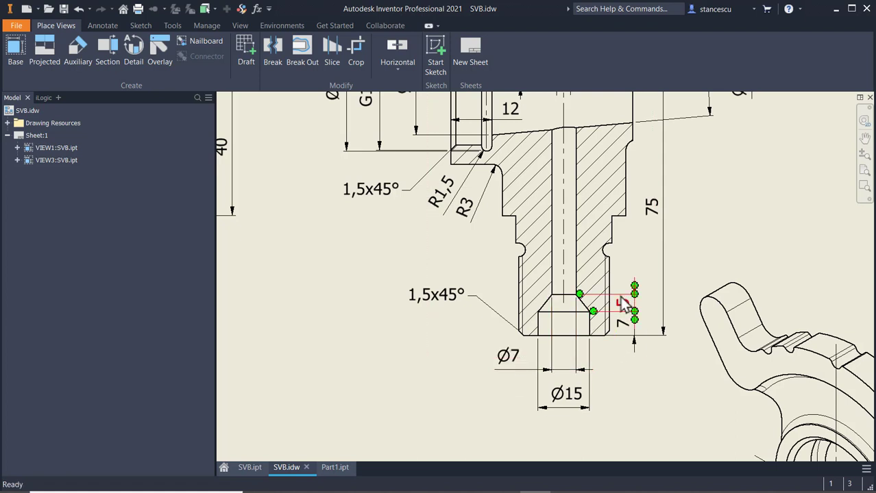
pyautogui.press('Escape')
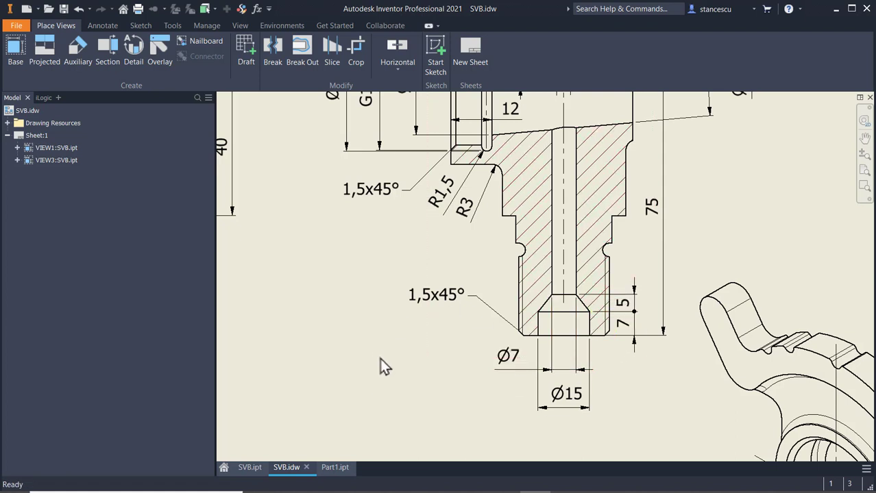
pyautogui.moveTo(539, 232); pyautogui.dragTo(538, 363, button='middle')
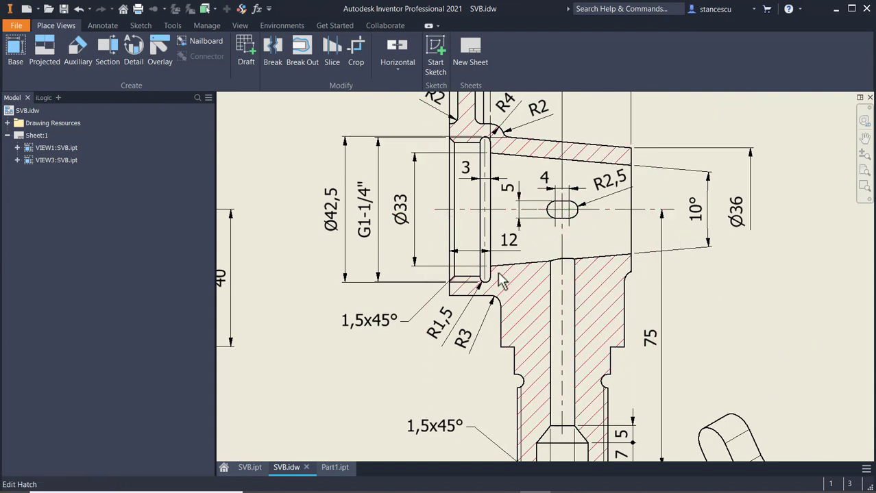
pyautogui.moveTo(391, 318); pyautogui.dragTo(414, 212, button='middle')
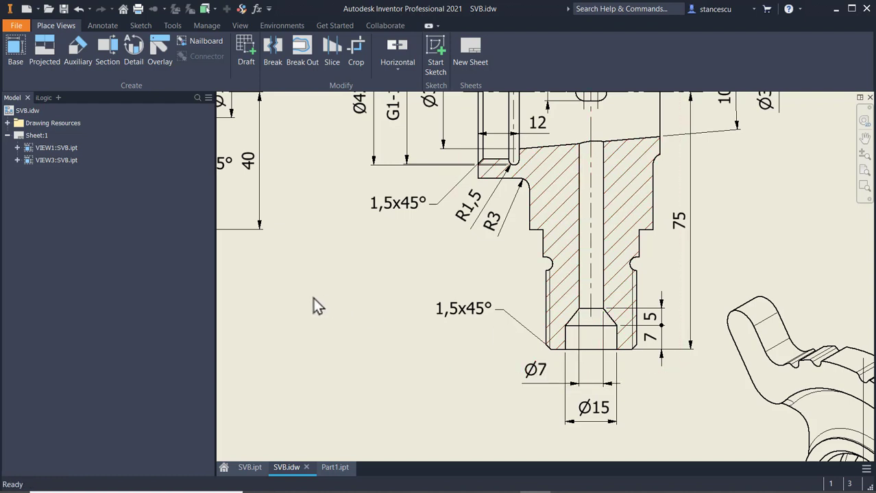
# Return to Part1.ipt, start a sketch on the YZ Plane and slice the body's graphics at the sketch plane.
pyautogui.click(336, 471)
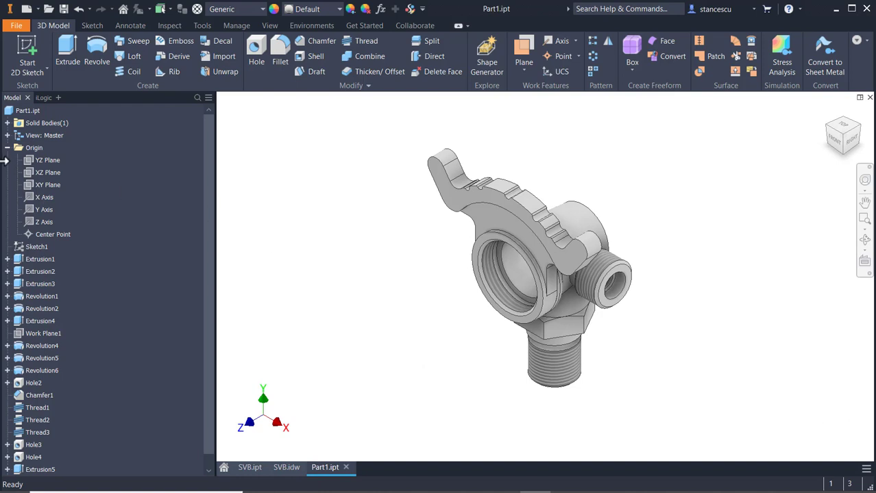
pyautogui.click(36, 159)
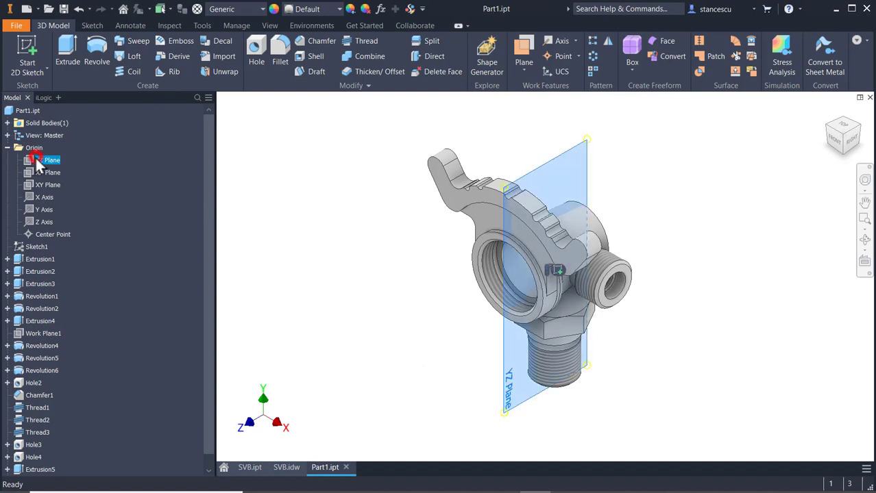
pyautogui.click(552, 269)
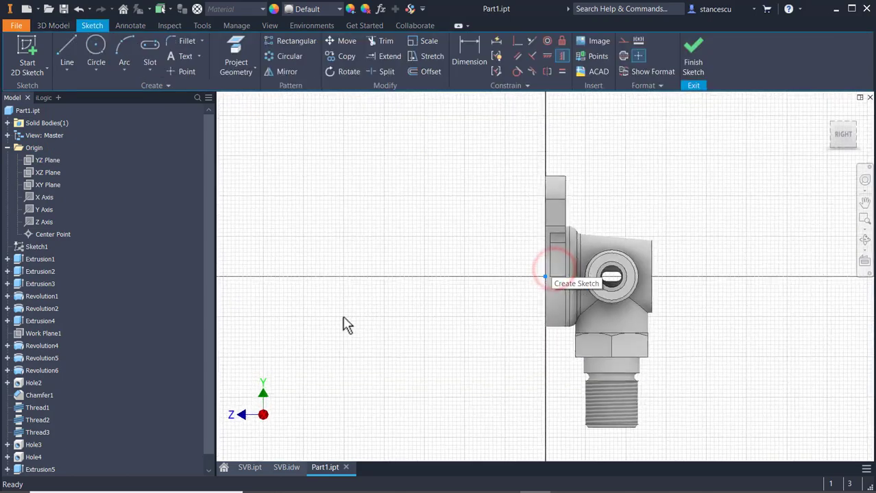
pyautogui.press('F7')
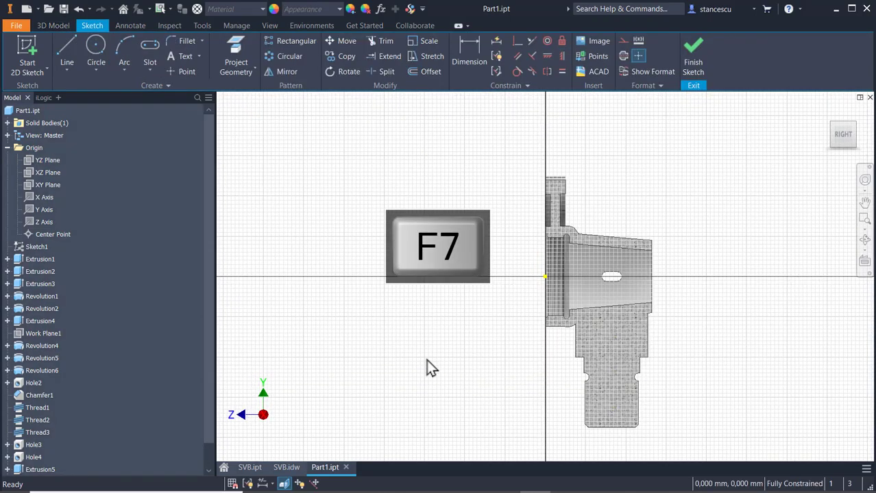
pyautogui.moveTo(430, 368); pyautogui.dragTo(348, 264, button='middle')
pyautogui.scroll(-3, 479, 271)
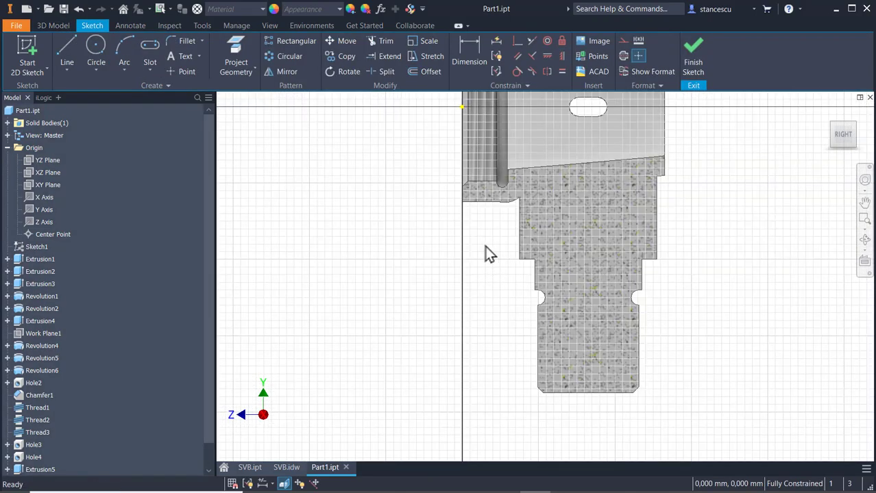
# Sketch a closed stepped half-profile from the lower stub's bottom-edge midpoint to the slot axis, with radii of about 4 mm above and 8 mm below.
pyautogui.click(68, 52)
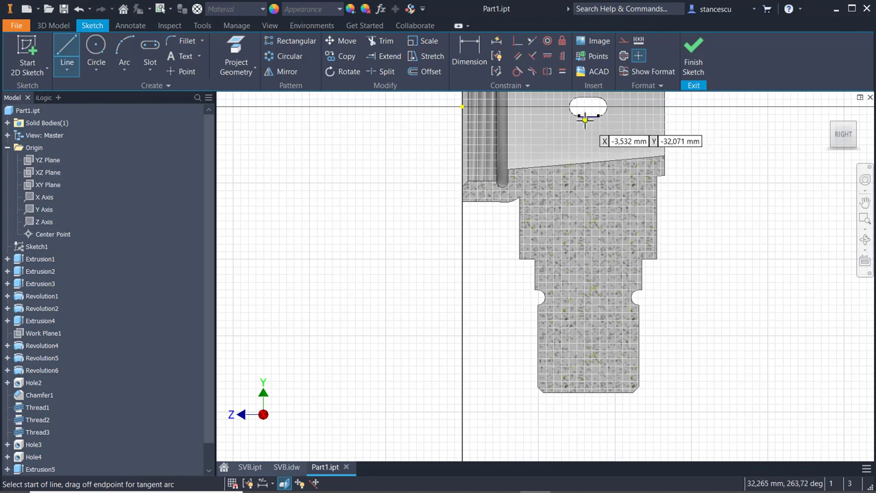
pyautogui.click(586, 392)
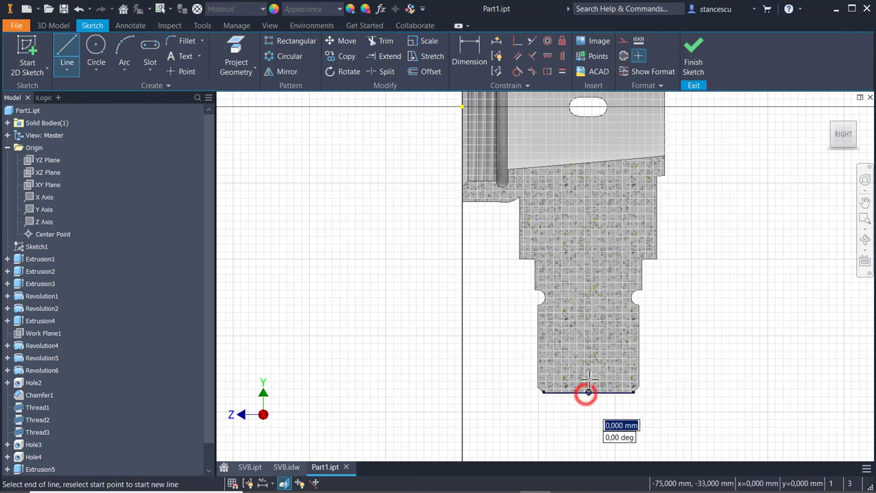
pyautogui.click(588, 107)
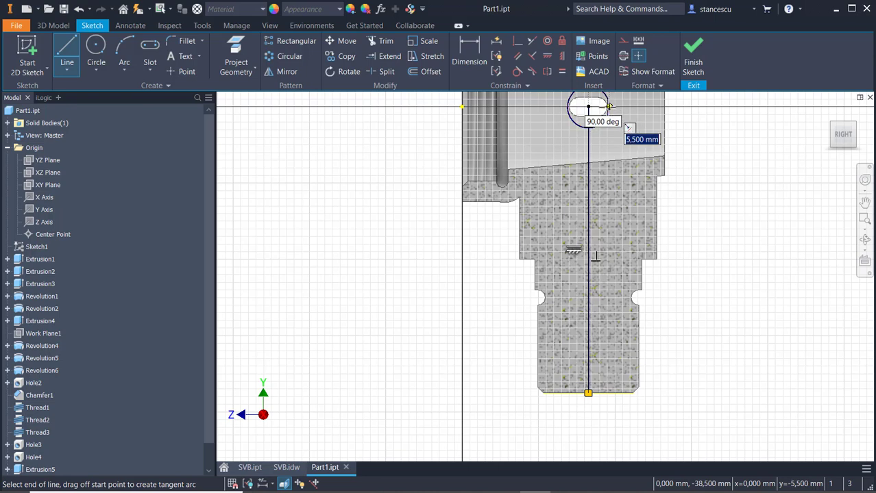
pyautogui.click(602, 108)
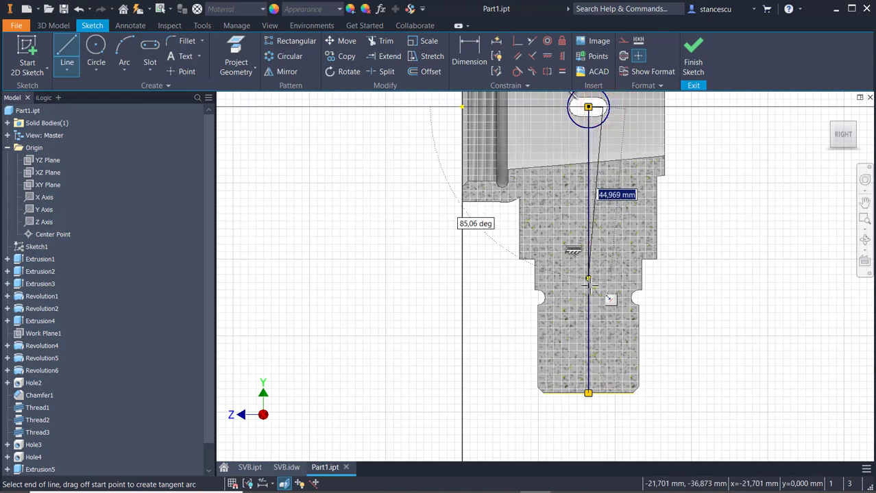
pyautogui.click(602, 339)
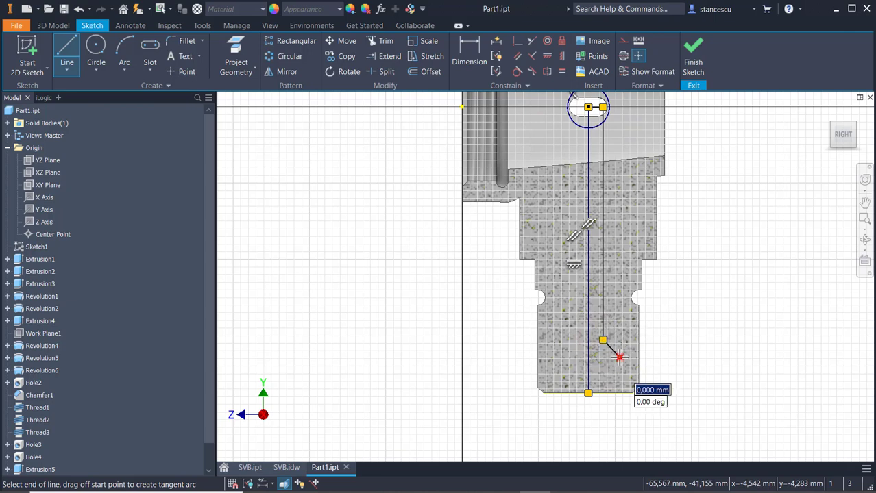
pyautogui.click(618, 356)
pyautogui.click(618, 393)
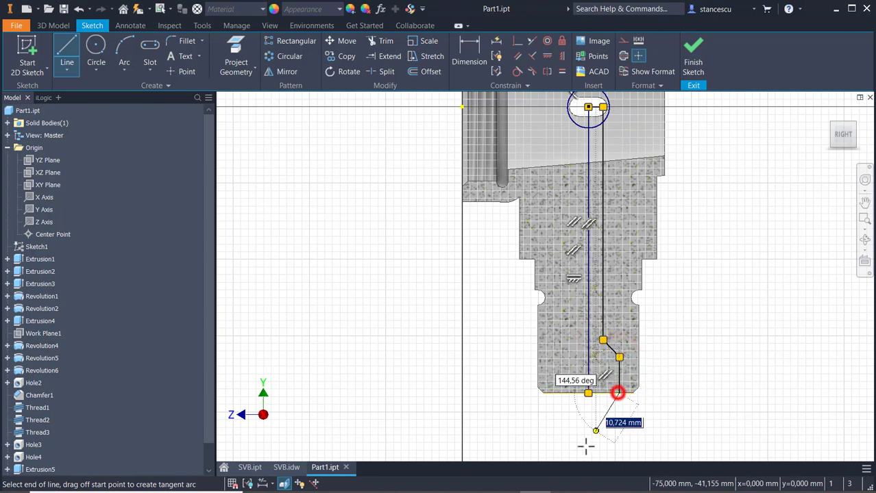
pyautogui.click(588, 392)
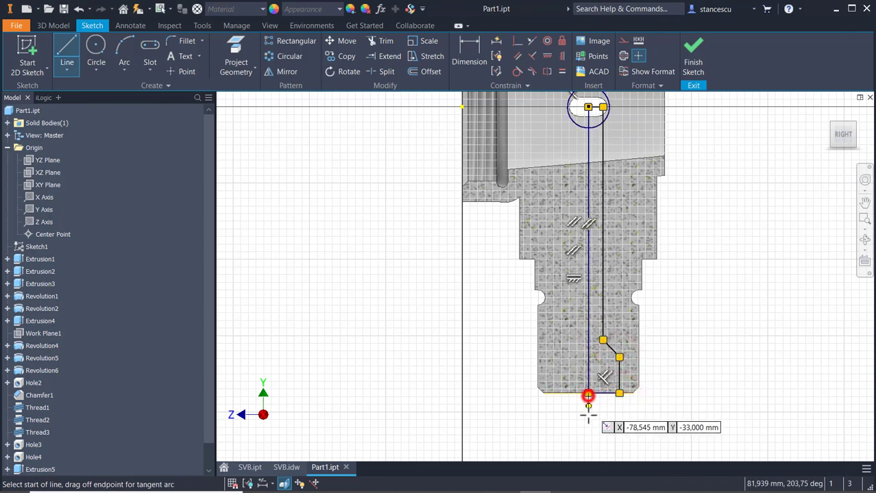
pyautogui.press('Escape')
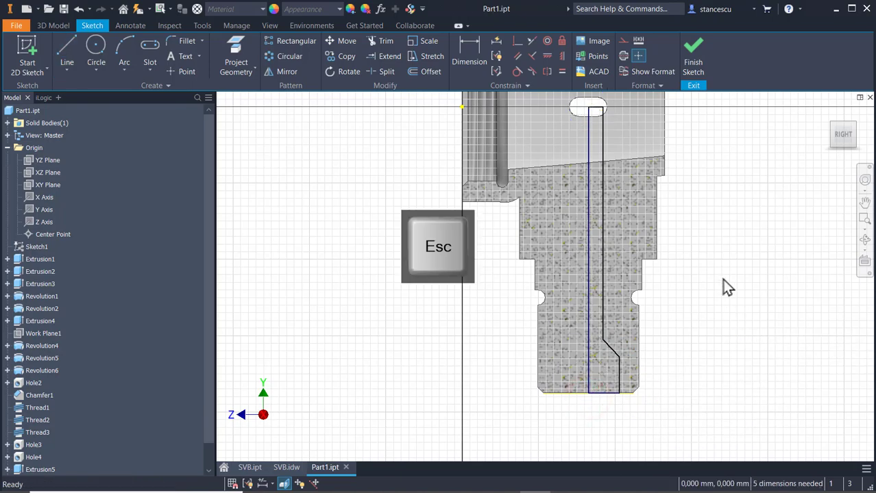
# Apply a Coincident constraint between the sketch origin and the profile's short top line inside the slot.
pyautogui.moveTo(718, 267); pyautogui.dragTo(737, 360, button='middle')
pyautogui.scroll(-3, 579, 219)
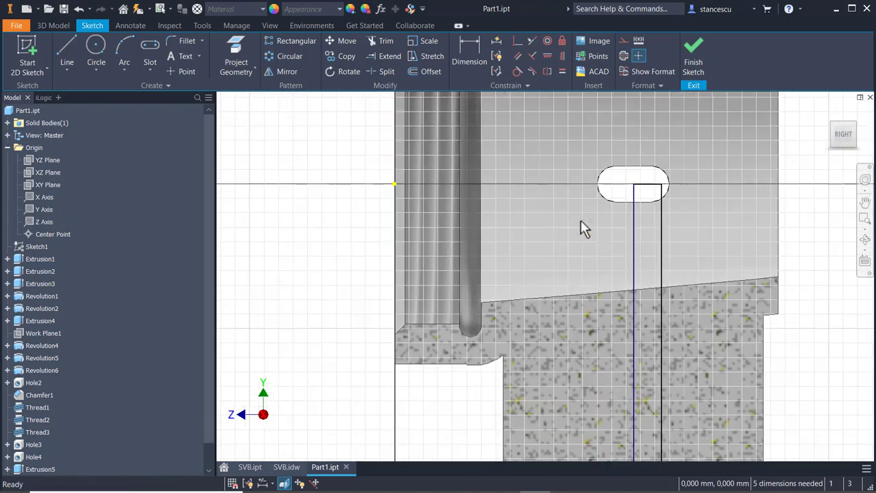
pyautogui.click(645, 185)
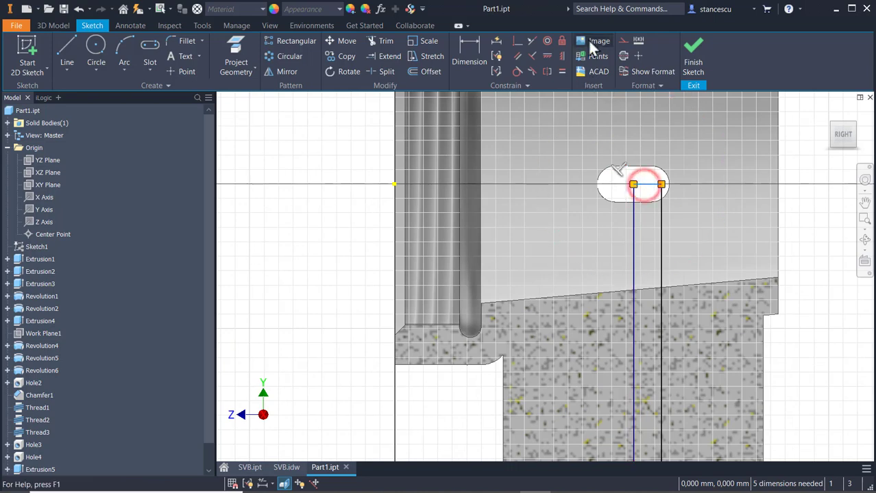
pyautogui.click(517, 43)
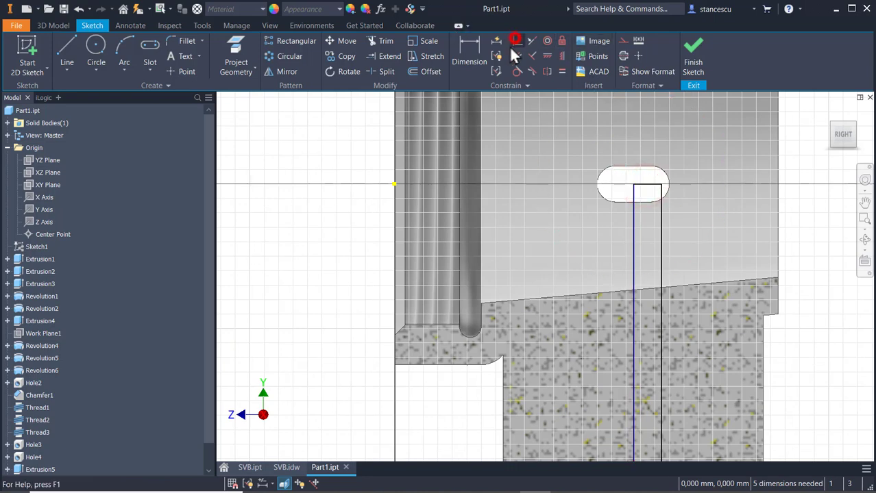
pyautogui.click(394, 185)
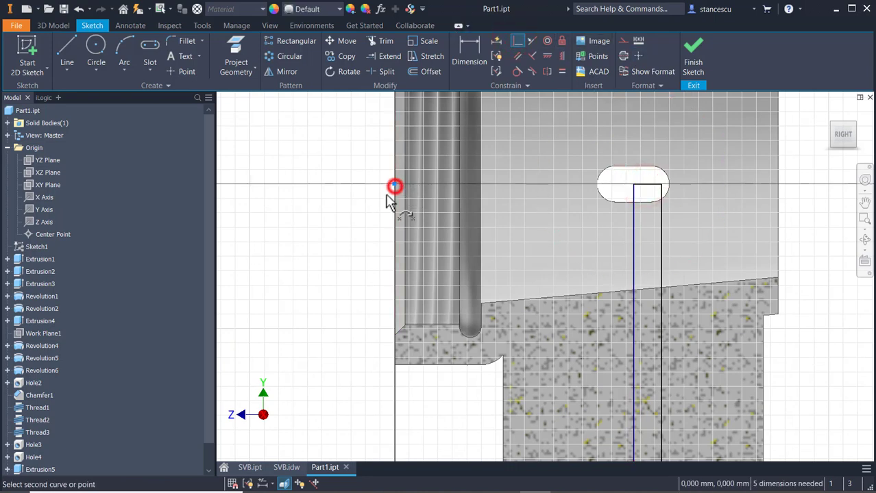
pyautogui.click(649, 185)
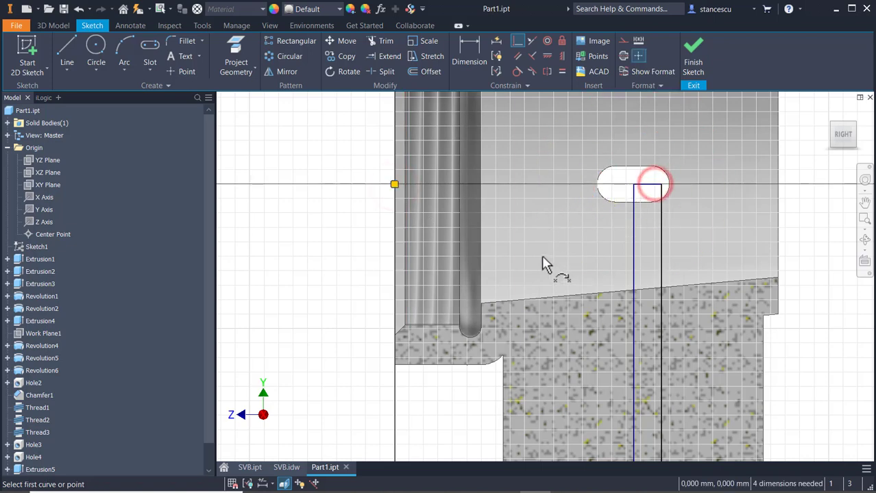
pyautogui.moveTo(542, 255); pyautogui.dragTo(498, 123, button='middle')
pyautogui.moveTo(535, 221); pyautogui.dragTo(504, 107, button='middle')
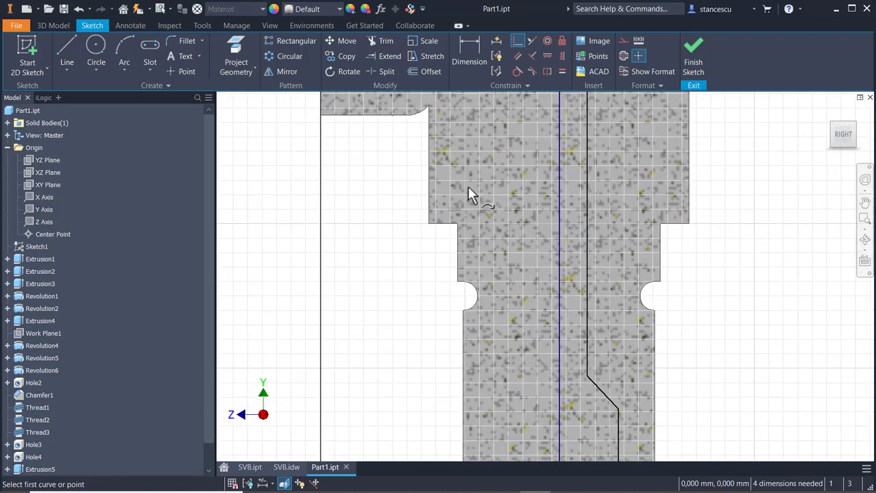
pyautogui.scroll(-2, 464, 198)
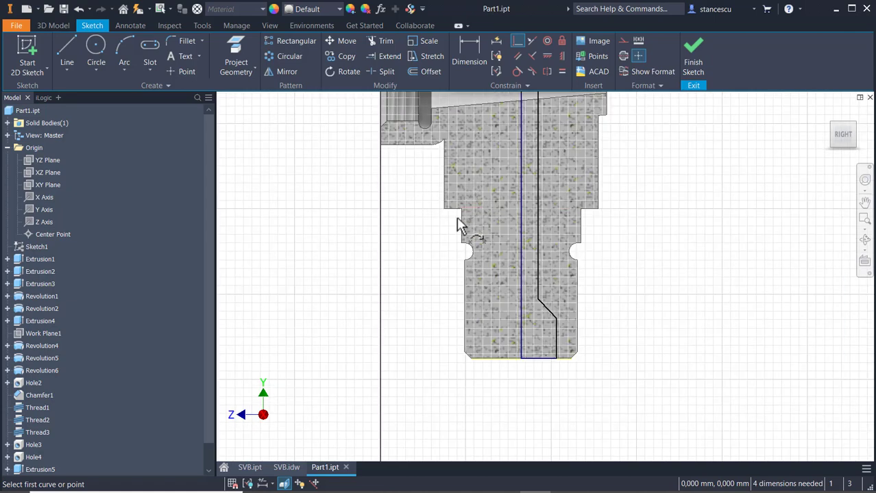
pyautogui.press('Escape')
# Convert the profile's long vertical line along the stub axis into a centerline.
pyautogui.click(531, 204)
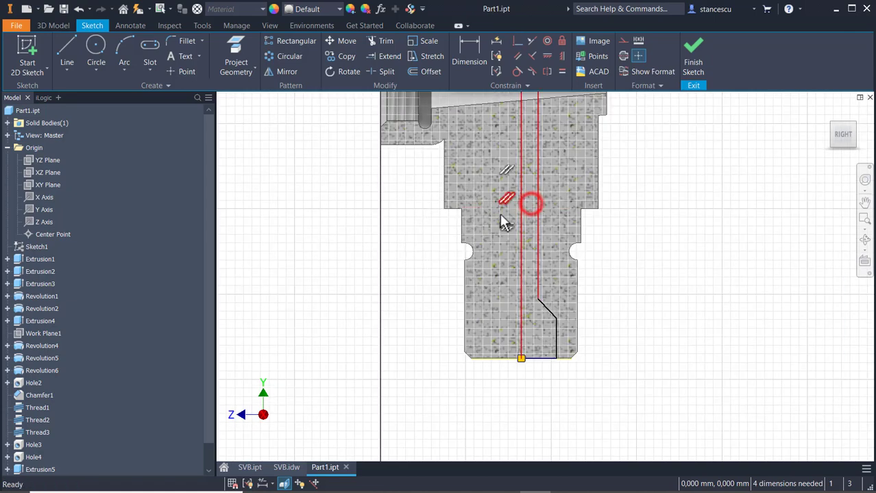
pyautogui.click(624, 55)
pyautogui.click(662, 197)
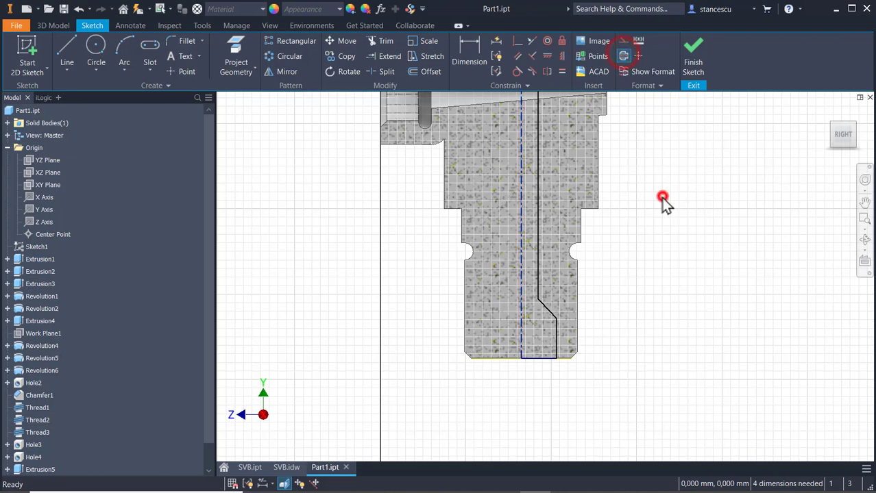
# Dimension the narrow upper bore section about the centerline with a diameter of 7 mm.
pyautogui.click(469, 49)
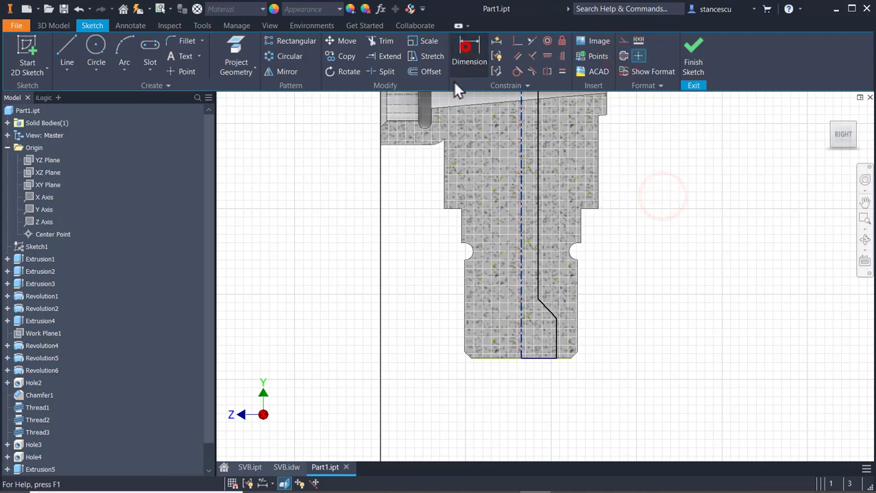
pyautogui.click(535, 282)
pyautogui.click(521, 271)
pyautogui.click(516, 397)
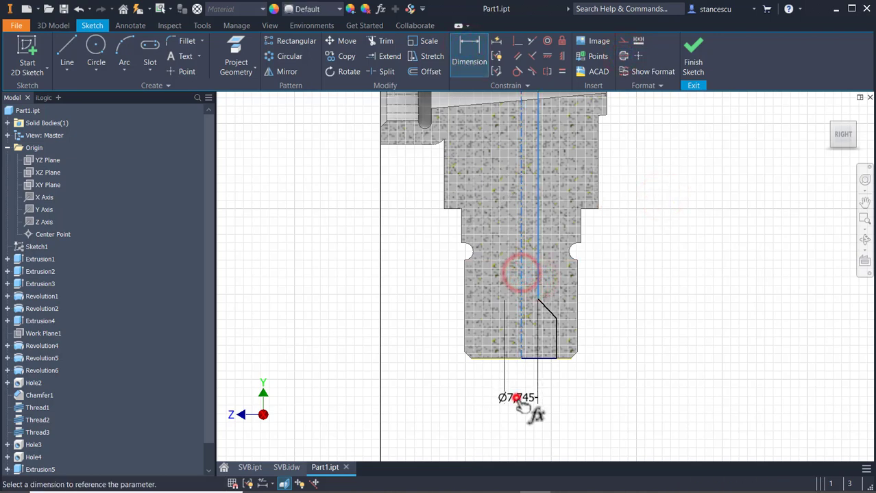
pyautogui.write('7')
pyautogui.press('Return')
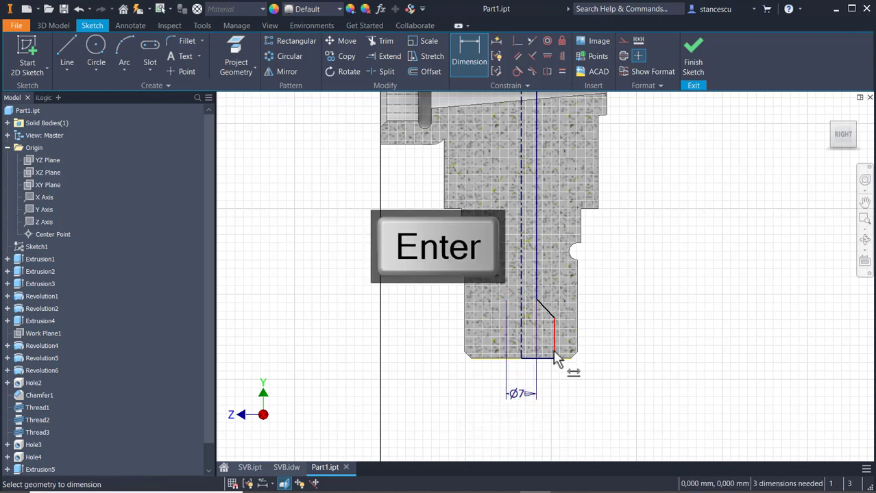
# Dimension the wide bore section at the stub's open end about the centerline with a diameter of 15 mm.
pyautogui.click(553, 349)
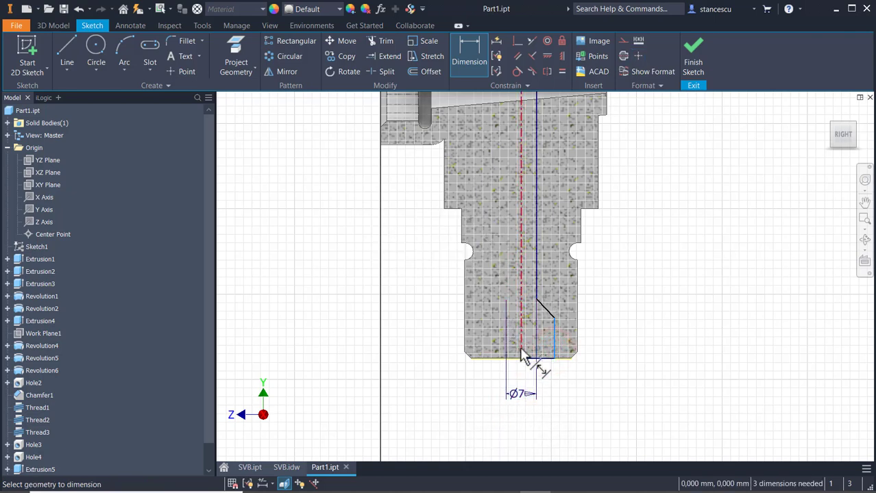
pyautogui.click(519, 348)
pyautogui.click(510, 428)
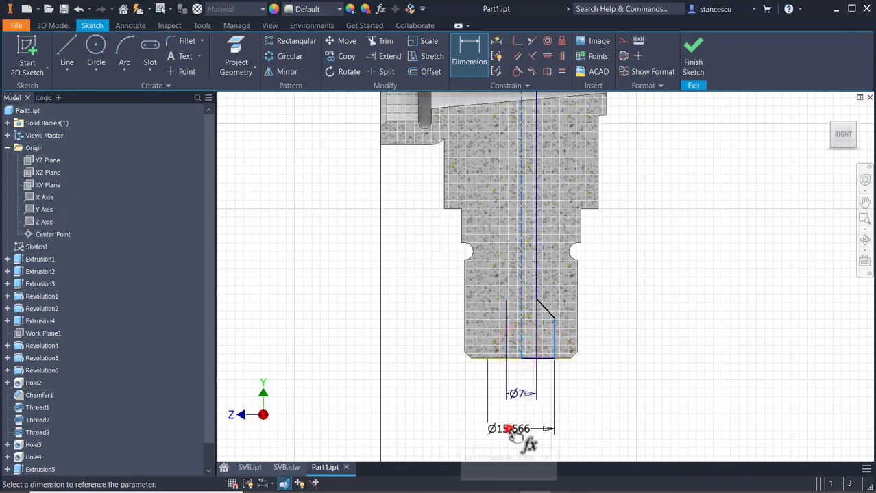
pyautogui.write('15')
pyautogui.press('Return')
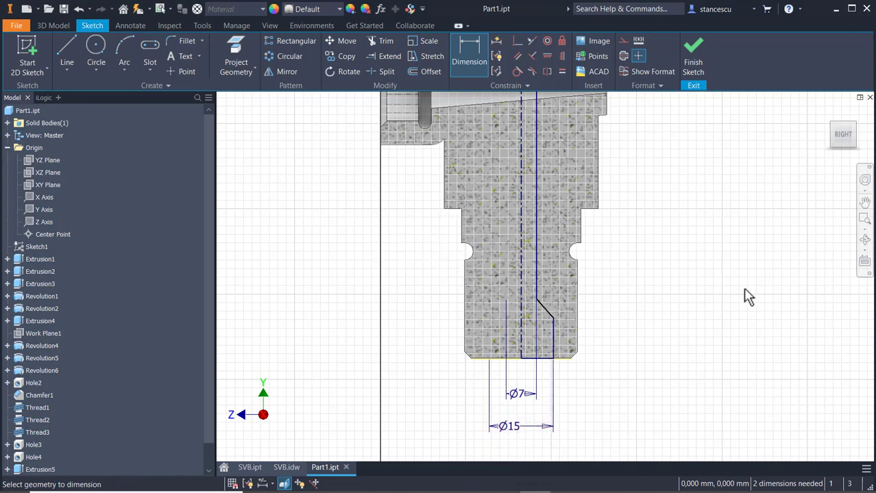
# Set the wide bore section's depth to 7 mm and the sloped transition's height to 5 mm.
pyautogui.click(555, 327)
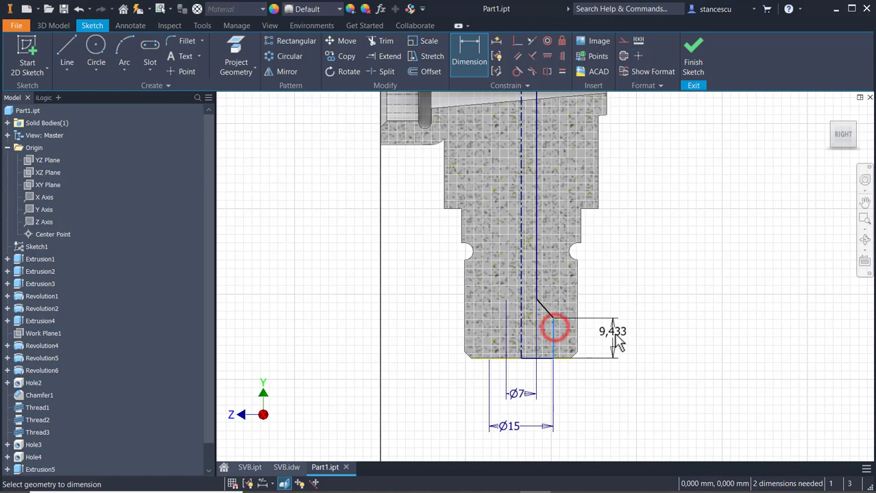
pyautogui.click(613, 332)
pyautogui.write('7')
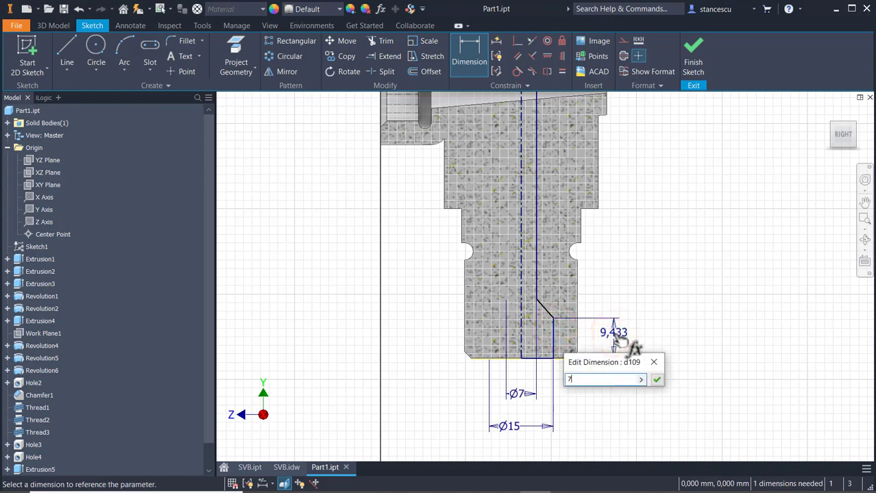
pyautogui.press('Return')
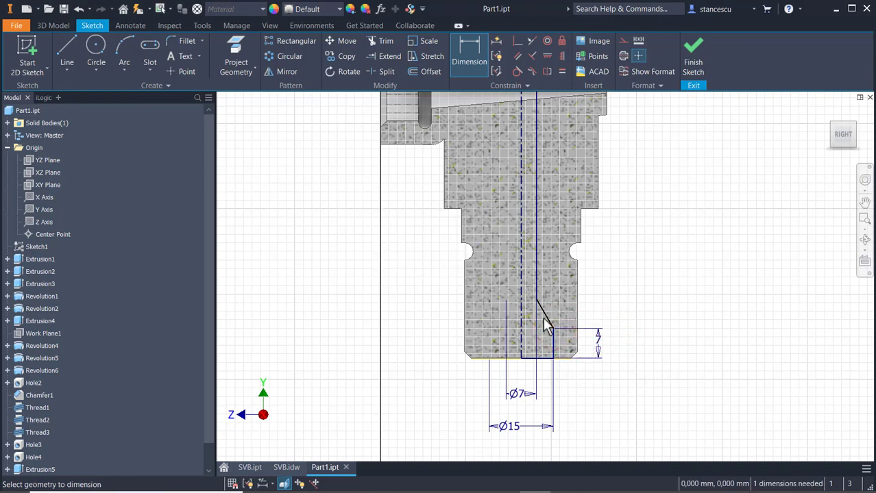
pyautogui.click(542, 313)
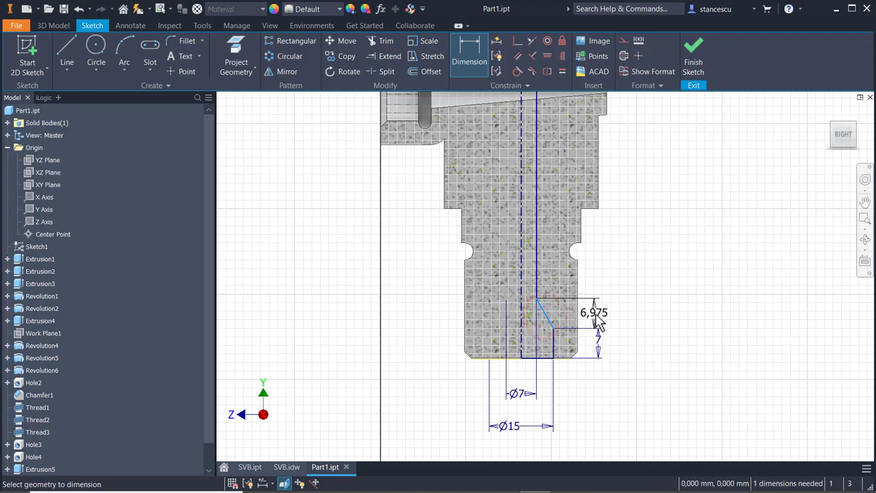
pyautogui.click(599, 323)
pyautogui.write('5')
pyautogui.press('Return')
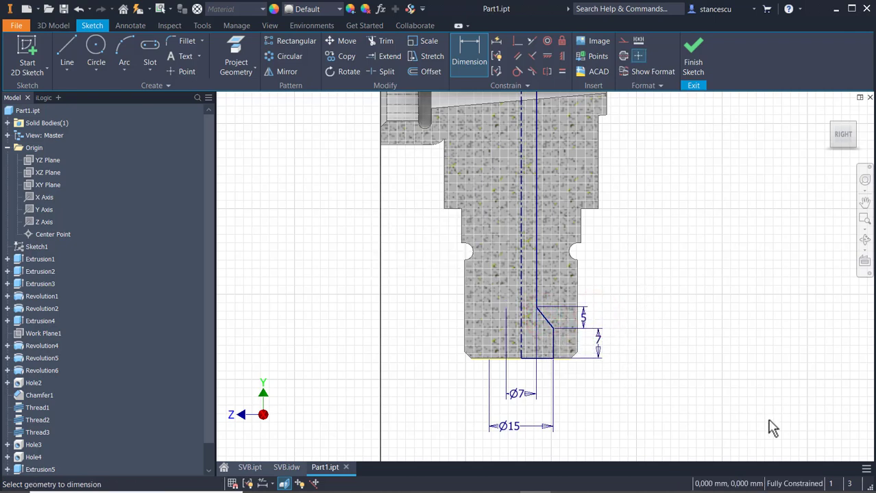
# Finish the sketch and revolve the stepped profile 360° around its centerline as a cut through the lower stub.
pyautogui.click(692, 63)
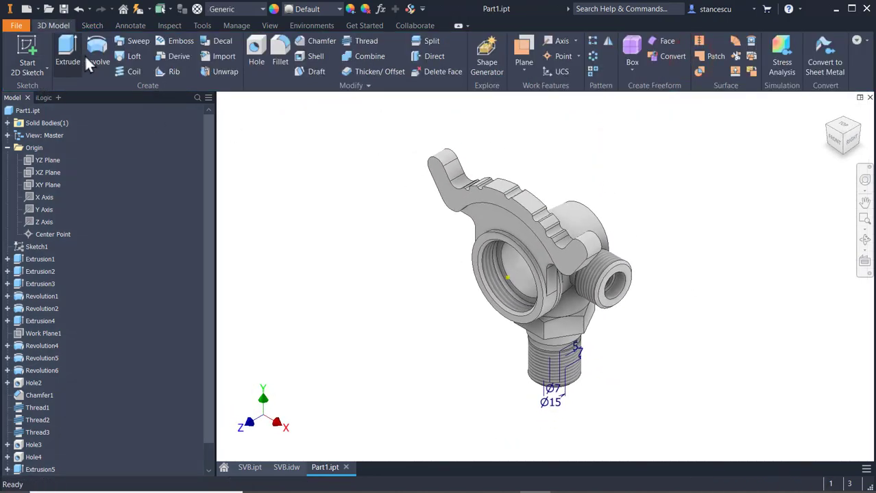
pyautogui.click(89, 58)
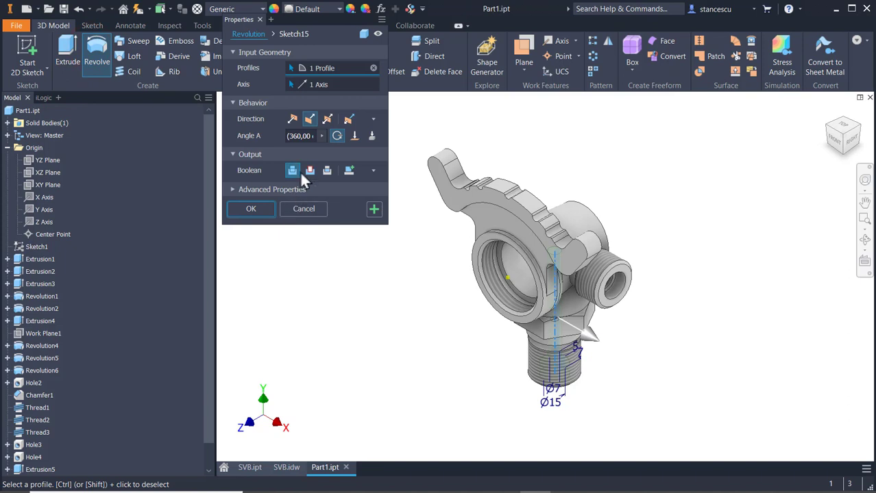
pyautogui.click(310, 171)
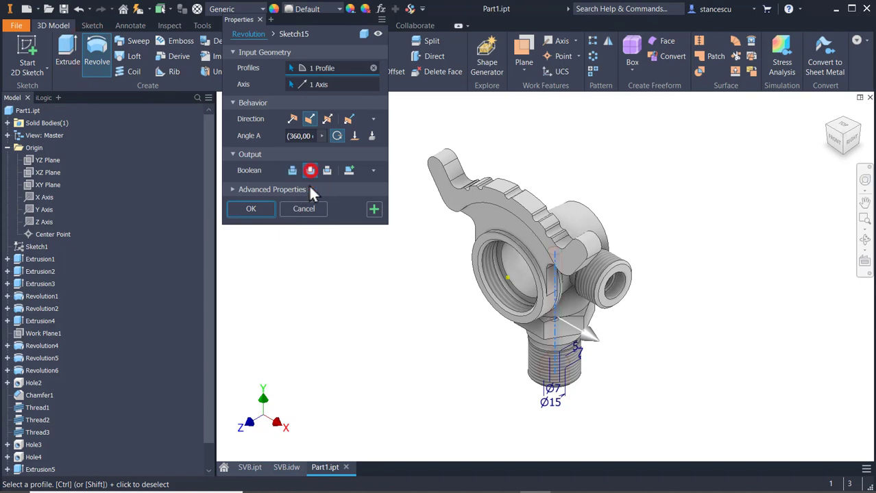
pyautogui.click(262, 209)
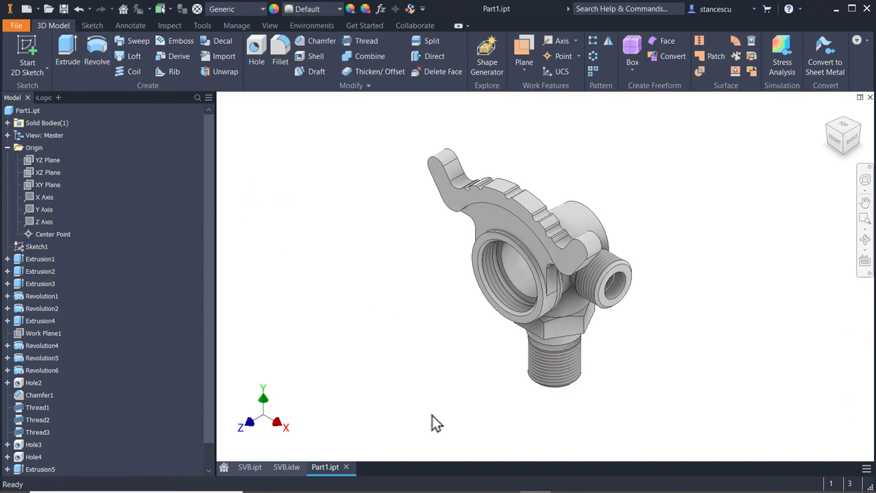
# Examine the SVB.idw views and section A-A for the fillet radii still missing from the valve body.
pyautogui.keyDown('shift'); pyautogui.moveTo(434, 420); pyautogui.dragTo(358, 394, button='middle'); pyautogui.keyUp('shift')
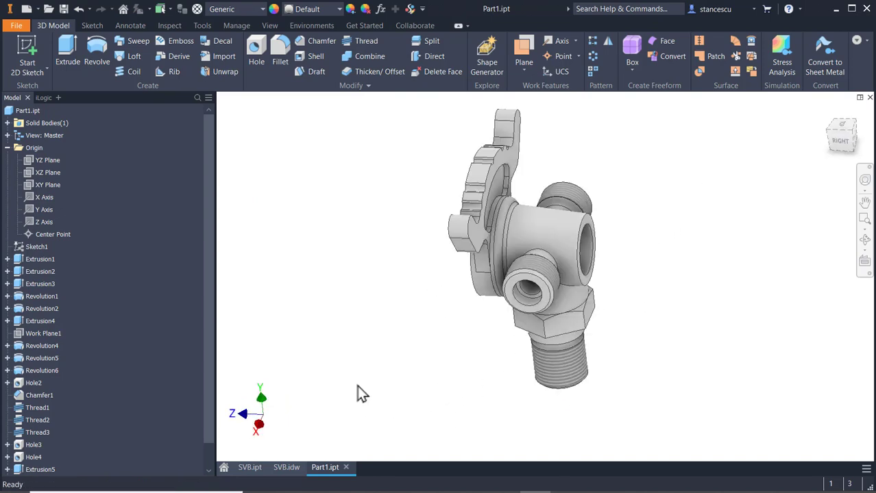
pyautogui.press('F6')
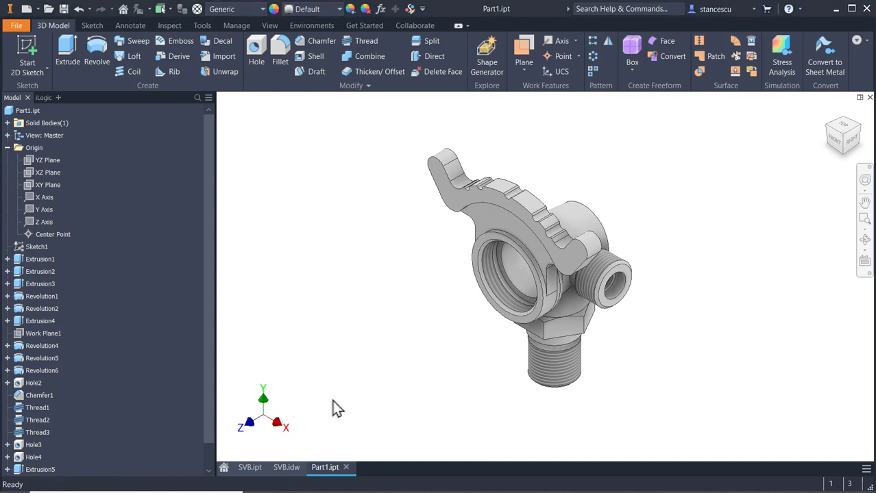
pyautogui.click(288, 467)
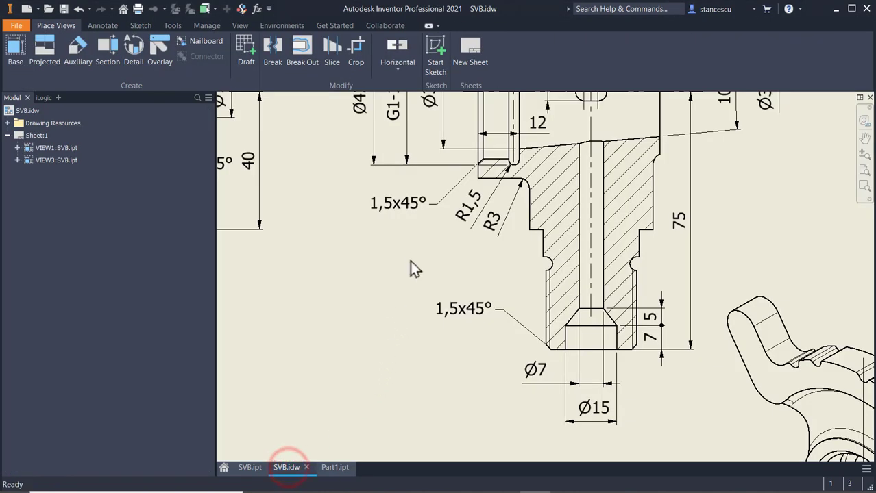
pyautogui.scroll(2, 425, 274)
pyautogui.scroll(2, 478, 303)
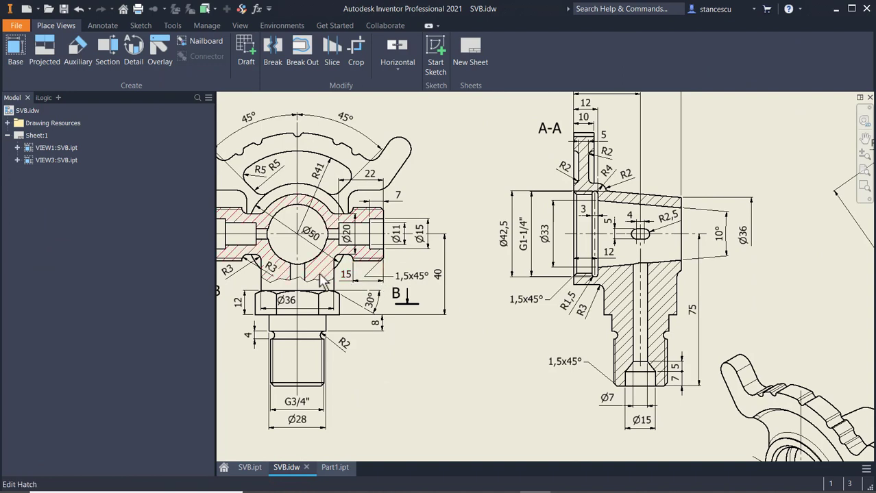
pyautogui.scroll(-3, 582, 150)
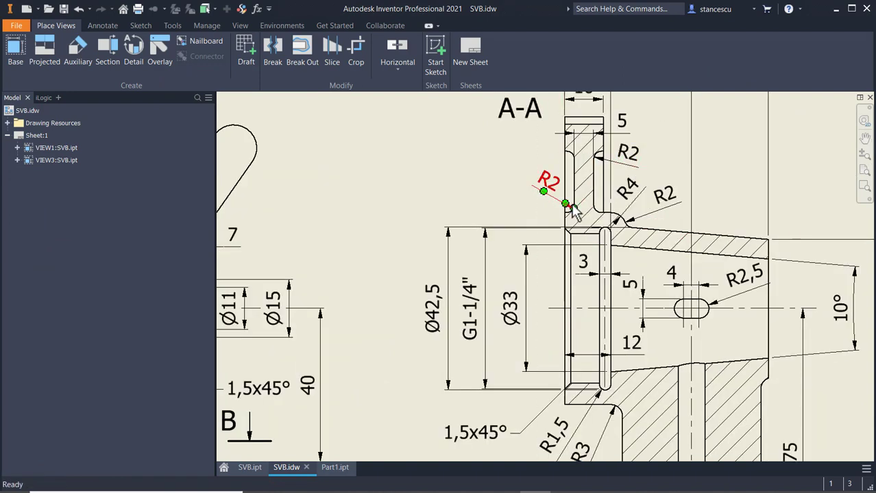
pyautogui.scroll(3, 487, 201)
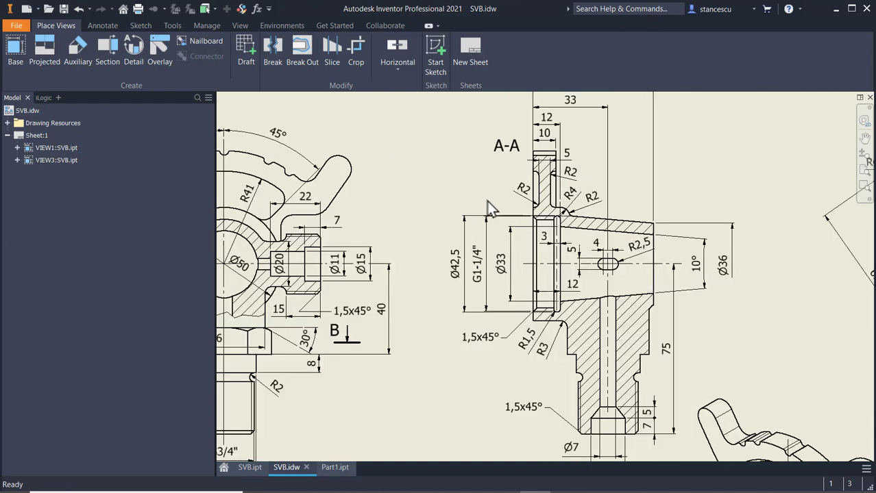
pyautogui.scroll(-1, 405, 228)
pyautogui.moveTo(493, 243); pyautogui.dragTo(420, 223, button='middle')
pyautogui.moveTo(371, 309)
pyautogui.mouseDown(button='middle')
pyautogui.moveTo(405, 274)
pyautogui.moveTo(648, 293)
pyautogui.mouseUp(button='middle')
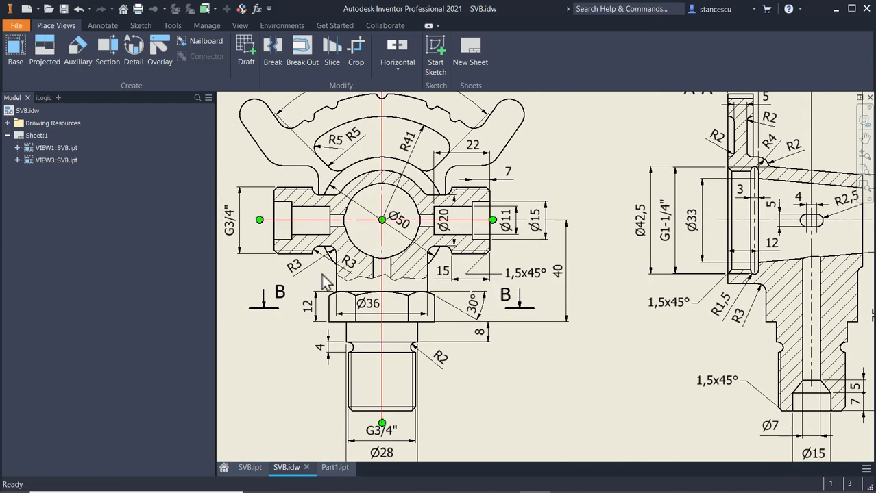
pyautogui.scroll(2, 411, 308)
pyautogui.moveTo(479, 343)
pyautogui.mouseDown(button='middle')
pyautogui.moveTo(365, 320)
pyautogui.moveTo(367, 303)
pyautogui.mouseUp(button='middle')
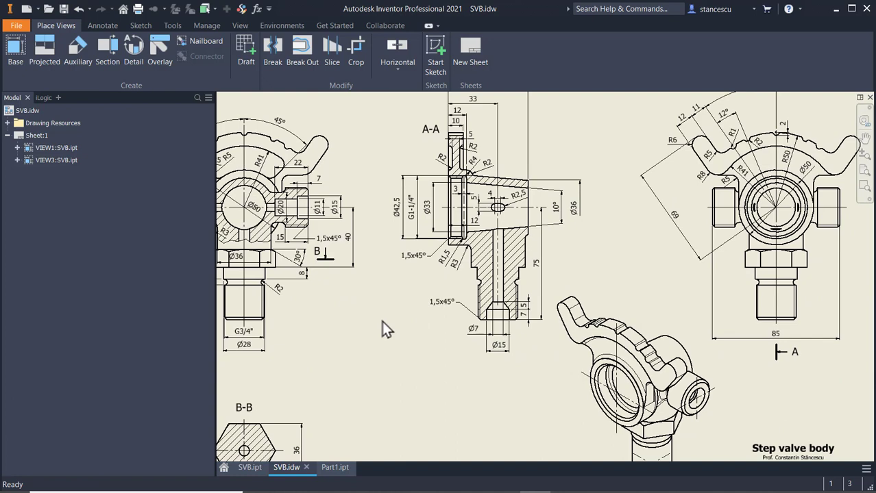
pyautogui.moveTo(382, 321); pyautogui.dragTo(405, 270, button='middle')
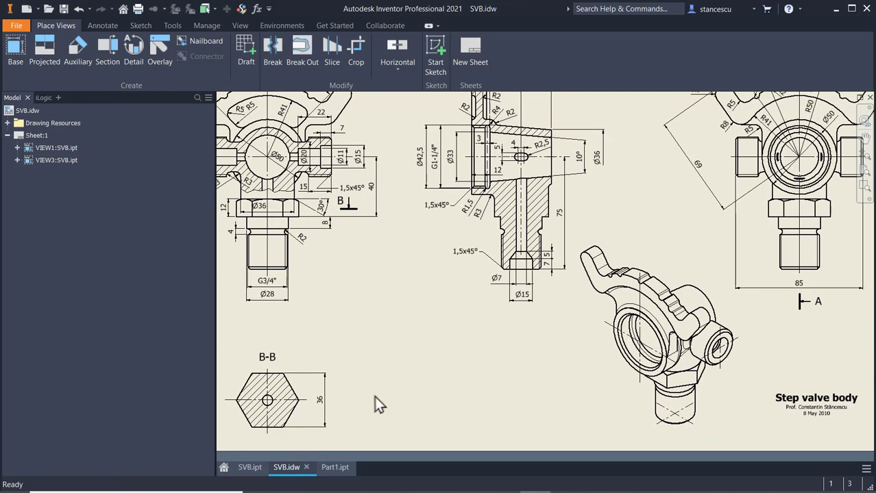
# In Part1.ipt, fillet the inner edges of the front and back recesses of the toothed lever plate with a 2 mm radius.
pyautogui.click(342, 470)
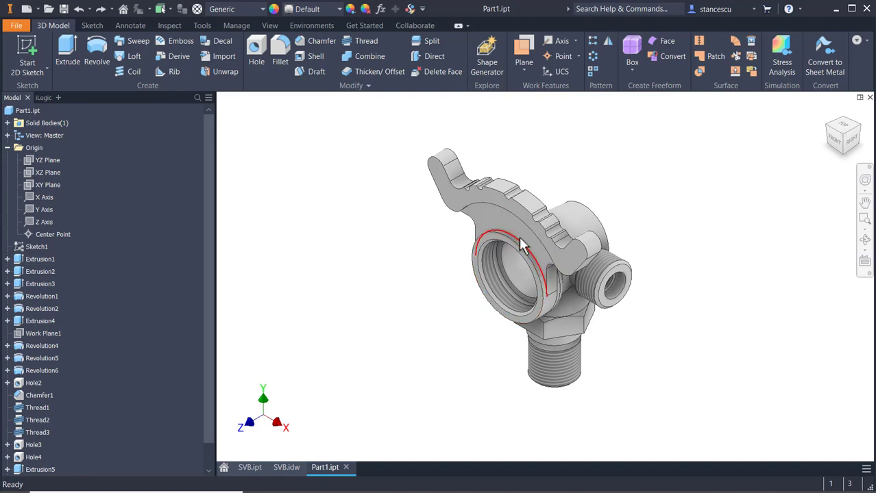
pyautogui.scroll(-3, 519, 240)
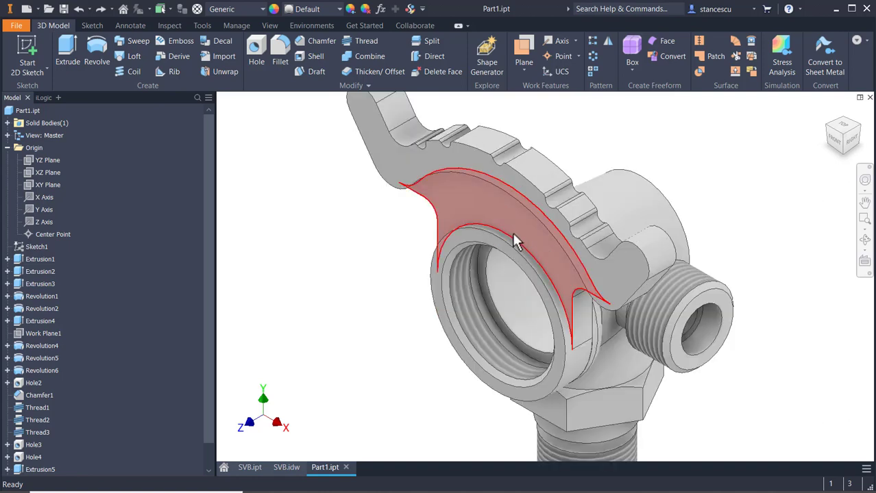
pyautogui.click(514, 240)
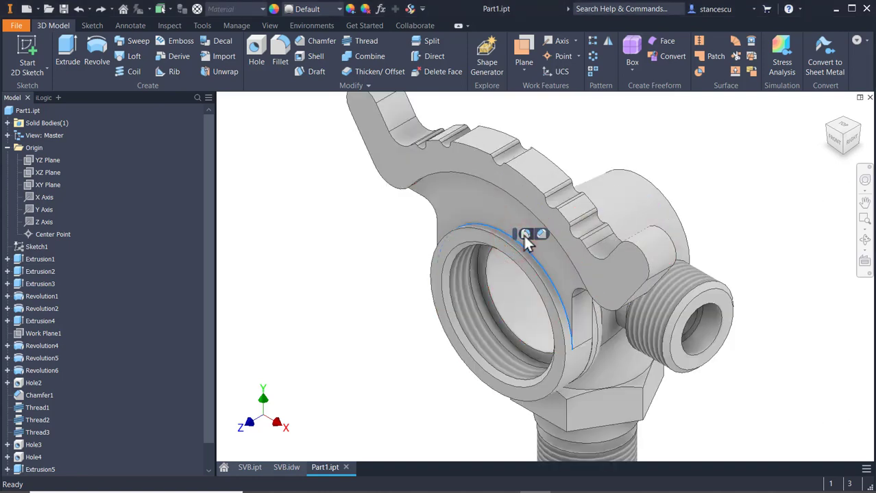
pyautogui.click(525, 235)
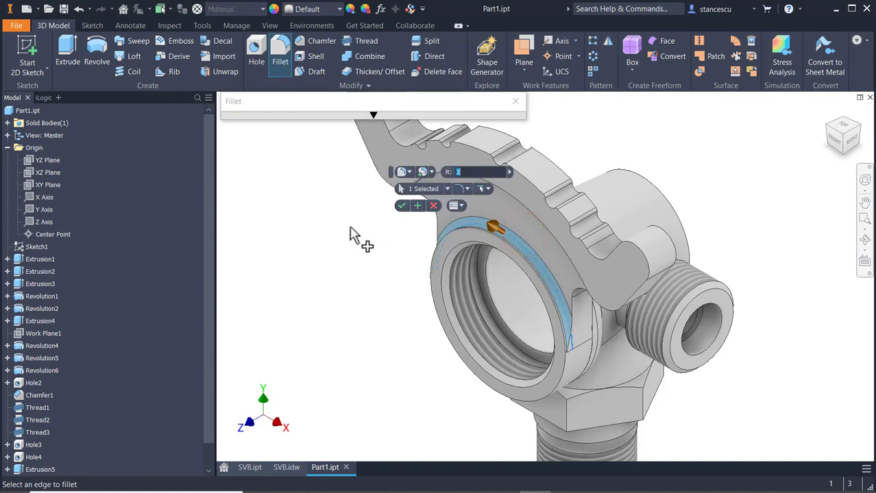
pyautogui.keyDown('shift'); pyautogui.moveTo(348, 378); pyautogui.dragTo(381, 303, button='middle'); pyautogui.keyUp('shift')
pyautogui.click(418, 265)
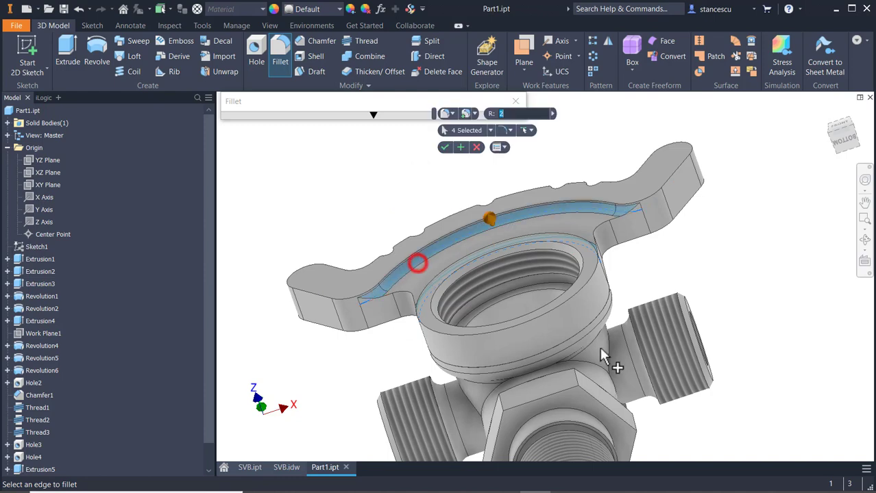
pyautogui.keyDown('shift'); pyautogui.moveTo(418, 265); pyautogui.dragTo(600, 248, button='middle'); pyautogui.keyUp('shift')
pyautogui.click(600, 243)
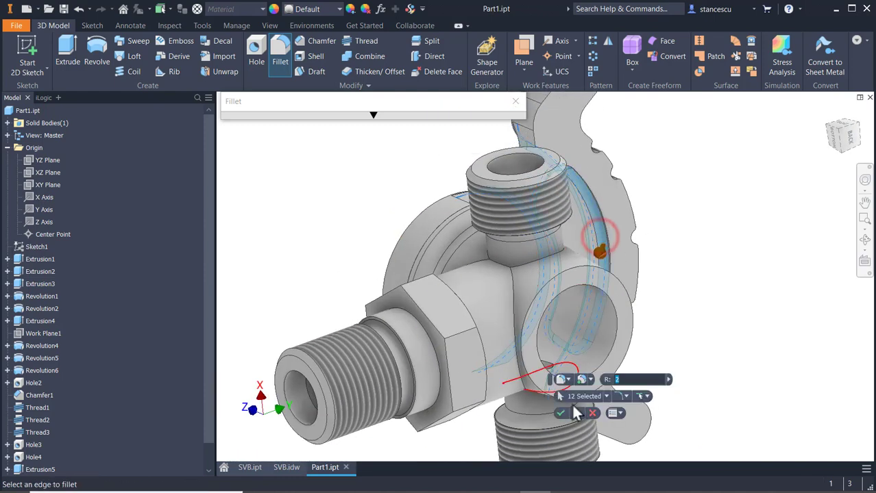
pyautogui.click(576, 414)
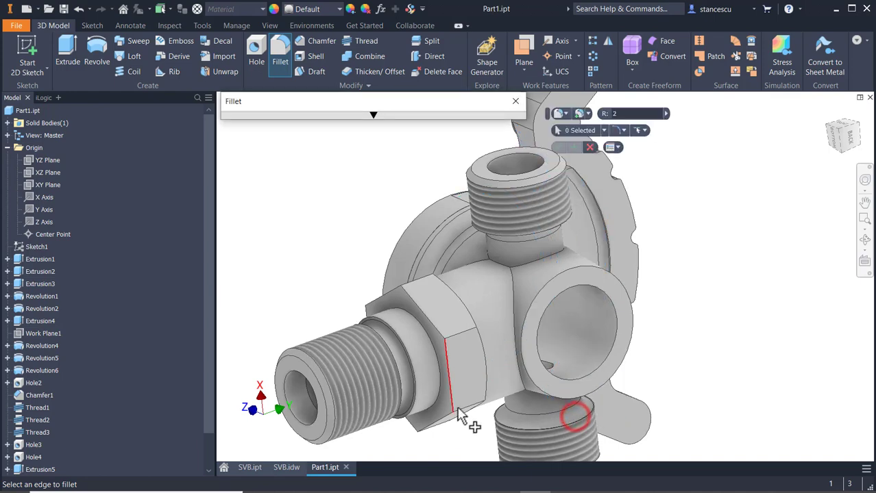
# Fillet the edges where the lower stub's neck meets the round collar and the conical body with a 3 mm radius.
pyautogui.keyDown('shift'); pyautogui.moveTo(461, 417); pyautogui.dragTo(564, 399, button='middle'); pyautogui.keyUp('shift')
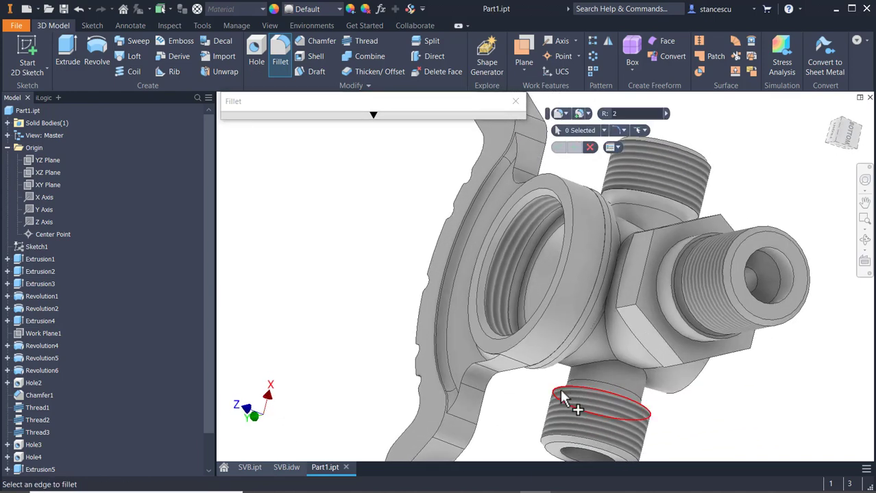
pyautogui.click(607, 341)
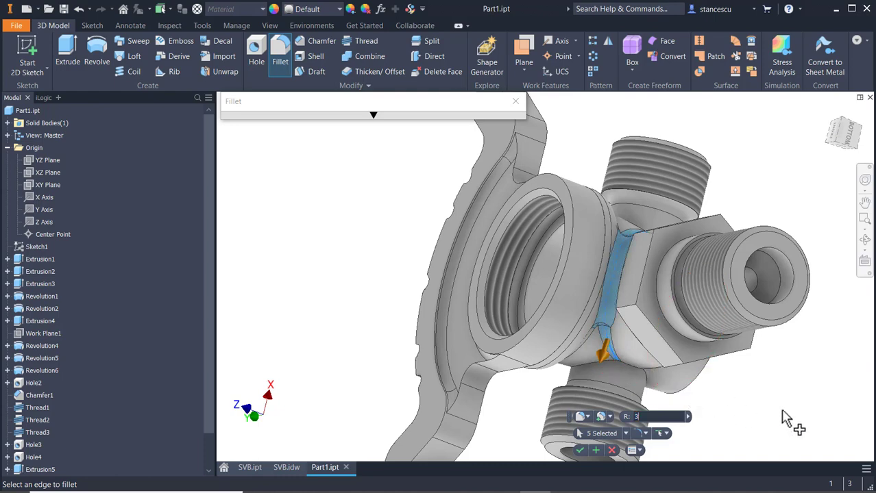
pyautogui.keyDown('shift'); pyautogui.moveTo(786, 416); pyautogui.dragTo(717, 405, button='middle'); pyautogui.keyUp('shift')
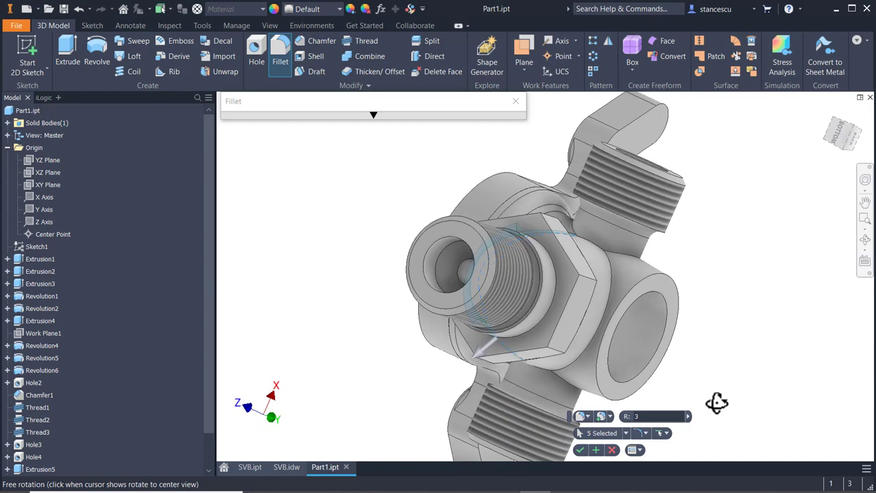
pyautogui.click(614, 294)
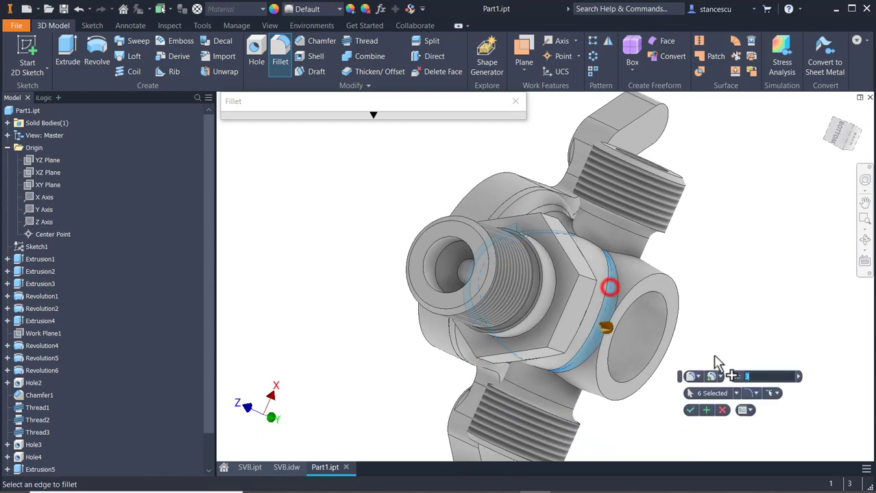
pyautogui.keyDown('shift'); pyautogui.moveTo(776, 344); pyautogui.dragTo(692, 319, button='middle'); pyautogui.keyUp('shift')
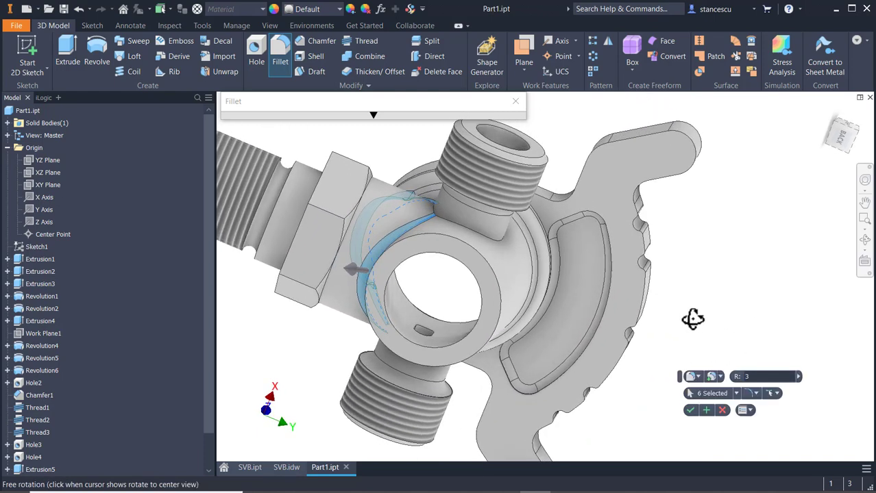
pyautogui.click(689, 411)
pyautogui.keyDown('shift'); pyautogui.moveTo(270, 338); pyautogui.dragTo(287, 376, button='middle'); pyautogui.keyUp('shift')
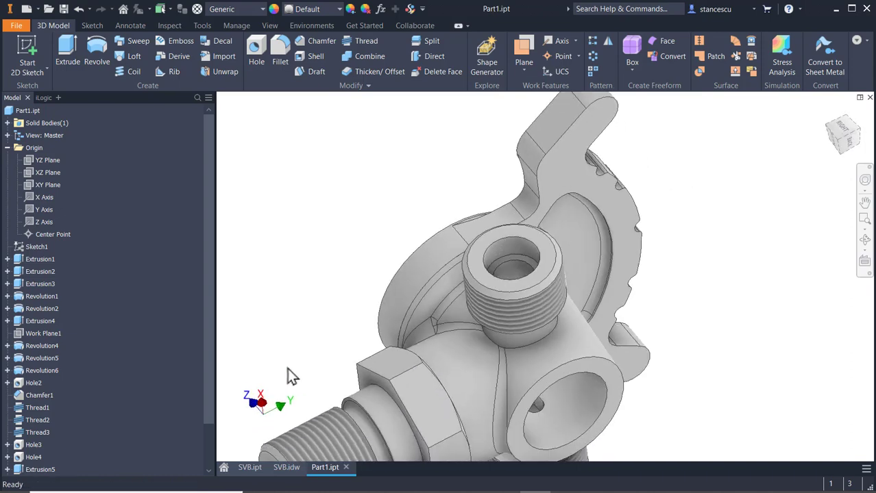
# Fillet the junctions of both threaded side stubs with the valve body with a 3 mm radius.
pyautogui.click(539, 337)
pyautogui.press('f')
pyautogui.keyDown('shift'); pyautogui.moveTo(723, 401); pyautogui.dragTo(696, 322, button='middle'); pyautogui.keyUp('shift')
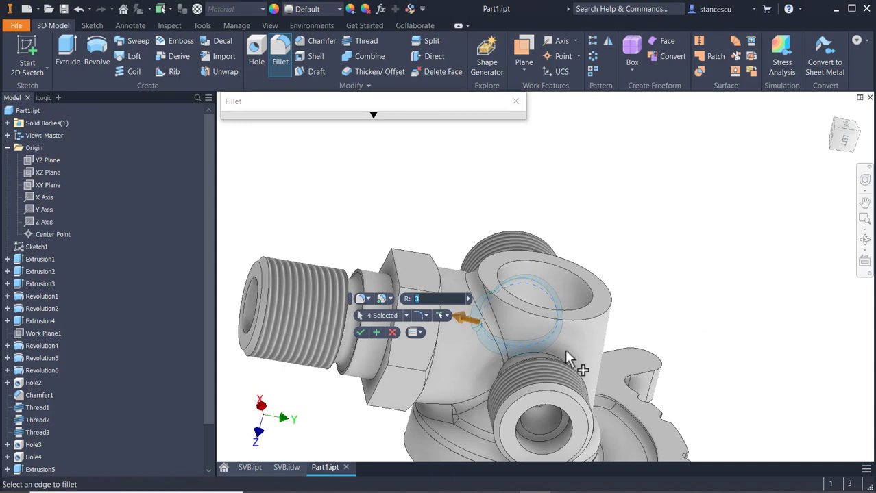
pyautogui.click(526, 353)
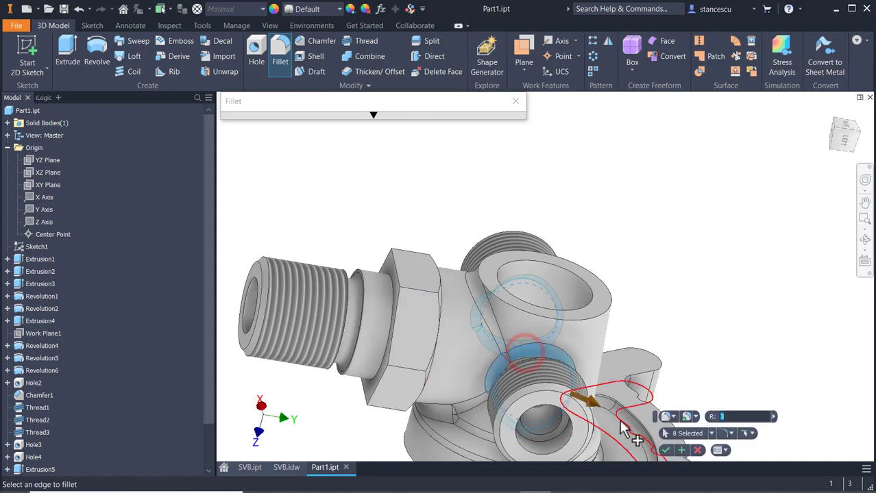
pyautogui.click(665, 450)
pyautogui.click(733, 306)
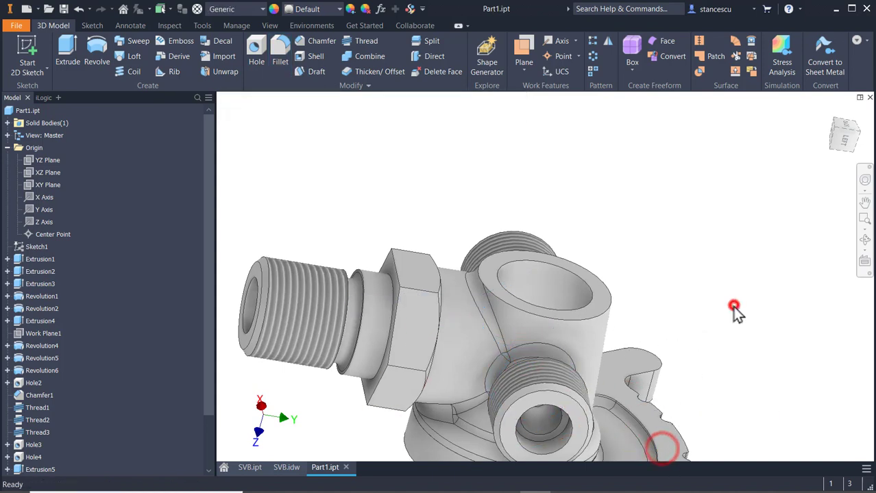
pyautogui.press('F6')
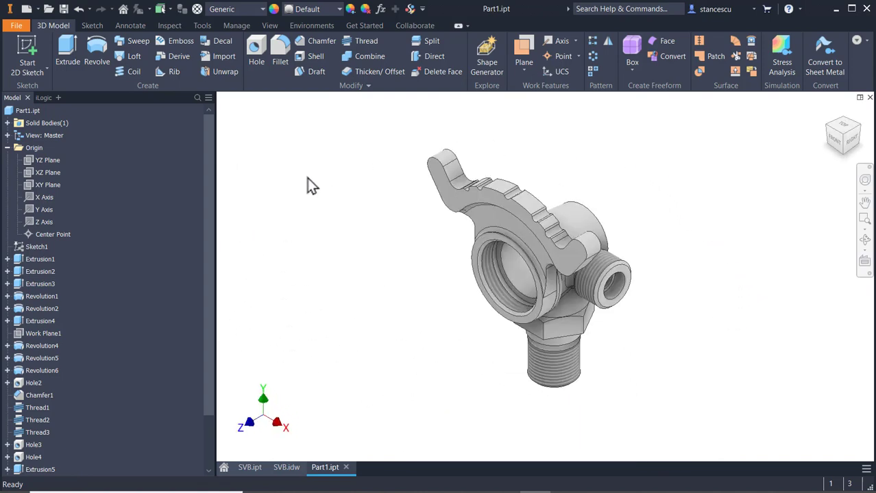
# Assign the Bronze, Cast material from the Inventor Material Library to the part.
pyautogui.click(241, 12)
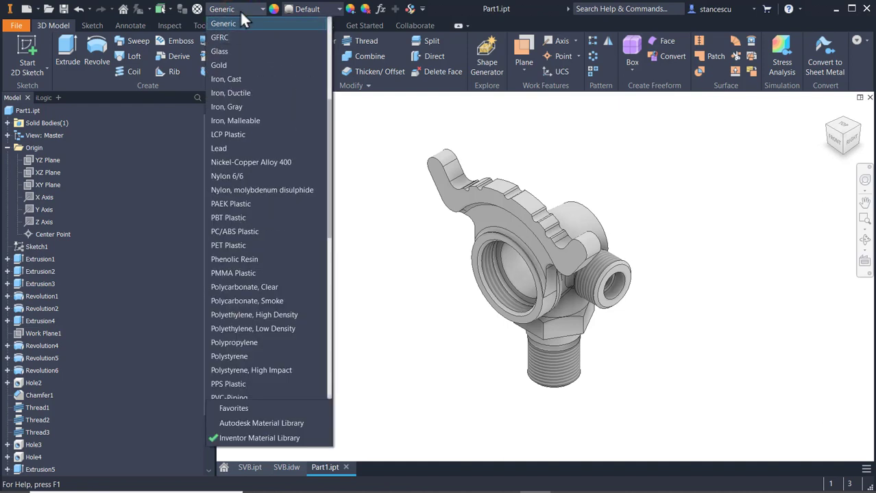
pyautogui.scroll(3, 268, 235)
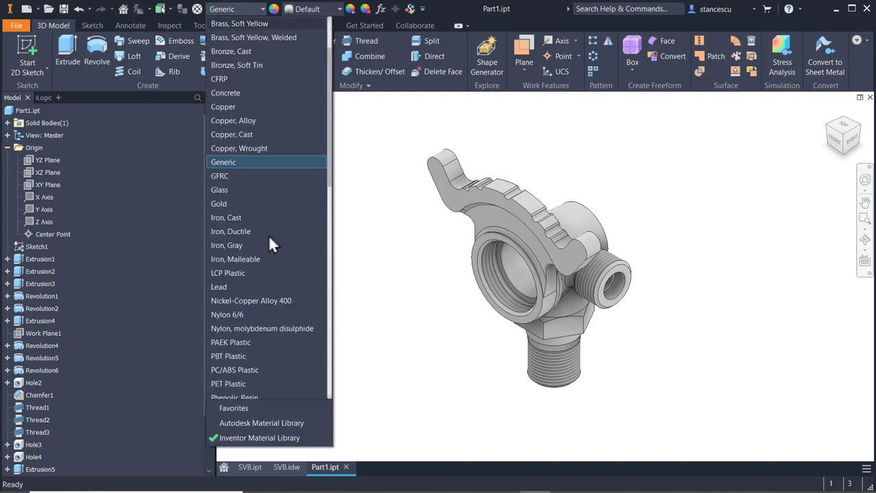
pyautogui.click(237, 52)
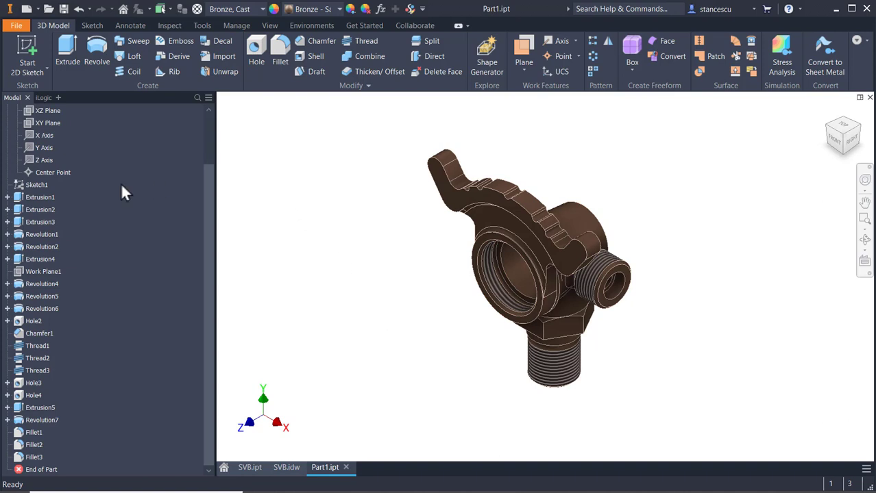
# Review the physical properties of Part1.ipt in its iProperties and close them.
pyautogui.moveTo(205, 206); pyautogui.dragTo(215, 146)
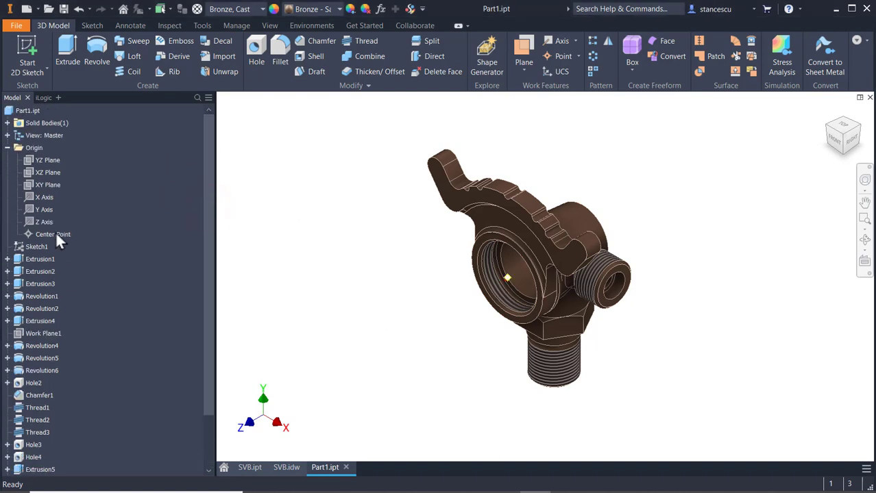
pyautogui.rightClick(39, 110)
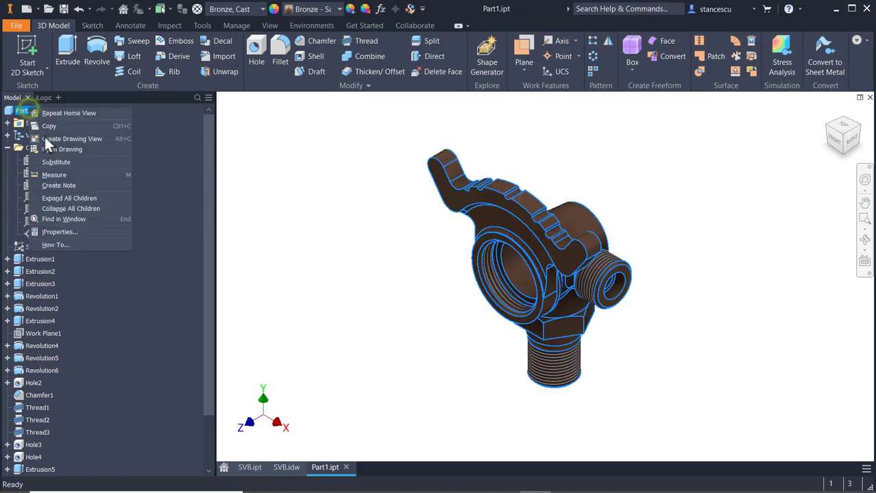
pyautogui.click(79, 233)
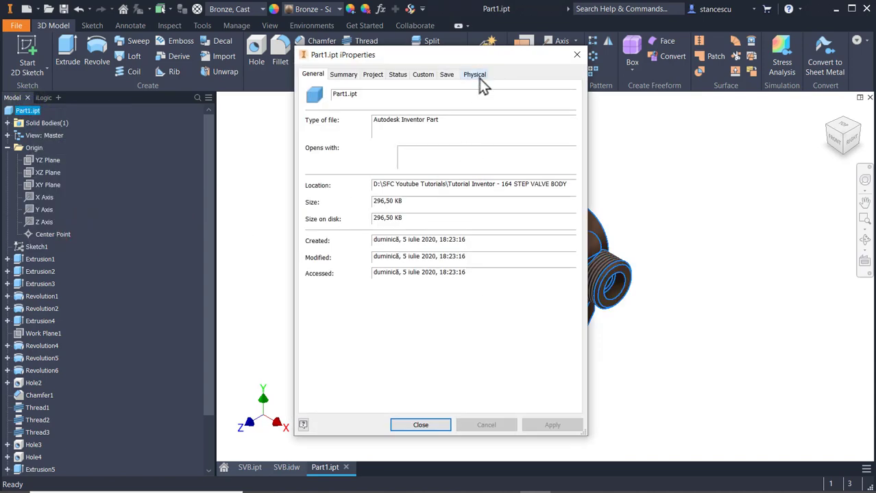
pyautogui.click(478, 76)
pyautogui.click(541, 102)
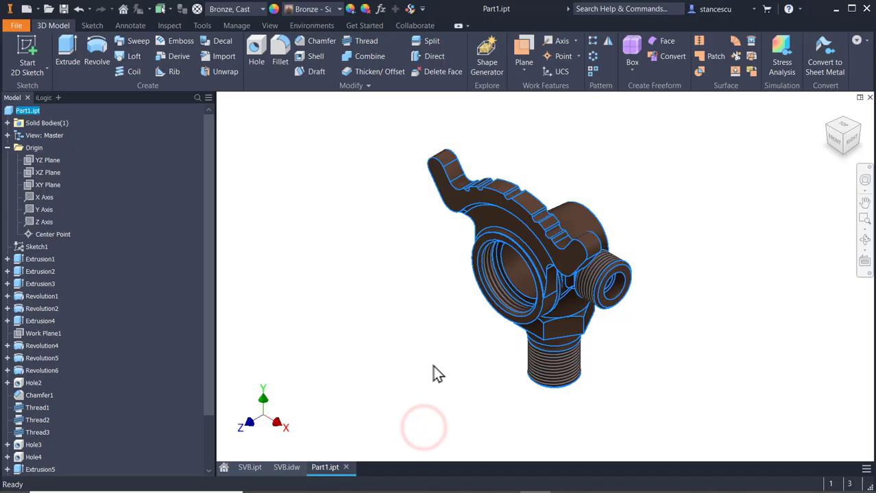
pyautogui.click(434, 368)
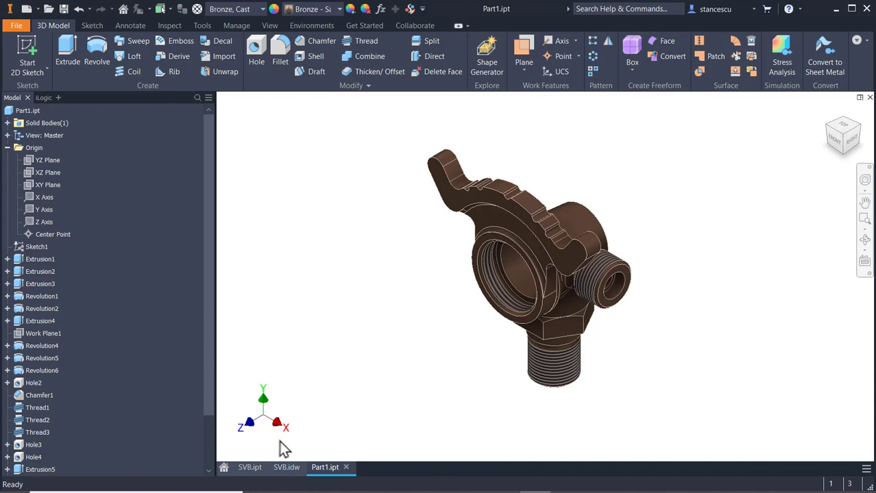
# Switch to the reference model SVB.ipt to compare it with the modelled part.
pyautogui.click(250, 467)
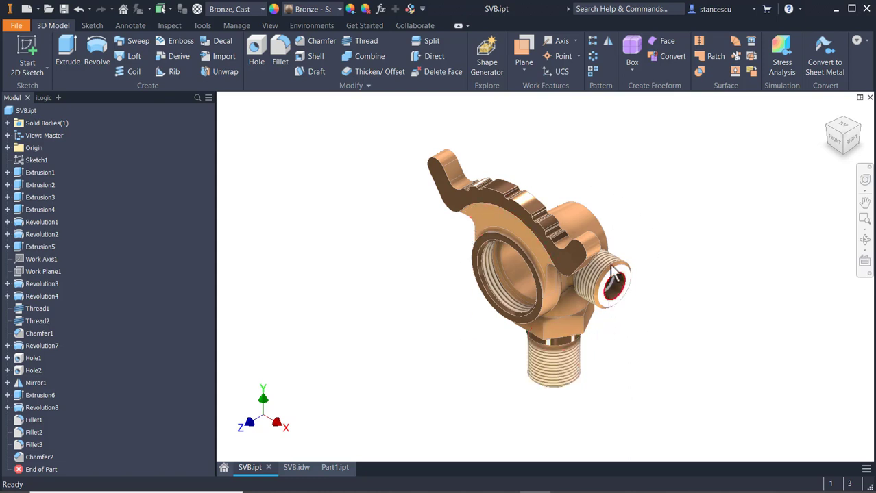
# Switch back to Part1.ipt and change its lighting style to Two Lights.
pyautogui.click(326, 473)
pyautogui.click(359, 204)
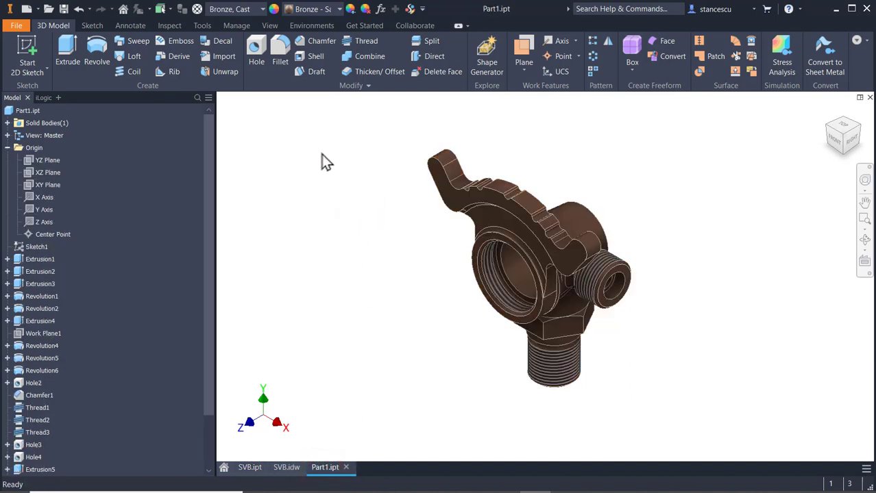
pyautogui.click(270, 25)
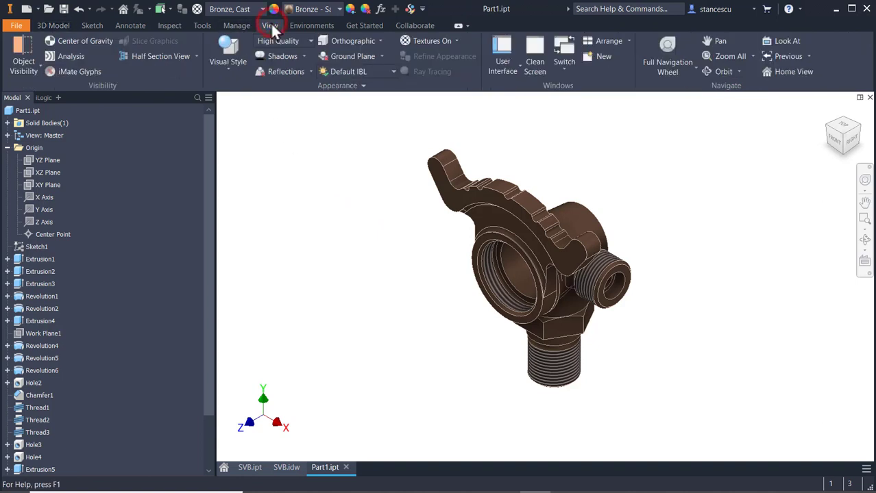
pyautogui.click(348, 73)
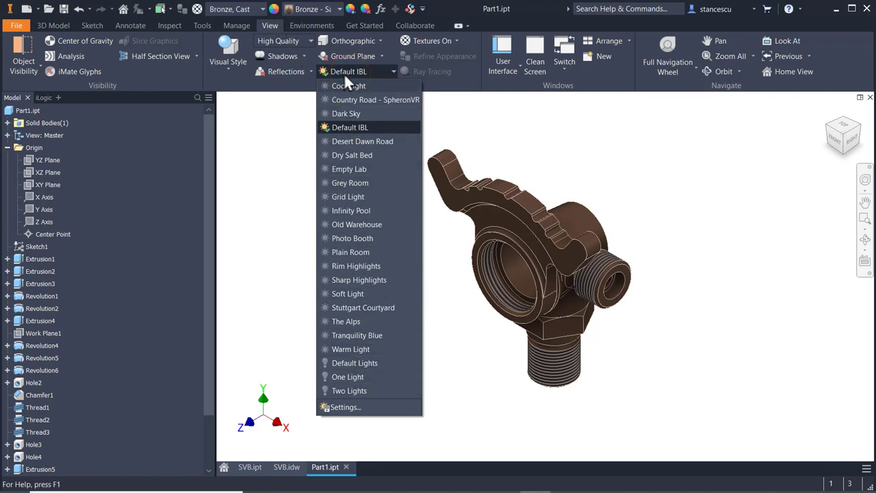
pyautogui.click(345, 395)
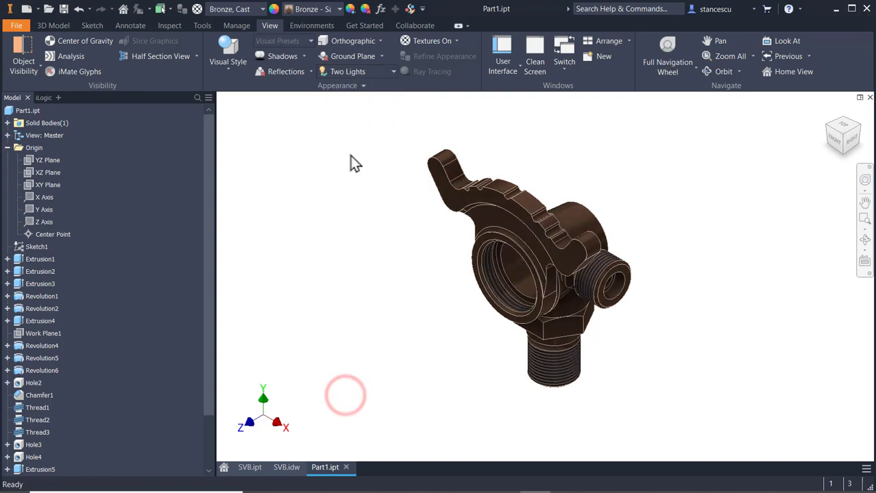
# In the Two Lights style settings, set the brightness of all lights to 100 and the ambience to 53.
pyautogui.click(352, 72)
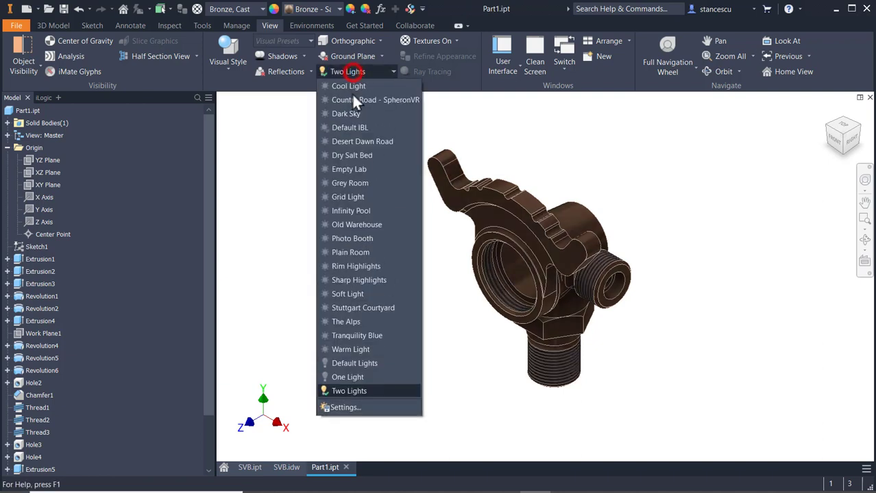
pyautogui.click(338, 404)
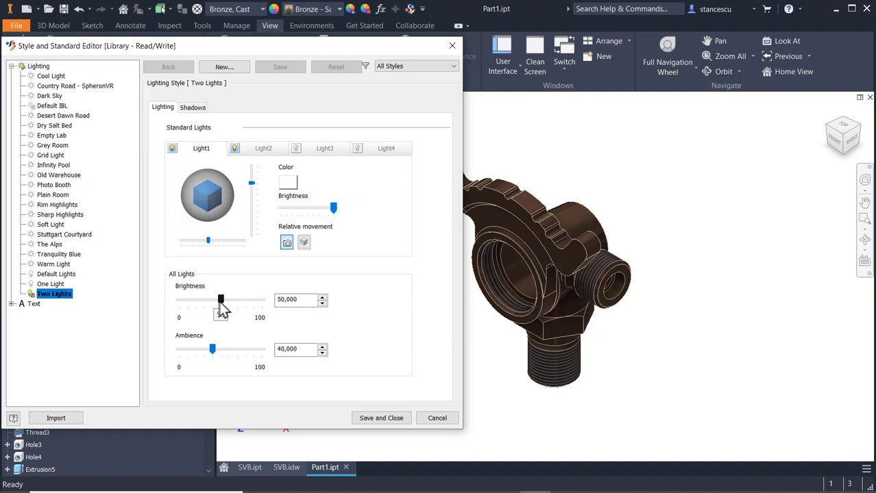
pyautogui.moveTo(222, 304); pyautogui.dragTo(265, 306)
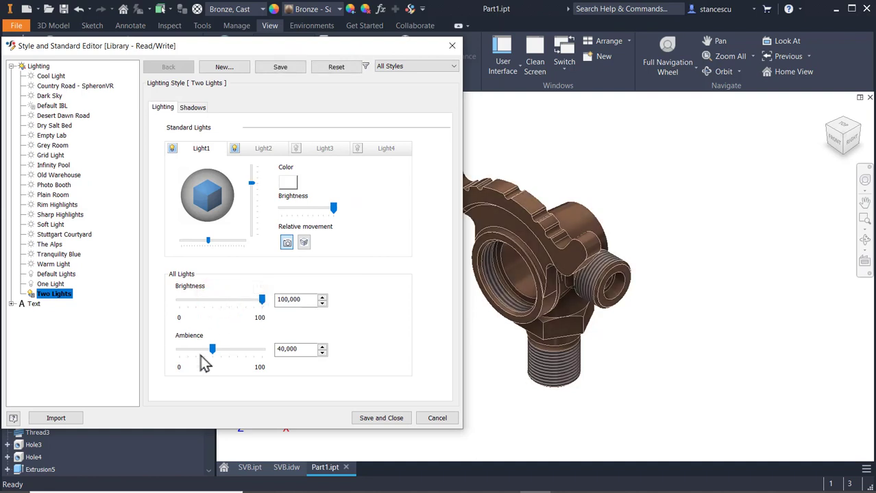
pyautogui.moveTo(214, 352); pyautogui.dragTo(220, 356)
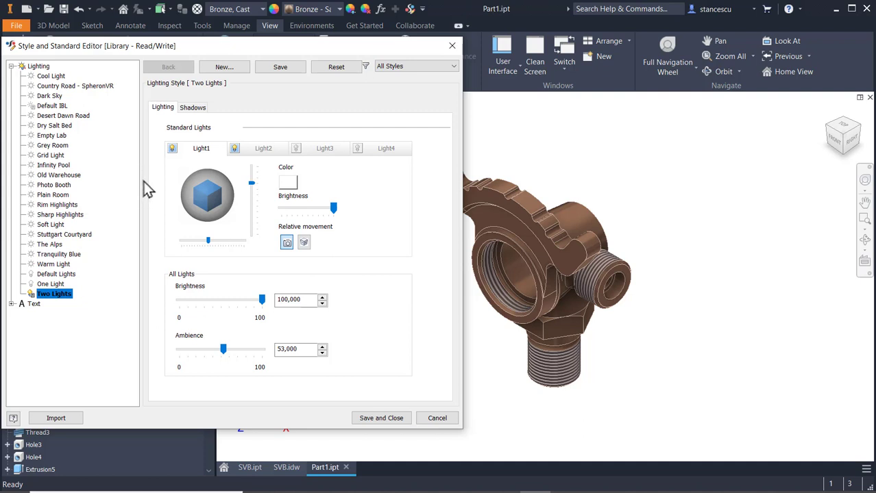
# Reposition Light1 of the Two Lights style slightly lower and far to the left horizontally.
pyautogui.moveTo(255, 184)
pyautogui.moveTo(252, 184); pyautogui.dragTo(253, 200)
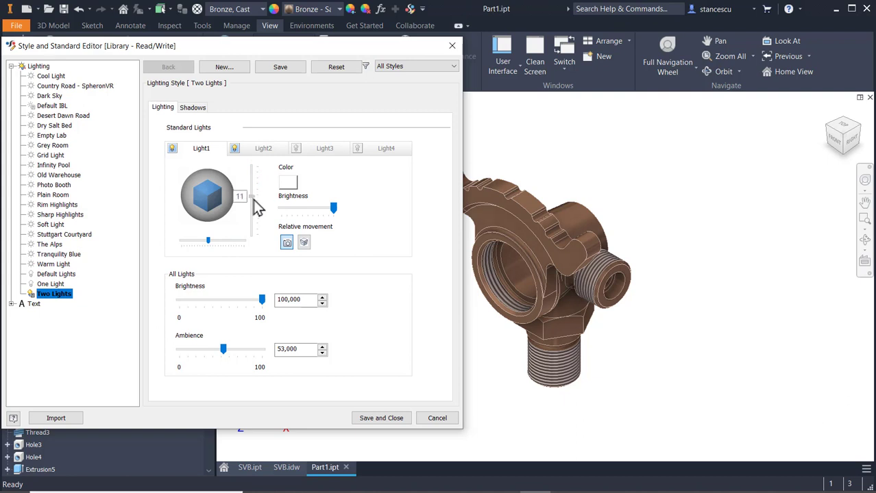
pyautogui.moveTo(256, 208); pyautogui.dragTo(259, 198)
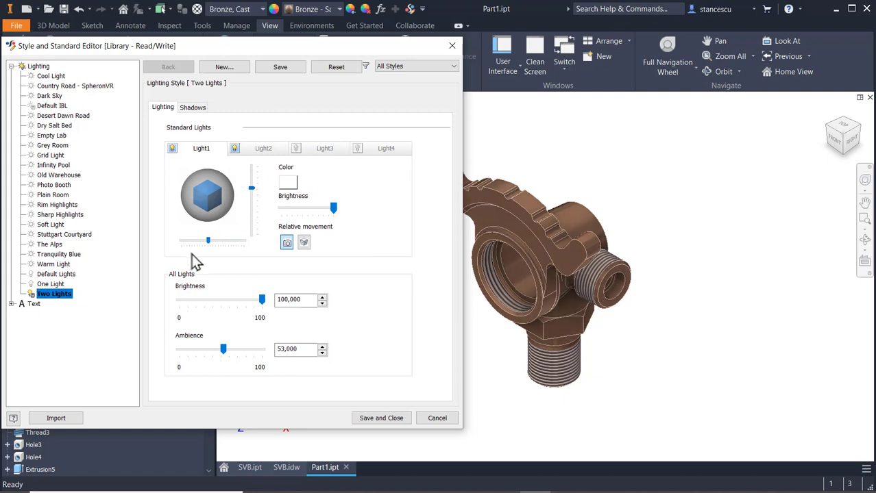
pyautogui.moveTo(211, 246); pyautogui.dragTo(188, 256)
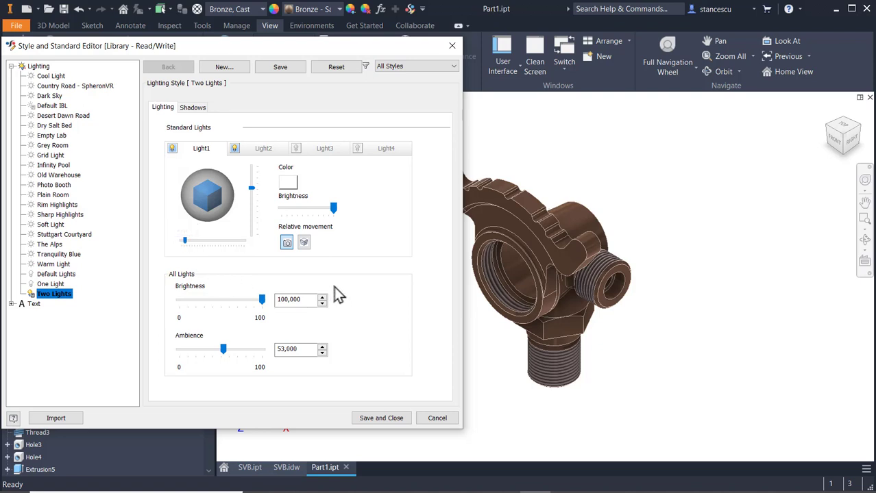
# Change the color of Light2 to white and shift the light slightly left horizontally.
pyautogui.click(256, 148)
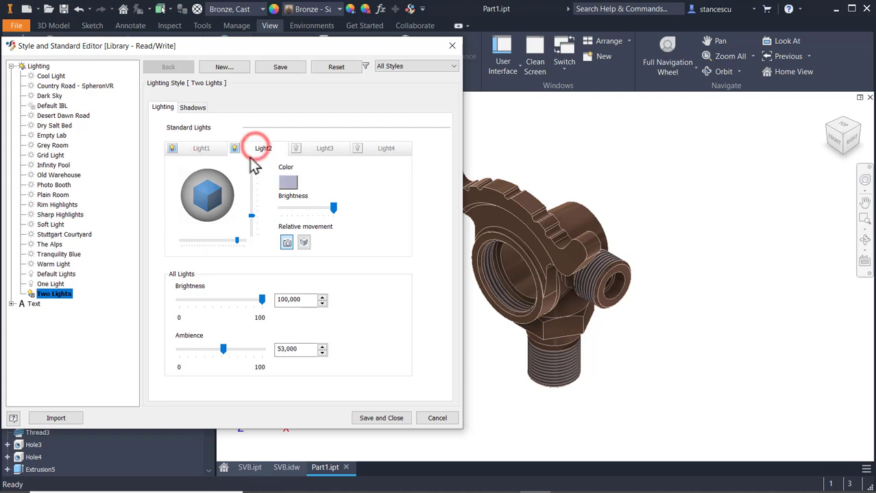
pyautogui.click(290, 183)
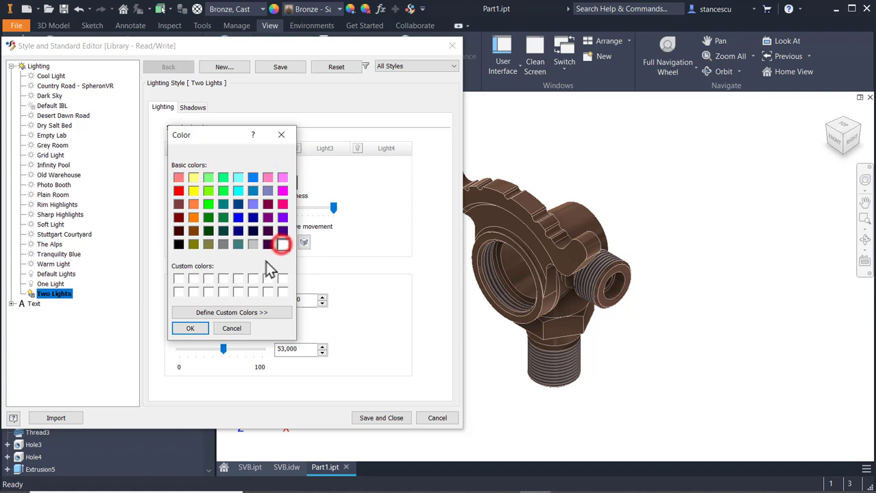
pyautogui.click(190, 328)
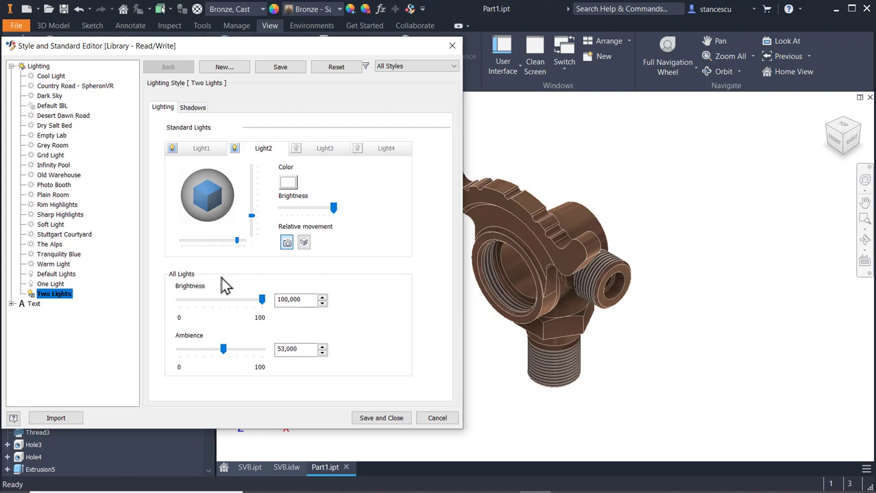
pyautogui.moveTo(235, 244); pyautogui.dragTo(233, 251)
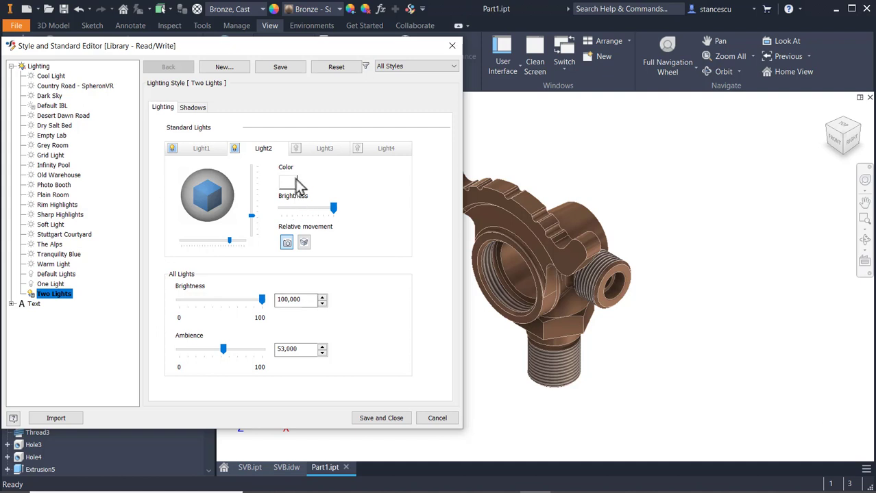
# Turn on Light3, raise it to the top of its vertical range and shift it right horizontally.
pyautogui.click(325, 151)
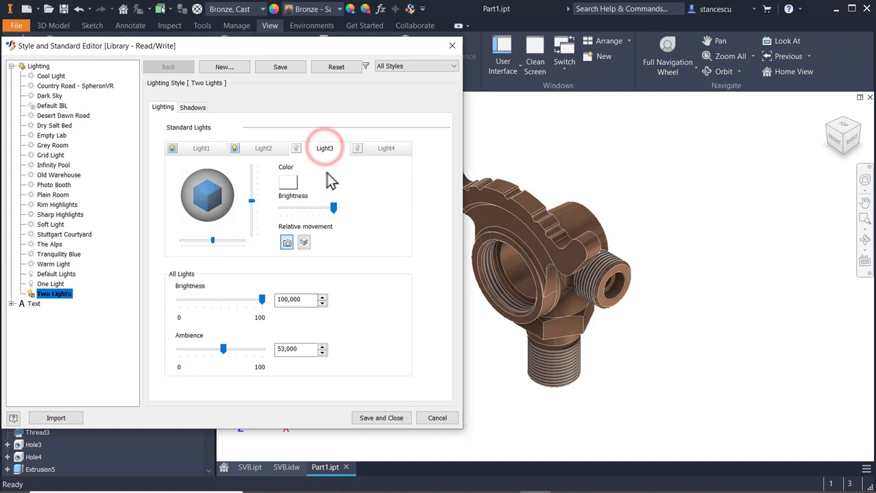
pyautogui.click(296, 150)
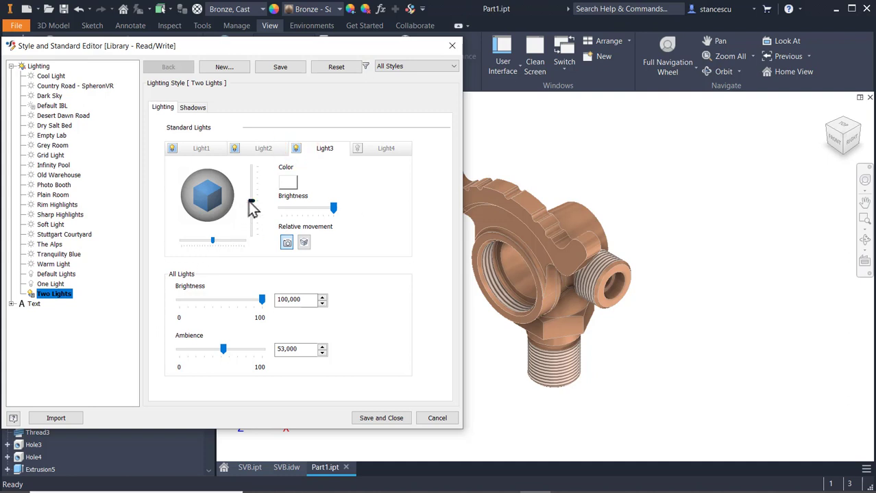
pyautogui.moveTo(252, 208); pyautogui.dragTo(250, 165)
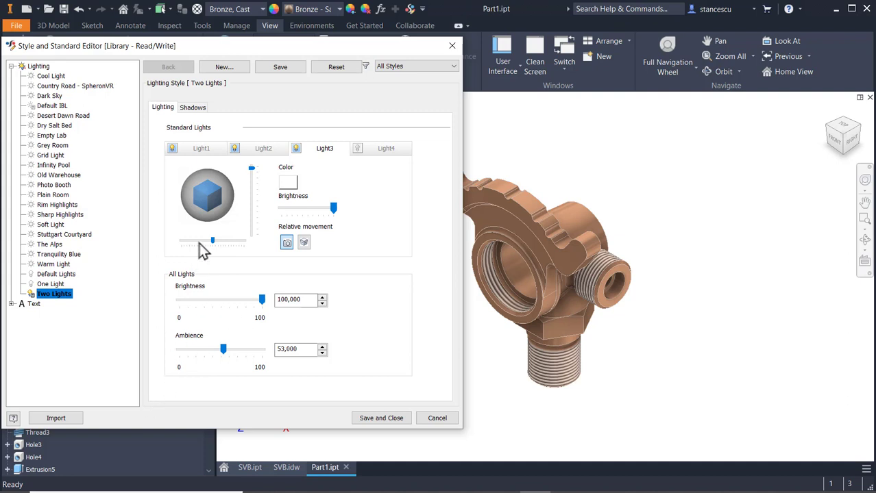
pyautogui.moveTo(222, 241)
pyautogui.moveTo(214, 243); pyautogui.dragTo(232, 252)
# Turn on Light4 and give it the light yellow basic color.
pyautogui.click(372, 149)
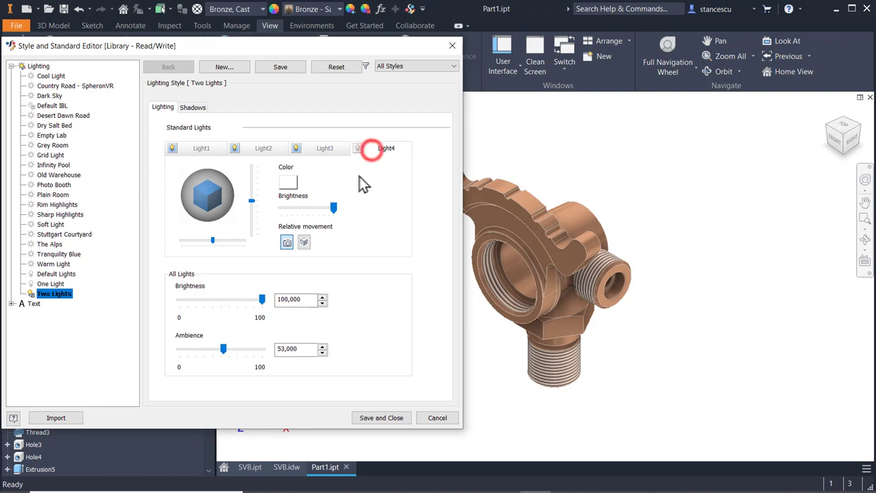
pyautogui.click(356, 148)
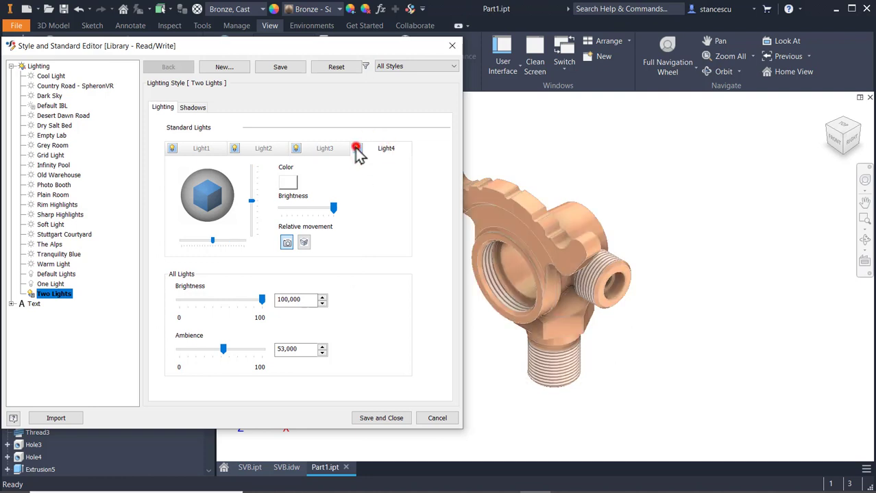
pyautogui.click(282, 184)
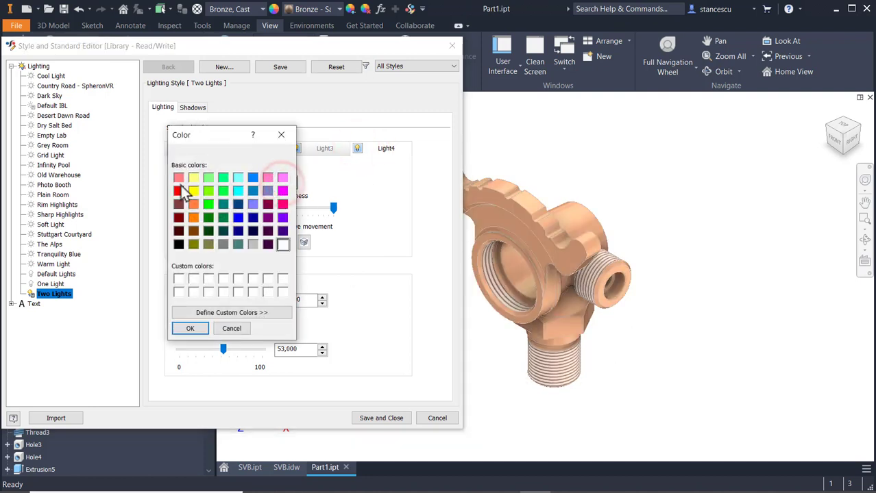
pyautogui.click(194, 178)
pyautogui.click(188, 329)
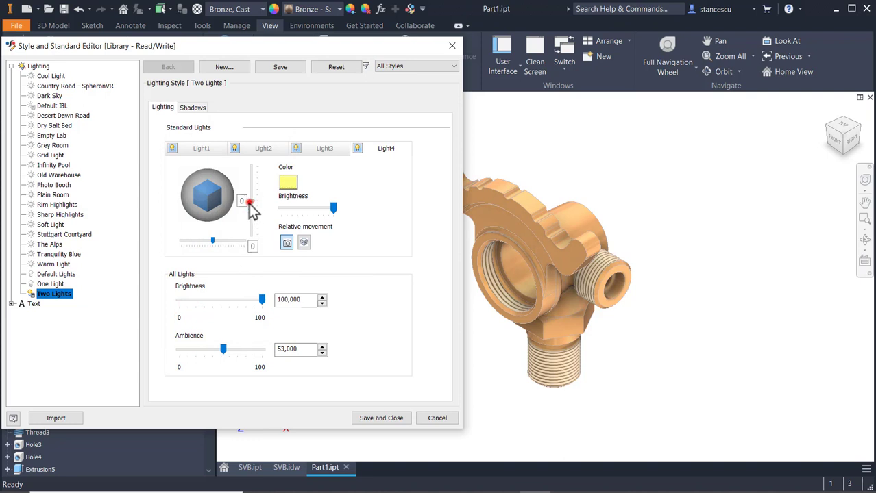
# Lower Light4 and shift it slightly left horizontally, then save the Two Lights style and close the editor.
pyautogui.moveTo(250, 205); pyautogui.dragTo(254, 237)
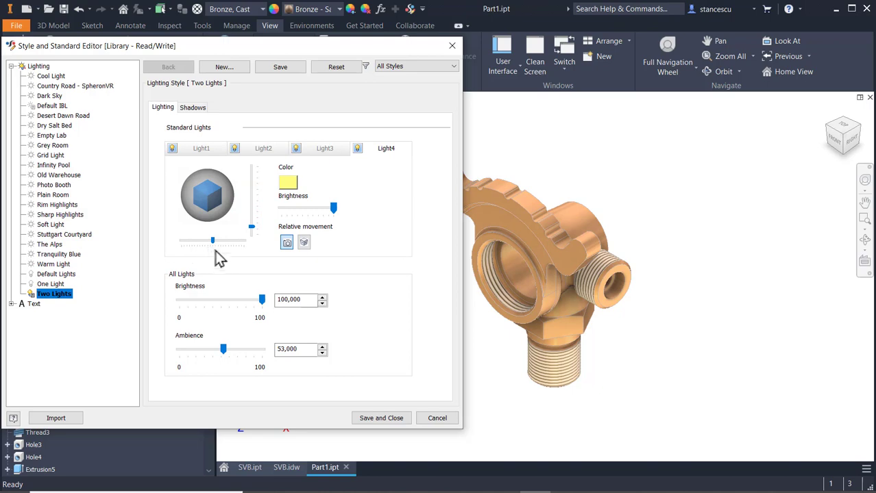
pyautogui.moveTo(213, 245); pyautogui.dragTo(202, 245)
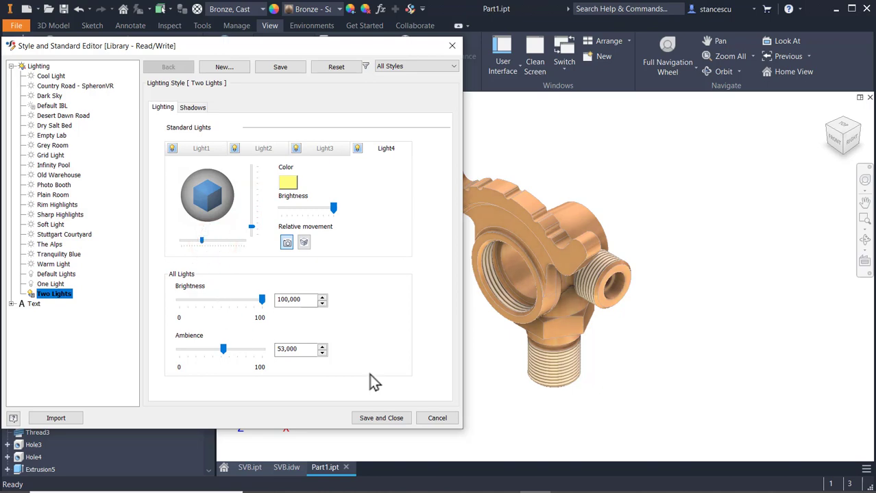
pyautogui.click(395, 418)
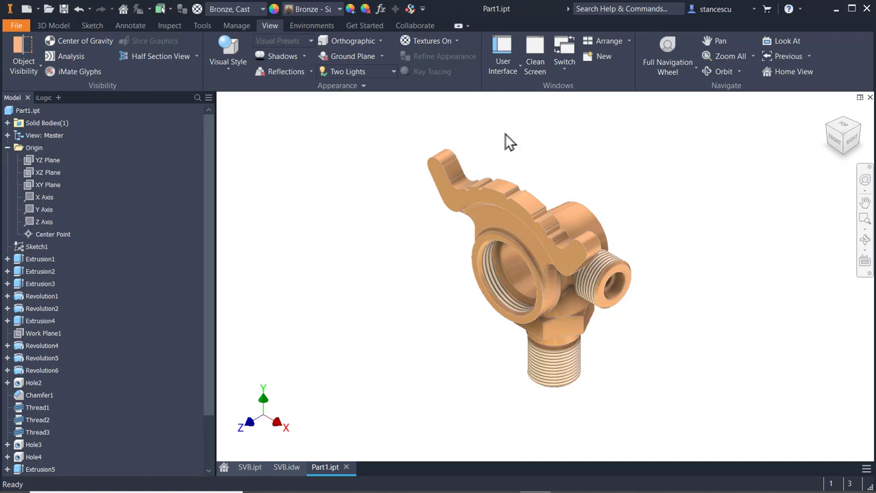
# Apply the Bronze - Polished appearance from the Autodesk Appearance Library to the front face of the notched, two-armed flange.
pyautogui.click(459, 208)
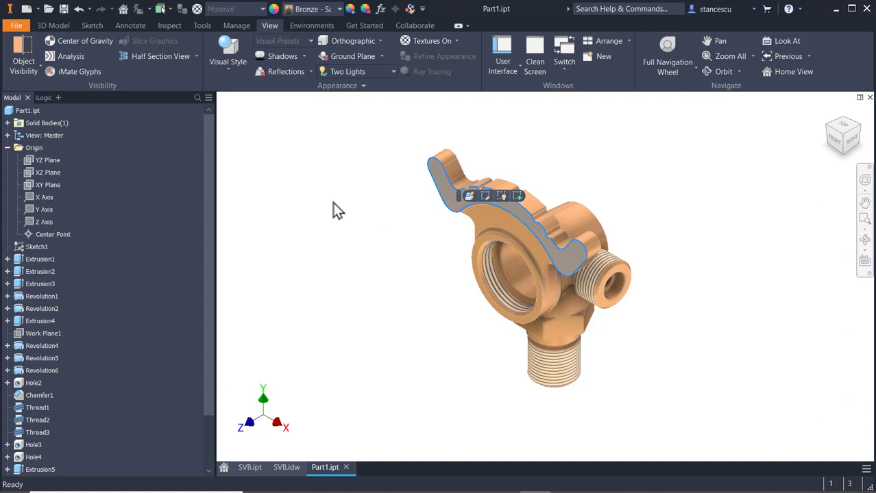
pyautogui.click(333, 11)
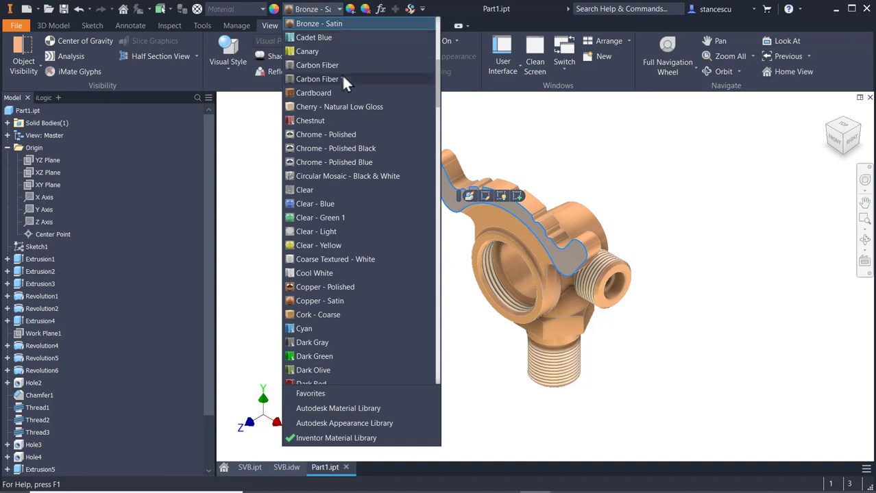
pyautogui.scroll(-1, 323, 308)
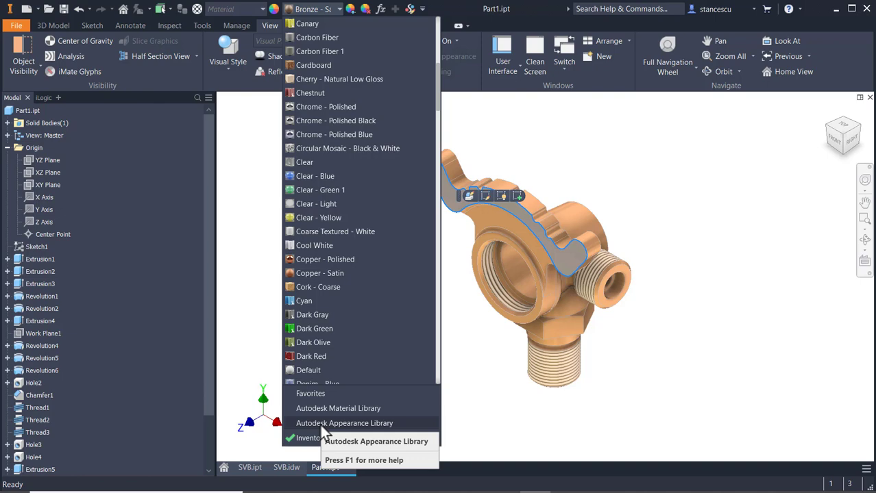
pyautogui.click(325, 428)
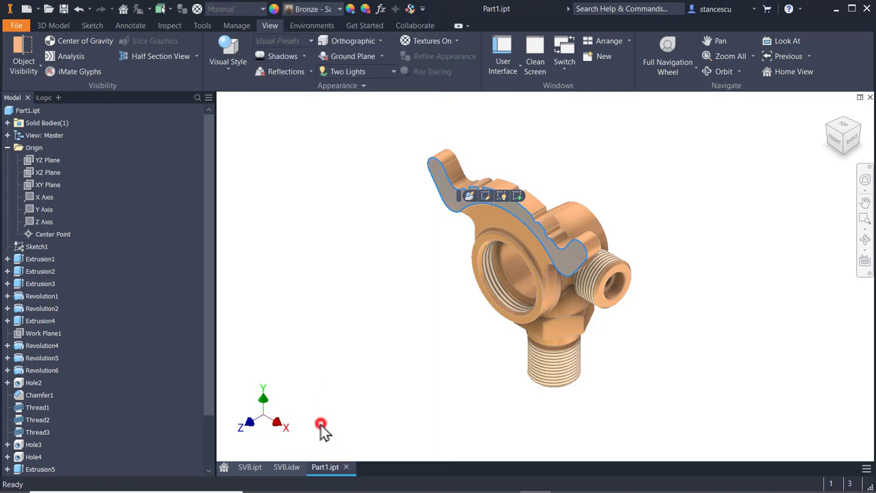
pyautogui.click(338, 8)
pyautogui.scroll(3, 336, 134)
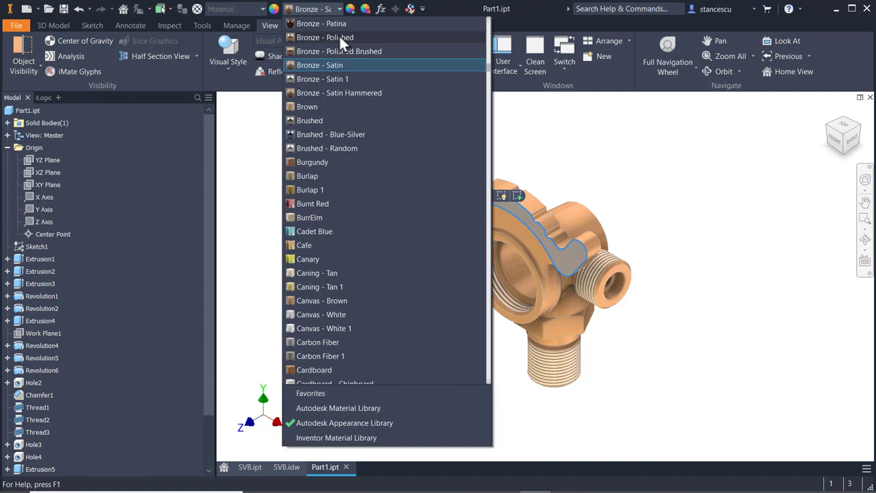
pyautogui.click(340, 38)
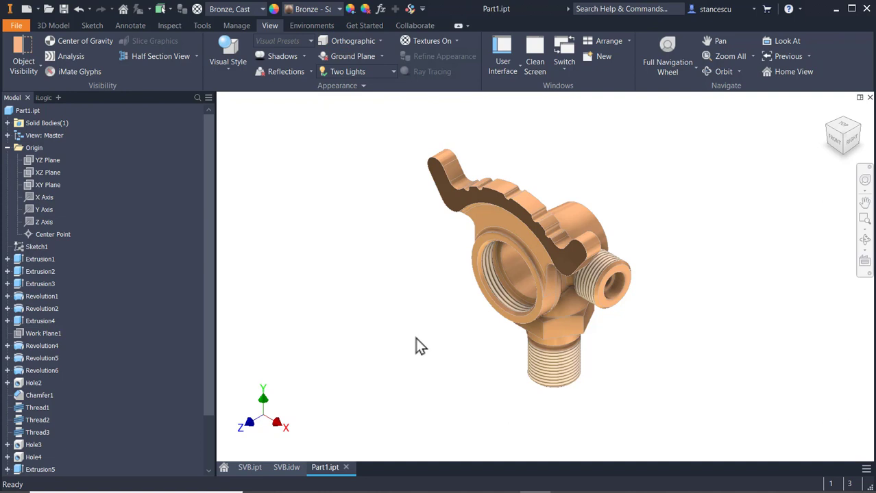
# Select the front rim face, the inner chamfer and the inner bore wall of the large threaded opening.
pyautogui.keyDown('shift'); pyautogui.moveTo(415, 337); pyautogui.dragTo(435, 312, button='middle'); pyautogui.keyUp('shift')
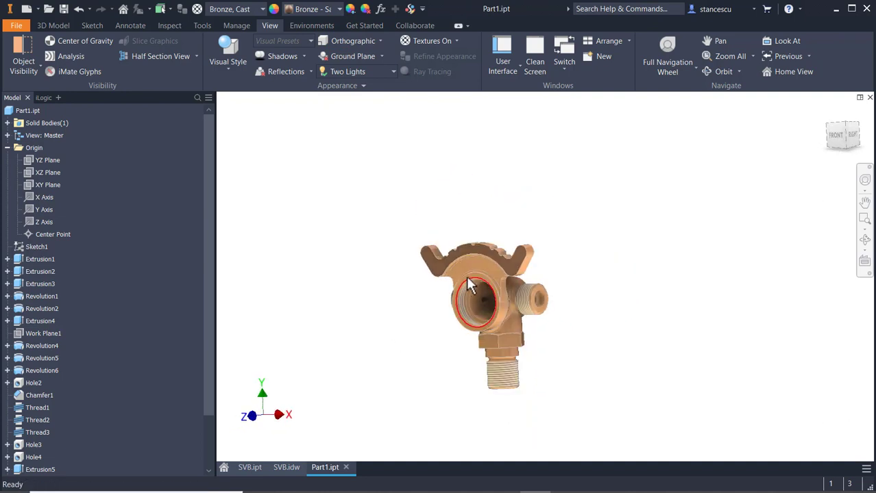
pyautogui.scroll(-5, 470, 281)
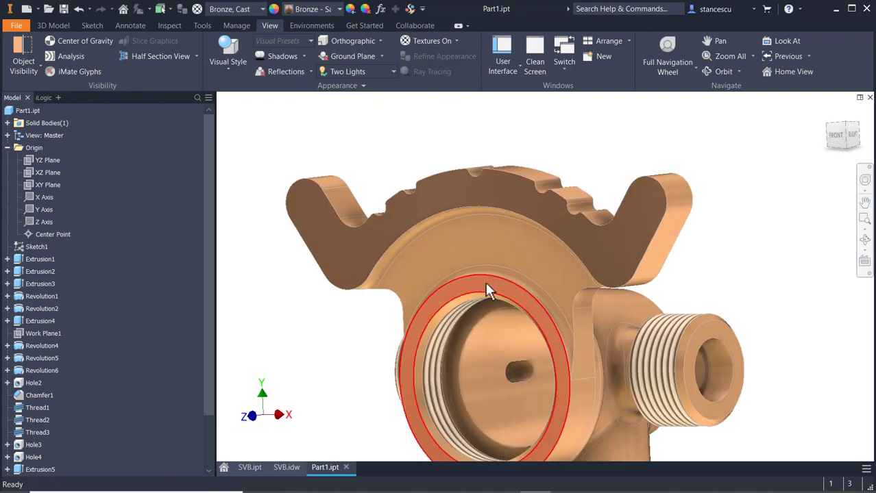
pyautogui.click(485, 281)
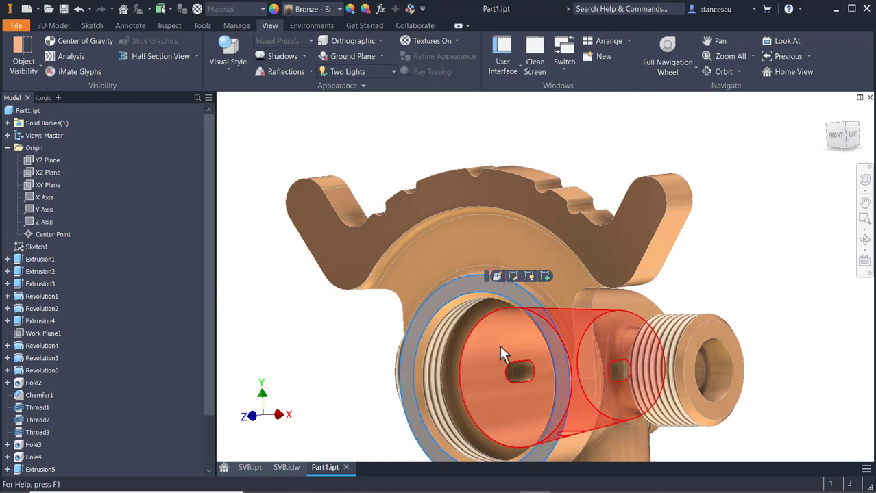
pyautogui.scroll(-3, 437, 315)
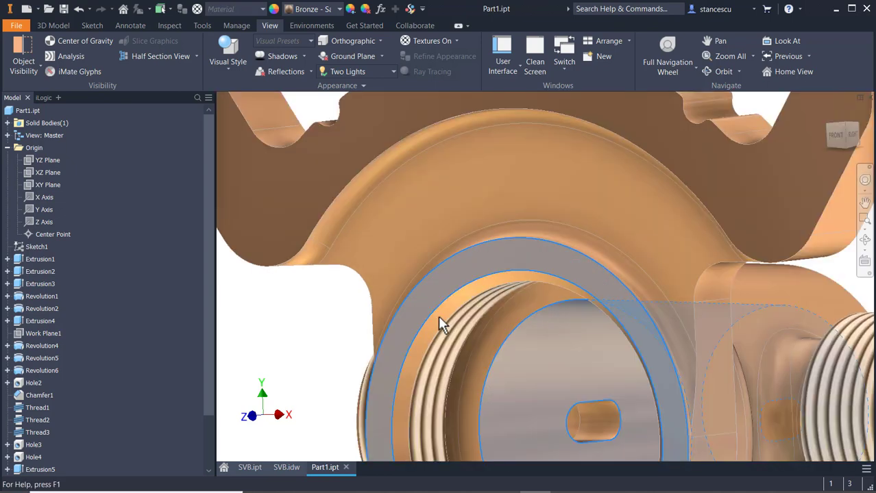
pyautogui.keyDown('ctrl'); pyautogui.click(446, 312); pyautogui.keyUp('ctrl')
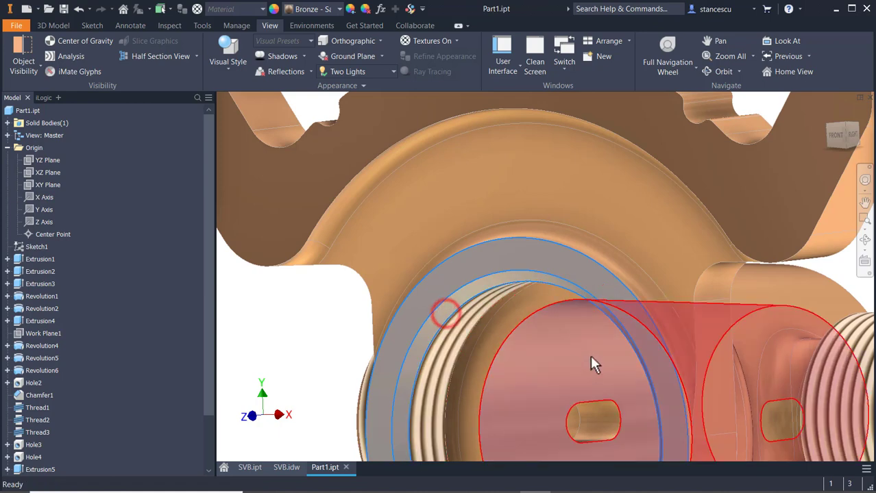
pyautogui.scroll(5, 590, 355)
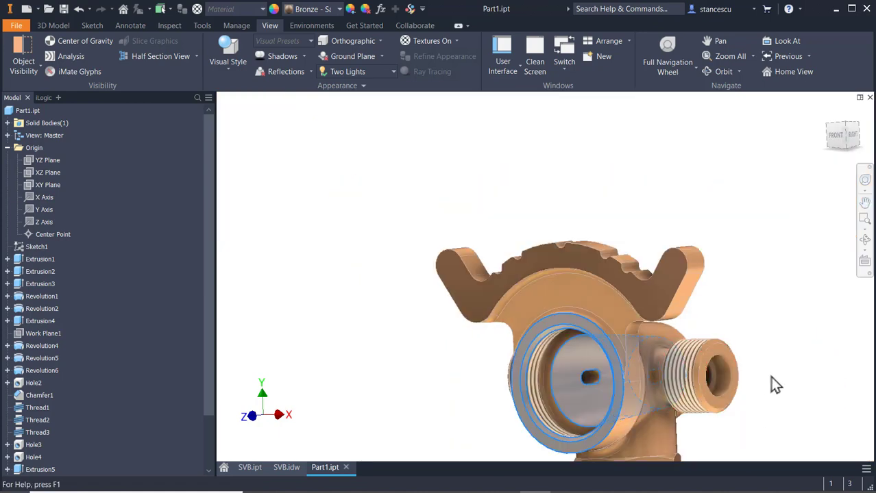
# Add the end face and the stepped inner bore faces of the threaded outlet on the body's right side to the selection.
pyautogui.moveTo(788, 388); pyautogui.dragTo(674, 298, button='middle')
pyautogui.scroll(-4, 624, 287)
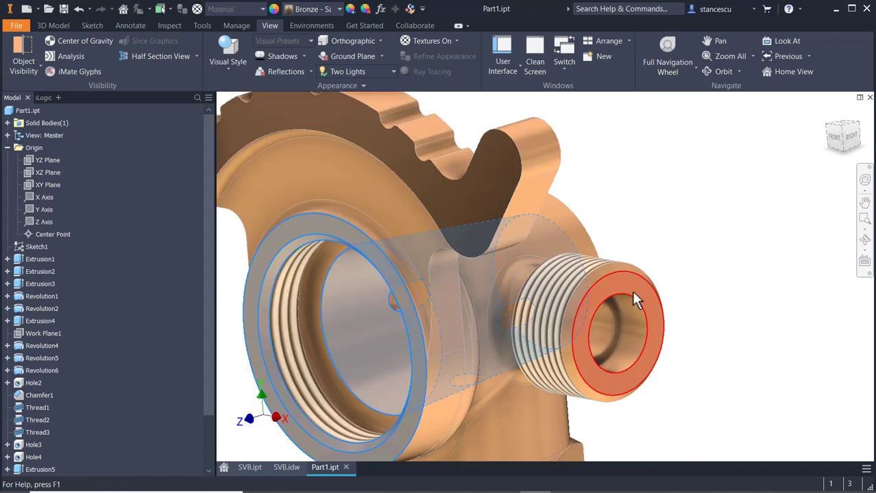
pyautogui.click(632, 291)
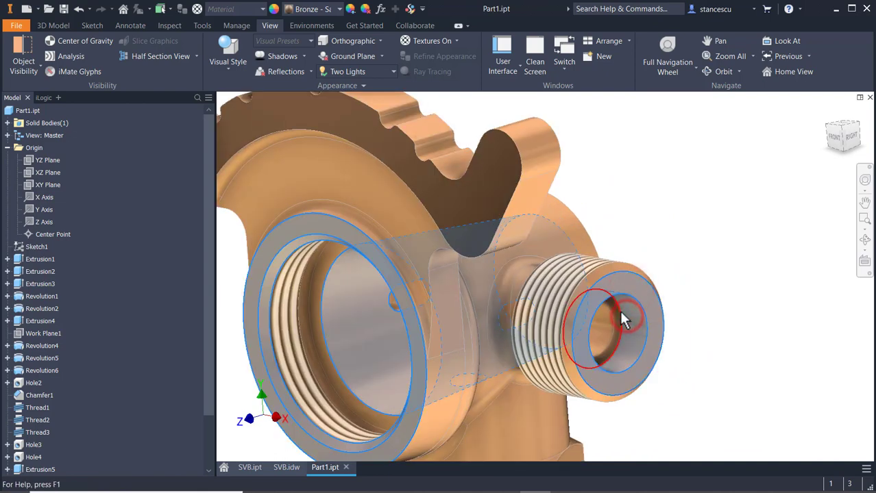
pyautogui.scroll(-2, 623, 319)
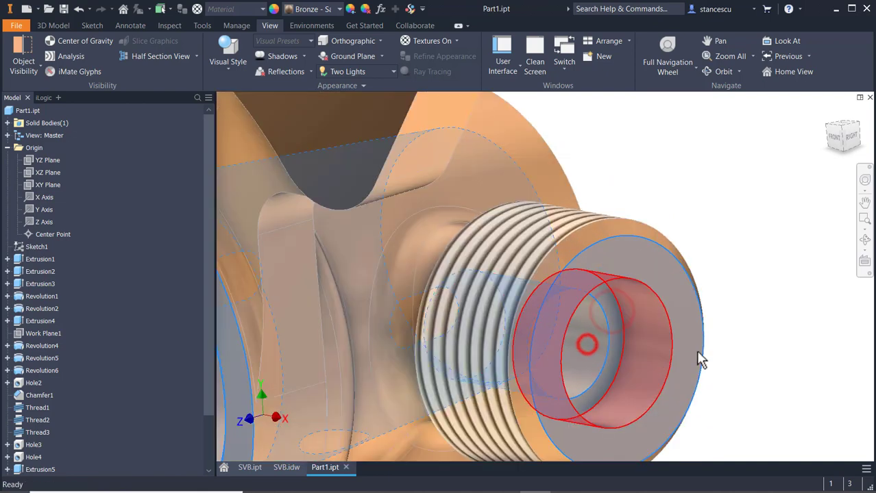
# Add the hexagon's underside, the cylindrical collar below it, and the lower threaded outlet's end face and outer chamfer to the selection.
pyautogui.moveTo(735, 334); pyautogui.dragTo(776, 111, button='middle')
pyautogui.moveTo(700, 345); pyautogui.dragTo(768, 234, button='middle')
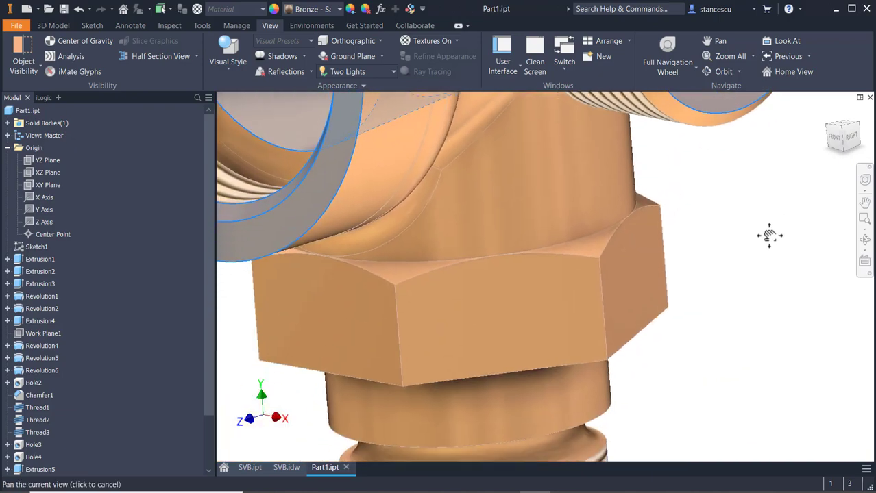
pyautogui.keyDown('shift'); pyautogui.moveTo(728, 358); pyautogui.dragTo(727, 312, button='middle'); pyautogui.keyUp('shift')
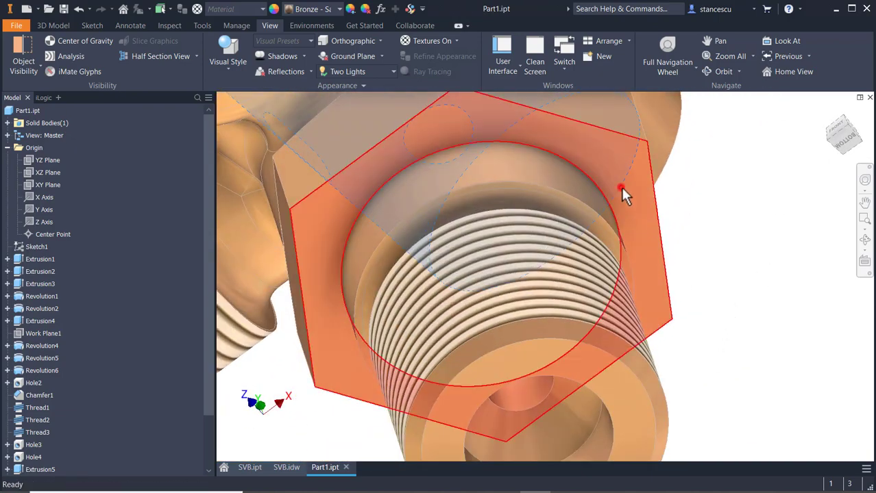
pyautogui.click(622, 189)
pyautogui.click(505, 159)
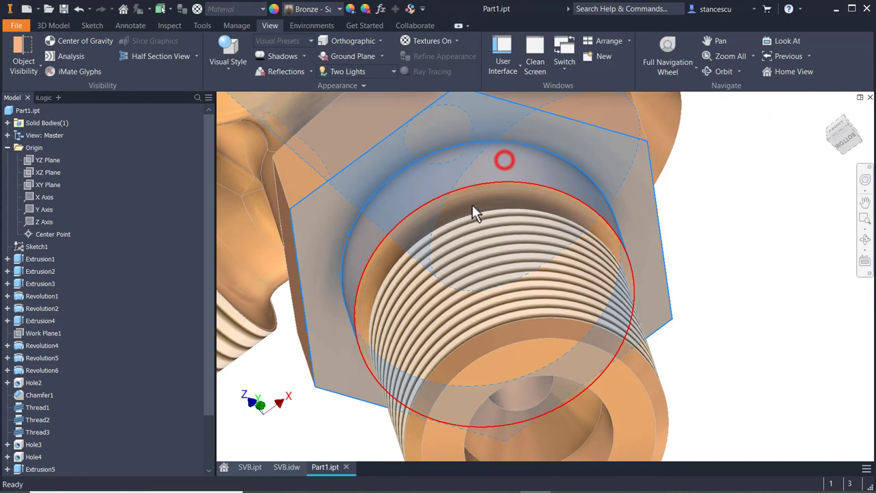
pyautogui.click(612, 399)
pyautogui.click(651, 382)
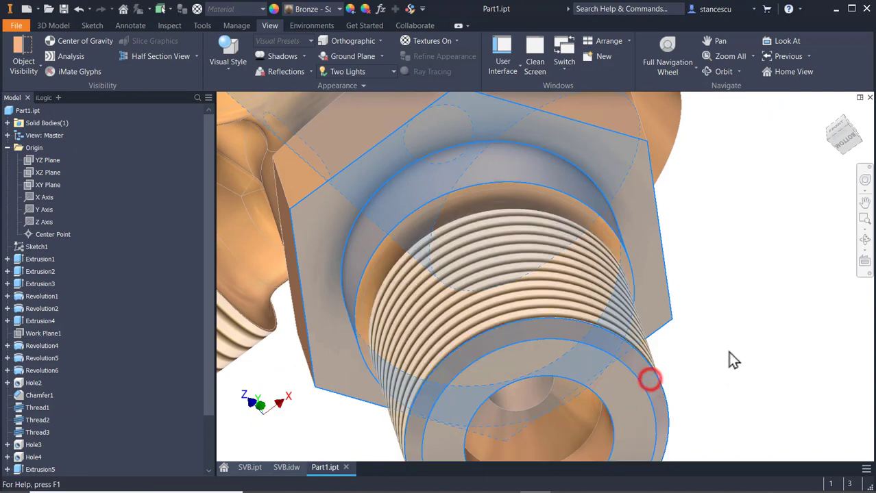
# Add the stepped inner bore faces of the lower threaded outlet to the selection.
pyautogui.moveTo(727, 352)
pyautogui.keyDown('shift'); pyautogui.mouseDown(button='middle')
pyautogui.moveTo(757, 307)
pyautogui.moveTo(744, 338)
pyautogui.mouseUp(button='middle'); pyautogui.keyUp('shift')
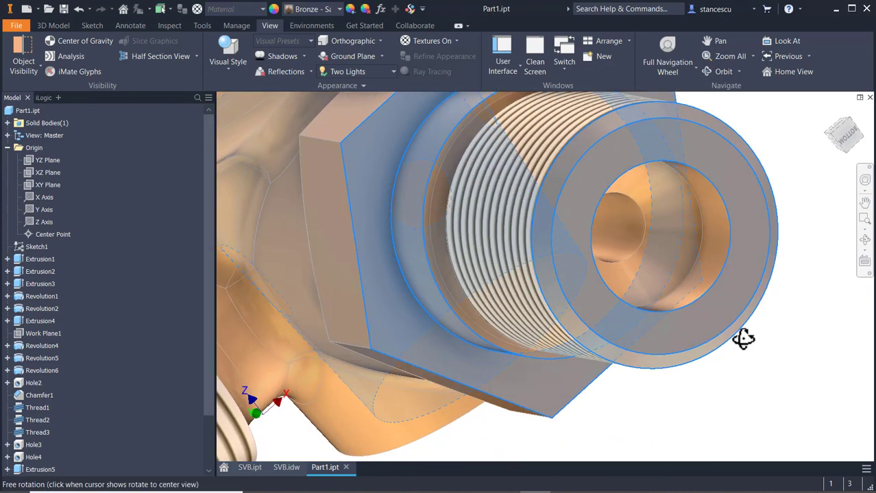
pyautogui.click(709, 256)
pyautogui.click(682, 239)
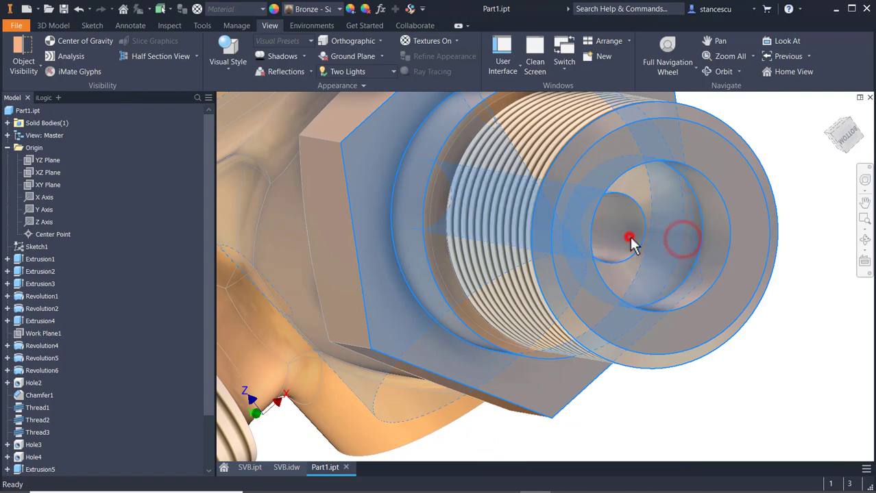
# Add the back face of the two-armed flange and the ring face at the rear of the main body to the selection.
pyautogui.scroll(-5, 629, 240)
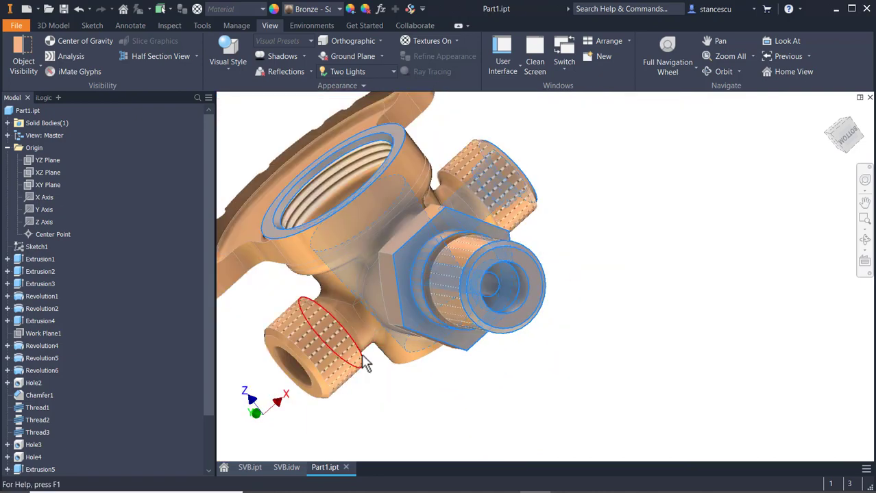
pyautogui.keyDown('shift'); pyautogui.moveTo(361, 353); pyautogui.dragTo(356, 307, button='middle'); pyautogui.keyUp('shift')
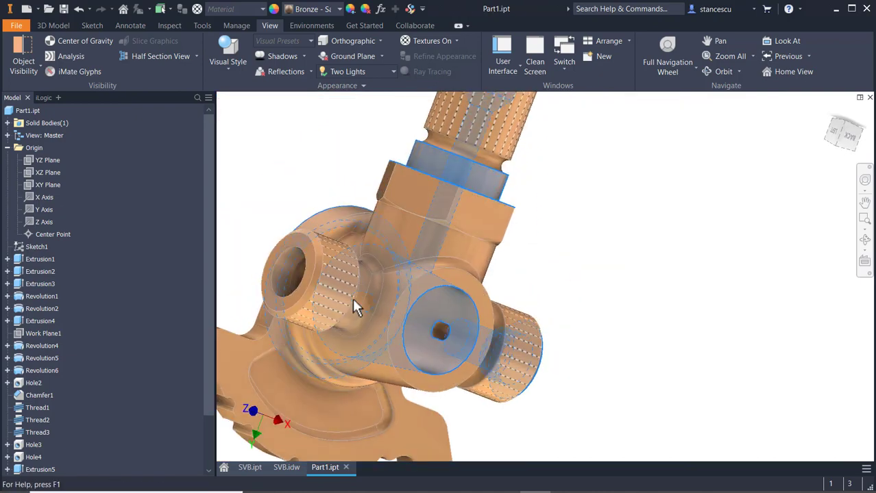
pyautogui.click(414, 423)
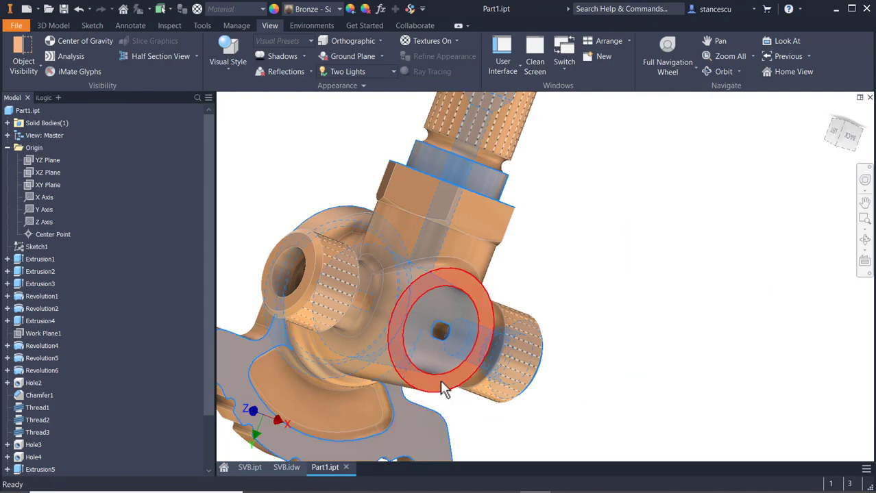
pyautogui.keyDown('ctrl'); pyautogui.click(441, 380); pyautogui.keyUp('ctrl')
# Add the end face and the stepped inner bore faces of the threaded outlet on the body's left side to the selection.
pyautogui.keyDown('shift'); pyautogui.moveTo(286, 340); pyautogui.dragTo(362, 333, button='middle'); pyautogui.keyUp('shift')
pyautogui.scroll(3, 476, 252)
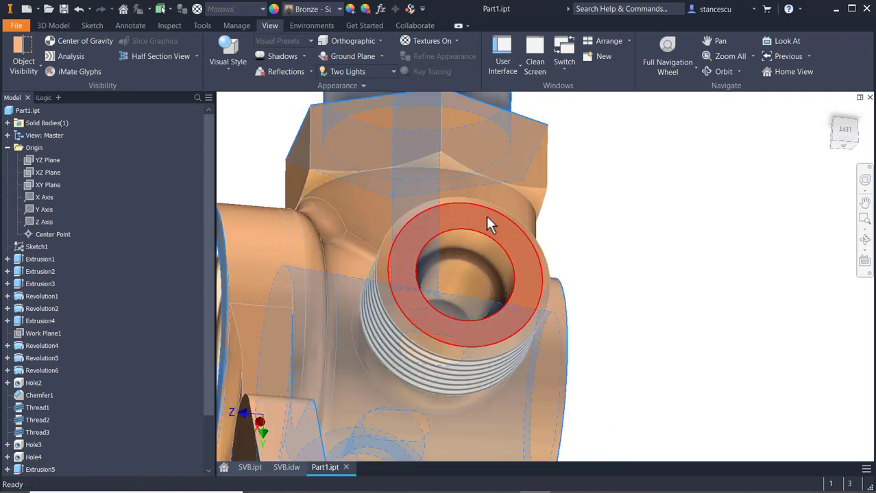
pyautogui.click(485, 216)
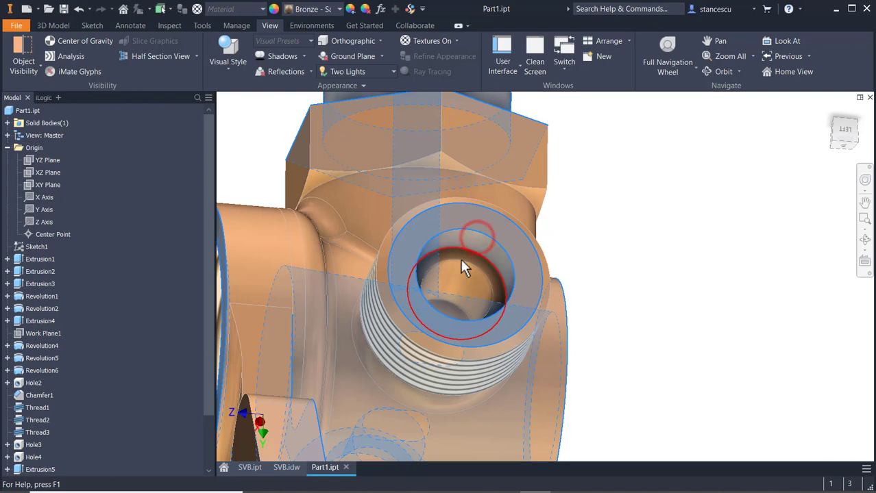
pyautogui.scroll(2, 463, 263)
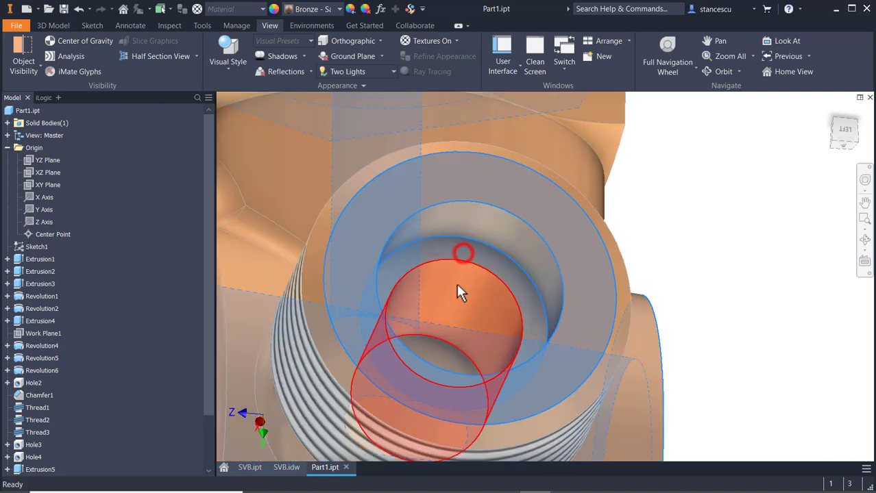
pyautogui.keyDown('ctrl'); pyautogui.click(462, 289); pyautogui.keyUp('ctrl')
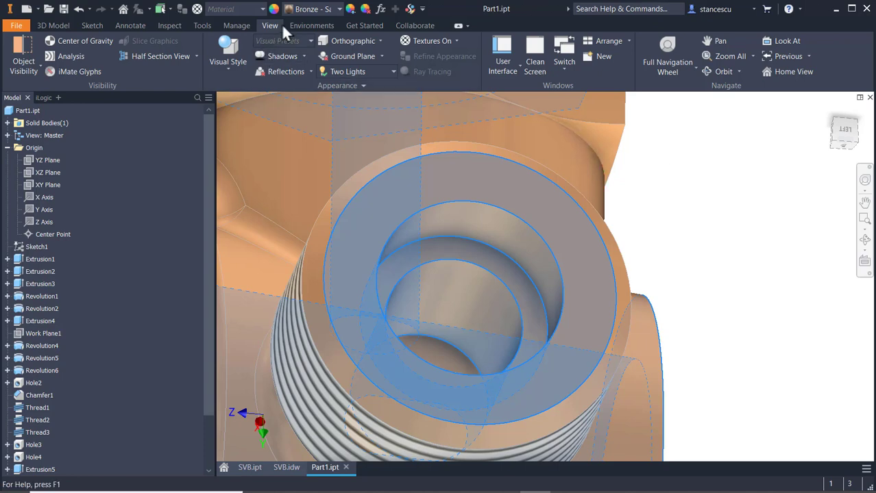
# Apply the Bronze - Polished appearance from the Autodesk Appearance Library to all the selected faces.
pyautogui.click(314, 11)
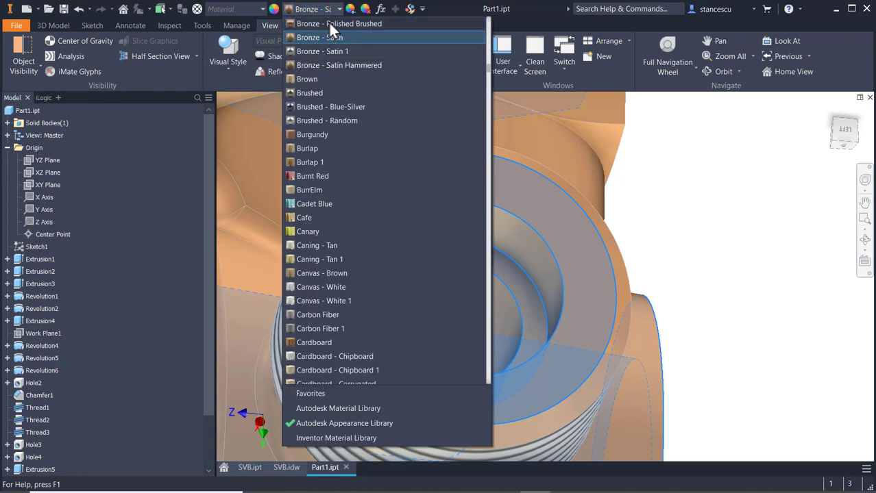
pyautogui.scroll(1, 325, 54)
pyautogui.click(332, 23)
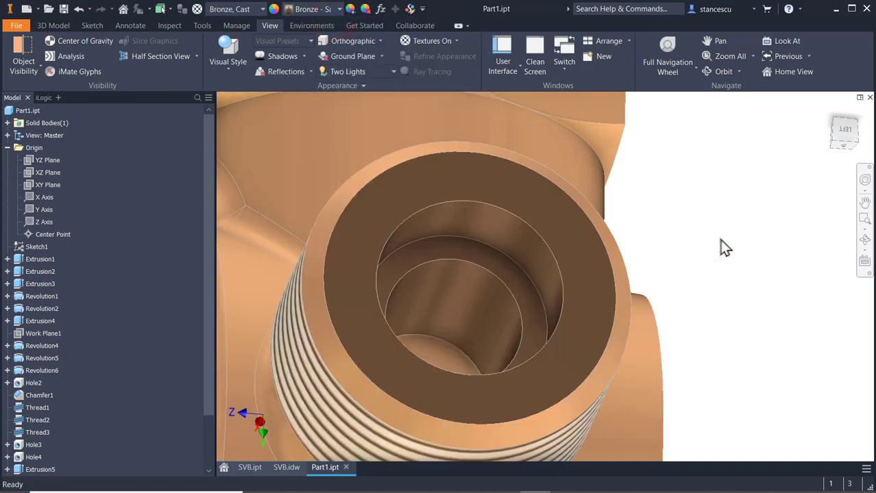
# Select the narrow land beside the flange's left arm and all faces of the first notch next to it.
pyautogui.press('F6')
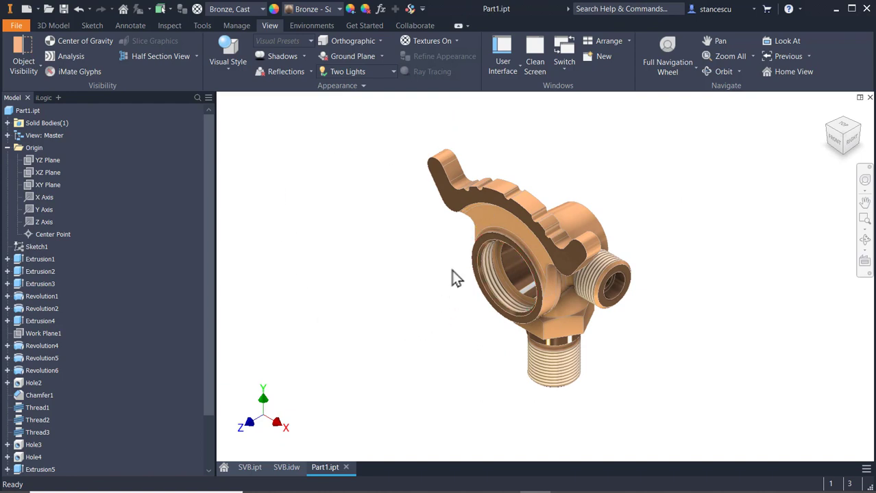
pyautogui.scroll(5, 468, 229)
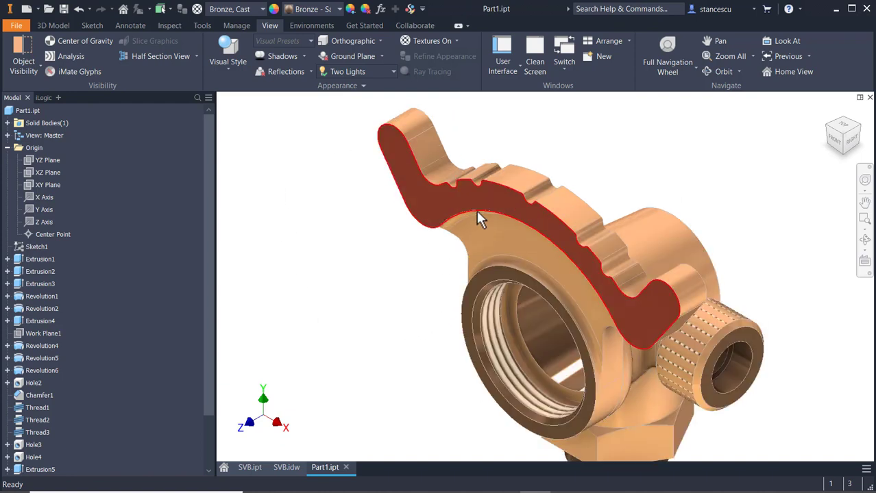
pyautogui.moveTo(466, 255); pyautogui.dragTo(452, 325, button='middle')
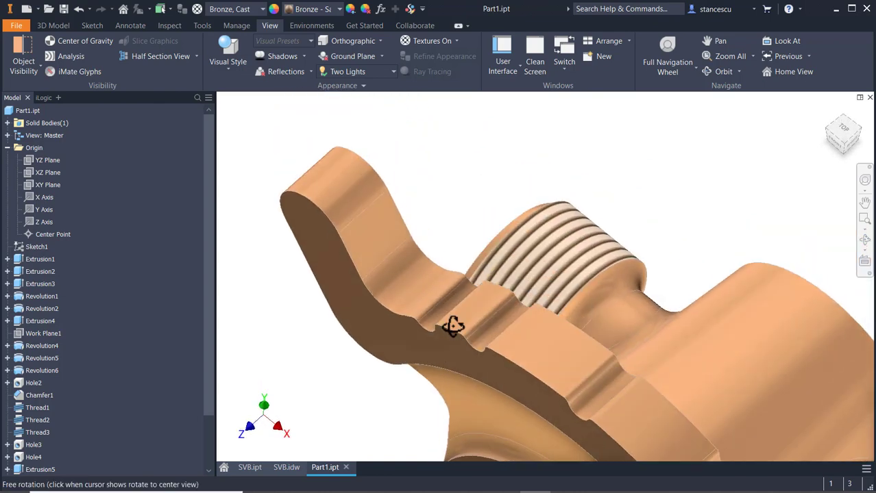
pyautogui.click(436, 289)
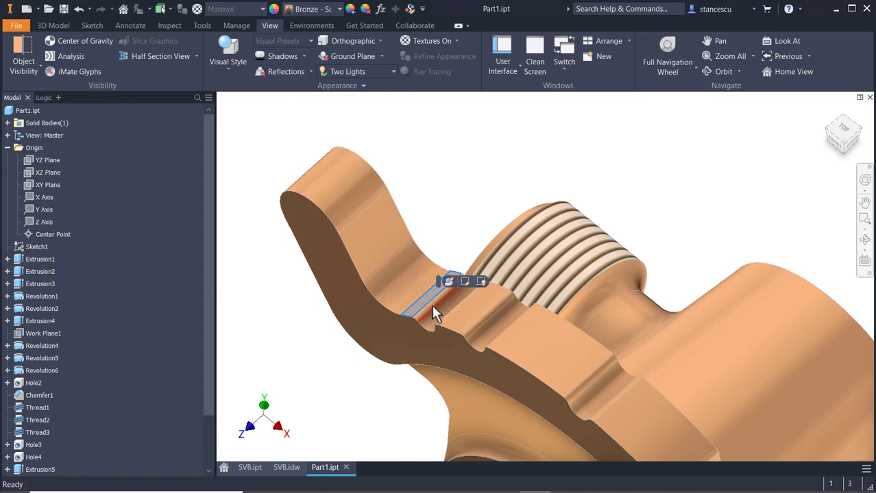
pyautogui.scroll(-3, 433, 306)
pyautogui.keyDown('ctrl'); pyautogui.click(432, 303); pyautogui.keyUp('ctrl')
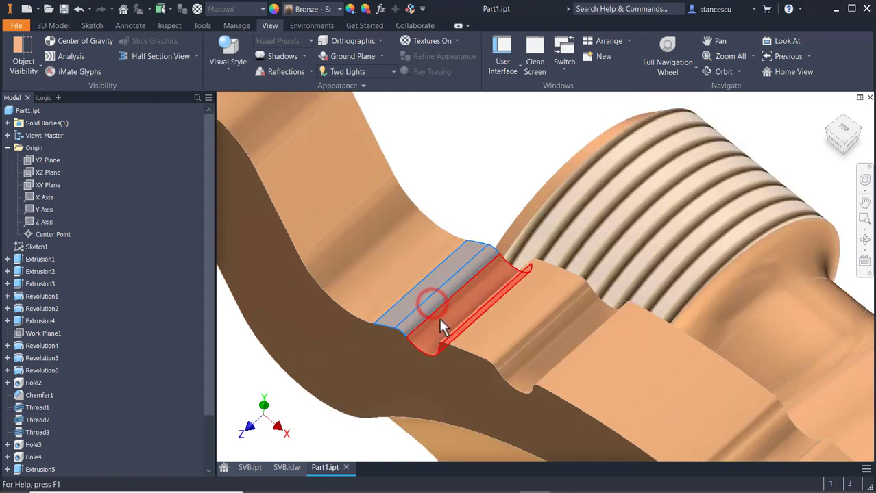
pyautogui.keyDown('ctrl'); pyautogui.click(439, 318); pyautogui.keyUp('ctrl')
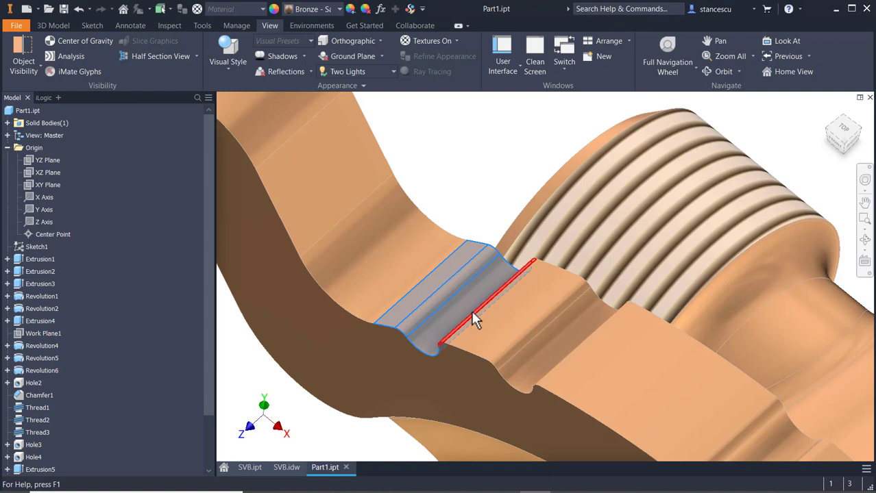
pyautogui.keyDown('ctrl'); pyautogui.click(471, 311); pyautogui.keyUp('ctrl')
# Add the outer face of the tooth after the first notch and all faces of the second notch to the selection.
pyautogui.keyDown('ctrl'); pyautogui.click(503, 318); pyautogui.keyUp('ctrl')
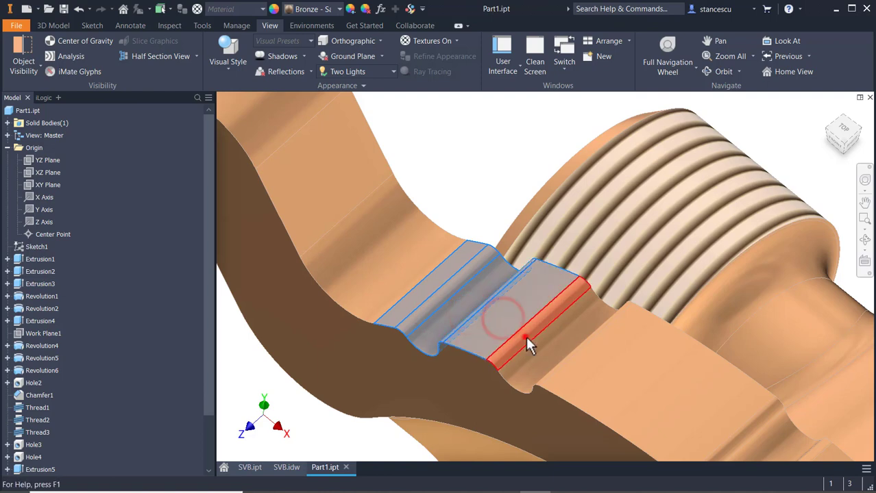
pyautogui.keyDown('ctrl'); pyautogui.click(525, 334); pyautogui.keyUp('ctrl')
pyautogui.keyDown('ctrl'); pyautogui.click(542, 343); pyautogui.keyUp('ctrl')
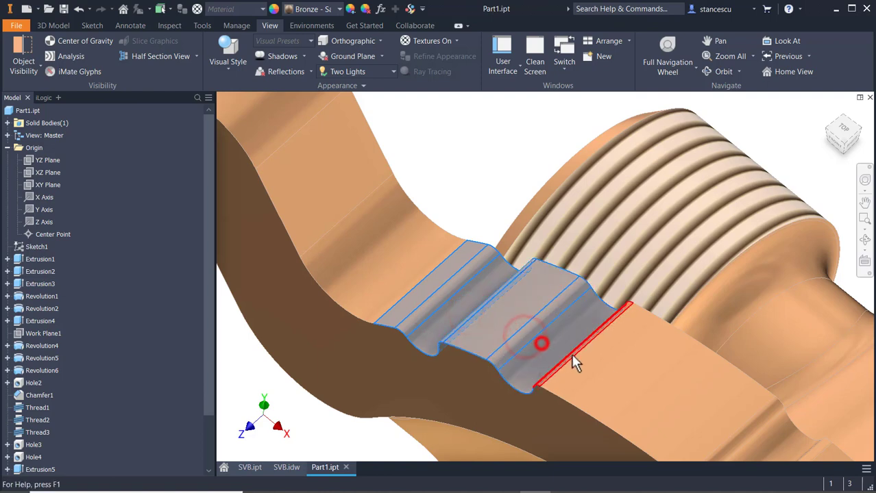
pyautogui.keyDown('ctrl'); pyautogui.click(607, 320); pyautogui.keyUp('ctrl')
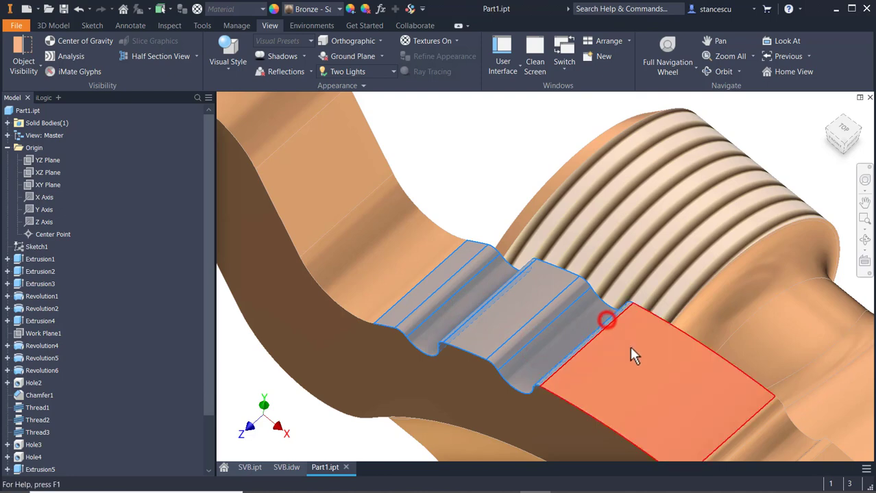
# Add the outer face of the wide tooth after the second notch and all faces of the third notch to the selection.
pyautogui.keyDown('ctrl'); pyautogui.click(629, 346); pyautogui.keyUp('ctrl')
pyautogui.moveTo(642, 343); pyautogui.dragTo(583, 251, button='middle')
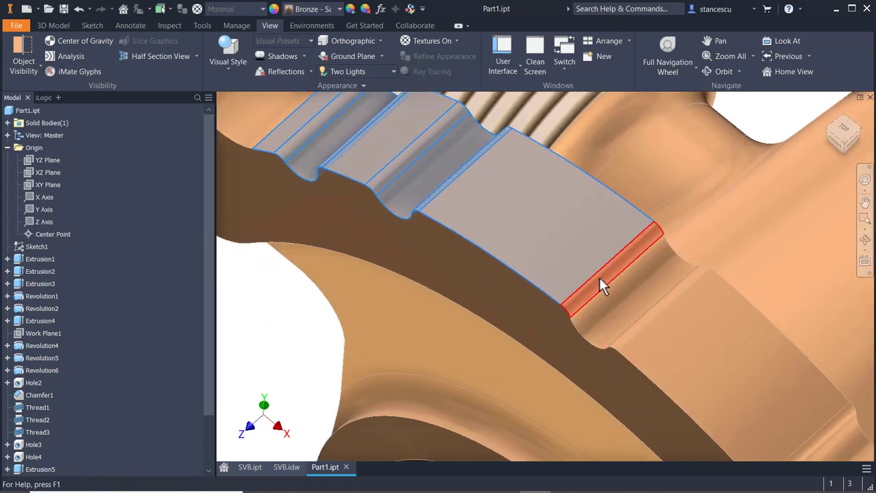
pyautogui.keyDown('ctrl'); pyautogui.click(598, 277); pyautogui.keyUp('ctrl')
pyautogui.keyDown('ctrl'); pyautogui.click(619, 304); pyautogui.keyUp('ctrl')
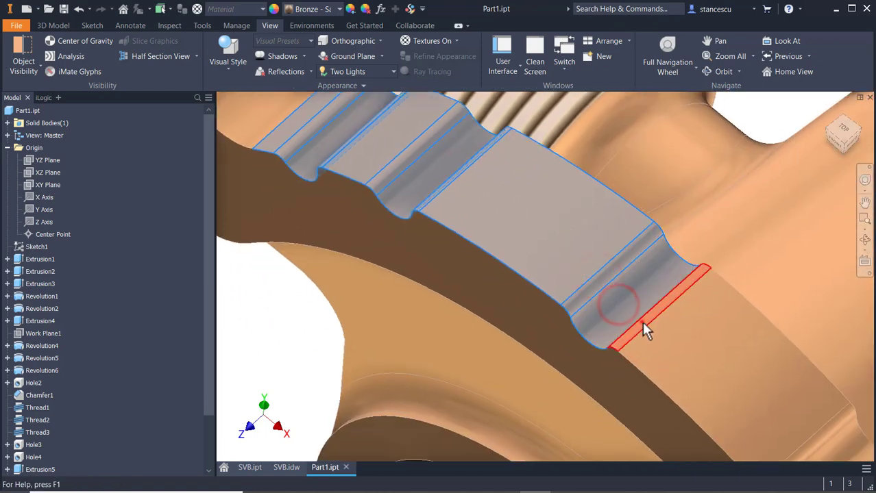
pyautogui.keyDown('ctrl'); pyautogui.click(642, 321); pyautogui.keyUp('ctrl')
# Add the outer face of the tooth after the third notch and all faces of the fourth notch to the selection.
pyautogui.keyDown('ctrl'); pyautogui.click(696, 364); pyautogui.keyUp('ctrl')
pyautogui.moveTo(714, 374); pyautogui.dragTo(555, 197, button='middle')
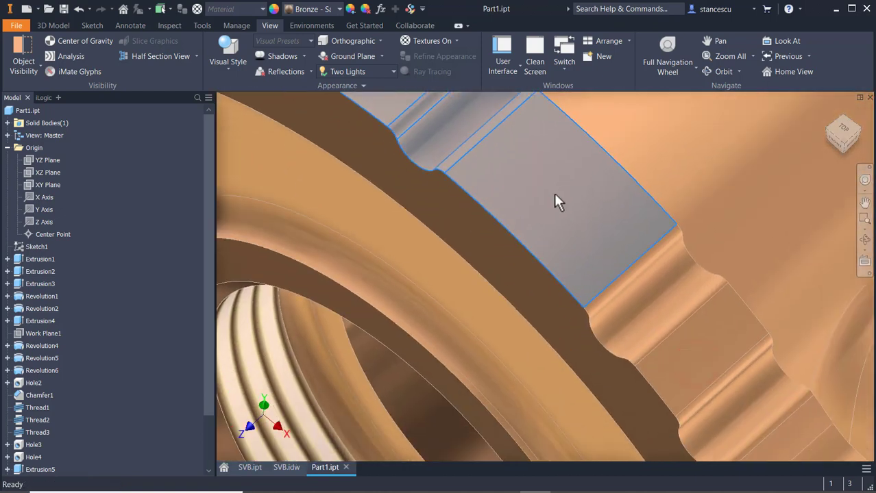
pyautogui.keyDown('ctrl'); pyautogui.click(629, 276); pyautogui.keyUp('ctrl')
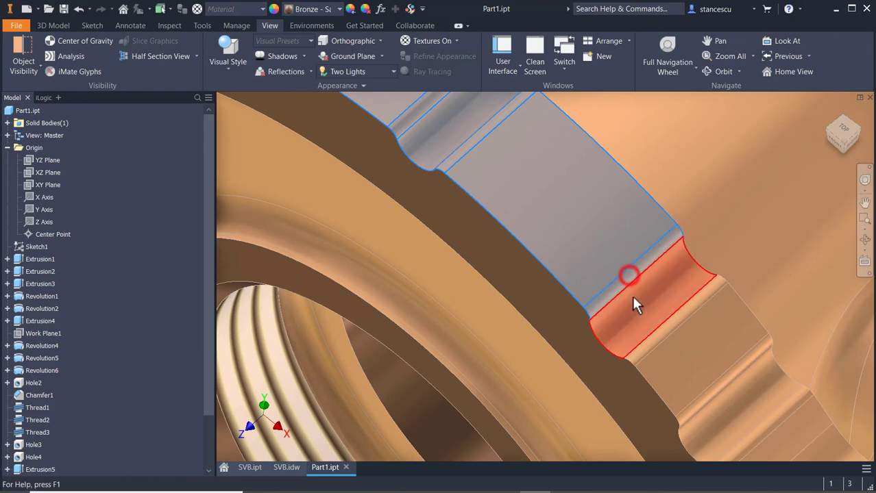
pyautogui.keyDown('ctrl'); pyautogui.click(632, 296); pyautogui.keyUp('ctrl')
pyautogui.keyDown('ctrl'); pyautogui.click(649, 343); pyautogui.keyUp('ctrl')
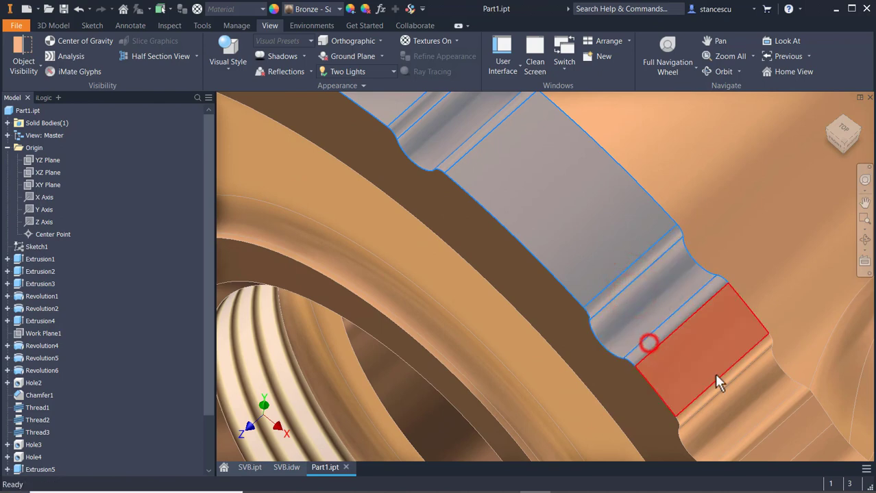
# Add the narrow tooth after the fourth notch, all faces of the fifth notch and the land beyond it to the selection.
pyautogui.keyDown('ctrl'); pyautogui.click(699, 369); pyautogui.keyUp('ctrl')
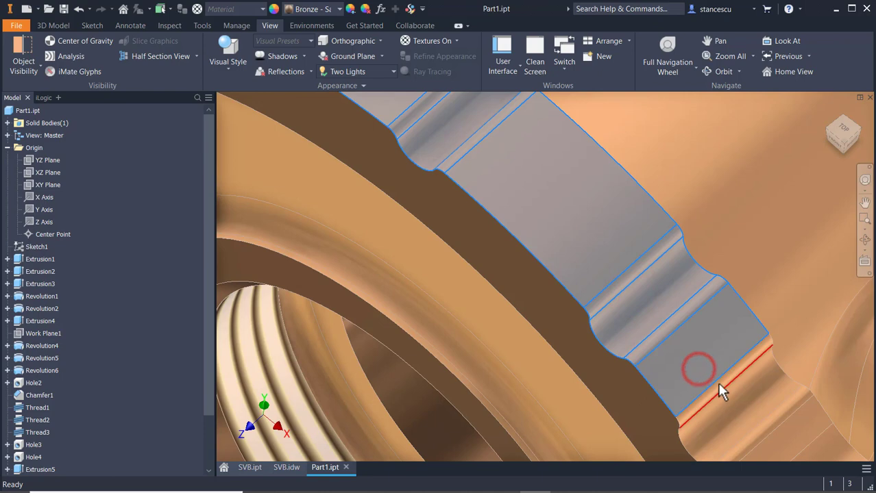
pyautogui.keyDown('ctrl'); pyautogui.click(715, 388); pyautogui.keyUp('ctrl')
pyautogui.keyDown('ctrl'); pyautogui.click(726, 409); pyautogui.keyUp('ctrl')
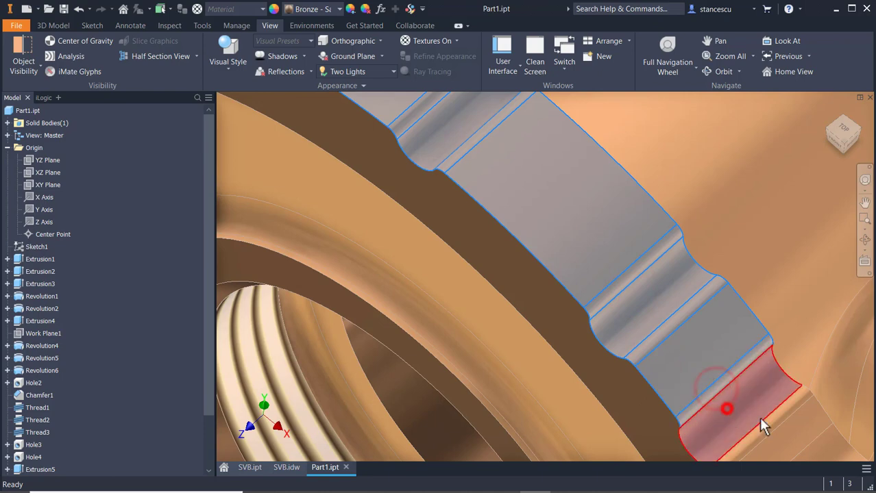
pyautogui.keyDown('ctrl'); pyautogui.click(772, 420); pyautogui.keyUp('ctrl')
pyautogui.keyDown('ctrl'); pyautogui.click(792, 433); pyautogui.keyUp('ctrl')
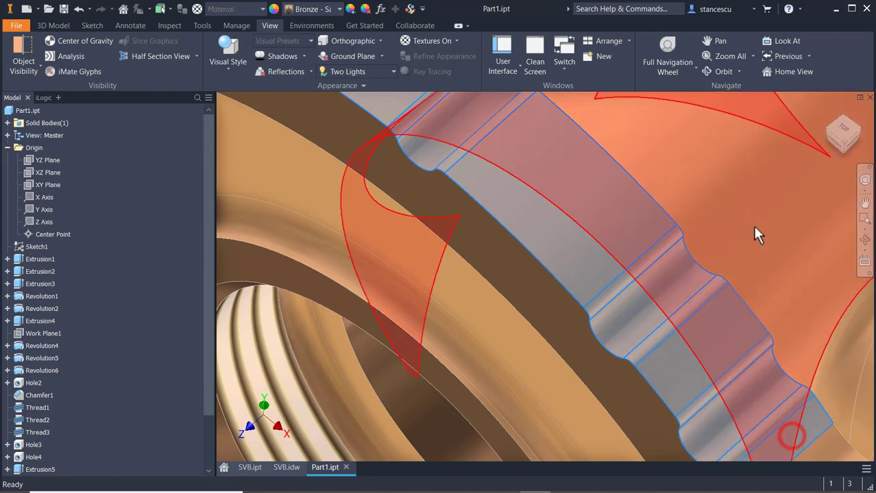
# Apply the Bronze - Polished appearance to the selected tooth and notch faces of the flange.
pyautogui.click(330, 8)
pyautogui.scroll(2, 328, 55)
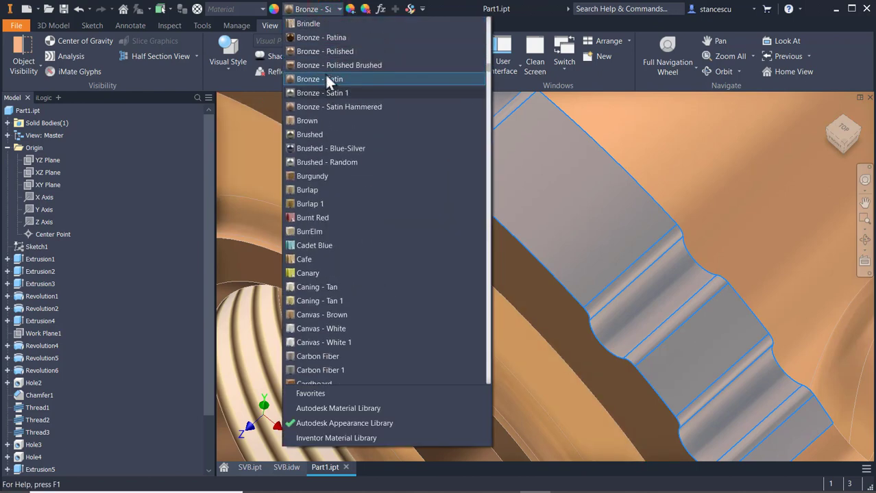
pyautogui.click(324, 51)
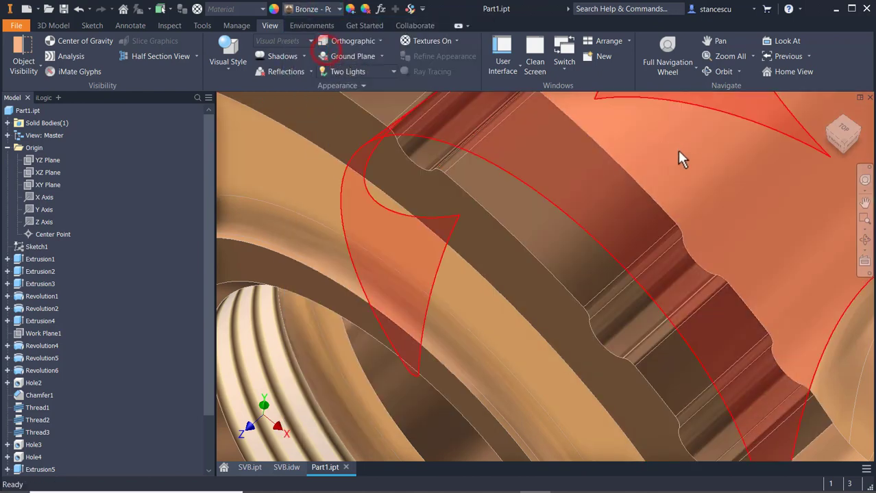
# Compare the whole Part1.ipt valve body in the home view with the reference model SVB.ipt.
pyautogui.press('F6')
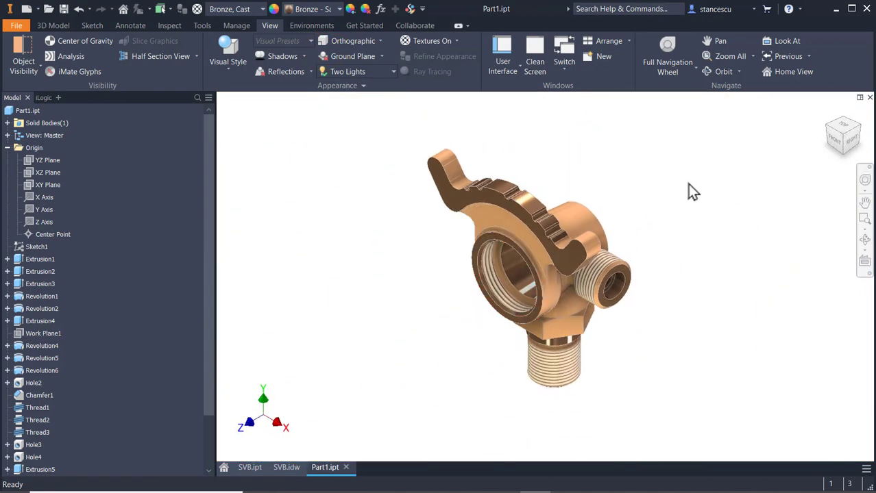
pyautogui.click(250, 472)
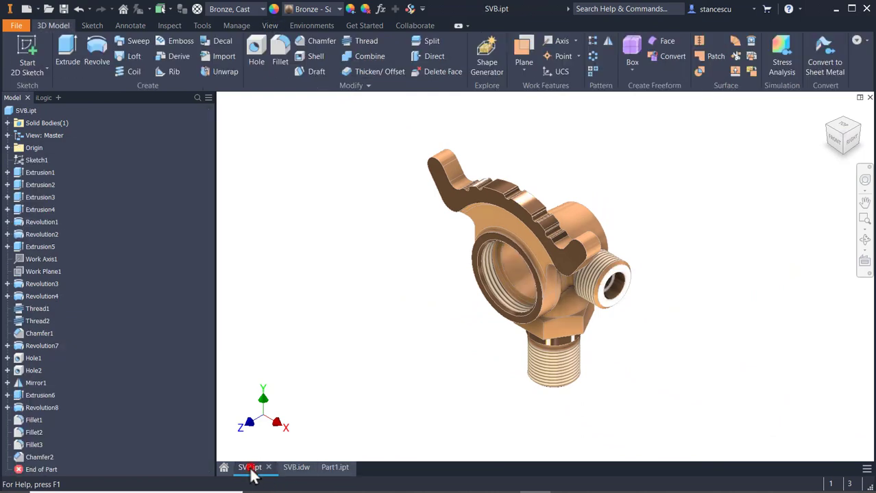
pyautogui.click(329, 470)
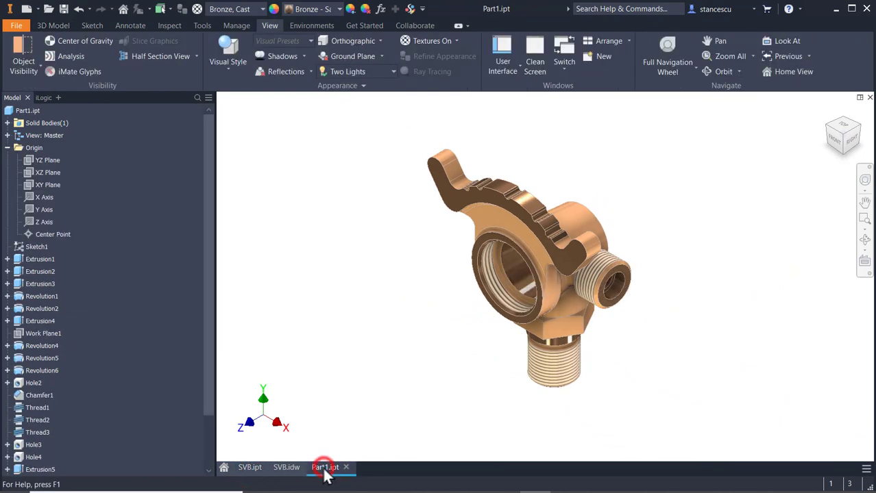
pyautogui.click(250, 469)
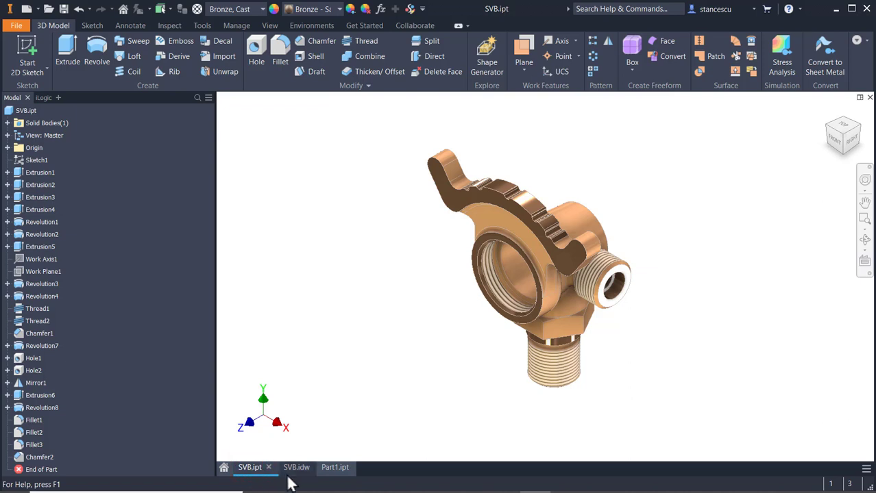
pyautogui.click(334, 469)
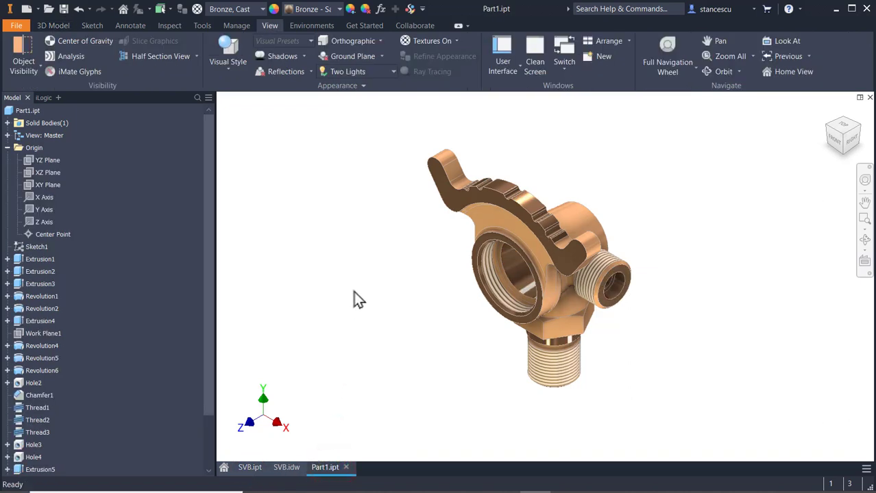